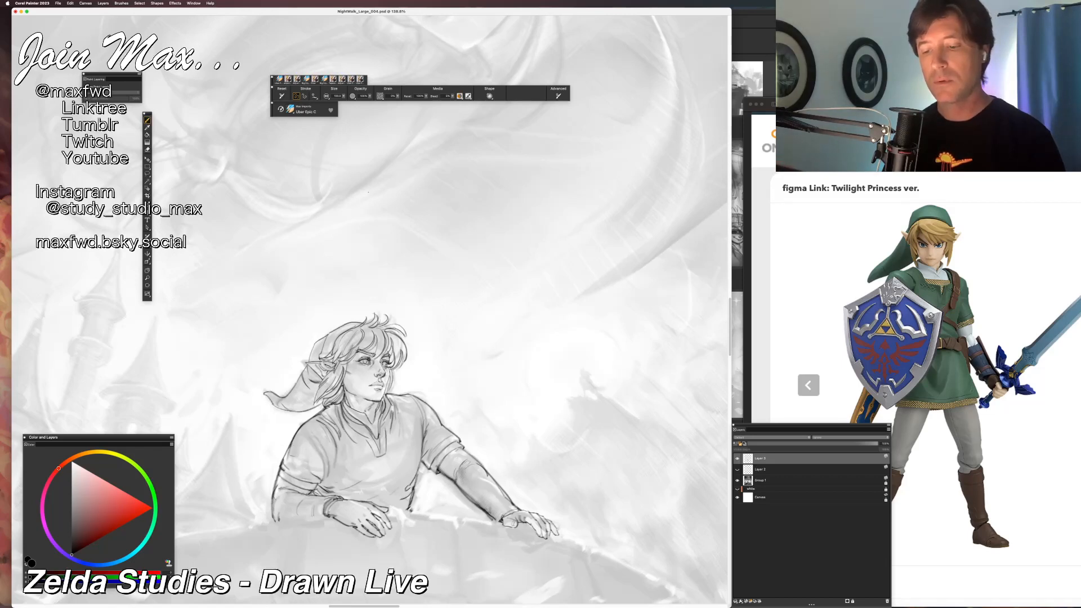
Touch up the shirt line beneath the character's outstretched arm with a short brush stroke.
{"action": "key", "text": "super+alt+0"}
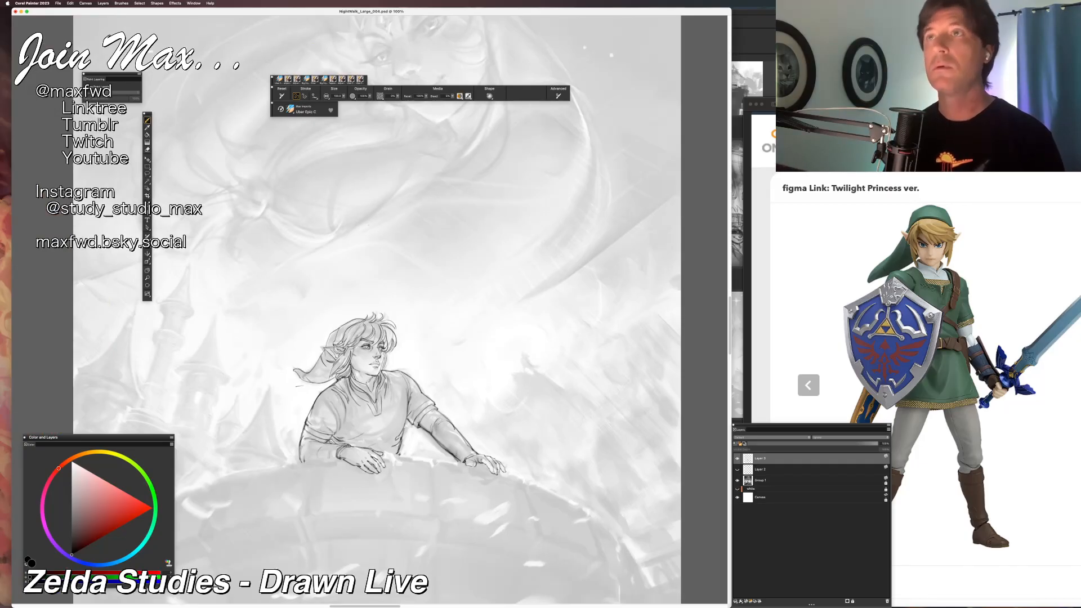
{"action": "key", "text": "super+equal"}
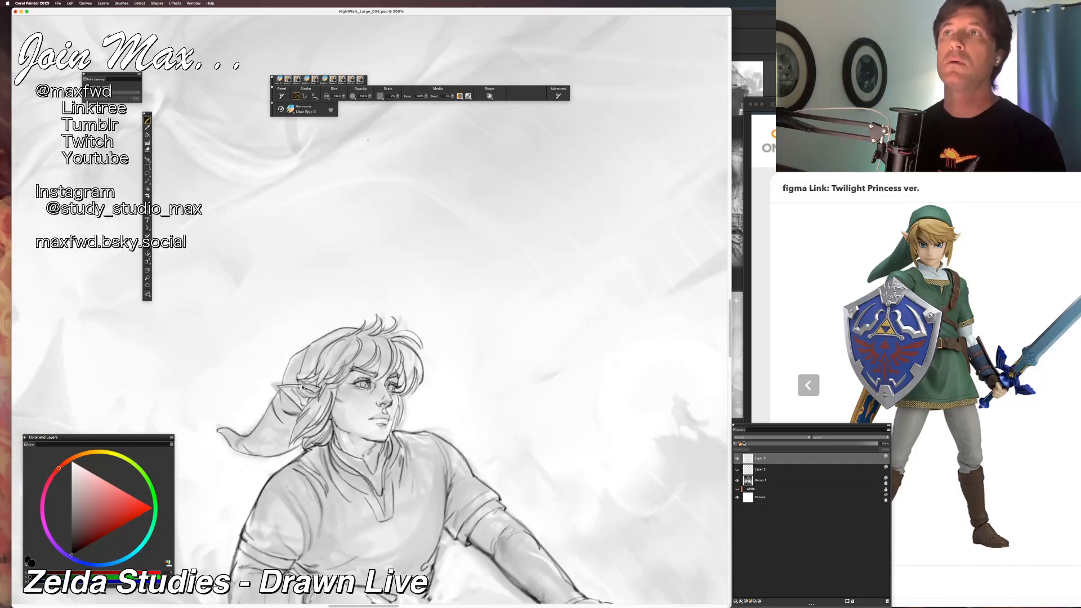
{"action": "key", "text": "super+minus"}
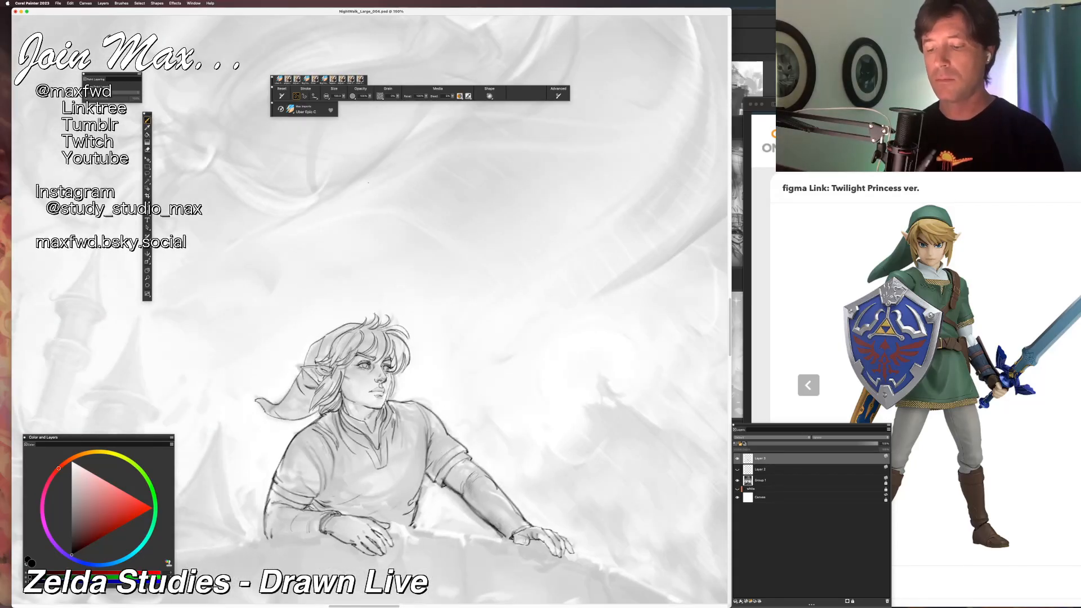
{"action": "left_click_drag", "start_coordinate": [435, 460], "coordinate": [428, 476]}
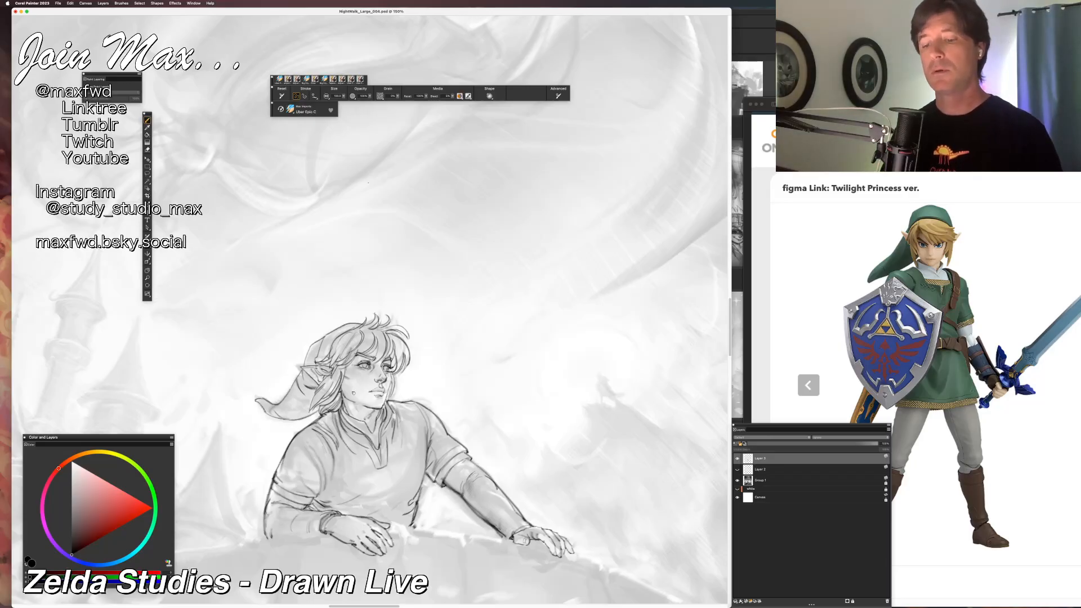
Try new brush strokes along the back and side of the character's cap, and undo them.
{"action": "key", "text": "l"}
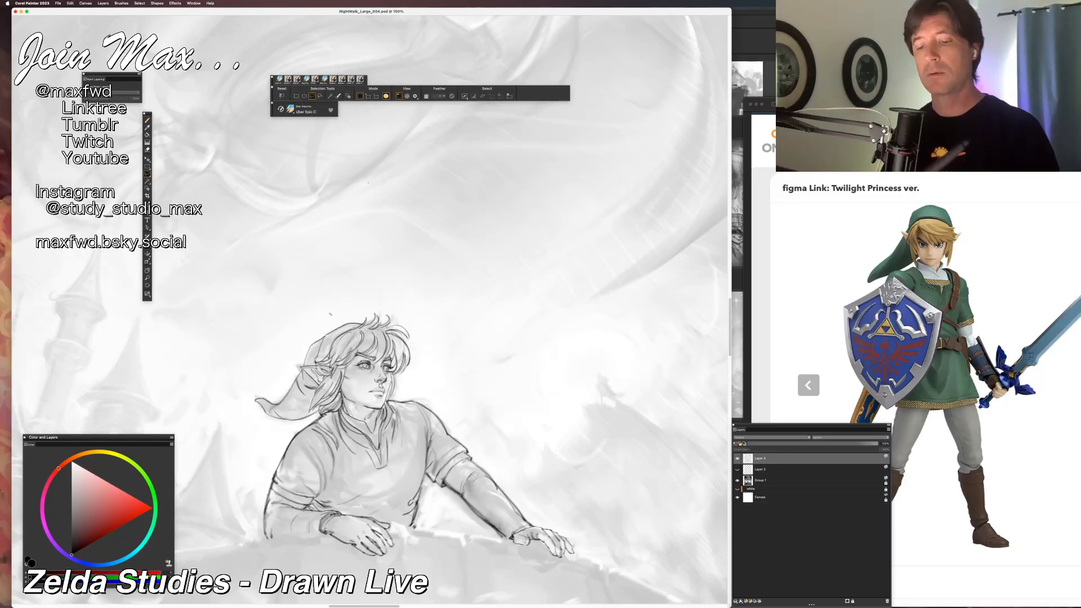
{"action": "key", "text": "b"}
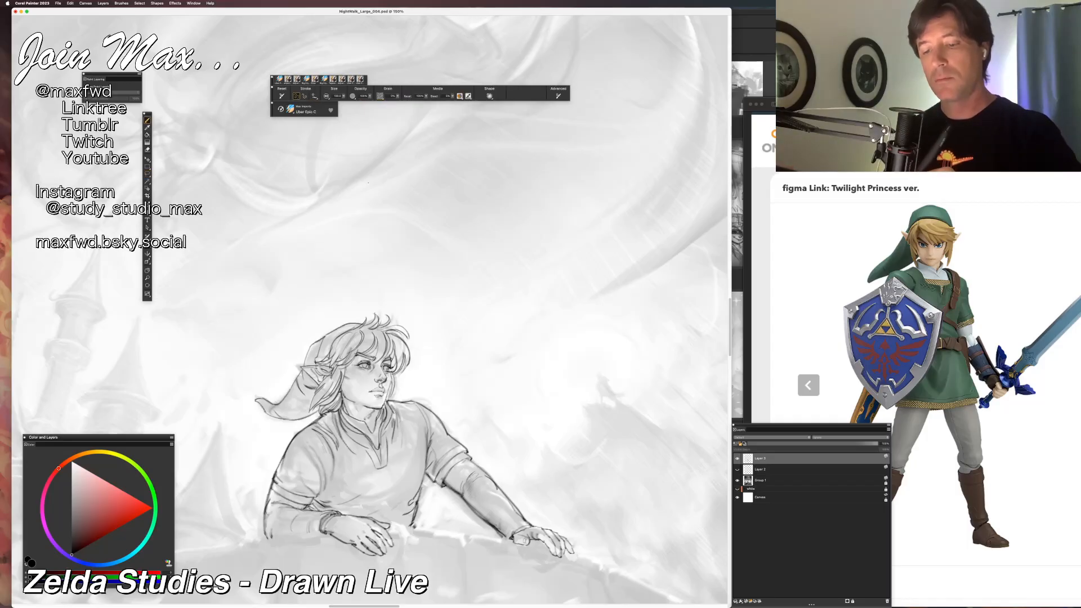
{"action": "left_click_drag", "start_coordinate": [310, 345], "coordinate": [303, 366]}
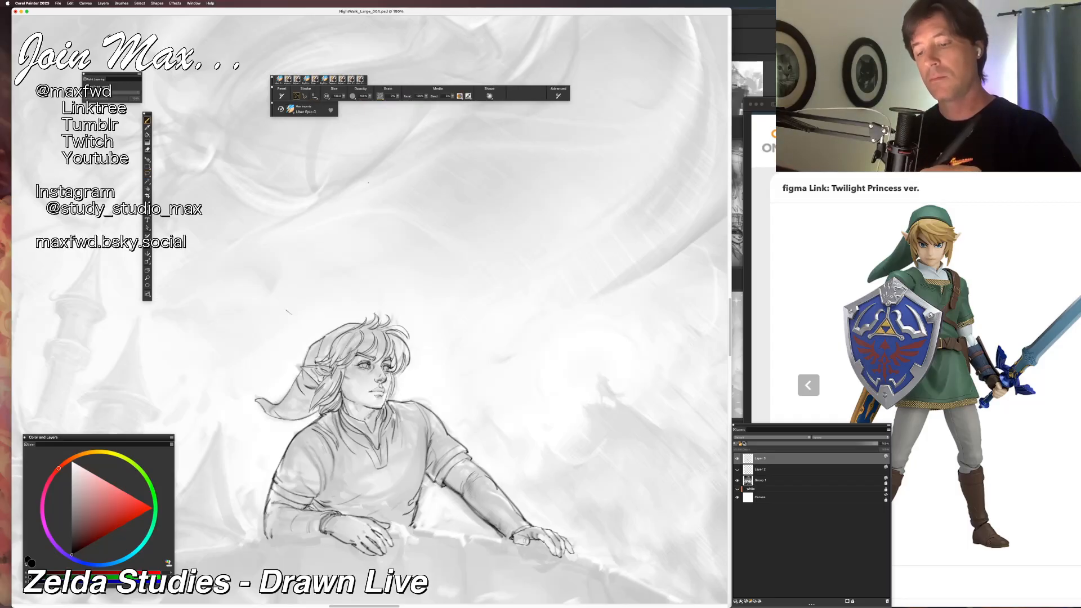
{"action": "key", "text": "super+z"}
{"action": "key", "text": "super+z"}
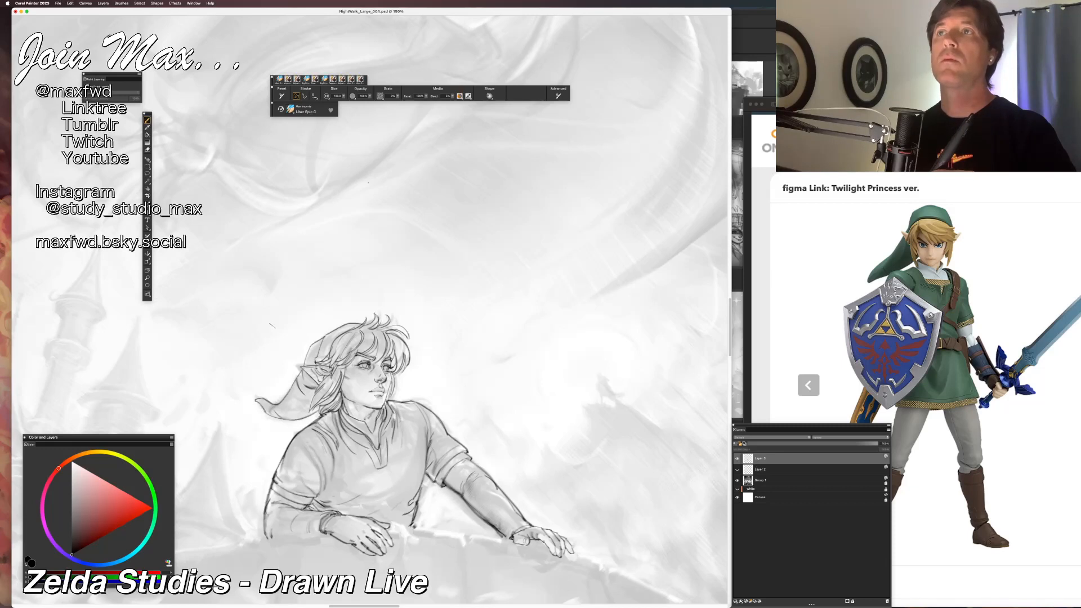
{"action": "mouse_move", "coordinate": [325, 337]}
{"action": "left_mouse_down"}
{"action": "mouse_move", "coordinate": [303, 366]}
{"action": "mouse_move", "coordinate": [316, 386]}
{"action": "left_mouse_up"}
{"action": "key", "text": "super+z"}
{"action": "key", "text": "super+z"}
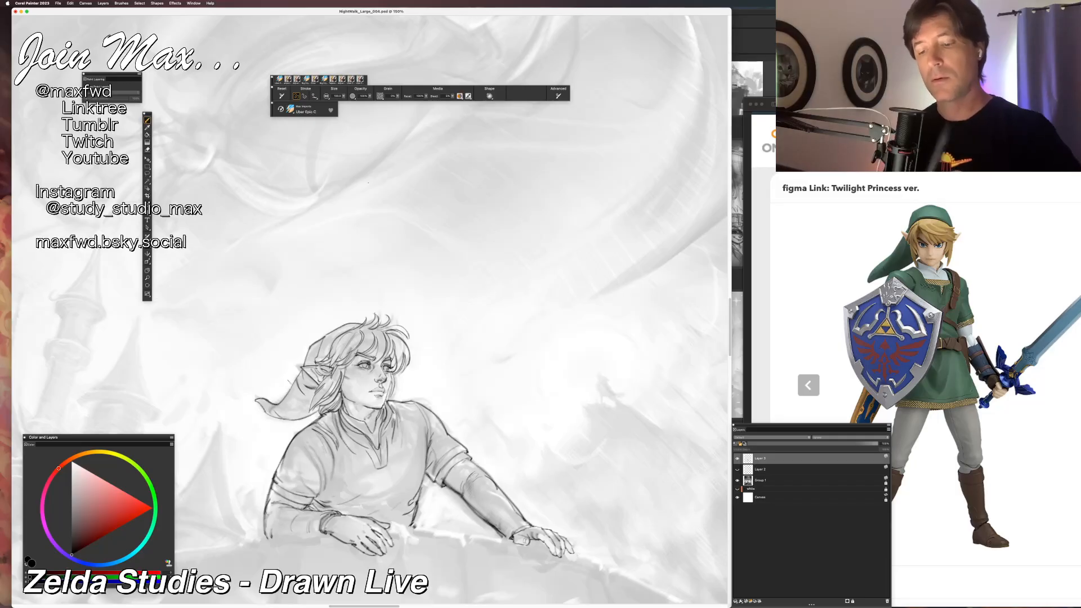
Reinforce the lines of the cap's trailing end, and refine the edge of the face and nearby hair.
{"action": "left_click_drag", "start_coordinate": [276, 383], "coordinate": [292, 402]}
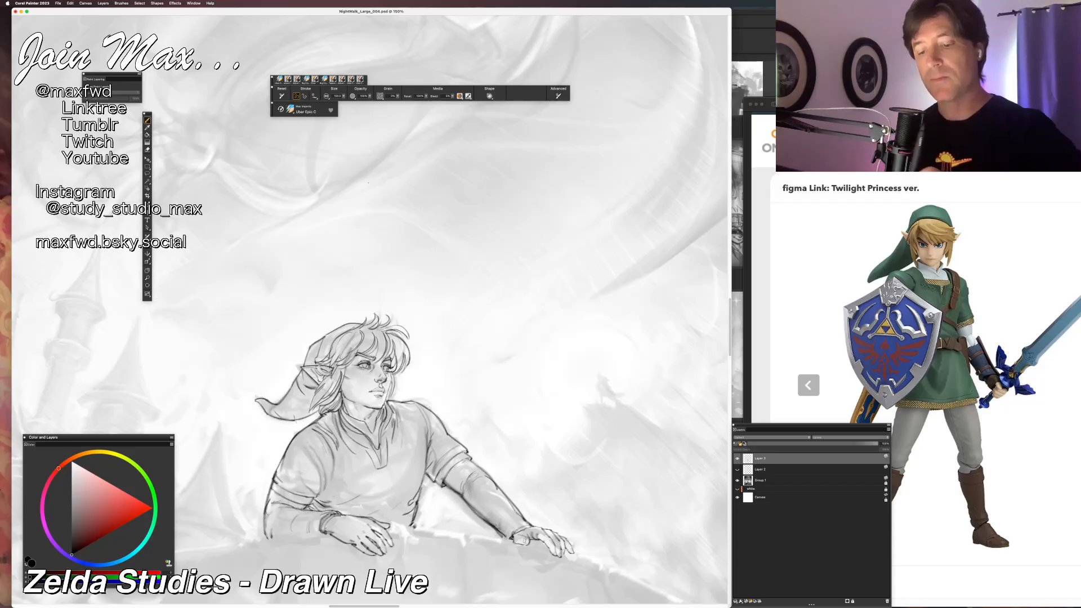
{"action": "mouse_move", "coordinate": [301, 419]}
{"action": "left_mouse_down"}
{"action": "mouse_move", "coordinate": [320, 411]}
{"action": "mouse_move", "coordinate": [323, 379]}
{"action": "left_mouse_up"}
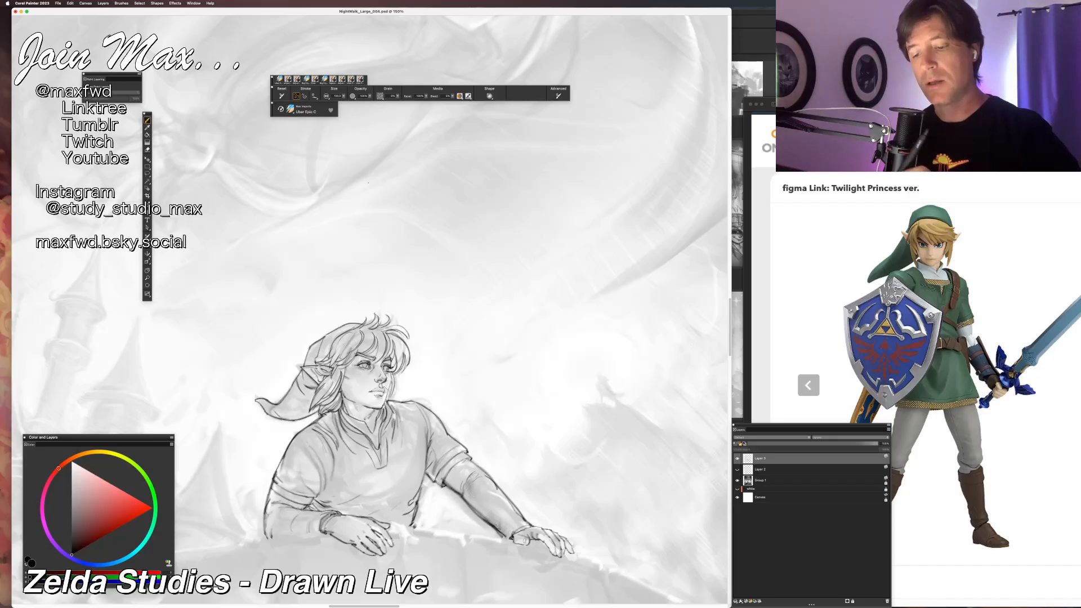
{"action": "left_click_drag", "start_coordinate": [391, 381], "coordinate": [383, 403]}
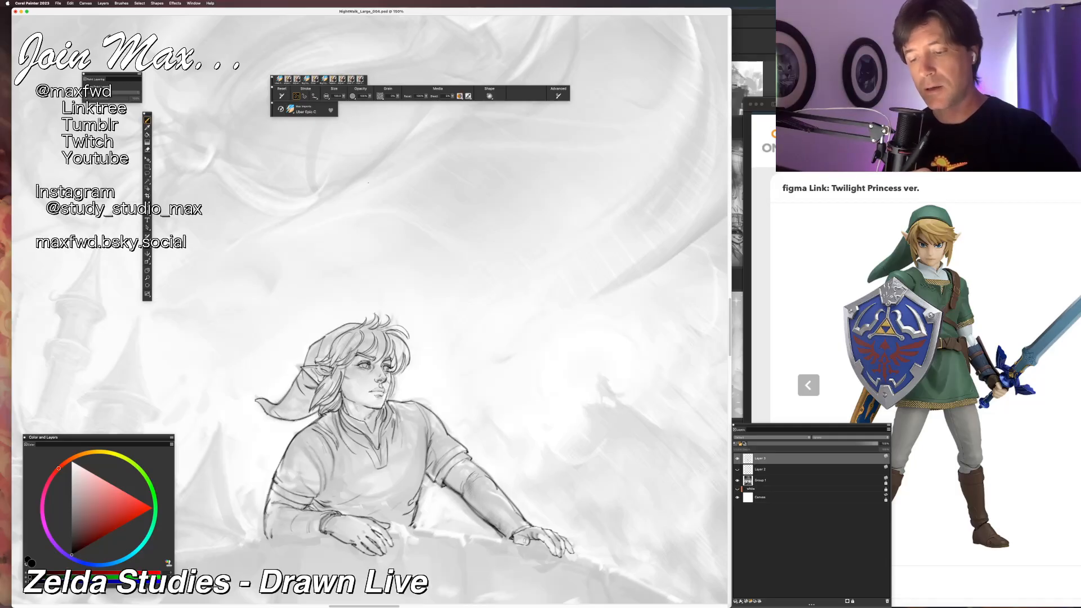
{"action": "left_click_drag", "start_coordinate": [405, 360], "coordinate": [403, 372]}
Add short brush strokes on the wall just below the wrist of the resting hand.
{"action": "scroll", "coordinate": [301, 386], "scroll_direction": "down", "scroll_amount": 3}
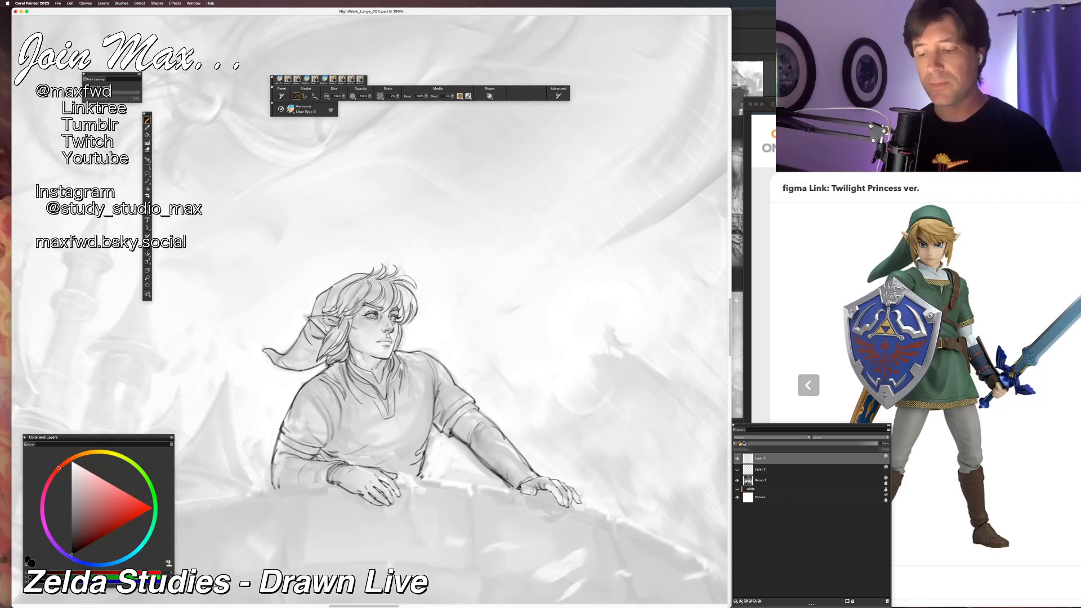
{"action": "left_click_drag", "start_coordinate": [347, 513], "coordinate": [357, 521]}
{"action": "left_click_drag", "start_coordinate": [340, 512], "coordinate": [347, 509]}
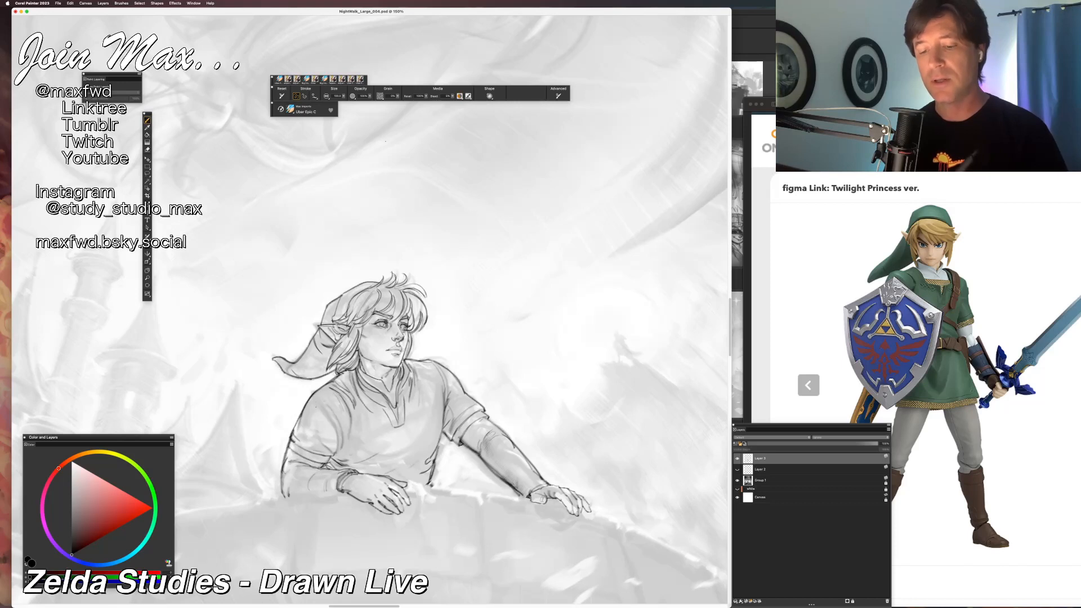
Try curved contour strokes over the near shoulder and upper arm, and undo them.
{"action": "mouse_move", "coordinate": [316, 402]}
{"action": "left_mouse_down"}
{"action": "mouse_move", "coordinate": [308, 410]}
{"action": "mouse_move", "coordinate": [341, 438]}
{"action": "mouse_move", "coordinate": [304, 455]}
{"action": "mouse_move", "coordinate": [313, 448]}
{"action": "left_mouse_up"}
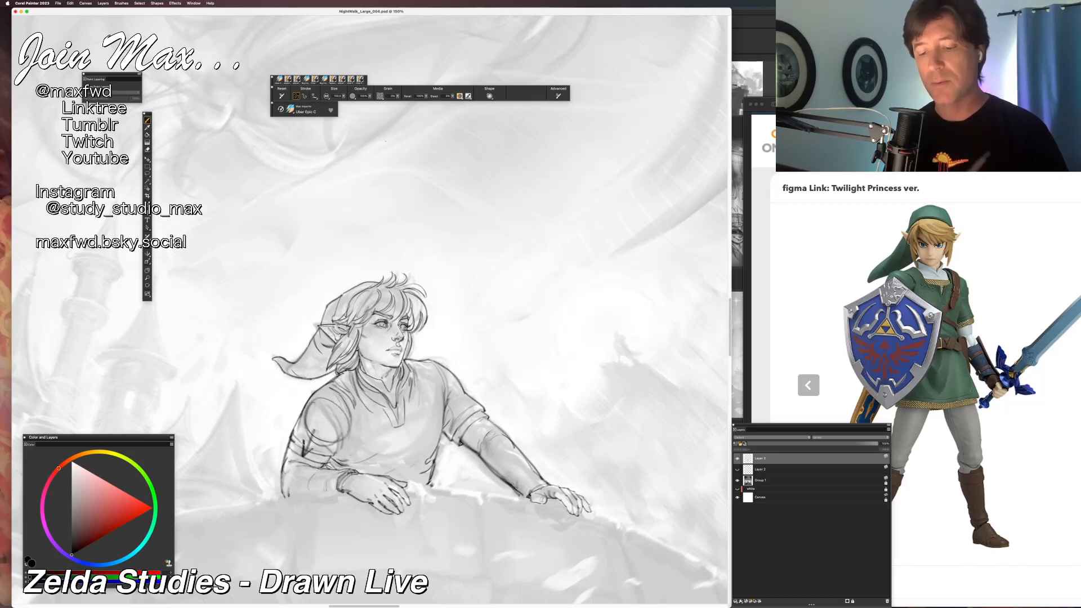
{"action": "key", "text": "super+z"}
{"action": "key", "text": "super+z"}
{"action": "key", "text": "super+z"}
{"action": "key", "text": "super+z"}
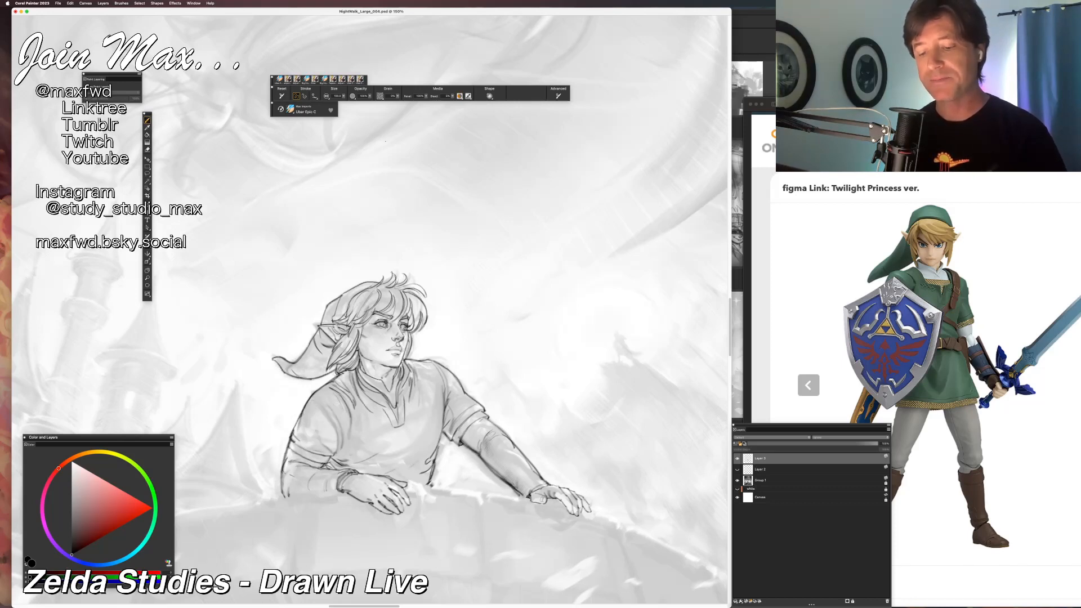
Try form lines along the near forearm and the outstretched arm, and undo them.
{"action": "left_click_drag", "start_coordinate": [299, 482], "coordinate": [331, 484]}
{"action": "key", "text": "super+z"}
{"action": "key", "text": "super+z"}
{"action": "key", "text": "super+z"}
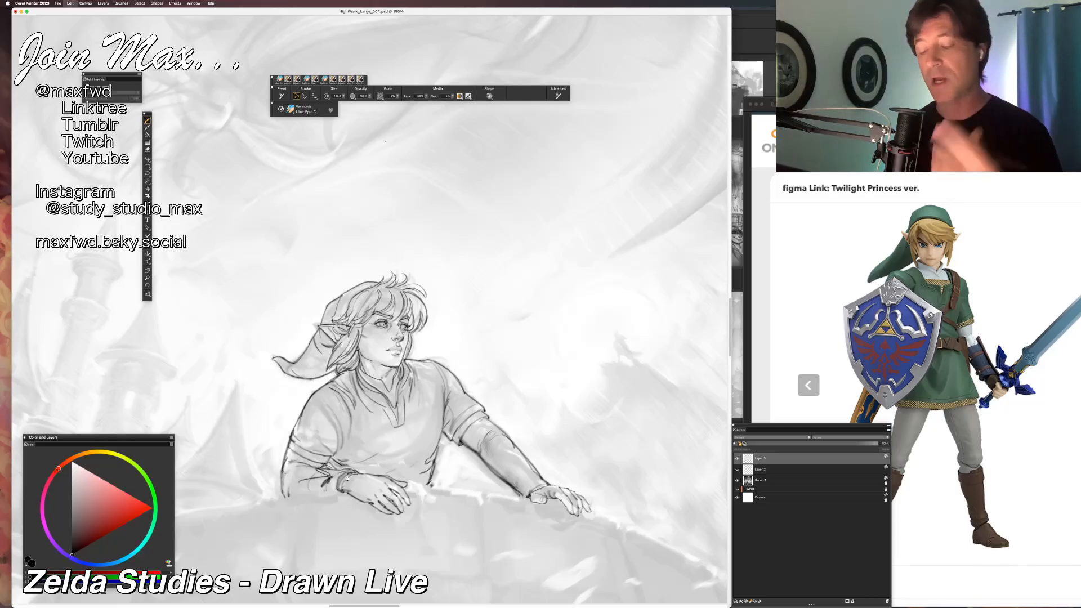
{"action": "left_click_drag", "start_coordinate": [451, 400], "coordinate": [526, 485]}
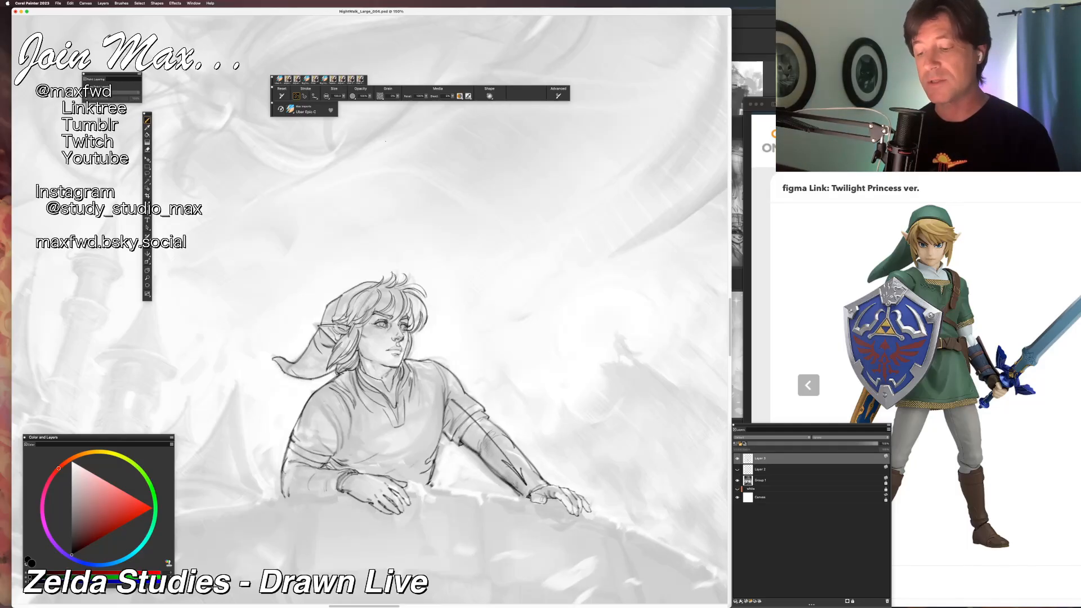
{"action": "key", "text": "super+z"}
{"action": "key", "text": "super+z"}
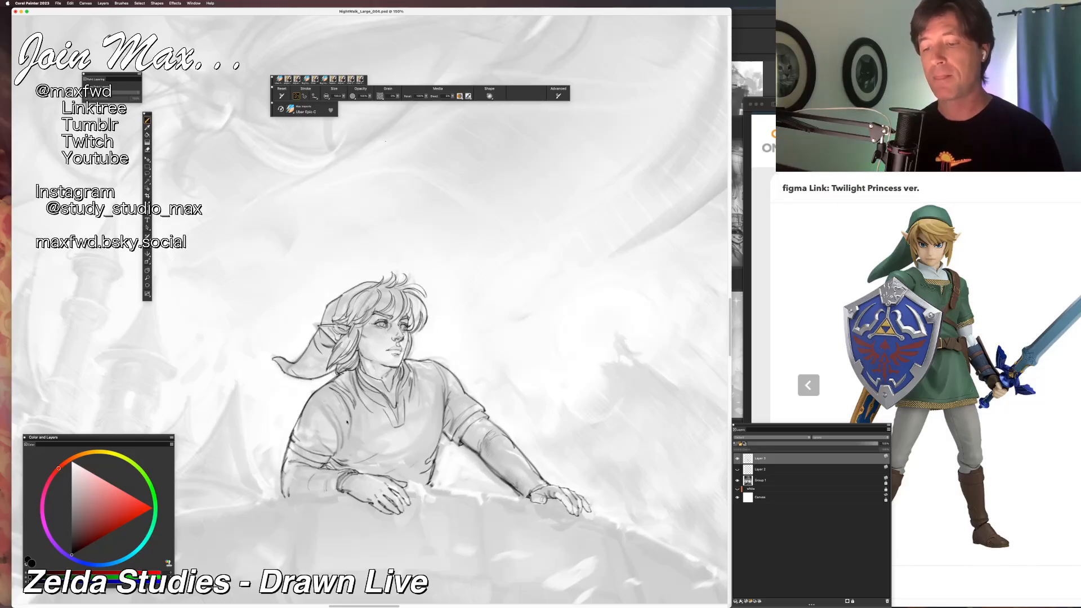
Clean up the outer contour of the near arm with the Eraser in freehand mode, and redraw the elbow line.
{"action": "key", "text": "super+minus"}
{"action": "key", "text": "super+minus"}
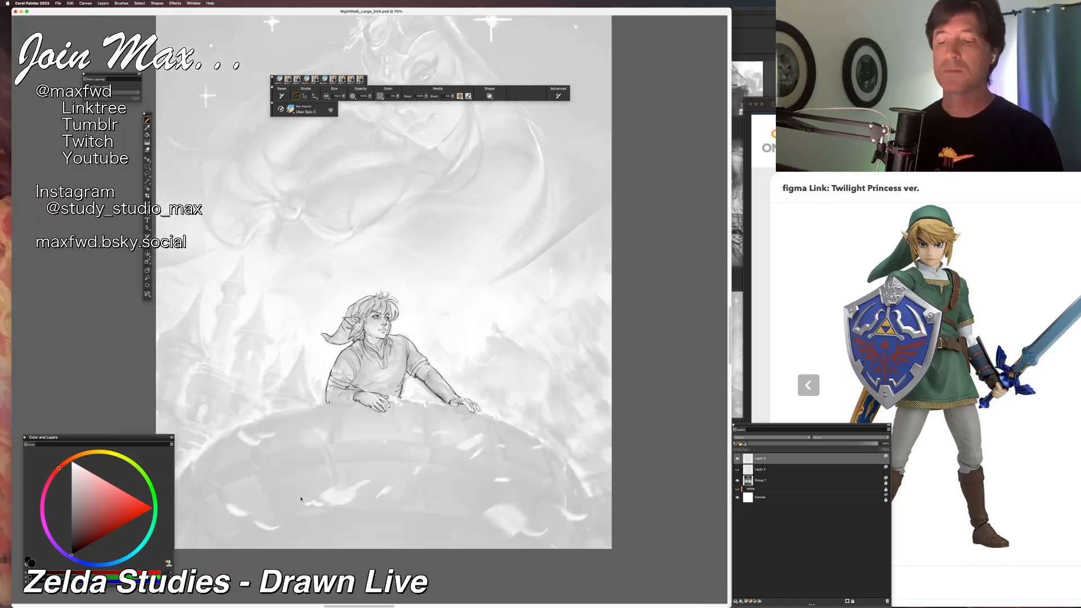
{"action": "key", "text": "super+equal"}
{"action": "key", "text": "super+equal"}
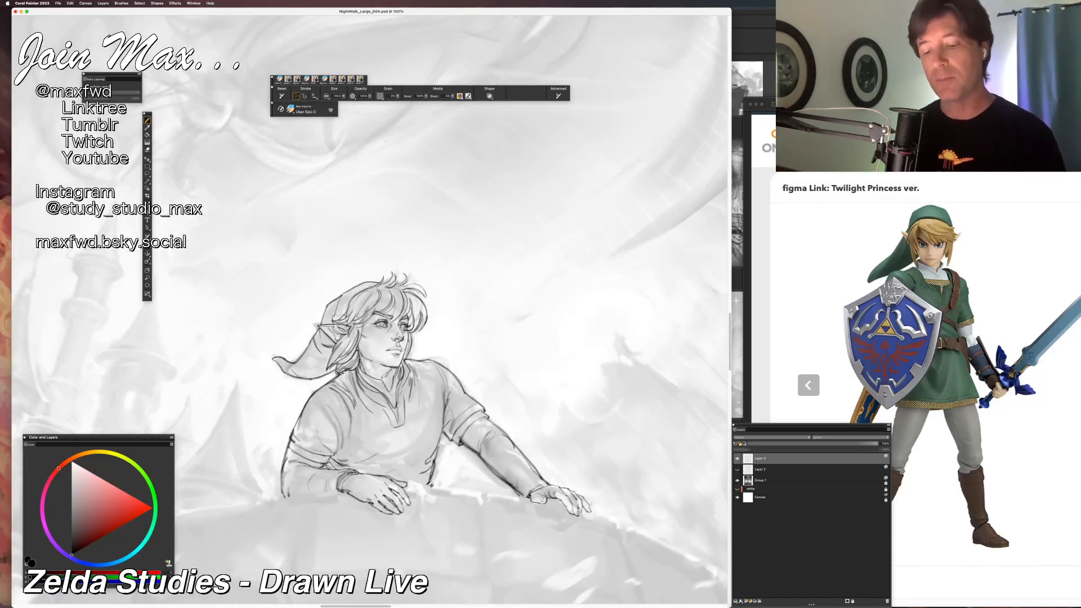
{"action": "key", "text": "v"}
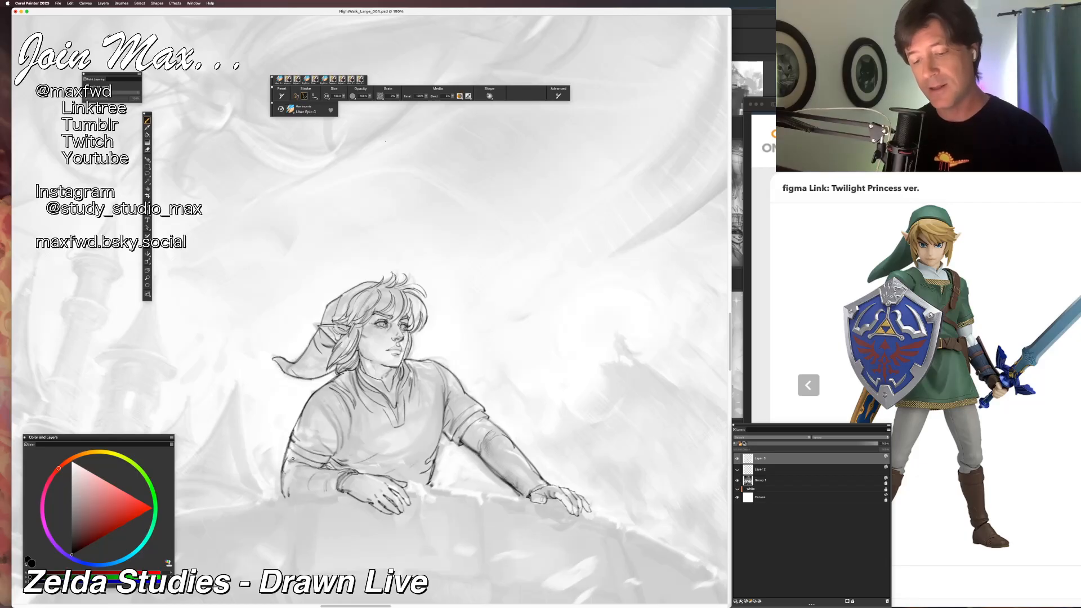
{"action": "key", "text": "n"}
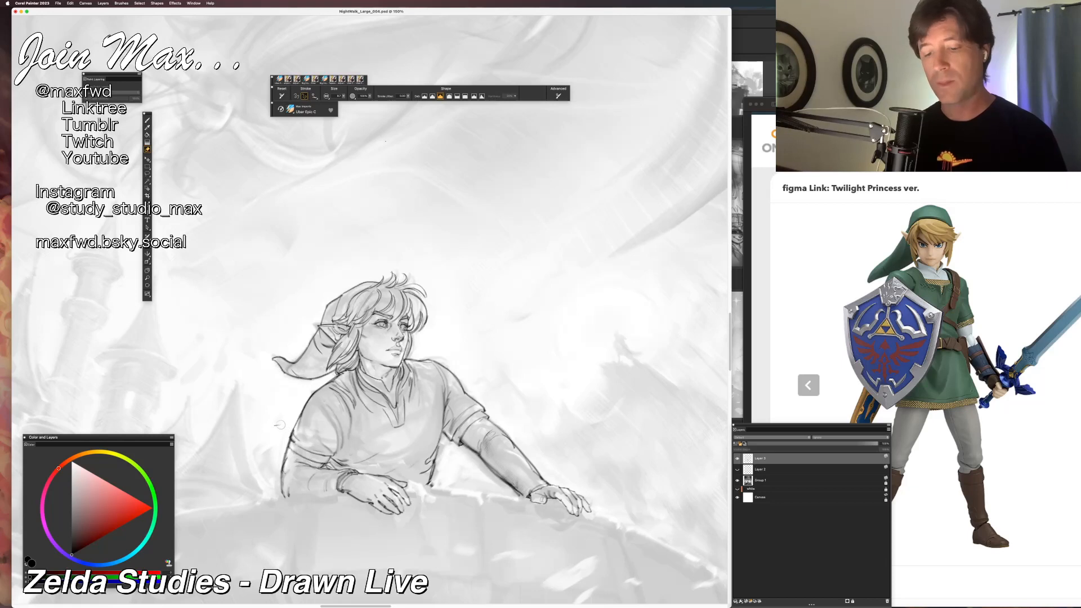
{"action": "left_click", "coordinate": [296, 96]}
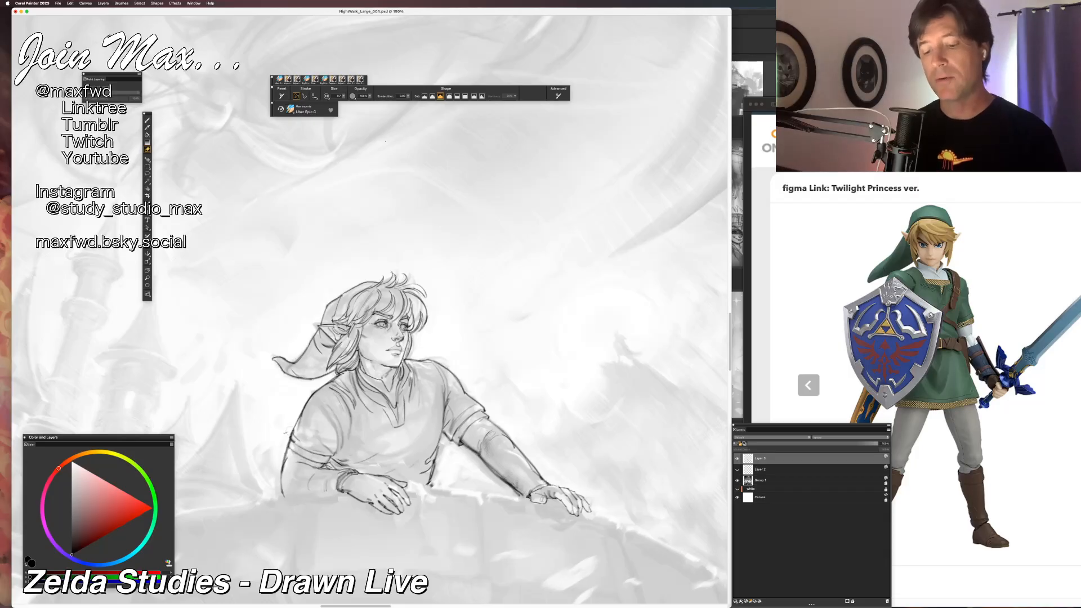
{"action": "key", "text": "b"}
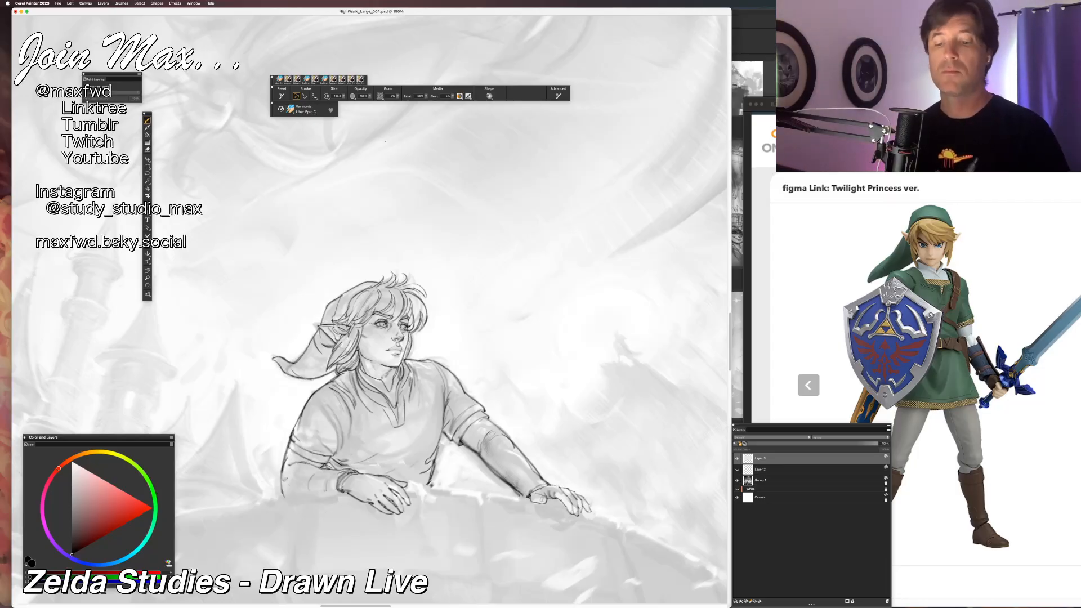
{"action": "left_click_drag", "start_coordinate": [280, 476], "coordinate": [299, 484]}
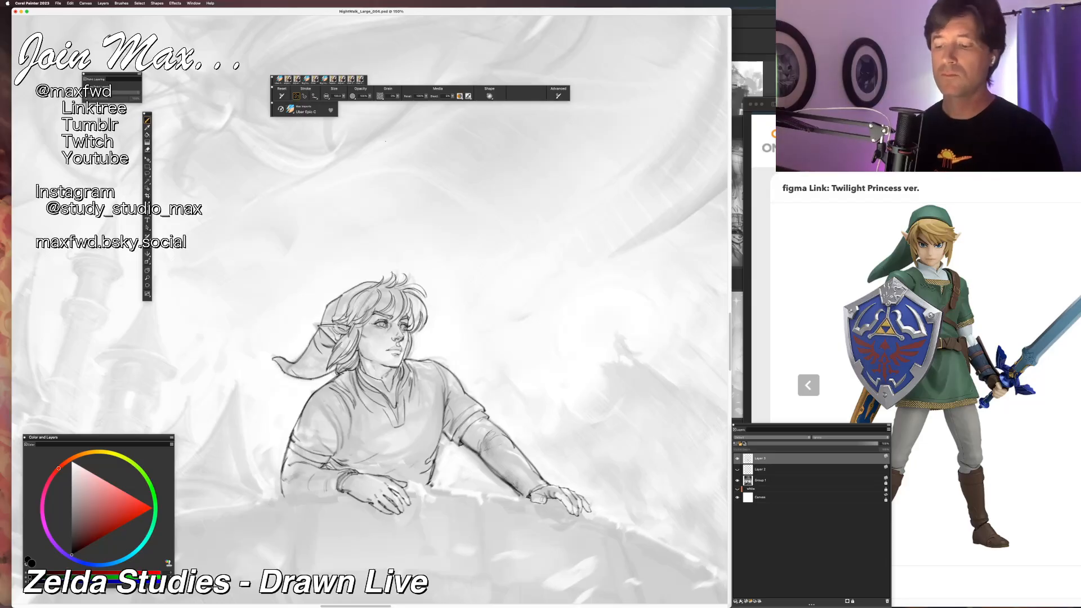
Erase stray lines and shading along the outstretched forearm.
{"action": "key", "text": "n"}
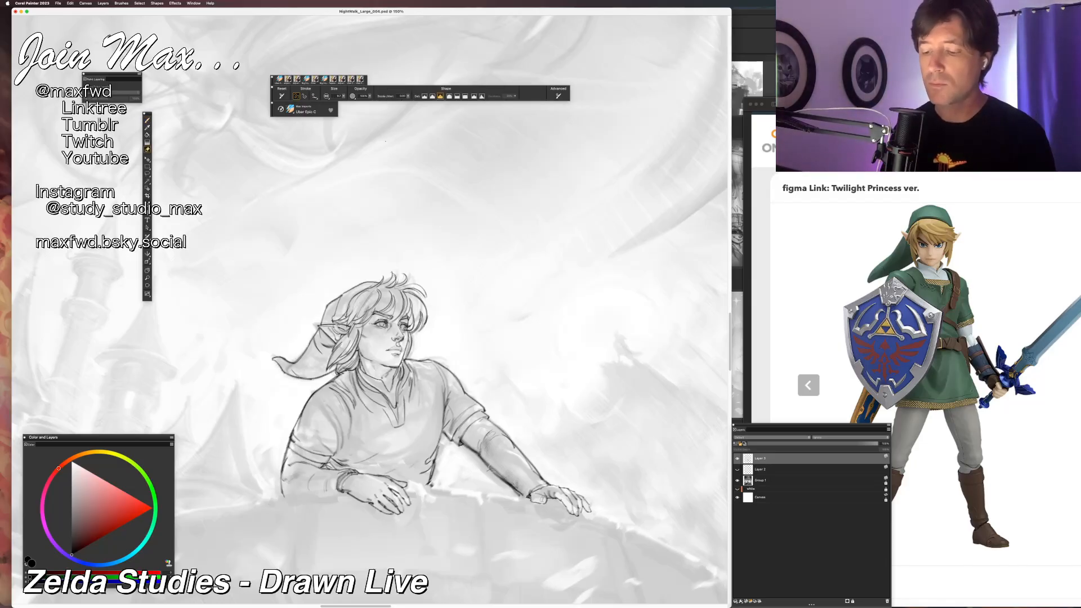
{"action": "left_click_drag", "start_coordinate": [493, 470], "coordinate": [520, 495]}
{"action": "key", "text": "b"}
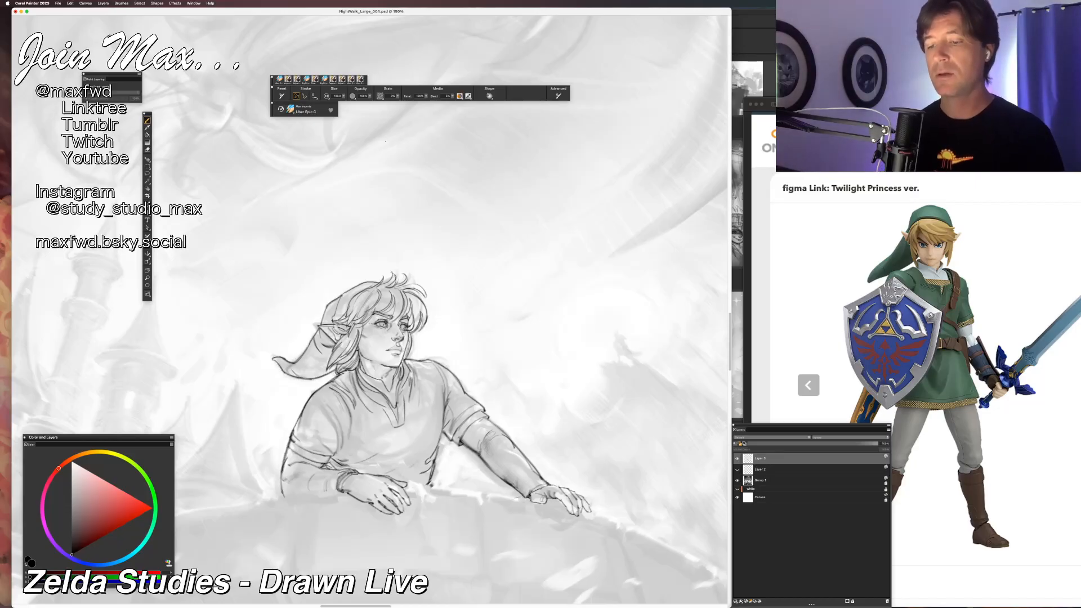
Examine the character's face, torso and arms up close and their placement within the whole composition.
{"action": "key", "text": "super+equal"}
{"action": "key", "text": "super+equal"}
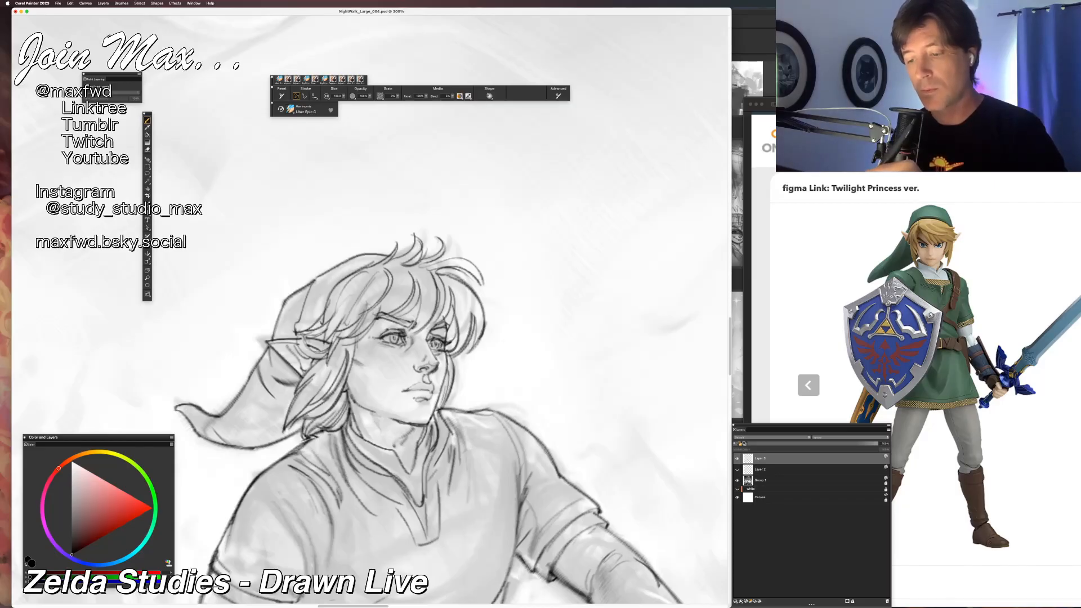
{"action": "key", "text": "super+minus"}
{"action": "key", "text": "super+minus"}
{"action": "key", "text": "super+minus"}
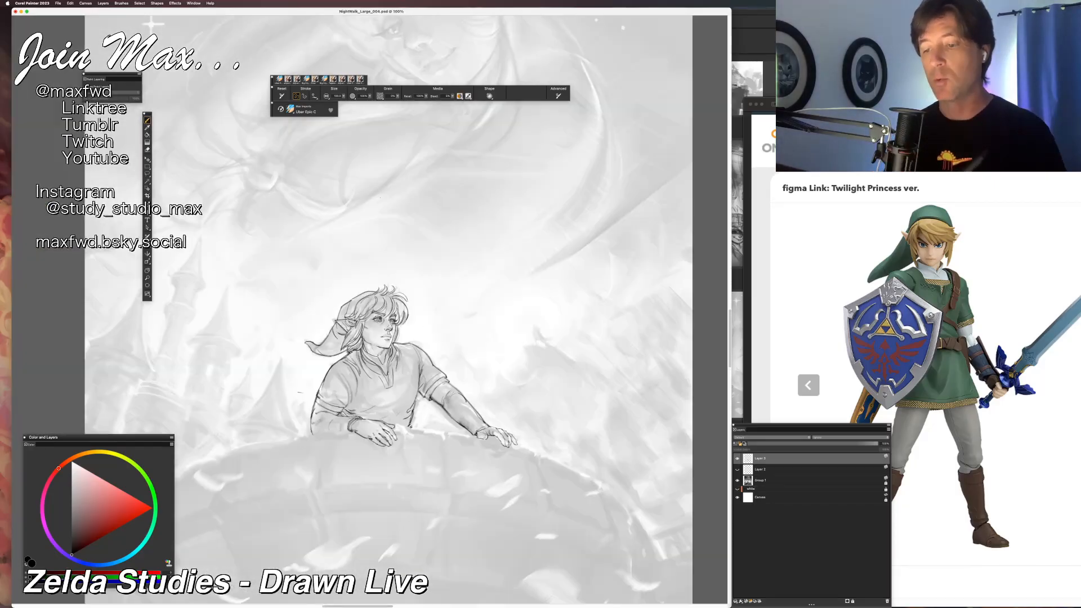
{"action": "key", "text": "super+equal"}
{"action": "key", "text": "super+equal"}
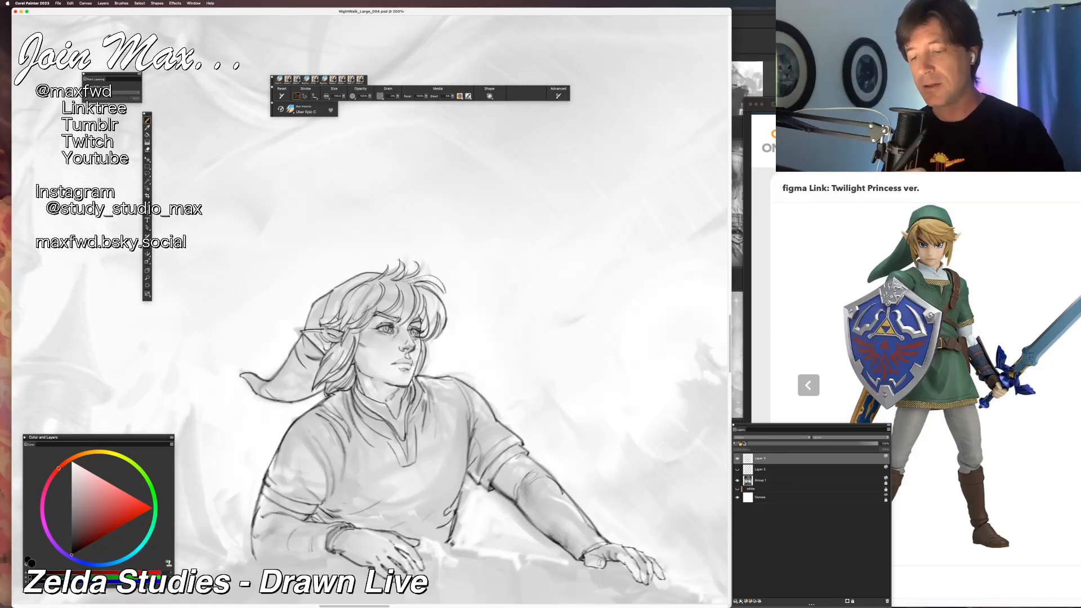
{"action": "key", "text": "super+minus"}
{"action": "key", "text": "super+minus"}
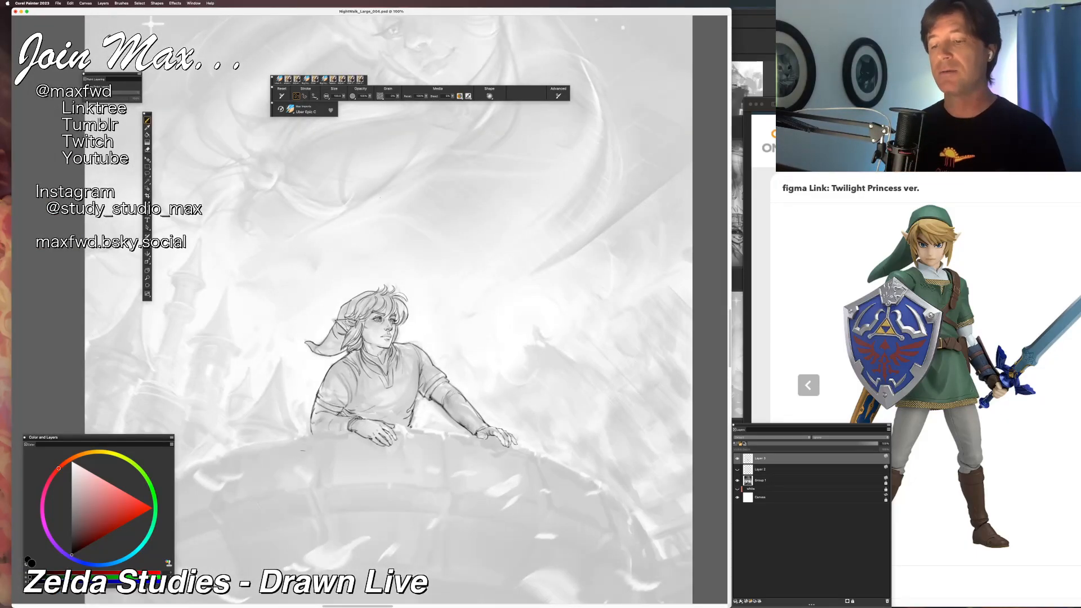
{"action": "key", "text": "super+equal"}
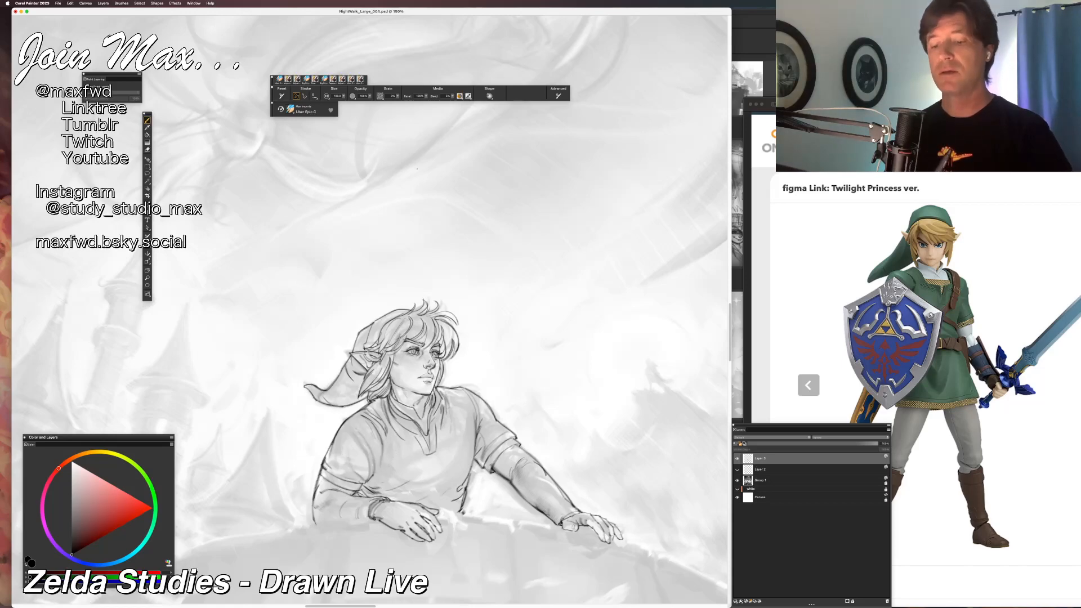
{"action": "key", "text": "super+minus"}
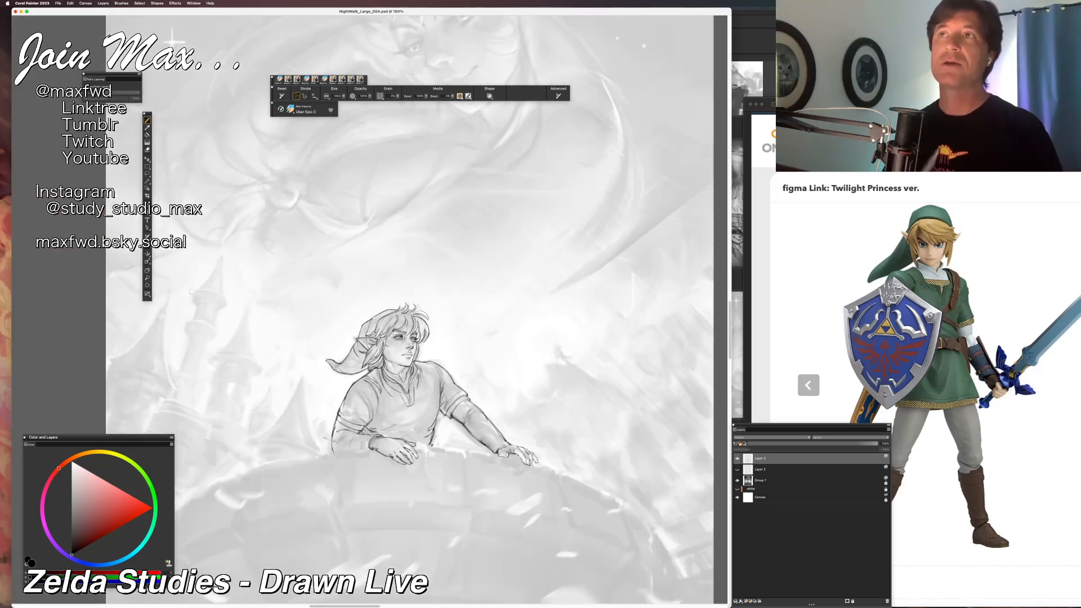
{"action": "scroll", "coordinate": [343, 446], "scroll_direction": "up", "scroll_amount": 3}
{"action": "left_click_drag", "start_coordinate": [343, 446], "coordinate": [345, 399]}
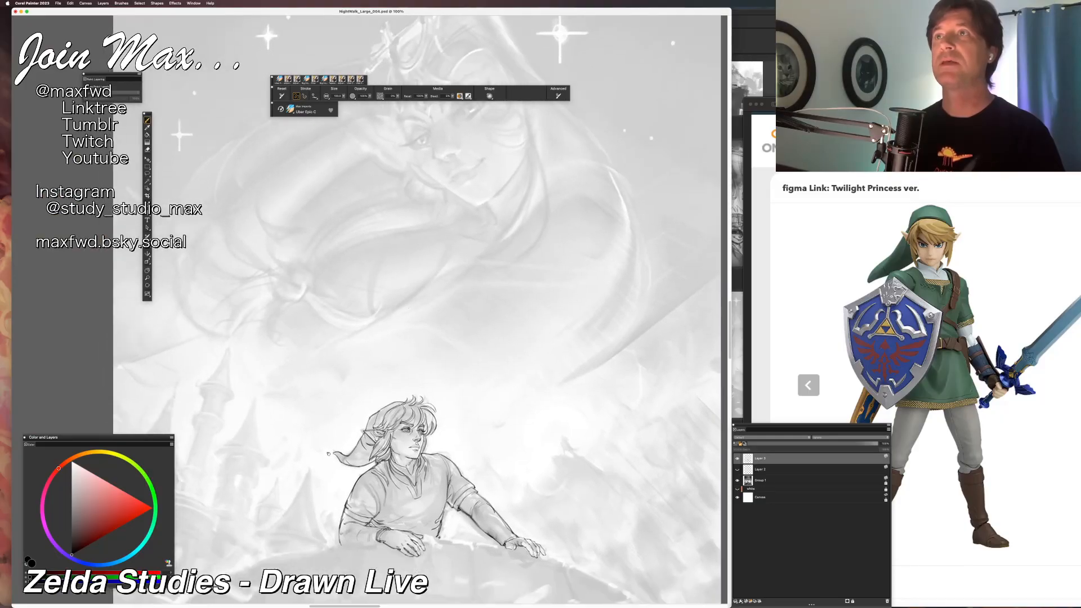
Add two new layers above the line drawing and delete both of them.
{"action": "left_click_drag", "start_coordinate": [329, 441], "coordinate": [309, 383]}
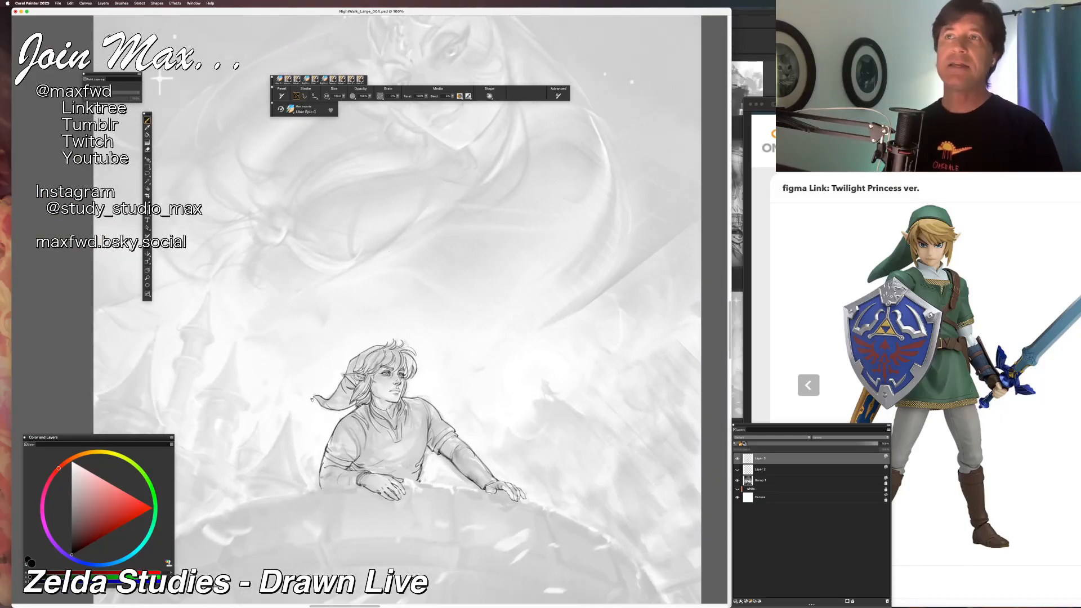
{"action": "key", "text": "super+minus"}
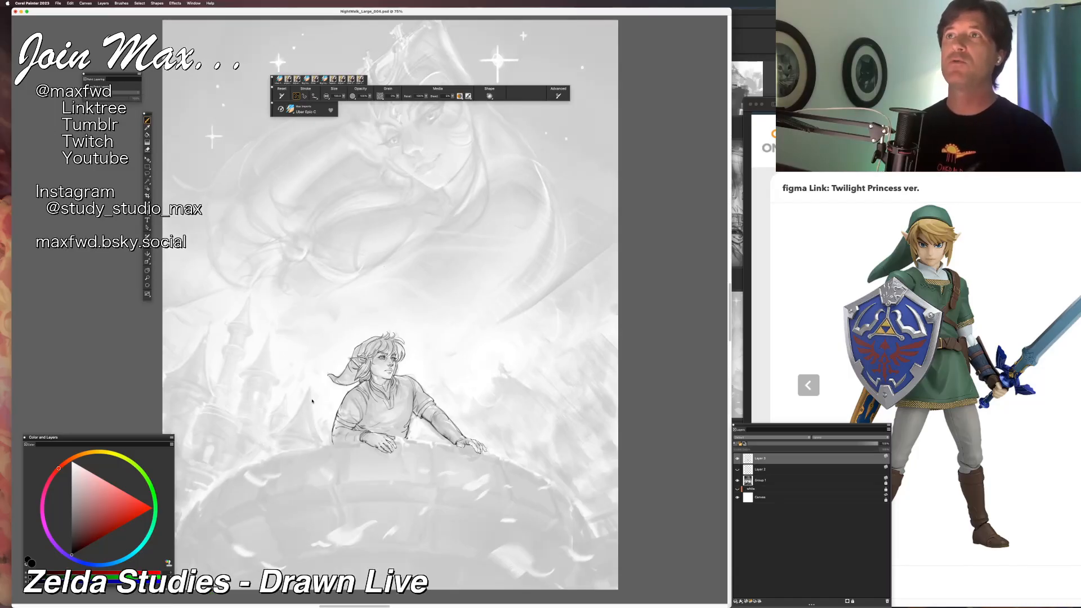
{"action": "key", "text": "super+minus"}
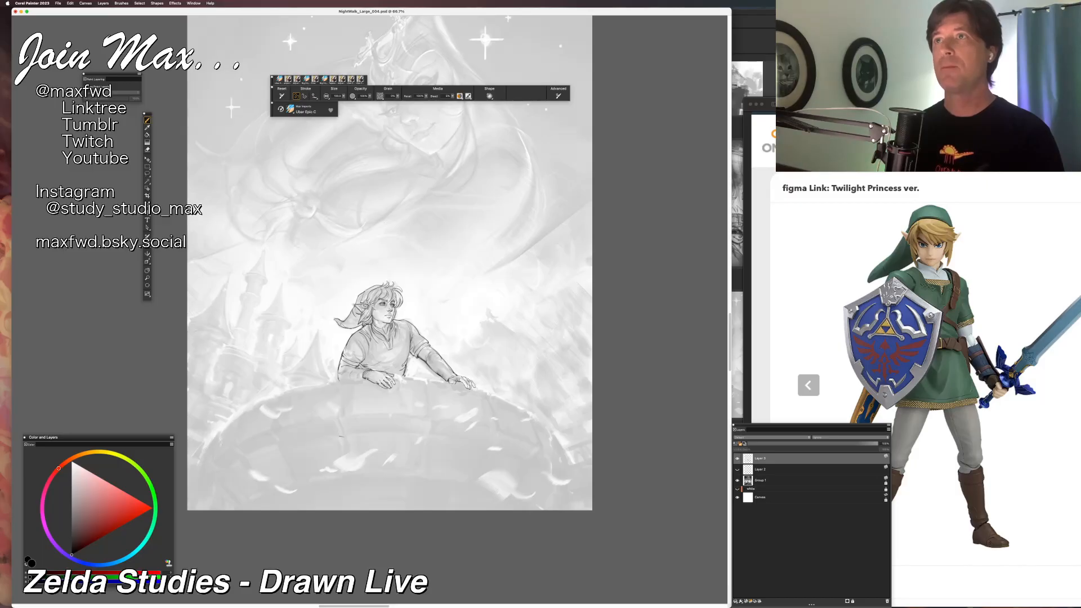
{"action": "left_click_drag", "start_coordinate": [319, 374], "coordinate": [325, 424]}
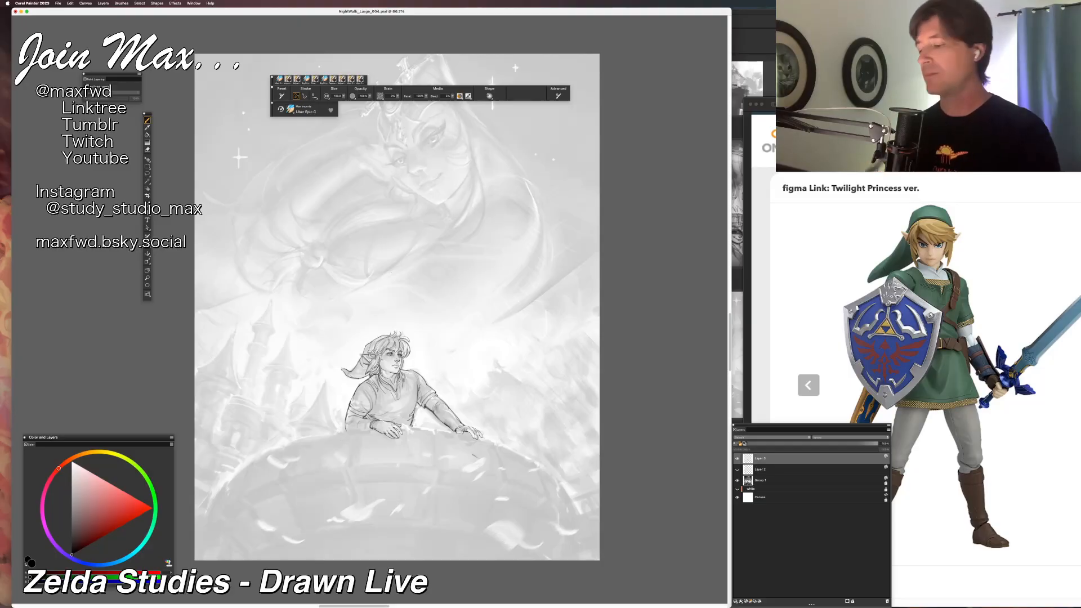
{"action": "left_click", "coordinate": [746, 601]}
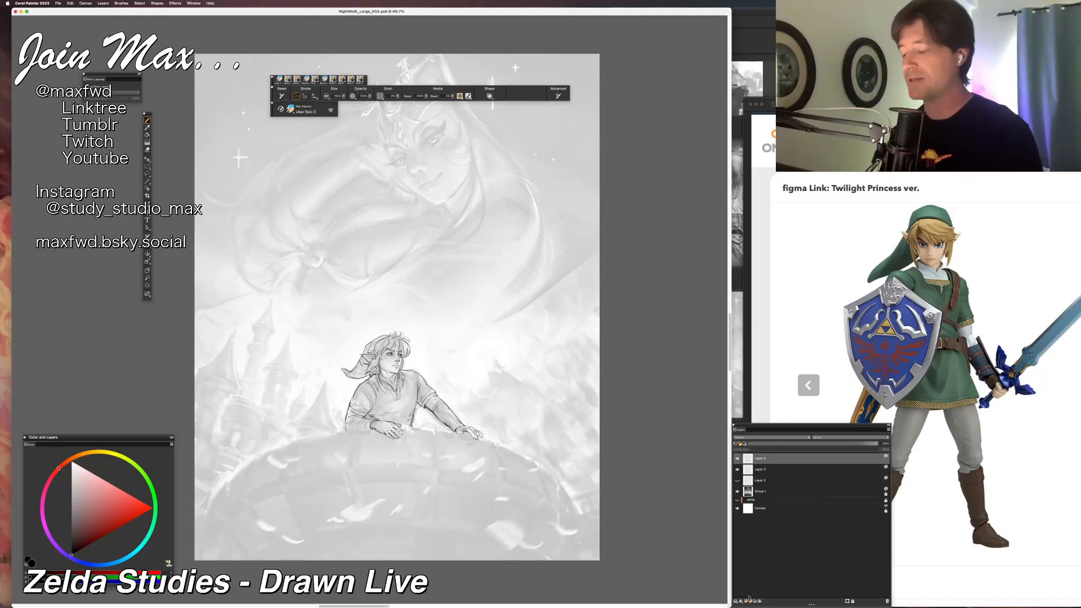
{"action": "left_click", "coordinate": [746, 601]}
{"action": "left_click_drag", "start_coordinate": [287, 409], "coordinate": [314, 439]}
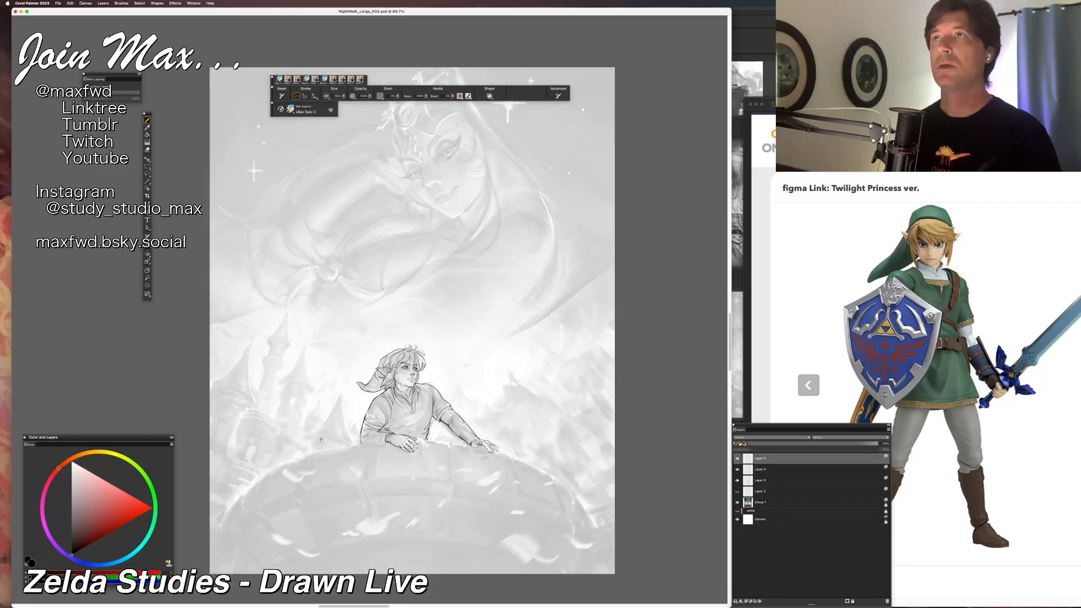
{"action": "left_click", "coordinate": [887, 601]}
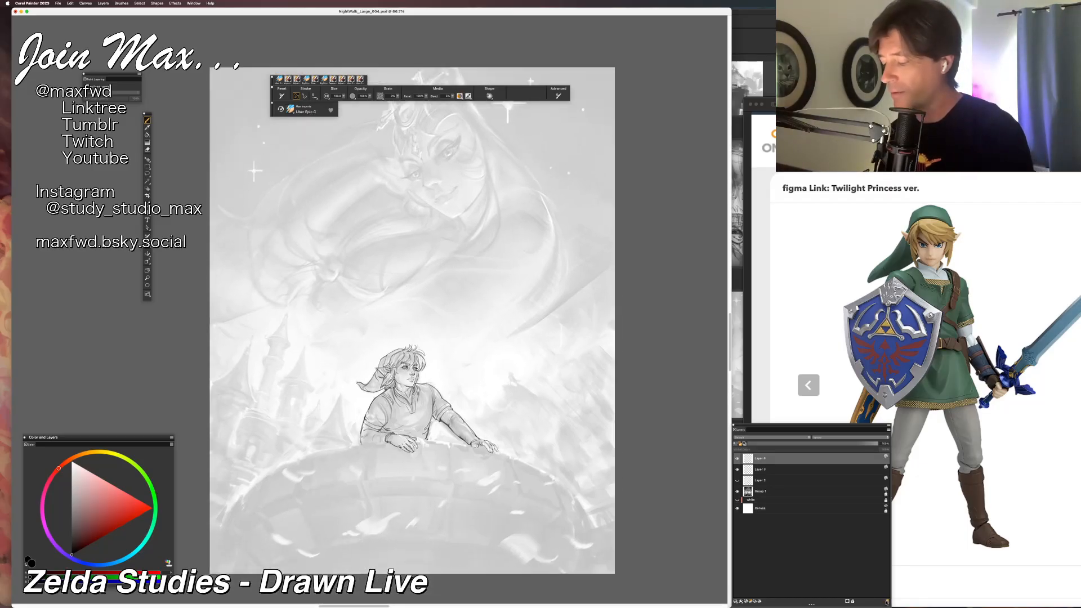
{"action": "left_click", "coordinate": [887, 601]}
Touch up the loose hair strands on top of the small character's head with short strokes.
{"action": "key", "text": "super+equal"}
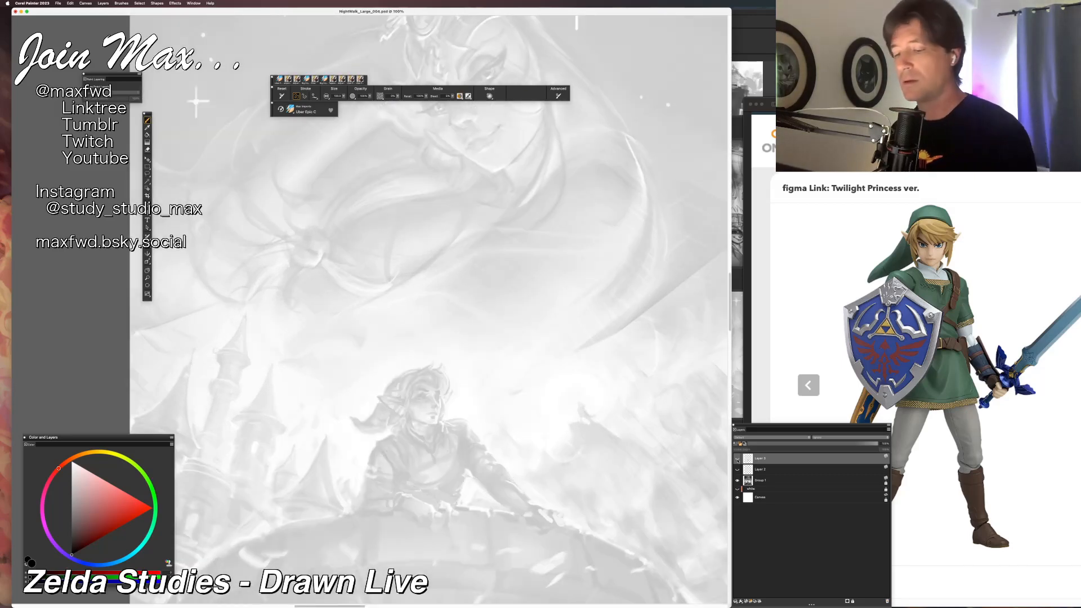
{"action": "key", "text": "super+equal"}
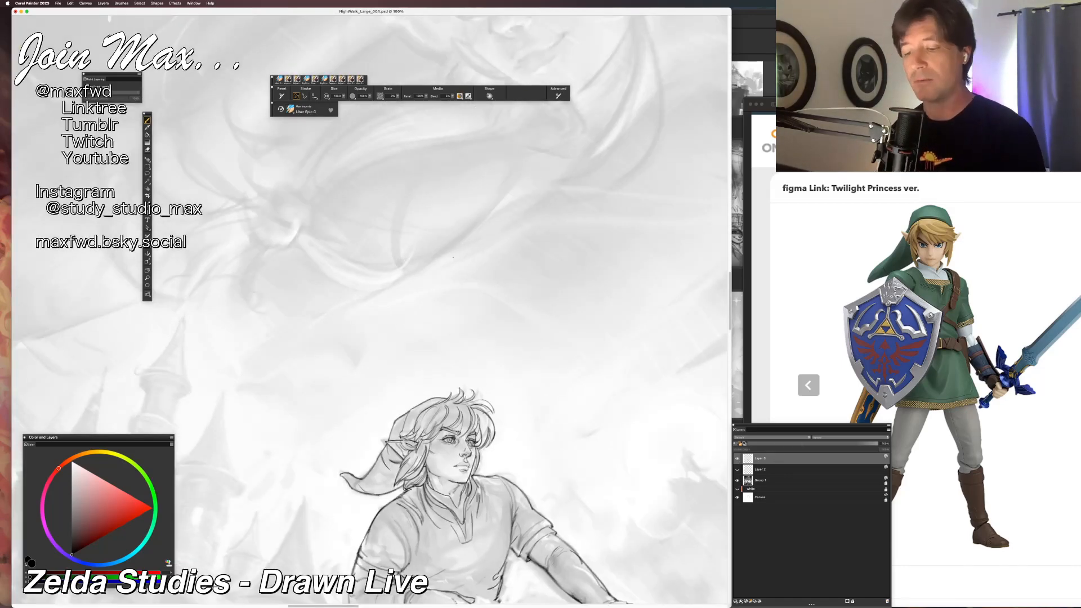
{"action": "key", "text": "super+z"}
{"action": "left_click_drag", "start_coordinate": [477, 406], "coordinate": [493, 415]}
{"action": "left_click_drag", "start_coordinate": [455, 387], "coordinate": [464, 382]}
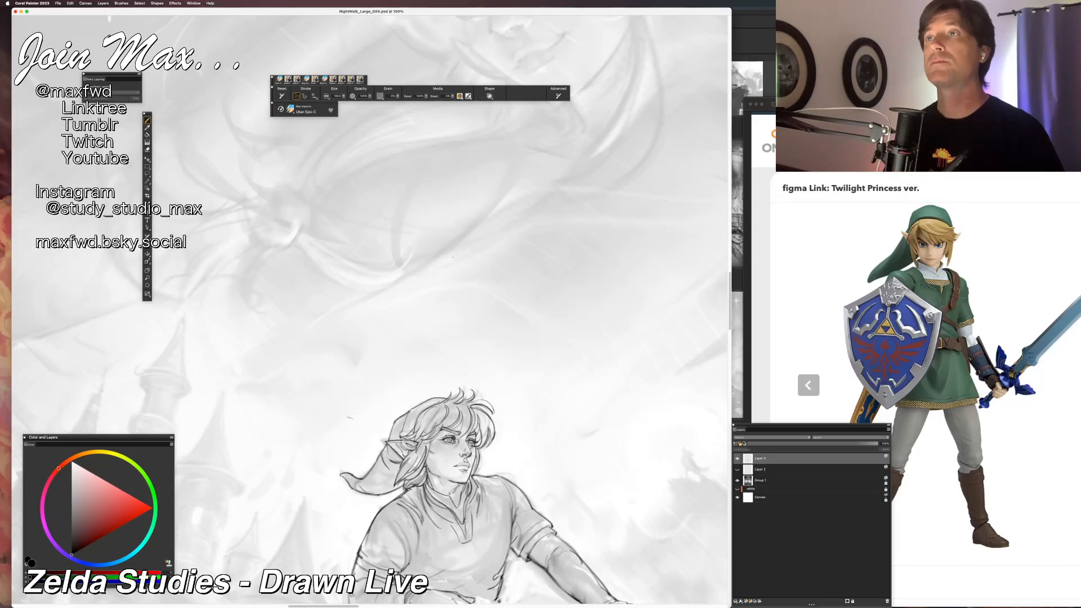
Examine the large hooded woman's face, headdress and folded arms up close and within the upper part of the composition.
{"action": "left_click_drag", "start_coordinate": [362, 422], "coordinate": [319, 375]}
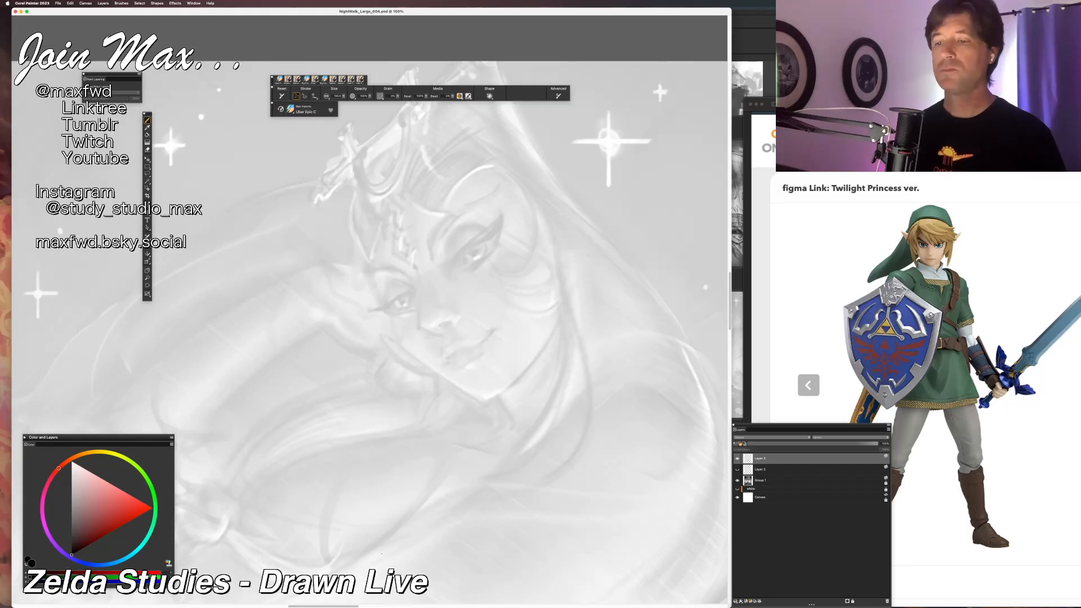
{"action": "key", "text": "super+minus"}
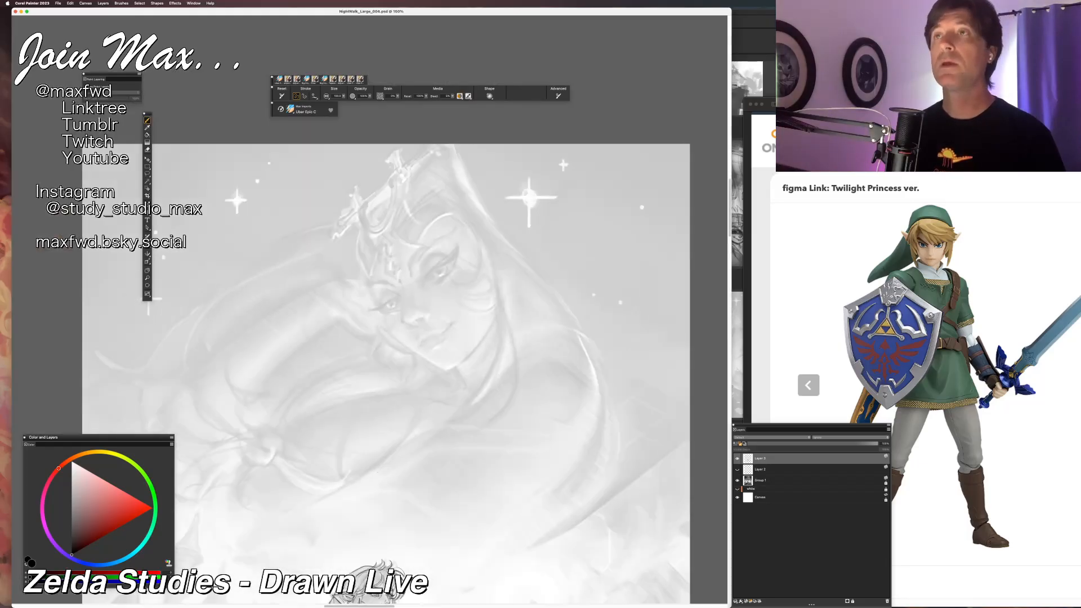
{"action": "key", "text": "super+plus"}
{"action": "key", "text": "super+minus"}
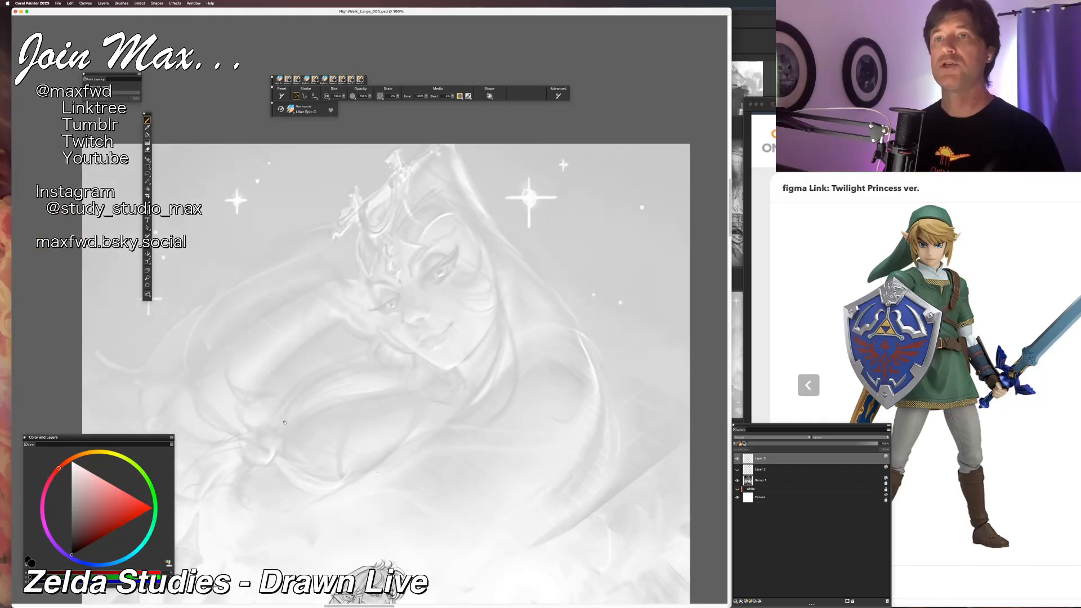
{"action": "key", "text": "super+plus"}
{"action": "key", "text": "super+minus"}
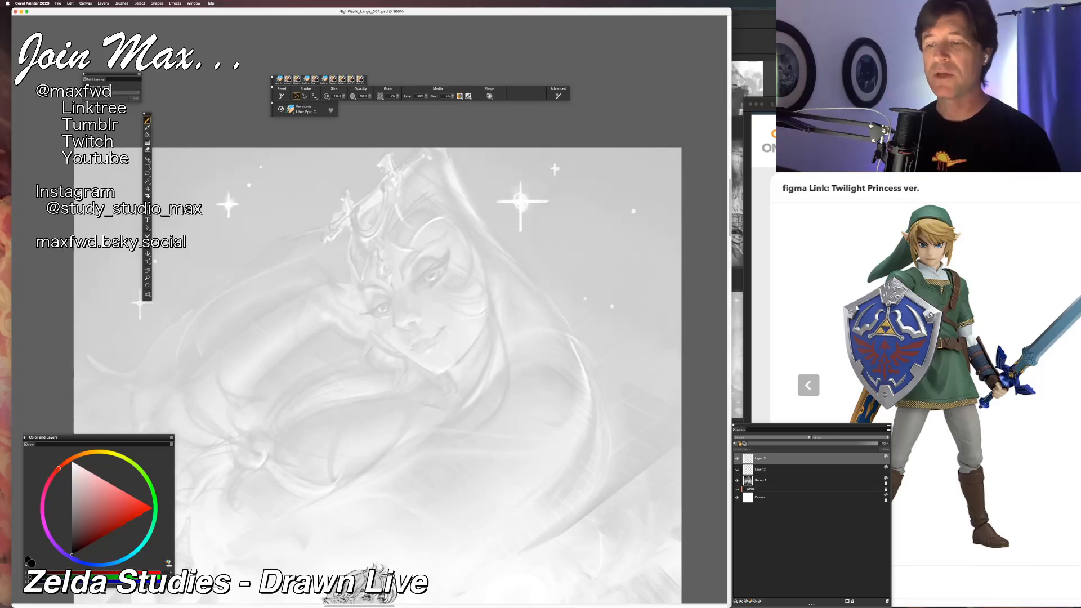
{"action": "scroll", "coordinate": [369, 310], "scroll_direction": "up", "scroll_amount": 5}
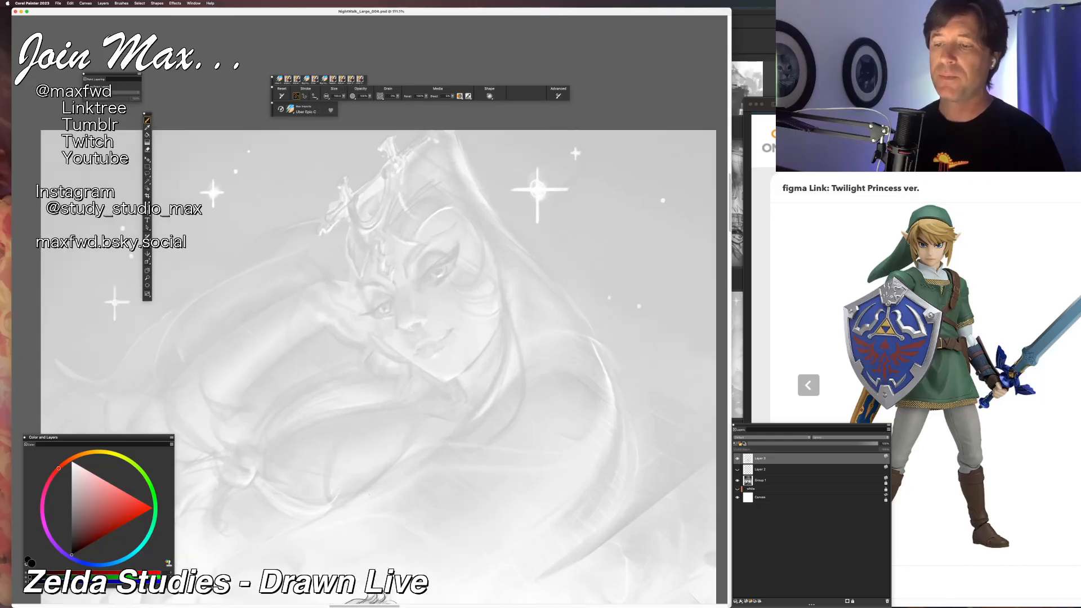
{"action": "scroll", "coordinate": [360, 290], "scroll_direction": "up", "scroll_amount": 3}
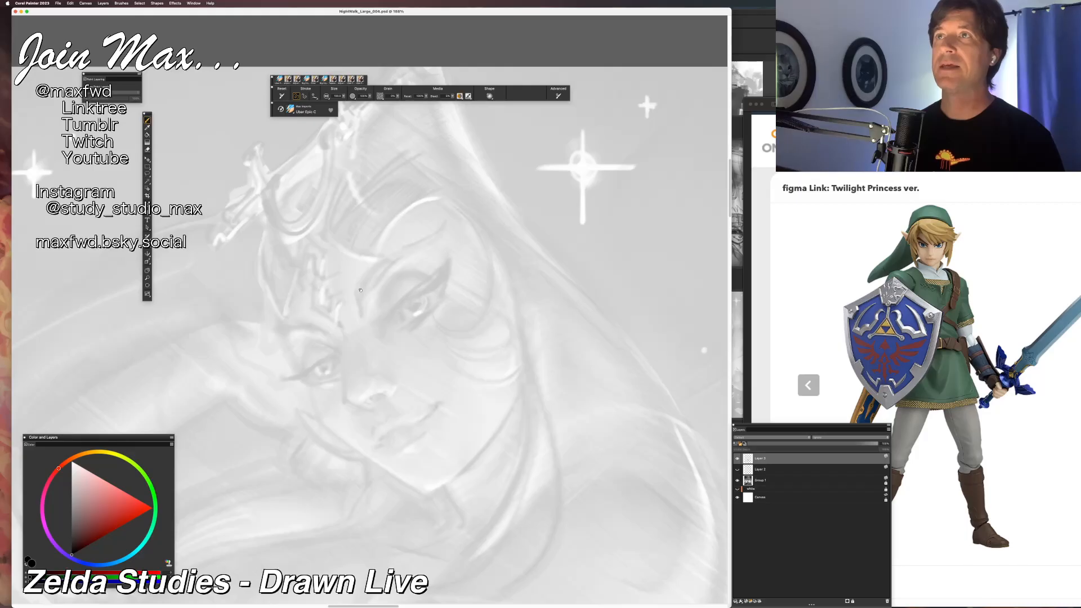
{"action": "scroll", "coordinate": [236, 66], "scroll_direction": "up", "scroll_amount": 2}
{"action": "scroll", "coordinate": [375, 263], "scroll_direction": "down", "scroll_amount": 6}
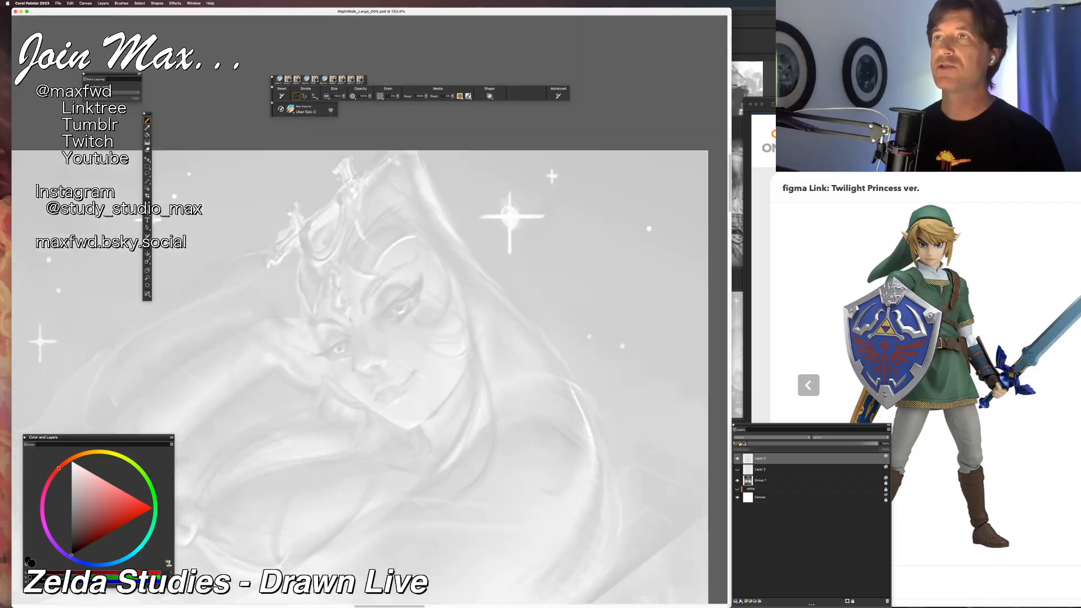
{"action": "mouse_move", "coordinate": [375, 263]}
{"action": "left_mouse_down"}
{"action": "mouse_move", "coordinate": [387, 241]}
{"action": "mouse_move", "coordinate": [372, 286]}
{"action": "mouse_move", "coordinate": [402, 295]}
{"action": "mouse_move", "coordinate": [422, 277]}
{"action": "left_mouse_up"}
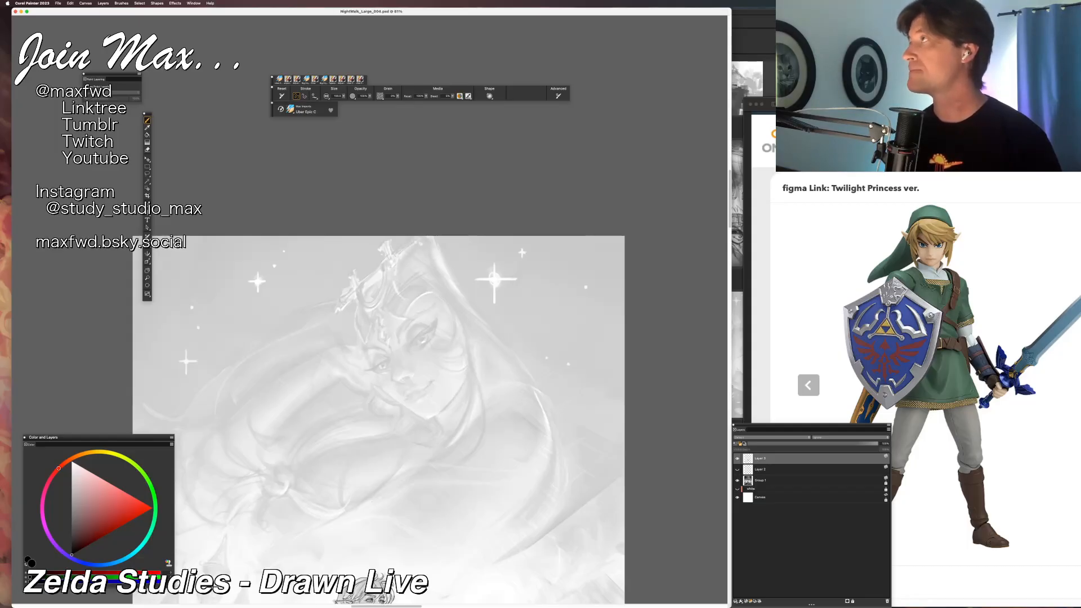
Switch to Preview and bring the two-figure reference image and the full-body reference of the hooded woman over the canvas.
{"action": "key", "text": "super+Tab"}
{"action": "key", "text": "super+Tab"}
{"action": "key", "text": "super+Tab"}
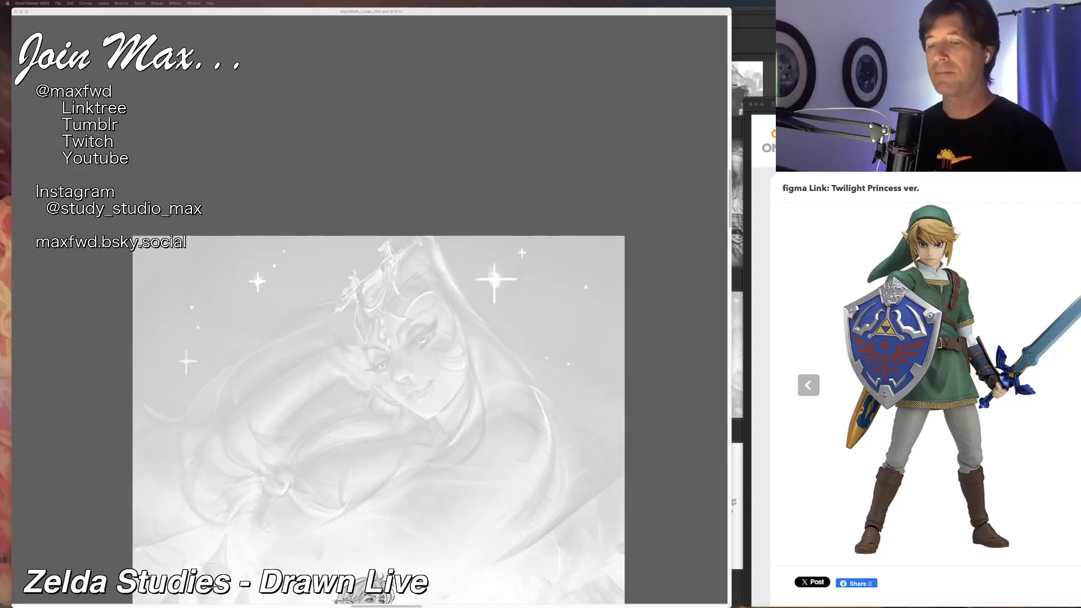
{"action": "key", "text": "super+Tab"}
{"action": "key", "text": "Tab"}
{"action": "key", "text": "Tab"}
{"action": "key", "text": "Tab"}
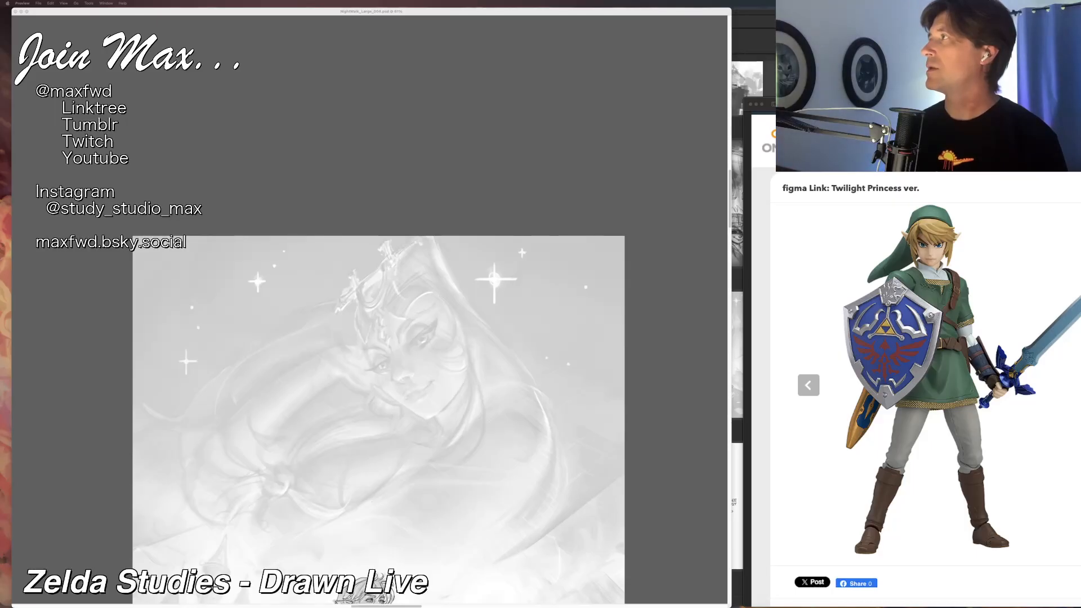
{"action": "mouse_move", "coordinate": [769, 1]}
{"action": "left_mouse_down"}
{"action": "mouse_move", "coordinate": [587, 162]}
{"action": "mouse_move", "coordinate": [611, 171]}
{"action": "mouse_move", "coordinate": [541, 206]}
{"action": "mouse_move", "coordinate": [371, 224]}
{"action": "left_mouse_up"}
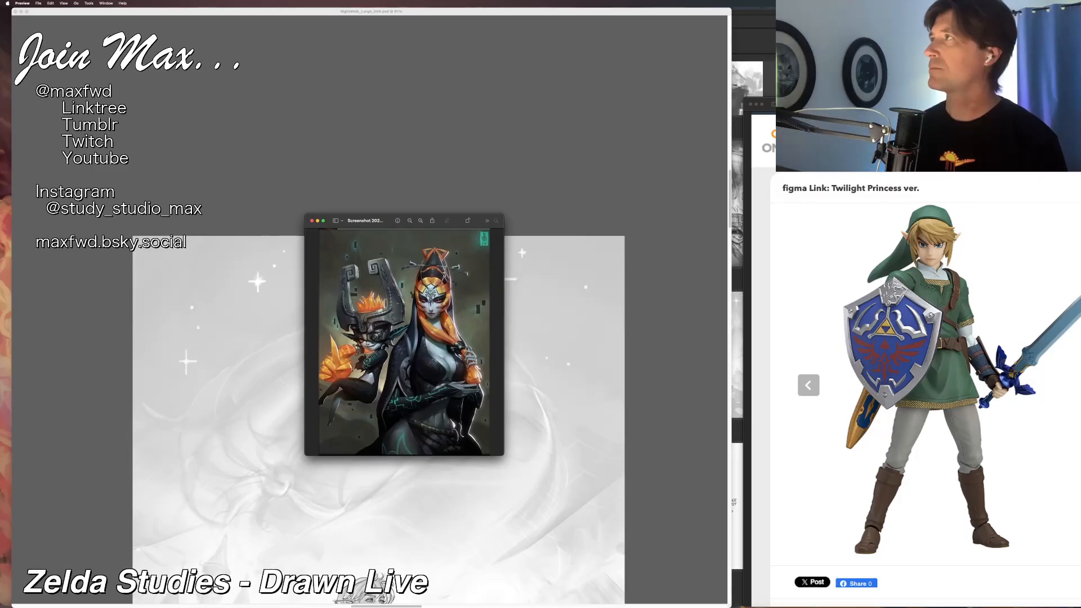
{"action": "left_click_drag", "start_coordinate": [769, 1], "coordinate": [600, 222]}
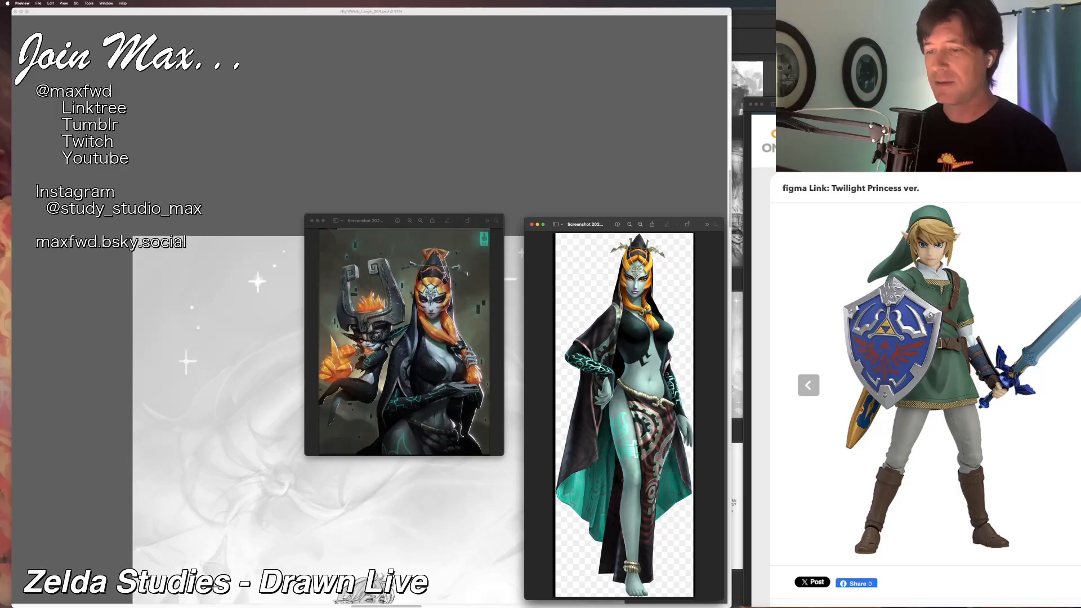
Examine the hooded woman's face and headdress up close in the two-figure reference image, and move its window off the canvas.
{"action": "left_click", "coordinate": [421, 222]}
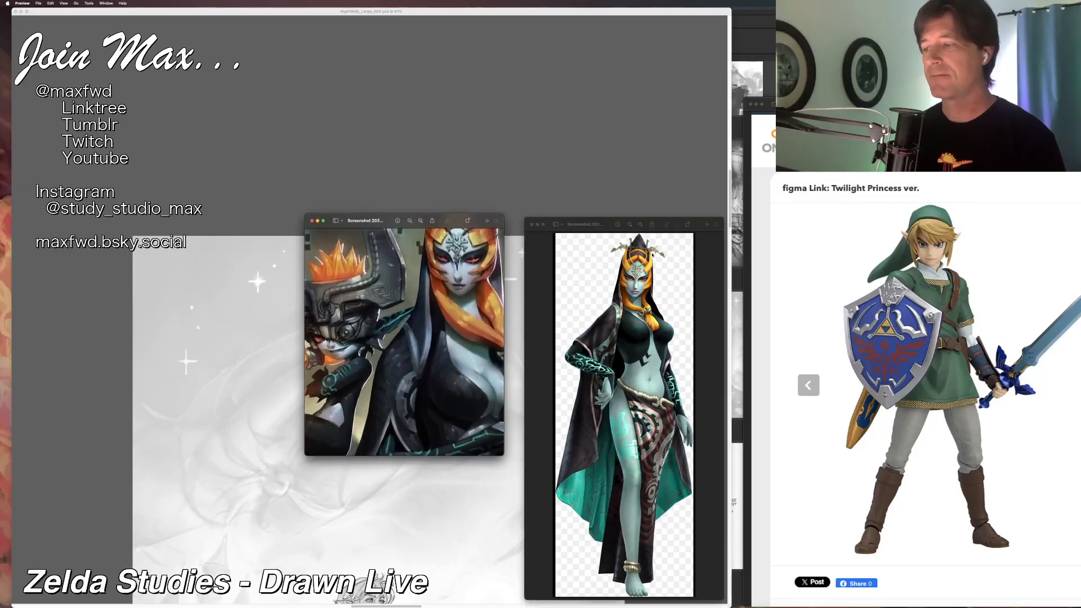
{"action": "scroll", "coordinate": [411, 313], "scroll_direction": "up", "scroll_amount": 5}
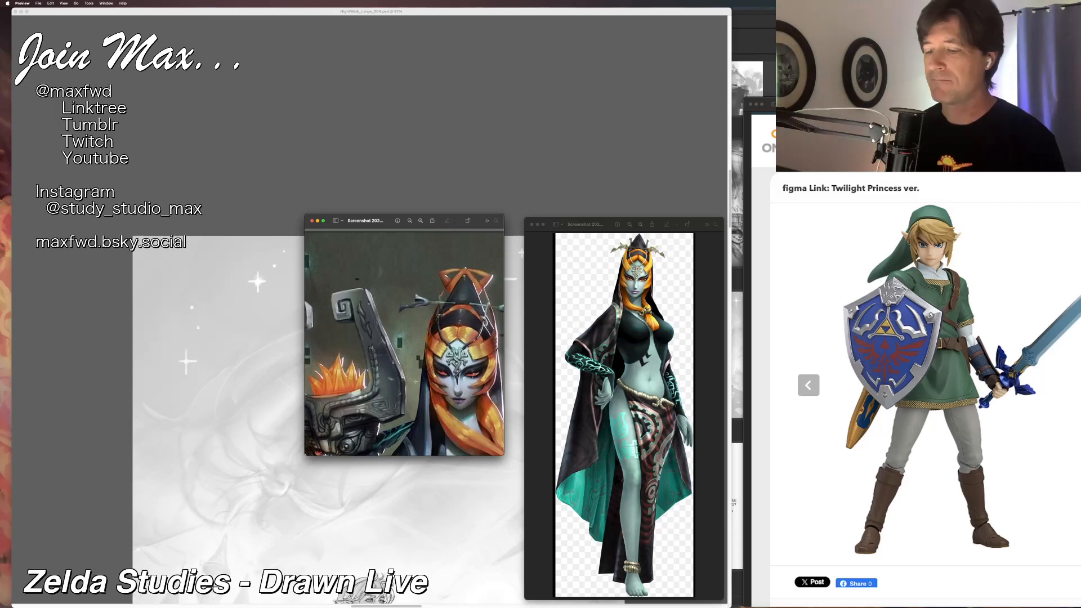
{"action": "scroll", "coordinate": [415, 381], "scroll_direction": "down", "scroll_amount": 3}
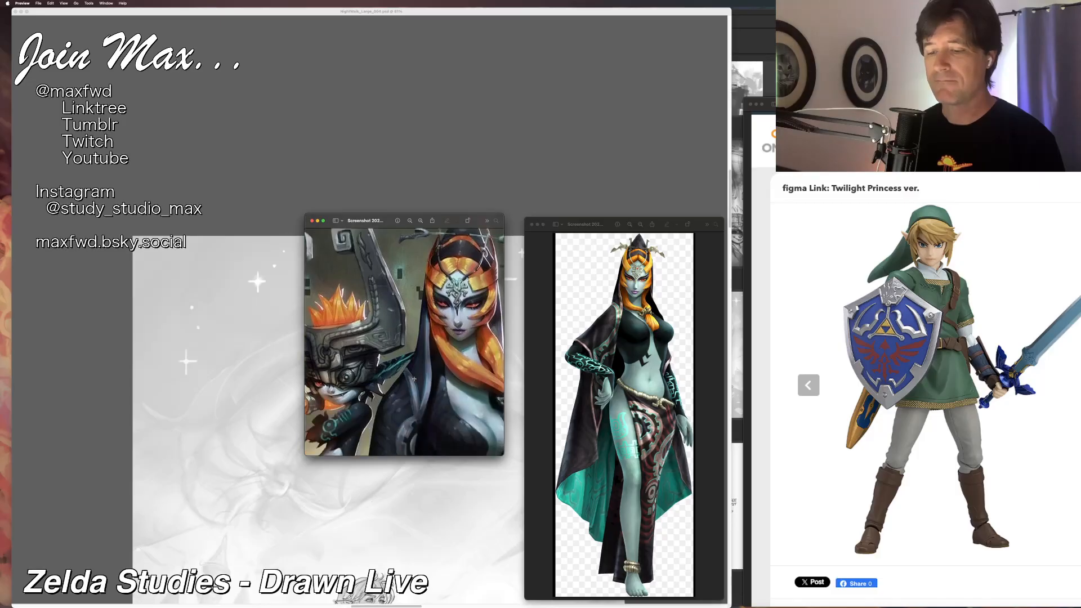
{"action": "scroll", "coordinate": [414, 378], "scroll_direction": "up", "scroll_amount": 1}
{"action": "scroll", "coordinate": [414, 378], "scroll_direction": "up", "scroll_amount": 3}
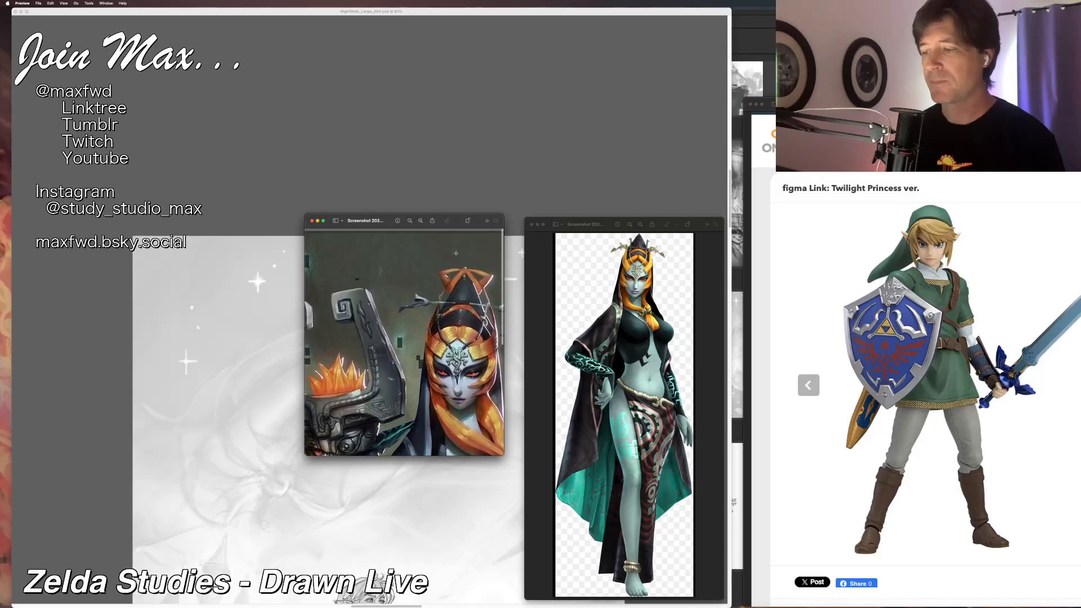
{"action": "left_click_drag", "start_coordinate": [374, 224], "coordinate": [1, 315]}
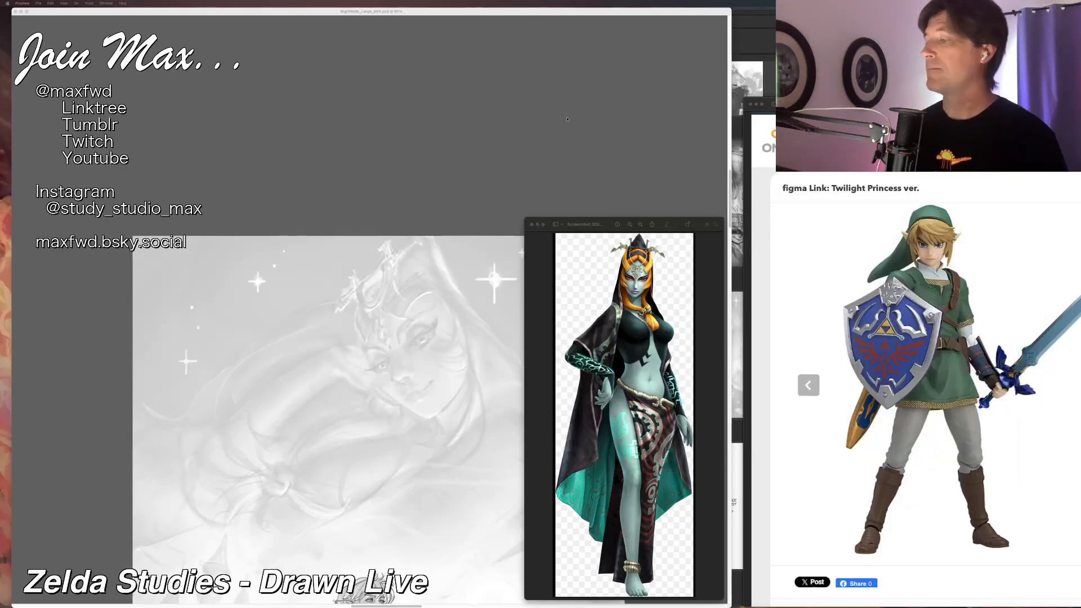
Enlarge the full-body reference window and place it beside the illustration, clear of the drawing.
{"action": "left_click", "coordinate": [597, 225]}
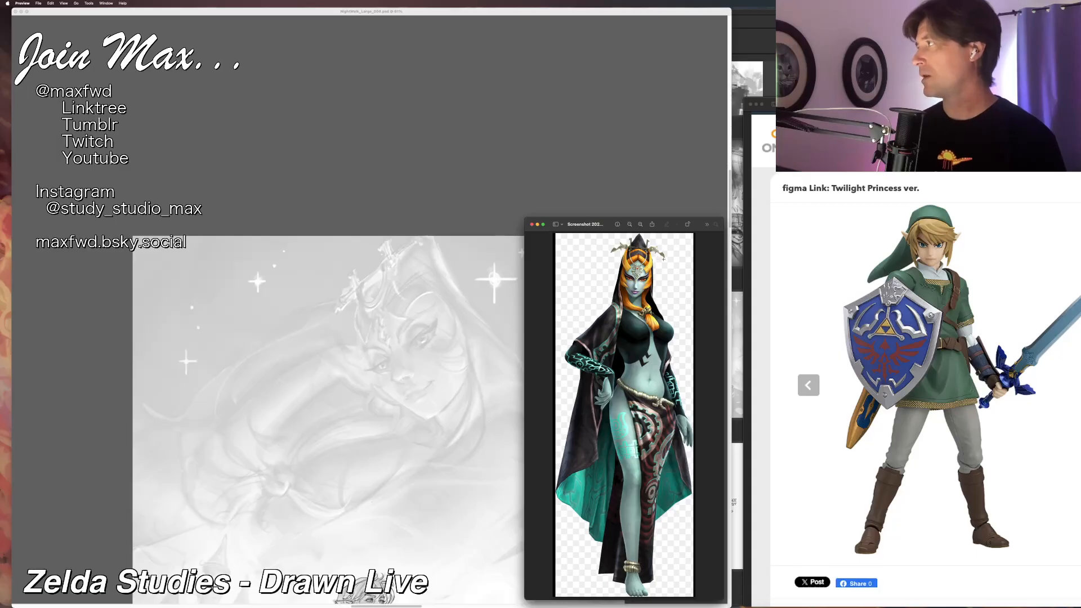
{"action": "left_click_drag", "start_coordinate": [718, 223], "coordinate": [863, 116]}
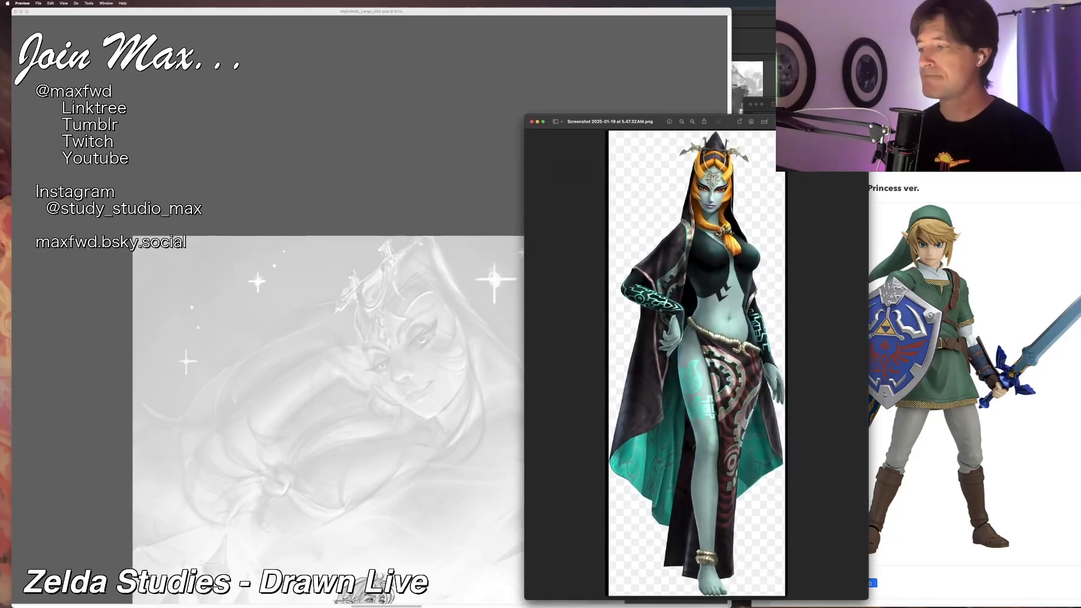
{"action": "mouse_move", "coordinate": [664, 123]}
{"action": "left_mouse_down"}
{"action": "mouse_move", "coordinate": [800, 124]}
{"action": "mouse_move", "coordinate": [769, 123]}
{"action": "left_mouse_up"}
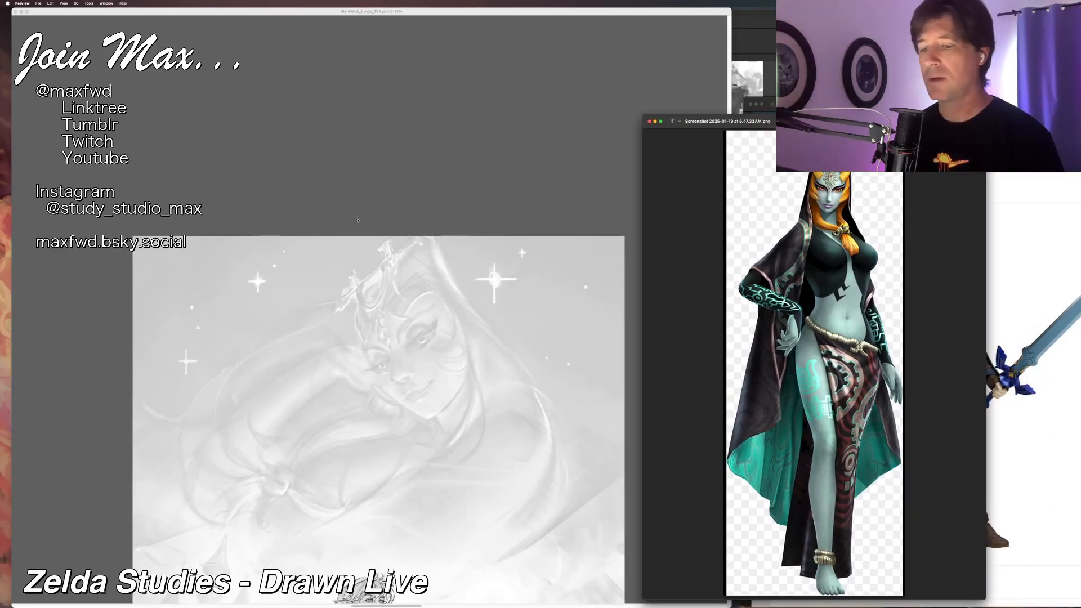
Switch back to the illustration in Corel Painter and frame the hooded woman's head and shoulders at 90% zoom.
{"action": "left_click", "coordinate": [357, 162]}
{"action": "left_click_drag", "start_coordinate": [400, 284], "coordinate": [349, 333]}
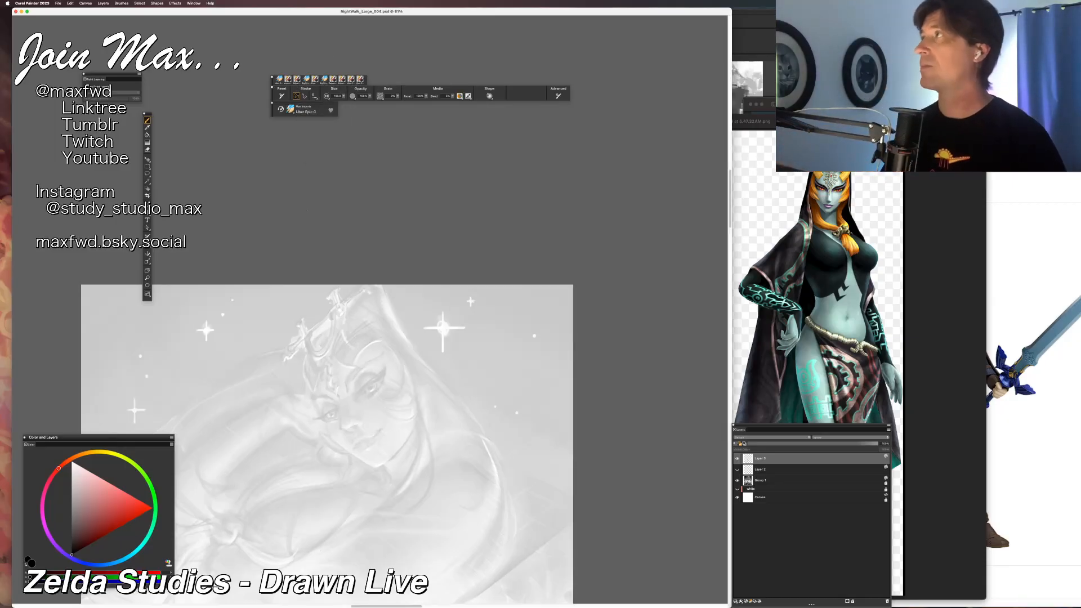
{"action": "key", "text": "super+Tab"}
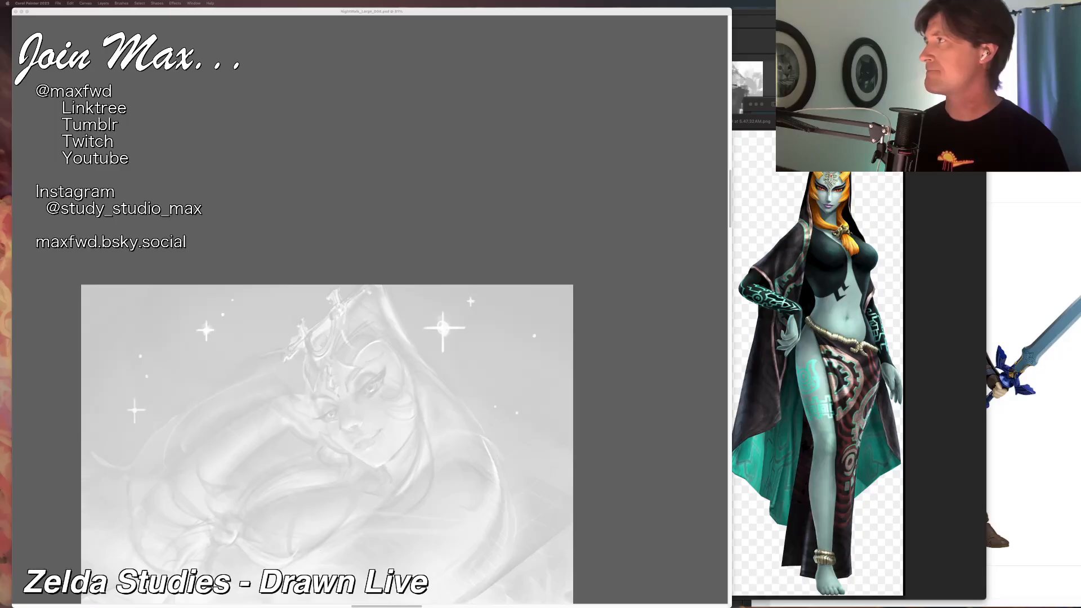
{"action": "left_click", "coordinate": [574, 159]}
{"action": "mouse_move", "coordinate": [495, 210]}
{"action": "left_mouse_down"}
{"action": "mouse_move", "coordinate": [499, 196]}
{"action": "mouse_move", "coordinate": [490, 214]}
{"action": "mouse_move", "coordinate": [483, 200]}
{"action": "left_mouse_up"}
{"action": "key", "text": "super+equal"}
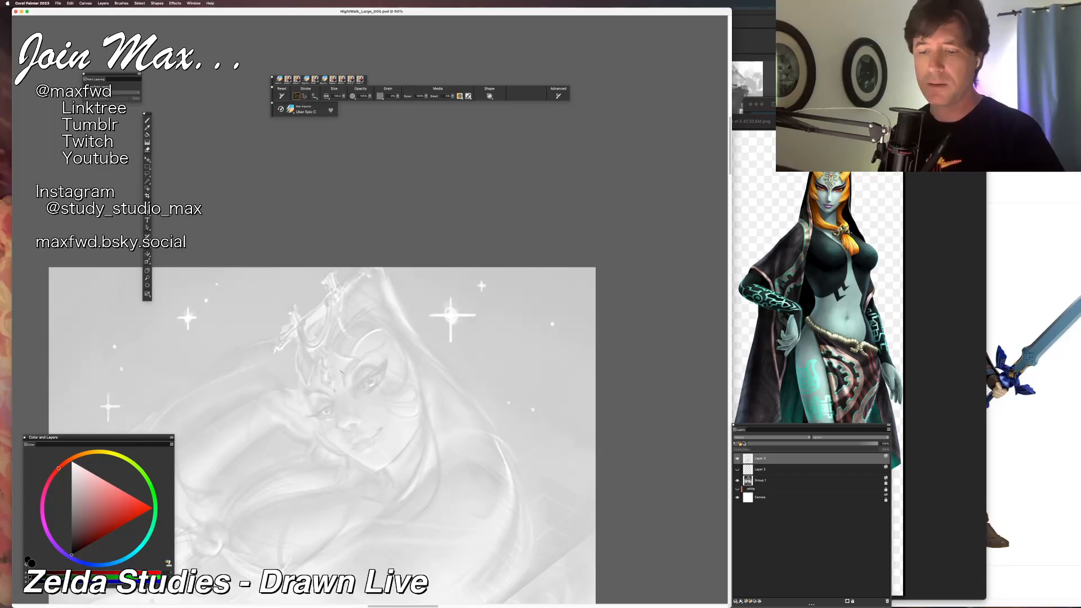
Sketch the inner end of the hooded woman's larger eyebrow with short dark strokes, undoing and redrawing the ones that miss.
{"action": "key", "text": "super+z"}
{"action": "left_click_drag", "start_coordinate": [356, 359], "coordinate": [347, 376]}
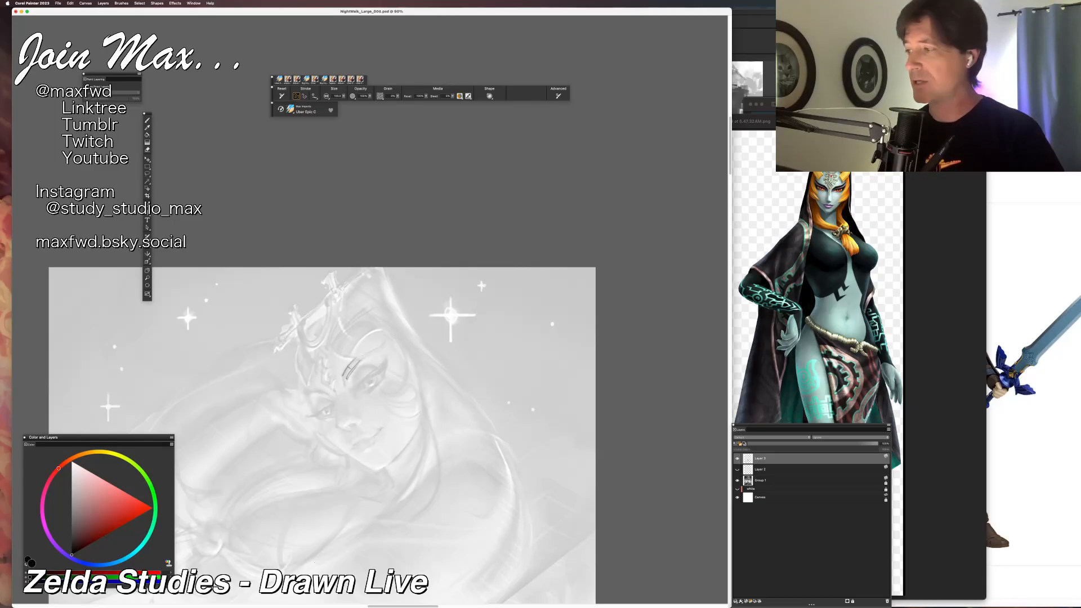
{"action": "key", "text": "super+z"}
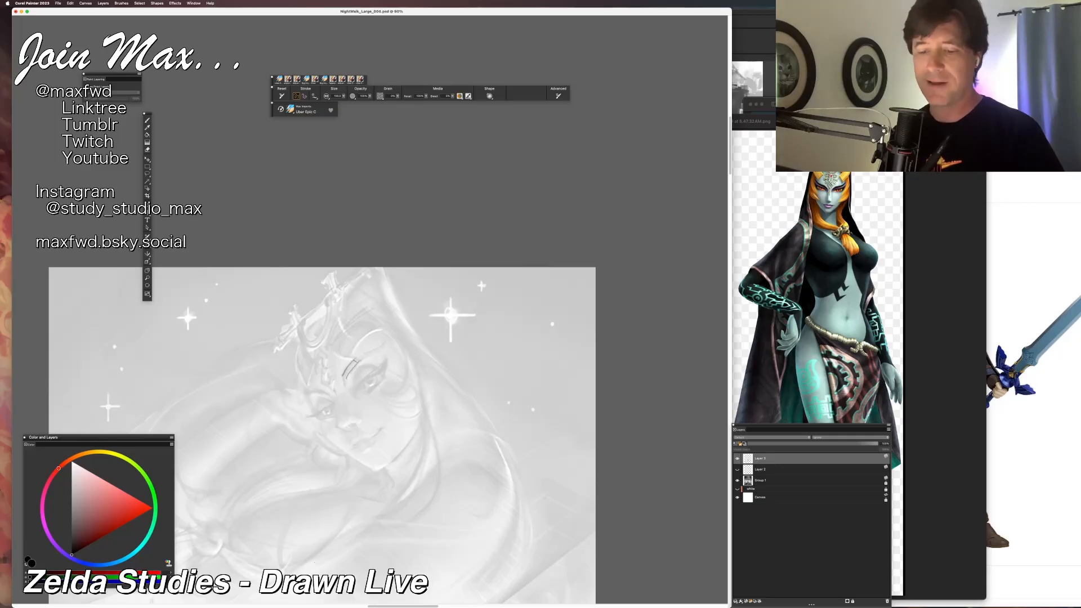
{"action": "left_click_drag", "start_coordinate": [358, 365], "coordinate": [346, 378]}
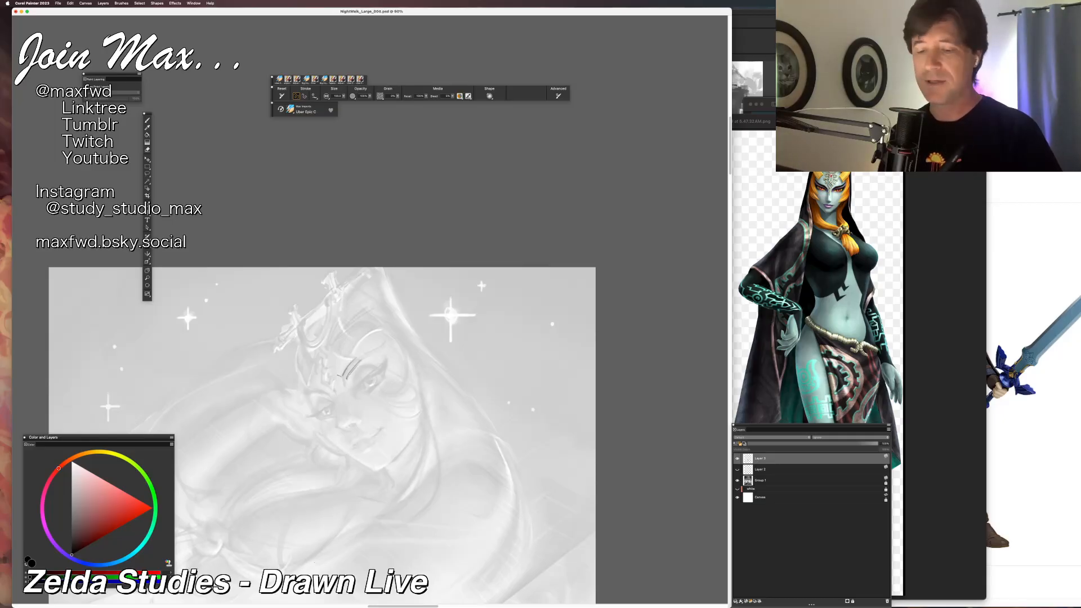
{"action": "key", "text": "super+z"}
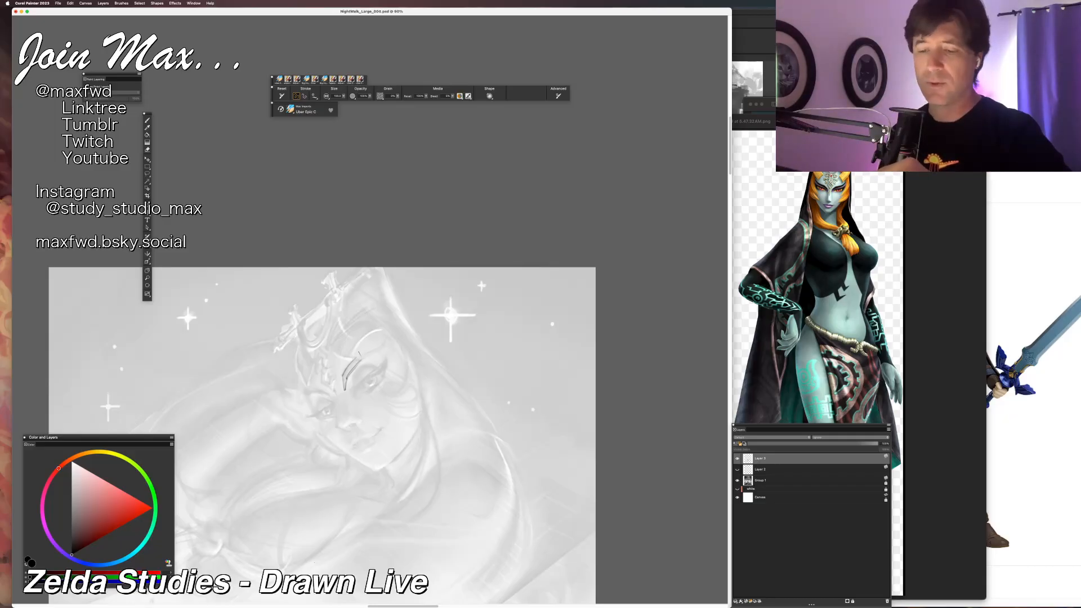
{"action": "key", "text": "super+z"}
Extend the larger eyebrow outward in a tapering curve toward the temple, undoing and redrawing stray strokes.
{"action": "mouse_move", "coordinate": [357, 357]}
{"action": "left_mouse_down"}
{"action": "mouse_move", "coordinate": [387, 334]}
{"action": "mouse_move", "coordinate": [357, 358]}
{"action": "mouse_move", "coordinate": [383, 335]}
{"action": "mouse_move", "coordinate": [365, 358]}
{"action": "left_mouse_up"}
{"action": "key", "text": "super+z"}
{"action": "key", "text": "super+z"}
{"action": "key", "text": "super+z"}
{"action": "key", "text": "super+z"}
{"action": "key", "text": "super+z"}
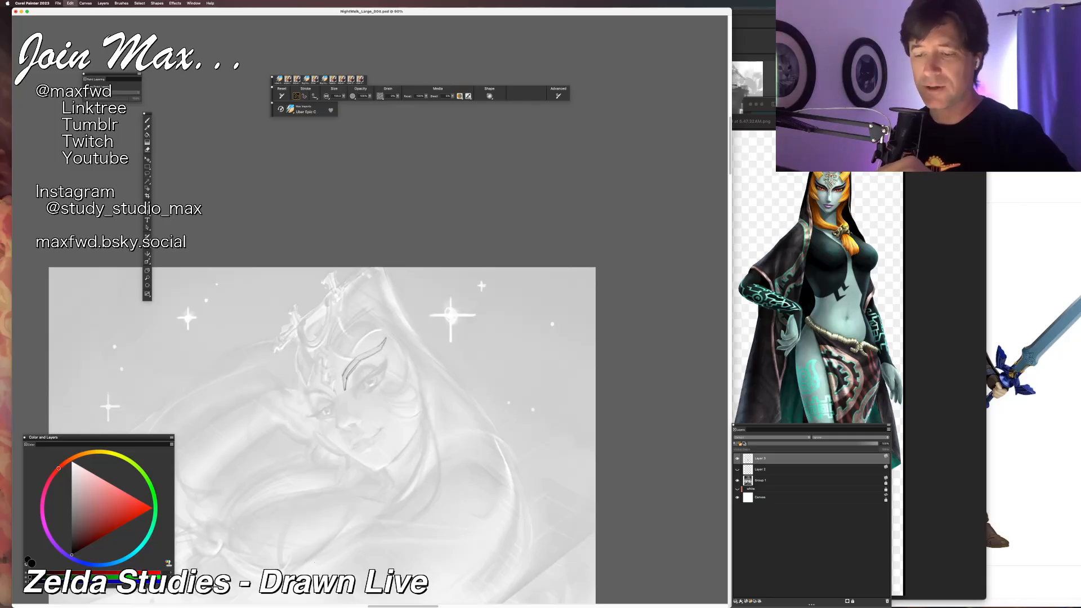
Draw the smaller eyebrow above the other eye as a thick arched line, redrawing its first stroke.
{"action": "key", "text": "super+z"}
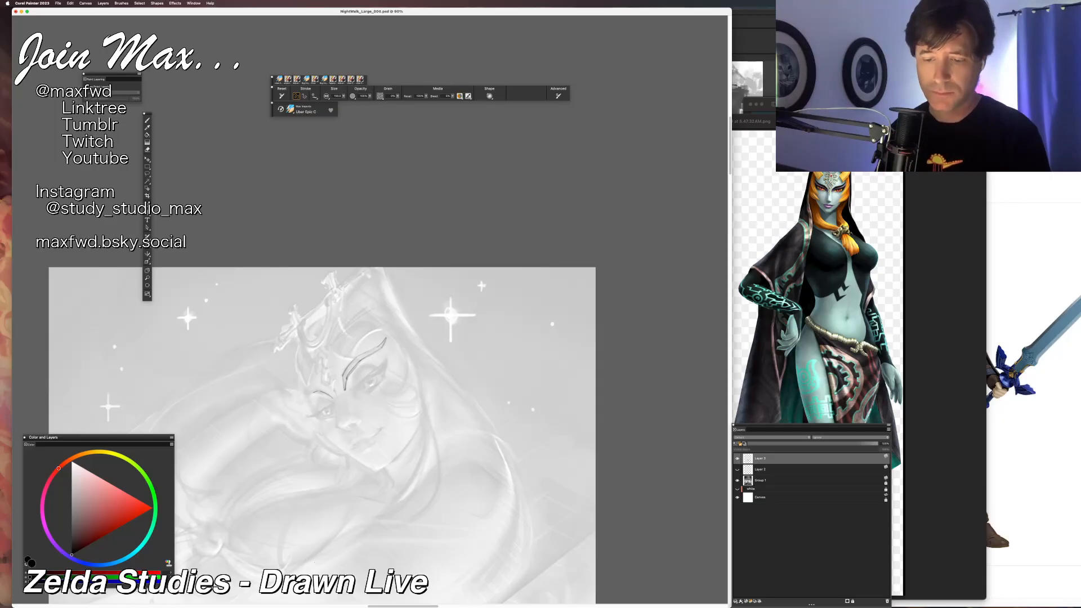
{"action": "key", "text": "super+z"}
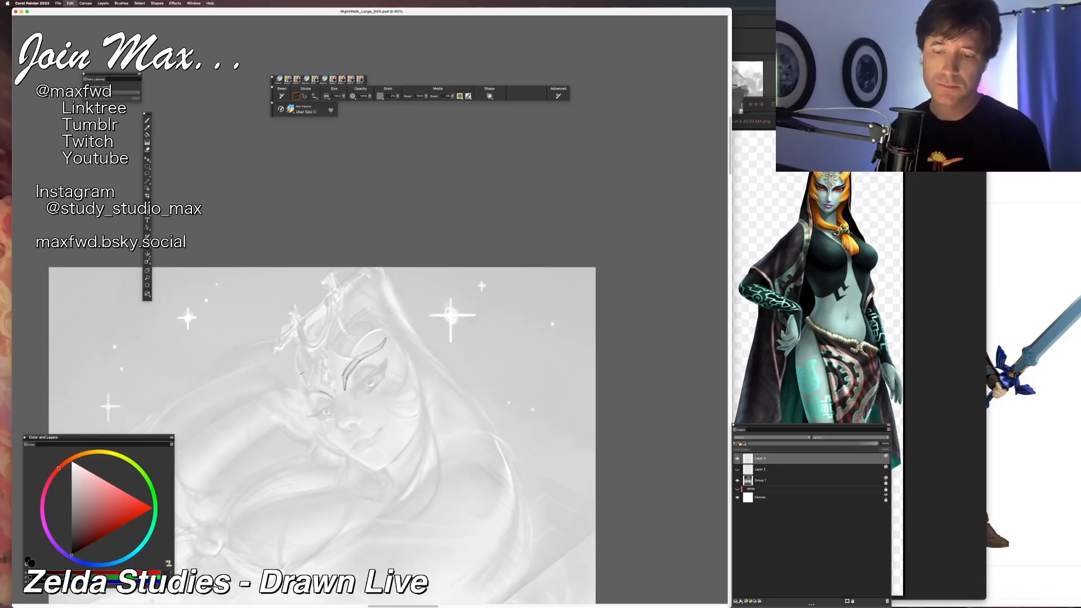
{"action": "left_click_drag", "start_coordinate": [315, 396], "coordinate": [332, 397]}
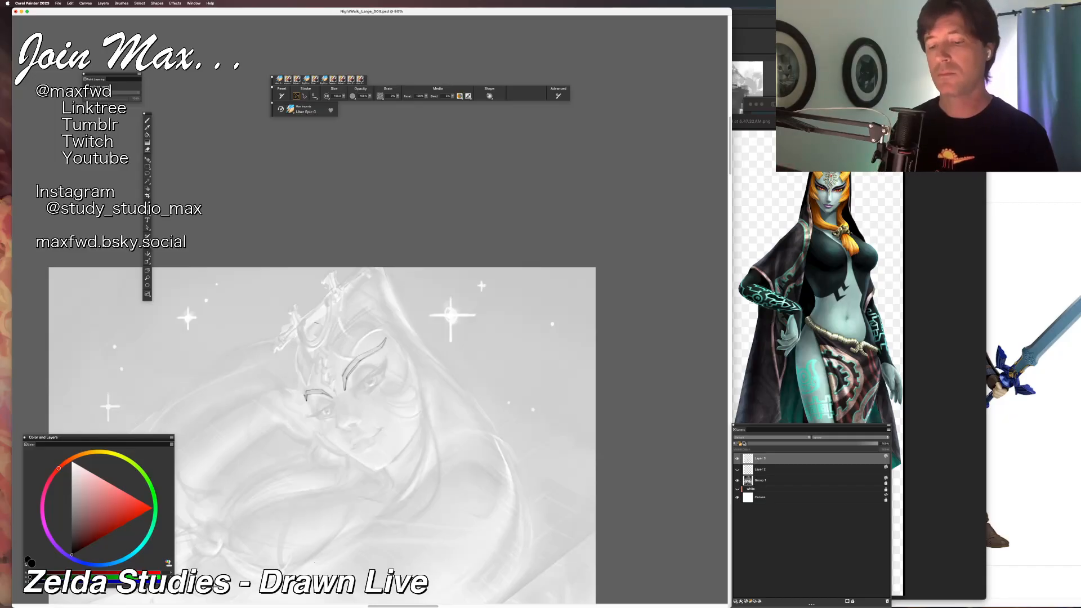
Lasso both eyebrows, cut them and paste them in place on a new layer.
{"action": "key", "text": "l"}
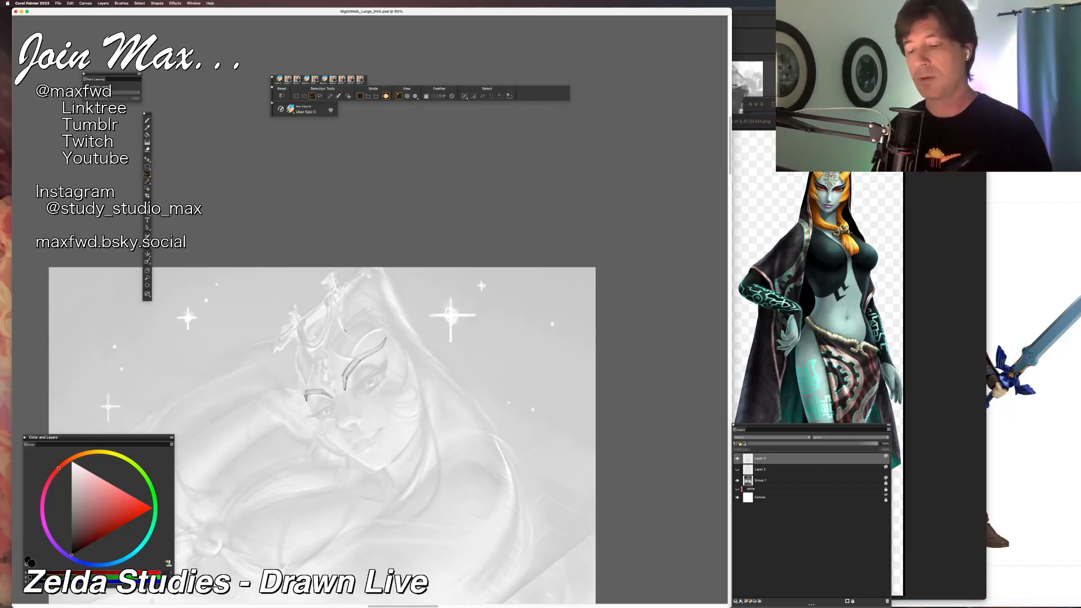
{"action": "mouse_move", "coordinate": [394, 313]}
{"action": "left_mouse_down"}
{"action": "mouse_move", "coordinate": [368, 418]}
{"action": "mouse_move", "coordinate": [395, 307]}
{"action": "left_mouse_up"}
{"action": "key", "text": "super+x"}
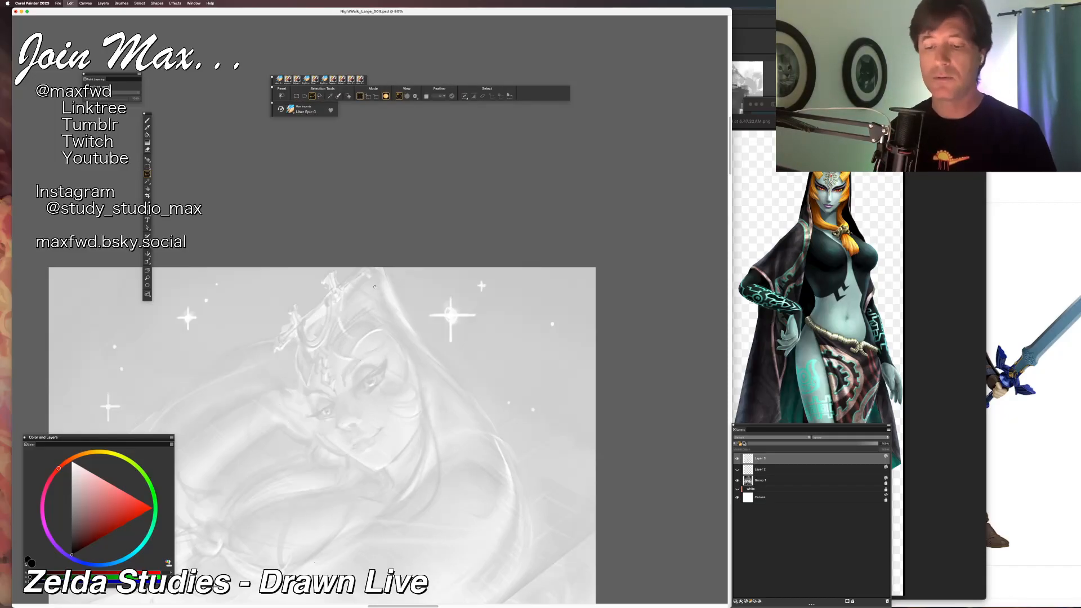
{"action": "key", "text": "super+shift+v"}
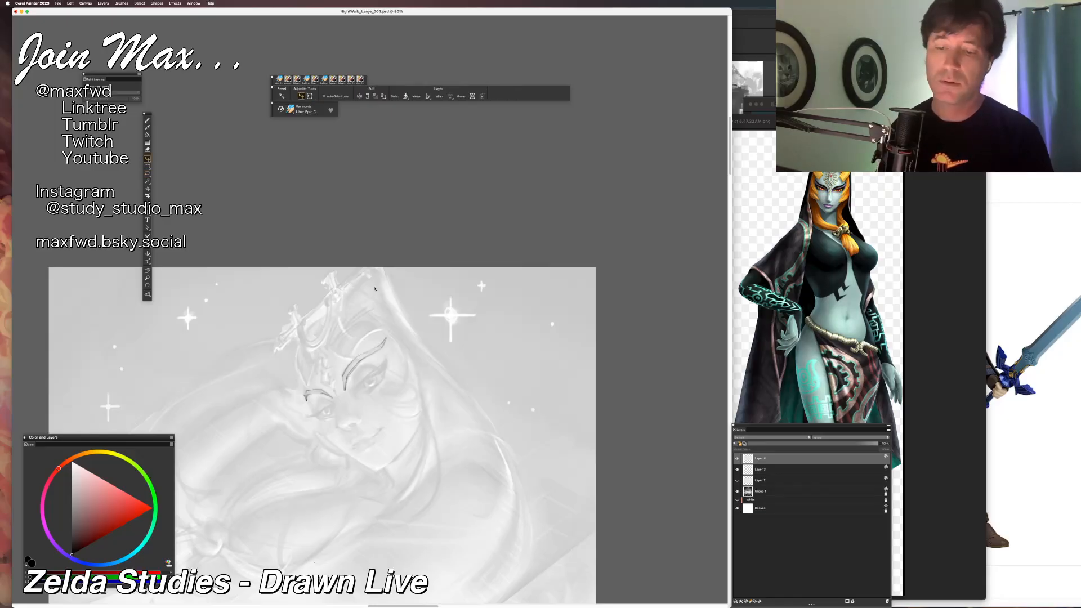
Nudge the pasted eyebrows down, back up and slightly left to adjust their position over the eyes.
{"action": "key", "text": "Down"}
{"action": "key", "text": "Down"}
{"action": "key", "text": "Down"}
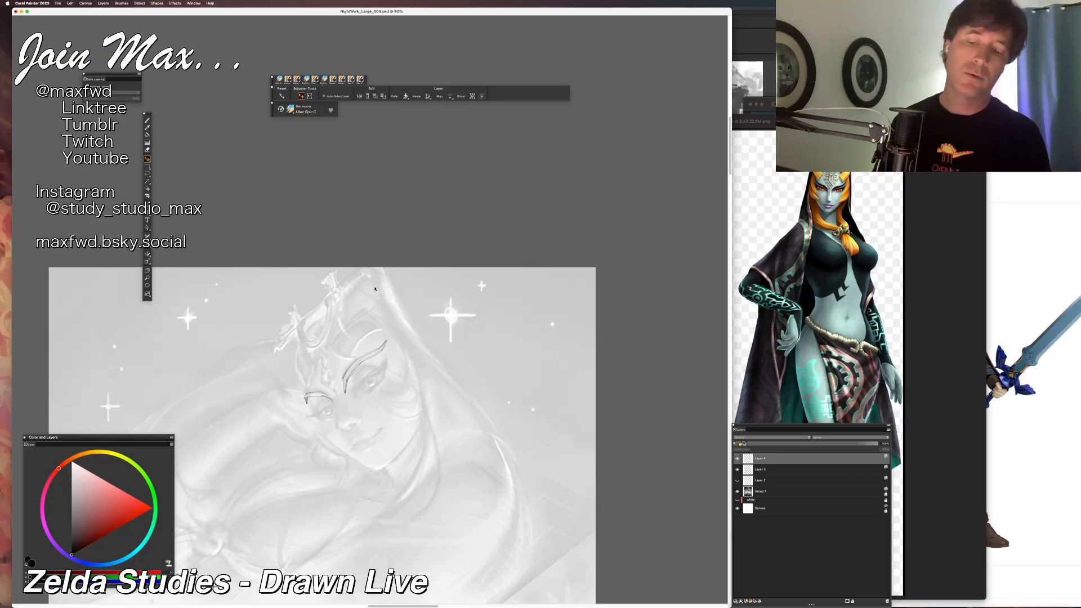
{"action": "key", "text": "Down"}
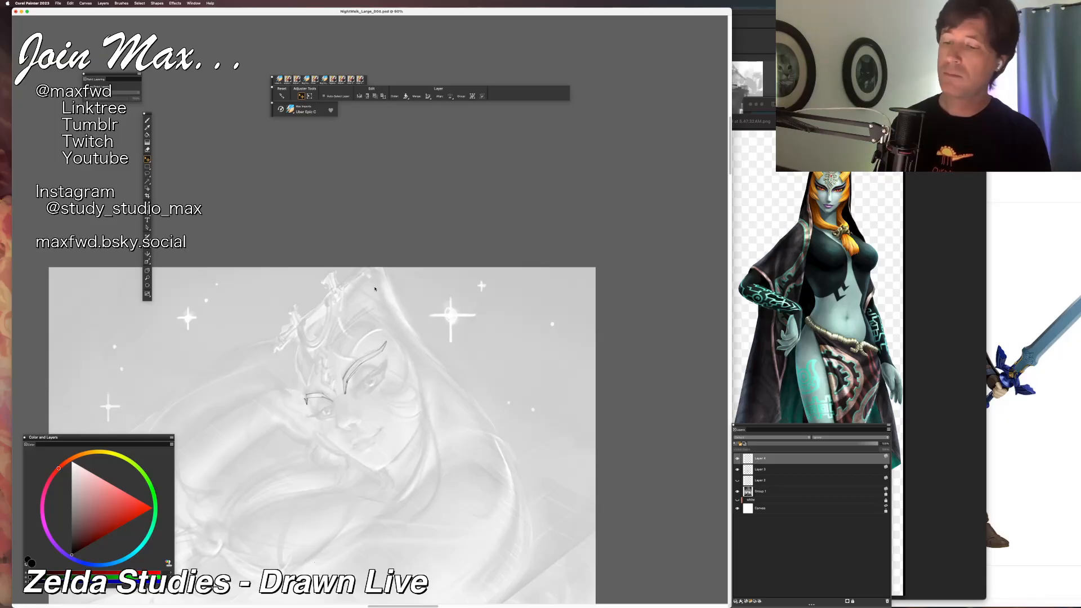
{"action": "key", "text": "Down"}
{"action": "key", "text": "Down"}
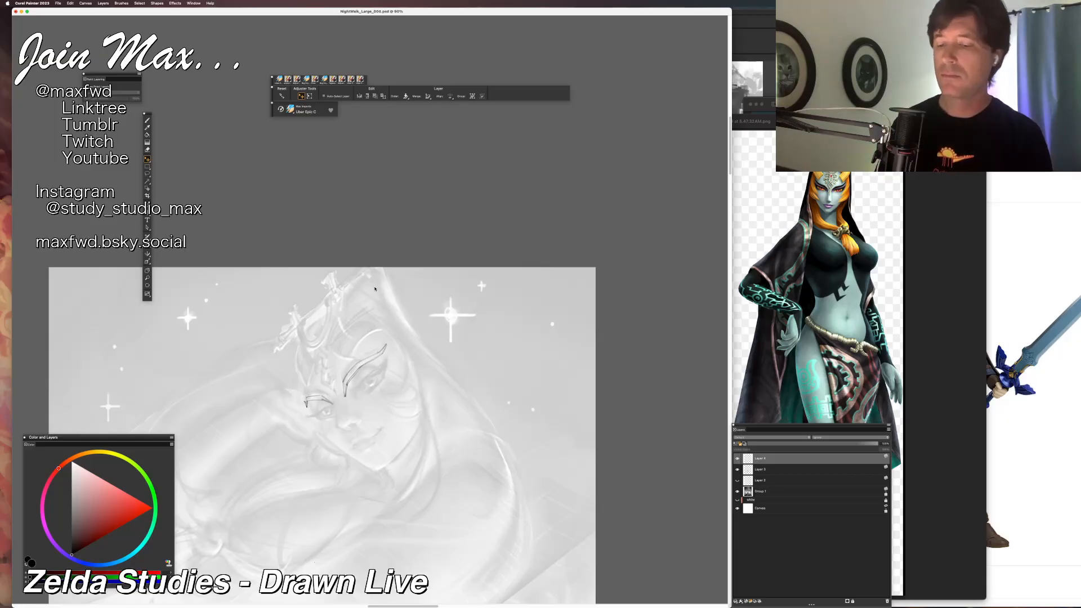
{"action": "key", "text": "Down"}
{"action": "key", "text": "Down"}
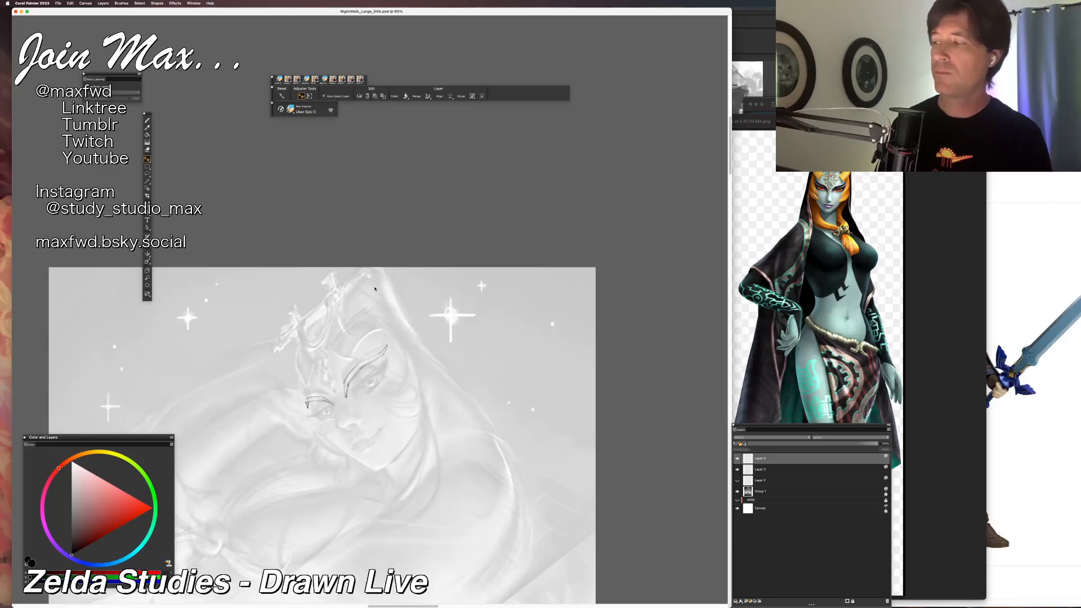
{"action": "key", "text": "Up"}
{"action": "key", "text": "Up"}
{"action": "key", "text": "Up"}
{"action": "key", "text": "Up"}
{"action": "key", "text": "Up"}
{"action": "key", "text": "Up"}
{"action": "key", "text": "Up"}
{"action": "key", "text": "Up"}
{"action": "key", "text": "Up"}
{"action": "key", "text": "Up"}
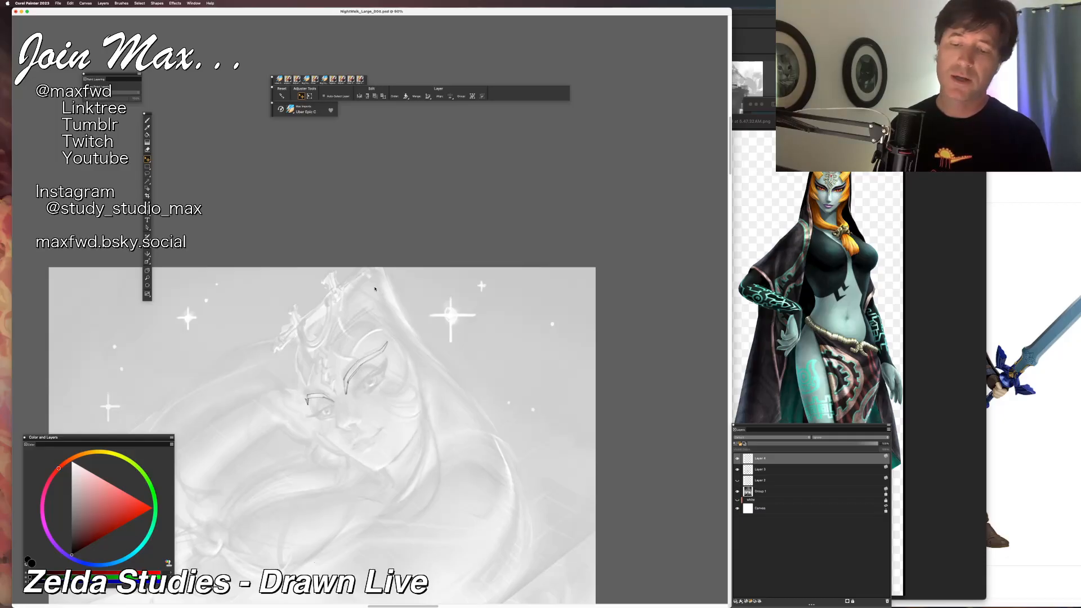
{"action": "key", "text": "Left"}
{"action": "key", "text": "Left"}
{"action": "key", "text": "Left"}
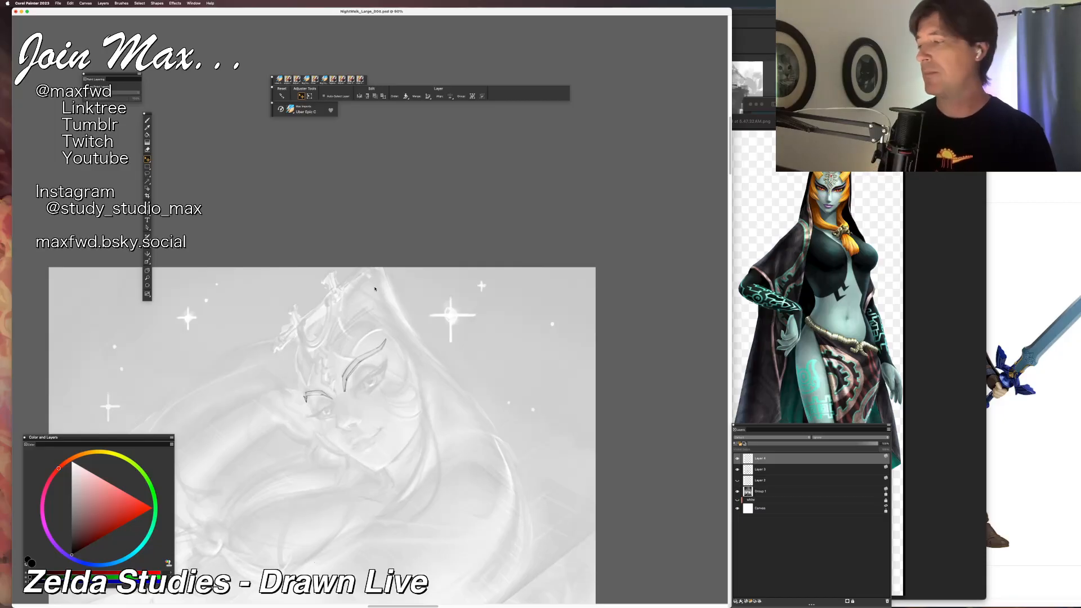
Add a new layer and draw the outline of the eye beneath the larger eyebrow with the brush, redrawing unwanted lid strokes.
{"action": "key", "text": "b"}
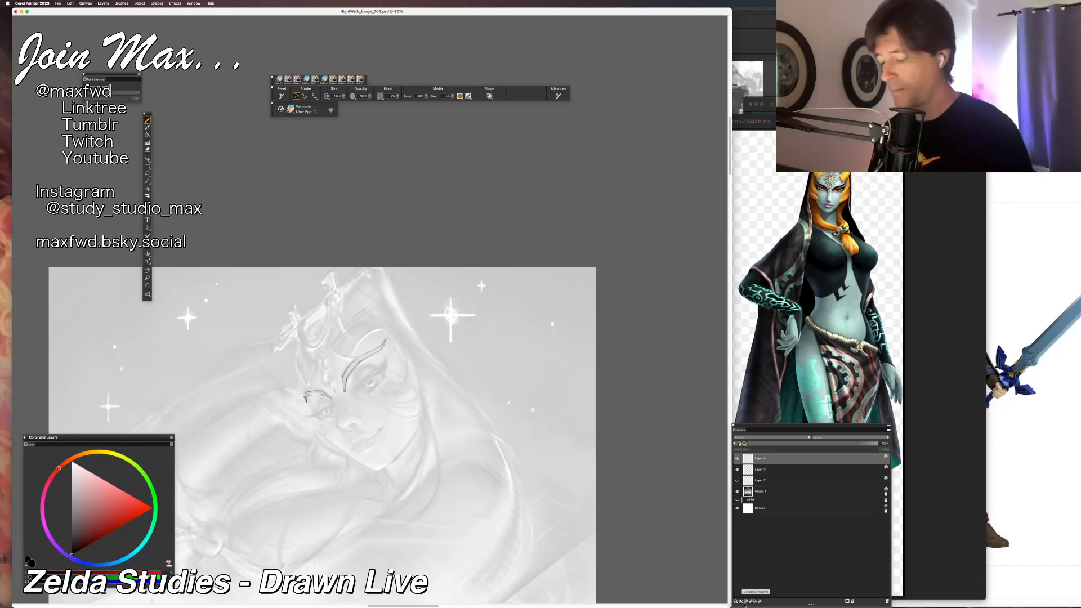
{"action": "left_click", "coordinate": [746, 602]}
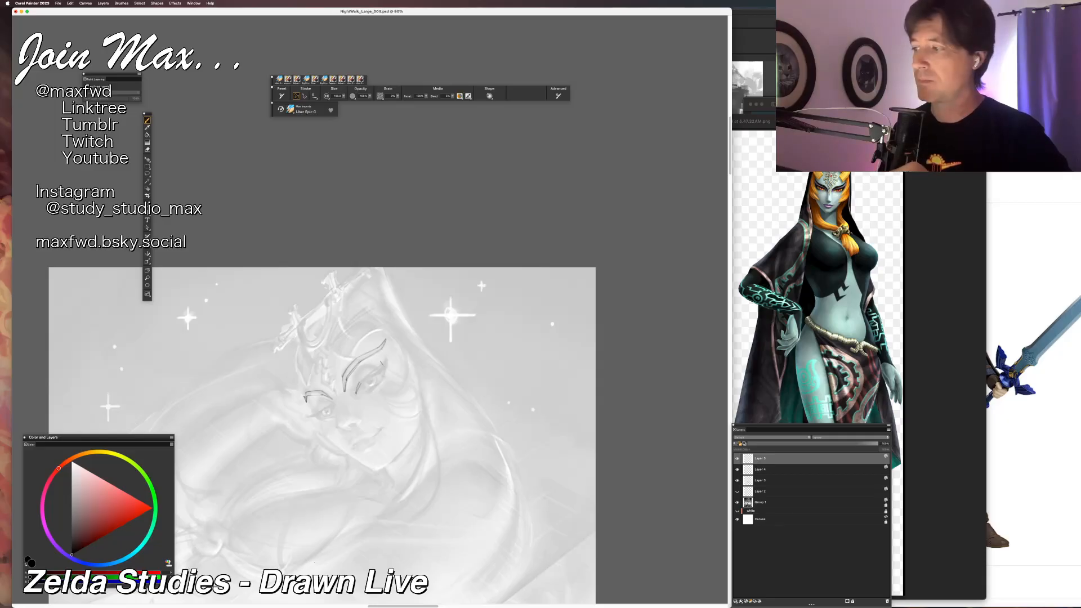
{"action": "mouse_move", "coordinate": [363, 384]}
{"action": "left_mouse_down"}
{"action": "mouse_move", "coordinate": [367, 337]}
{"action": "mouse_move", "coordinate": [376, 375]}
{"action": "left_mouse_up"}
{"action": "key", "text": "super+z"}
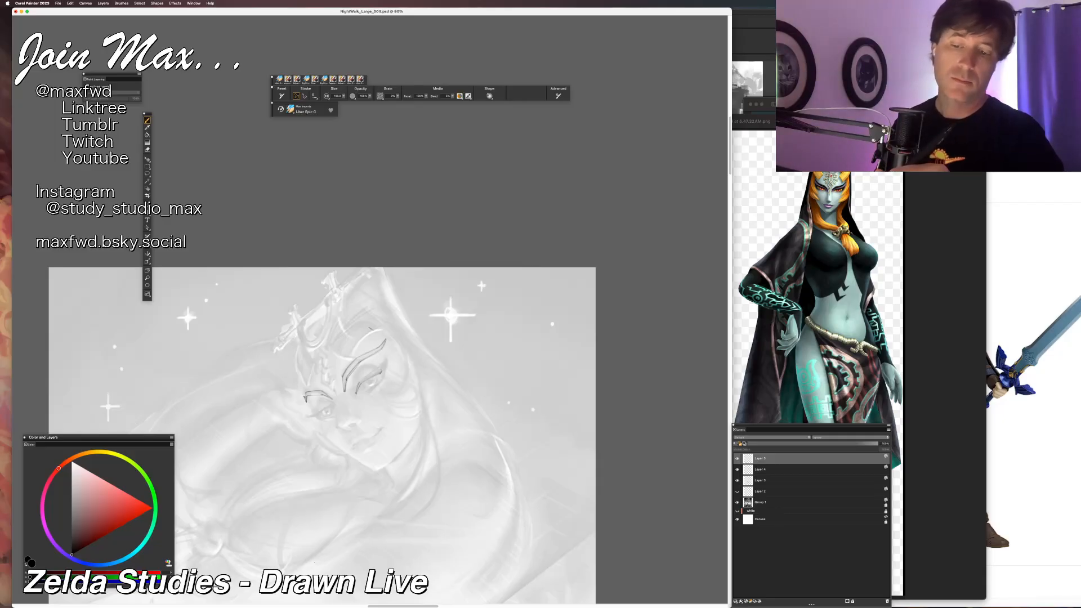
{"action": "key", "text": "super+z"}
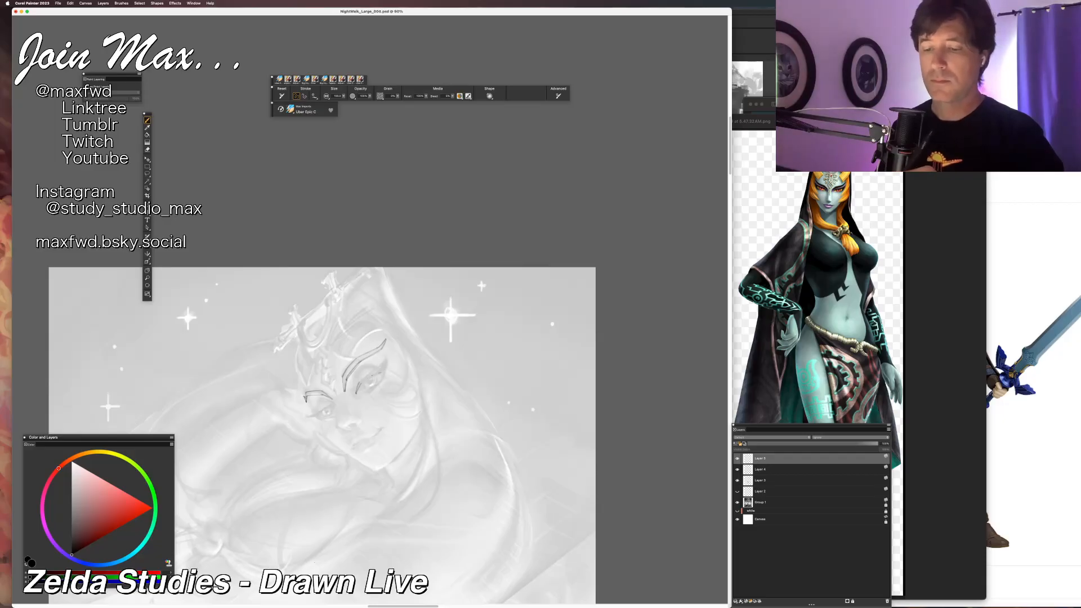
{"action": "left_click_drag", "start_coordinate": [362, 385], "coordinate": [375, 373]}
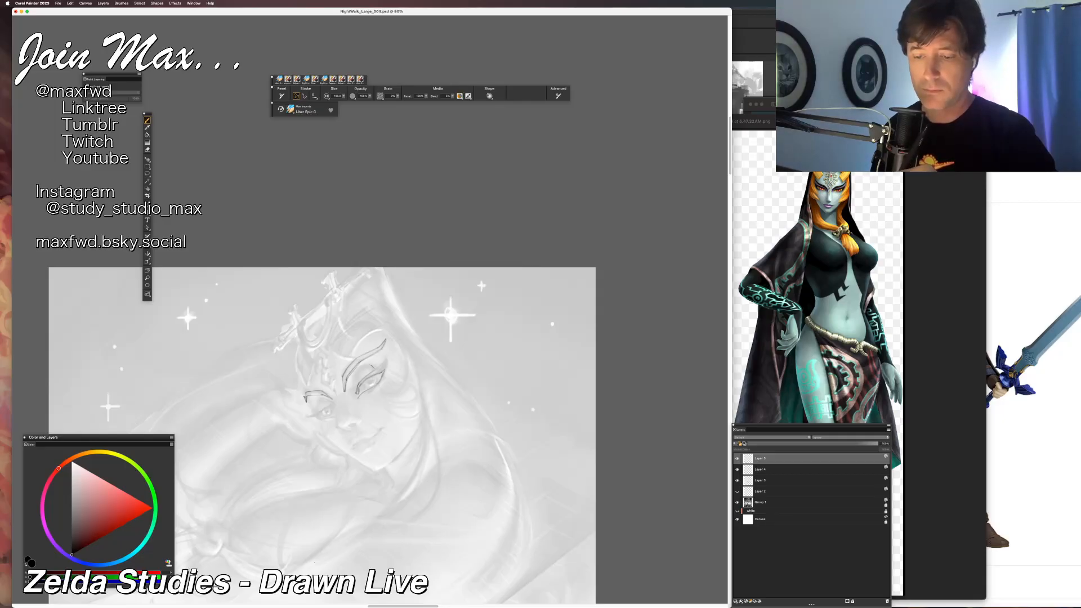
Draw the winged marking between the larger eyebrow and its eye, sweeping up toward the temple and back to the outer corner.
{"action": "left_click_drag", "start_coordinate": [373, 367], "coordinate": [388, 348]}
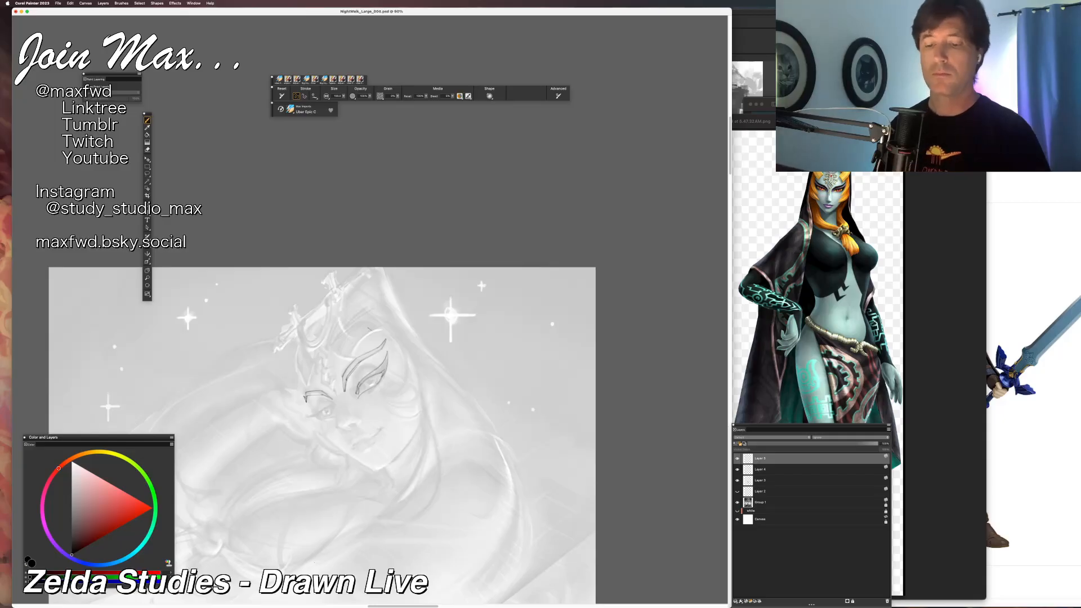
{"action": "key", "text": "super+minus"}
{"action": "key", "text": "super+equal"}
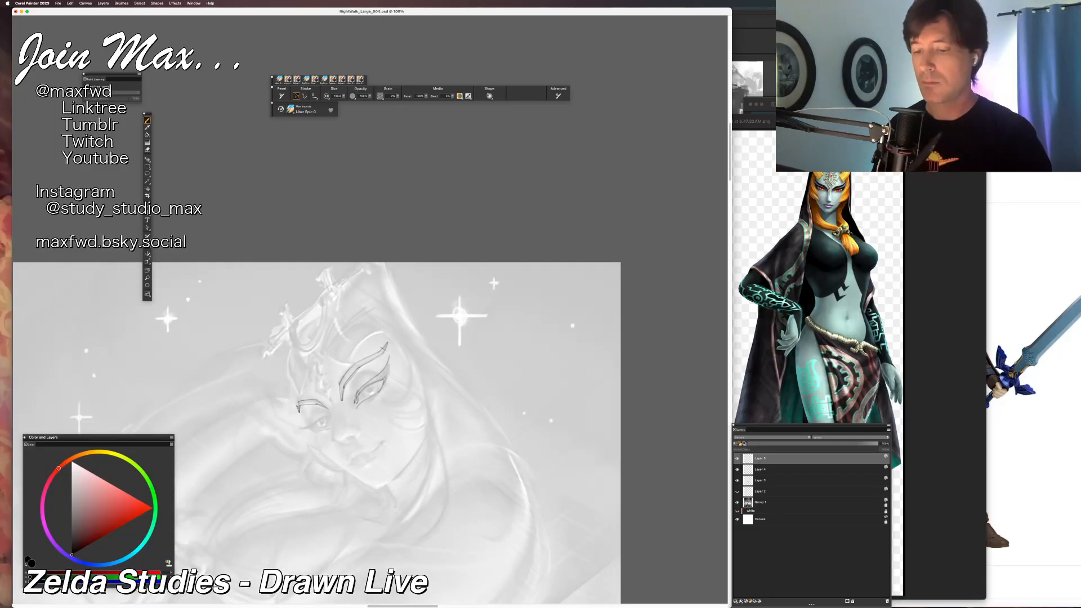
{"action": "left_click_drag", "start_coordinate": [388, 358], "coordinate": [381, 383]}
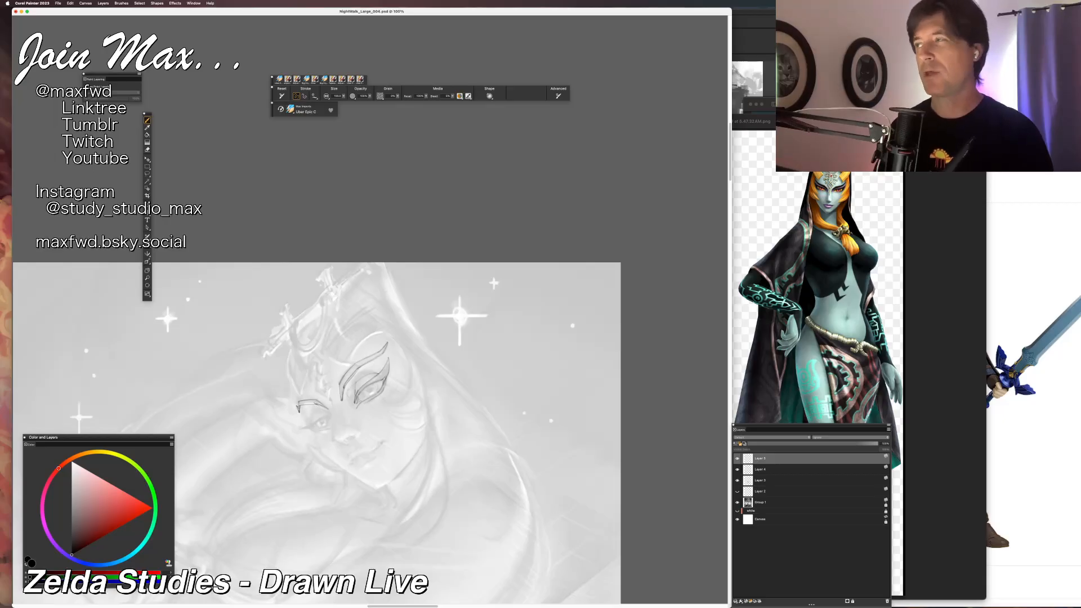
Merge the layer holding the eye lines with the eyebrow layer directly beneath it.
{"action": "key", "text": "n"}
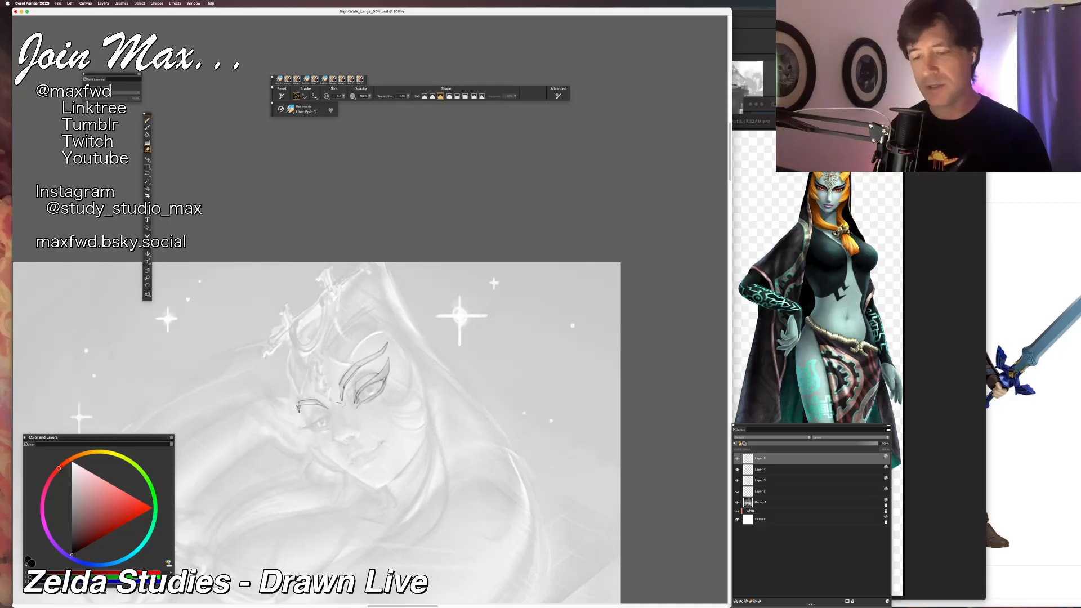
{"action": "left_click", "coordinate": [788, 469], "text": "shift"}
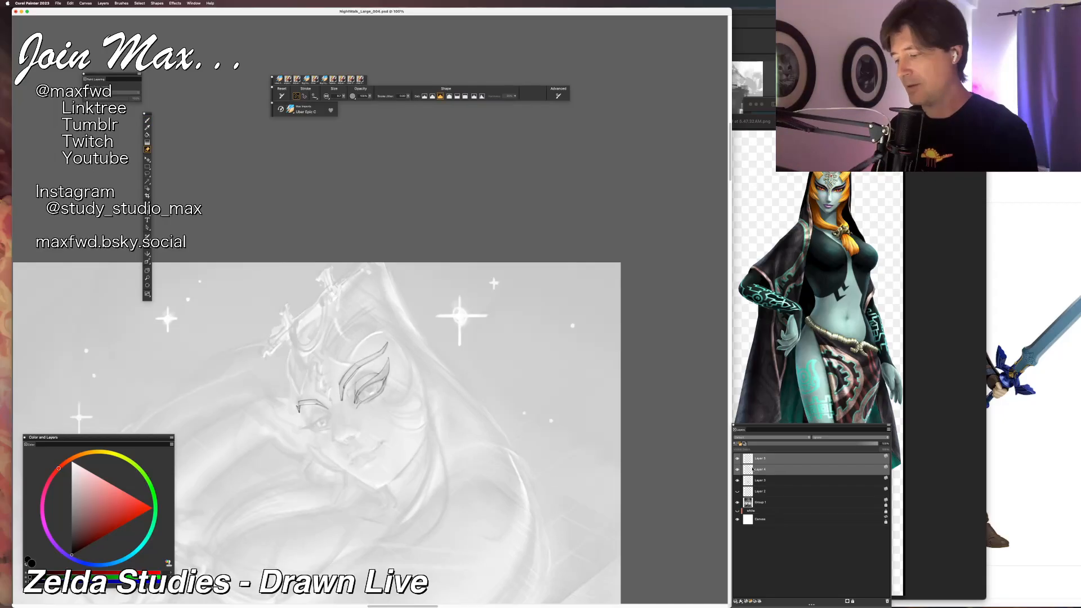
{"action": "key", "text": "super+e"}
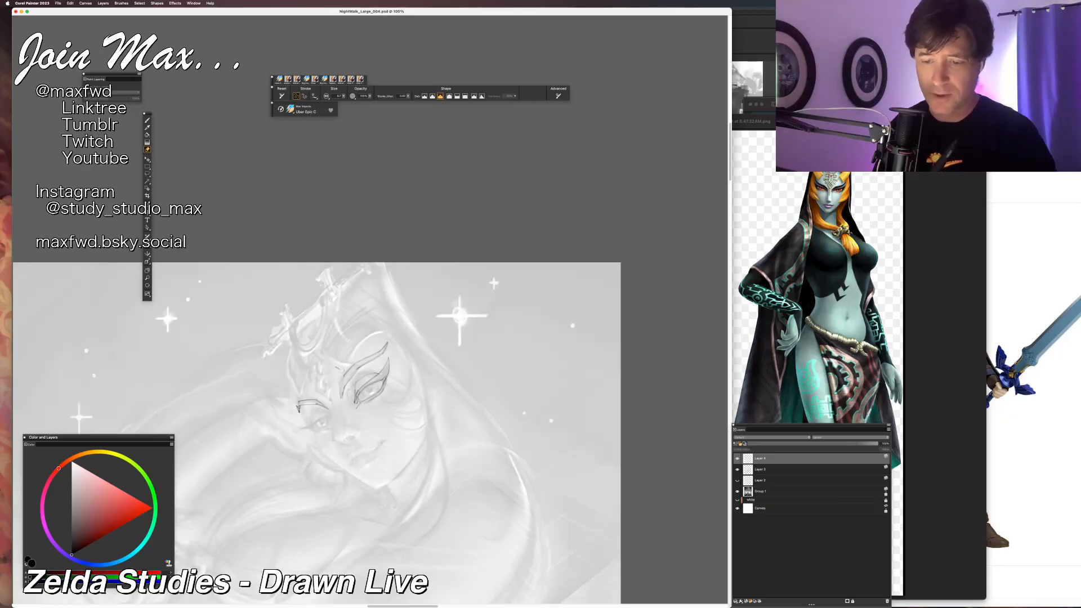
Draw the upper lid line of the eye beneath the smaller eyebrow, switching between brush and eraser for cleanup.
{"action": "key", "text": "b"}
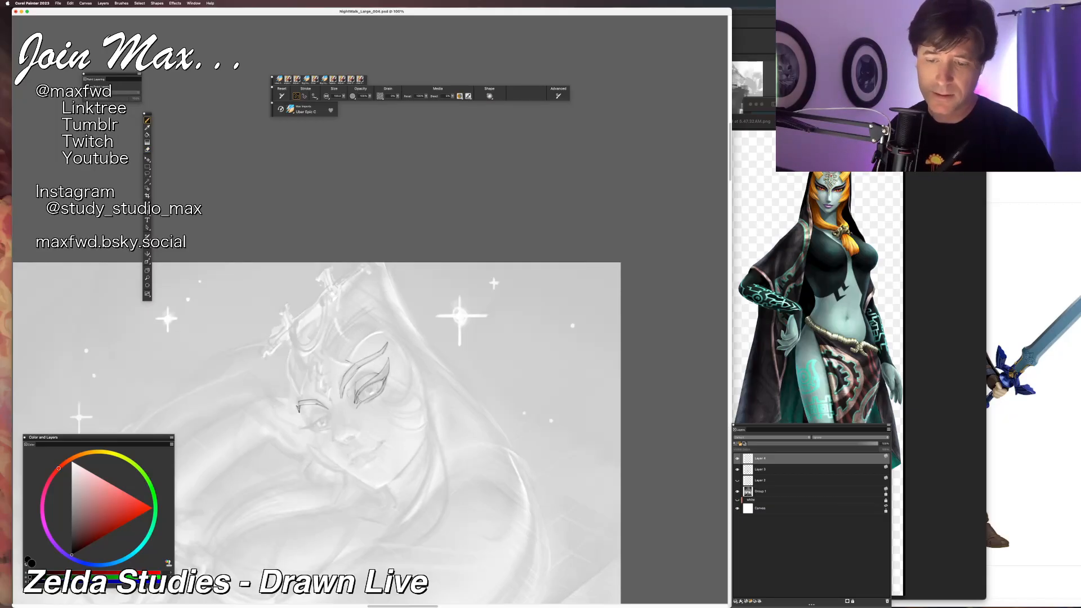
{"action": "key", "text": "n"}
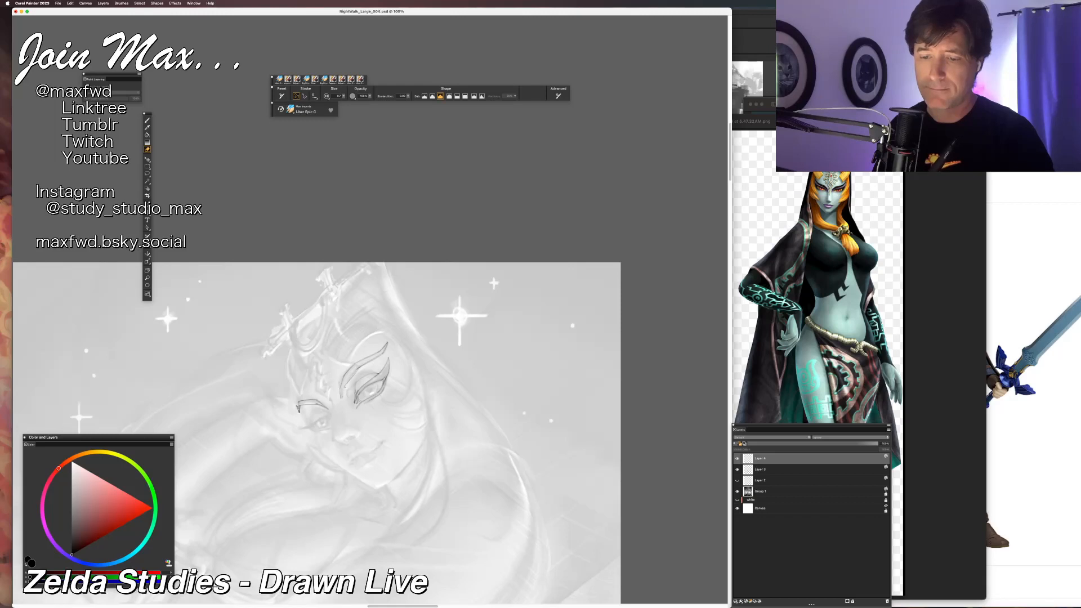
{"action": "key", "text": "b"}
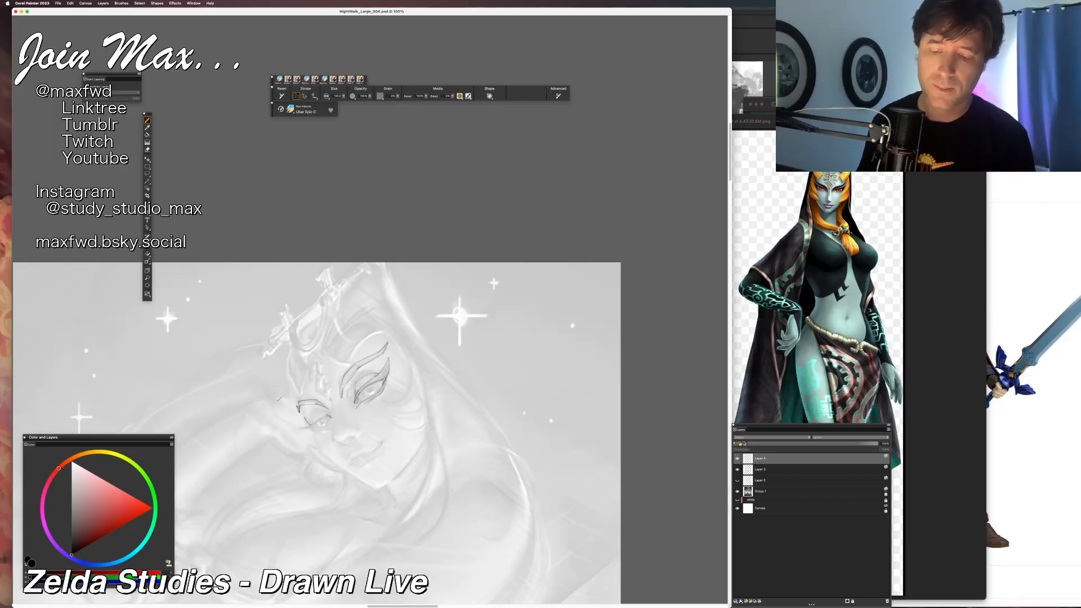
{"action": "left_click_drag", "start_coordinate": [298, 417], "coordinate": [327, 416]}
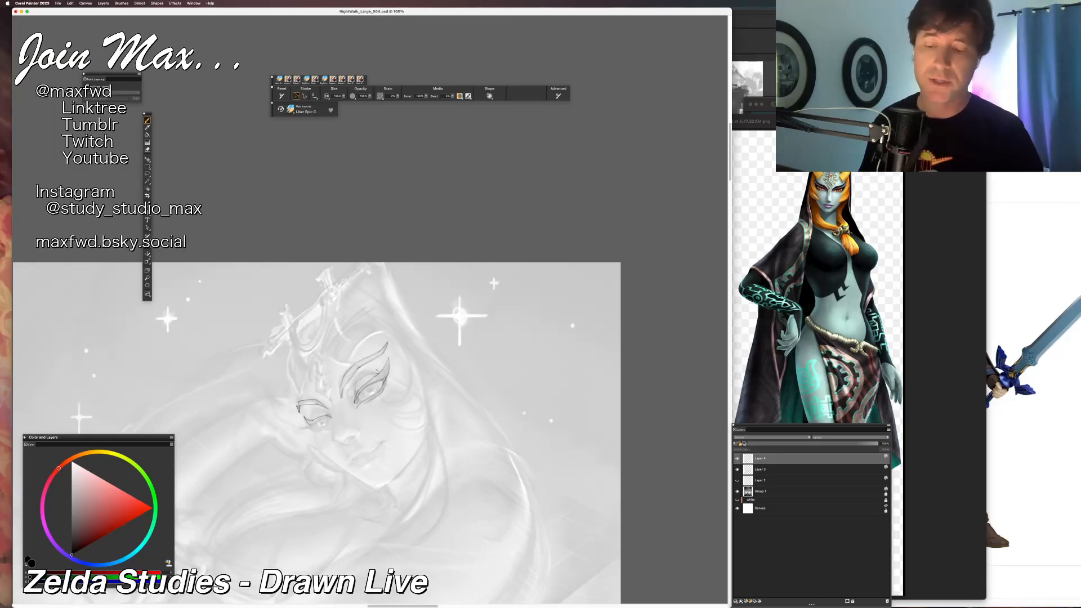
Draw the lower lid line of the eye beneath the smaller eyebrow and erase stray marks around it.
{"action": "left_click_drag", "start_coordinate": [315, 437], "coordinate": [300, 427]}
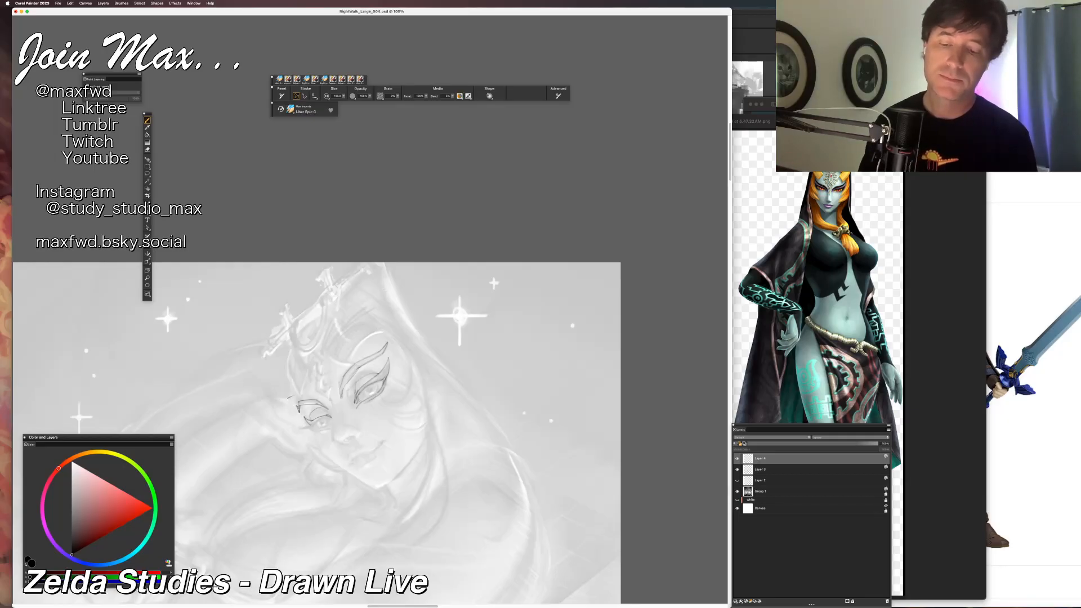
{"action": "key", "text": "n"}
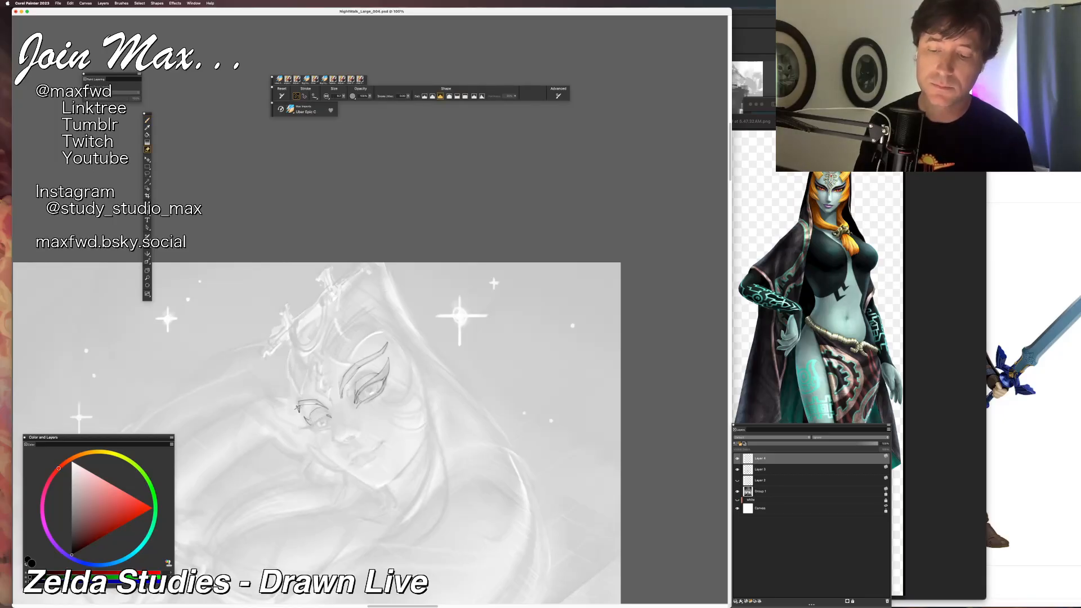
{"action": "key", "text": "b"}
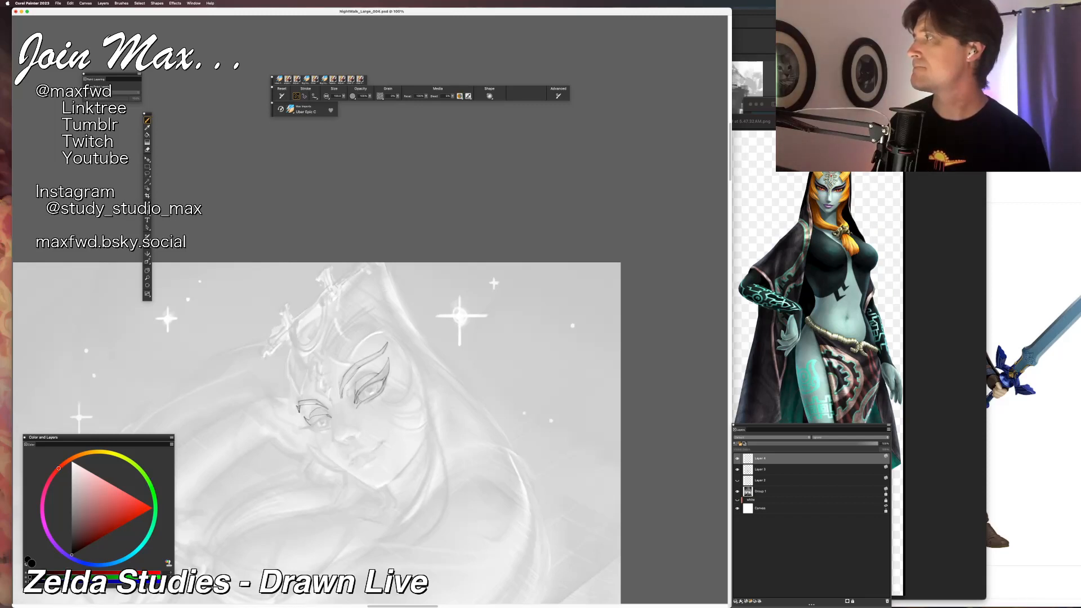
{"action": "key", "text": "super+Tab"}
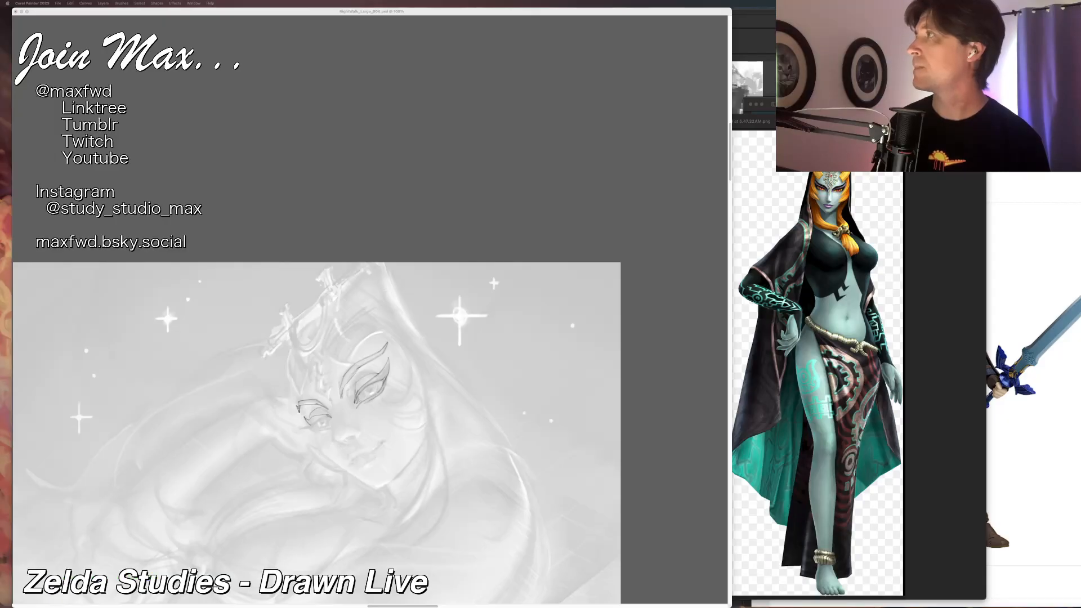
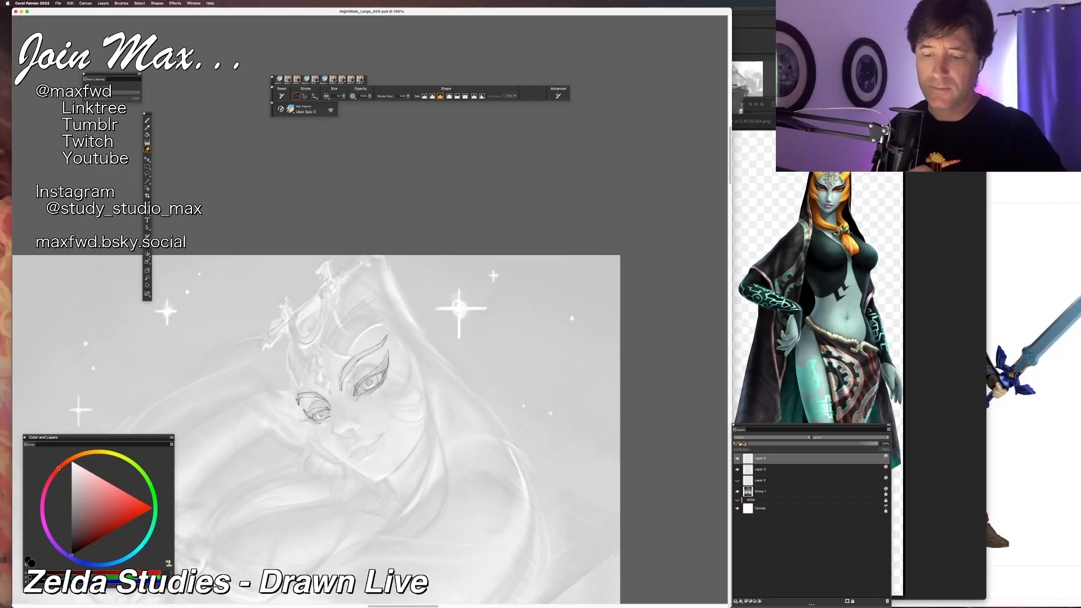
Nudge the layer with the eye and eyebrow lines slightly up and left over the sketched face using the Layer Adjuster.
{"action": "left_click_drag", "start_coordinate": [342, 350], "coordinate": [346, 358]}
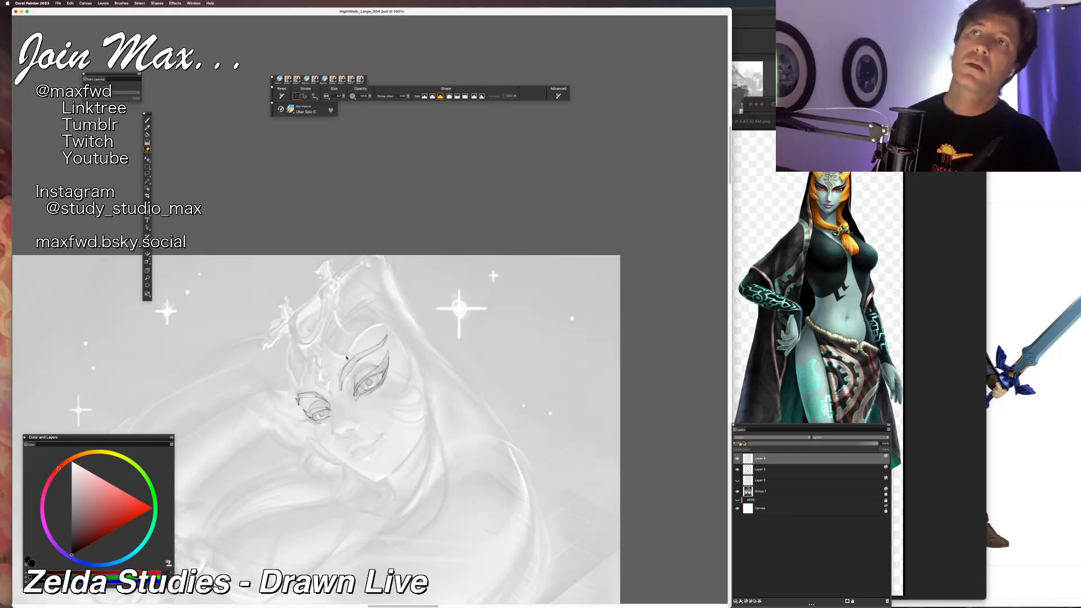
{"action": "key", "text": "super+equal"}
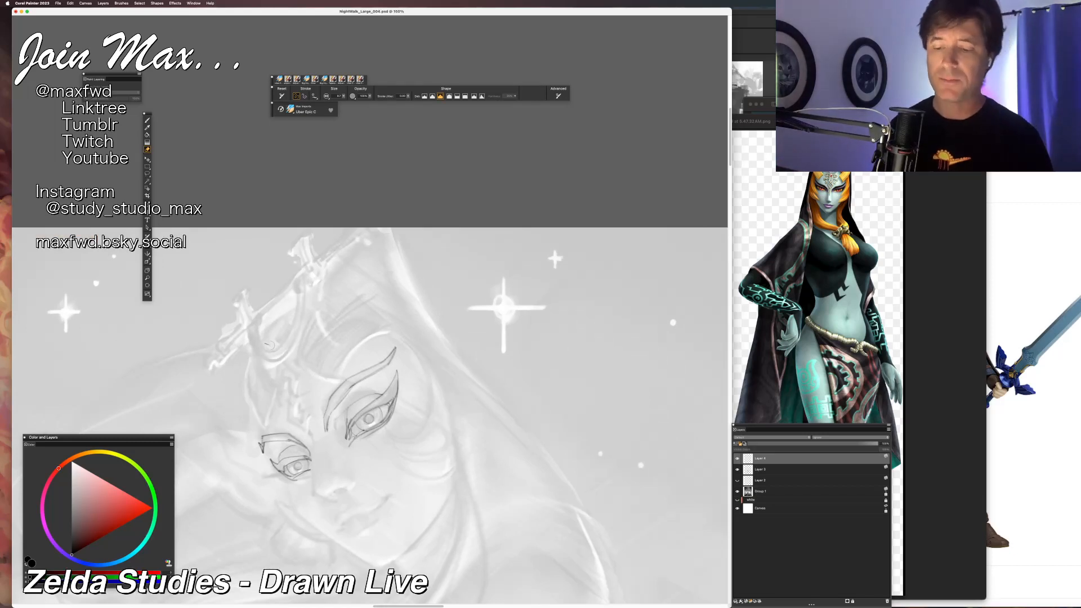
{"action": "key", "text": "f"}
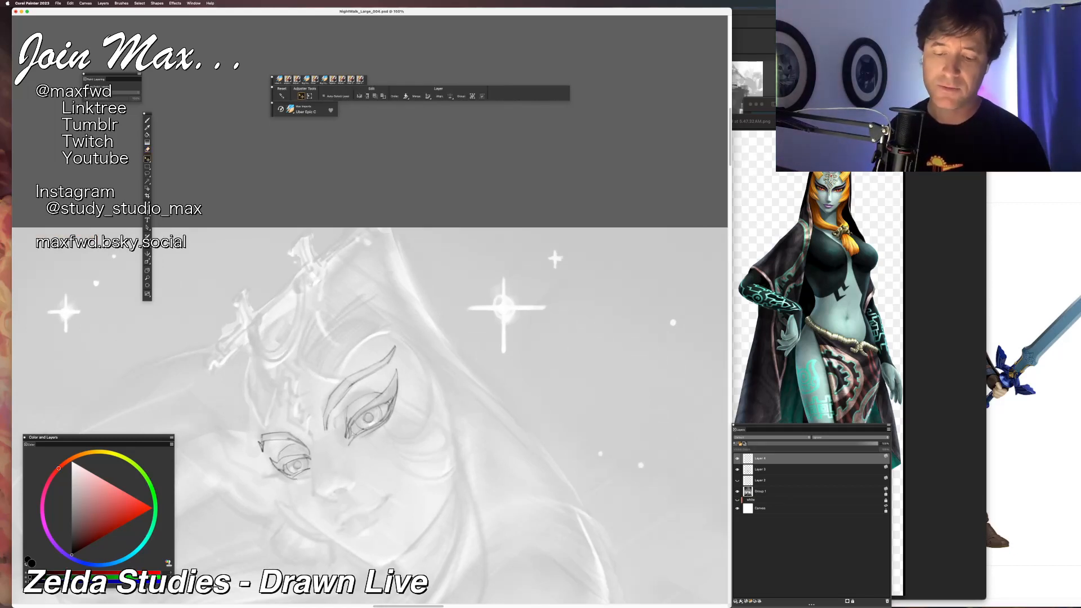
{"action": "key", "text": "Up"}
{"action": "key", "text": "Up"}
{"action": "key", "text": "Left"}
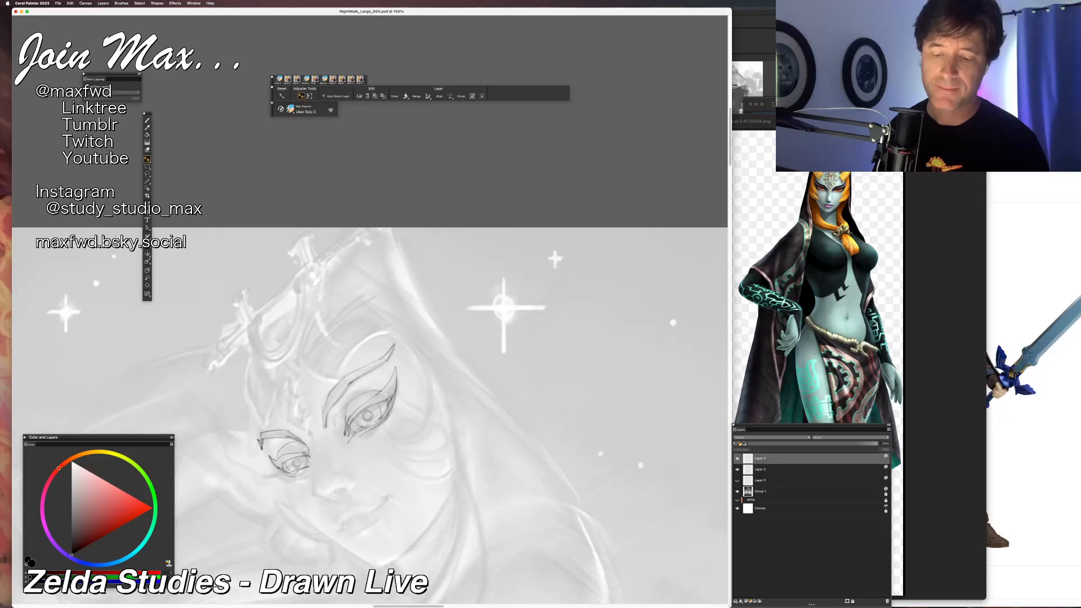
{"action": "key", "text": "Down"}
{"action": "key", "text": "Right"}
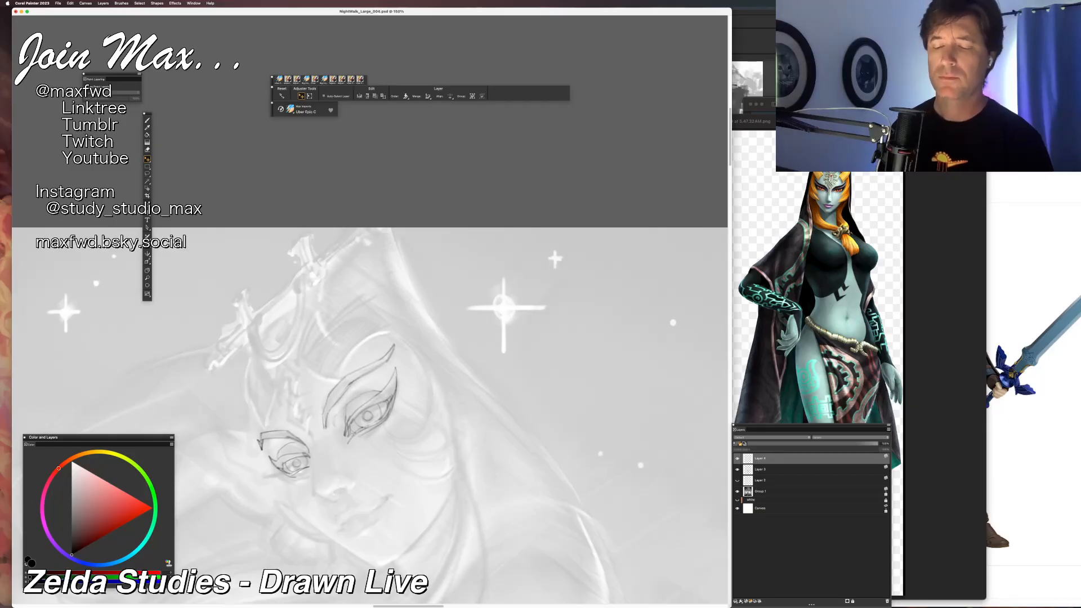
{"action": "key", "text": "Left"}
{"action": "key", "text": "Left"}
{"action": "key", "text": "Left"}
{"action": "key", "text": "Left"}
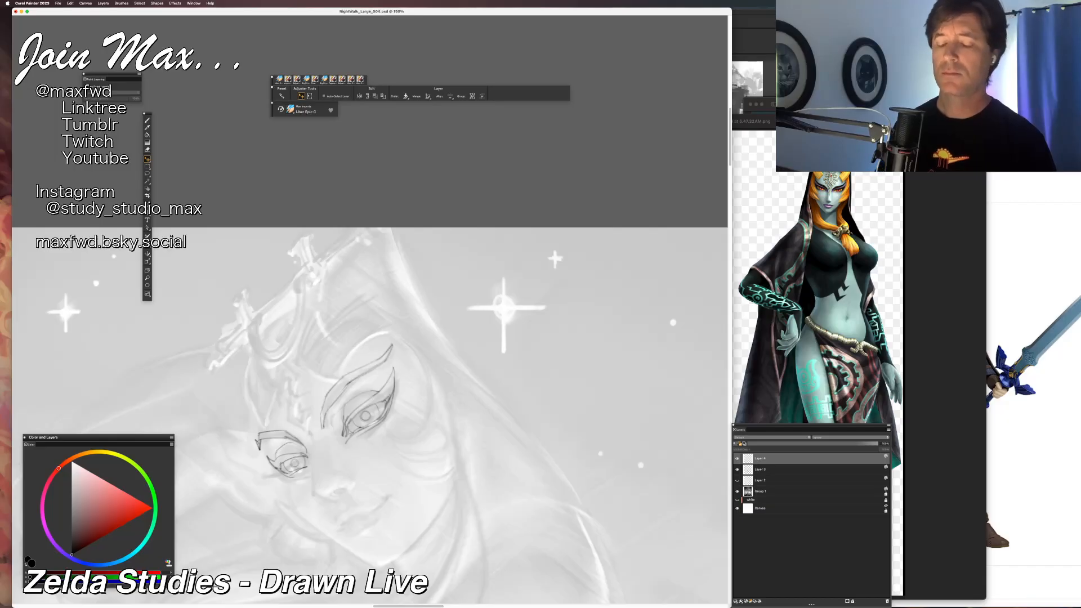
Shift the eye line layer one large nudge down and right, and bring it back left by three small nudges.
{"action": "key", "text": "super+minus"}
{"action": "key", "text": "super+minus"}
{"action": "key", "text": "super+minus"}
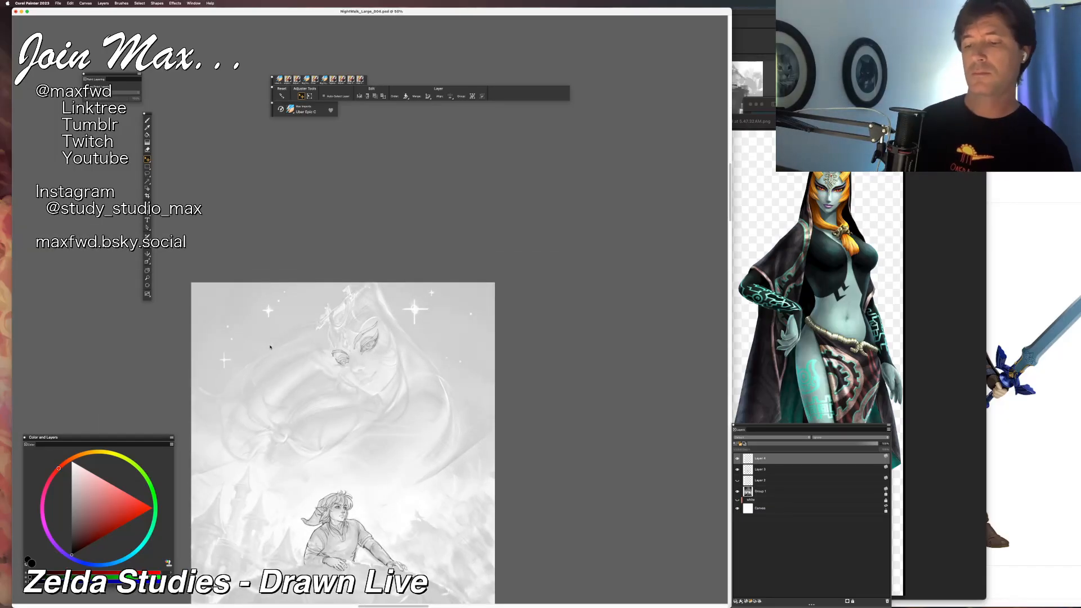
{"action": "key", "text": "super+equal"}
{"action": "key", "text": "super+equal"}
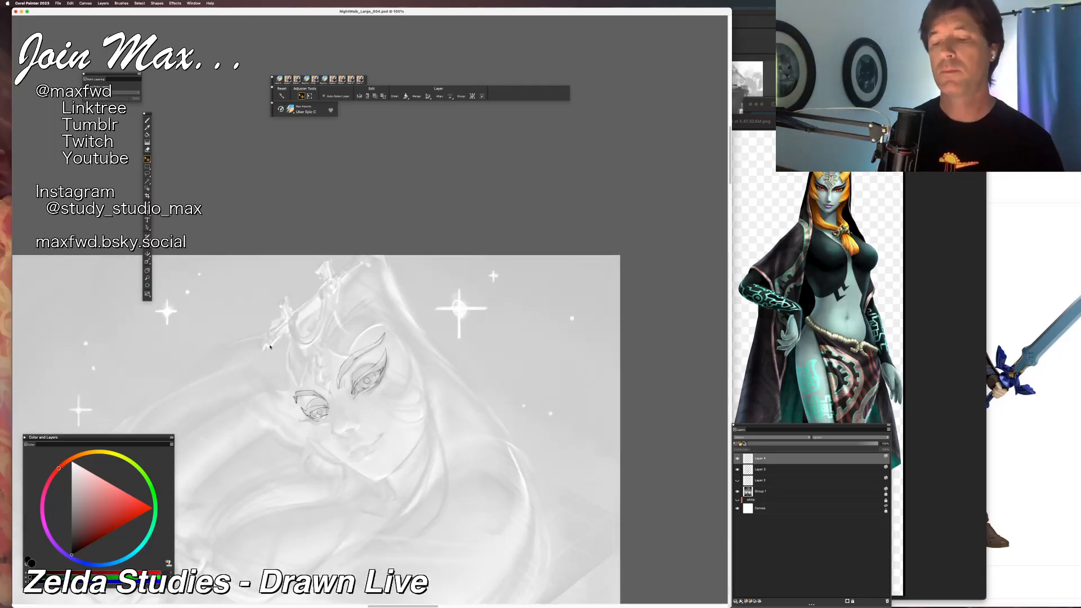
{"action": "key", "text": "shift+Down"}
{"action": "key", "text": "shift+Right"}
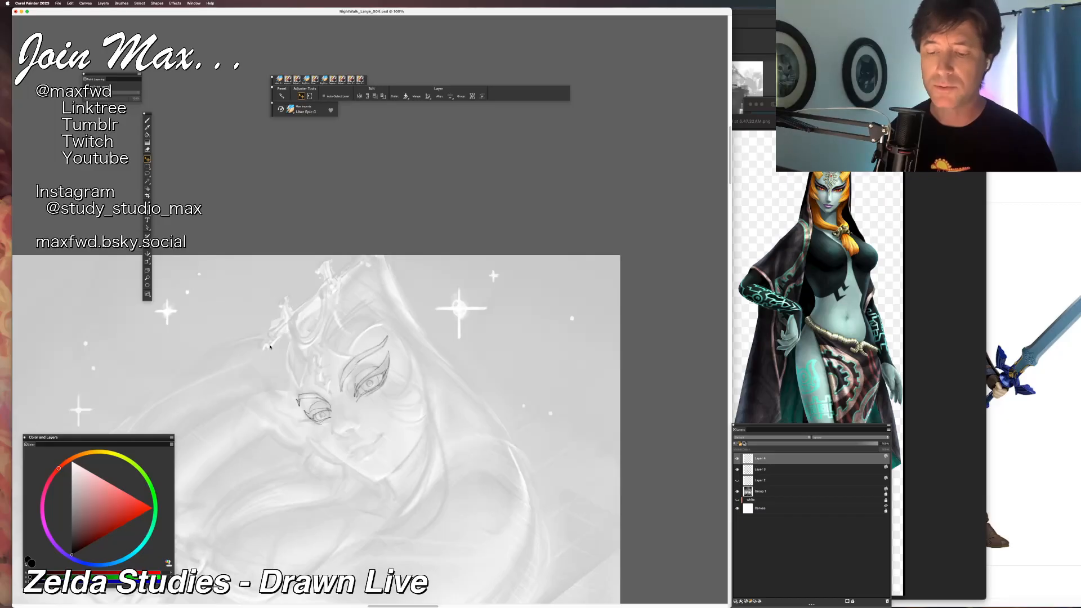
{"action": "key", "text": "Left"}
{"action": "key", "text": "Left"}
{"action": "key", "text": "Left"}
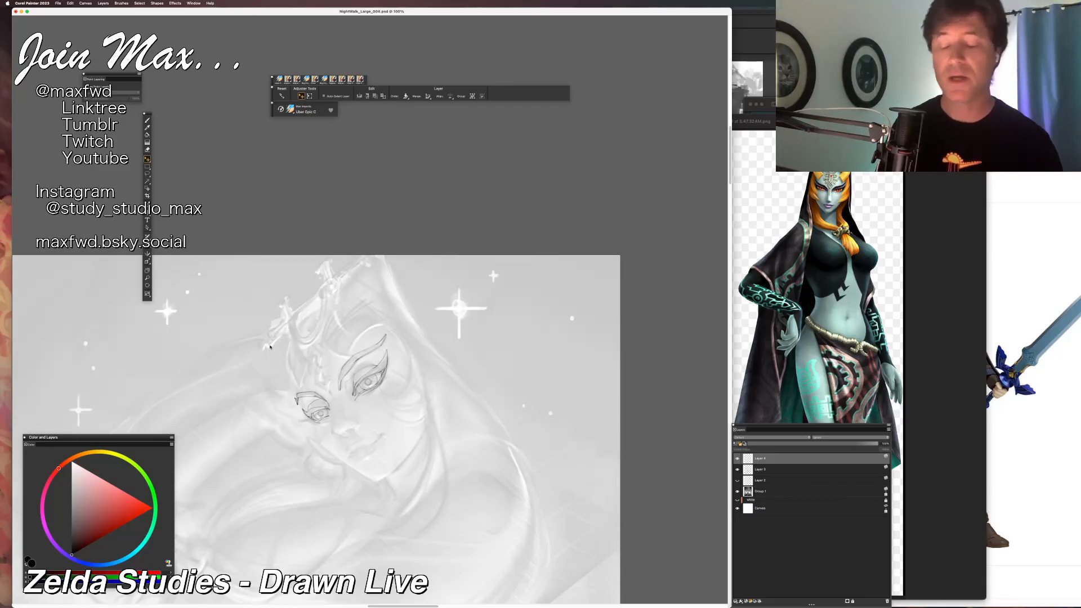
Compare the face with and without the eye line layer, and leave that layer hidden.
{"action": "left_click", "coordinate": [737, 459]}
{"action": "left_click", "coordinate": [738, 459]}
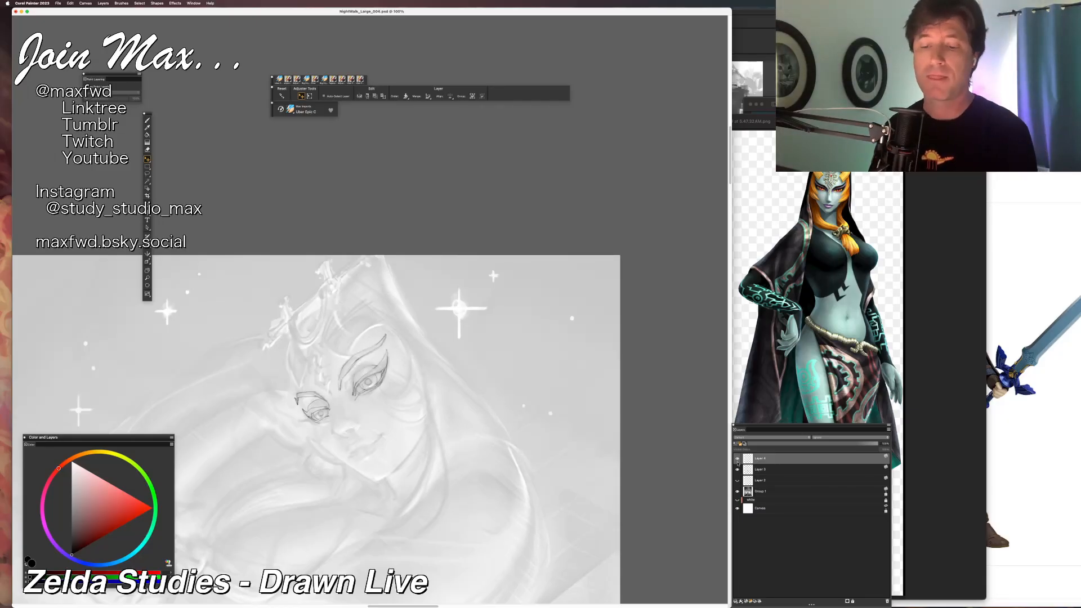
{"action": "left_click", "coordinate": [738, 459]}
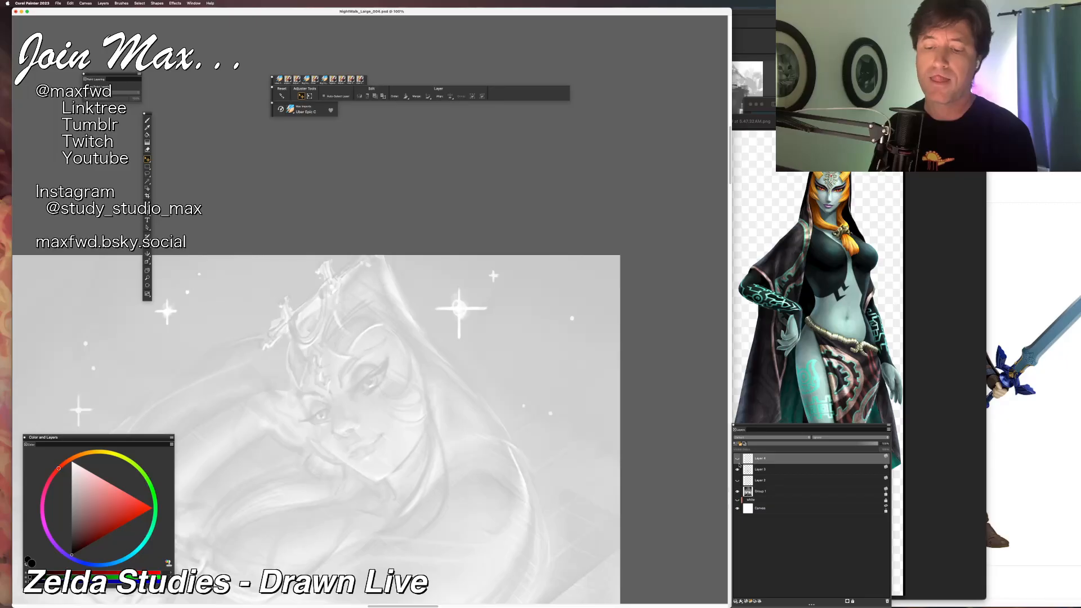
{"action": "left_click", "coordinate": [737, 458]}
{"action": "left_click", "coordinate": [737, 459]}
{"action": "left_click", "coordinate": [738, 459]}
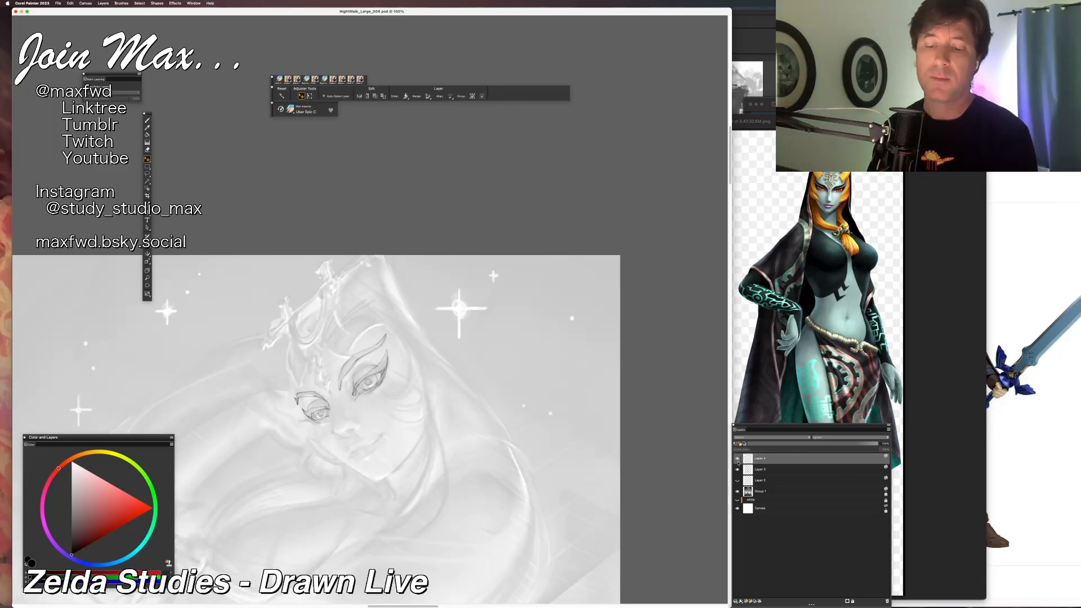
{"action": "left_click", "coordinate": [738, 459]}
{"action": "left_click", "coordinate": [737, 459]}
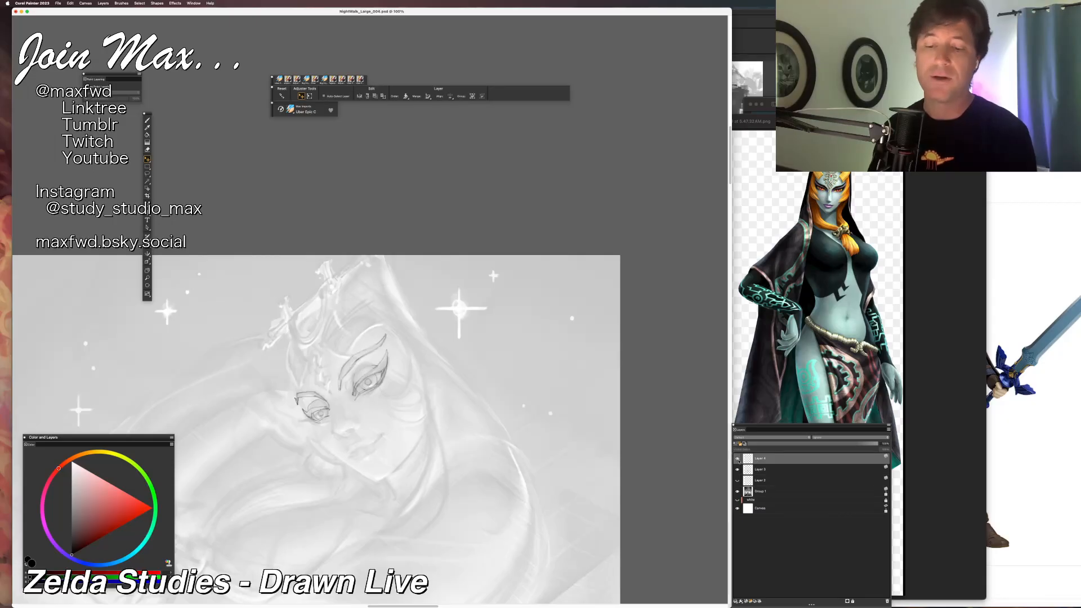
{"action": "left_click", "coordinate": [737, 459]}
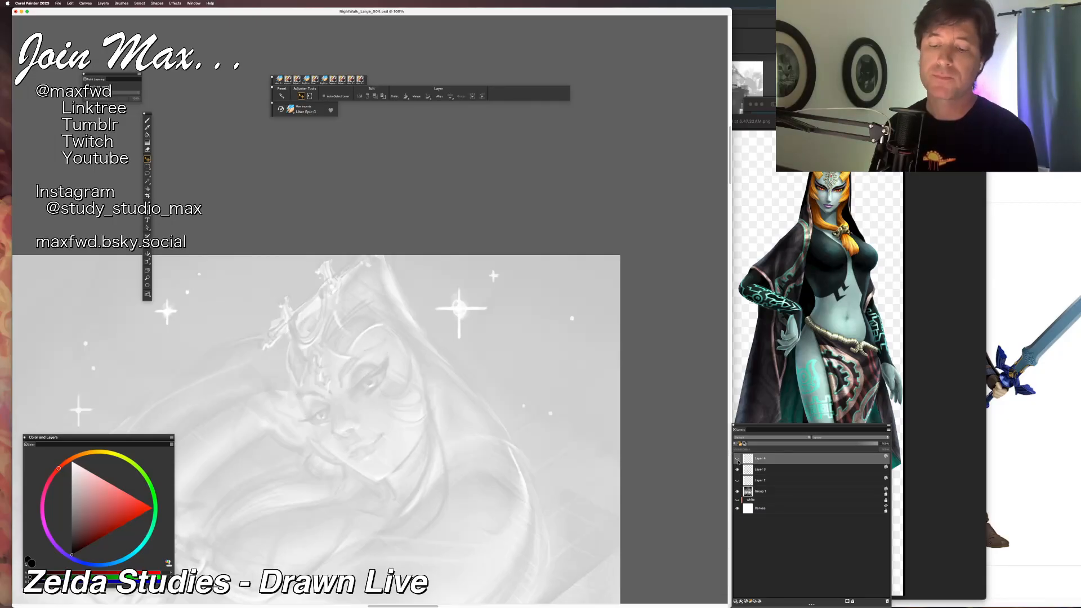
Add a new layer and redraw the larger eyebrow and the winged marking beneath it with the brush, undoing unwanted strokes.
{"action": "left_click", "coordinate": [746, 601]}
{"action": "key", "text": "b"}
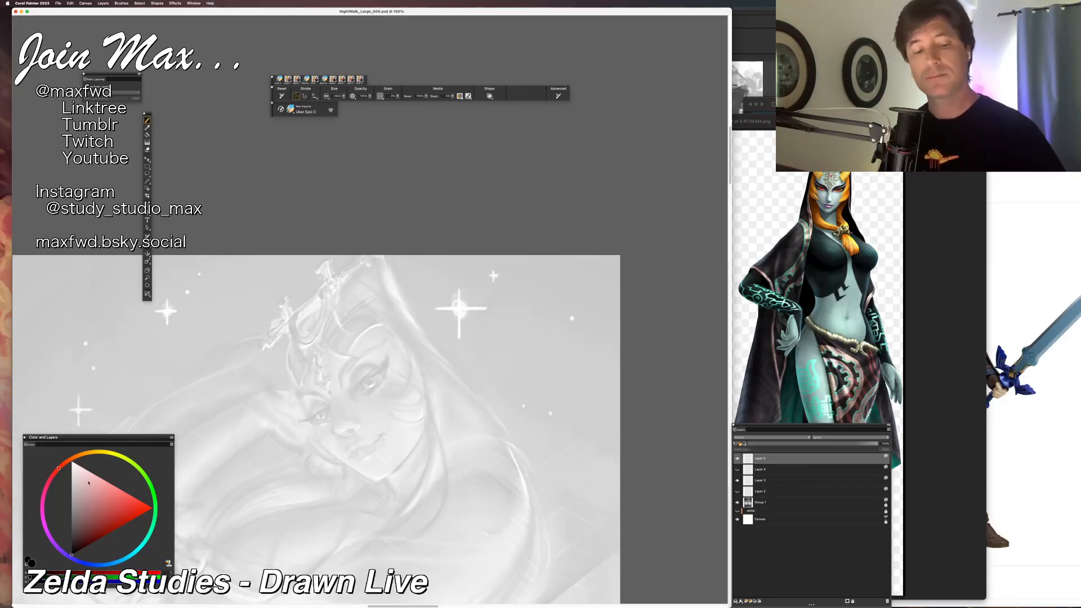
{"action": "left_click_drag", "start_coordinate": [369, 353], "coordinate": [338, 374]}
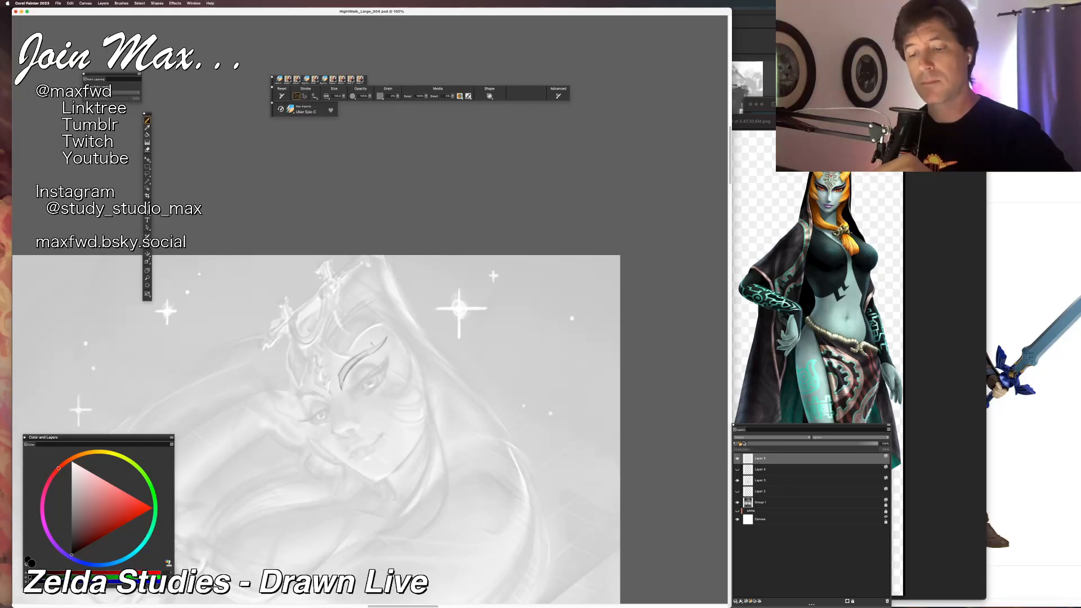
{"action": "mouse_move", "coordinate": [367, 375]}
{"action": "left_mouse_down"}
{"action": "mouse_move", "coordinate": [354, 397]}
{"action": "mouse_move", "coordinate": [385, 354]}
{"action": "mouse_move", "coordinate": [371, 372]}
{"action": "left_mouse_up"}
{"action": "key", "text": "super+z"}
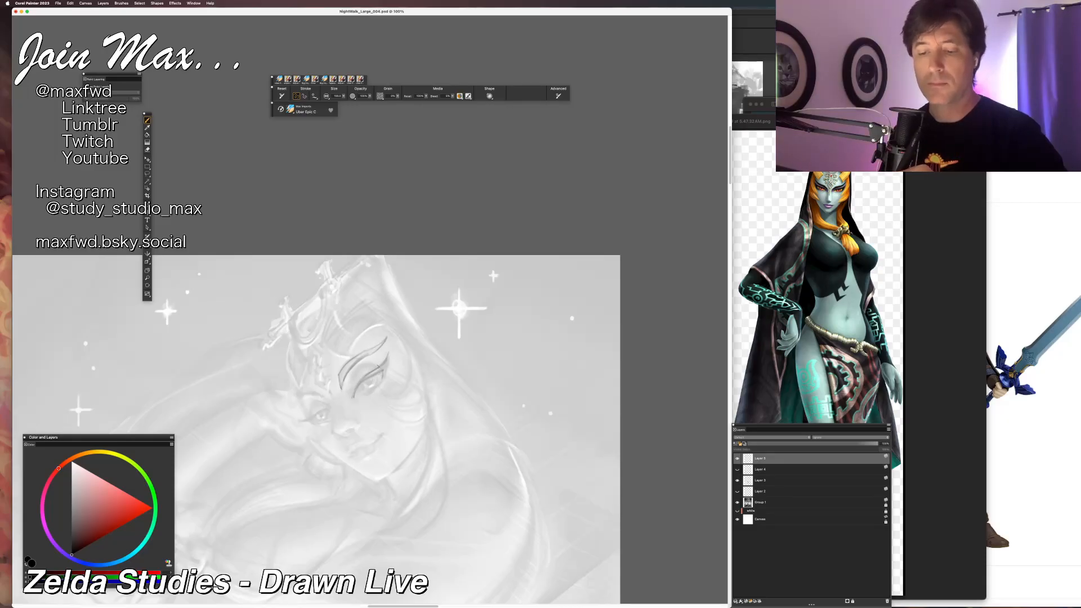
{"action": "key", "text": "super+z"}
{"action": "key", "text": "super+z"}
{"action": "left_click_drag", "start_coordinate": [389, 356], "coordinate": [388, 375]}
{"action": "key", "text": "super+z"}
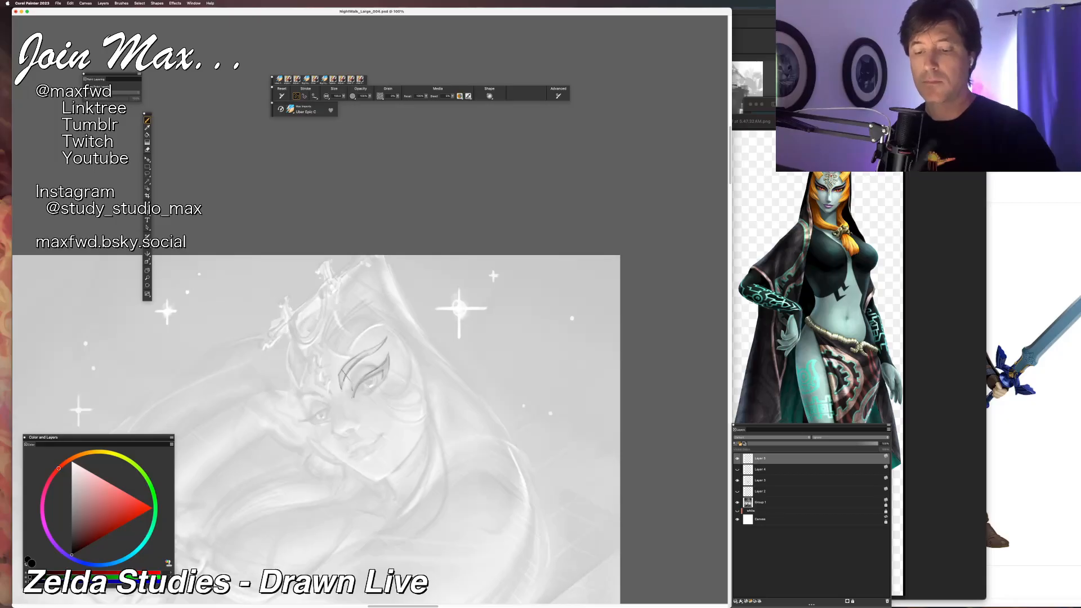
Draw the lids and iris of the eye beneath the larger eyebrow on the new layer.
{"action": "key", "text": "super+minus"}
{"action": "key", "text": "super+minus"}
{"action": "key", "text": "super+plus"}
{"action": "key", "text": "super+plus"}
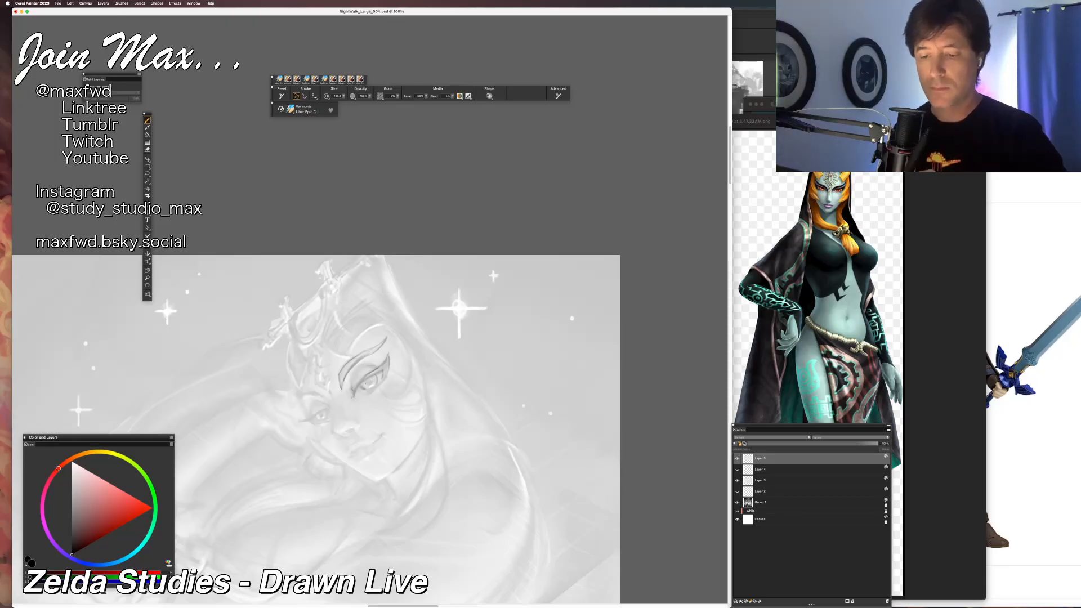
{"action": "key", "text": "super+minus"}
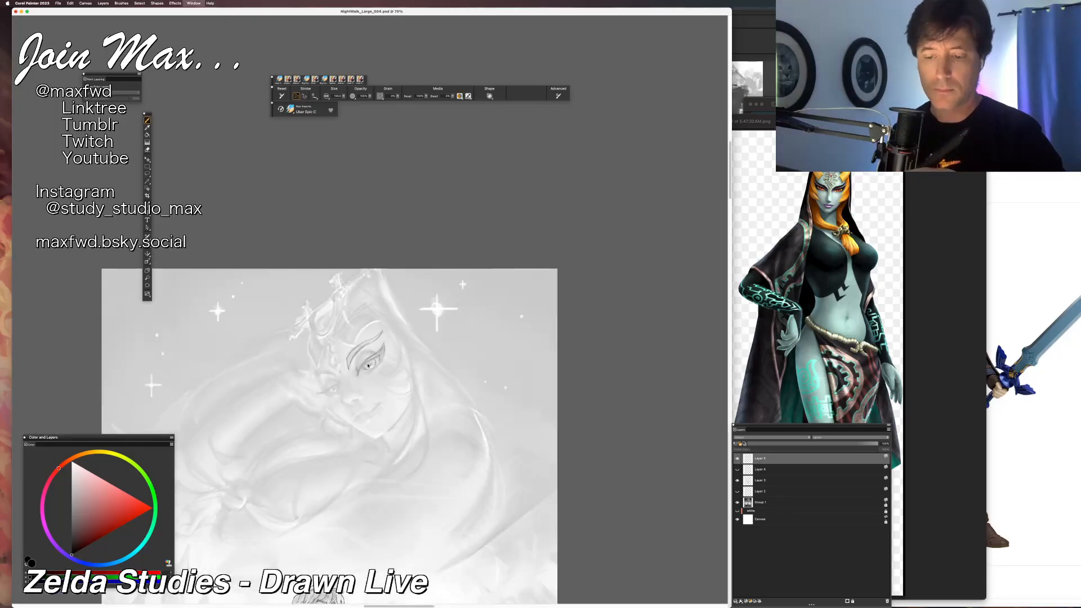
{"action": "key", "text": "super+equal"}
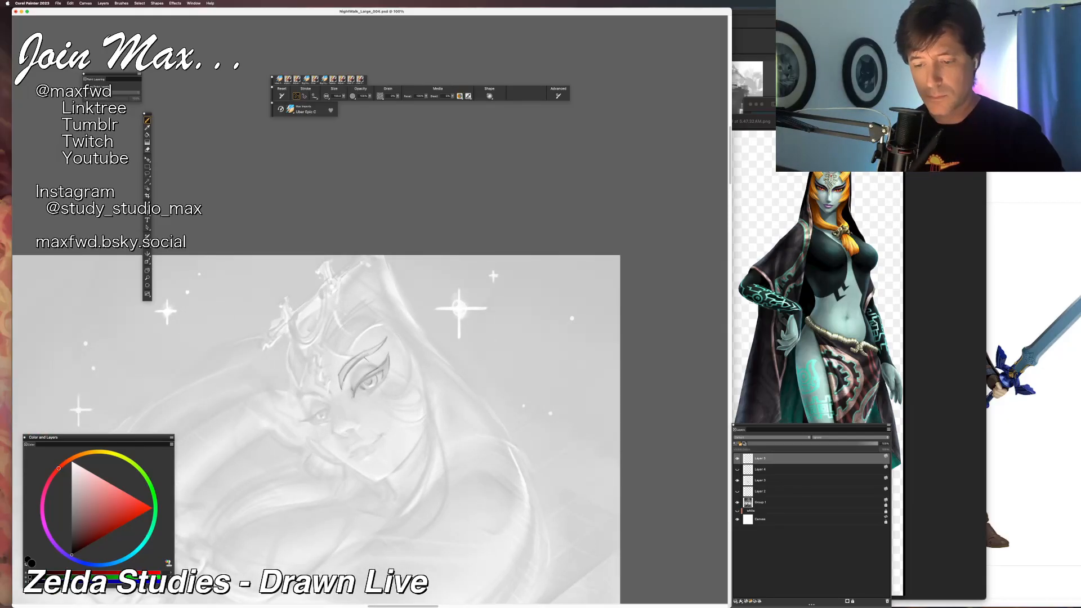
{"action": "key", "text": "super+minus"}
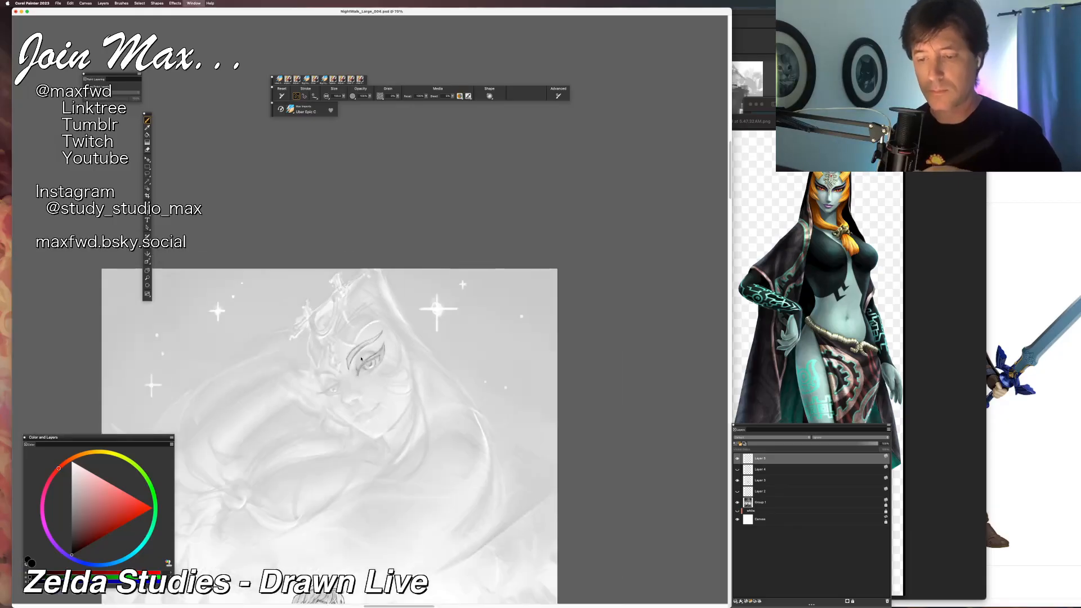
{"action": "key", "text": "super+equal"}
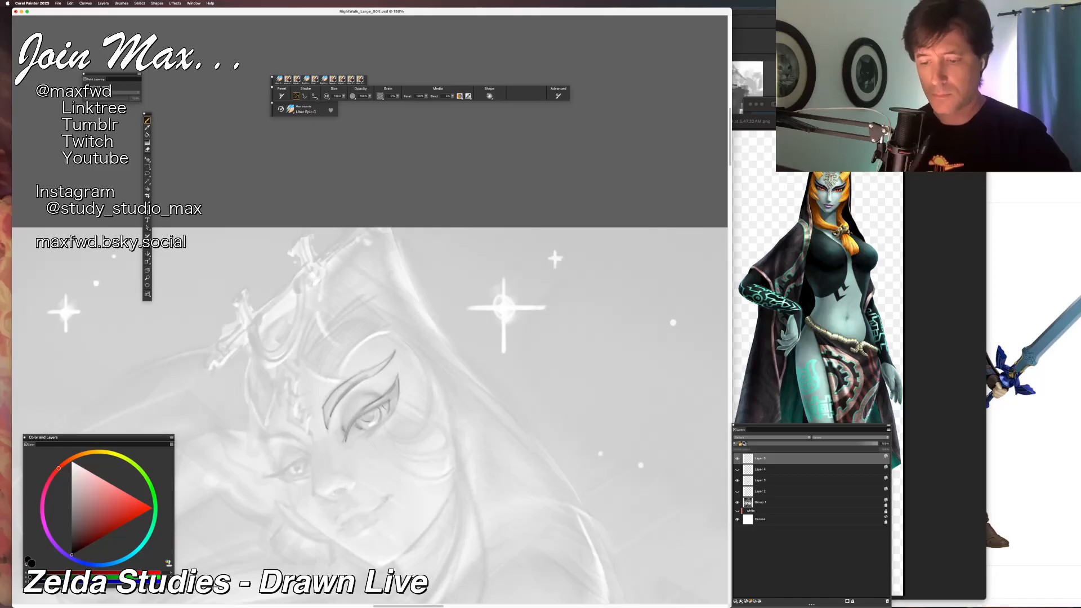
{"action": "left_click_drag", "start_coordinate": [360, 436], "coordinate": [391, 416]}
{"action": "left_click_drag", "start_coordinate": [384, 330], "coordinate": [391, 334]}
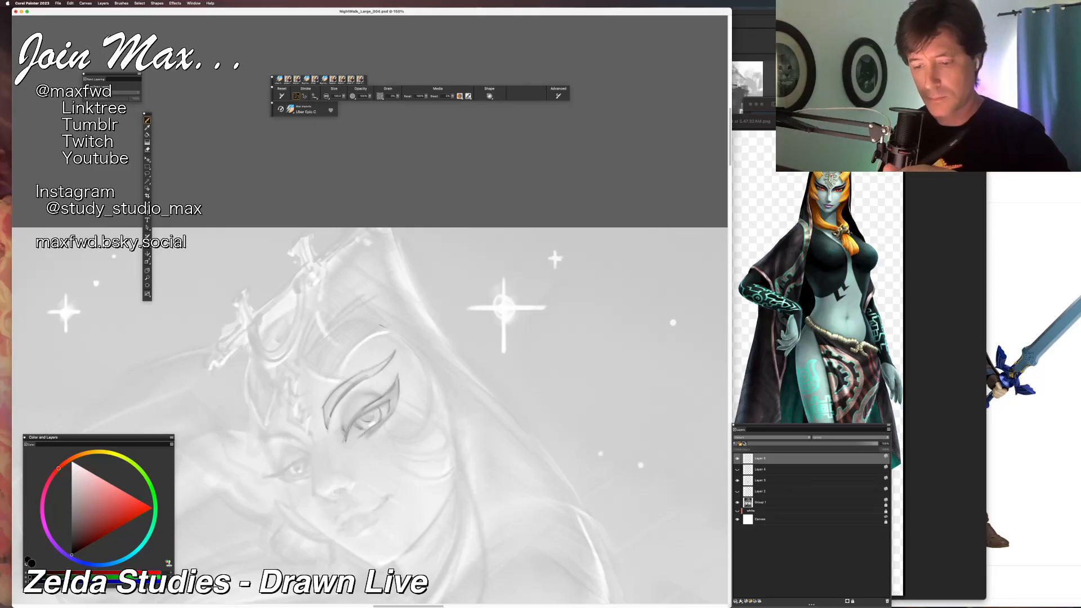
Draw the nose tip and nostril lines, switching between brush and eraser to clean up stray marks.
{"action": "key", "text": "super+minus"}
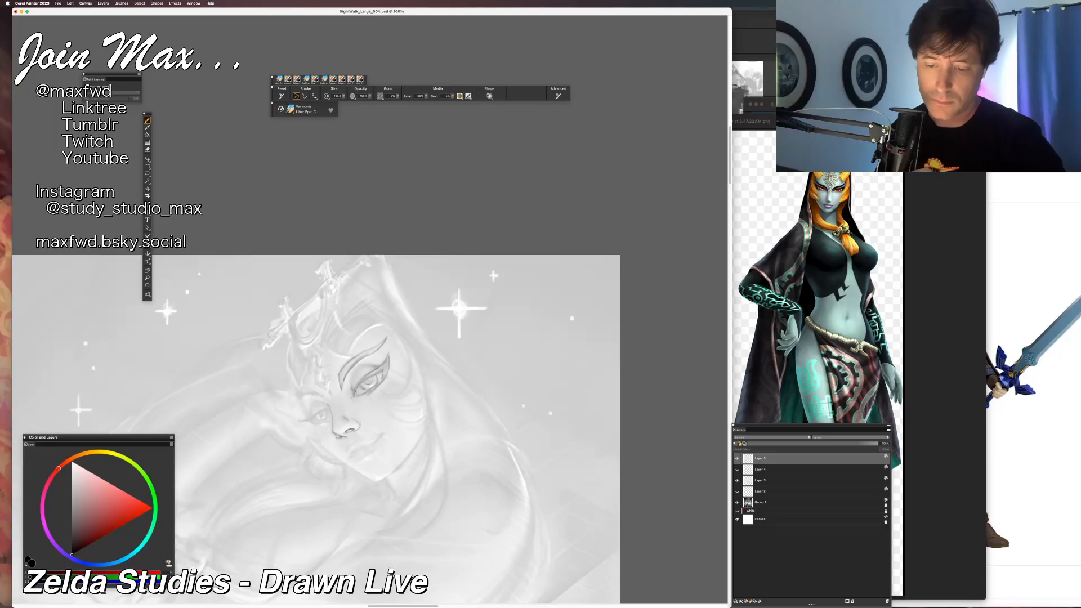
{"action": "key", "text": "super+minus"}
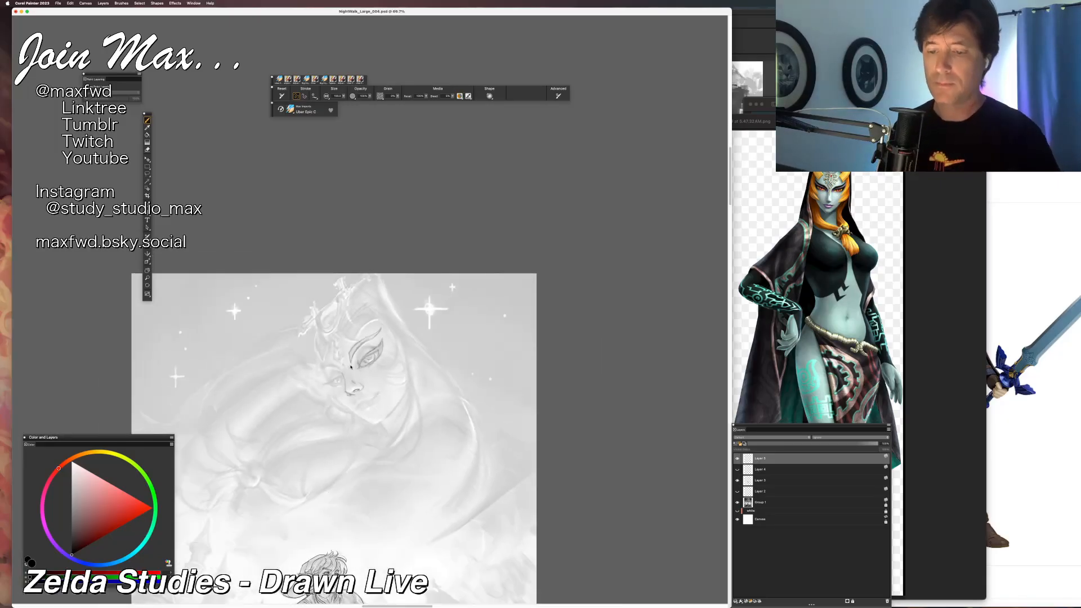
{"action": "key", "text": "super+equal"}
{"action": "key", "text": "super+equal"}
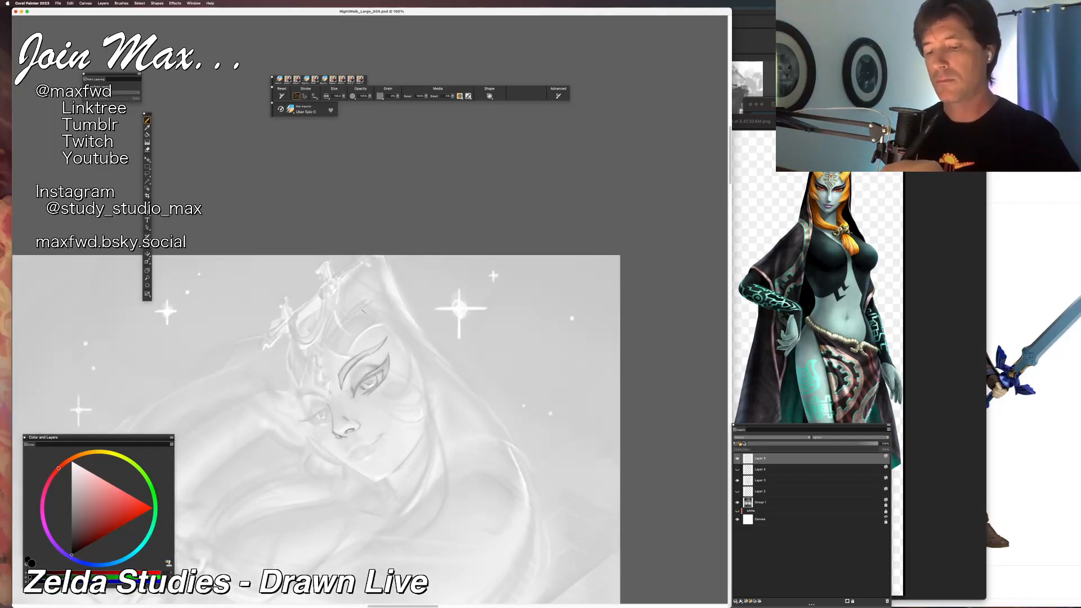
{"action": "key", "text": "n"}
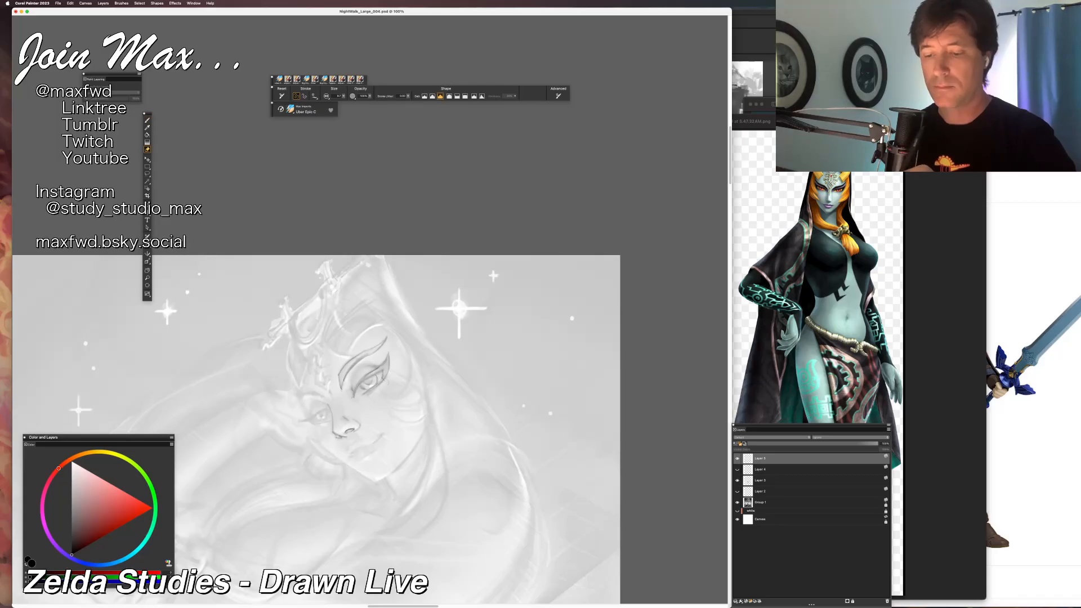
{"action": "key", "text": "b"}
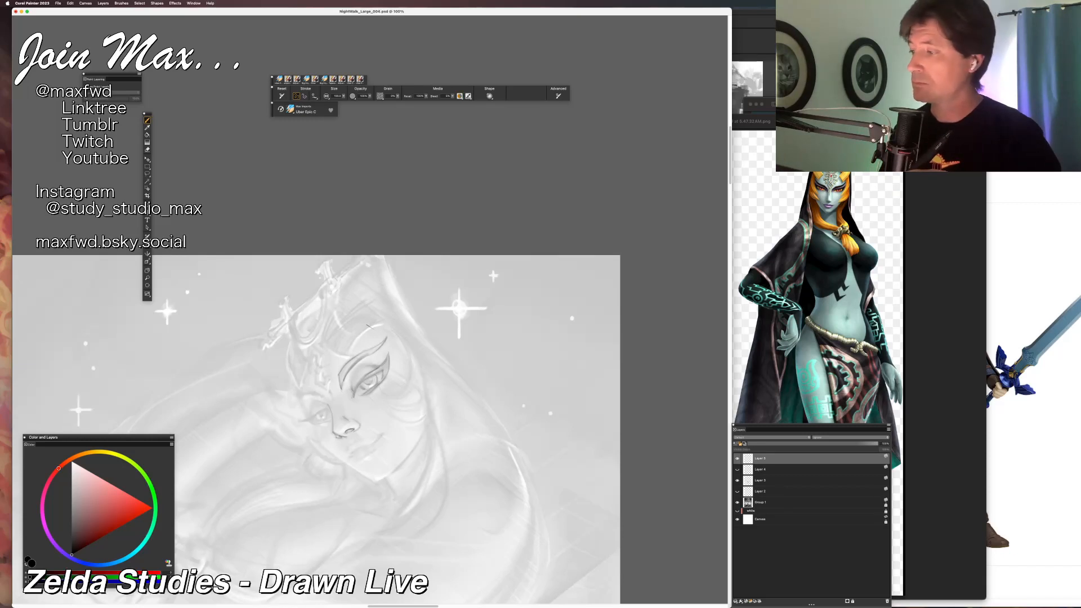
Draw the curved facial marking around the outer side of the larger eye and down the cheek, undoing and redrawing unsatisfactory strokes.
{"action": "mouse_move", "coordinate": [393, 351]}
{"action": "left_mouse_down"}
{"action": "mouse_move", "coordinate": [402, 389]}
{"action": "mouse_move", "coordinate": [405, 342]}
{"action": "left_mouse_up"}
{"action": "key", "text": "super+z"}
{"action": "key", "text": "super+z"}
{"action": "left_click_drag", "start_coordinate": [388, 393], "coordinate": [387, 324]}
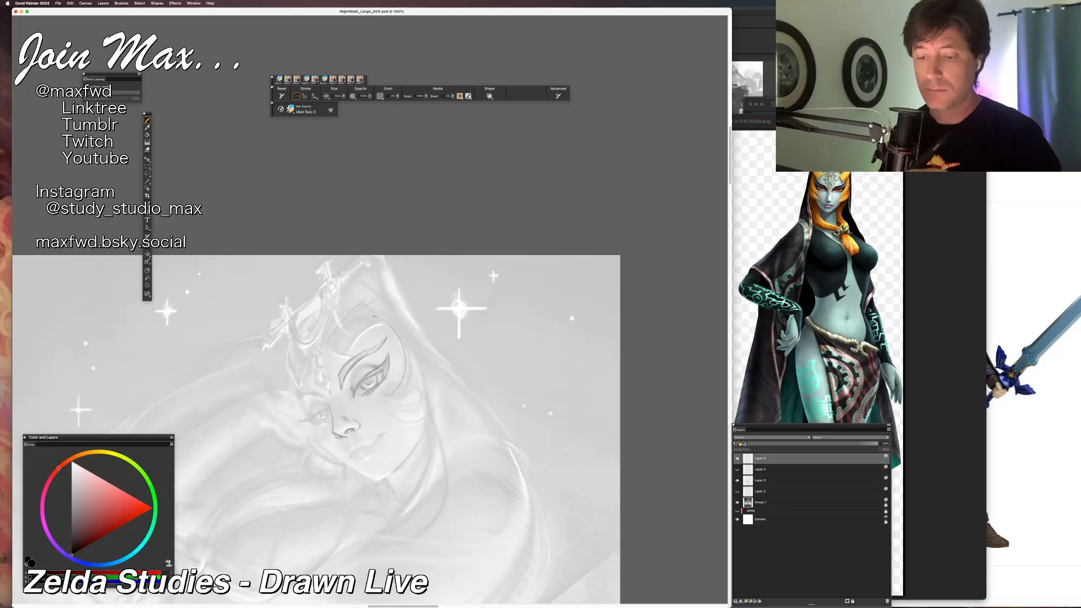
{"action": "key", "text": "super+z"}
{"action": "left_click_drag", "start_coordinate": [388, 395], "coordinate": [392, 331]}
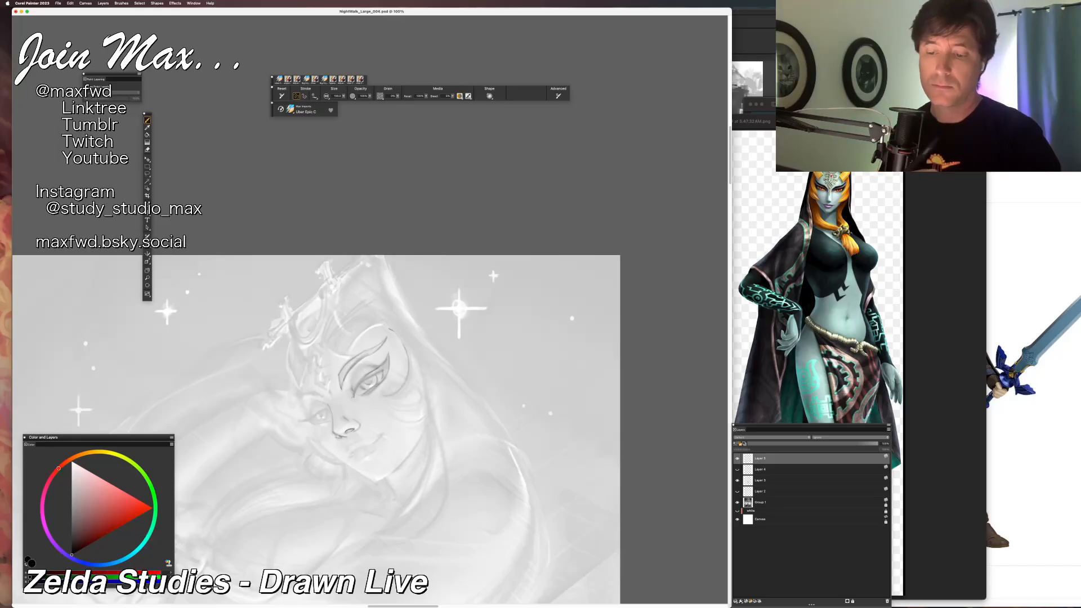
{"action": "left_click_drag", "start_coordinate": [388, 397], "coordinate": [404, 363]}
{"action": "key", "text": "super+z"}
{"action": "mouse_move", "coordinate": [388, 398]}
{"action": "left_mouse_down"}
{"action": "mouse_move", "coordinate": [411, 350]}
{"action": "mouse_move", "coordinate": [386, 392]}
{"action": "mouse_move", "coordinate": [421, 387]}
{"action": "left_mouse_up"}
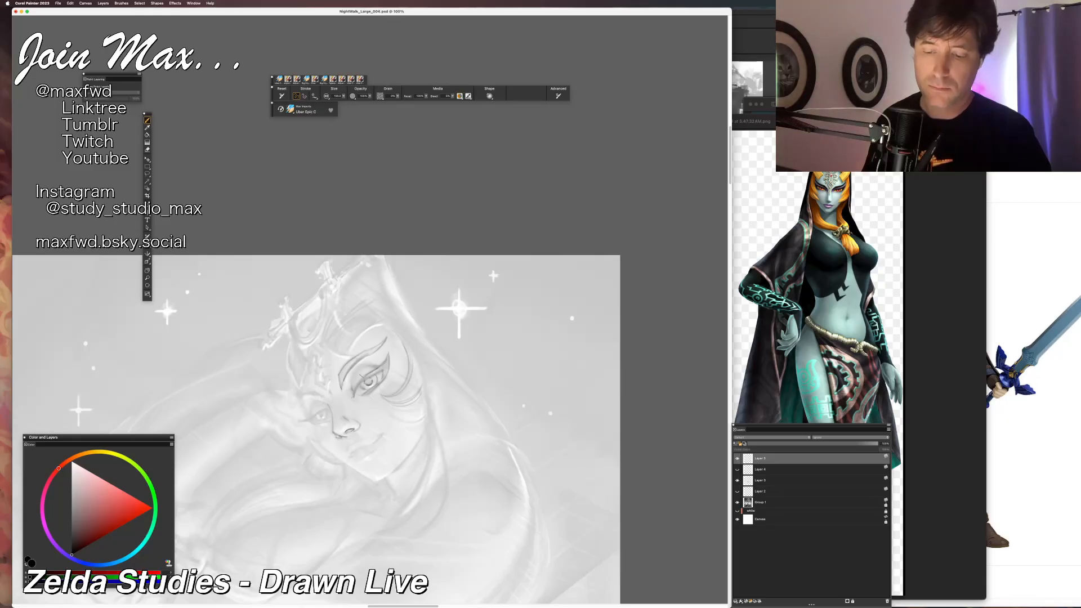
Compare the hooded woman's face with and without the new line layer, and leave that layer visible.
{"action": "key", "text": "super+minus"}
{"action": "key", "text": "super+minus"}
{"action": "key", "text": "super+minus"}
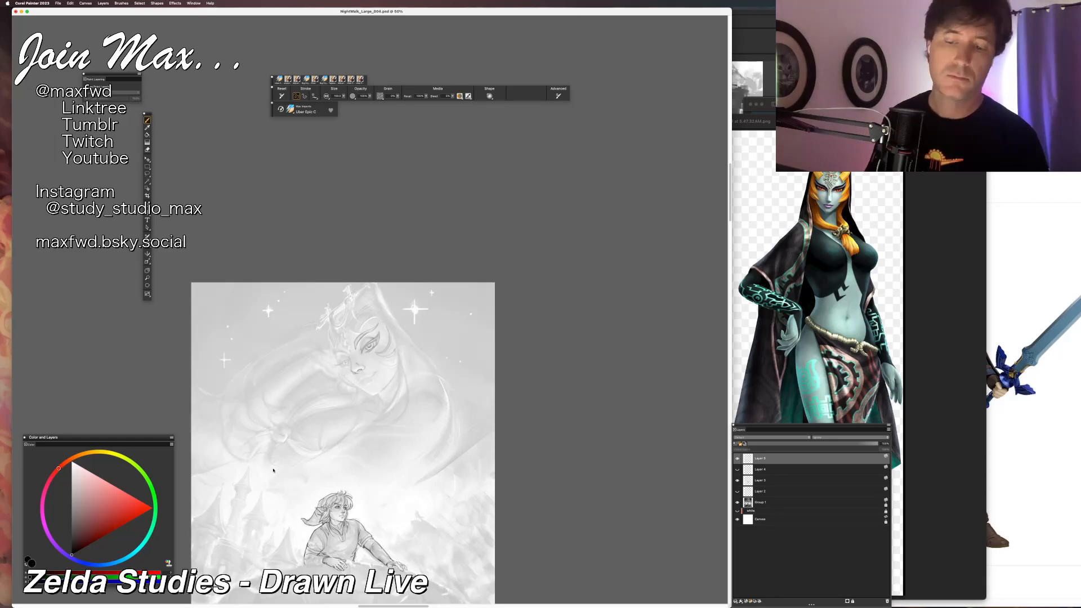
{"action": "key", "text": "super+equal"}
{"action": "left_click", "coordinate": [737, 458]}
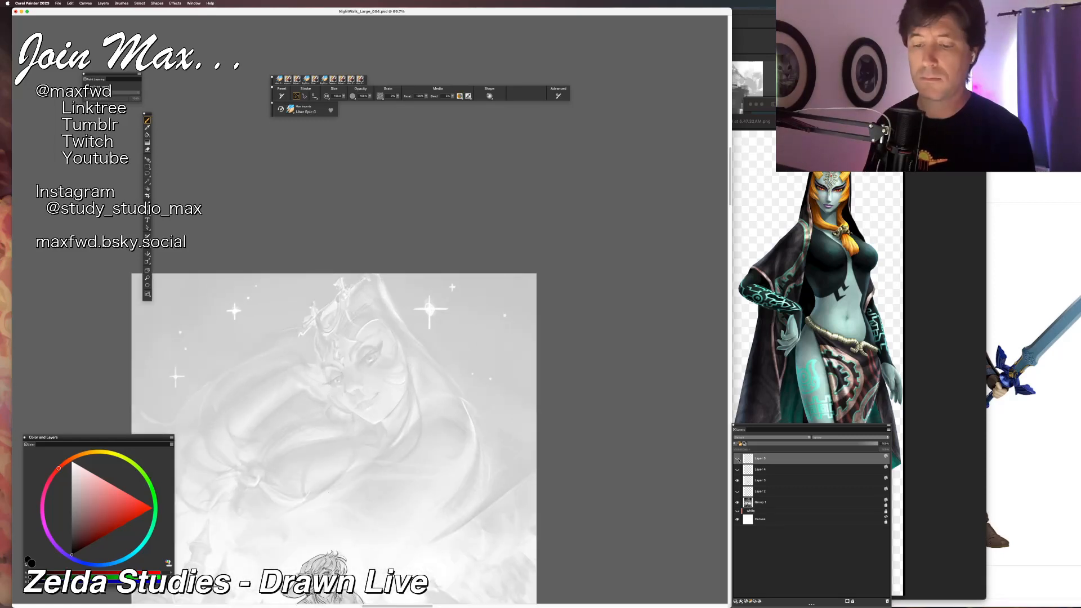
{"action": "left_click", "coordinate": [738, 460]}
{"action": "left_click", "coordinate": [739, 460]}
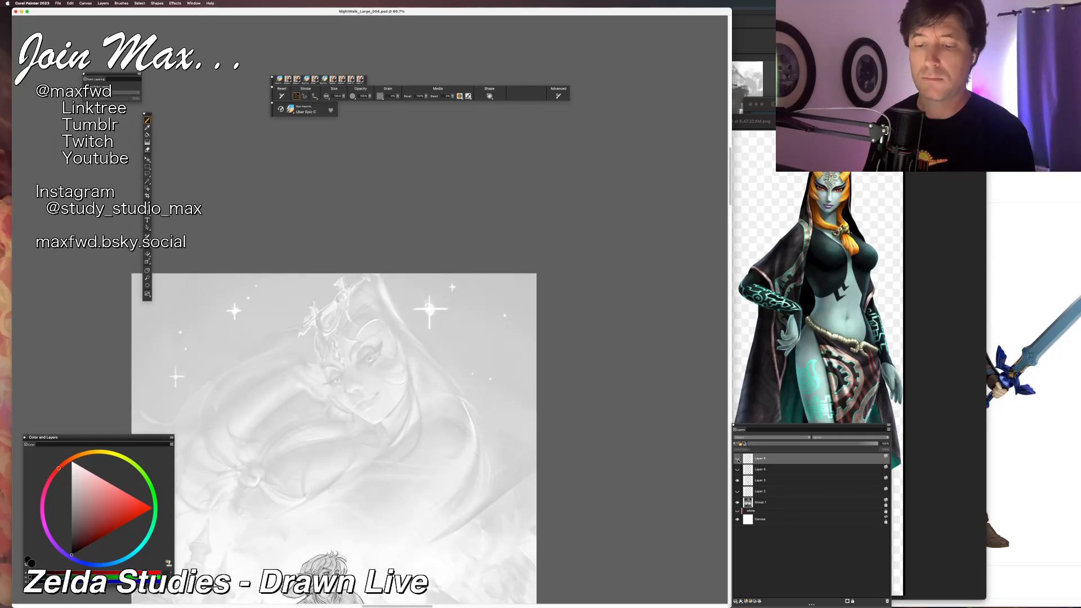
{"action": "left_click", "coordinate": [738, 459]}
{"action": "left_click", "coordinate": [737, 459]}
{"action": "left_click", "coordinate": [738, 459]}
{"action": "left_click", "coordinate": [738, 459]}
{"action": "left_click", "coordinate": [738, 459]}
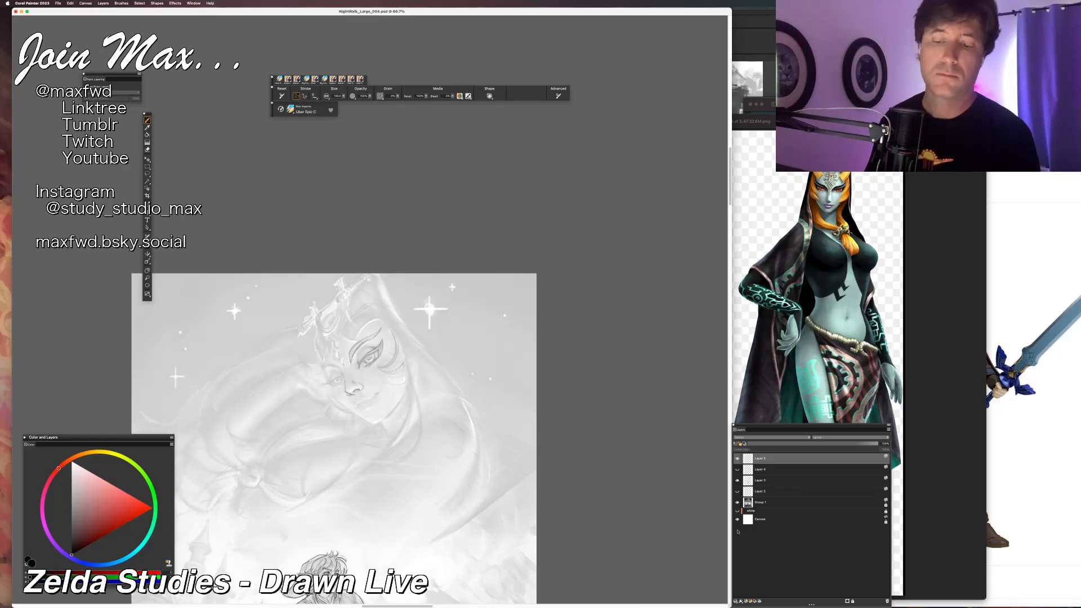
{"action": "key", "text": "super+equal"}
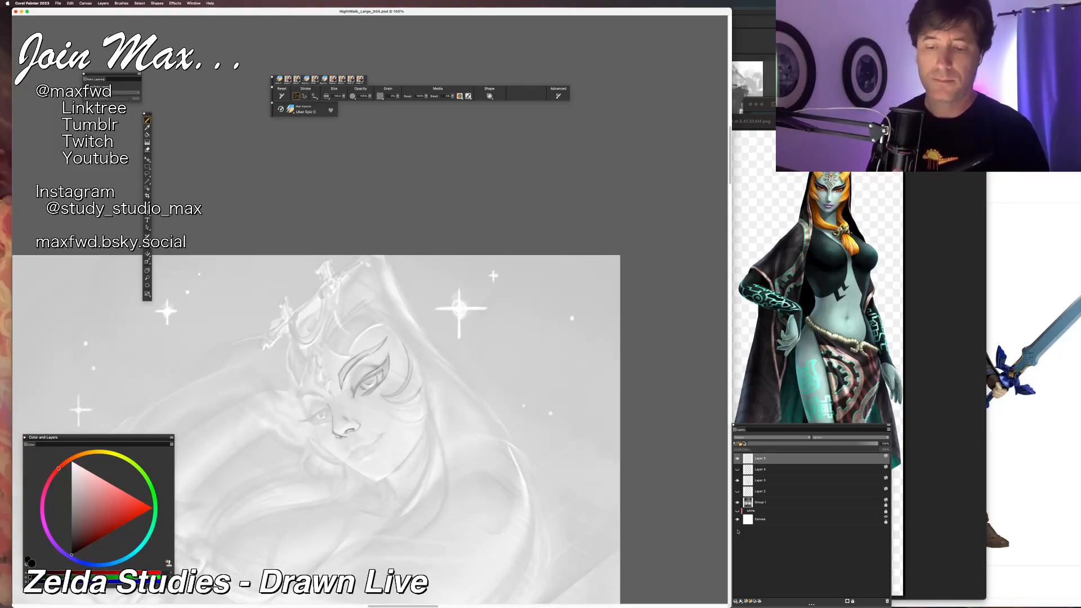
{"action": "left_click", "coordinate": [737, 458]}
{"action": "left_click", "coordinate": [737, 459]}
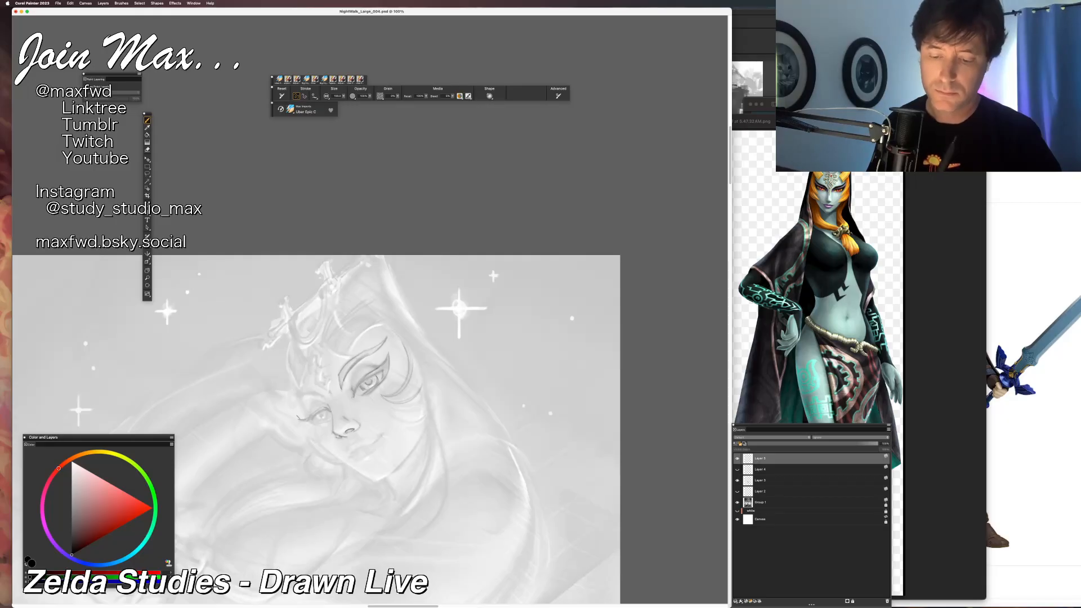
Draw the eyebrow, lid and outer lash lines of the smaller eye, undoing unwanted strokes.
{"action": "left_click_drag", "start_coordinate": [309, 413], "coordinate": [297, 418]}
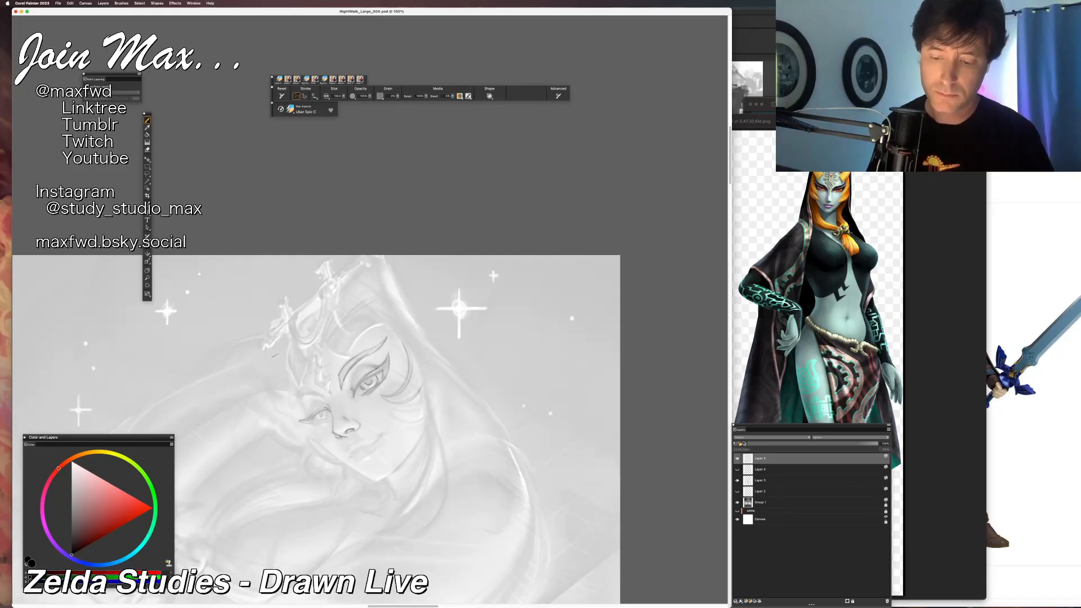
{"action": "key", "text": "super+z"}
{"action": "key", "text": "super+z"}
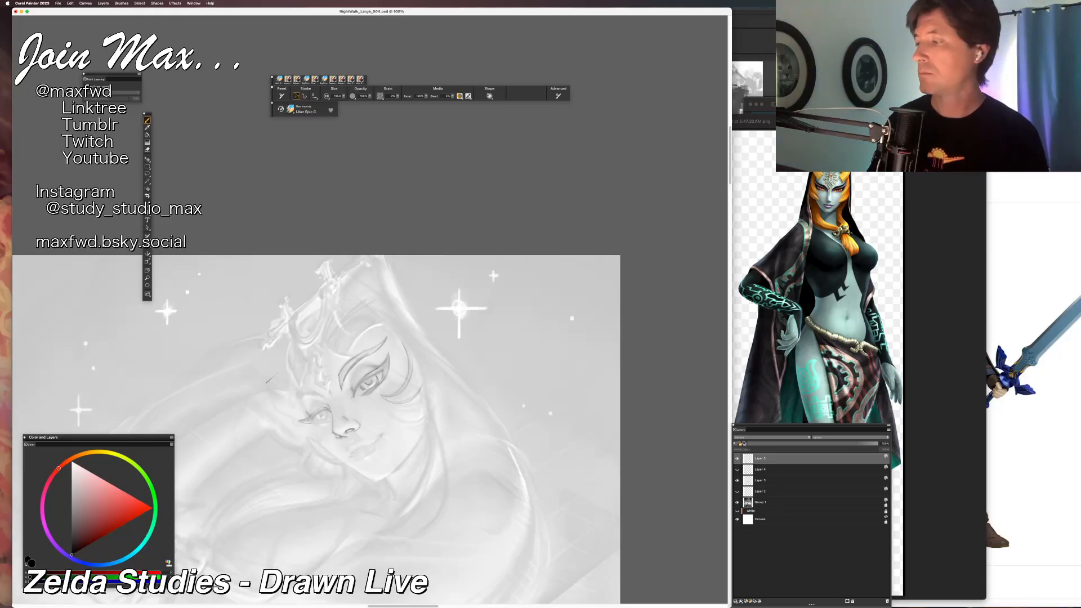
{"action": "key", "text": "super+shift+z"}
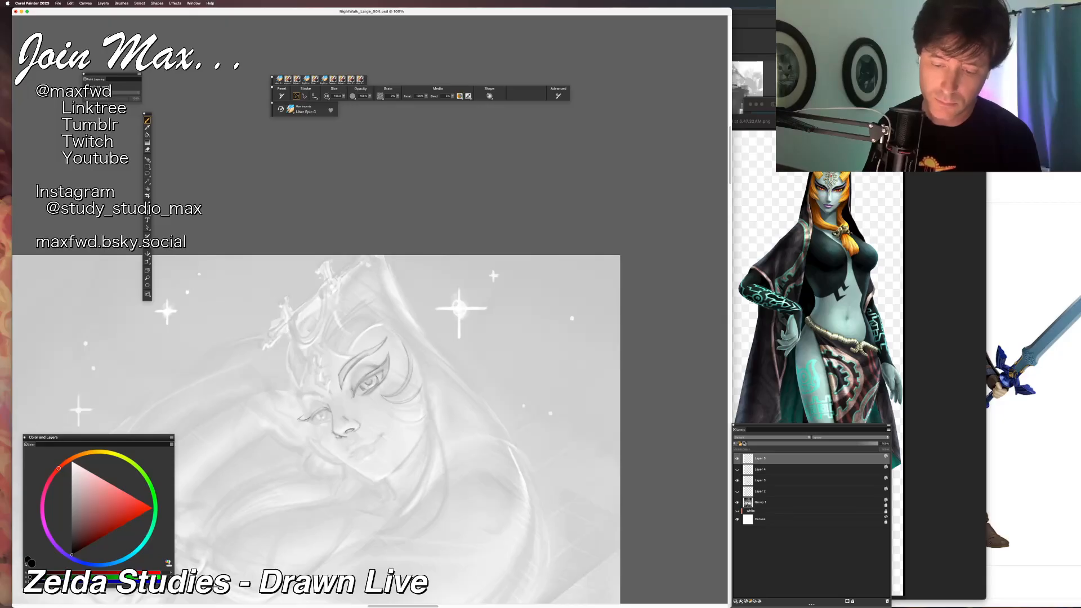
{"action": "left_click_drag", "start_coordinate": [299, 421], "coordinate": [312, 417]}
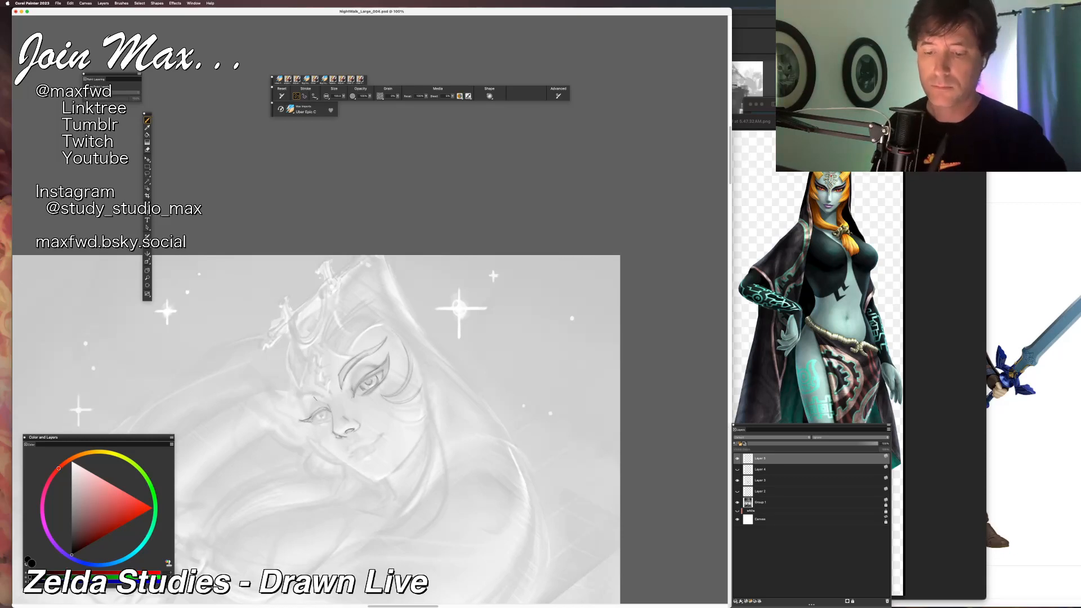
{"action": "left_click_drag", "start_coordinate": [301, 376], "coordinate": [316, 390]}
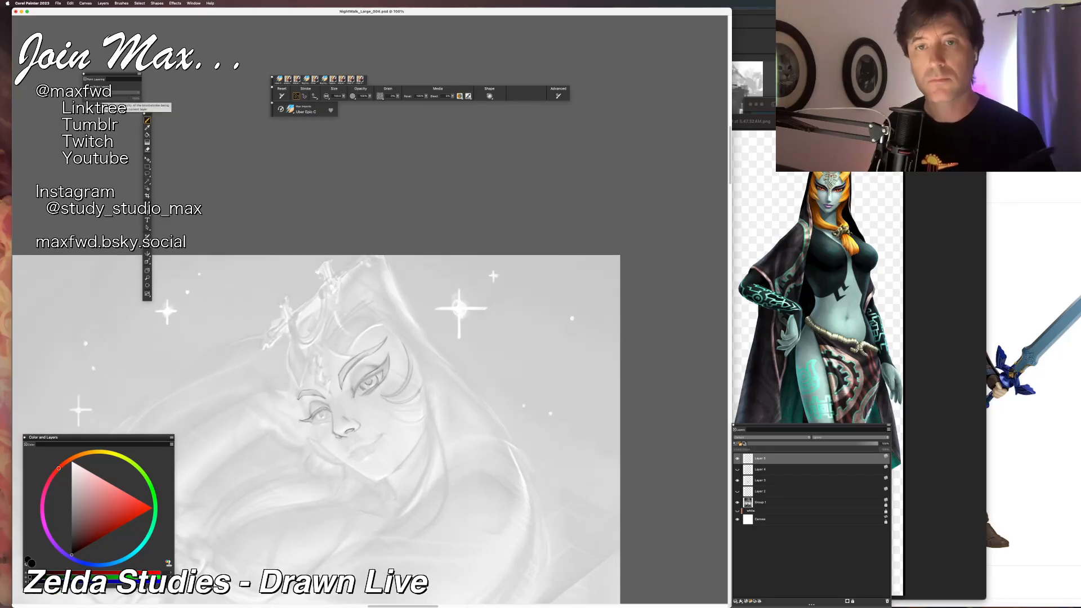
Save the drawing as a new numbered version of the file.
{"action": "left_click", "coordinate": [58, 3]}
{"action": "left_click", "coordinate": [63, 80]}
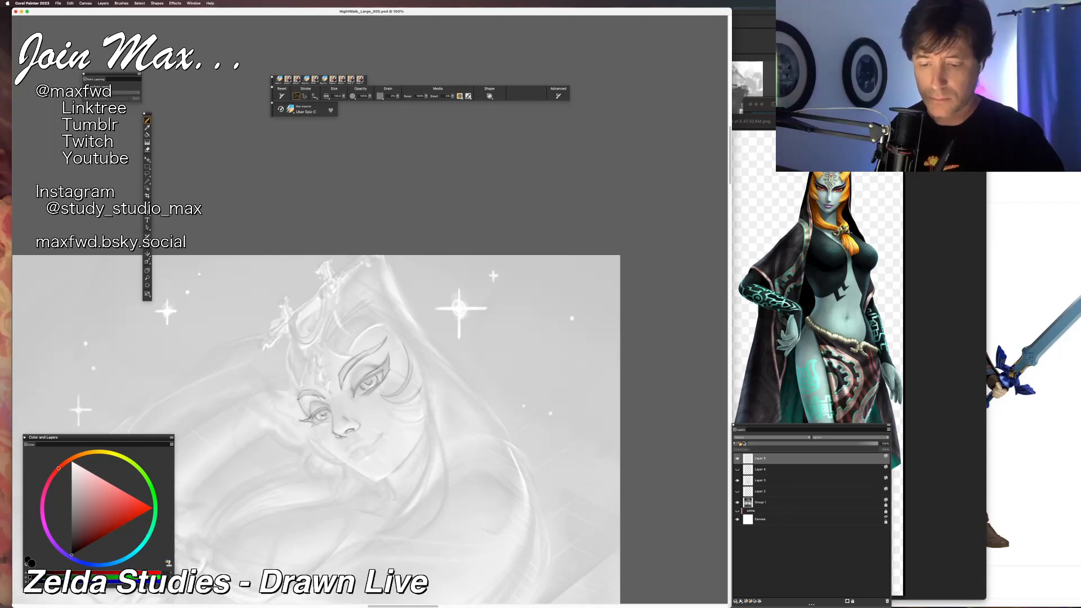
{"action": "key", "text": "super+minus"}
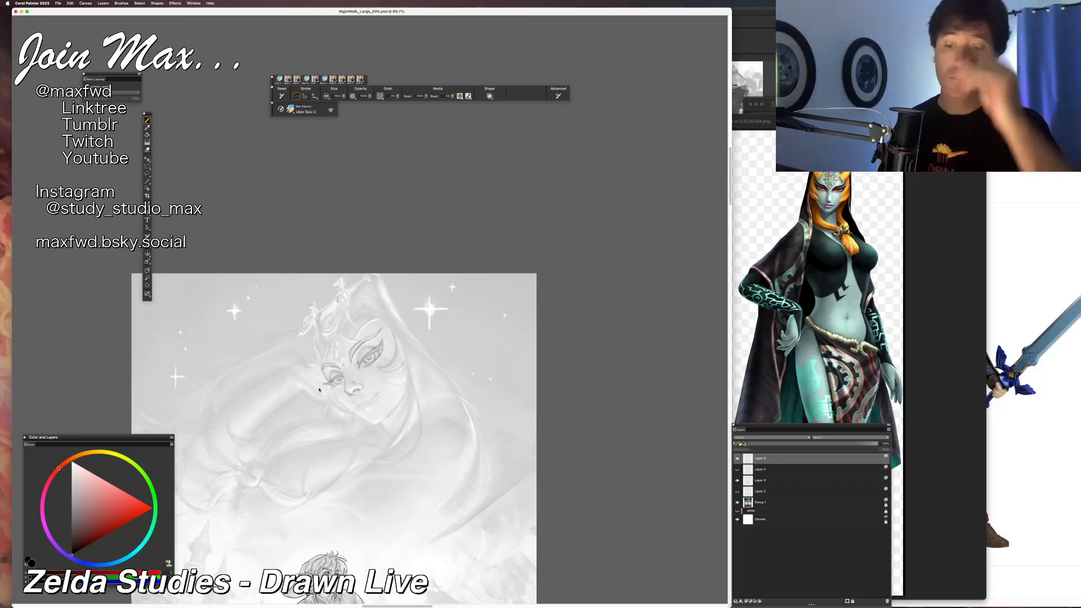
{"action": "key", "text": "super+equal"}
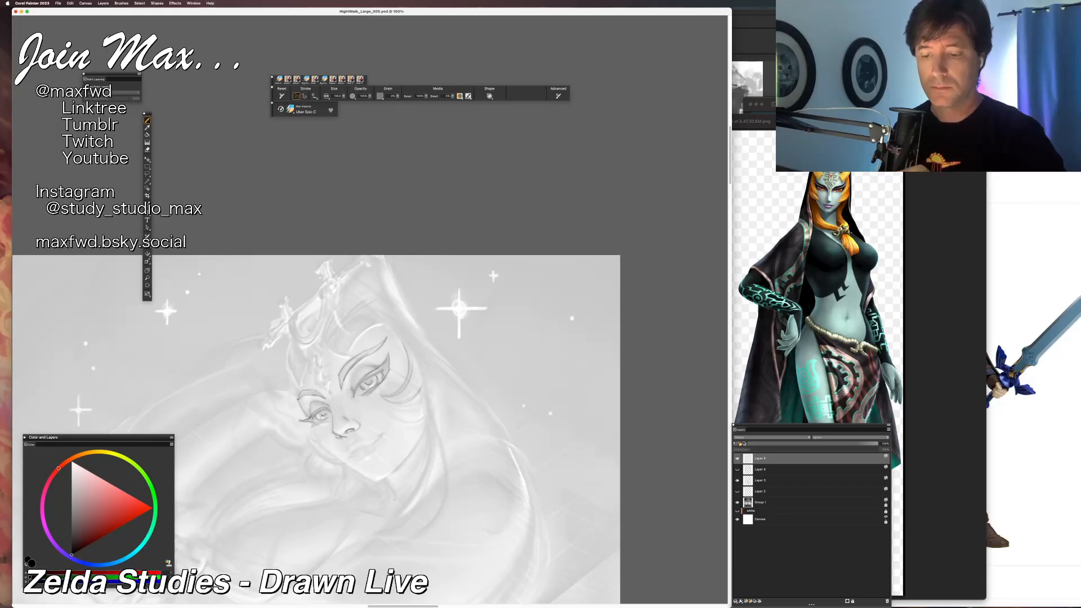
Refine the outer corner of the larger eye and the winged marking above it, alternating between brush and eraser.
{"action": "left_click_drag", "start_coordinate": [394, 352], "coordinate": [388, 341]}
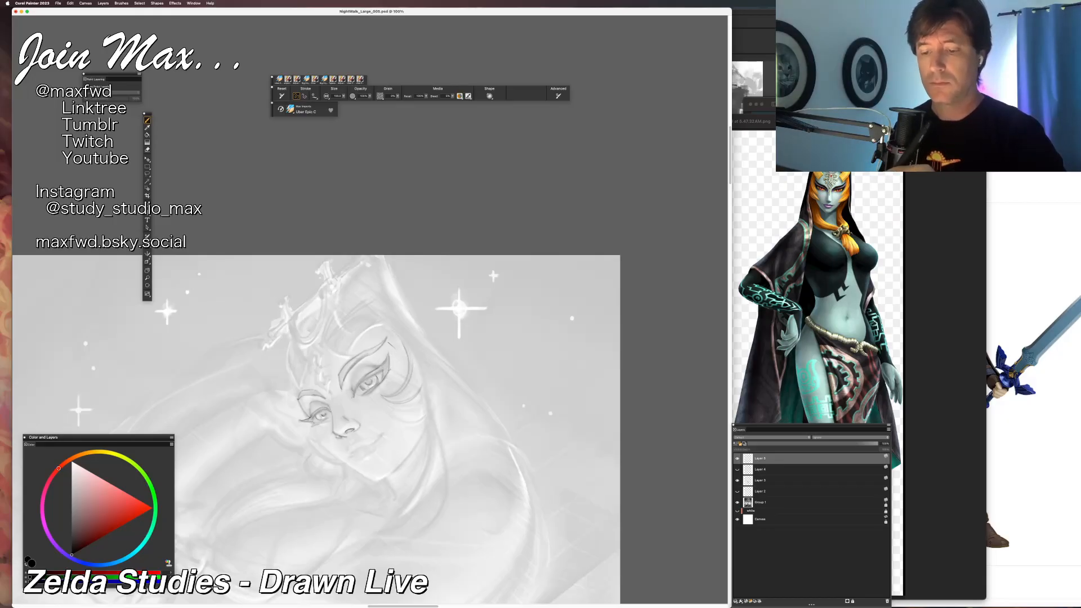
{"action": "key", "text": "n"}
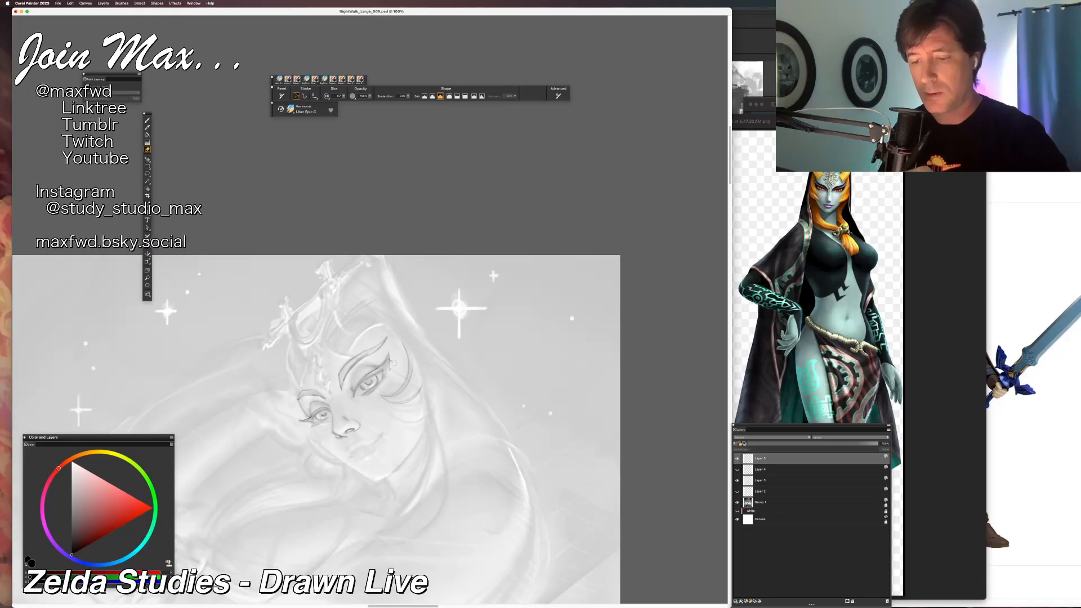
{"action": "key", "text": "b"}
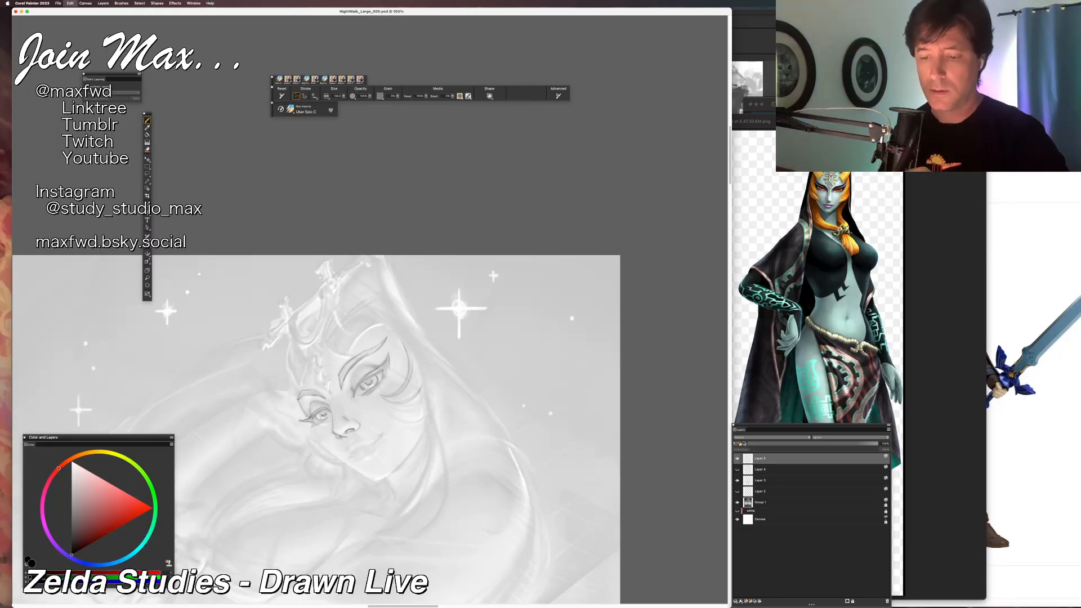
{"action": "left_click_drag", "start_coordinate": [389, 369], "coordinate": [379, 386]}
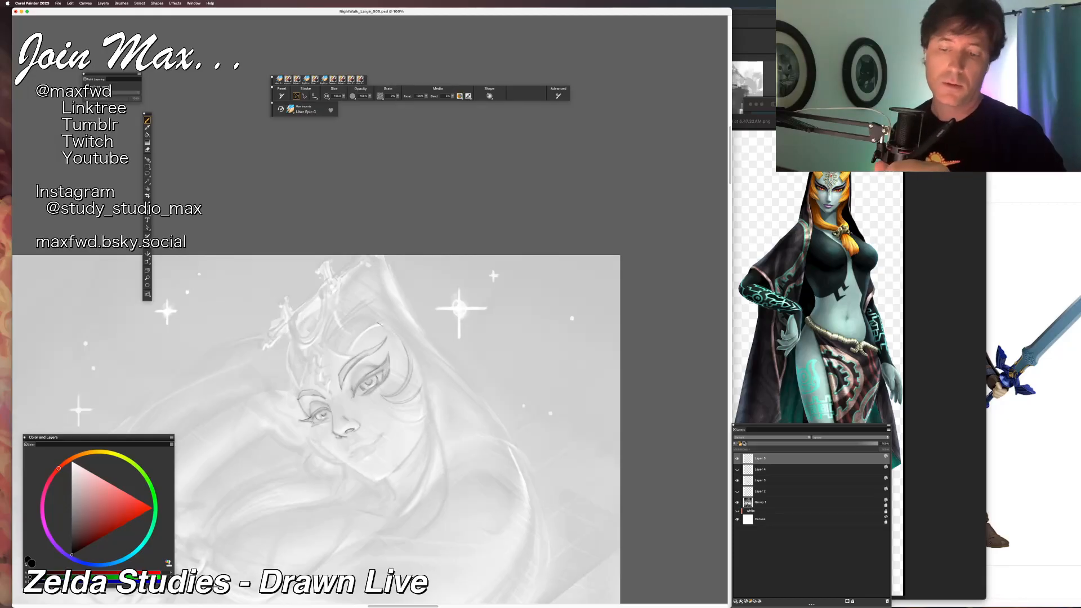
{"action": "left_click_drag", "start_coordinate": [390, 354], "coordinate": [387, 373]}
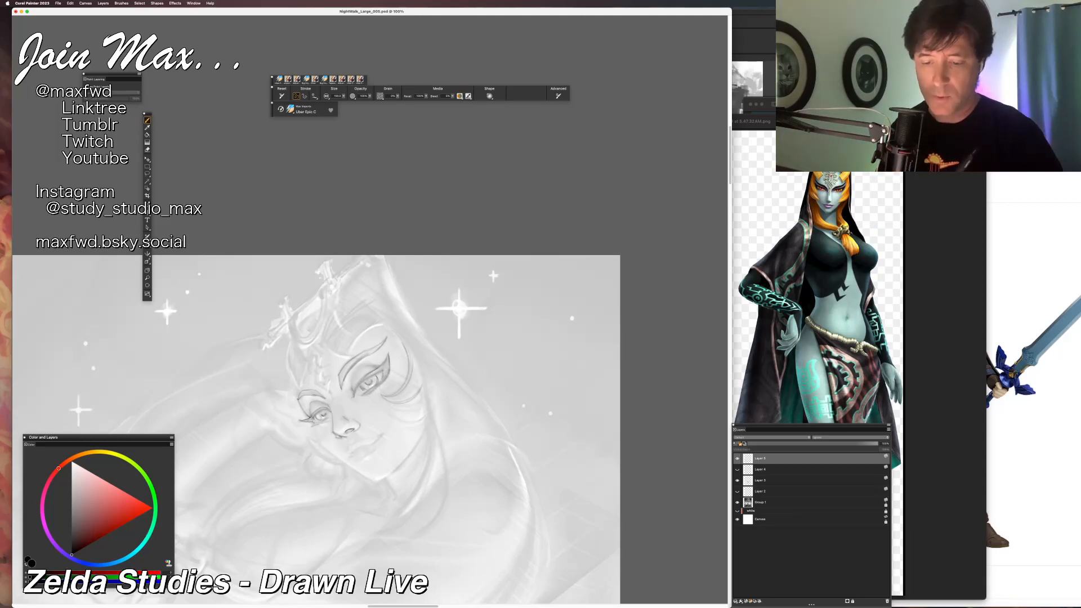
{"action": "key", "text": "super+minus"}
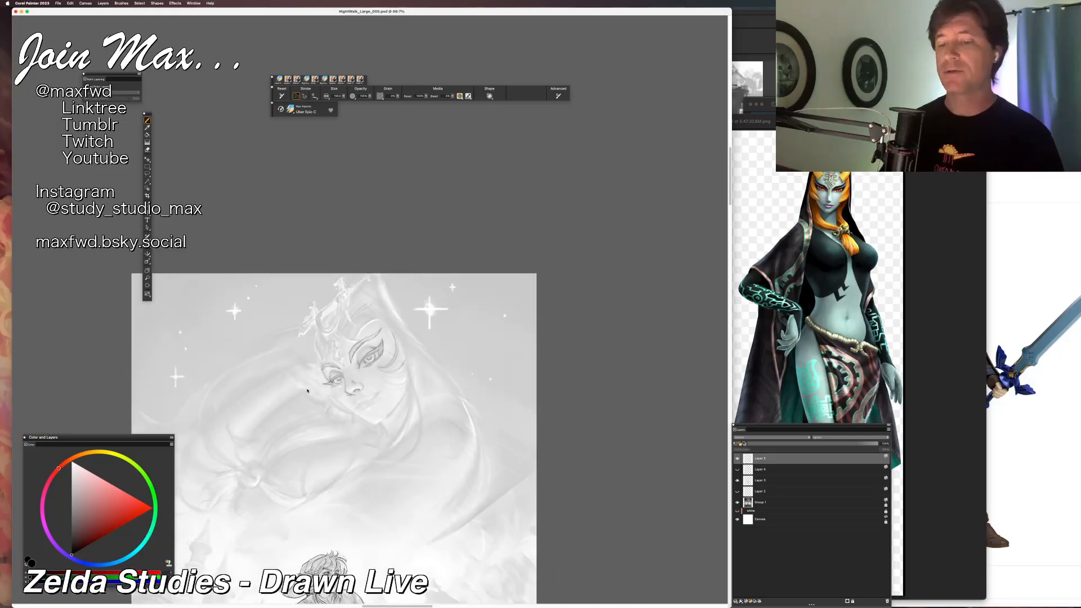
{"action": "key", "text": "super+equal"}
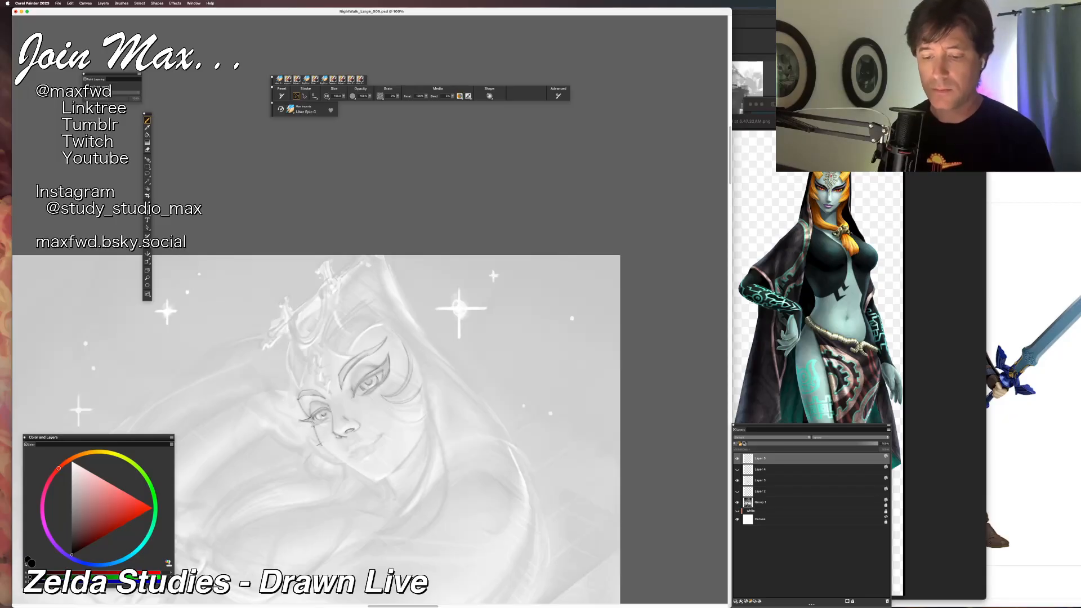
Draw the contour of the far cheek and jaw down to the chin.
{"action": "left_click_drag", "start_coordinate": [327, 452], "coordinate": [357, 475]}
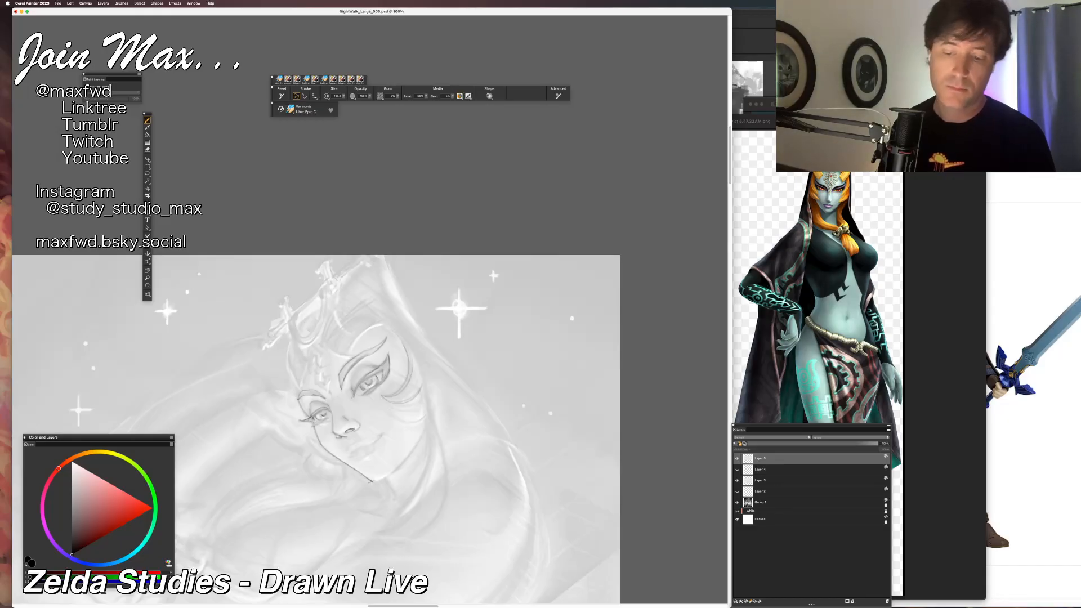
{"action": "key", "text": "super+minus"}
{"action": "key", "text": "super+minus"}
{"action": "key", "text": "super+equal"}
{"action": "key", "text": "super+equal"}
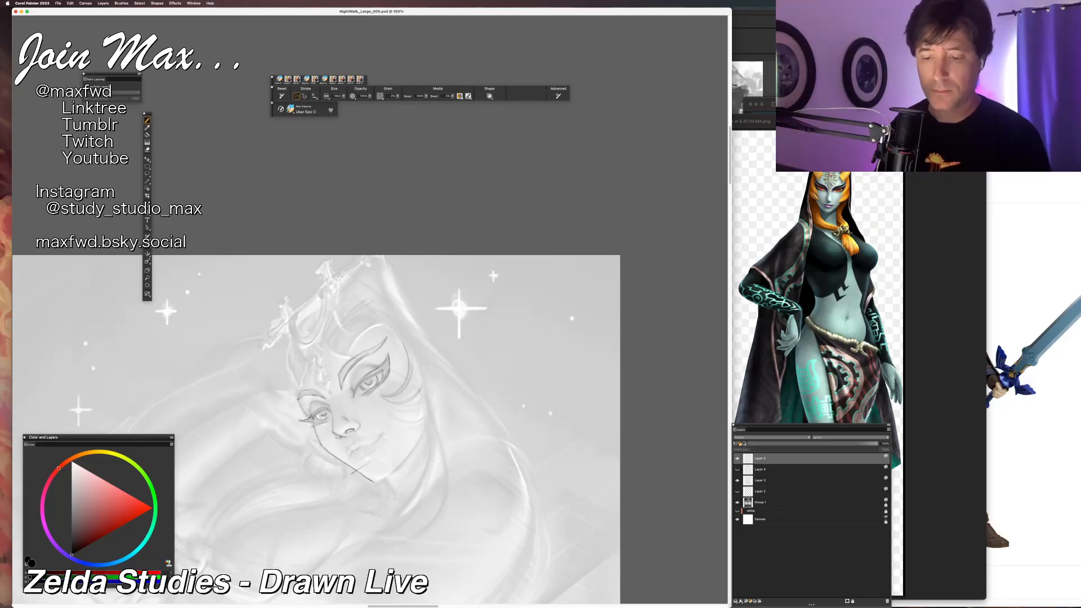
{"action": "key", "text": "super+minus"}
{"action": "key", "text": "super+minus"}
{"action": "key", "text": "super+minus"}
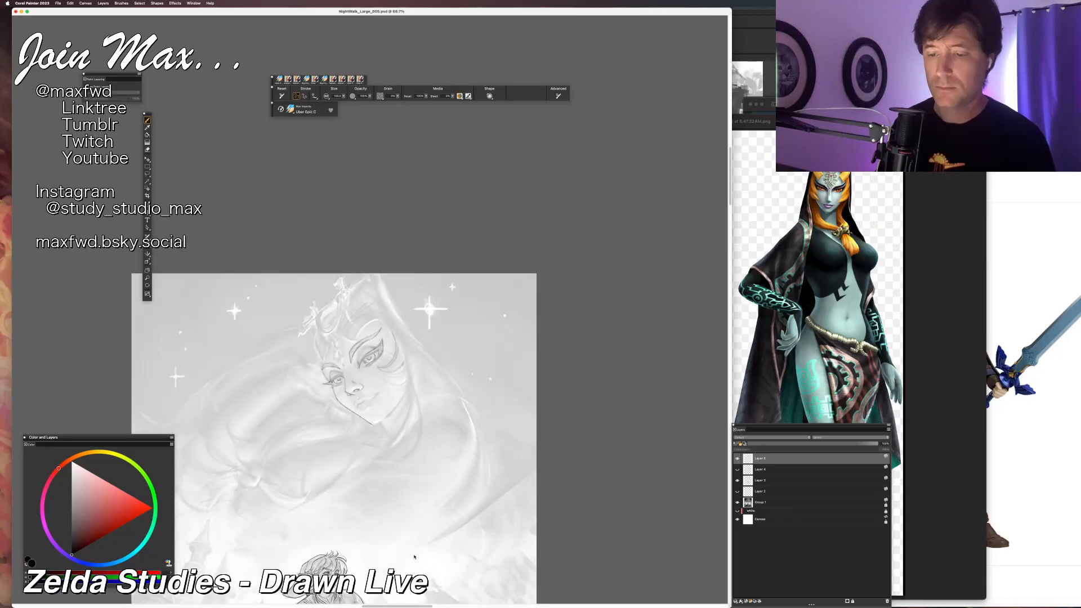
Draw the lips and the corner of the mouth, undoing an unwanted stroke.
{"action": "key", "text": "super+equal"}
{"action": "key", "text": "super+equal"}
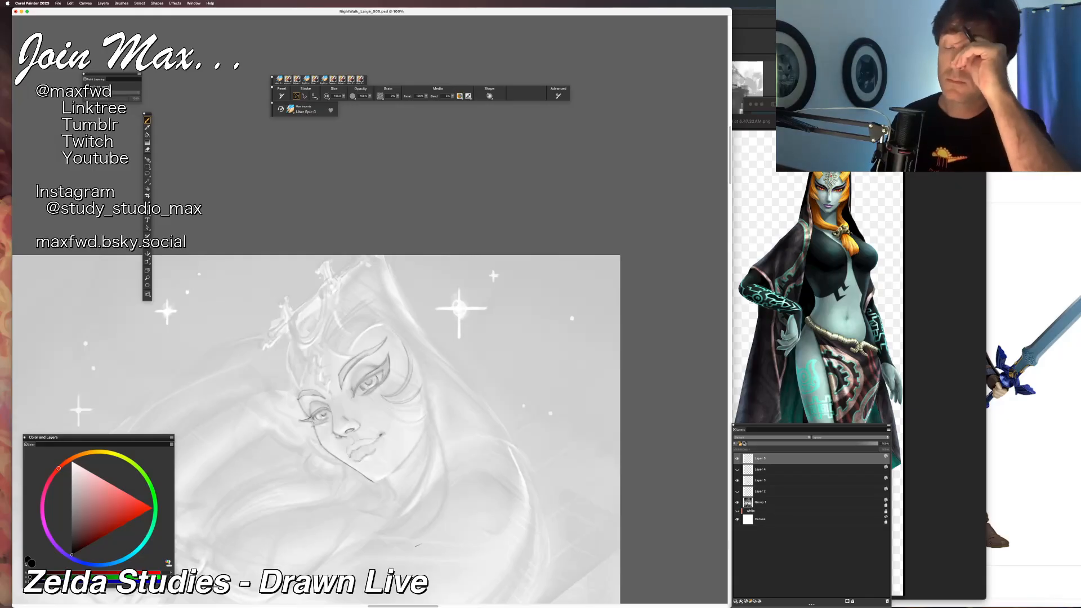
{"action": "key", "text": "super+minus"}
{"action": "key", "text": "super+minus"}
{"action": "key", "text": "super+minus"}
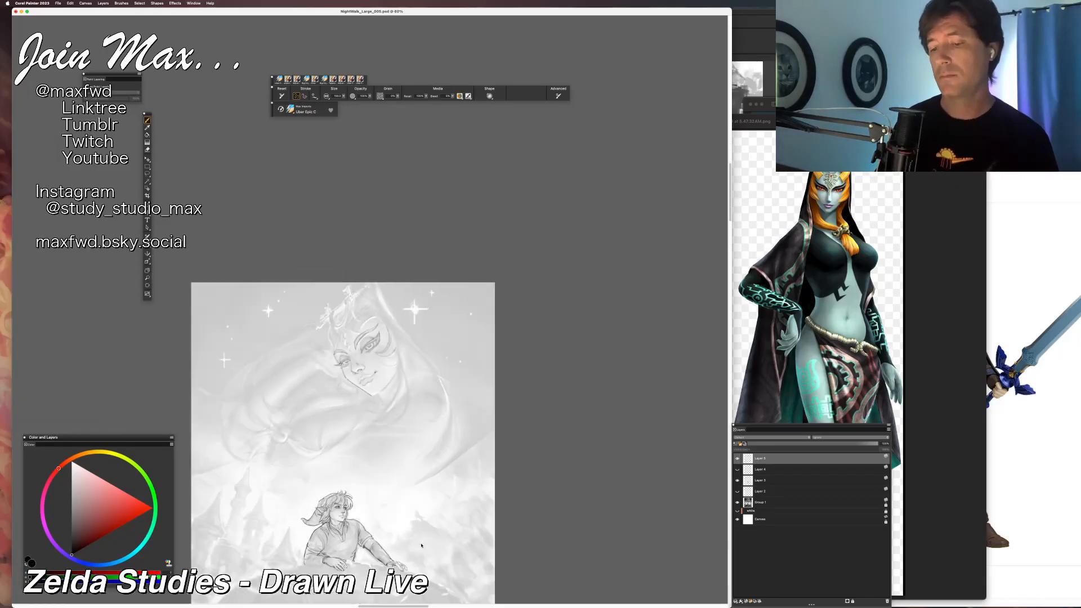
{"action": "key", "text": "super+equal"}
{"action": "key", "text": "super+equal"}
{"action": "key", "text": "super+equal"}
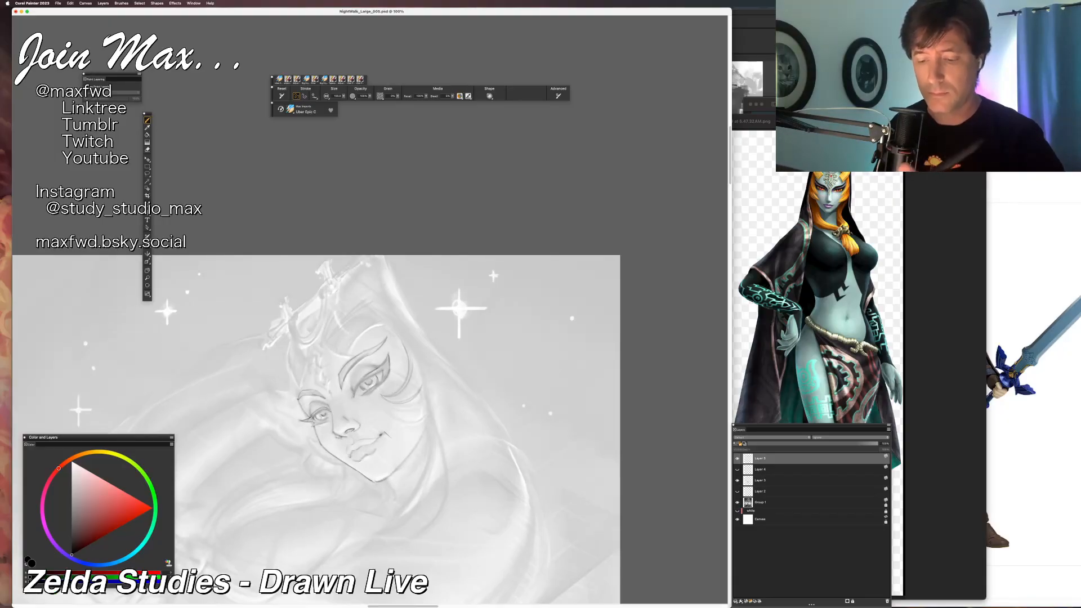
{"action": "key", "text": "super+z"}
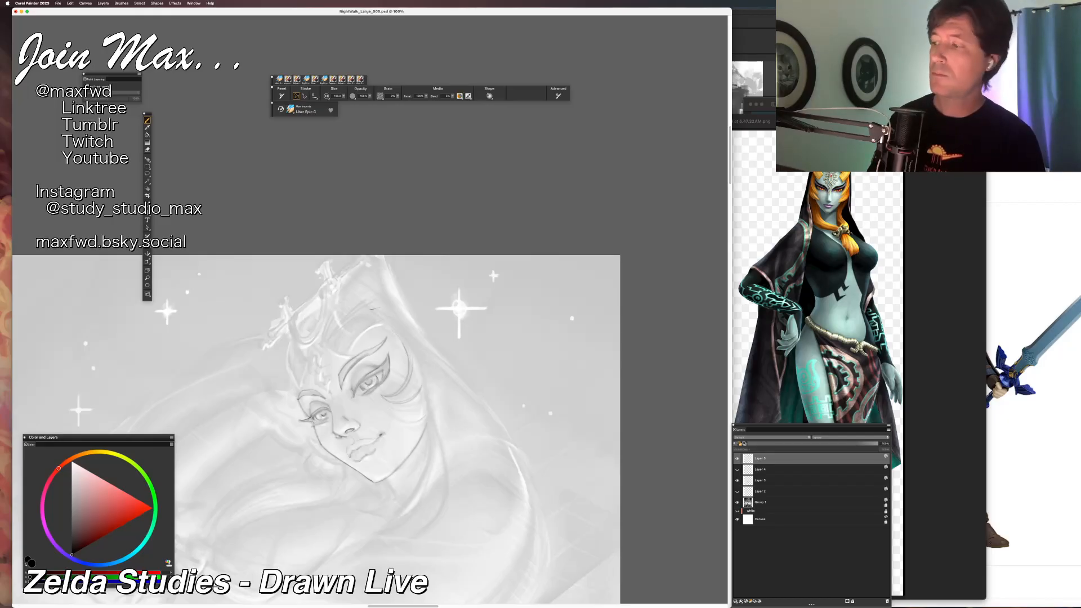
Draw the inner curve of the headdress ornament and the rounded contour of its ear-like shape, undoing unwanted strokes.
{"action": "left_click_drag", "start_coordinate": [382, 322], "coordinate": [403, 386]}
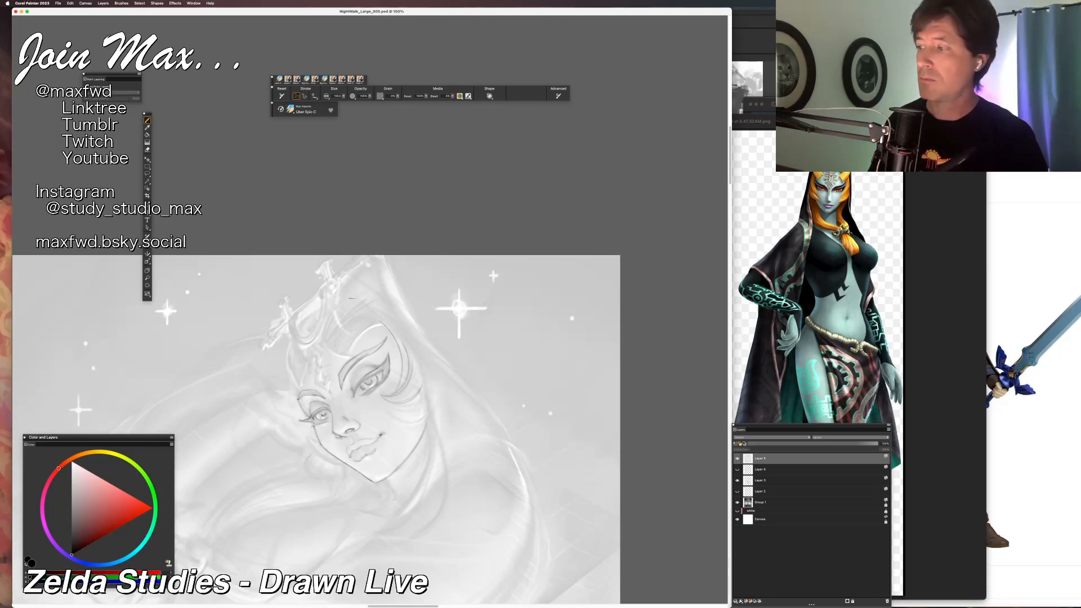
{"action": "key", "text": "super+z"}
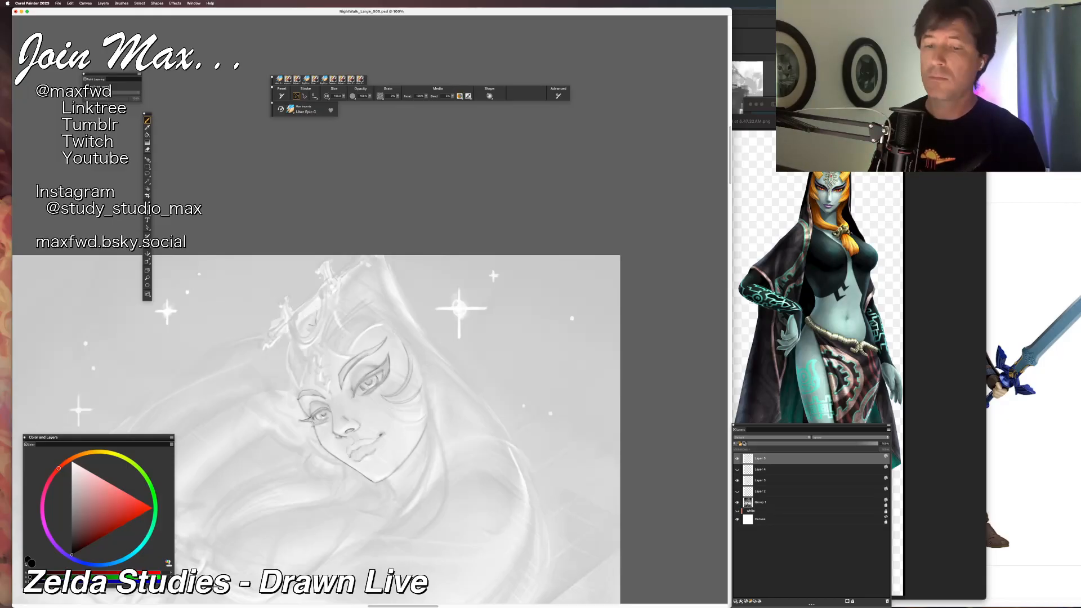
{"action": "left_click_drag", "start_coordinate": [315, 311], "coordinate": [313, 322]}
{"action": "key", "text": "super+z"}
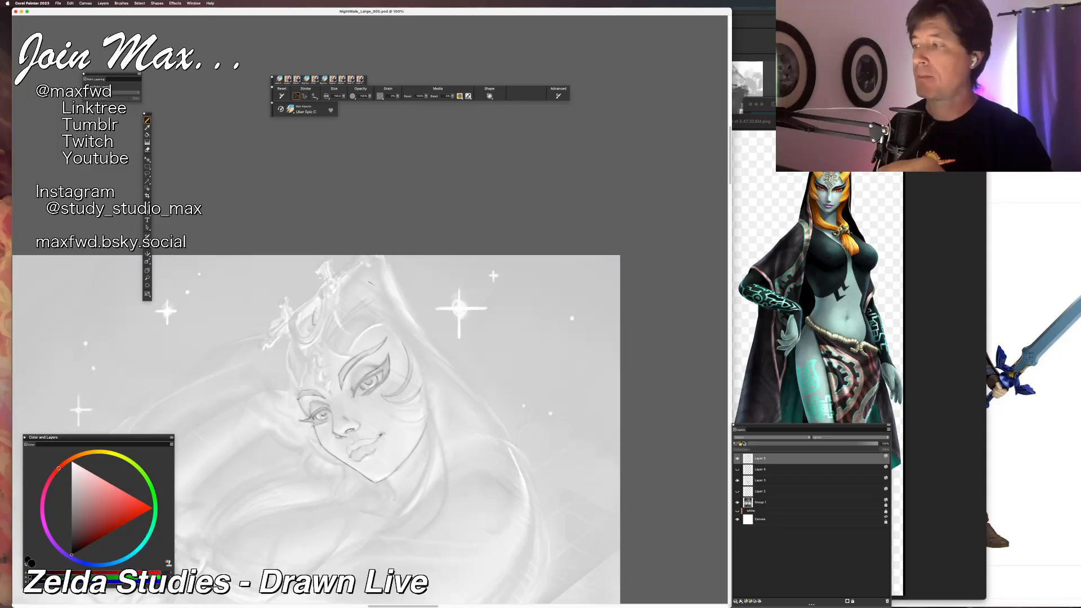
{"action": "mouse_move", "coordinate": [359, 273]}
{"action": "left_mouse_down"}
{"action": "mouse_move", "coordinate": [351, 304]}
{"action": "mouse_move", "coordinate": [379, 281]}
{"action": "left_mouse_up"}
{"action": "key", "text": "super+z"}
{"action": "key", "text": "super+minus"}
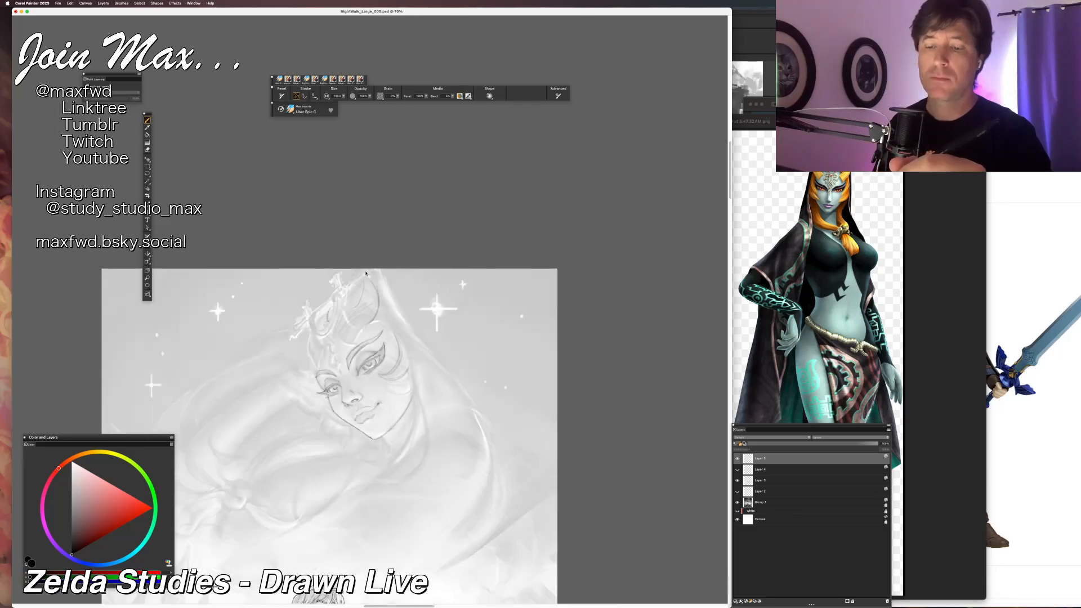
{"action": "key", "text": "super+equal"}
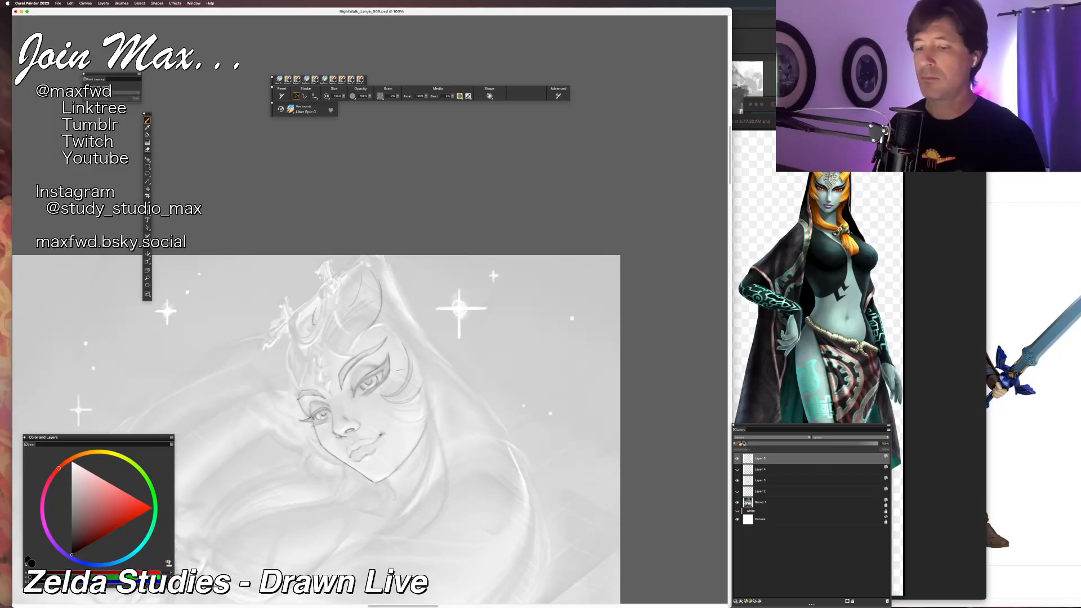
Undo the latest strokes beside the larger eye and draw a long curved line from the forehead down the temple.
{"action": "mouse_move", "coordinate": [406, 370]}
{"action": "left_mouse_down"}
{"action": "mouse_move", "coordinate": [374, 331]}
{"action": "mouse_move", "coordinate": [405, 356]}
{"action": "mouse_move", "coordinate": [394, 330]}
{"action": "mouse_move", "coordinate": [418, 366]}
{"action": "left_mouse_up"}
{"action": "key", "text": "super+z"}
{"action": "key", "text": "super+z"}
{"action": "key", "text": "super+z"}
{"action": "left_click_drag", "start_coordinate": [383, 326], "coordinate": [424, 377]}
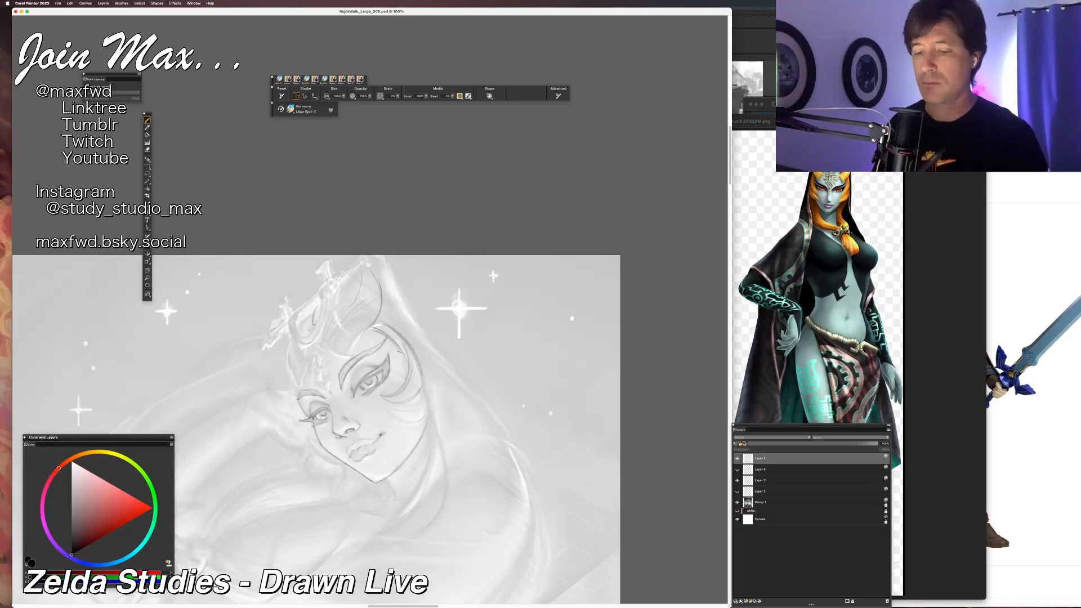
Review the whole composition and save the drawing.
{"action": "scroll", "coordinate": [403, 354], "scroll_direction": "down", "scroll_amount": 5}
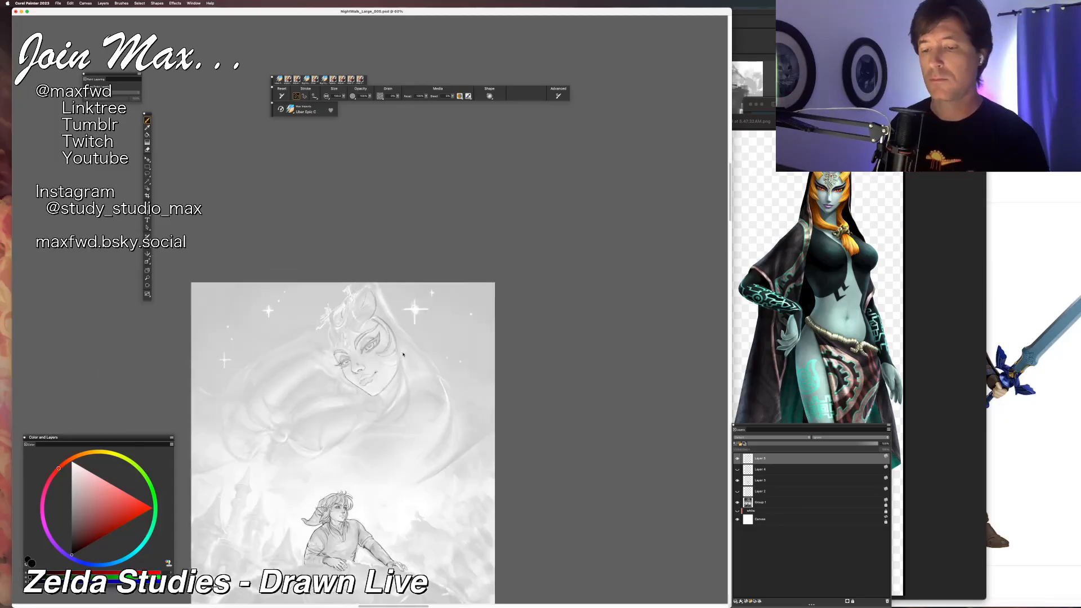
{"action": "scroll", "coordinate": [403, 354], "scroll_direction": "down", "scroll_amount": 2}
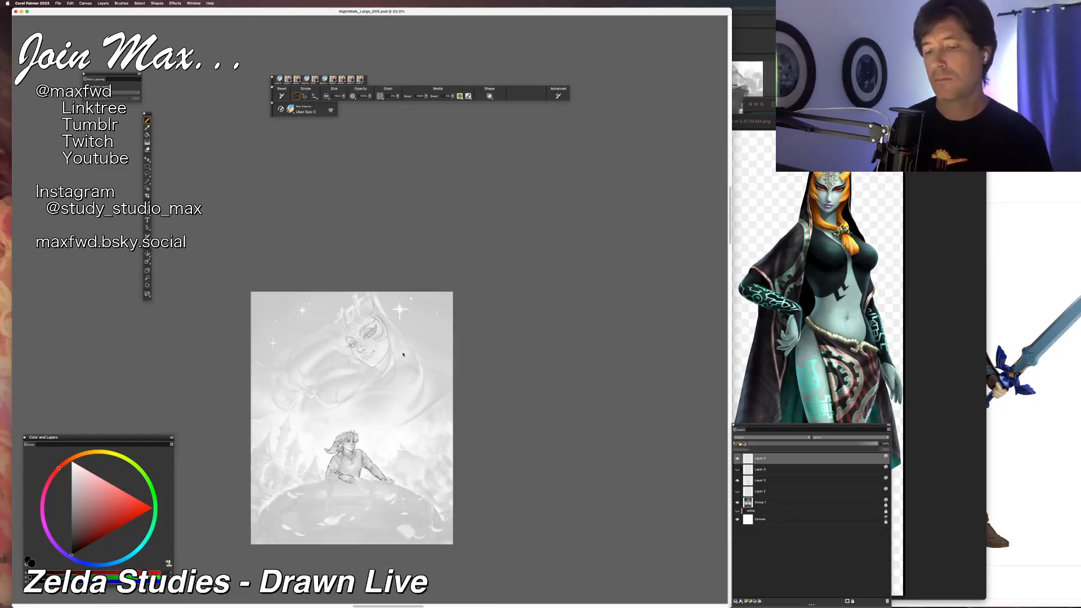
{"action": "scroll", "coordinate": [403, 354], "scroll_direction": "up", "scroll_amount": 4}
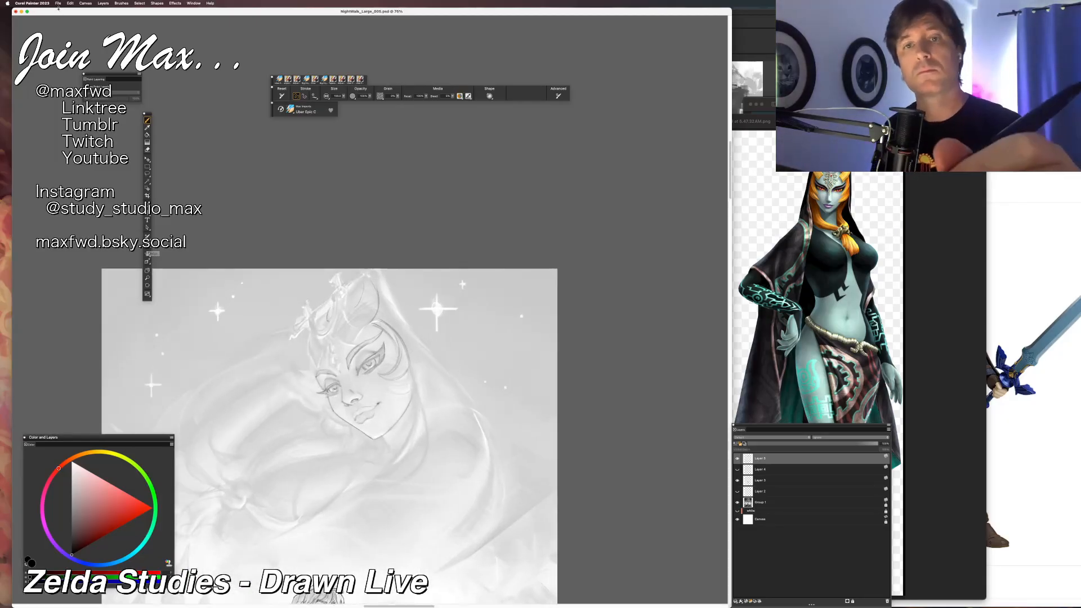
{"action": "left_click", "coordinate": [58, 3]}
{"action": "left_click", "coordinate": [68, 68]}
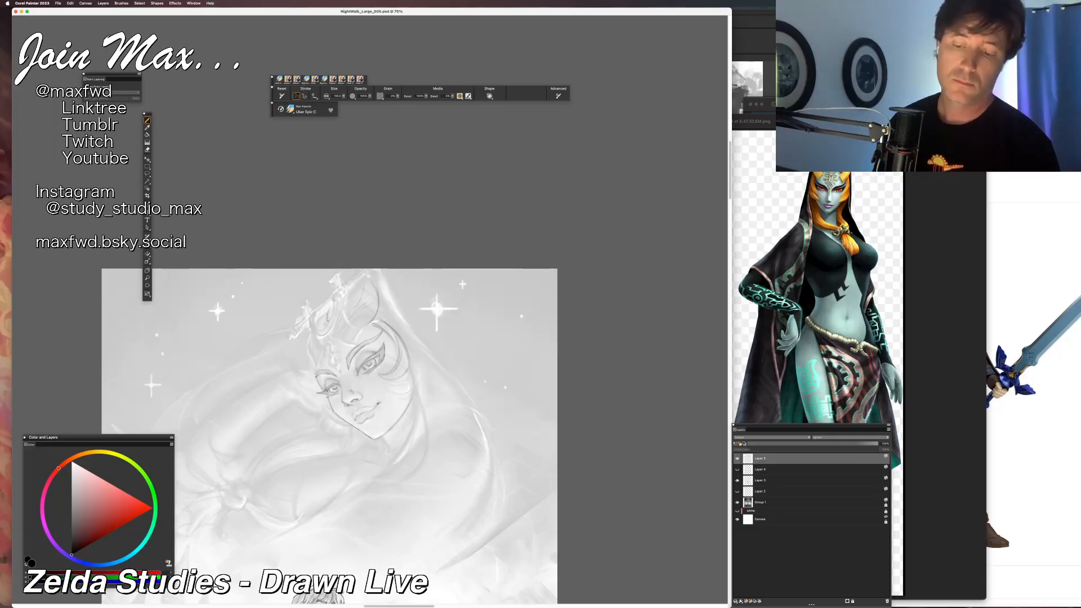
Refine the smaller eye's brow and the headdress edge on the forehead, alternating between brush and eraser.
{"action": "key", "text": "super+equal"}
{"action": "key", "text": "super+equal"}
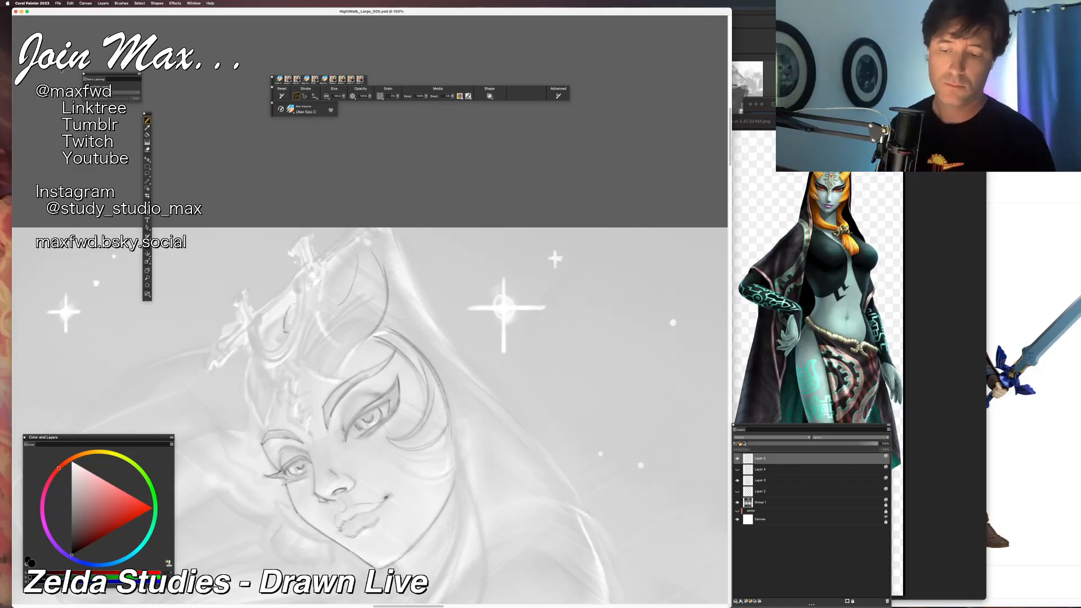
{"action": "key", "text": "n"}
{"action": "key", "text": "b"}
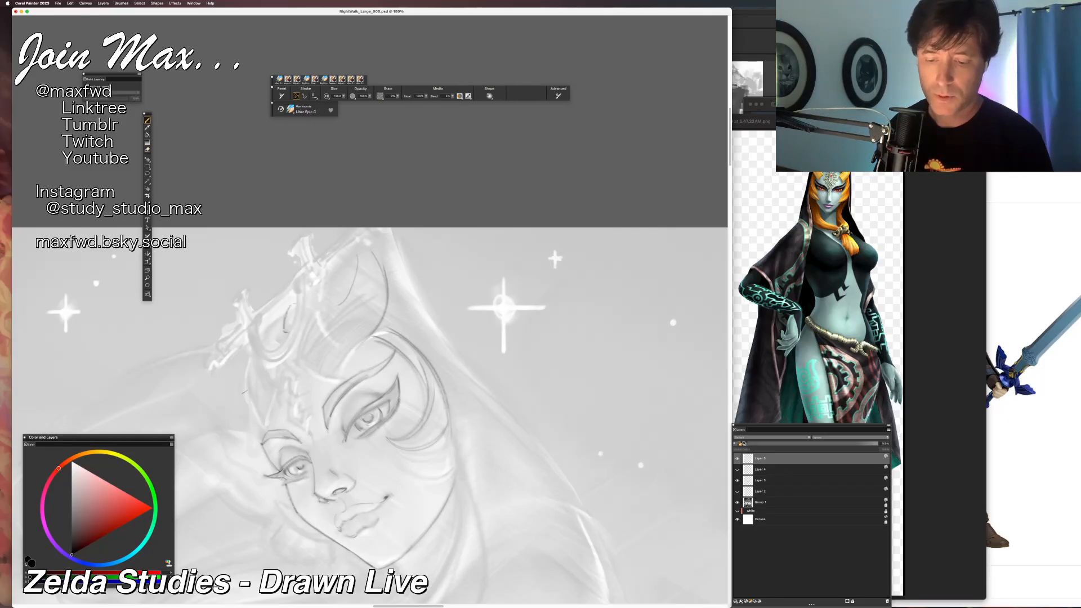
{"action": "key", "text": "n"}
{"action": "left_click_drag", "start_coordinate": [281, 439], "coordinate": [290, 438]}
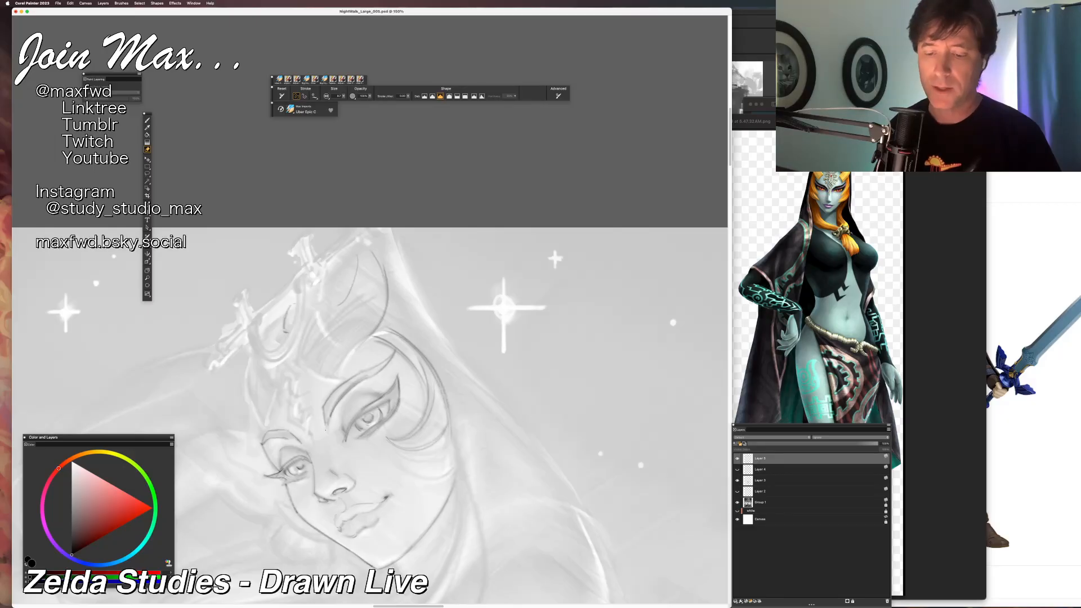
{"action": "key", "text": "b"}
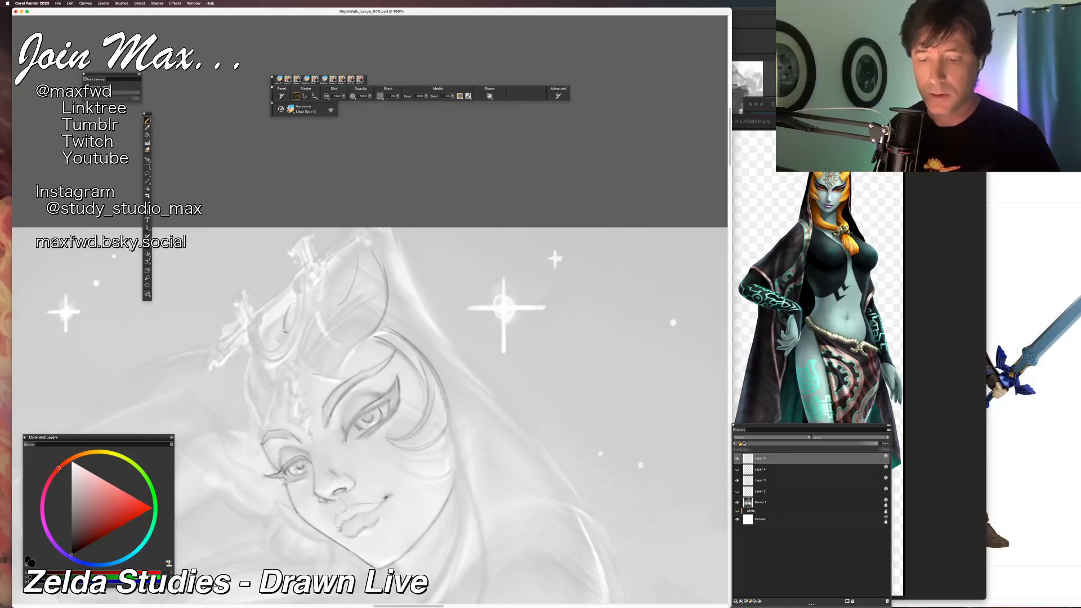
{"action": "key", "text": "e"}
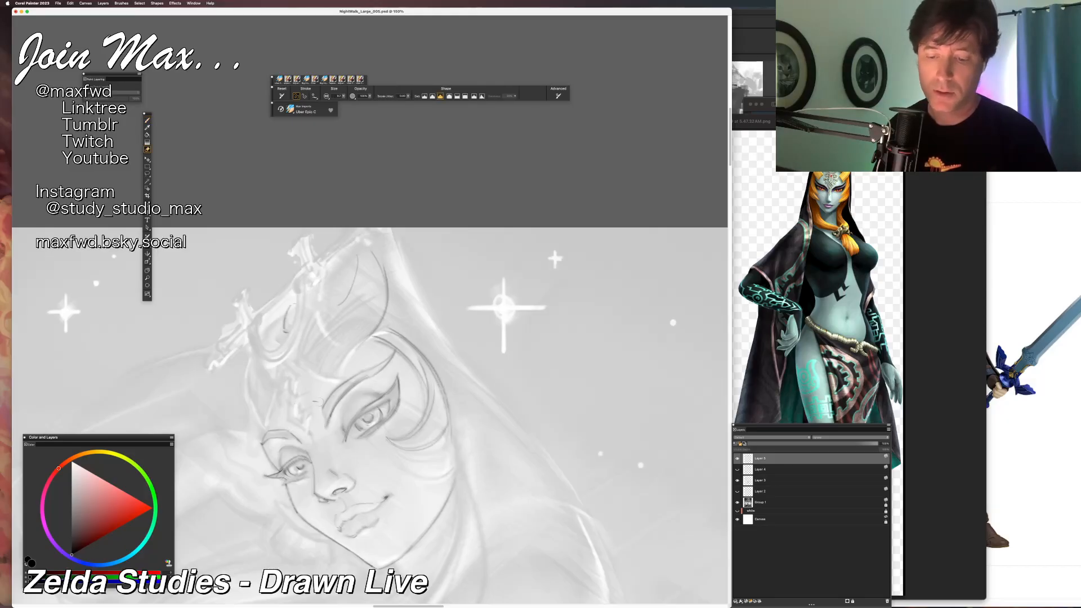
{"action": "key", "text": "b"}
{"action": "key", "text": "e"}
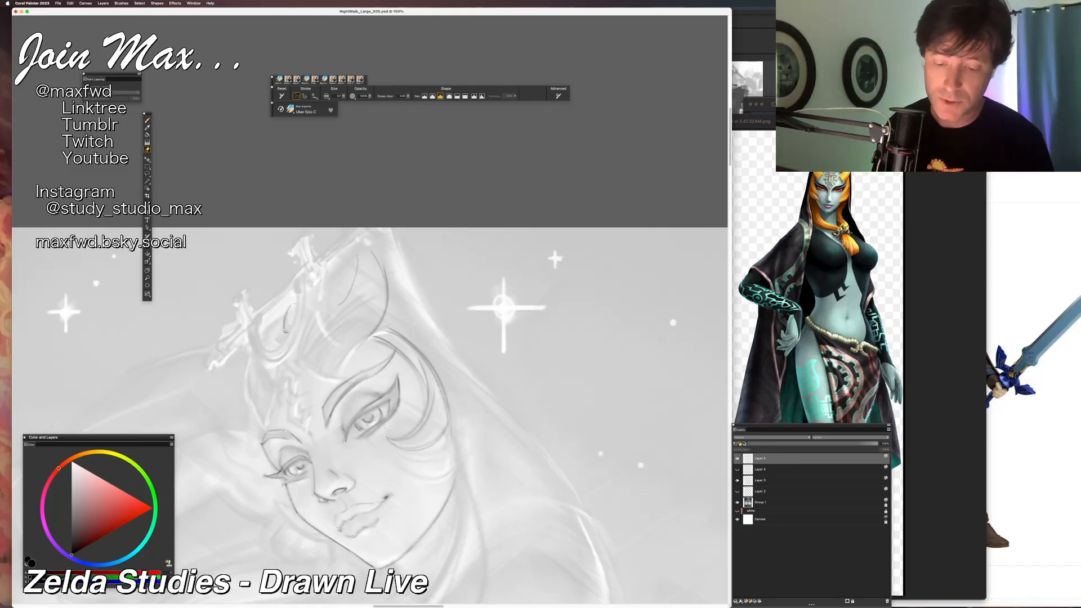
{"action": "key", "text": "b"}
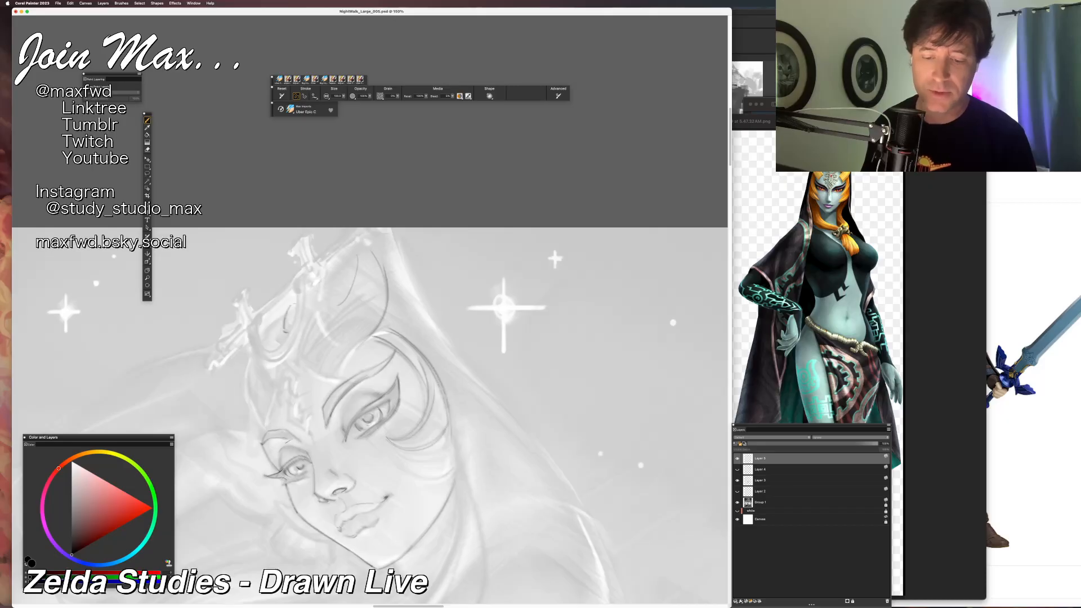
{"action": "left_click_drag", "start_coordinate": [247, 432], "coordinate": [259, 423]}
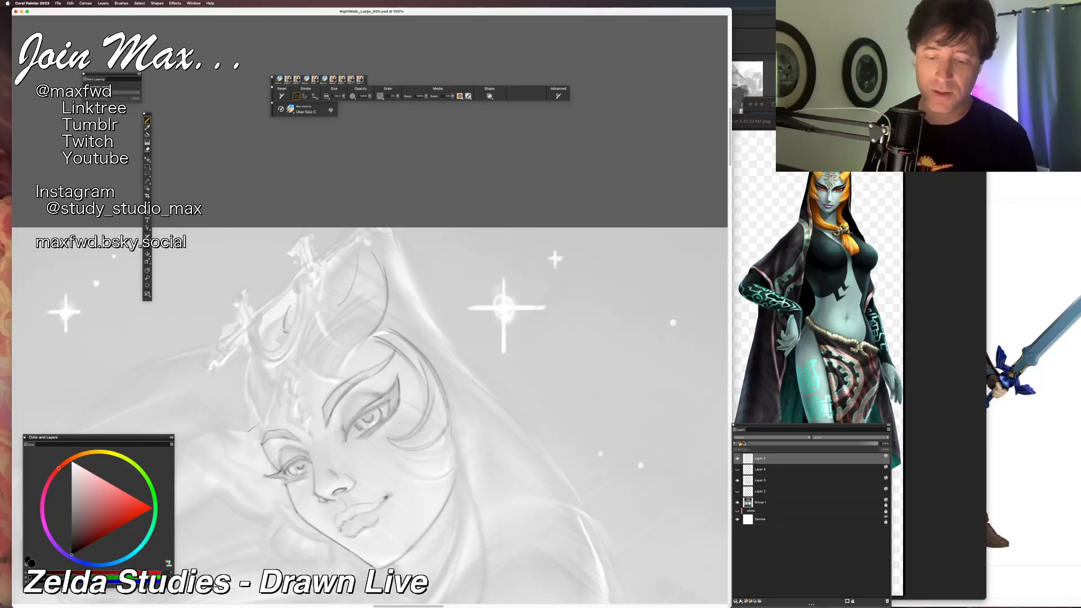
{"action": "key", "text": "super+z"}
{"action": "key", "text": "super+z"}
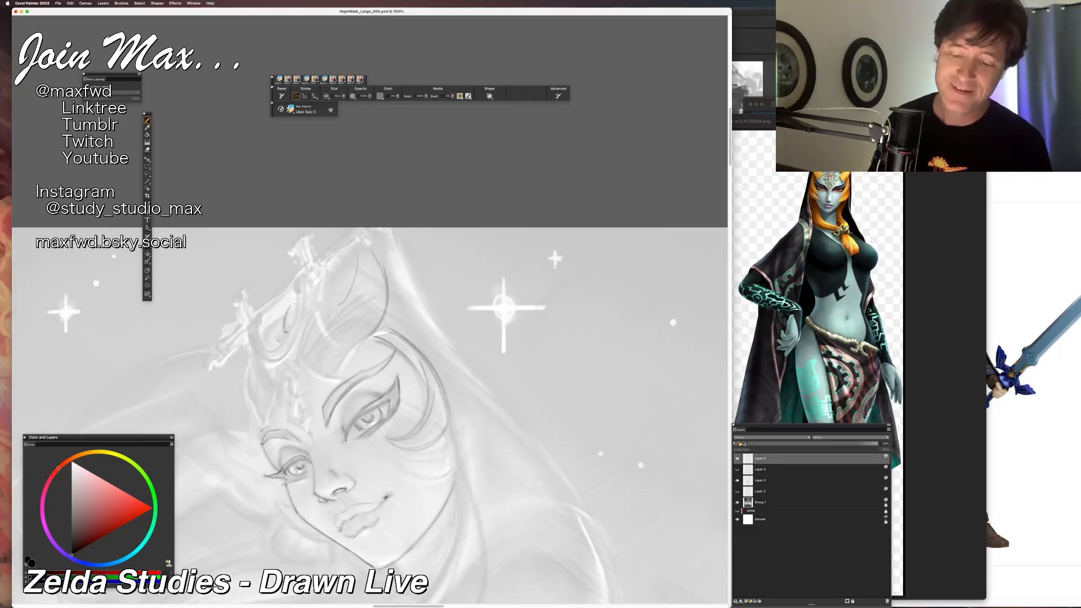
{"action": "key", "text": "super+equal"}
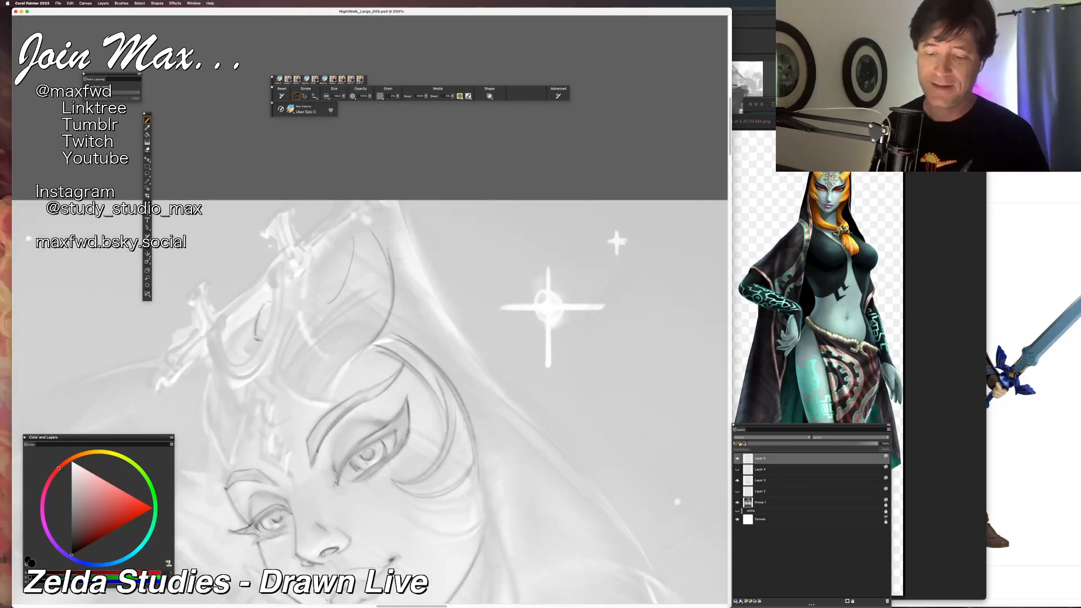
{"action": "key", "text": "super+z"}
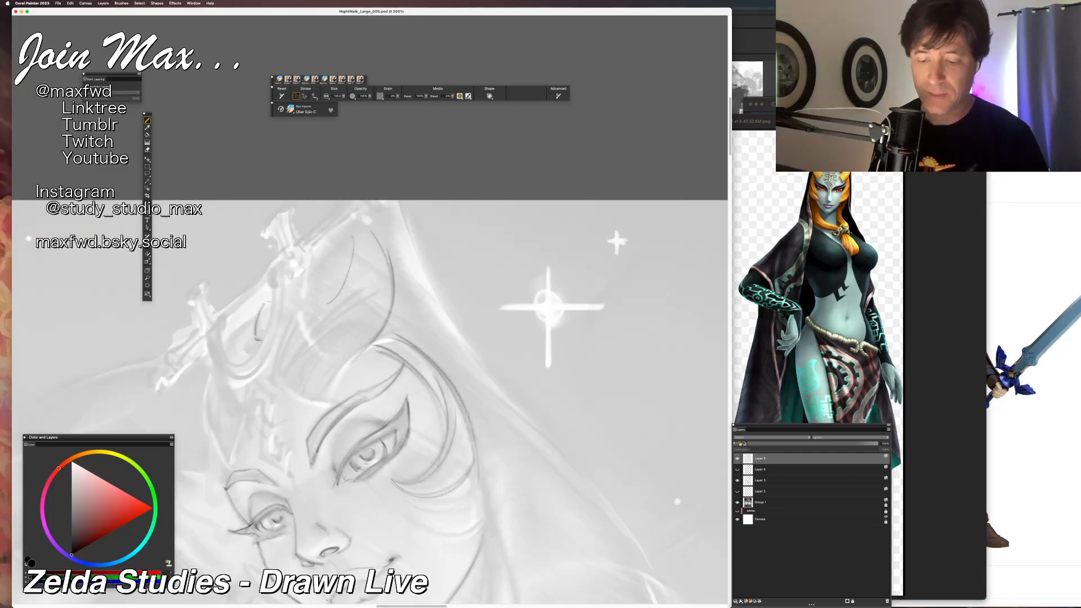
{"action": "key", "text": "super+minus"}
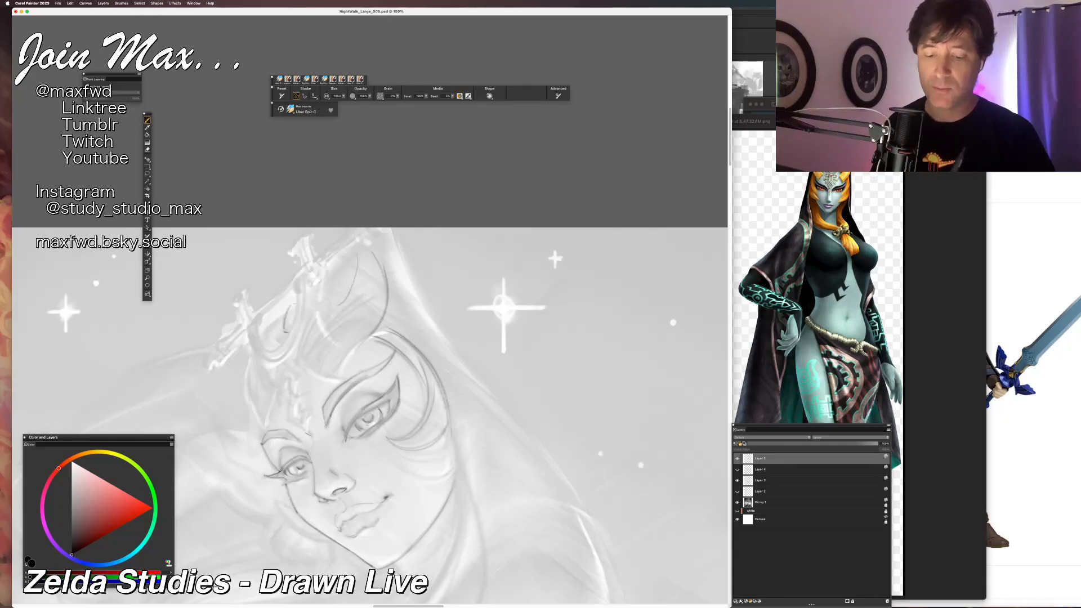
Touch up the smaller eye's iris and the lower lid of the larger eye with short brush strokes.
{"action": "left_click_drag", "start_coordinate": [298, 476], "coordinate": [311, 471]}
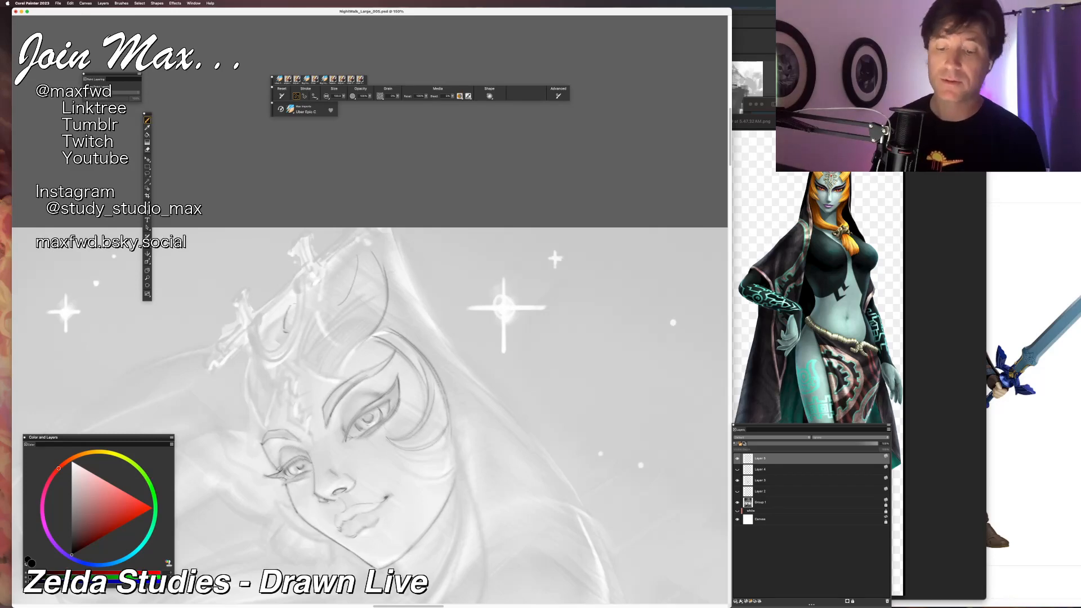
{"action": "key", "text": "super+minus"}
{"action": "key", "text": "super+minus"}
{"action": "key", "text": "super+plus"}
{"action": "key", "text": "super+plus"}
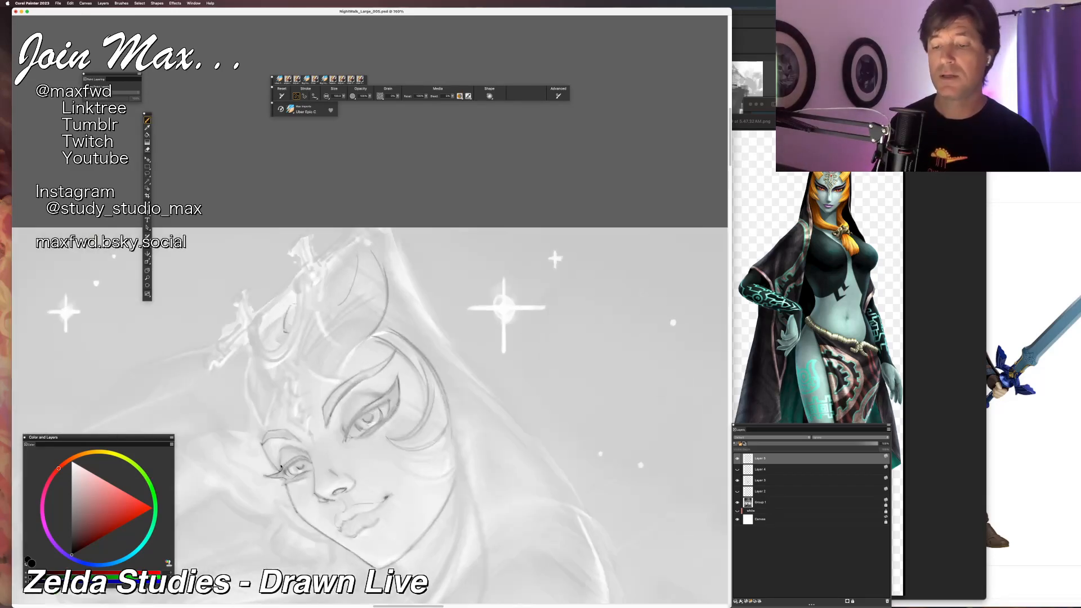
{"action": "left_click_drag", "start_coordinate": [380, 431], "coordinate": [389, 421]}
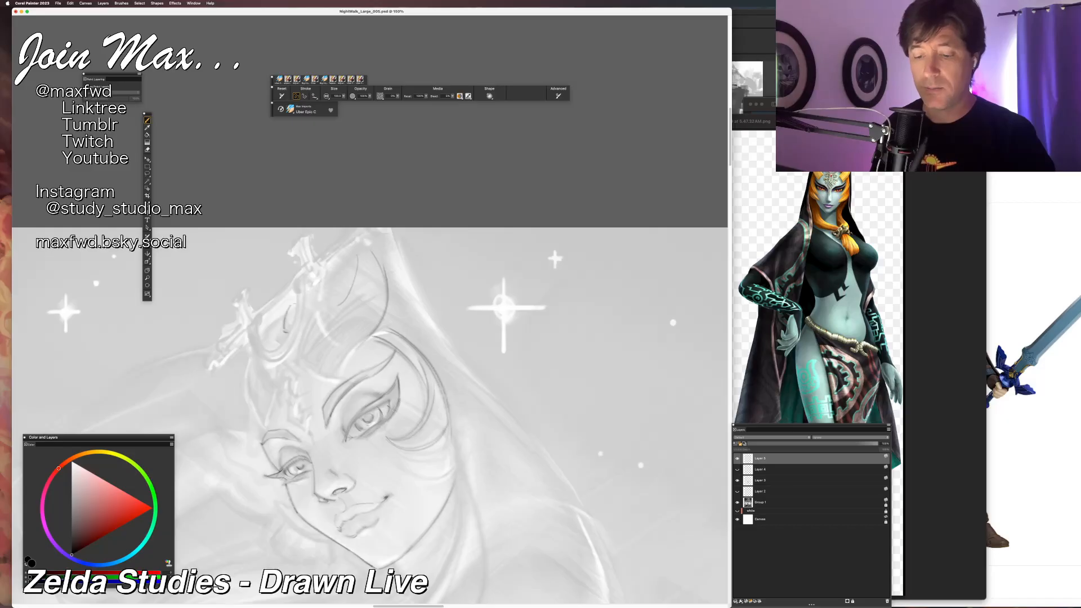
{"action": "left_click_drag", "start_coordinate": [505, 463], "coordinate": [426, 455]}
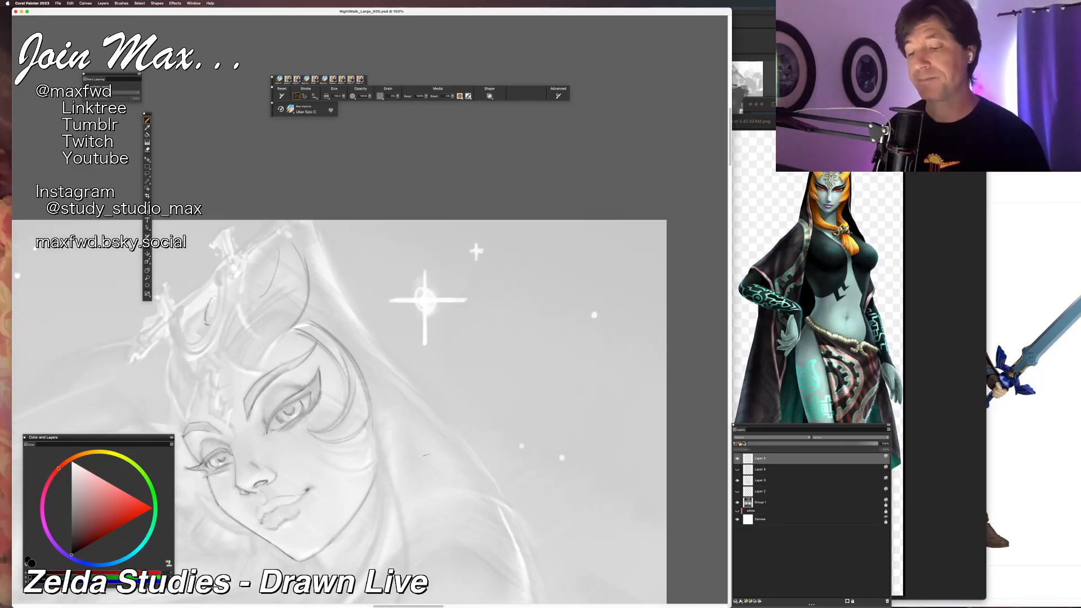
{"action": "mouse_move", "coordinate": [479, 305]}
{"action": "left_mouse_down"}
{"action": "mouse_move", "coordinate": [485, 412]}
{"action": "mouse_move", "coordinate": [483, 287]}
{"action": "mouse_move", "coordinate": [486, 456]}
{"action": "left_mouse_up"}
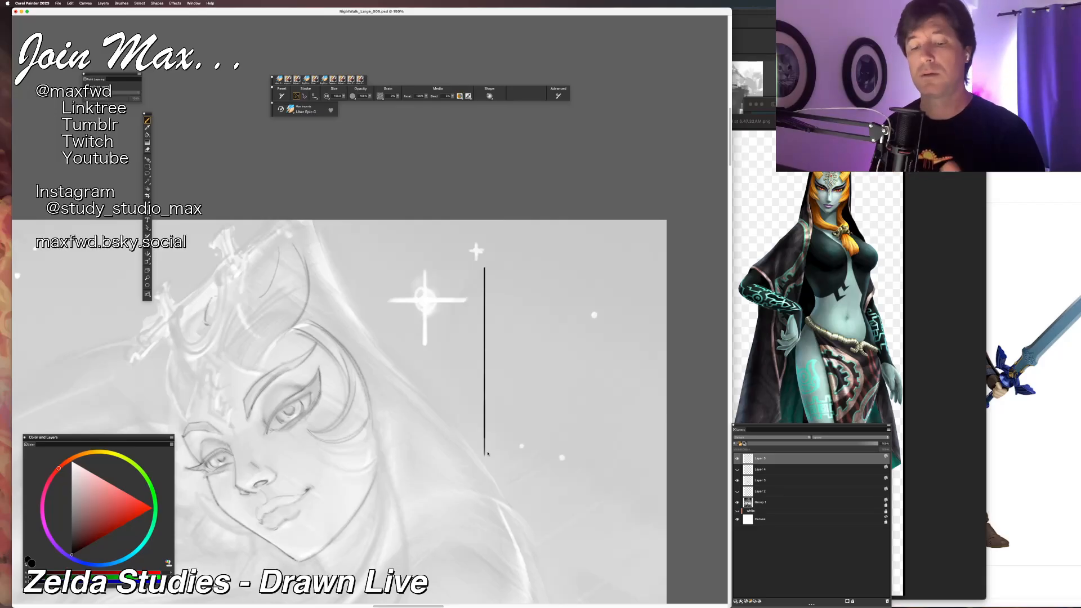
{"action": "left_click_drag", "start_coordinate": [513, 284], "coordinate": [514, 433]}
{"action": "mouse_move", "coordinate": [542, 257]}
{"action": "left_mouse_down"}
{"action": "mouse_move", "coordinate": [543, 418]}
{"action": "mouse_move", "coordinate": [542, 267]}
{"action": "left_mouse_up"}
{"action": "mouse_move", "coordinate": [617, 243]}
{"action": "left_mouse_down"}
{"action": "mouse_move", "coordinate": [589, 281]}
{"action": "mouse_move", "coordinate": [584, 419]}
{"action": "mouse_move", "coordinate": [543, 415]}
{"action": "mouse_move", "coordinate": [634, 365]}
{"action": "mouse_move", "coordinate": [613, 320]}
{"action": "mouse_move", "coordinate": [633, 357]}
{"action": "mouse_move", "coordinate": [632, 454]}
{"action": "mouse_move", "coordinate": [554, 502]}
{"action": "mouse_move", "coordinate": [452, 439]}
{"action": "mouse_move", "coordinate": [473, 355]}
{"action": "mouse_move", "coordinate": [411, 332]}
{"action": "mouse_move", "coordinate": [438, 371]}
{"action": "mouse_move", "coordinate": [489, 354]}
{"action": "mouse_move", "coordinate": [370, 369]}
{"action": "mouse_move", "coordinate": [383, 318]}
{"action": "mouse_move", "coordinate": [328, 268]}
{"action": "mouse_move", "coordinate": [282, 261]}
{"action": "left_mouse_up"}
{"action": "key", "text": "super+z"}
{"action": "key", "text": "super+z"}
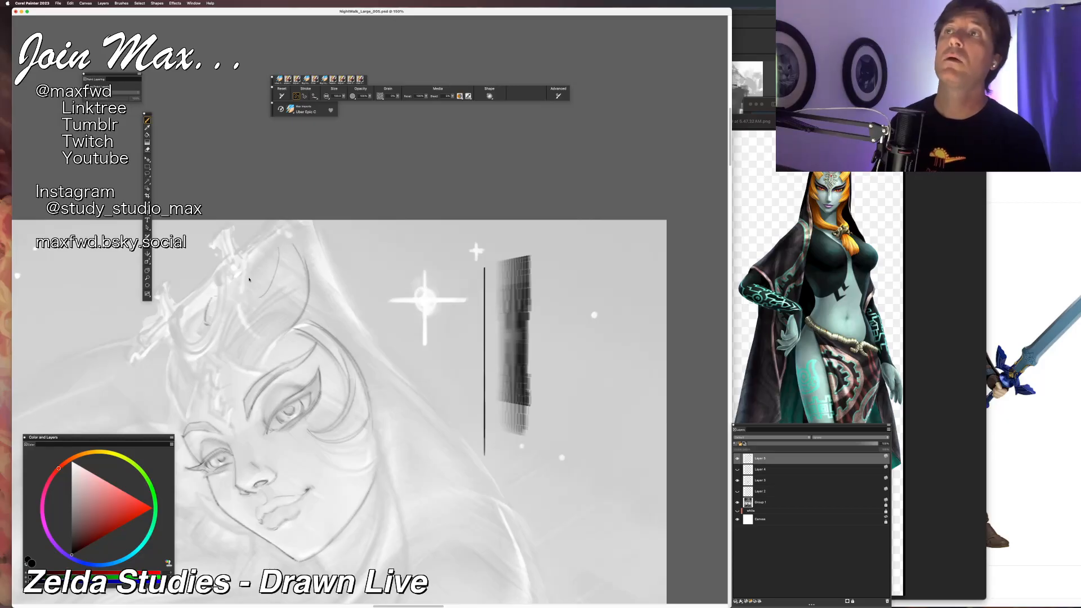
{"action": "key", "text": "super+z"}
{"action": "key", "text": "super+z"}
{"action": "left_click_drag", "start_coordinate": [480, 293], "coordinate": [496, 414]}
{"action": "mouse_move", "coordinate": [505, 318]}
{"action": "left_mouse_down"}
{"action": "mouse_move", "coordinate": [522, 345]}
{"action": "mouse_move", "coordinate": [537, 319]}
{"action": "mouse_move", "coordinate": [541, 335]}
{"action": "mouse_move", "coordinate": [476, 420]}
{"action": "mouse_move", "coordinate": [532, 335]}
{"action": "mouse_move", "coordinate": [485, 360]}
{"action": "mouse_move", "coordinate": [517, 412]}
{"action": "mouse_move", "coordinate": [393, 347]}
{"action": "mouse_move", "coordinate": [373, 355]}
{"action": "mouse_move", "coordinate": [408, 370]}
{"action": "mouse_move", "coordinate": [409, 358]}
{"action": "mouse_move", "coordinate": [459, 352]}
{"action": "mouse_move", "coordinate": [428, 377]}
{"action": "mouse_move", "coordinate": [476, 413]}
{"action": "mouse_move", "coordinate": [526, 385]}
{"action": "mouse_move", "coordinate": [557, 428]}
{"action": "left_mouse_up"}
{"action": "mouse_move", "coordinate": [552, 385]}
{"action": "left_mouse_down"}
{"action": "mouse_move", "coordinate": [545, 337]}
{"action": "mouse_move", "coordinate": [394, 383]}
{"action": "left_mouse_up"}
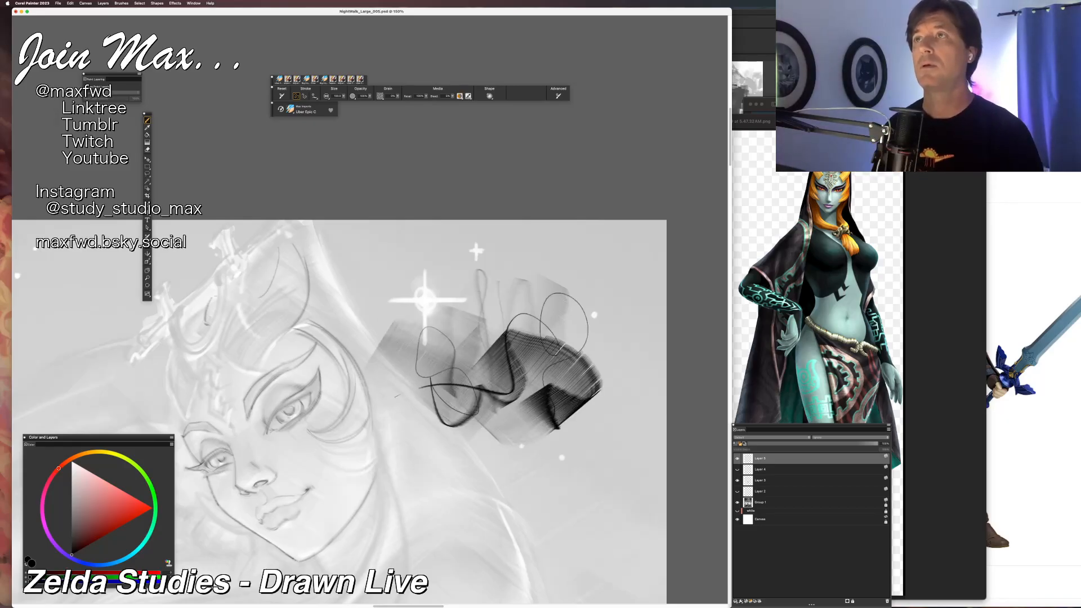
{"action": "key", "text": "super+z"}
{"action": "key", "text": "super+z"}
{"action": "key", "text": "super+z"}
{"action": "key", "text": "super+z"}
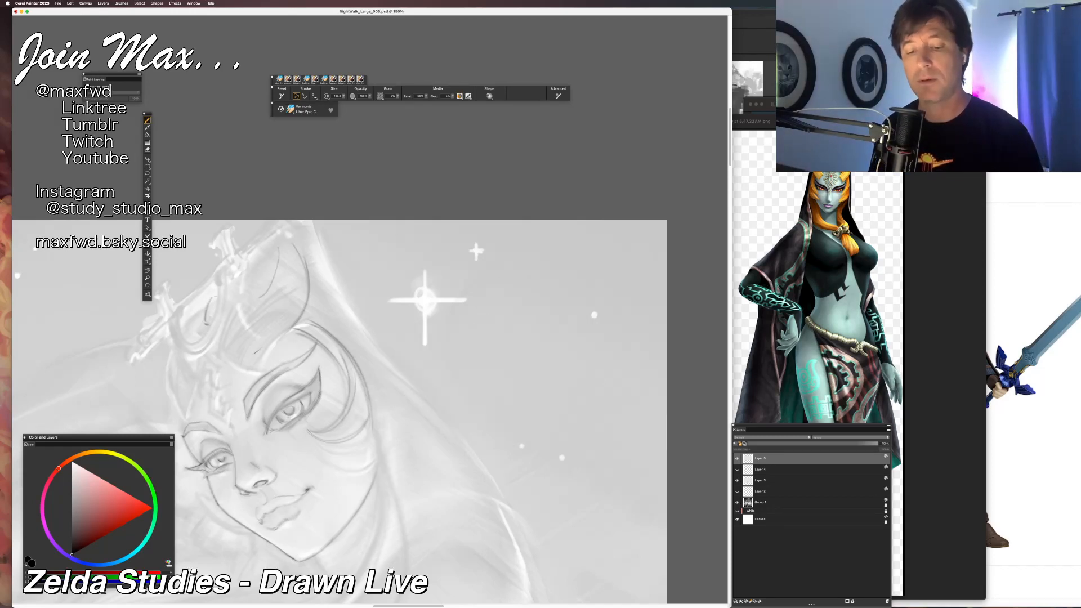
Draw the curved strands sweeping below the larger eye along the outer cheek, undoing unwanted strokes.
{"action": "left_click_drag", "start_coordinate": [360, 371], "coordinate": [418, 355]}
{"action": "left_click_drag", "start_coordinate": [373, 423], "coordinate": [423, 430]}
{"action": "left_click_drag", "start_coordinate": [400, 376], "coordinate": [420, 386]}
{"action": "left_click_drag", "start_coordinate": [381, 426], "coordinate": [428, 407]}
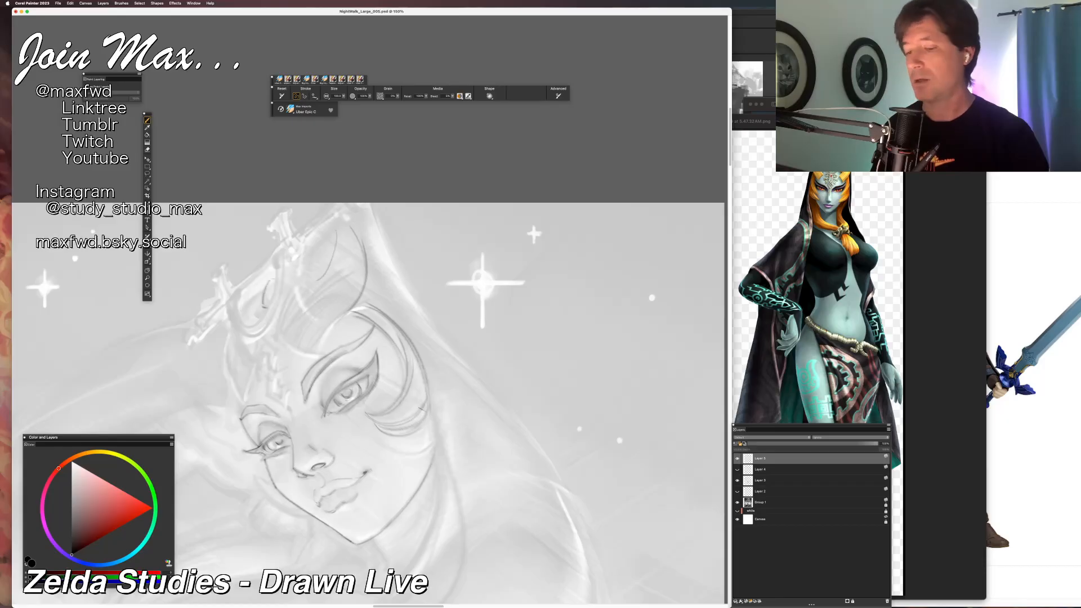
{"action": "mouse_move", "coordinate": [422, 421]}
{"action": "left_mouse_down"}
{"action": "mouse_move", "coordinate": [398, 439]}
{"action": "mouse_move", "coordinate": [418, 455]}
{"action": "left_mouse_up"}
{"action": "key", "text": "super+z"}
{"action": "key", "text": "super+z"}
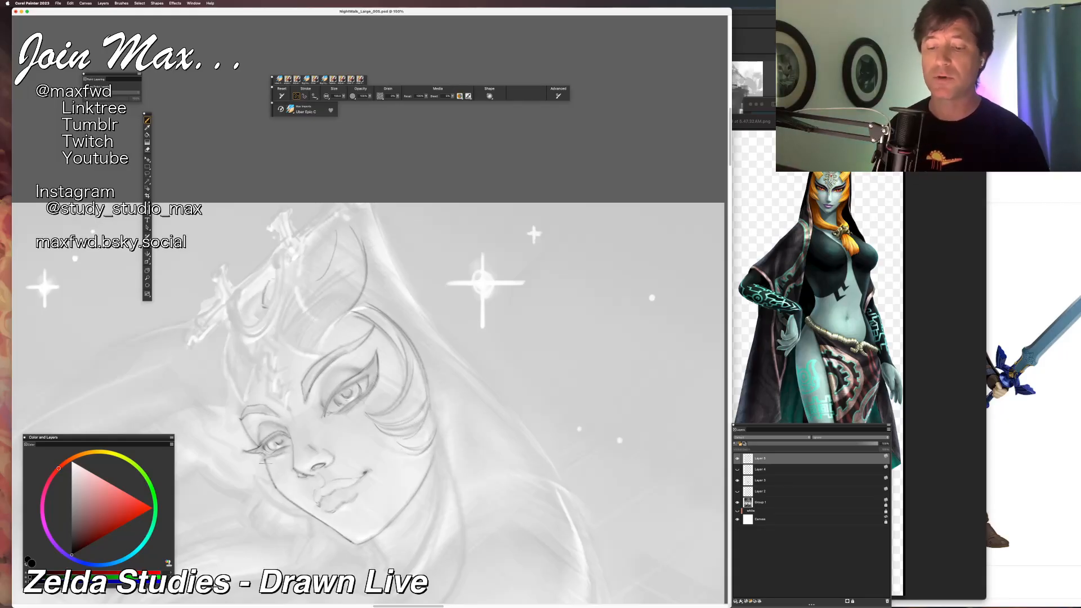
Draw matching curved strands outside the cheek below the smaller eye, undoing the strokes that miss.
{"action": "mouse_move", "coordinate": [268, 485]}
{"action": "left_mouse_down"}
{"action": "mouse_move", "coordinate": [251, 481]}
{"action": "mouse_move", "coordinate": [318, 526]}
{"action": "left_mouse_up"}
{"action": "key", "text": "super+z"}
{"action": "key", "text": "super+z"}
{"action": "key", "text": "super+z"}
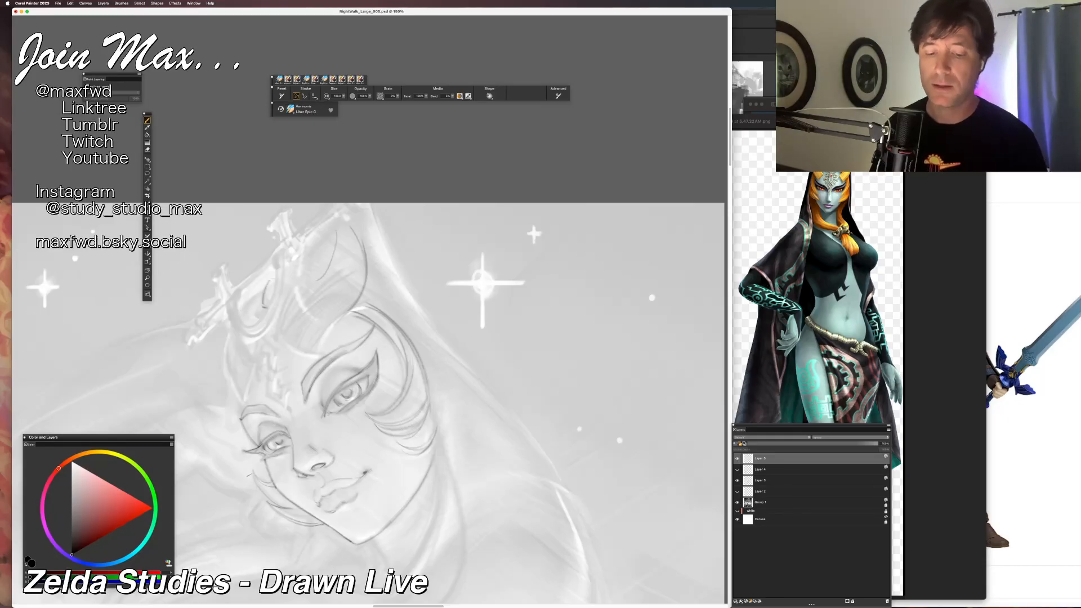
{"action": "key", "text": "super+z"}
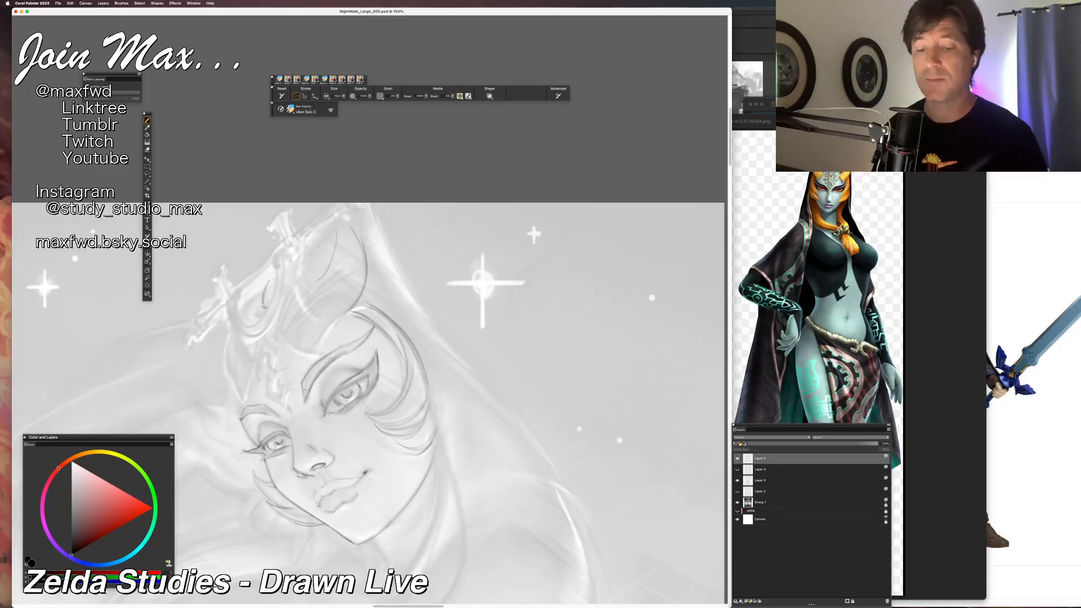
{"action": "mouse_move", "coordinate": [521, 329]}
{"action": "left_mouse_down"}
{"action": "mouse_move", "coordinate": [518, 356]}
{"action": "mouse_move", "coordinate": [518, 330]}
{"action": "mouse_move", "coordinate": [518, 349]}
{"action": "mouse_move", "coordinate": [502, 343]}
{"action": "mouse_move", "coordinate": [487, 313]}
{"action": "mouse_move", "coordinate": [479, 347]}
{"action": "mouse_move", "coordinate": [454, 362]}
{"action": "mouse_move", "coordinate": [453, 325]}
{"action": "mouse_move", "coordinate": [509, 402]}
{"action": "left_mouse_up"}
{"action": "left_click_drag", "start_coordinate": [459, 360], "coordinate": [484, 414]}
{"action": "key", "text": "super+z"}
{"action": "key", "text": "super+z"}
{"action": "key", "text": "super+z"}
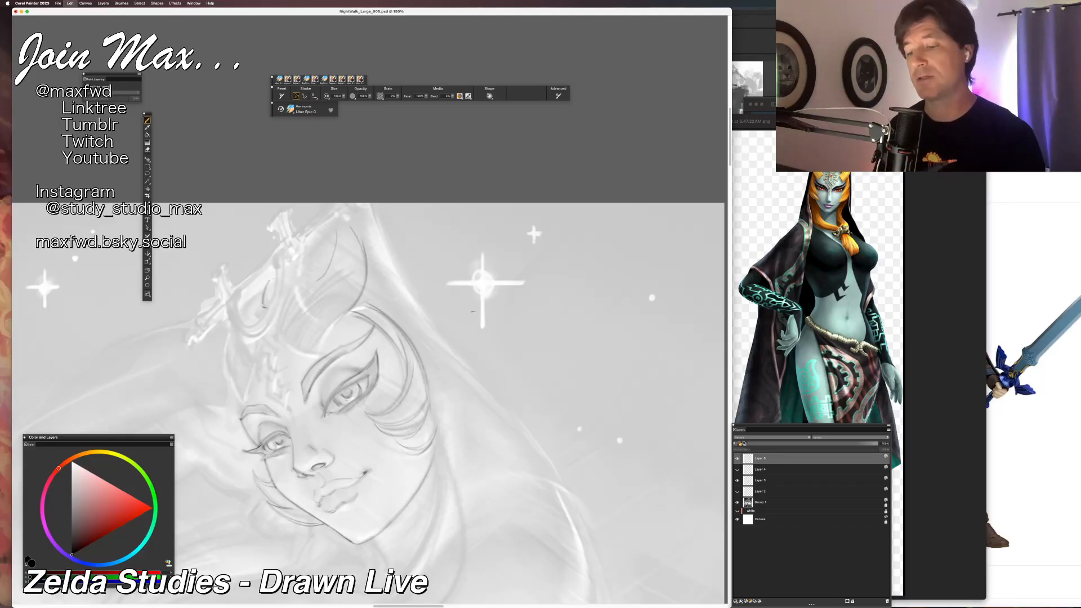
{"action": "mouse_move", "coordinate": [502, 366]}
{"action": "left_mouse_down"}
{"action": "mouse_move", "coordinate": [461, 319]}
{"action": "mouse_move", "coordinate": [512, 384]}
{"action": "left_mouse_up"}
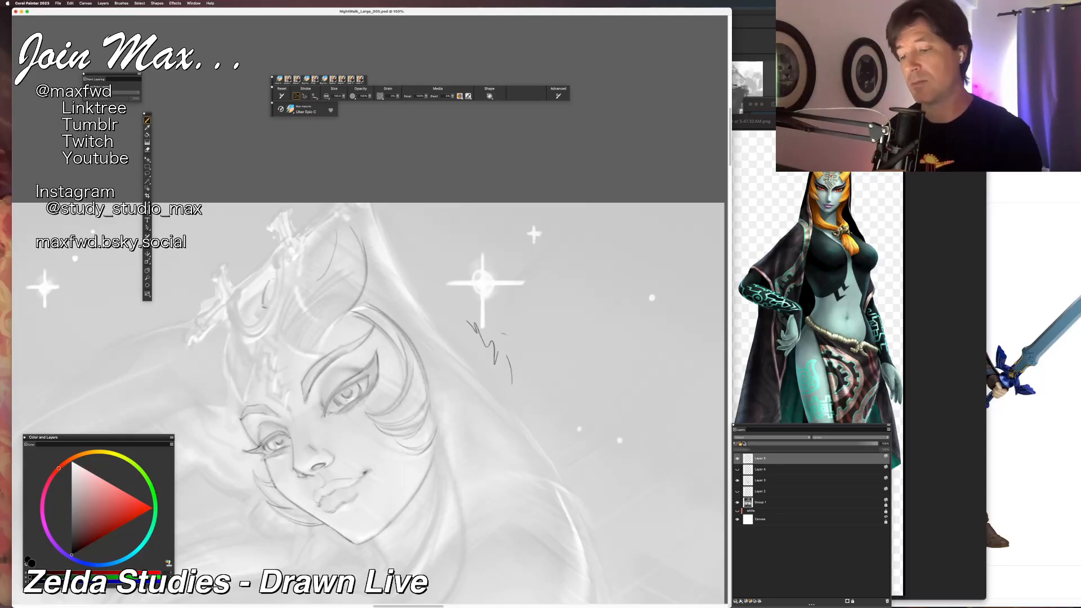
{"action": "key", "text": "super+z"}
{"action": "key", "text": "super+z"}
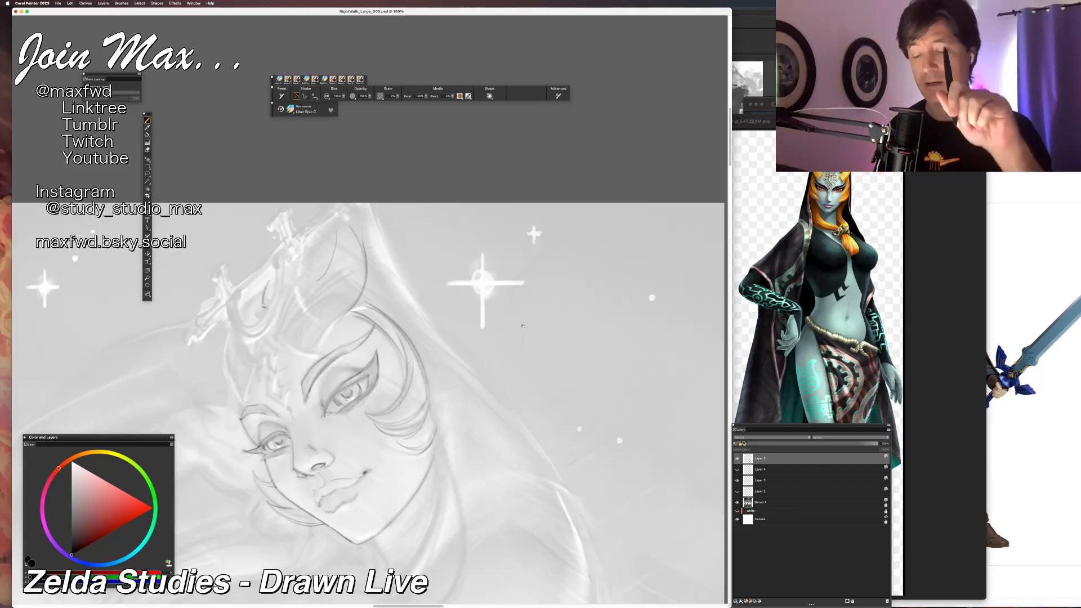
Sketch the curved headdress band above the larger eye's brow and erase the excess at its lower corner.
{"action": "left_click_drag", "start_coordinate": [523, 326], "coordinate": [575, 324]}
{"action": "left_click_drag", "start_coordinate": [282, 345], "coordinate": [258, 363]}
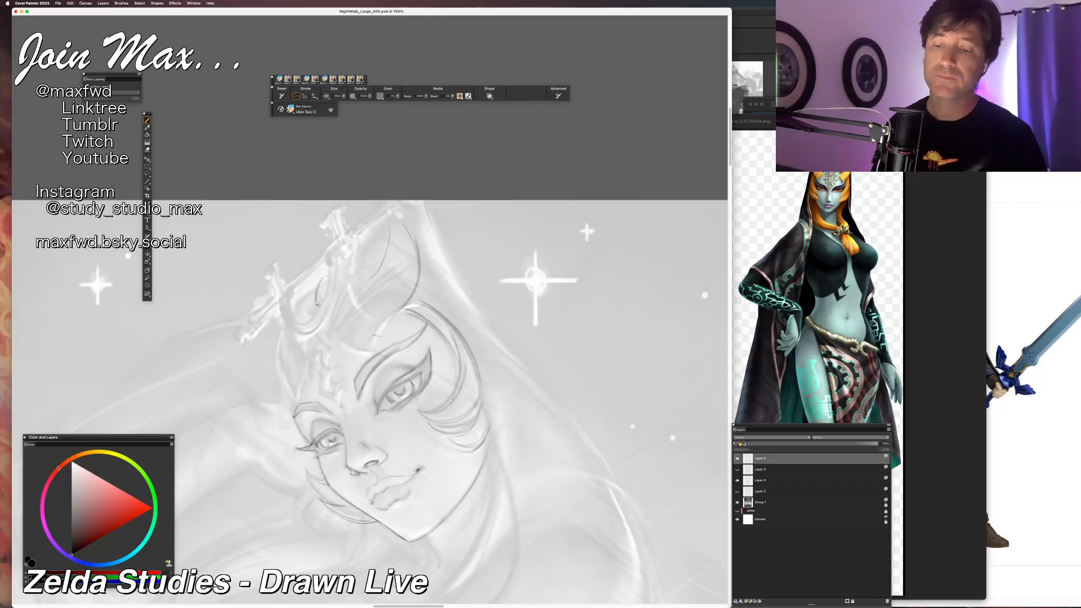
{"action": "left_click_drag", "start_coordinate": [359, 289], "coordinate": [337, 324]}
{"action": "left_click_drag", "start_coordinate": [361, 283], "coordinate": [333, 336]}
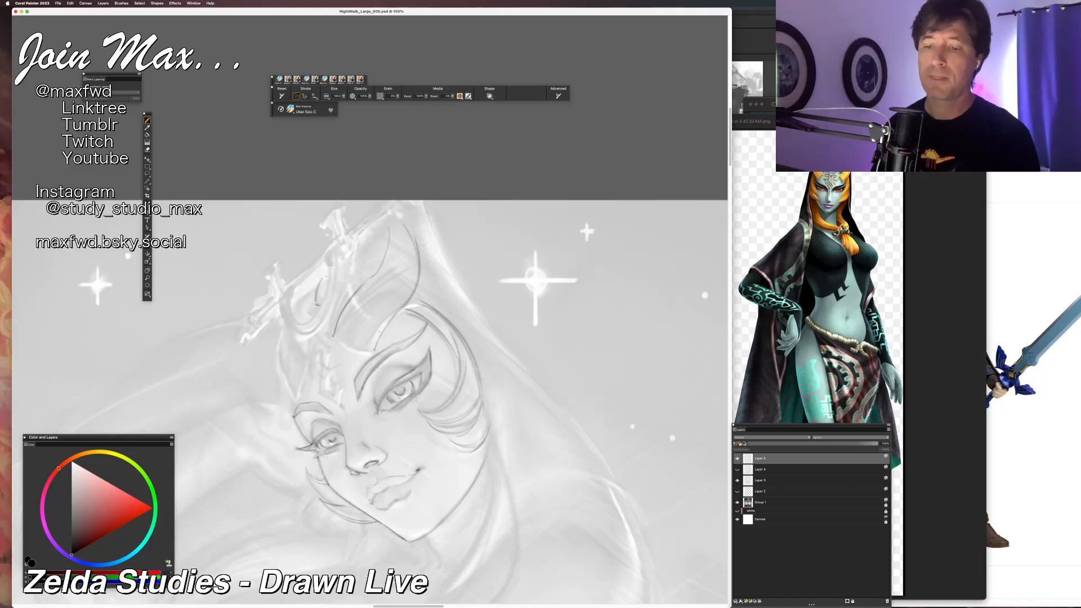
{"action": "left_click_drag", "start_coordinate": [338, 320], "coordinate": [369, 328]}
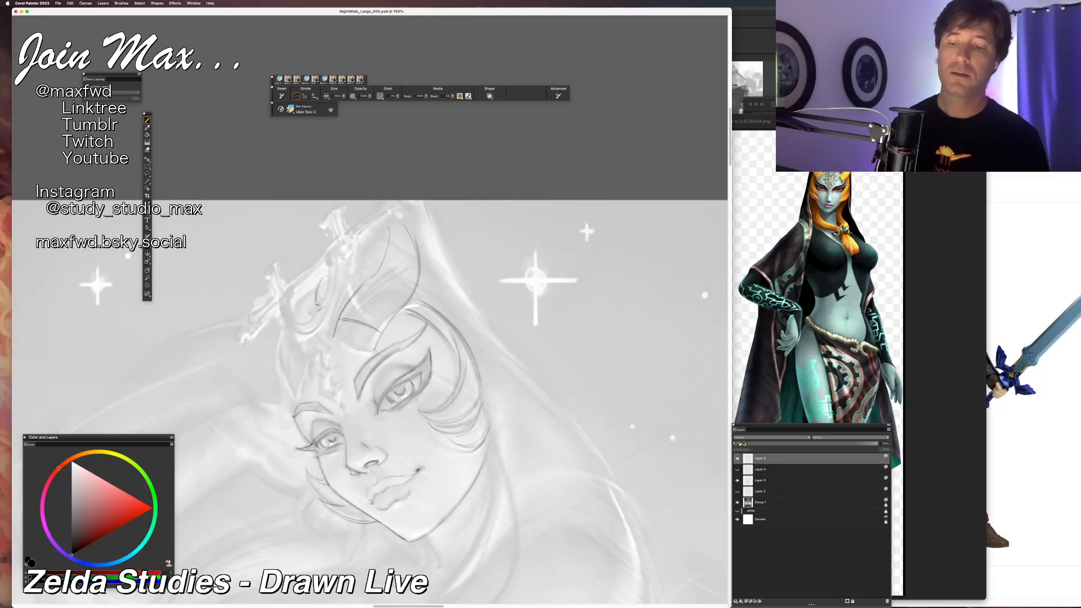
{"action": "key", "text": "n"}
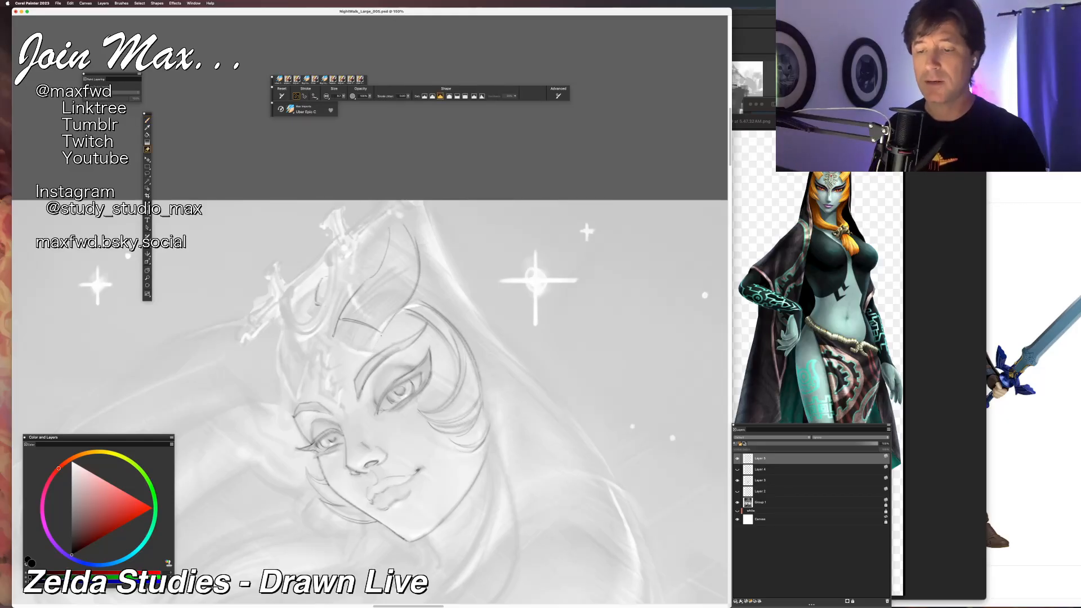
{"action": "left_click_drag", "start_coordinate": [334, 328], "coordinate": [332, 336]}
{"action": "key", "text": "b"}
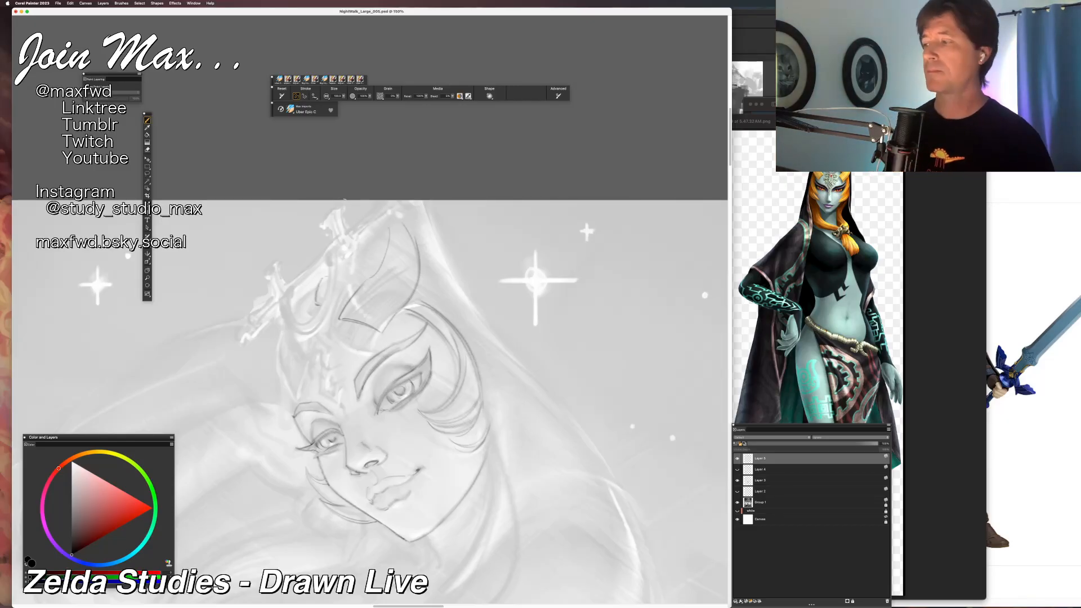
Switch to Finder and preview the Midna reference screenshots through to the True Form Midna Definitive Edition image.
{"action": "key", "text": "super+Tab"}
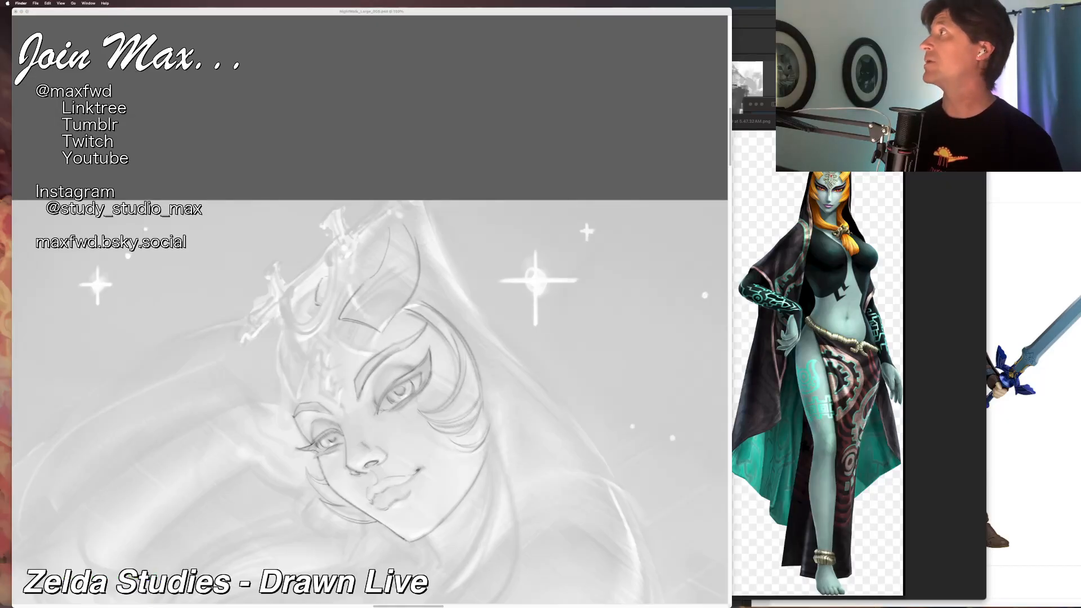
{"action": "key", "text": "space"}
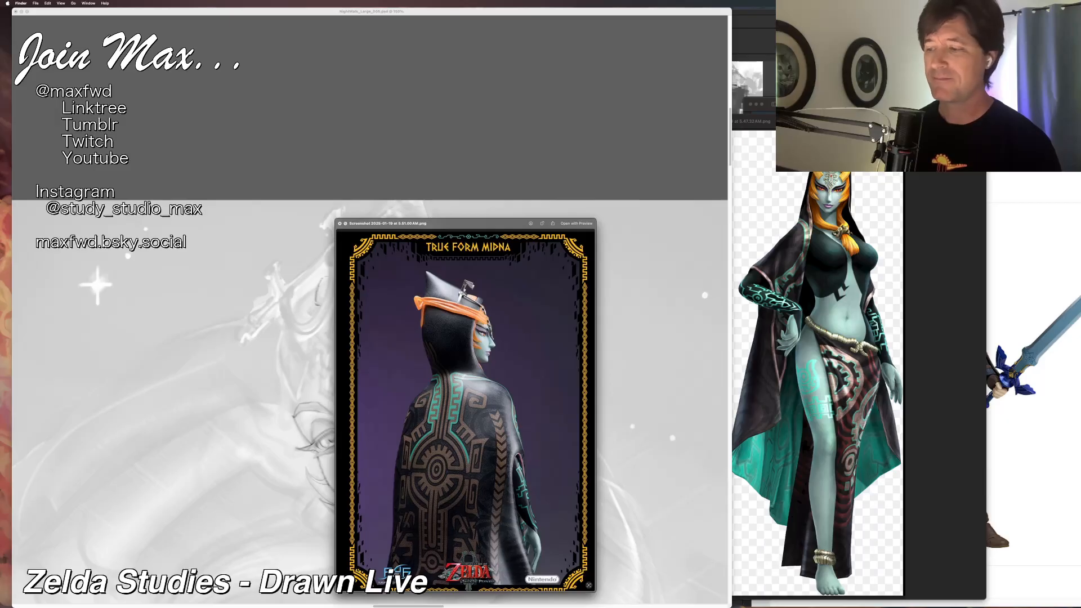
{"action": "key", "text": "Up"}
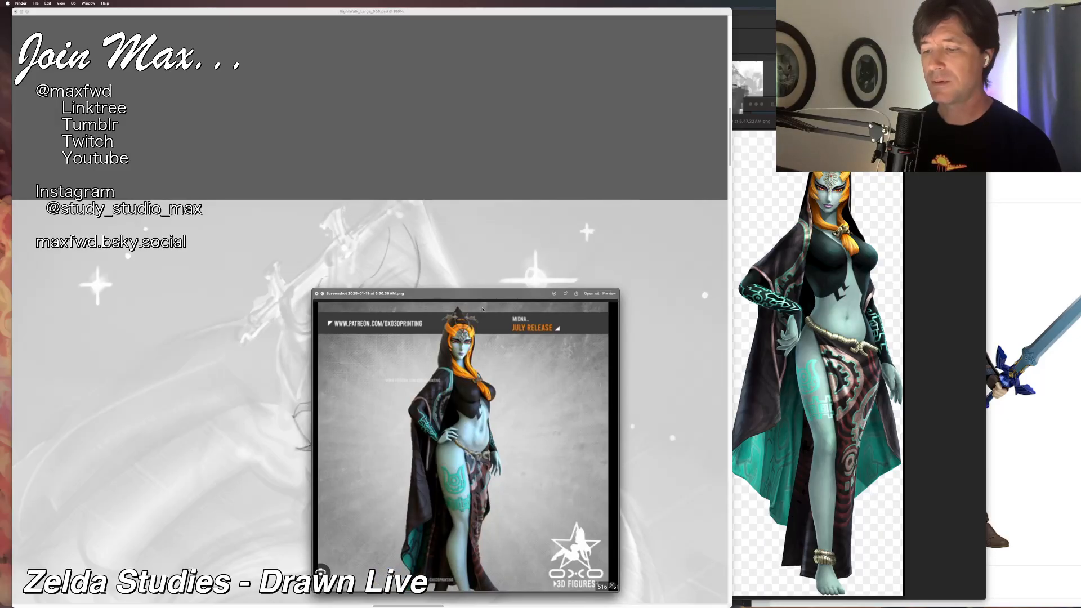
{"action": "key", "text": "Up"}
{"action": "key", "text": "Up"}
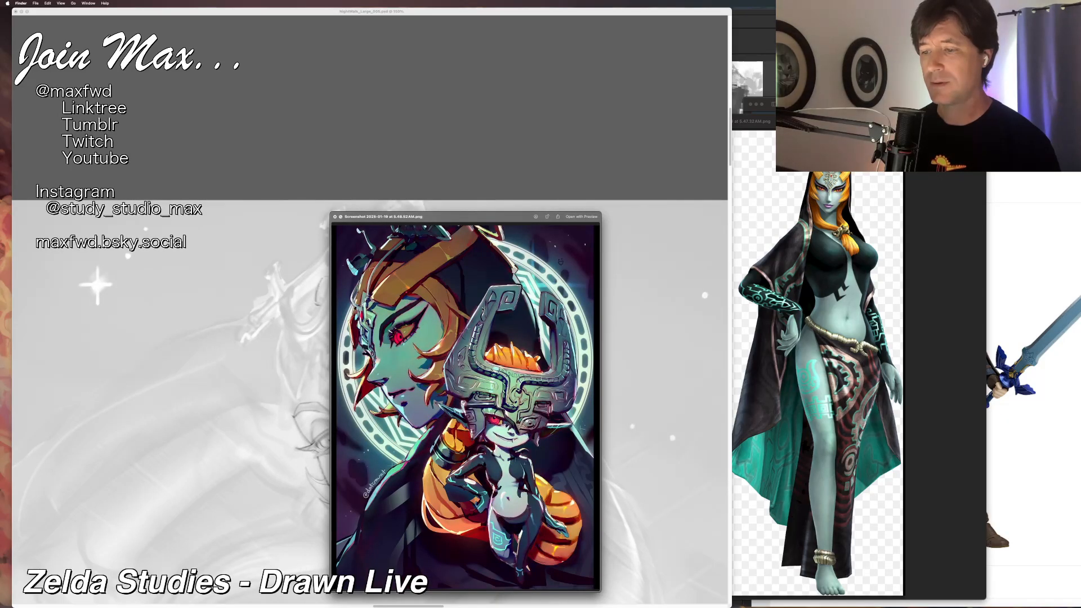
{"action": "key", "text": "Up"}
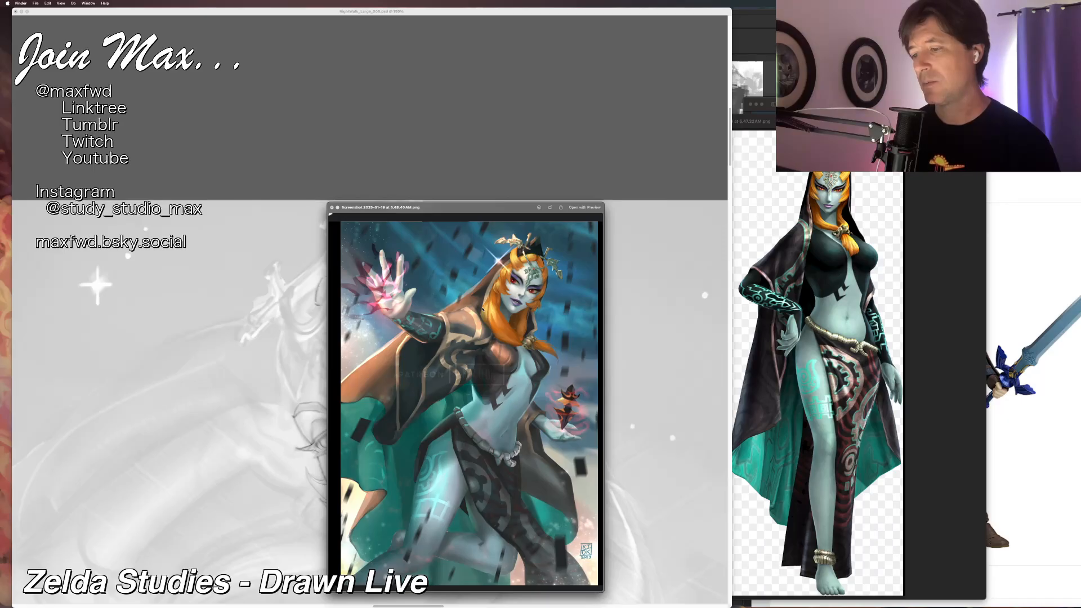
{"action": "key", "text": "Up"}
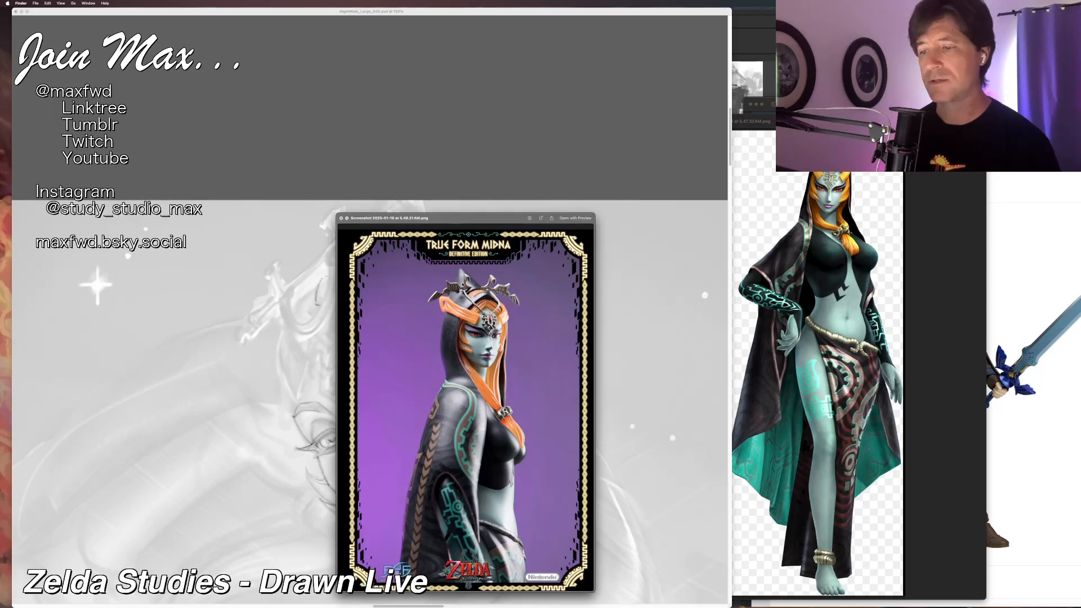
Place the True Form Midna reference beside the canvas, open it in Preview and flip it horizontally.
{"action": "left_click_drag", "start_coordinate": [454, 218], "coordinate": [872, 193]}
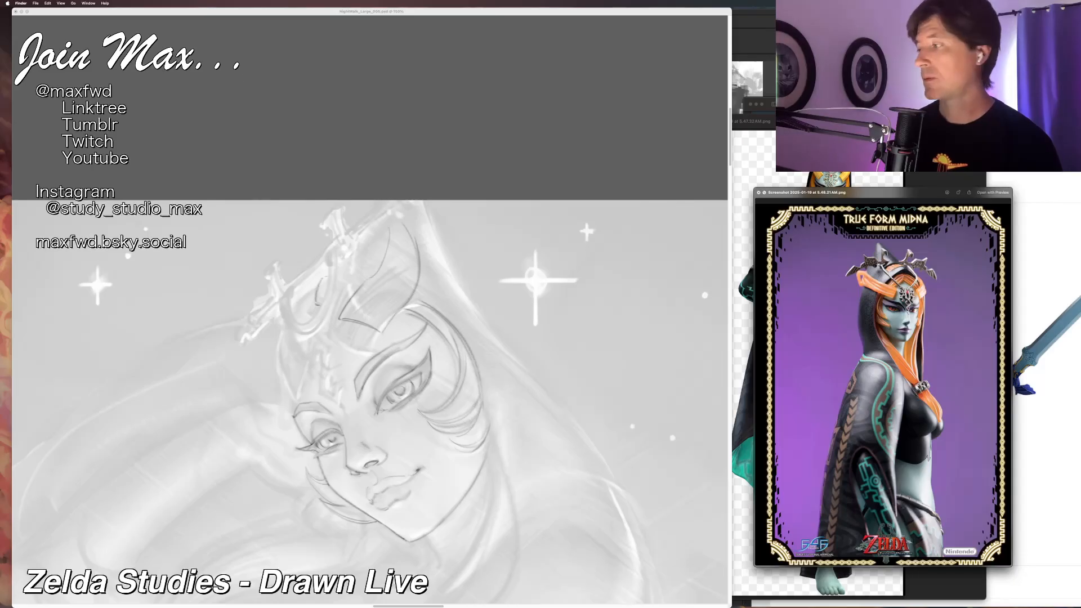
{"action": "left_click", "coordinate": [993, 193]}
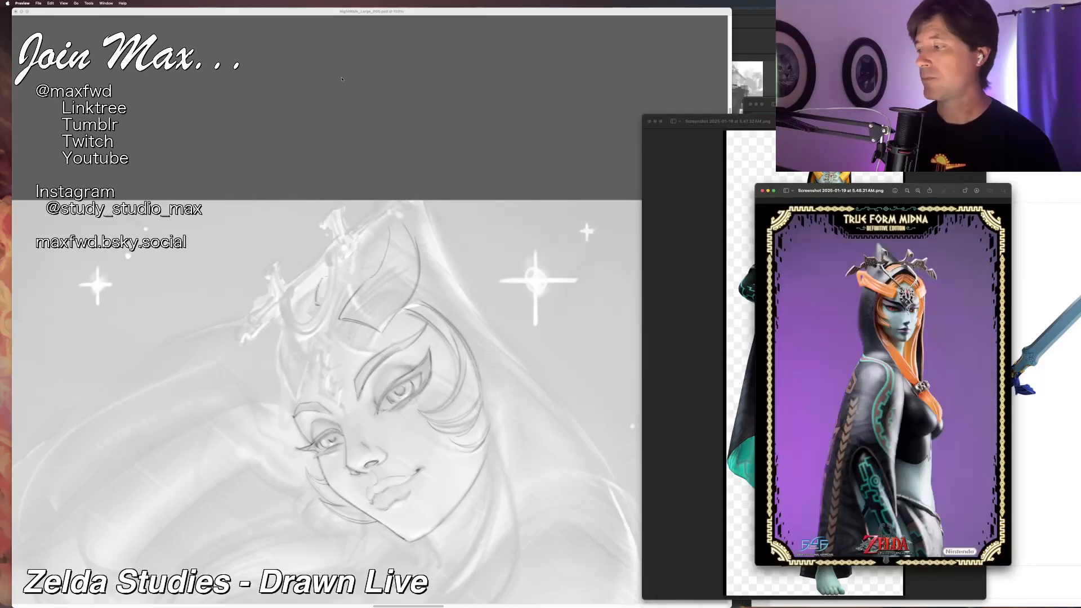
{"action": "left_click", "coordinate": [89, 3]}
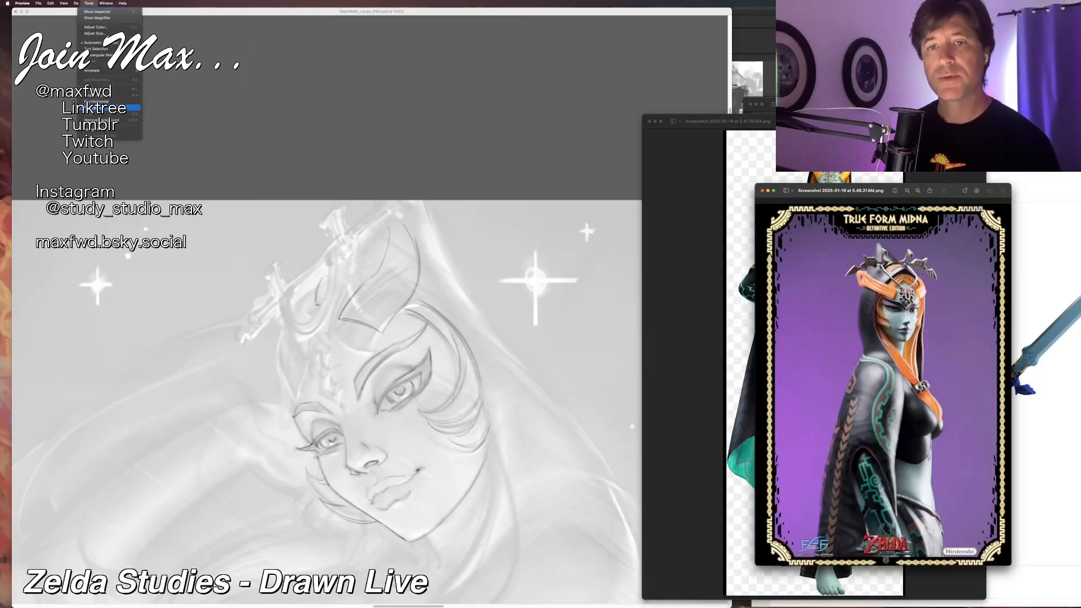
{"action": "left_click", "coordinate": [118, 106]}
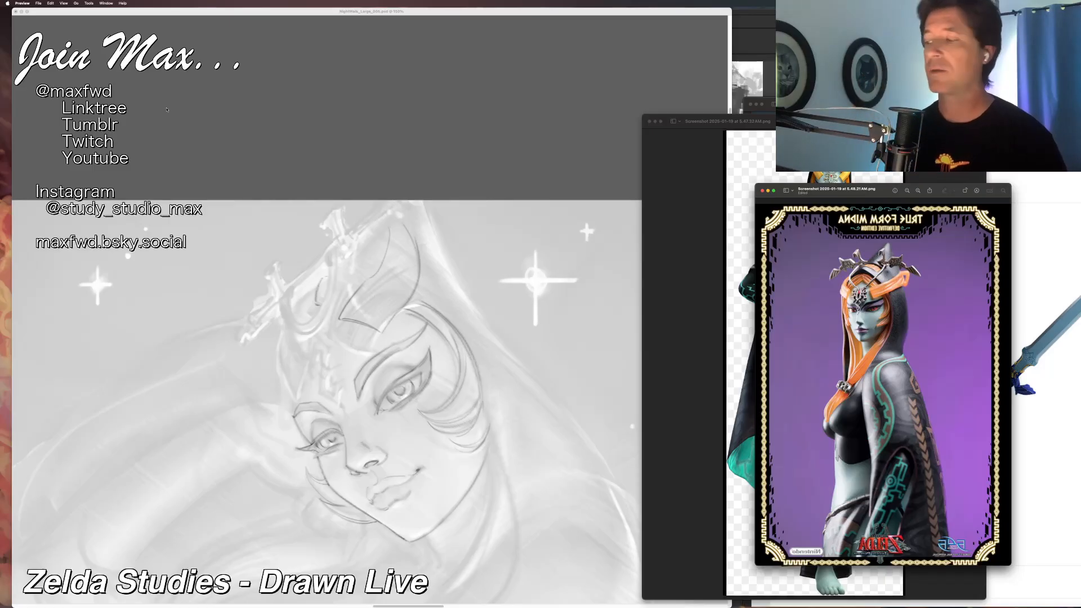
Switch back to Corel Painter, undo the last four changes to the headdress band and redo two of them.
{"action": "left_click", "coordinate": [309, 24]}
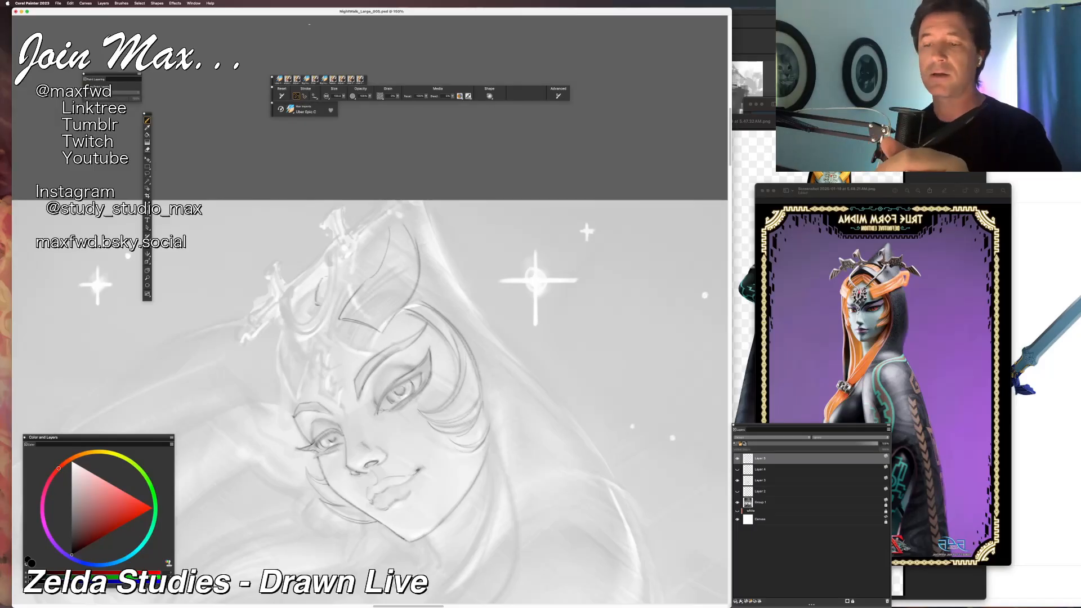
{"action": "key", "text": "super+z"}
{"action": "key", "text": "super+z"}
{"action": "key", "text": "super+z"}
{"action": "key", "text": "super+z"}
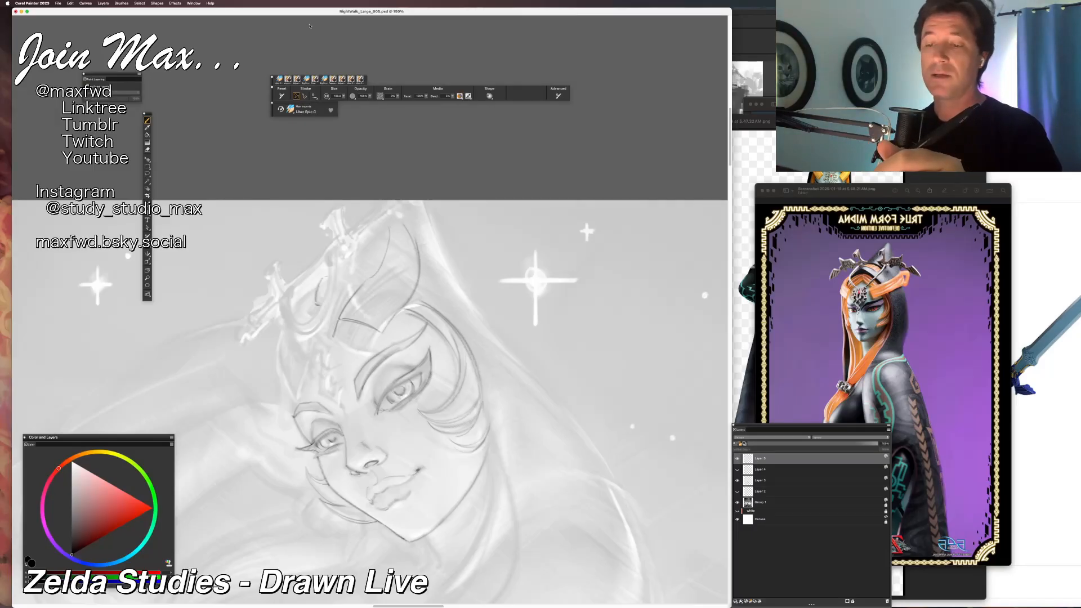
{"action": "key", "text": "super+y"}
{"action": "key", "text": "super+y"}
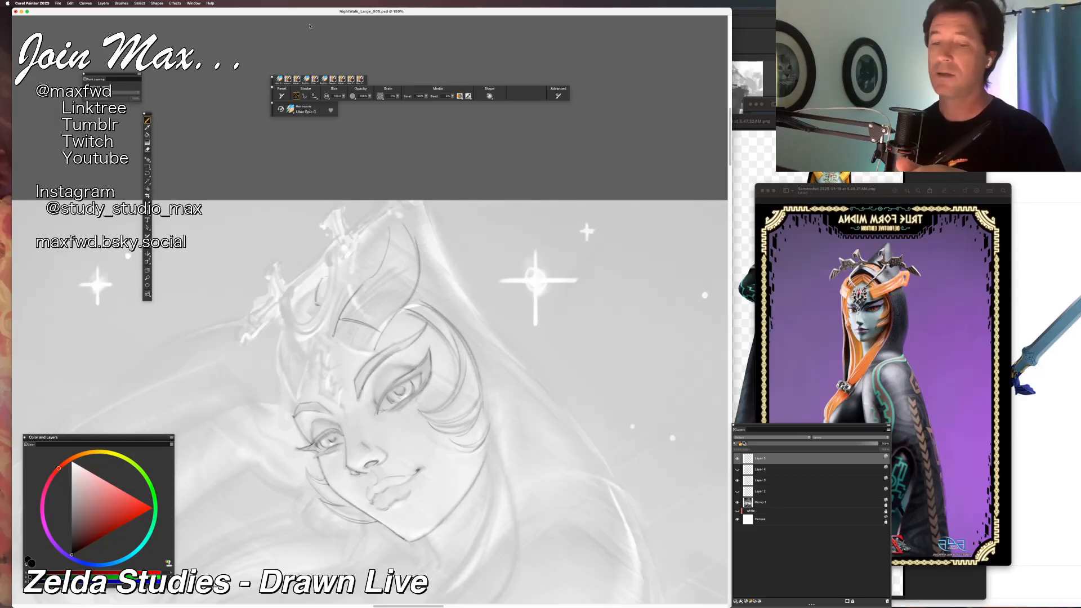
Remove the old ear-shaped curve above the headdress band by erasing, then lassoing and deleting the remaining lines.
{"action": "key", "text": "n"}
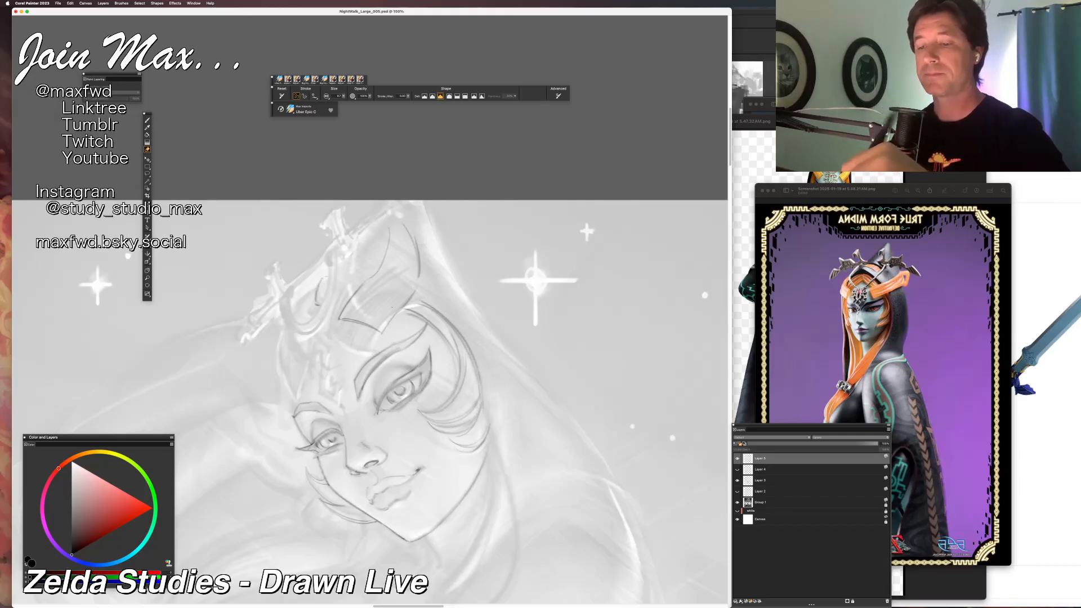
{"action": "key", "text": "l"}
{"action": "mouse_move", "coordinate": [401, 210]}
{"action": "left_mouse_down"}
{"action": "mouse_move", "coordinate": [371, 267]}
{"action": "mouse_move", "coordinate": [405, 213]}
{"action": "mouse_move", "coordinate": [403, 259]}
{"action": "left_mouse_up"}
{"action": "key", "text": "BackSpace"}
{"action": "key", "text": "super+d"}
{"action": "key", "text": "b"}
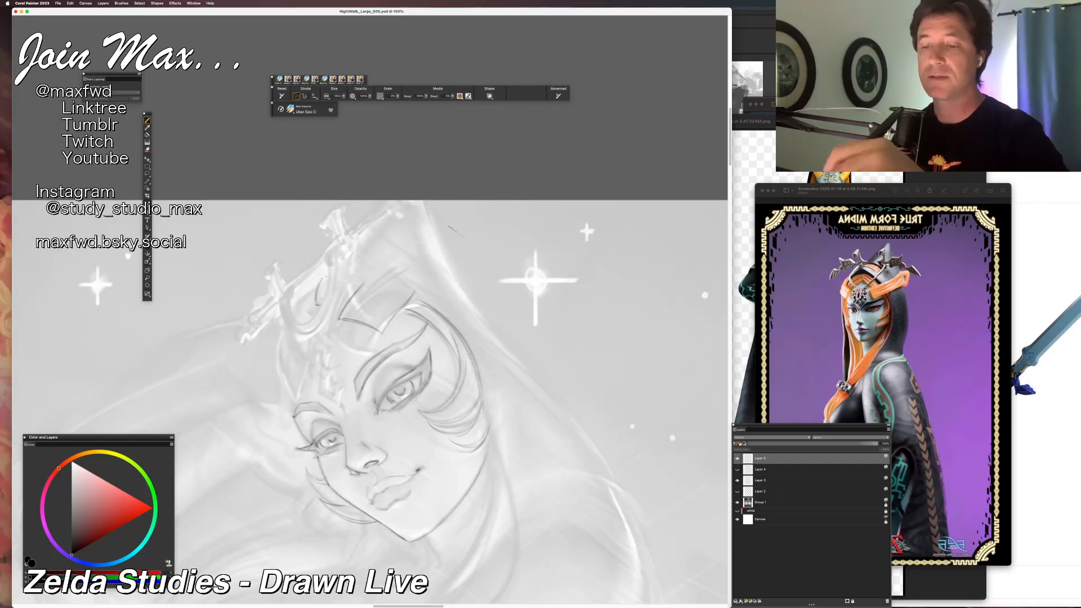
Draw the headdress band's upper and lower edges sweeping back to the hood and close its far end, undoing a missed stroke.
{"action": "key", "text": "e"}
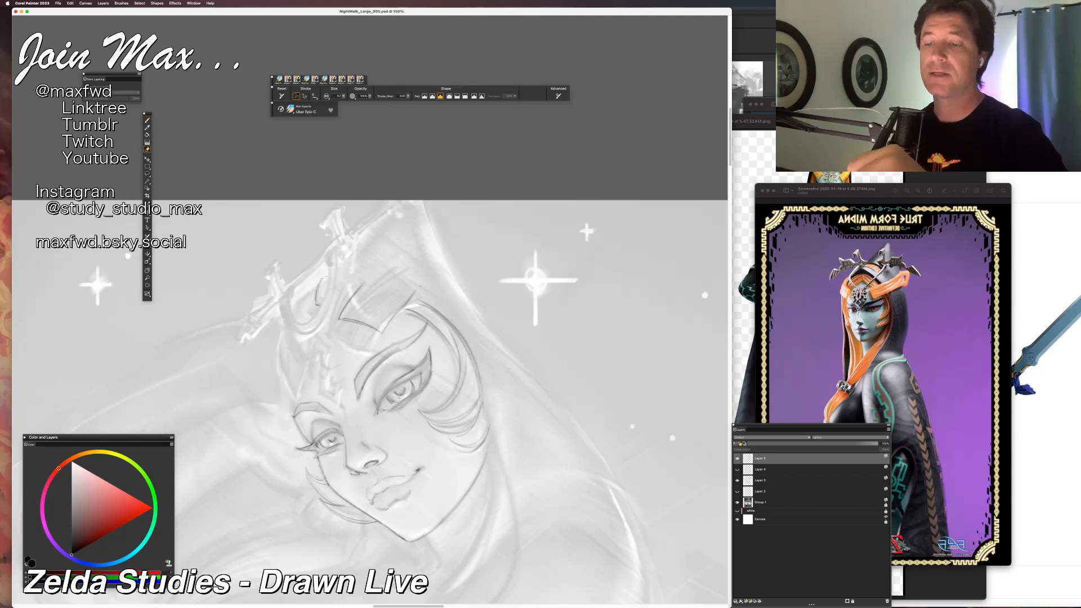
{"action": "key", "text": "b"}
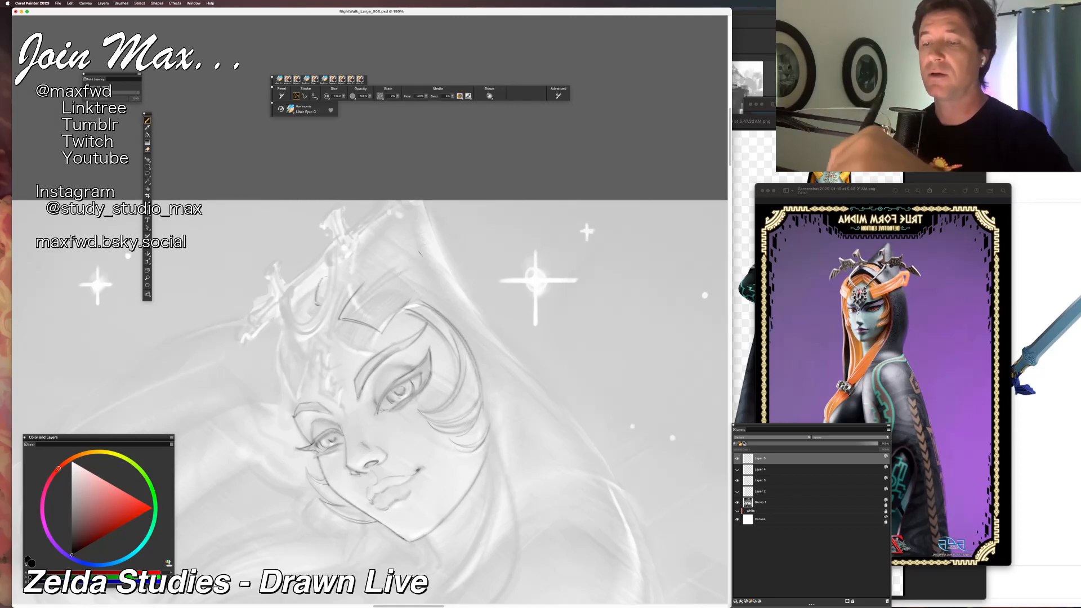
{"action": "mouse_move", "coordinate": [379, 236]}
{"action": "left_mouse_down"}
{"action": "mouse_move", "coordinate": [406, 225]}
{"action": "mouse_move", "coordinate": [413, 247]}
{"action": "mouse_move", "coordinate": [376, 269]}
{"action": "mouse_move", "coordinate": [431, 247]}
{"action": "mouse_move", "coordinate": [361, 291]}
{"action": "left_mouse_up"}
{"action": "key", "text": "super+z"}
{"action": "left_click_drag", "start_coordinate": [431, 246], "coordinate": [357, 290]}
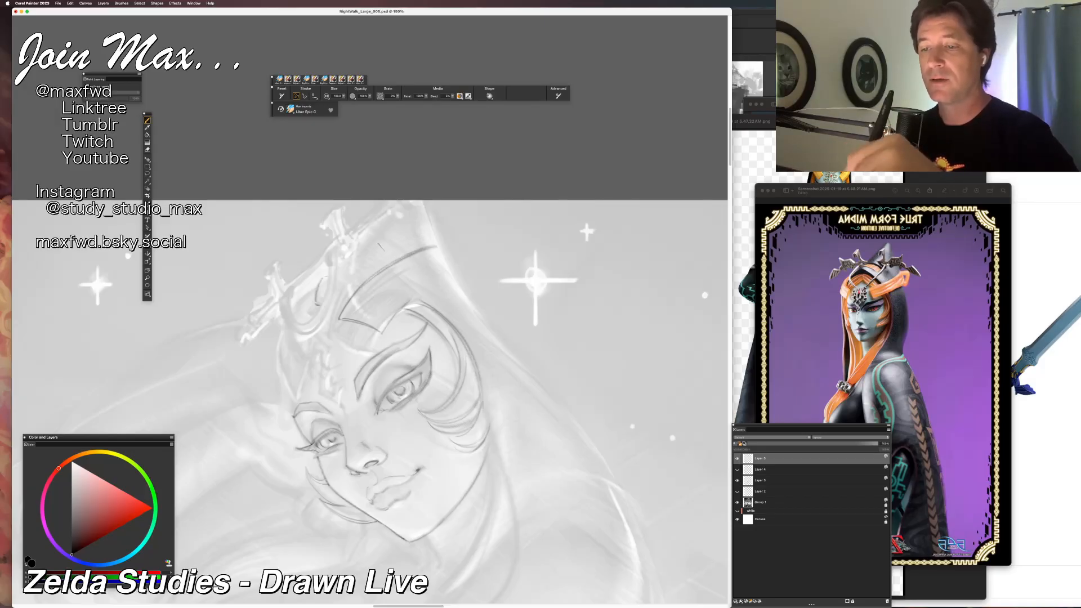
{"action": "left_click_drag", "start_coordinate": [444, 274], "coordinate": [394, 314]}
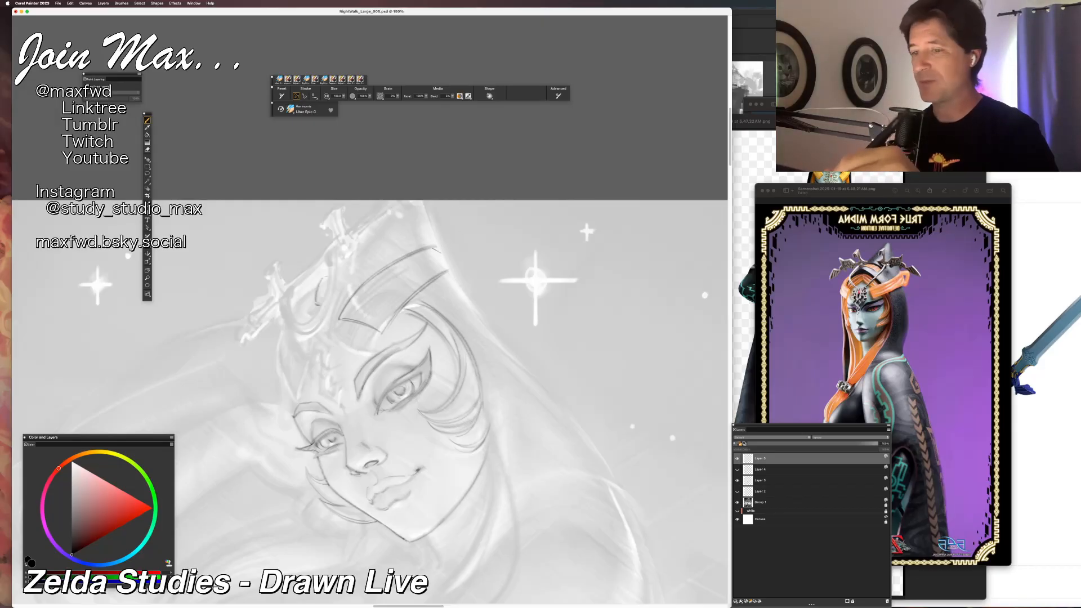
{"action": "left_click_drag", "start_coordinate": [439, 245], "coordinate": [450, 261]}
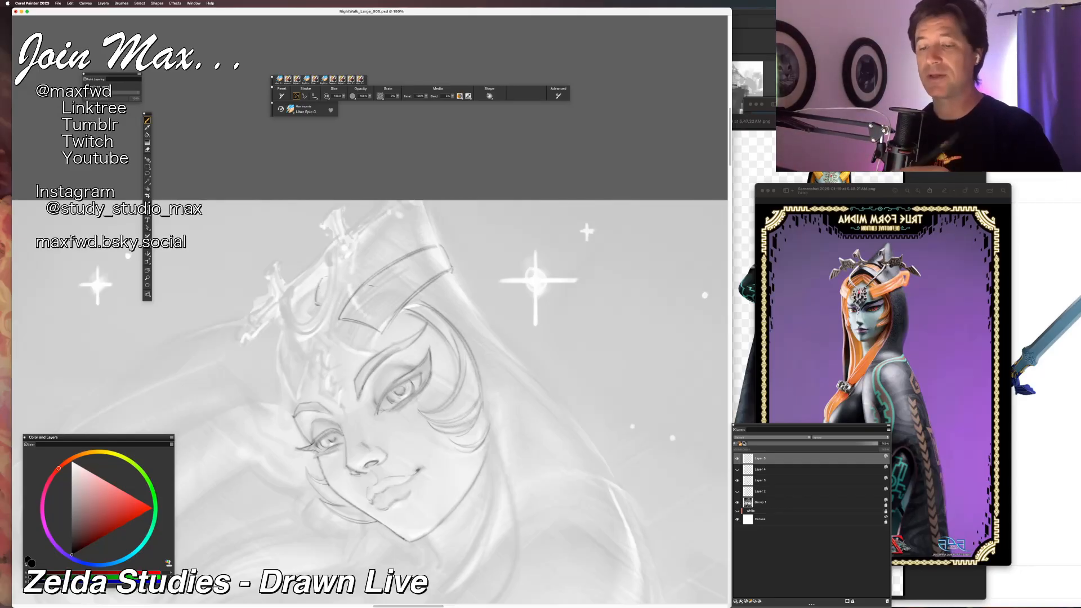
Clean up the band's front section with the eraser and add short curved strokes defining its folds above the forehead.
{"action": "key", "text": "n"}
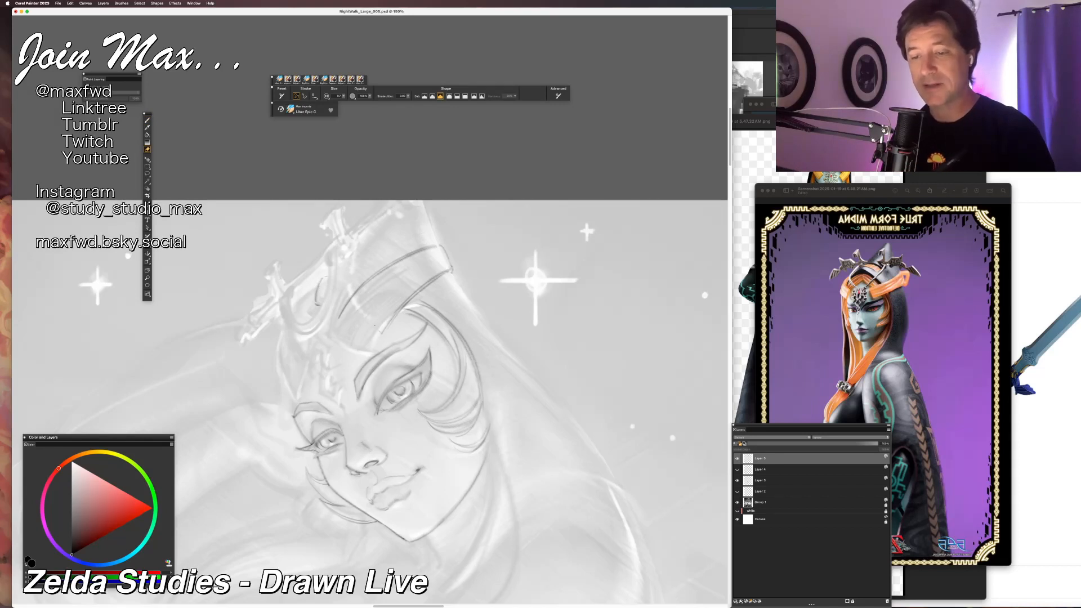
{"action": "key", "text": "b"}
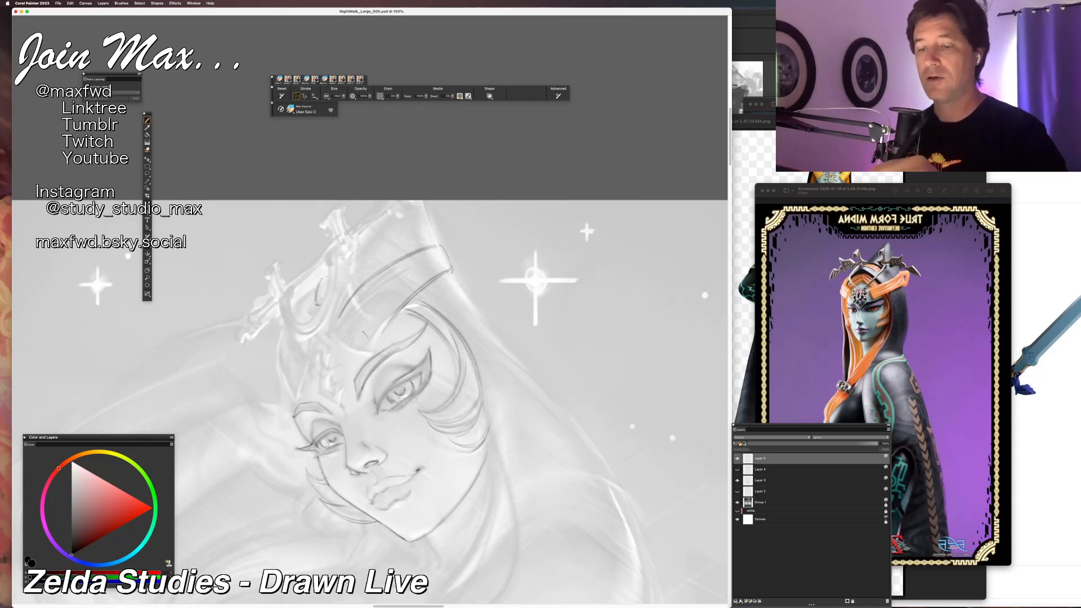
{"action": "left_click_drag", "start_coordinate": [351, 300], "coordinate": [336, 333]}
{"action": "left_click_drag", "start_coordinate": [403, 306], "coordinate": [375, 350]}
{"action": "left_click_drag", "start_coordinate": [370, 301], "coordinate": [384, 313]}
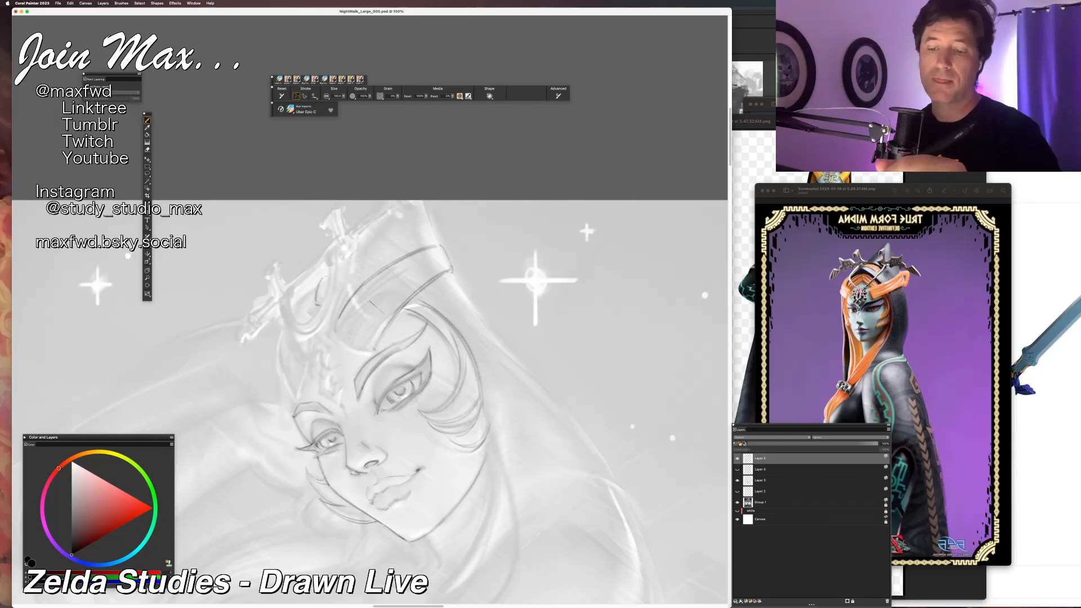
Draw the folded flap of the headdress band projecting beyond the hood's edge, undoing the first misplaced stroke.
{"action": "mouse_move", "coordinate": [431, 237]}
{"action": "left_mouse_down"}
{"action": "mouse_move", "coordinate": [453, 210]}
{"action": "mouse_move", "coordinate": [458, 280]}
{"action": "left_mouse_up"}
{"action": "key", "text": "super+z"}
{"action": "left_click_drag", "start_coordinate": [461, 206], "coordinate": [467, 282]}
{"action": "mouse_move", "coordinate": [448, 218]}
{"action": "left_mouse_down"}
{"action": "mouse_move", "coordinate": [460, 225]}
{"action": "mouse_move", "coordinate": [460, 263]}
{"action": "left_mouse_up"}
{"action": "mouse_move", "coordinate": [459, 225]}
{"action": "left_mouse_down"}
{"action": "mouse_move", "coordinate": [452, 272]}
{"action": "mouse_move", "coordinate": [472, 284]}
{"action": "left_mouse_up"}
{"action": "left_click_drag", "start_coordinate": [458, 218], "coordinate": [434, 239]}
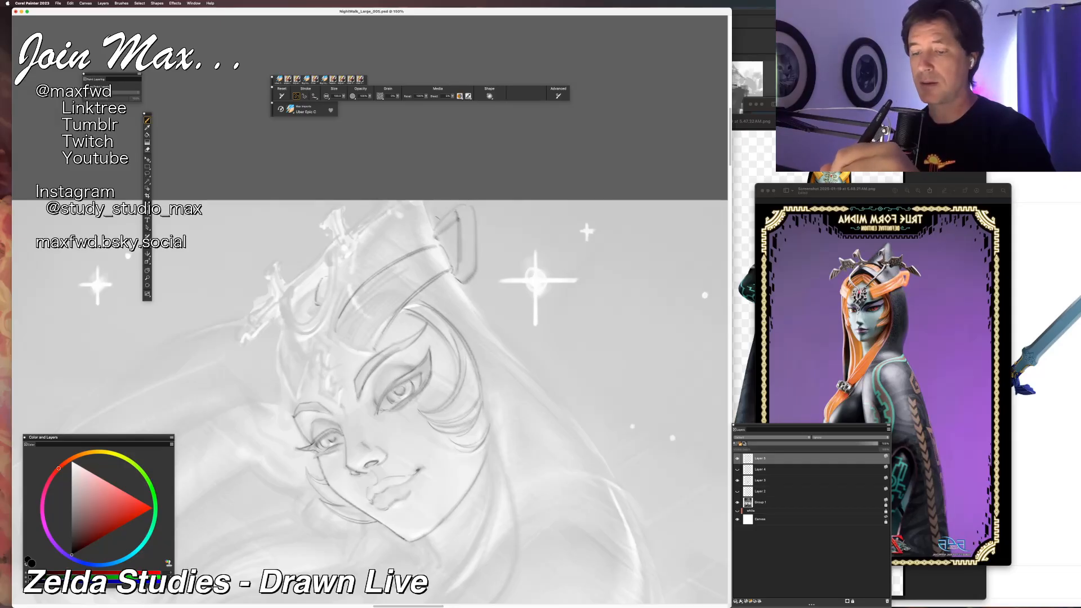
Examine how the redrawn face and headdress read within the whole illustration and up close.
{"action": "key", "text": "super+minus"}
{"action": "key", "text": "super+minus"}
{"action": "key", "text": "super+minus"}
{"action": "key", "text": "super+minus"}
{"action": "key", "text": "super+minus"}
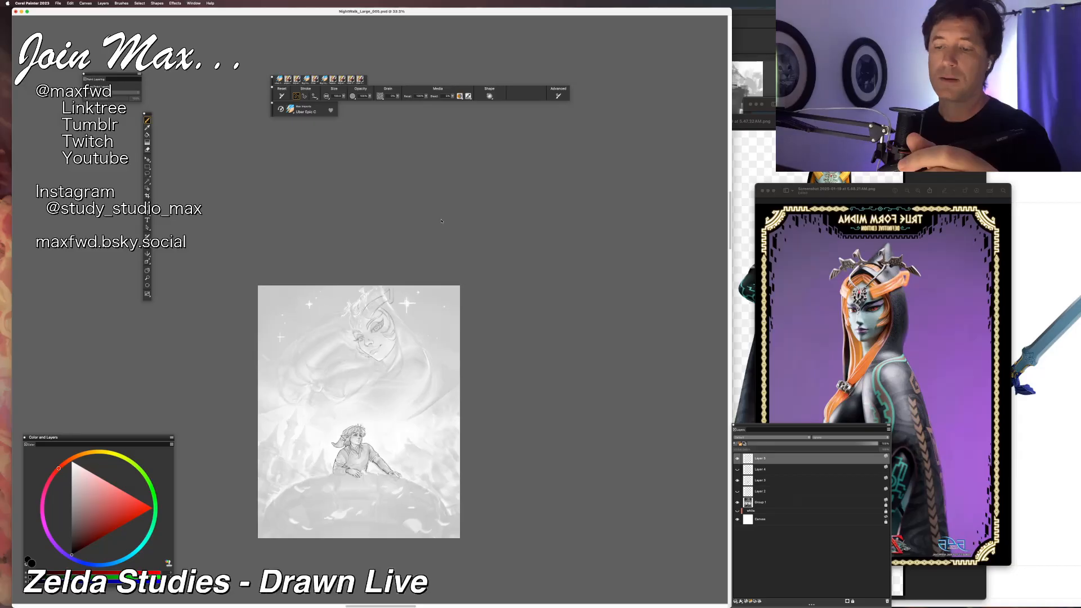
{"action": "key", "text": "super+plus"}
{"action": "key", "text": "super+plus"}
{"action": "key", "text": "super+plus"}
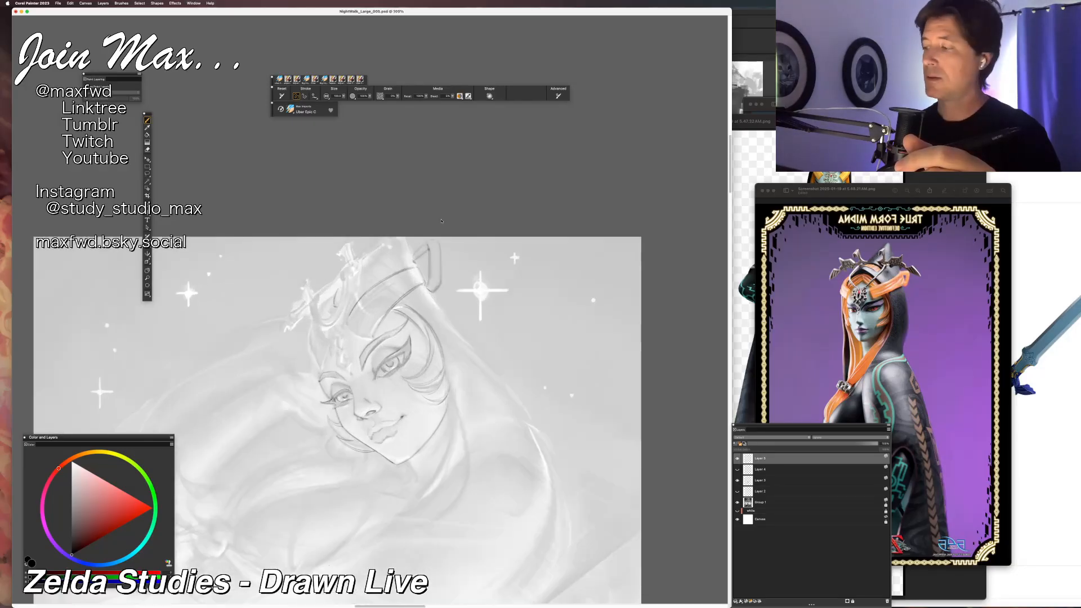
{"action": "key", "text": "super+plus"}
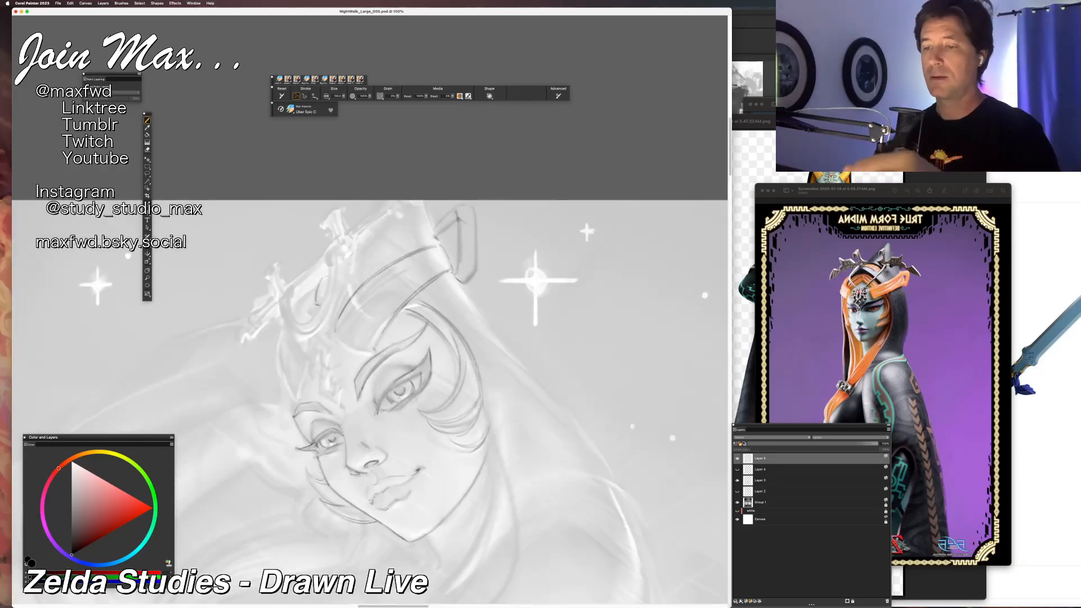
{"action": "key", "text": "super+minus"}
{"action": "key", "text": "super+minus"}
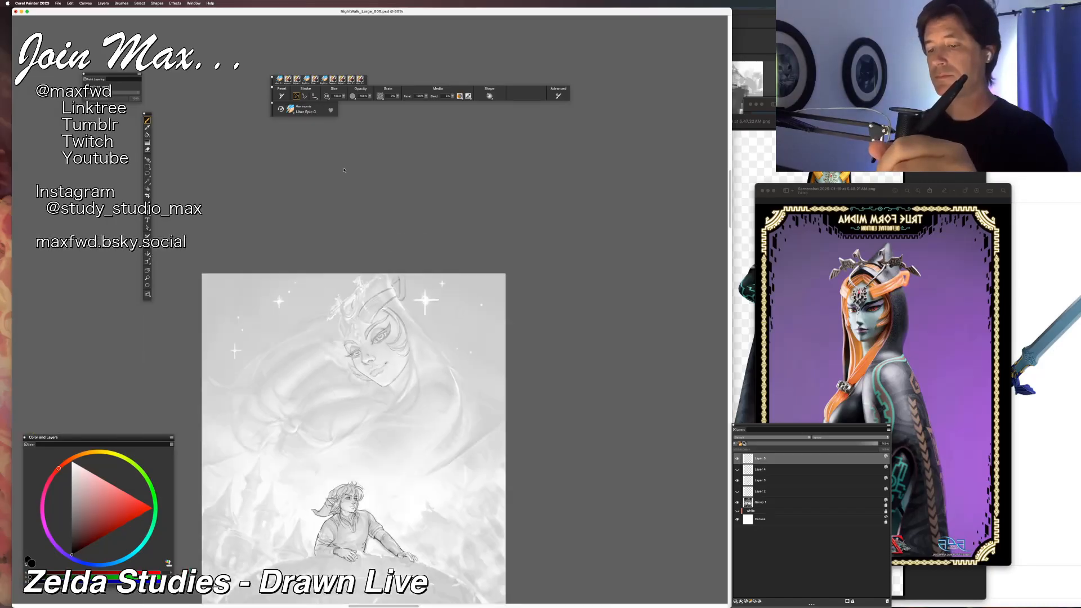
Add short strand strokes closing the front tip of the headdress band above the larger eye's brow, undoing a stray stroke by the far temple.
{"action": "key", "text": "super+minus"}
{"action": "key", "text": "super+minus"}
{"action": "key", "text": "super+minus"}
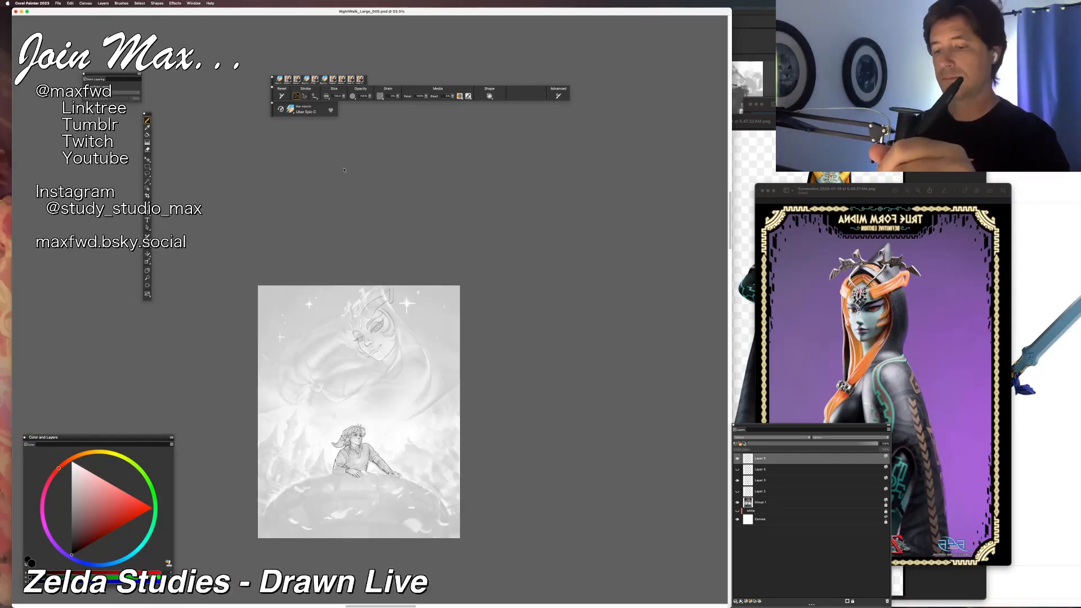
{"action": "key", "text": "super+plus"}
{"action": "key", "text": "super+plus"}
{"action": "key", "text": "super+plus"}
{"action": "key", "text": "super+plus"}
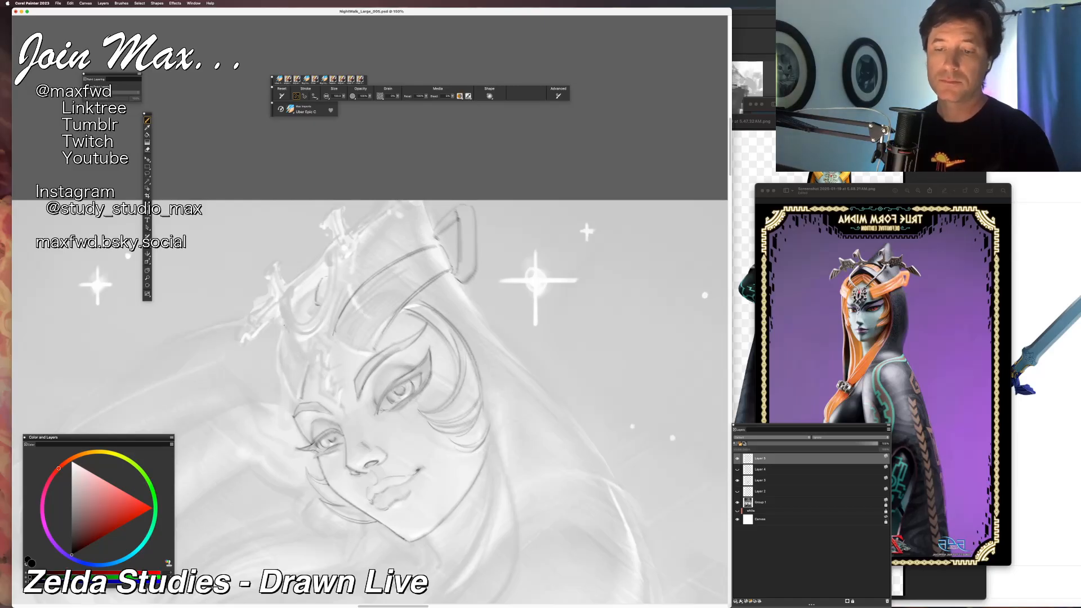
{"action": "left_click_drag", "start_coordinate": [301, 354], "coordinate": [299, 395]}
{"action": "key", "text": "super+z"}
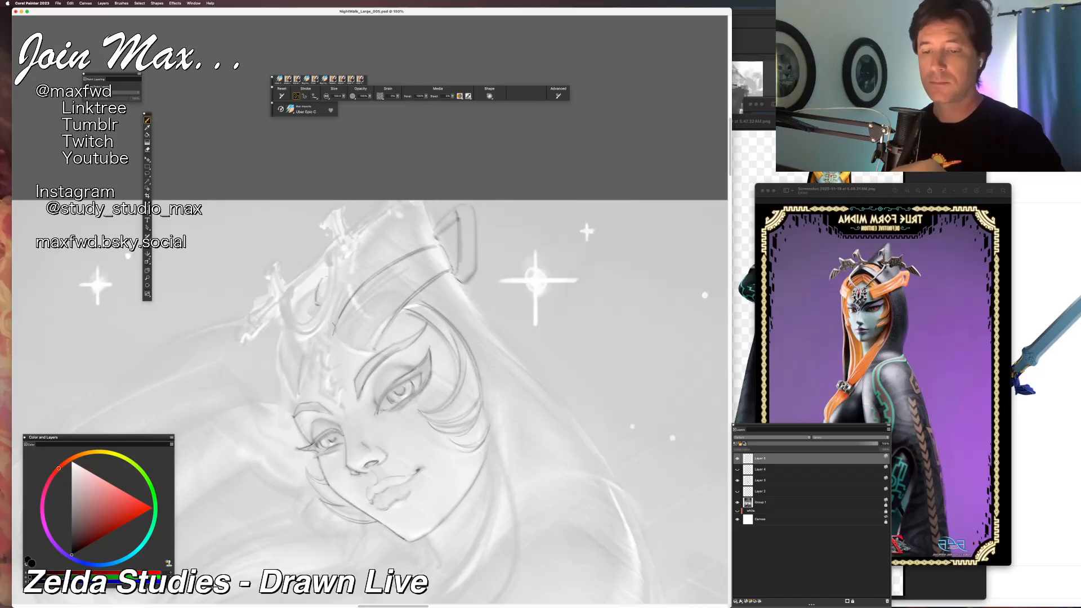
{"action": "left_click_drag", "start_coordinate": [349, 325], "coordinate": [341, 341]}
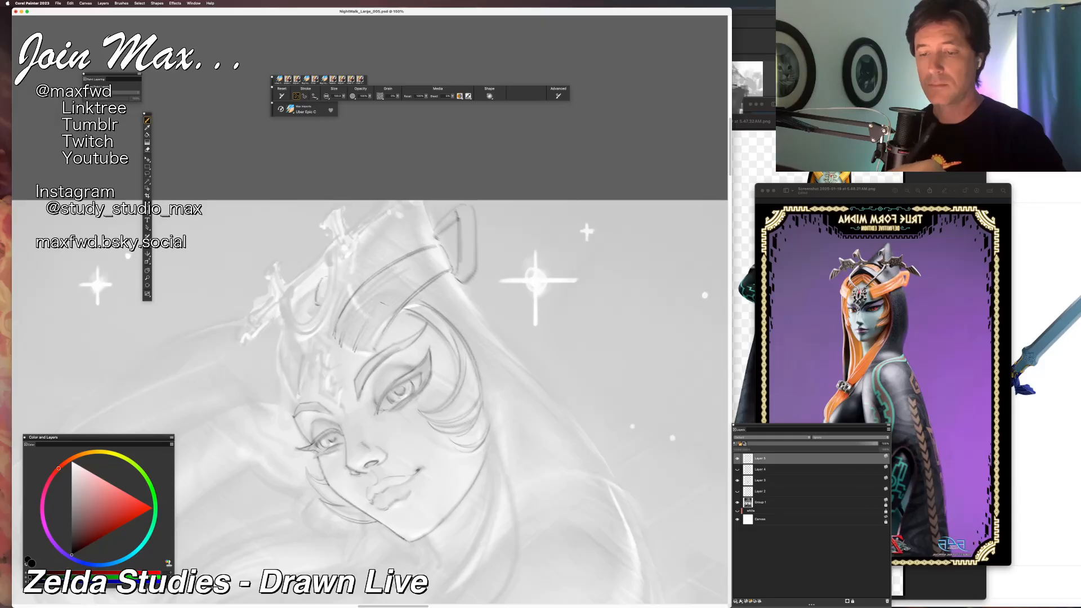
{"action": "left_click_drag", "start_coordinate": [378, 332], "coordinate": [368, 356]}
{"action": "mouse_move", "coordinate": [381, 331]}
{"action": "left_mouse_down"}
{"action": "mouse_move", "coordinate": [368, 304]}
{"action": "mouse_move", "coordinate": [353, 339]}
{"action": "mouse_move", "coordinate": [335, 344]}
{"action": "left_mouse_up"}
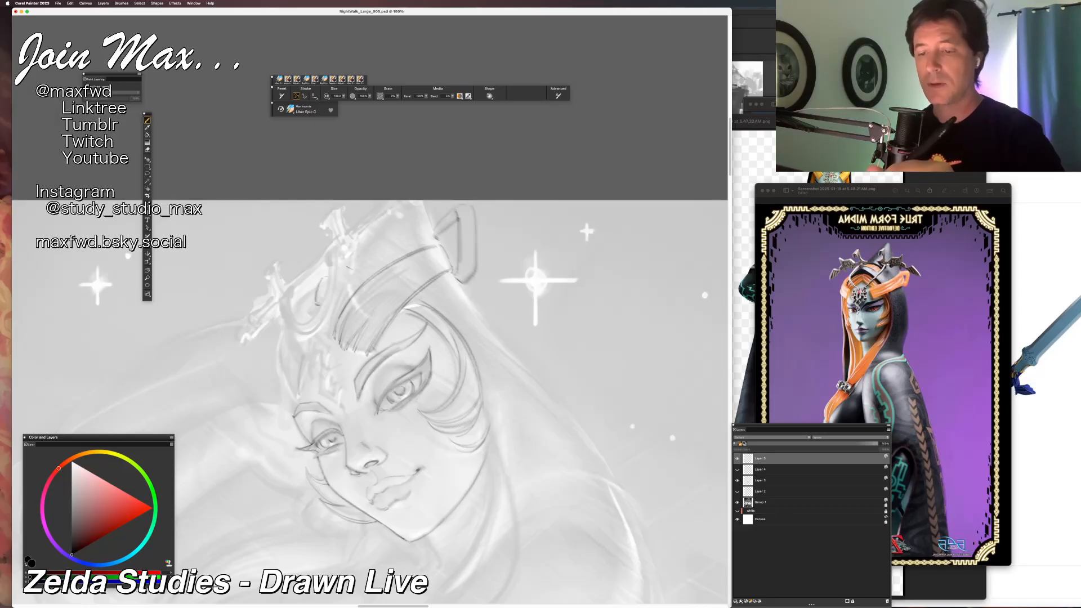
{"action": "left_click_drag", "start_coordinate": [367, 344], "coordinate": [358, 357]}
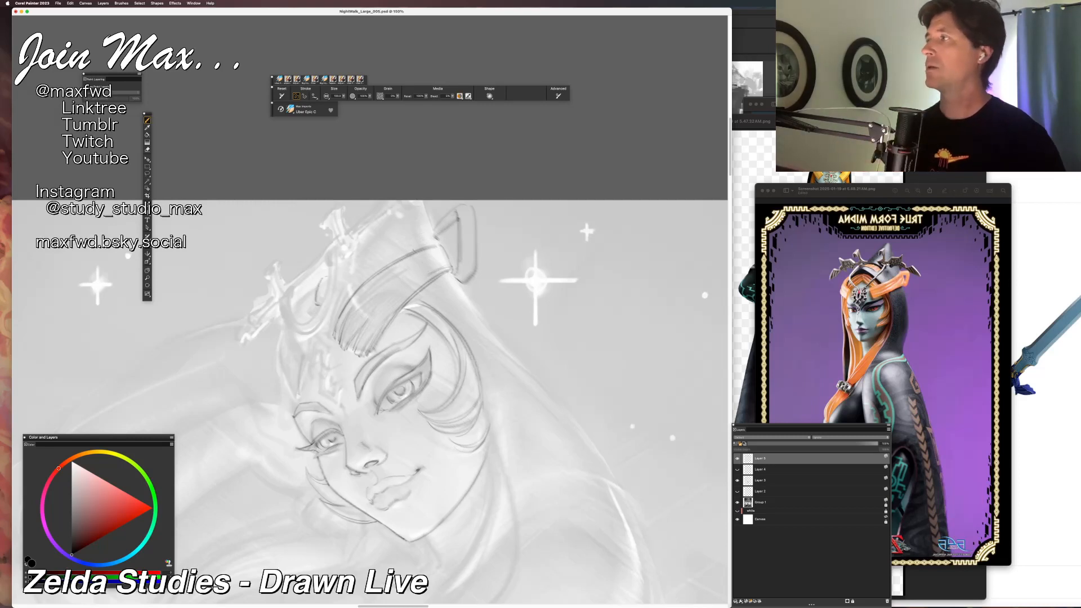
Compare the redrawn face and headdress band with the mirrored Midna reference.
{"action": "key", "text": "super+Tab"}
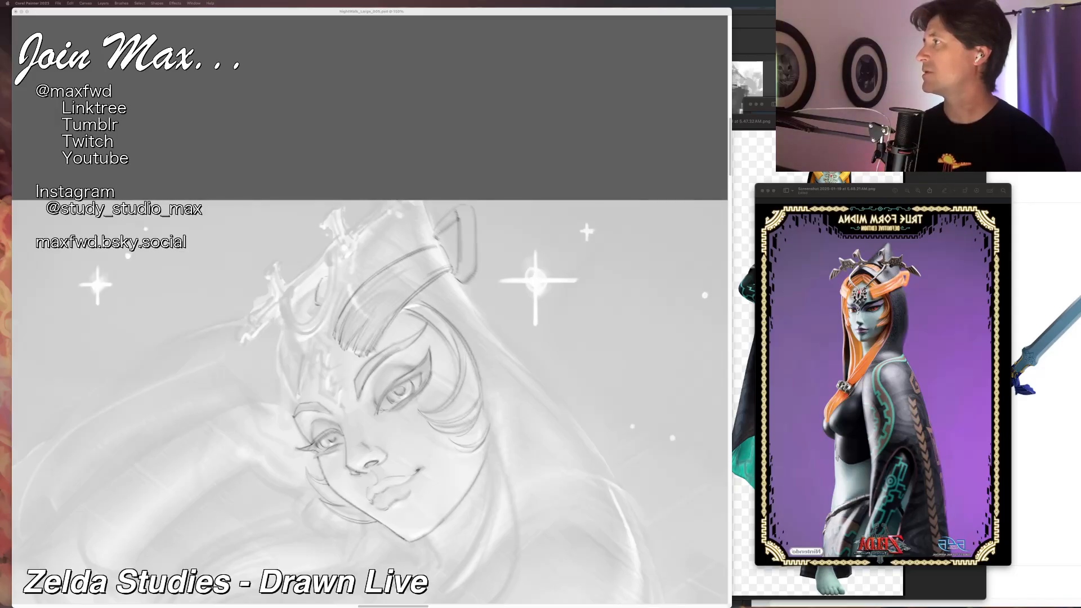
{"action": "left_click", "coordinate": [451, 134]}
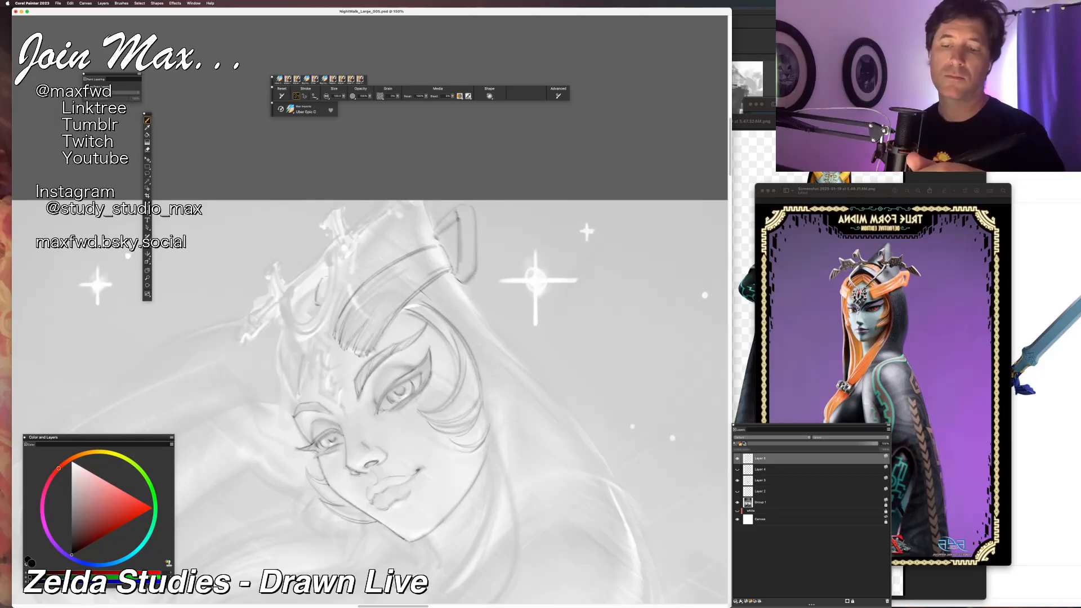
{"action": "key", "text": "super+minus"}
{"action": "key", "text": "super+minus"}
{"action": "key", "text": "super+plus"}
{"action": "key", "text": "super+plus"}
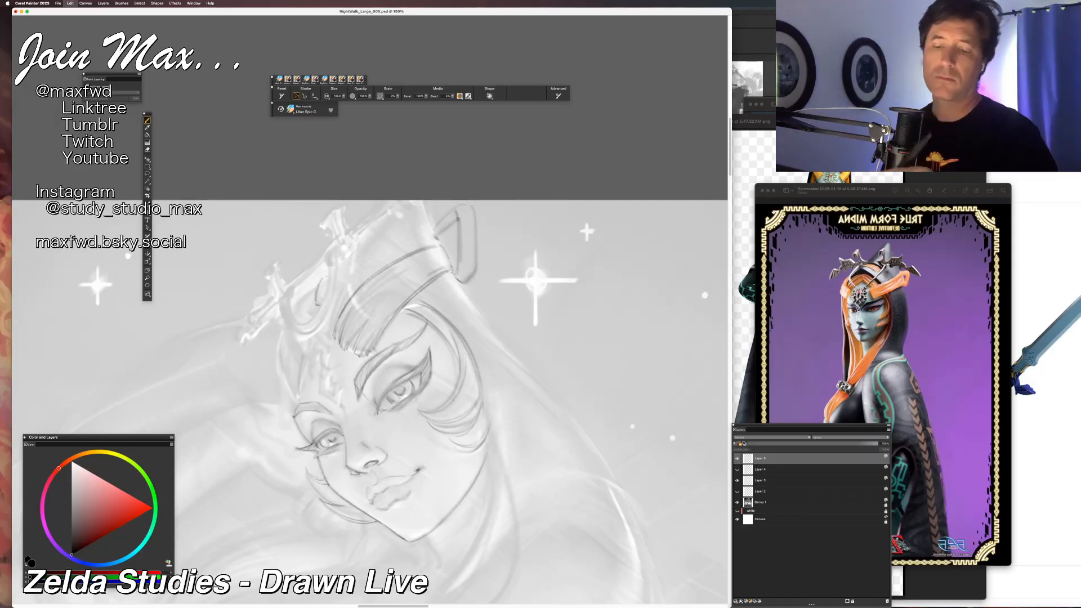
Try a short stroke on the nose bridge near the larger eye's inner corner, check it from further out, and undo it.
{"action": "left_click_drag", "start_coordinate": [360, 397], "coordinate": [364, 417]}
{"action": "key", "text": "super+minus"}
{"action": "key", "text": "super+minus"}
{"action": "key", "text": "super+z"}
{"action": "key", "text": "super+equal"}
{"action": "key", "text": "super+equal"}
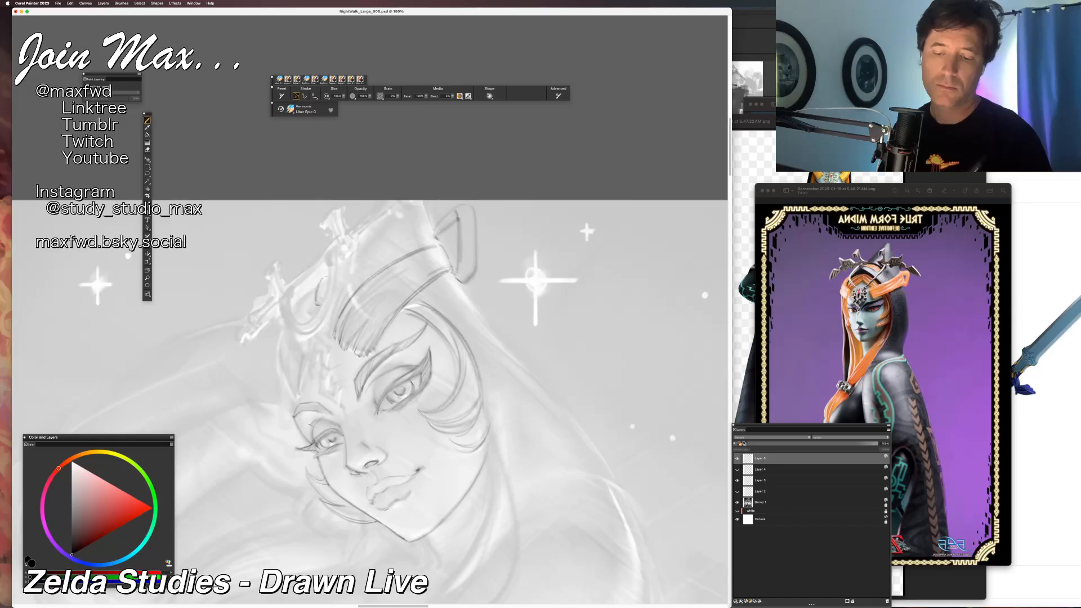
Examine the face's proportions and linework up close and within the whole illustration.
{"action": "key", "text": "super+minus"}
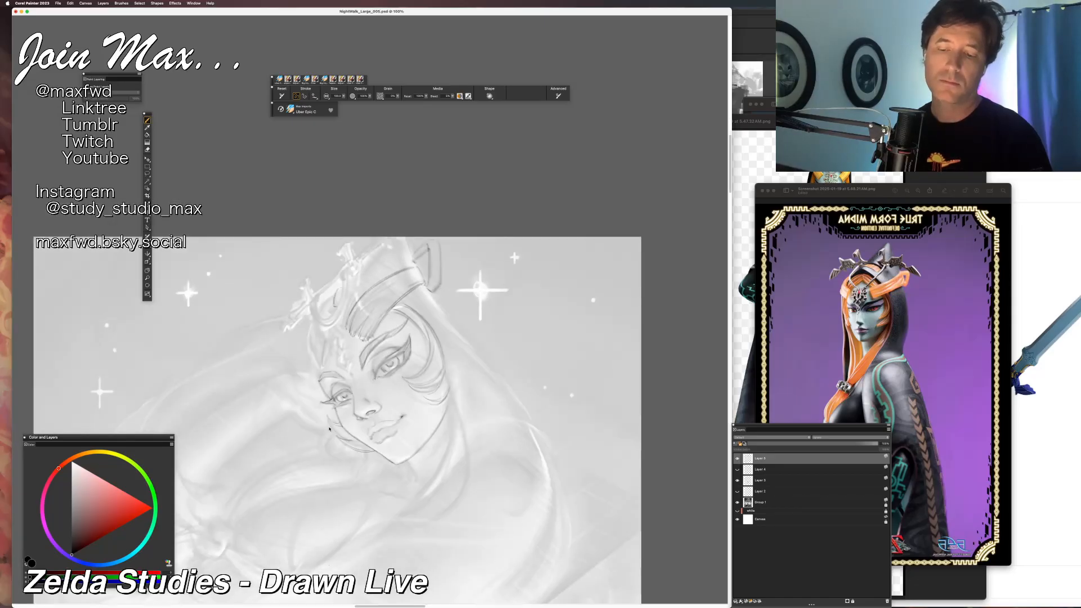
{"action": "key", "text": "super+minus"}
{"action": "key", "text": "super+equal"}
{"action": "key", "text": "super+equal"}
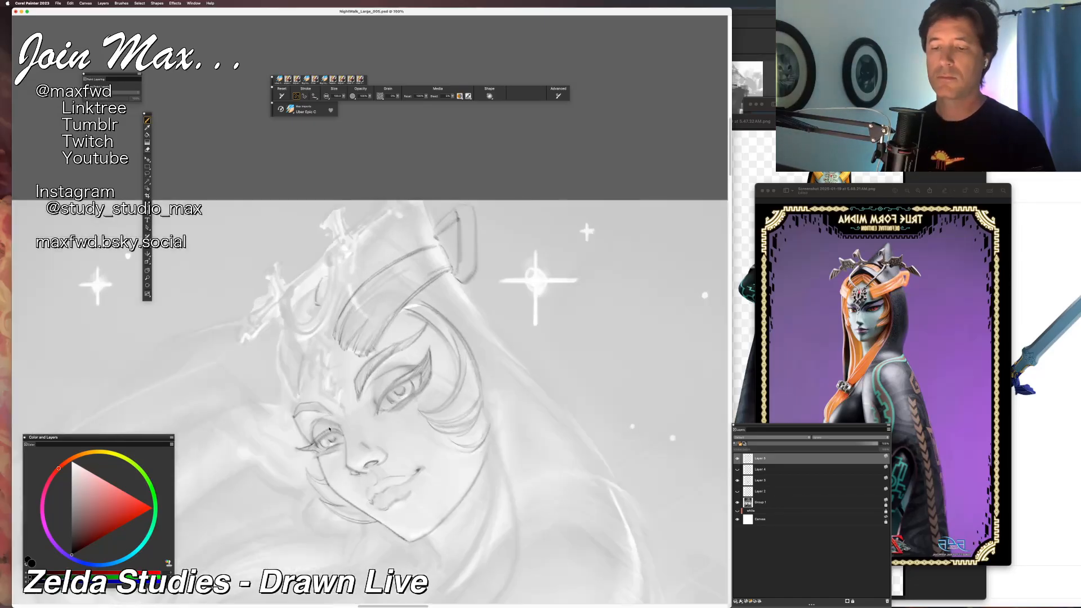
{"action": "key", "text": "n"}
{"action": "key", "text": "b"}
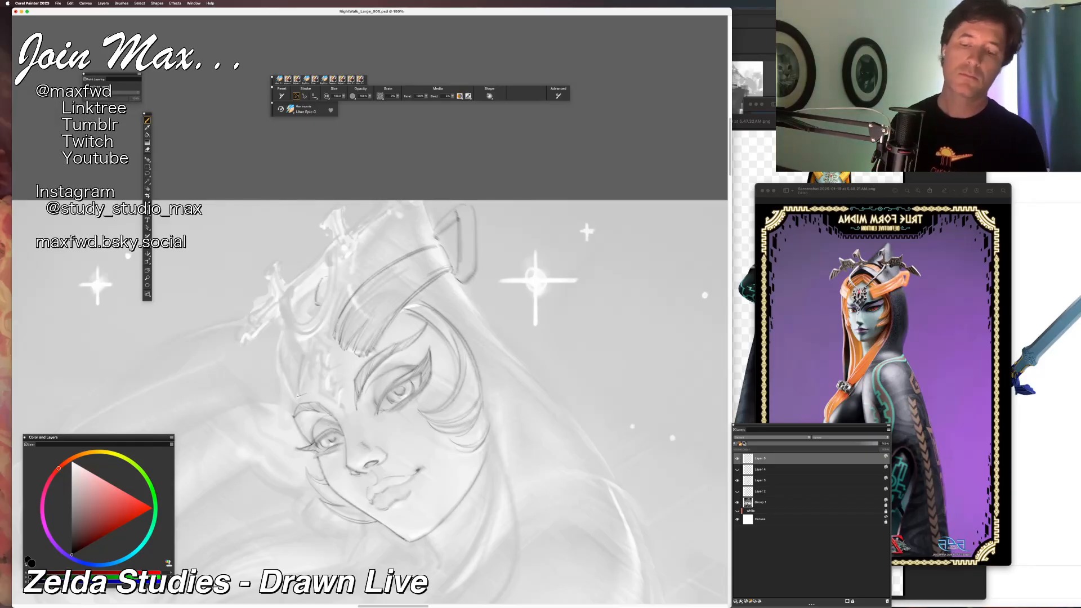
{"action": "key", "text": "super+minus"}
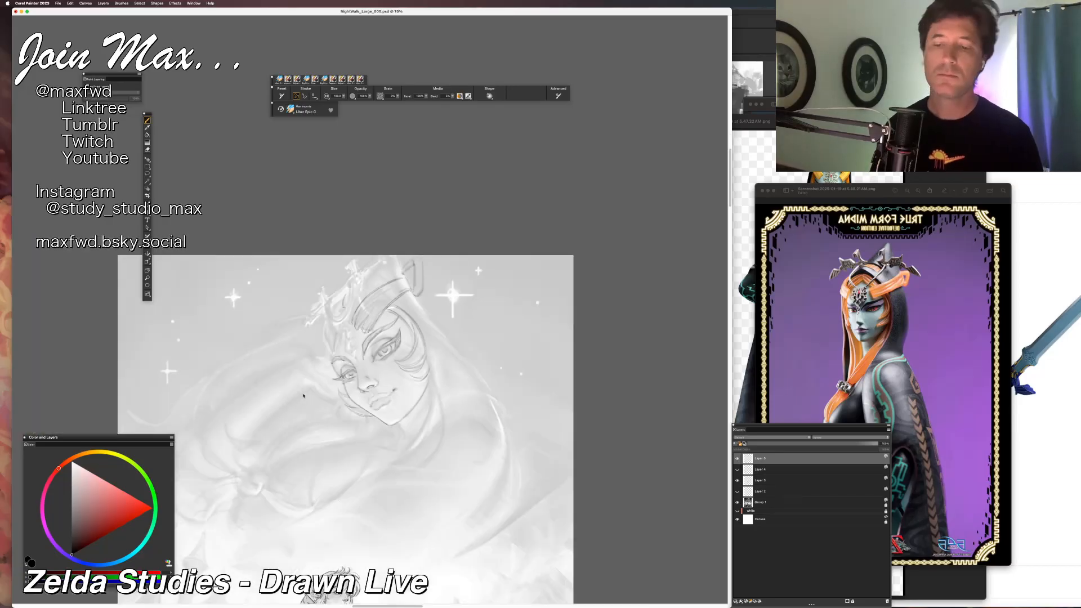
{"action": "key", "text": "super+equal"}
{"action": "key", "text": "super+equal"}
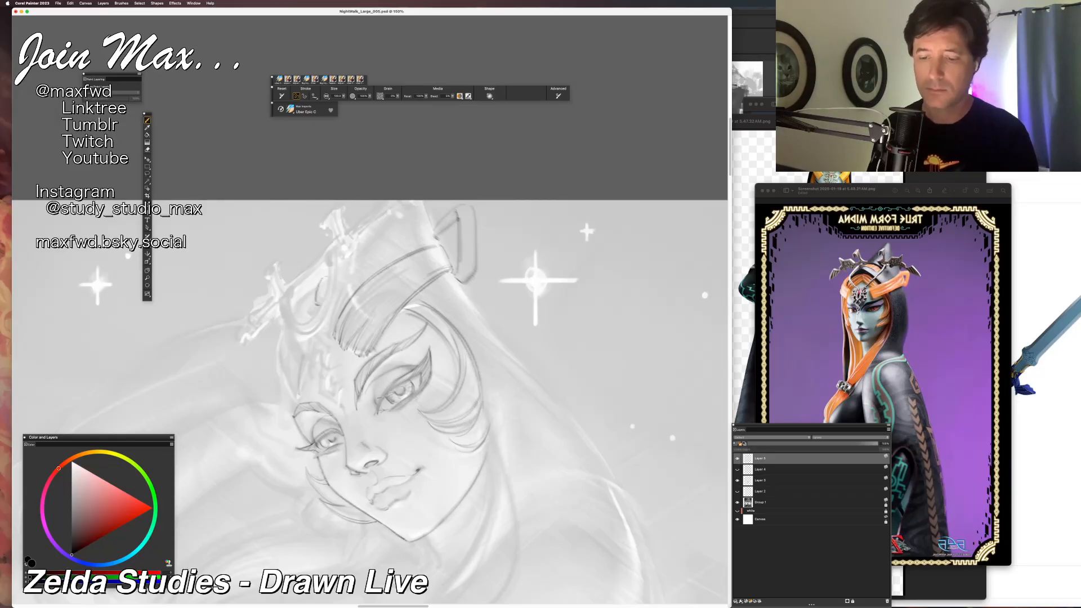
{"action": "key", "text": "super+minus"}
{"action": "key", "text": "super+minus"}
{"action": "key", "text": "super+plus"}
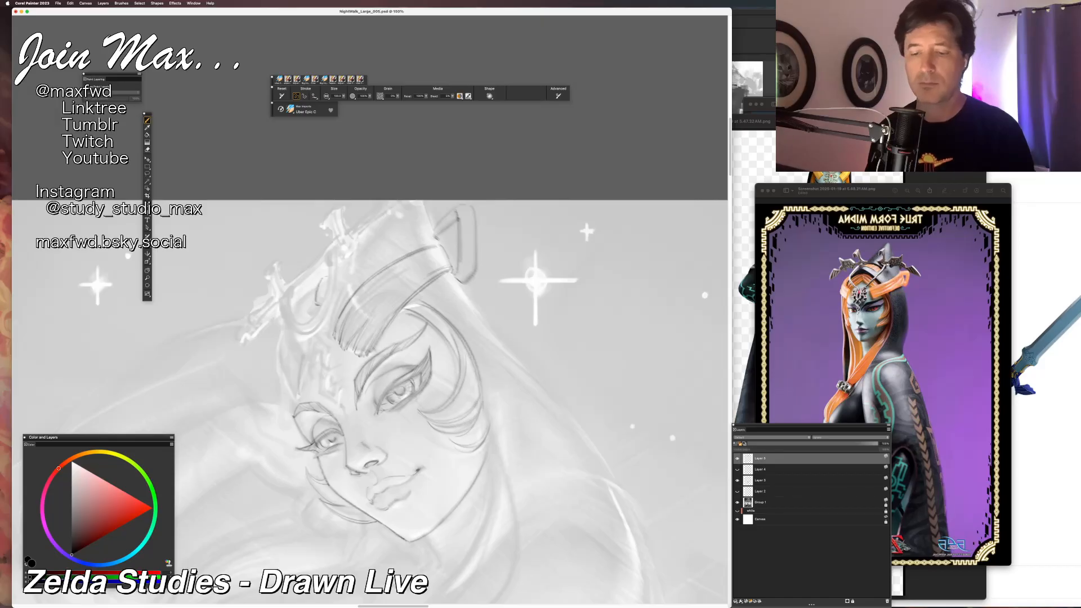
{"action": "key", "text": "super+minus"}
{"action": "key", "text": "super+minus"}
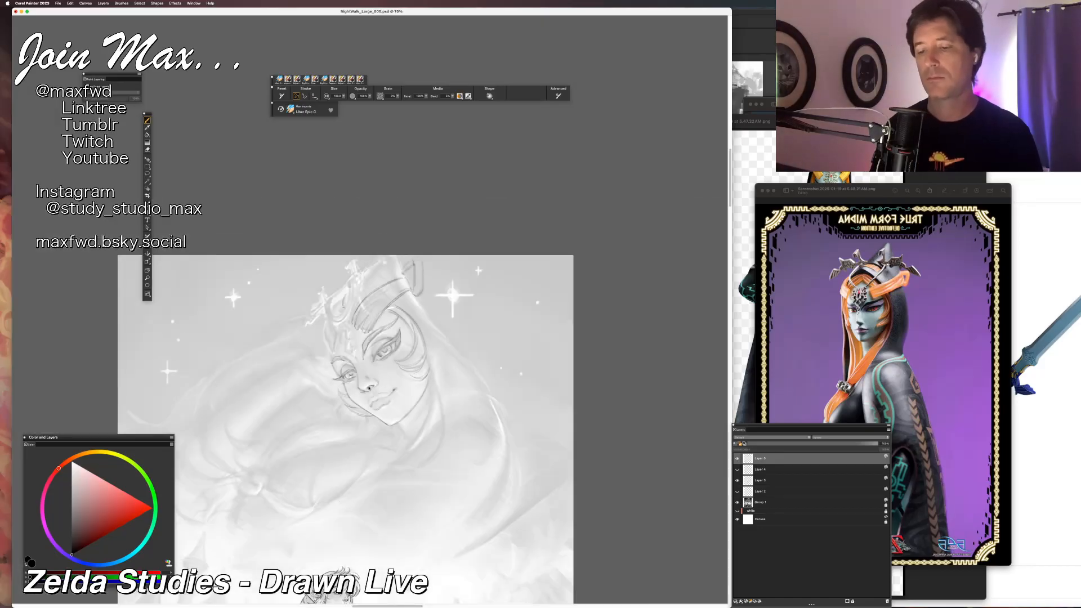
{"action": "key", "text": "super+minus"}
{"action": "key", "text": "super+minus"}
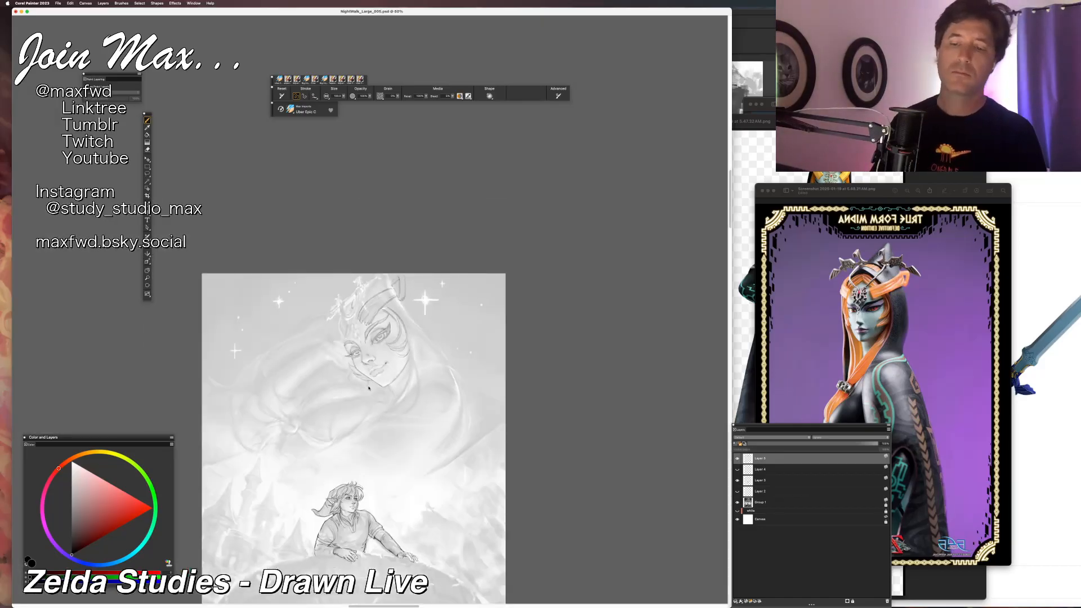
{"action": "key", "text": "super+equal"}
{"action": "key", "text": "super+equal"}
{"action": "key", "text": "super+equal"}
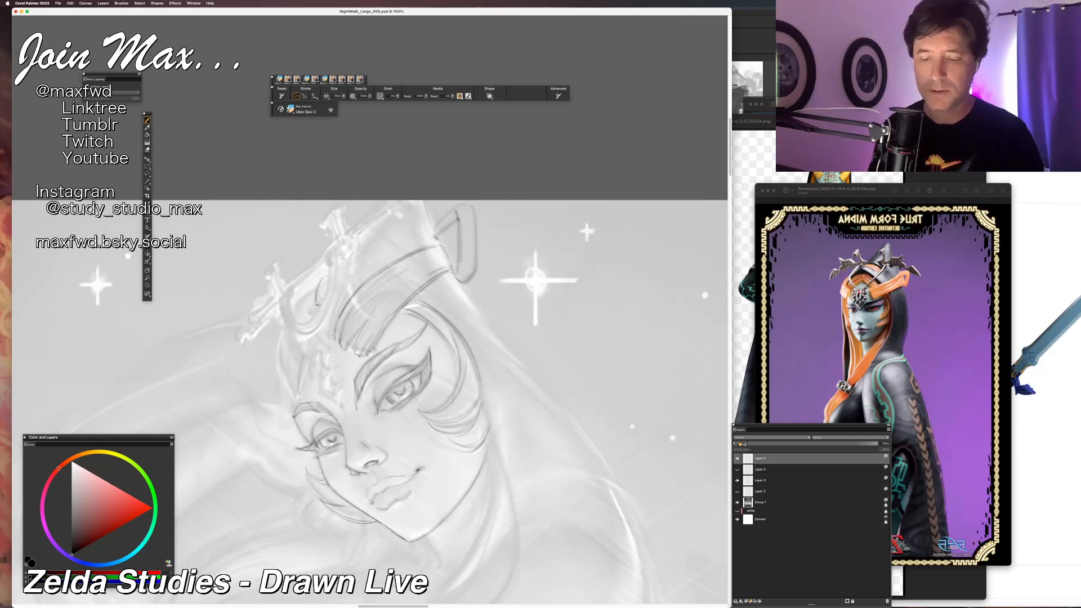
{"action": "key", "text": "super+minus"}
{"action": "key", "text": "super+minus"}
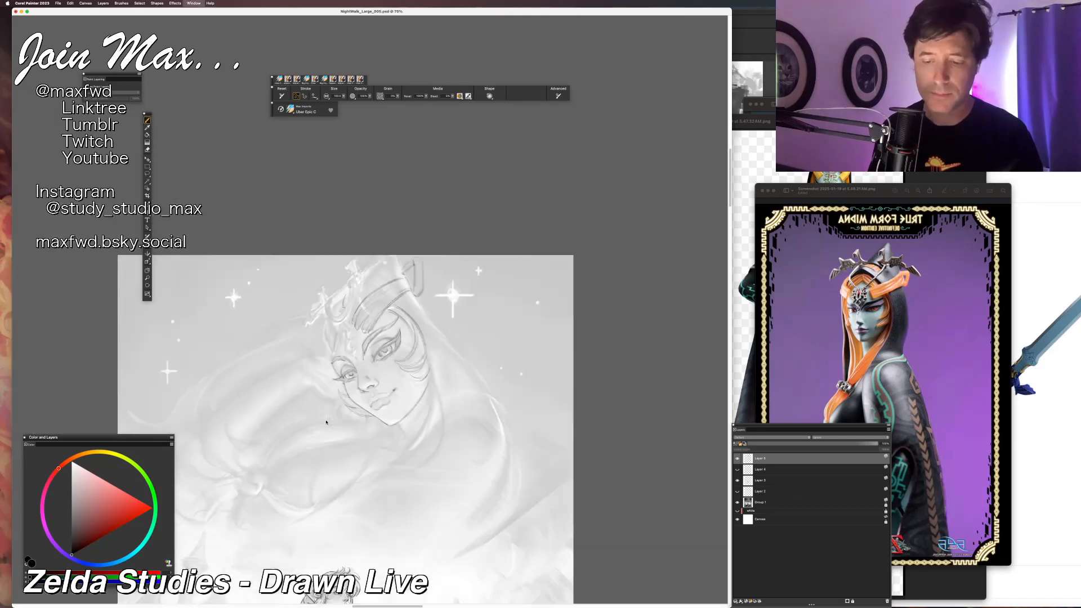
{"action": "key", "text": "super+equal"}
{"action": "key", "text": "super+equal"}
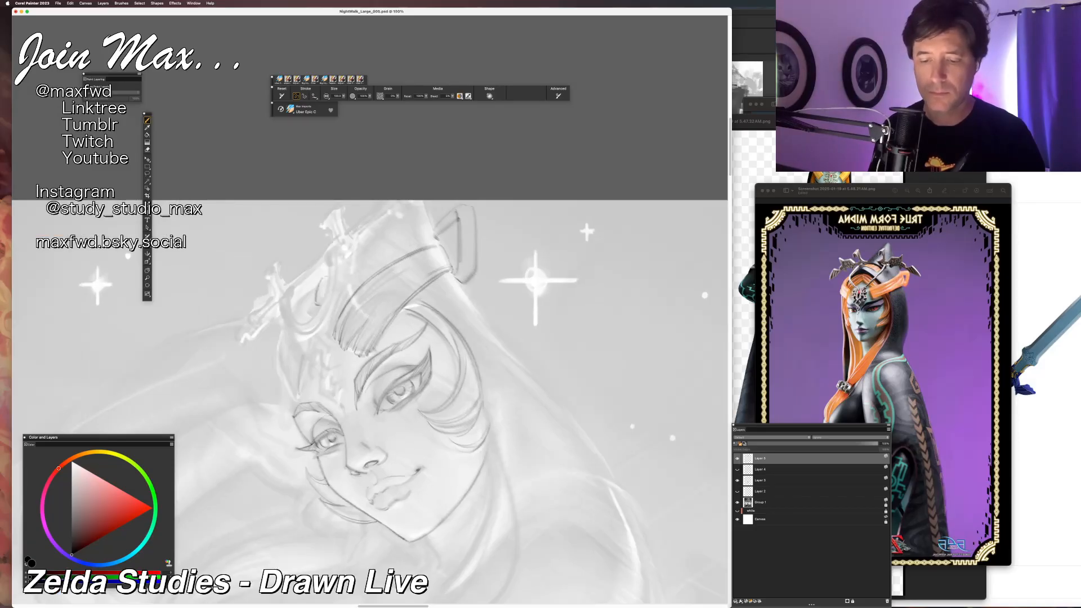
{"action": "key", "text": "super+minus"}
{"action": "key", "text": "super+minus"}
{"action": "key", "text": "super+minus"}
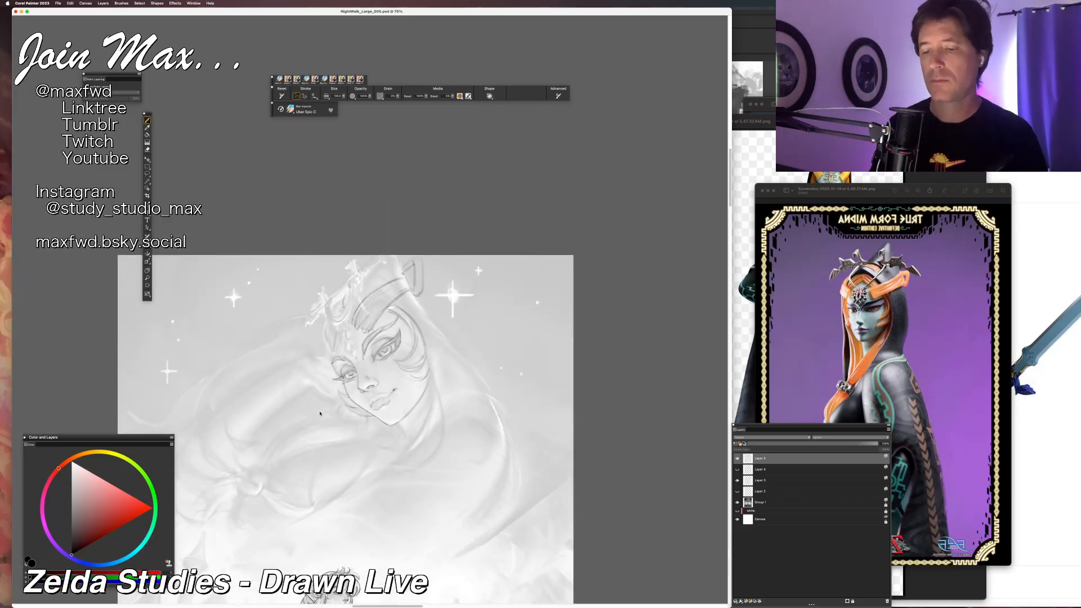
{"action": "key", "text": "super+minus"}
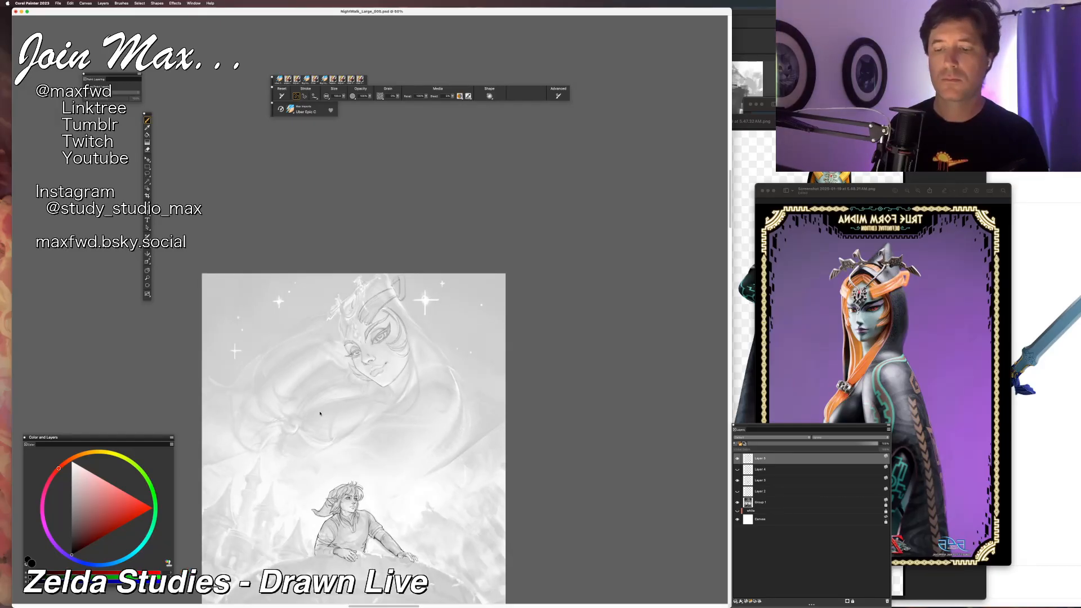
{"action": "key", "text": "super+equal"}
{"action": "key", "text": "super+equal"}
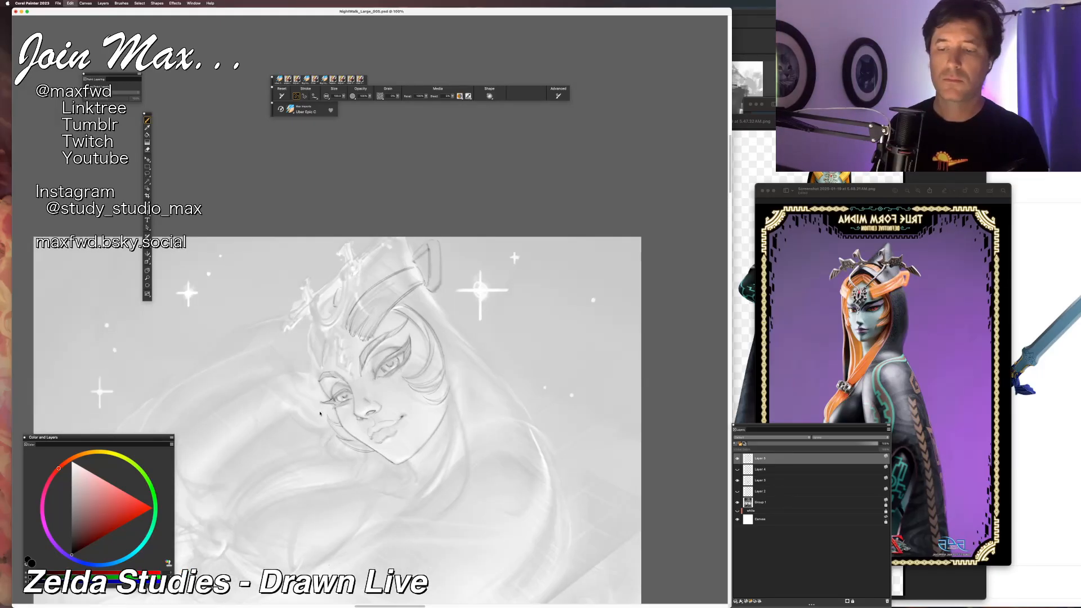
{"action": "key", "text": "super+minus"}
{"action": "key", "text": "super+minus"}
{"action": "key", "text": "super+minus"}
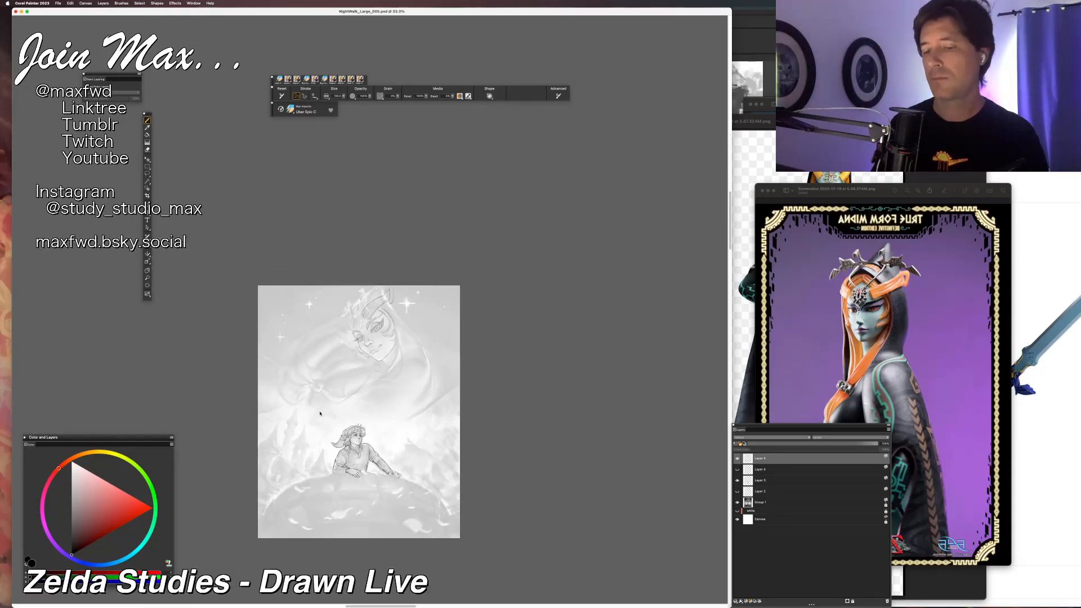
{"action": "key", "text": "super+equal"}
{"action": "key", "text": "super+equal"}
{"action": "key", "text": "super+equal"}
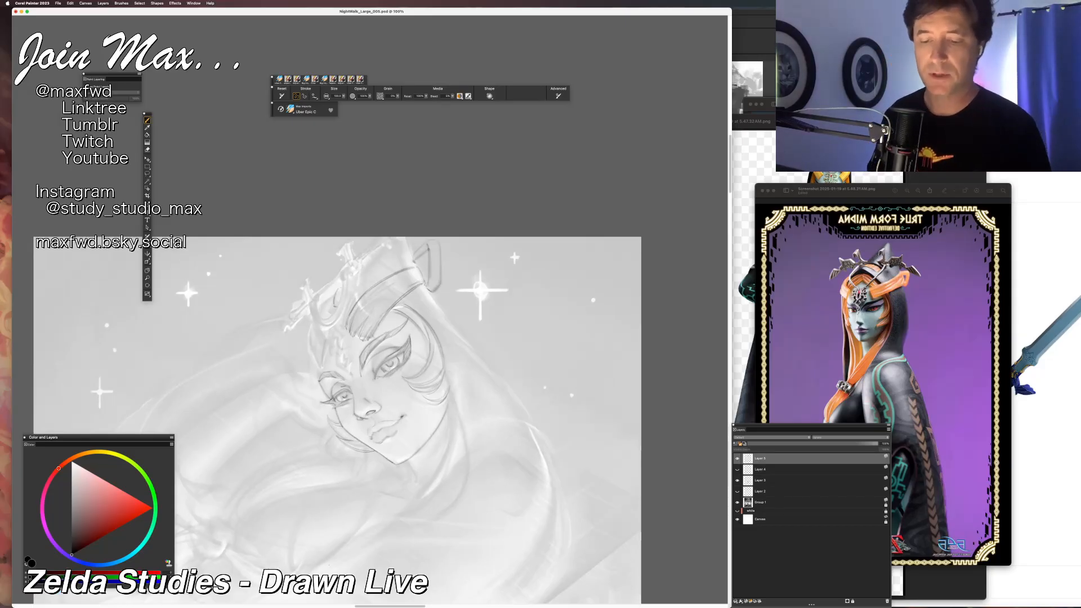
Flip the whole canvas horizontally to check the face in mirror view, undoing a mistaken horizontal flip of the active line layer alone.
{"action": "left_click", "coordinate": [70, 3]}
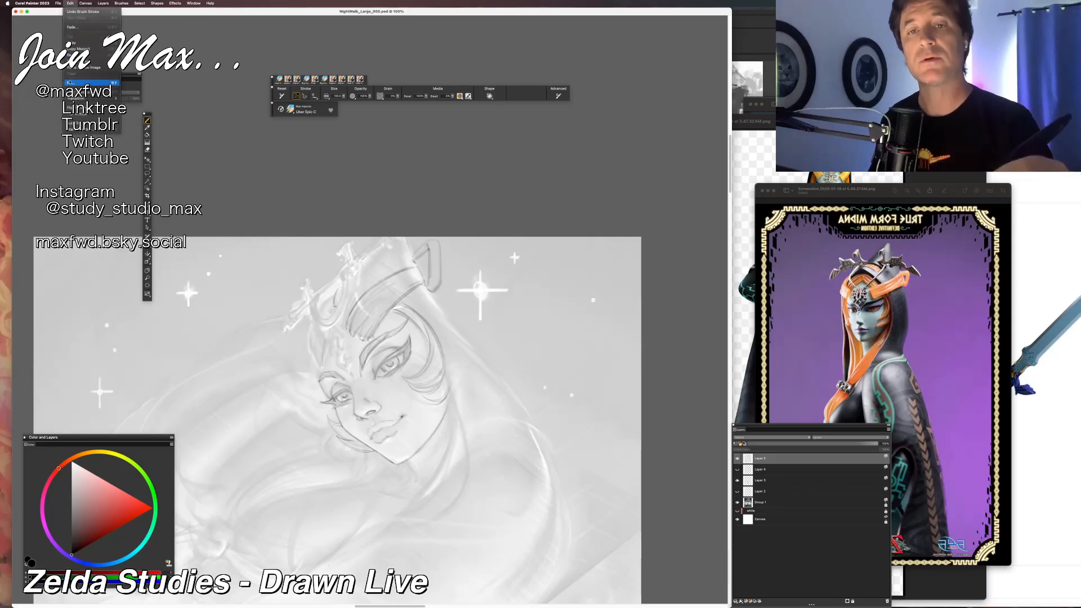
{"action": "left_click", "coordinate": [73, 107]}
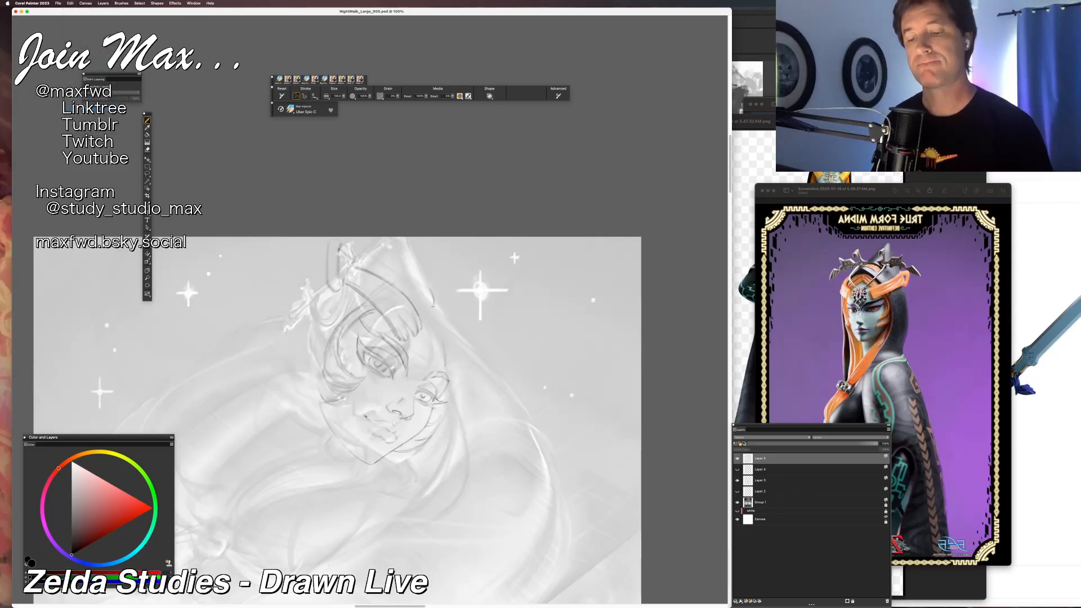
{"action": "left_click", "coordinate": [85, 3]}
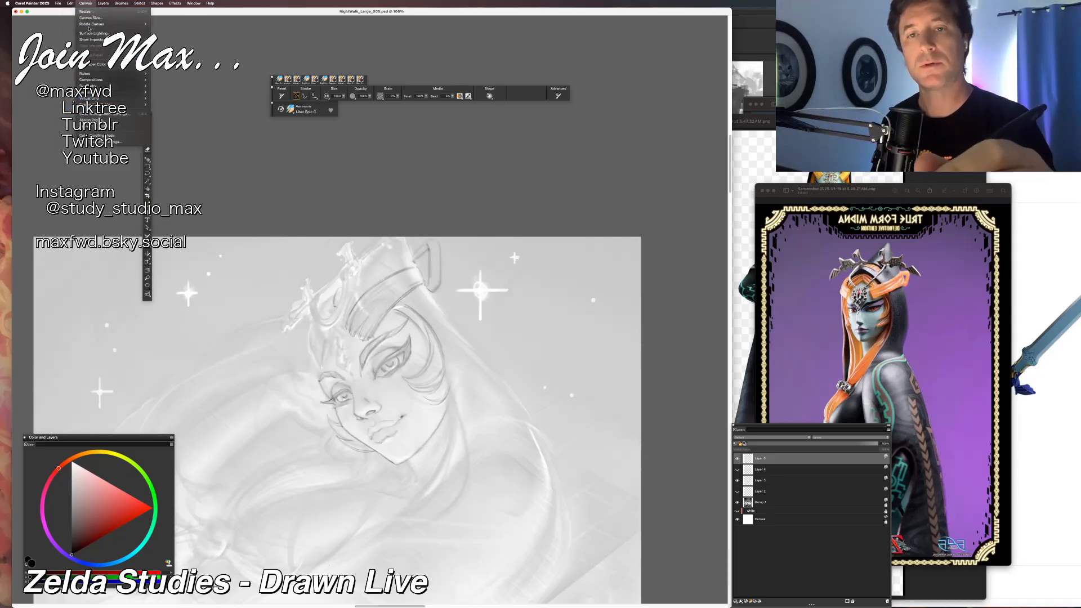
{"action": "mouse_move", "coordinate": [126, 25]}
{"action": "left_click", "coordinate": [163, 51]}
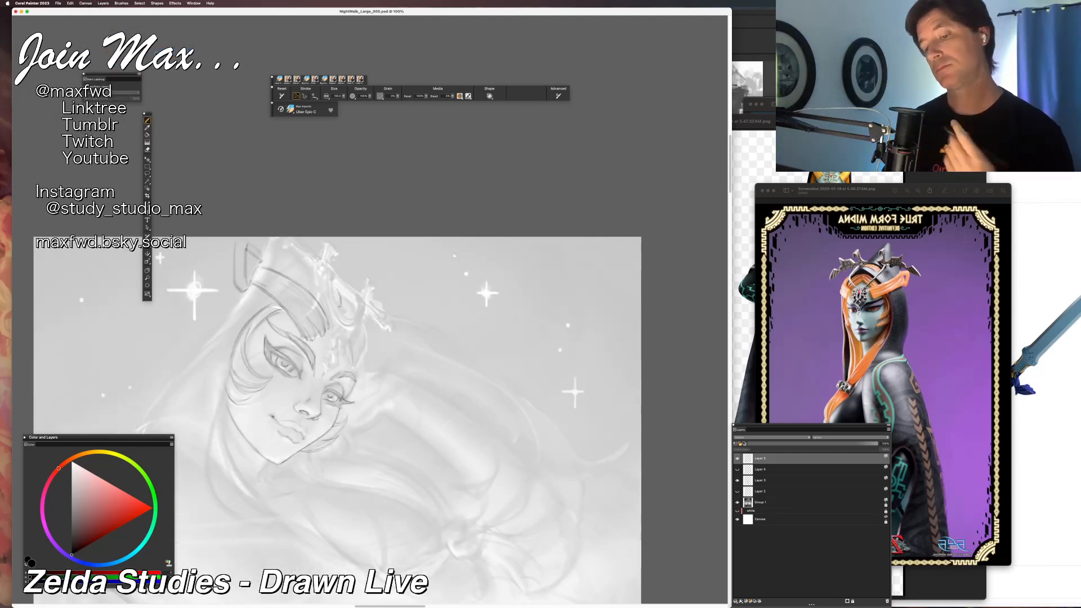
{"action": "left_click_drag", "start_coordinate": [389, 478], "coordinate": [522, 510]}
{"action": "left_click_drag", "start_coordinate": [372, 471], "coordinate": [338, 415]}
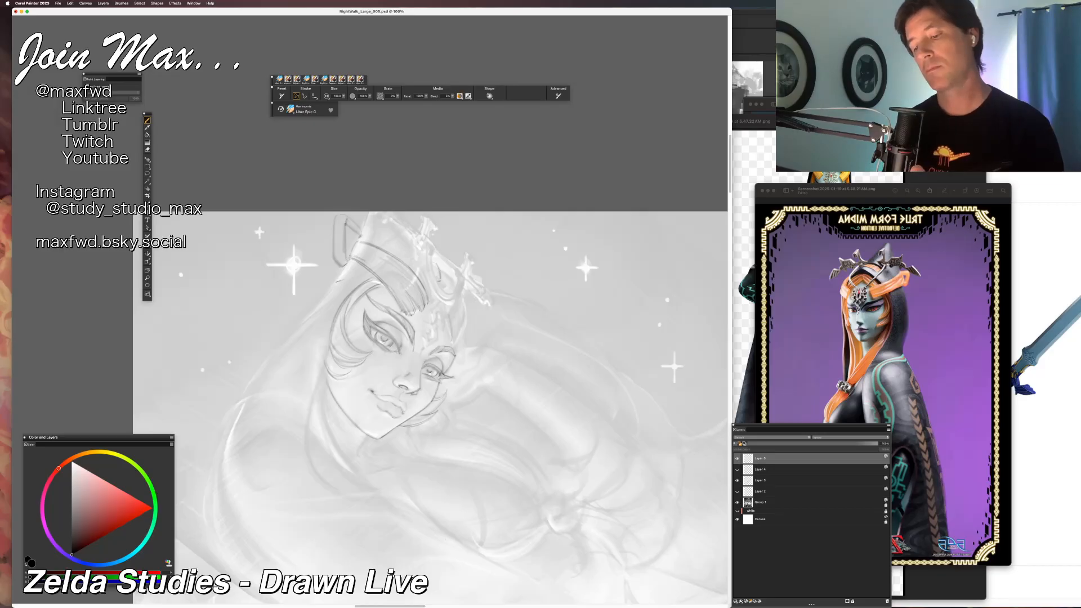
{"action": "key", "text": "l"}
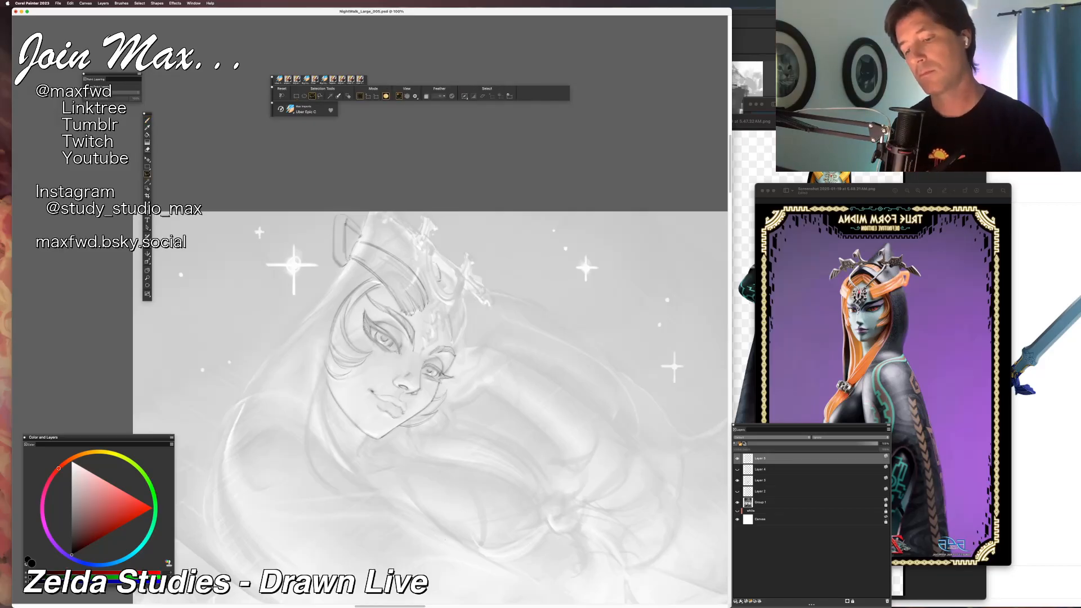
{"action": "key", "text": "b"}
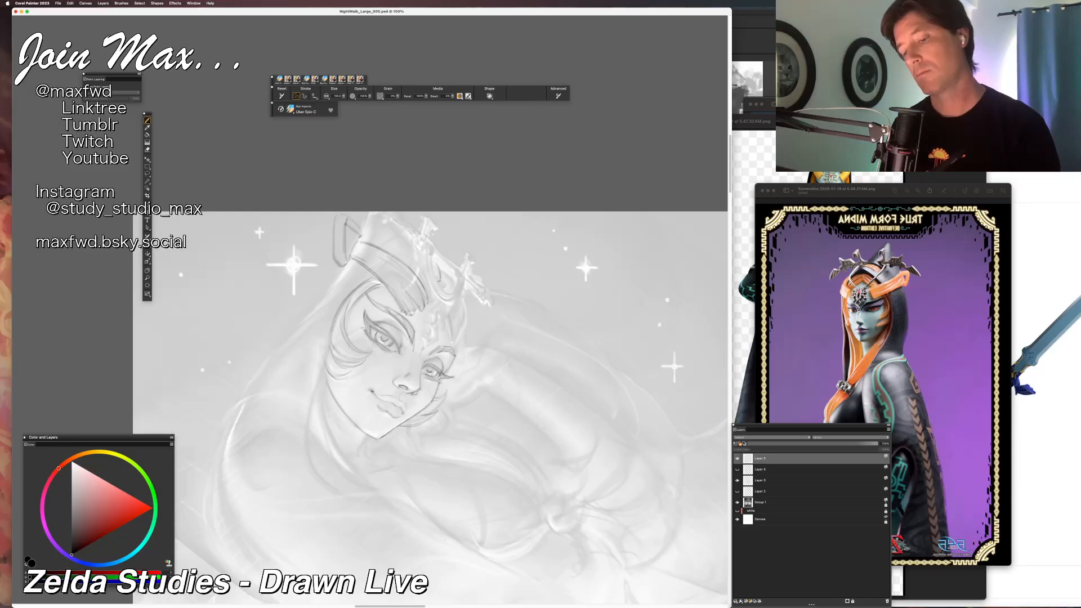
{"action": "key", "text": "n"}
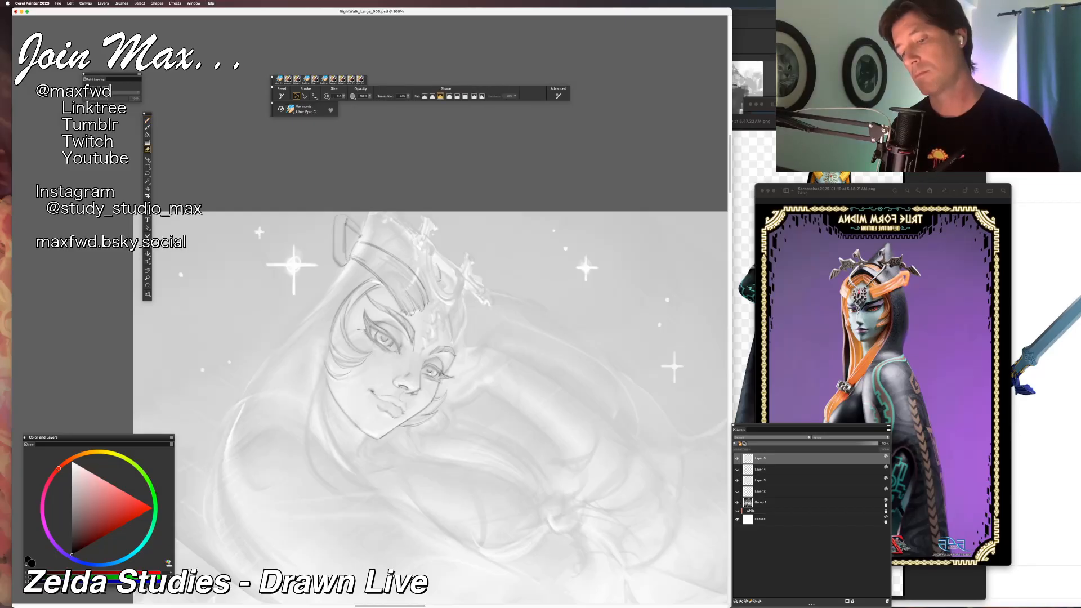
{"action": "key", "text": "b"}
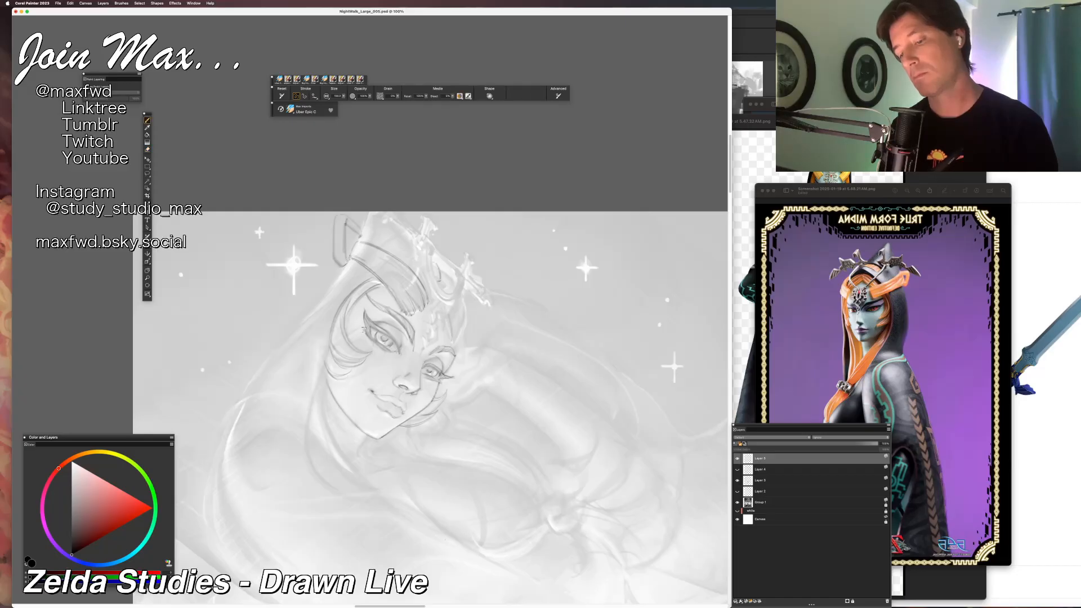
Touch up the face's linework around the larger eye and temple with the eraser and brush, working at close range.
{"action": "key", "text": "n"}
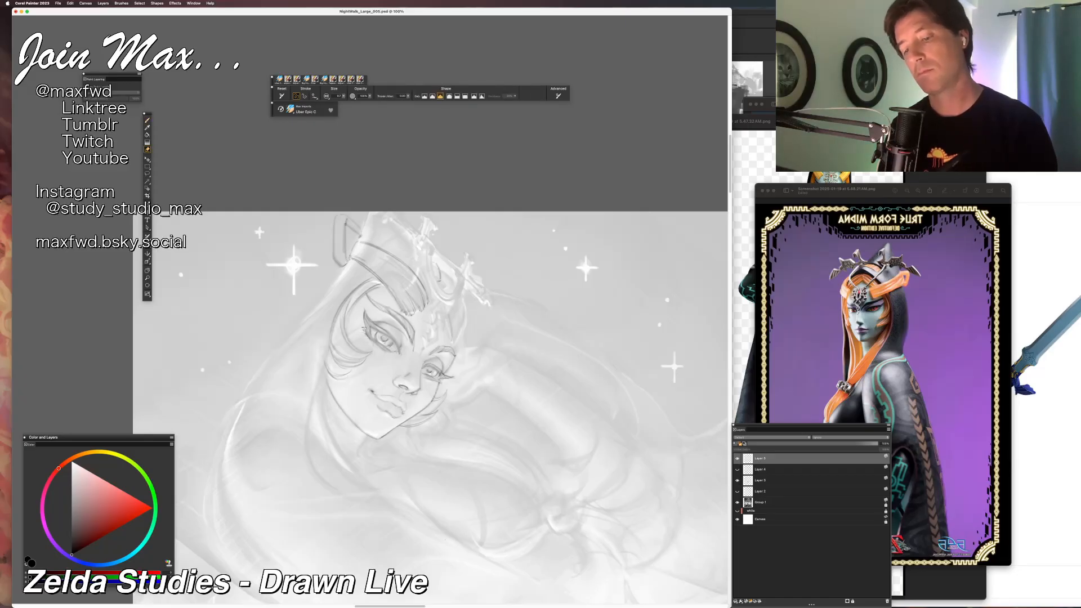
{"action": "key", "text": "b"}
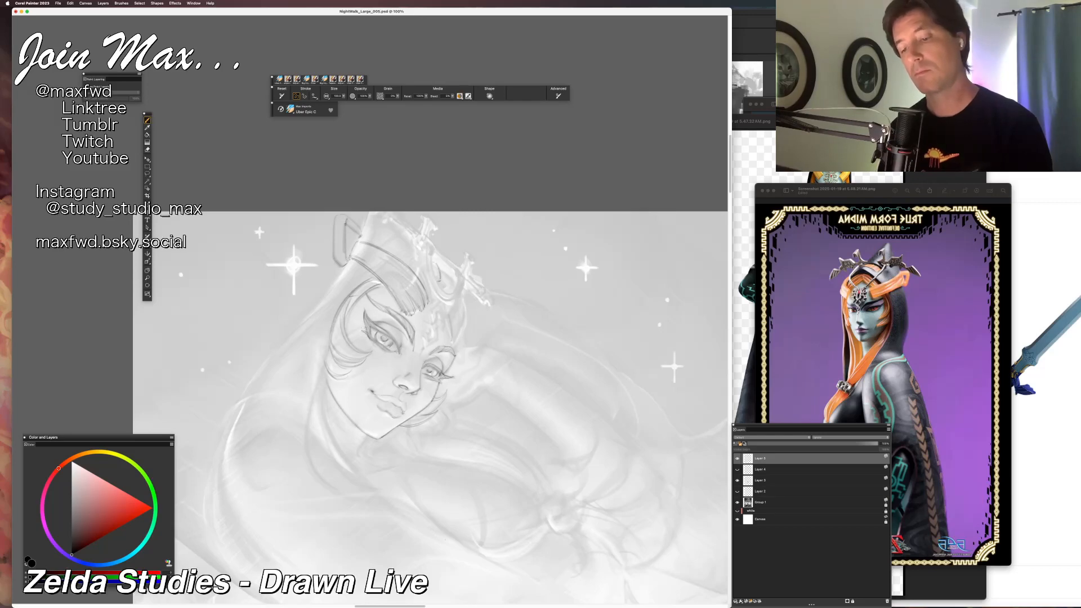
{"action": "key", "text": "super+minus"}
{"action": "key", "text": "super+equal"}
{"action": "key", "text": "super+equal"}
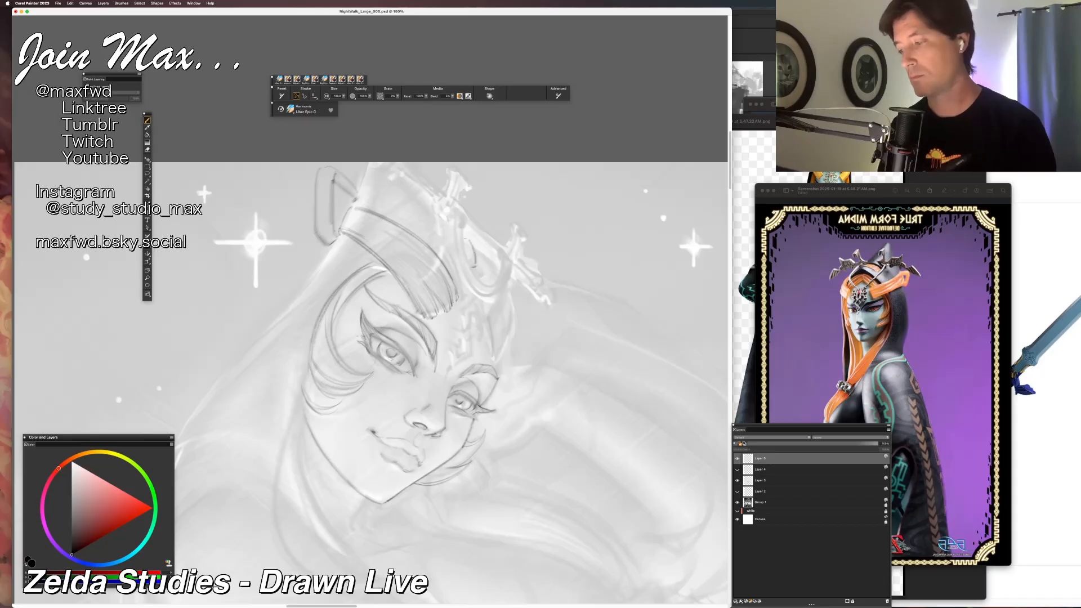
{"action": "key", "text": "n"}
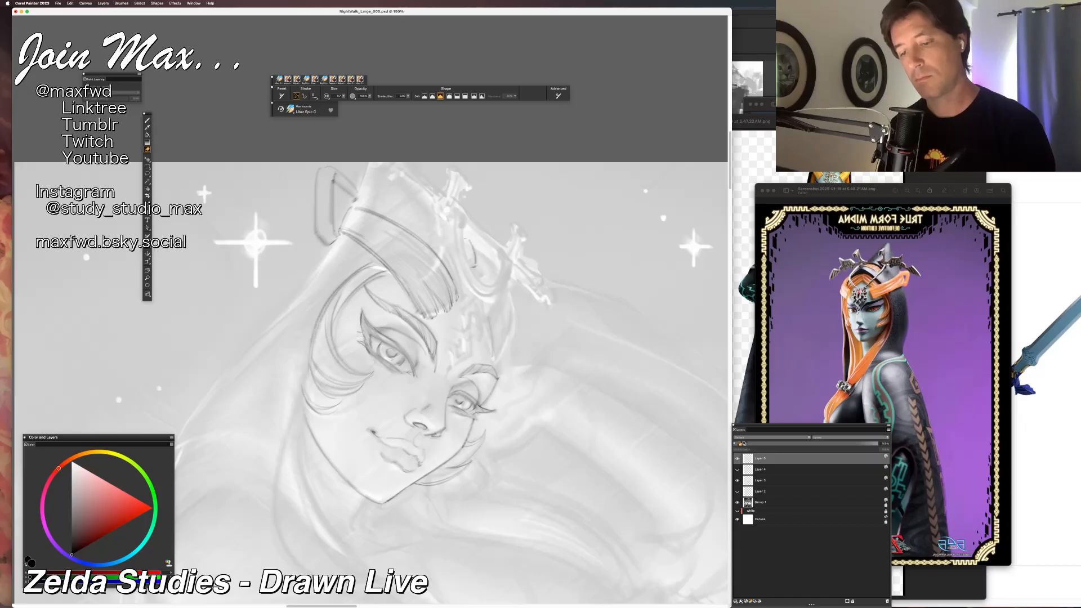
{"action": "key", "text": "b"}
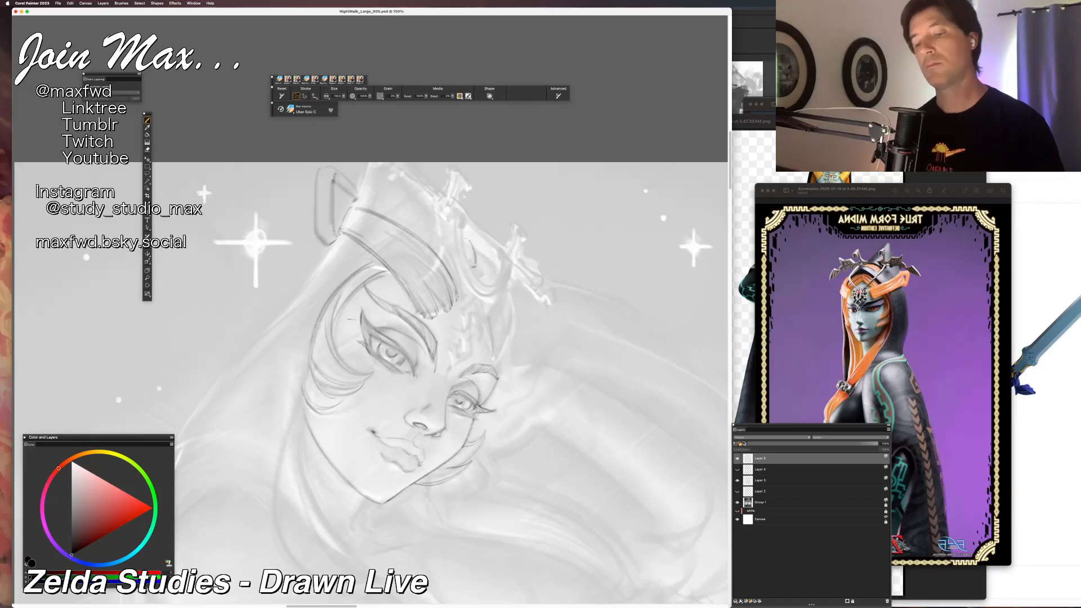
{"action": "scroll", "coordinate": [354, 321], "scroll_direction": "down", "scroll_amount": 2}
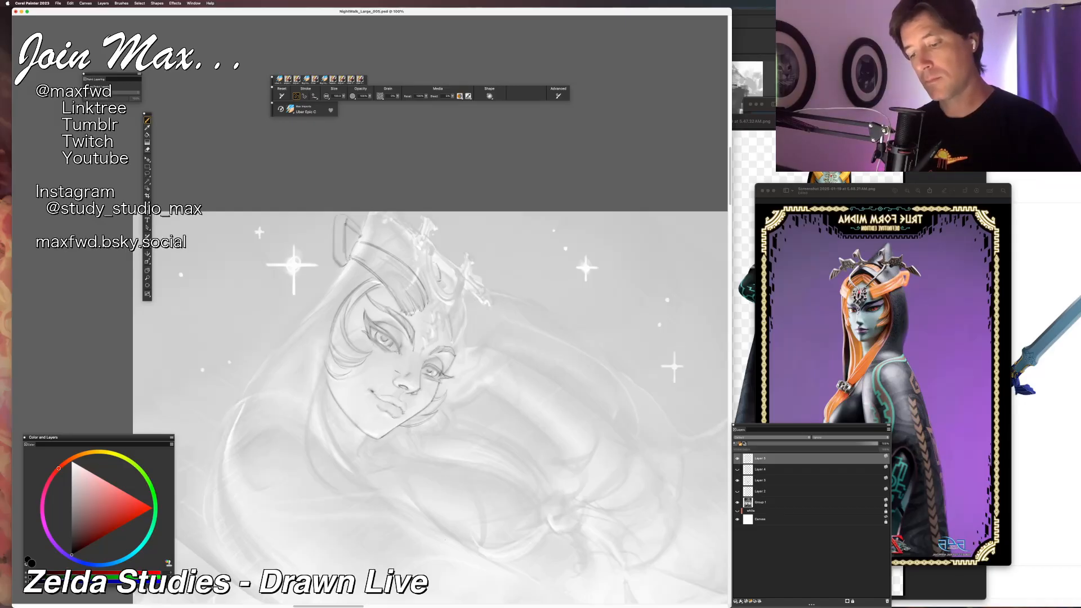
Try short strokes at the corner of the mouth and along the lips, undoing the unwanted ones.
{"action": "left_click_drag", "start_coordinate": [377, 410], "coordinate": [386, 417]}
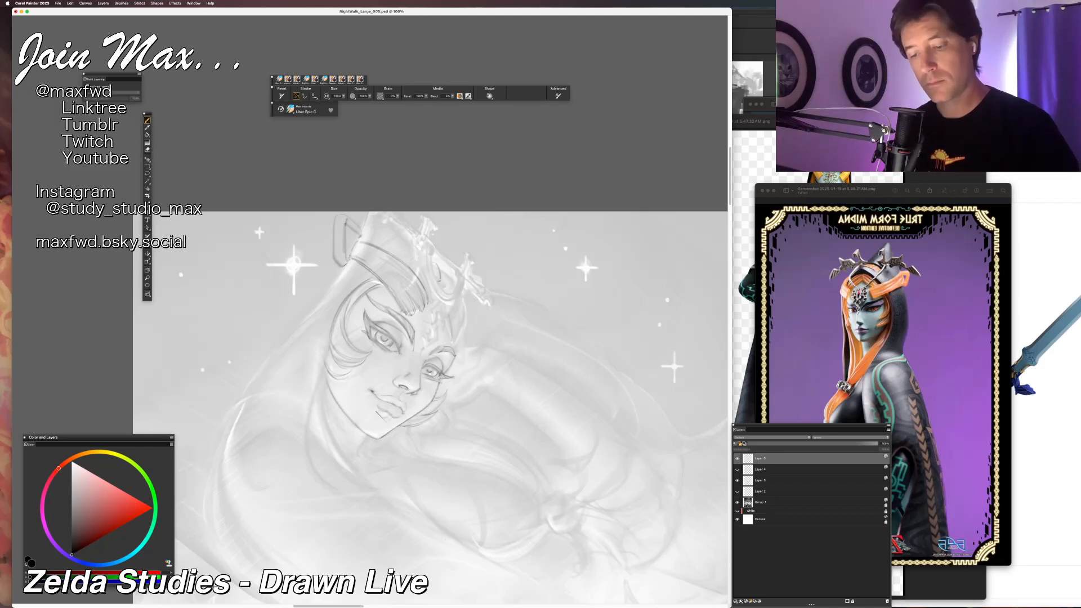
{"action": "key", "text": "super+z"}
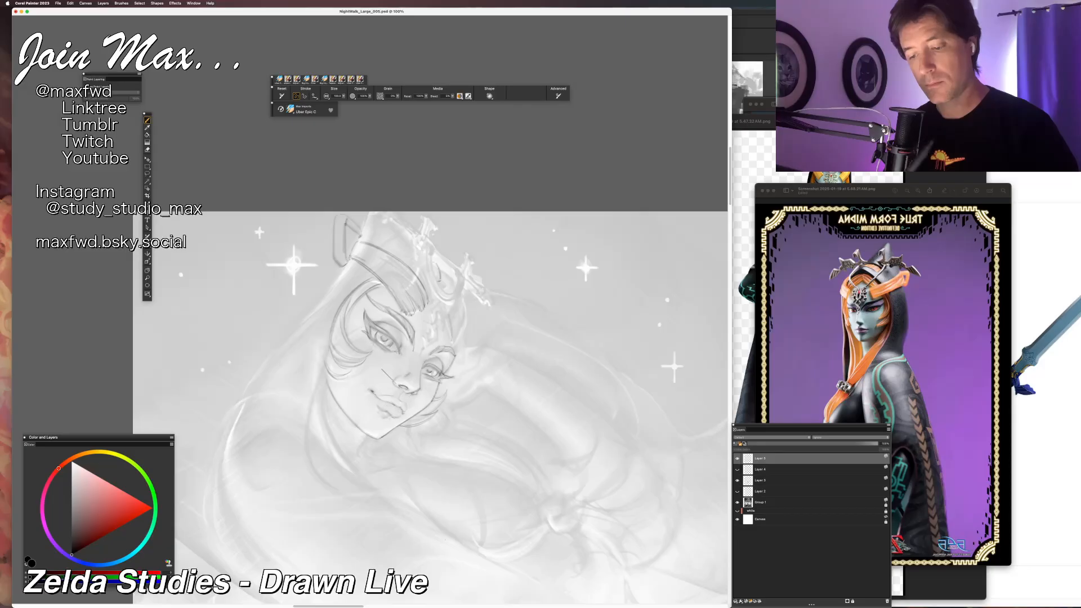
{"action": "key", "text": "super+z"}
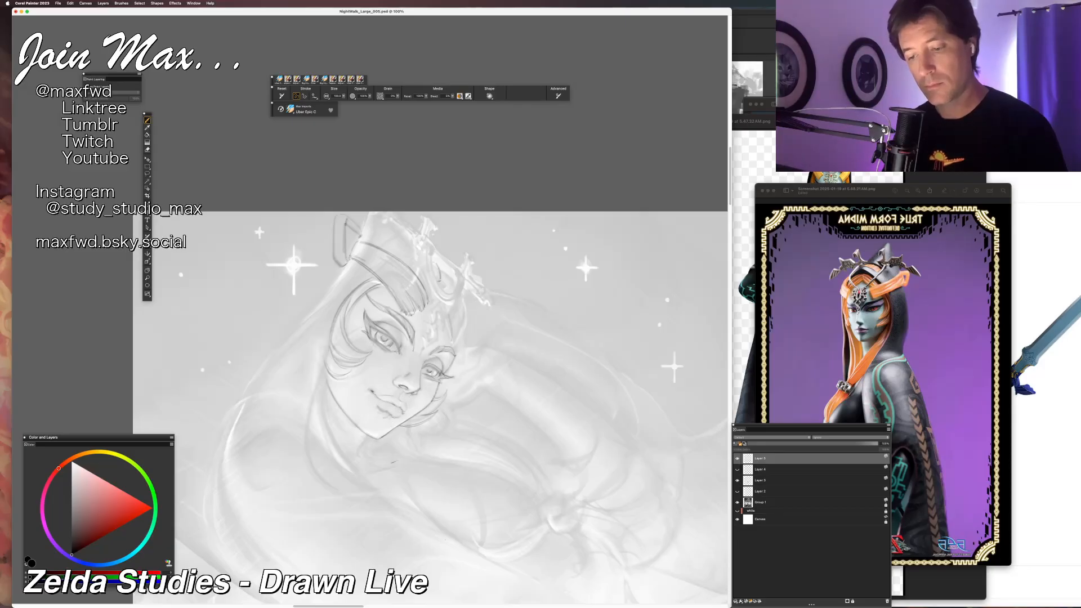
{"action": "left_click_drag", "start_coordinate": [371, 388], "coordinate": [384, 397]}
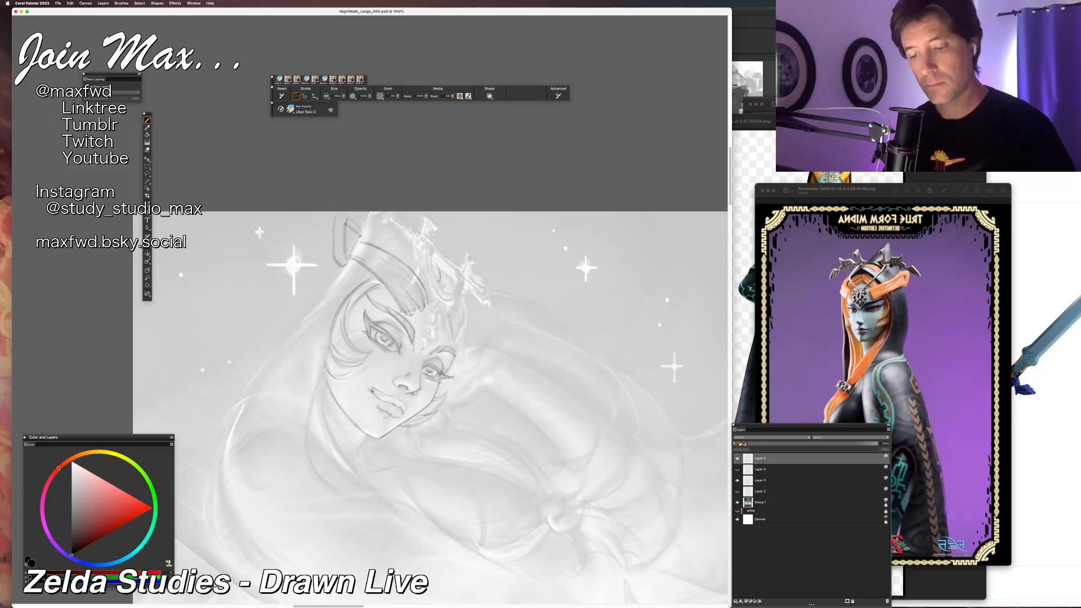
{"action": "key", "text": "super+z"}
{"action": "key", "text": "super+z"}
{"action": "left_click_drag", "start_coordinate": [378, 408], "coordinate": [390, 414]}
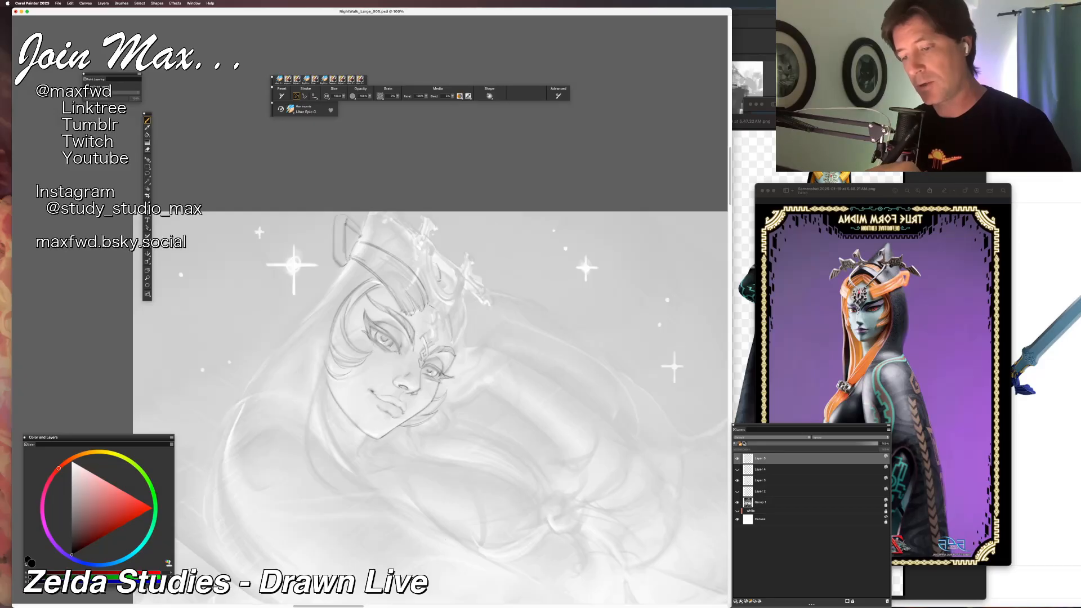
Sketch a small angular emblem on the forehead between the brows and check it from further out.
{"action": "key", "text": "super+z"}
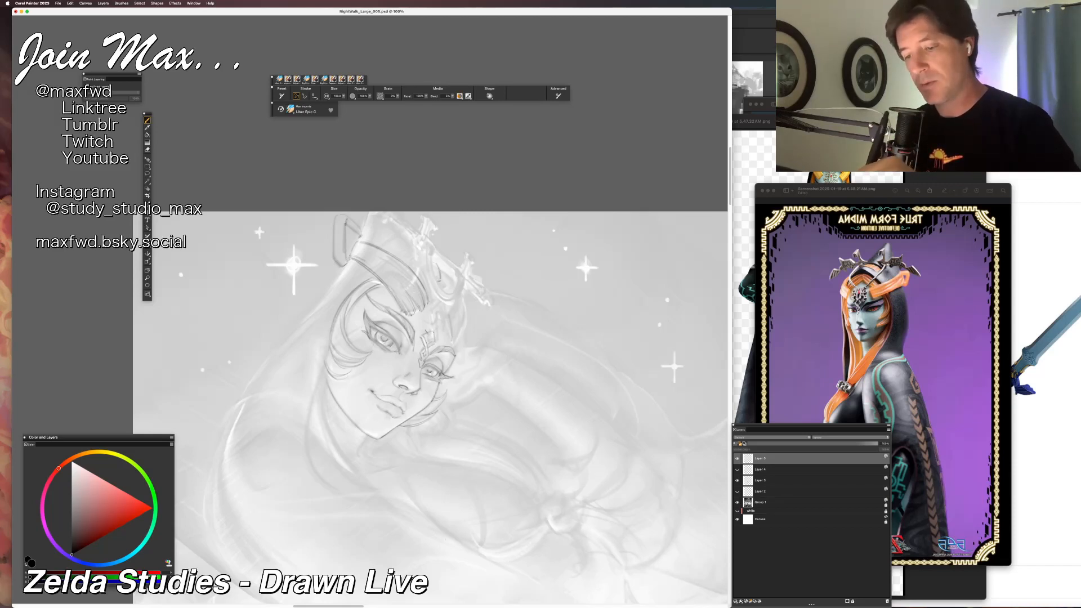
{"action": "left_click_drag", "start_coordinate": [435, 333], "coordinate": [429, 344]}
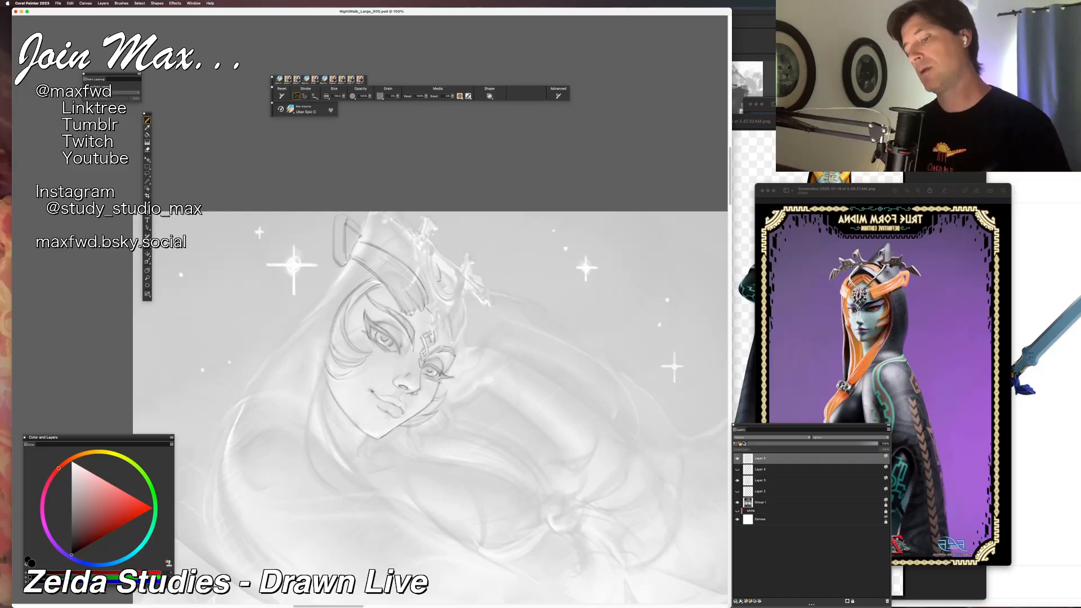
{"action": "key", "text": "super+minus"}
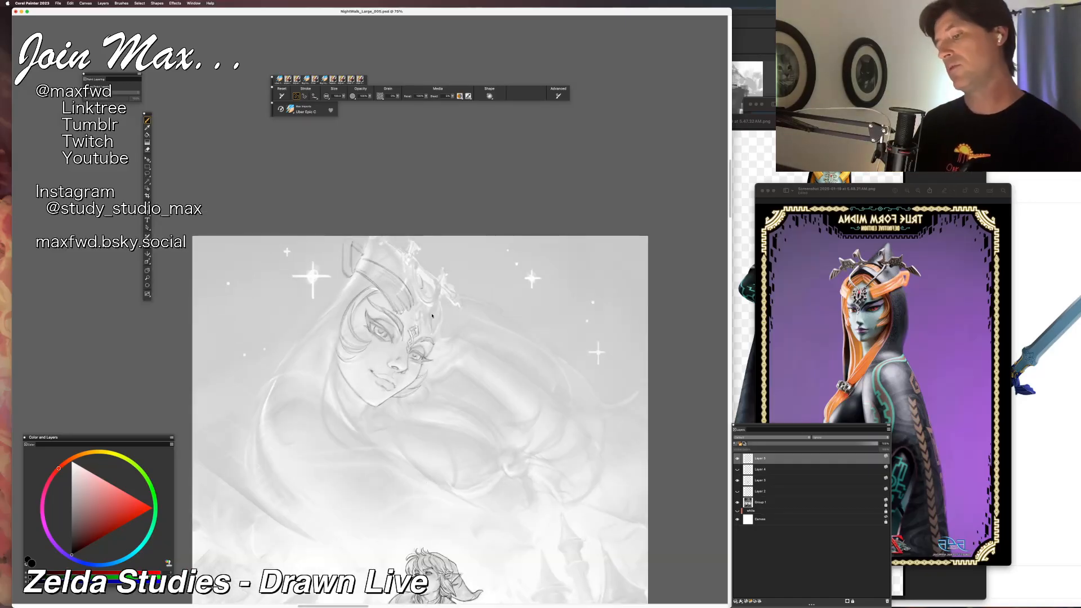
{"action": "key", "text": "super+equal"}
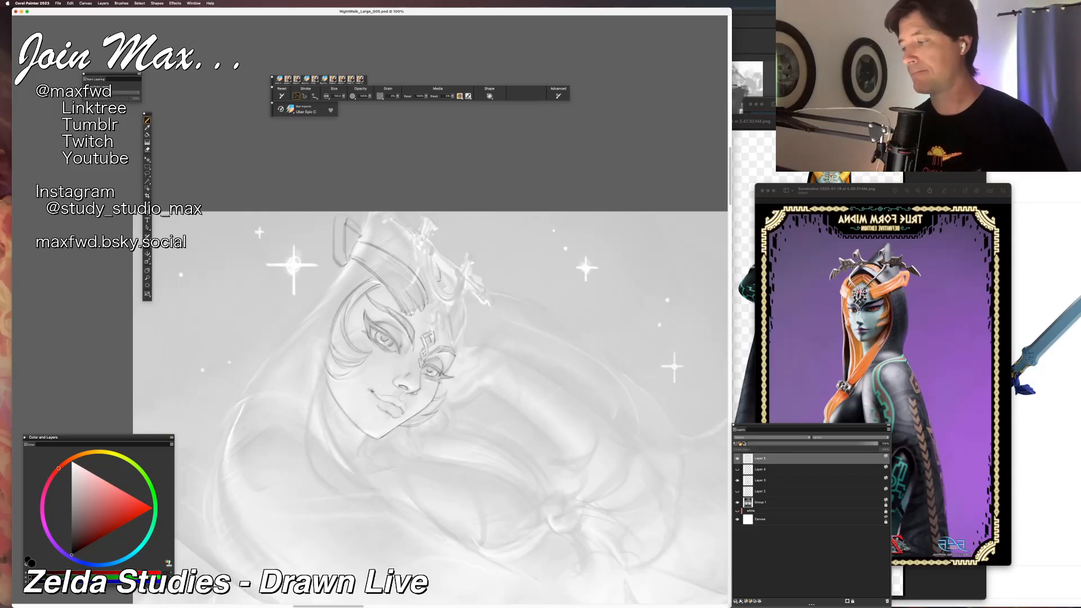
Resize the eraser, try trimming the forehead emblem's edges, undo the trims and remove the emblem between the brows.
{"action": "key", "text": "n"}
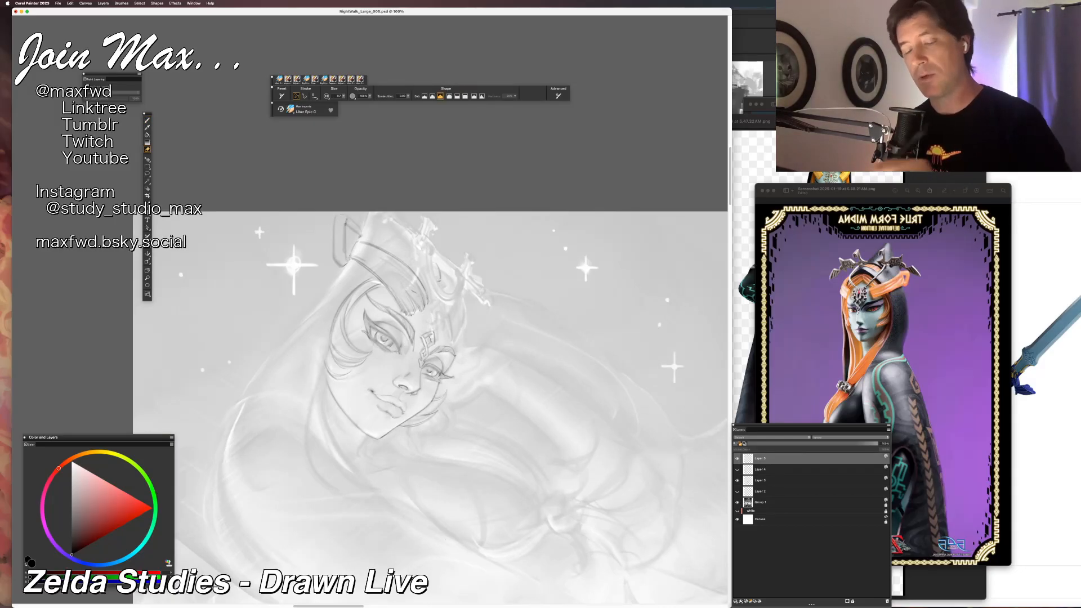
{"action": "left_click", "coordinate": [343, 96]}
{"action": "left_click_drag", "start_coordinate": [338, 109], "coordinate": [344, 109]}
{"action": "left_click_drag", "start_coordinate": [423, 334], "coordinate": [420, 344]}
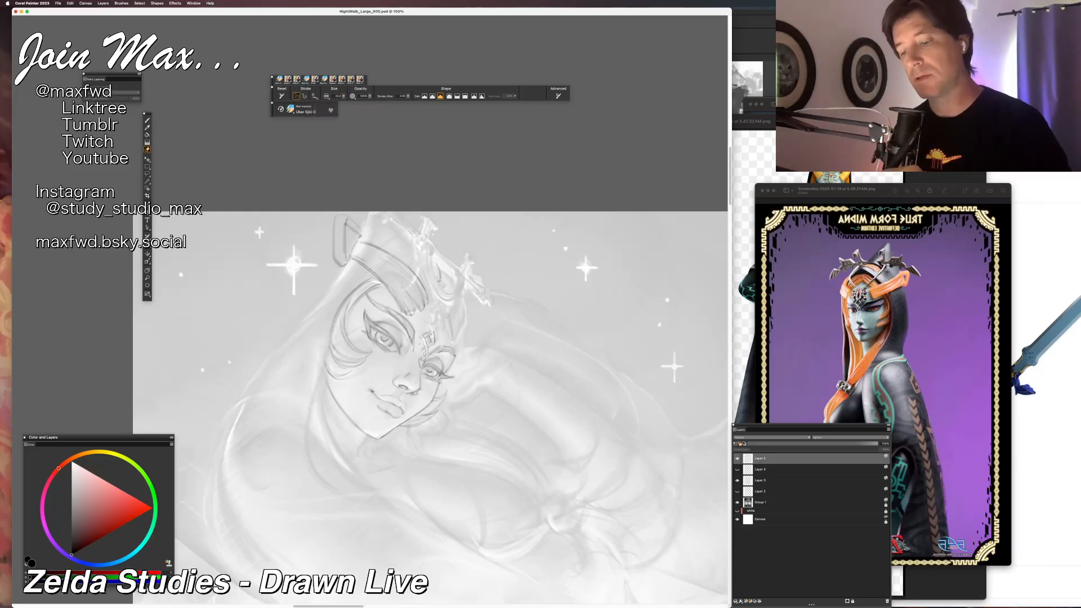
{"action": "key", "text": "super+z"}
{"action": "key", "text": "super+z"}
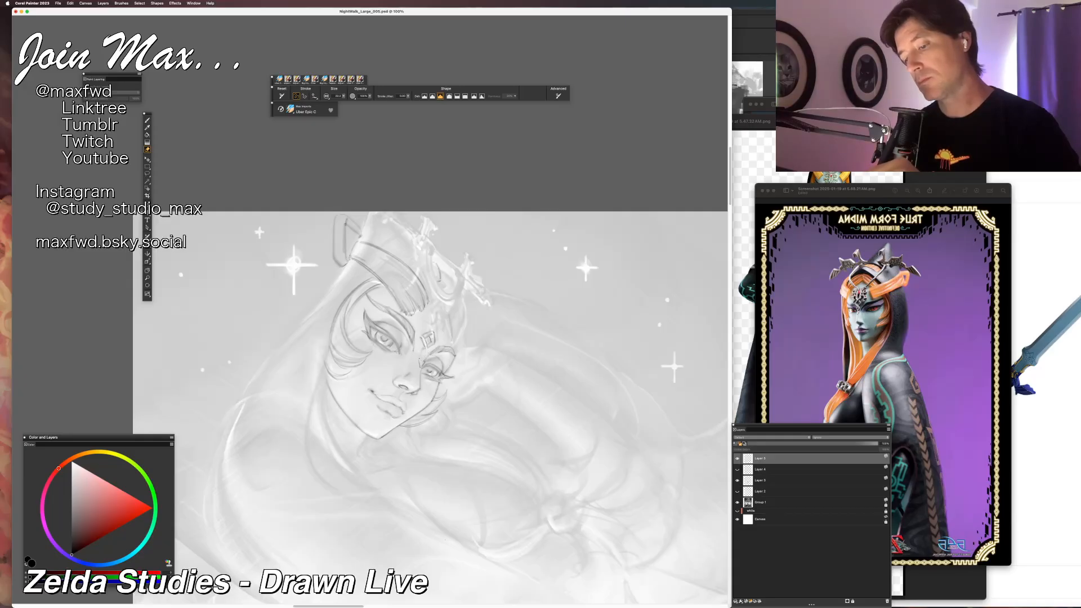
{"action": "left_click_drag", "start_coordinate": [420, 344], "coordinate": [431, 340]}
{"action": "key", "text": "b"}
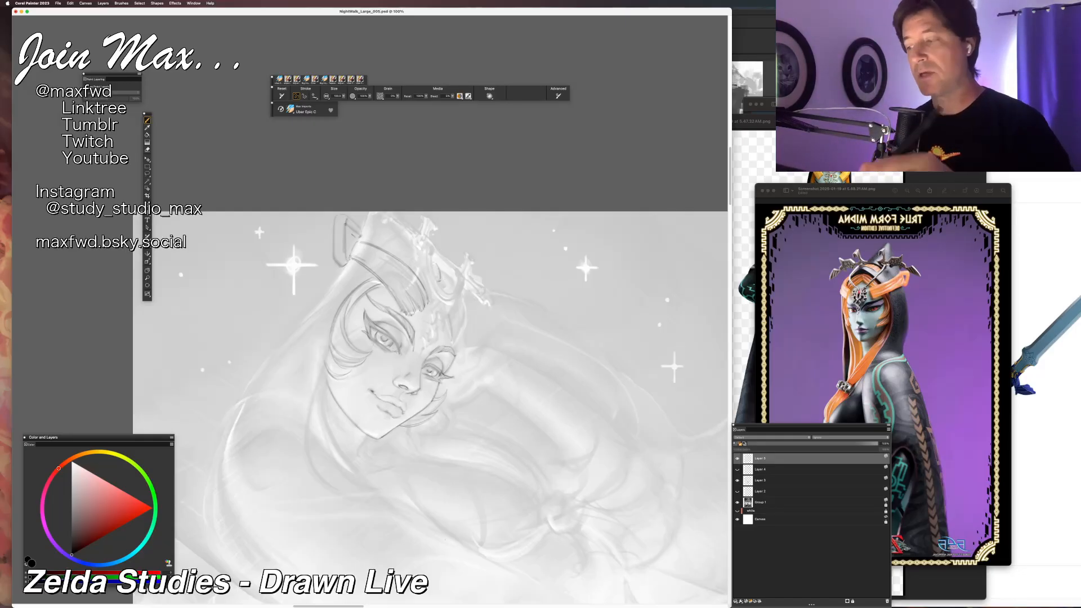
Switch to Preview, flip the mirrored Midna reference image horizontally to its original orientation, and return to Corel Painter.
{"action": "left_click_drag", "start_coordinate": [336, 294], "coordinate": [378, 264]}
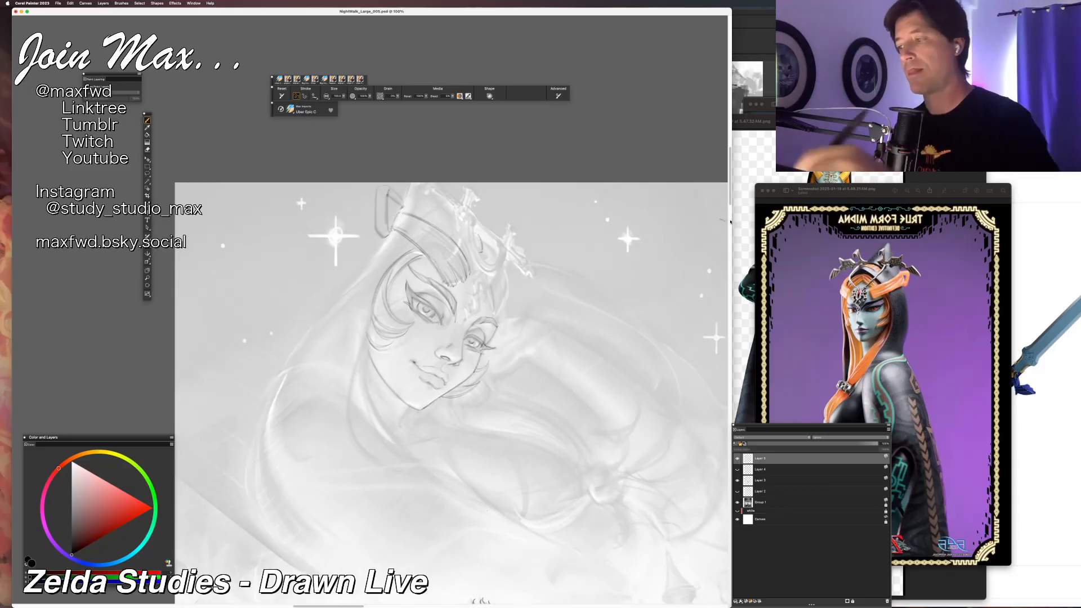
{"action": "left_click", "coordinate": [878, 304]}
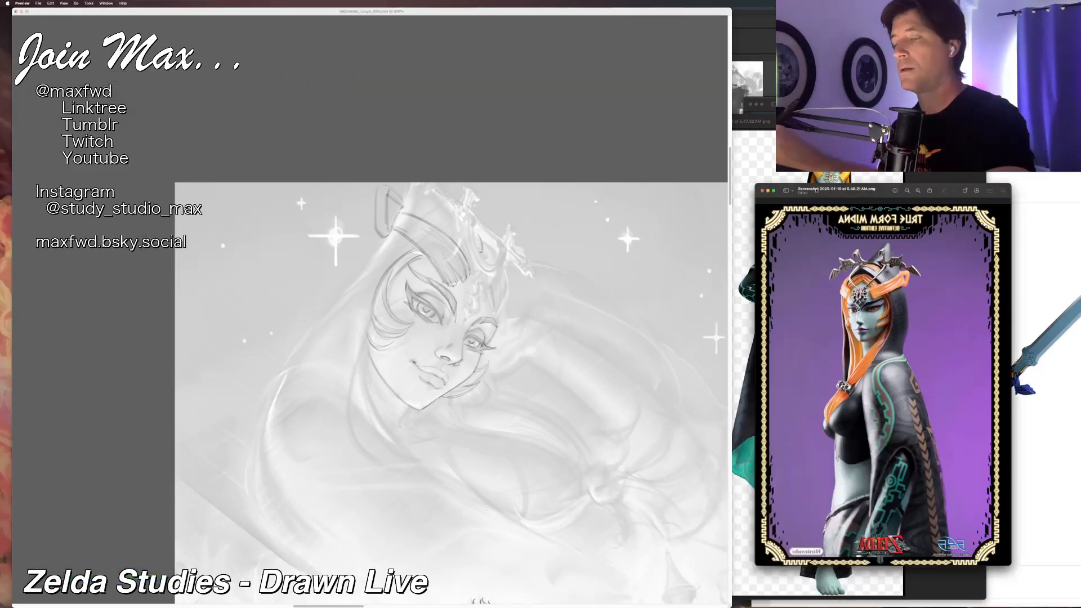
{"action": "left_click", "coordinate": [88, 3]}
{"action": "left_click", "coordinate": [117, 102]}
{"action": "left_click", "coordinate": [316, 334]}
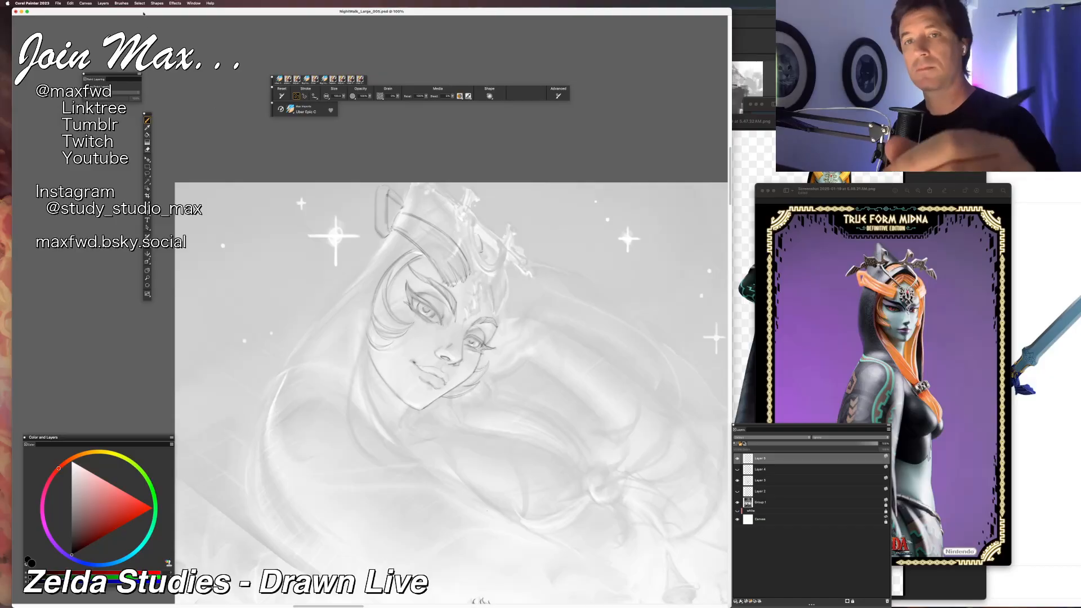
Save the drawing as a new version with Iterative Save.
{"action": "left_click", "coordinate": [58, 4]}
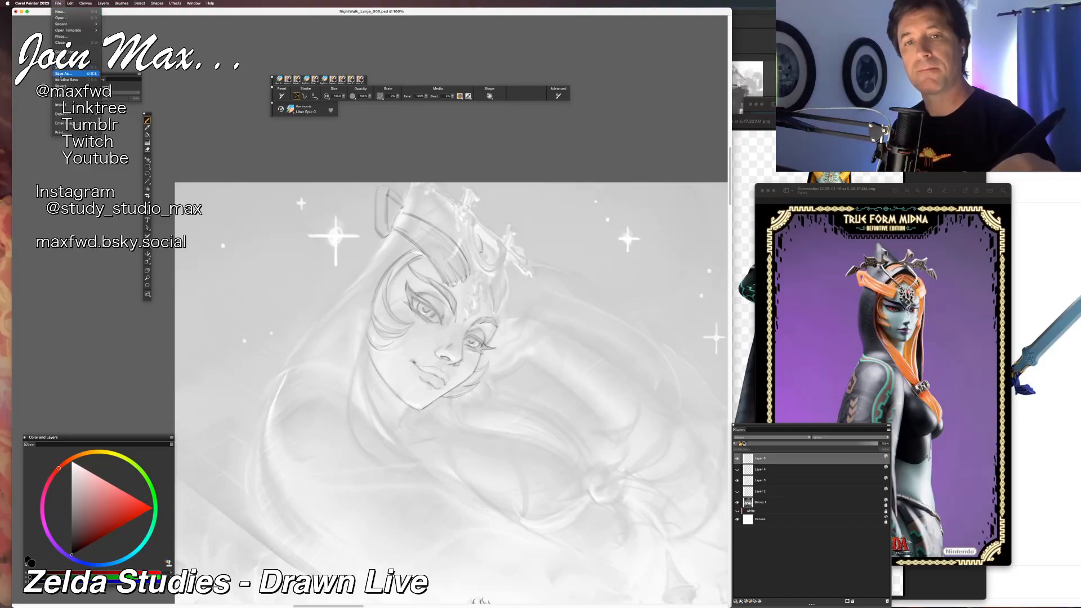
{"action": "left_click", "coordinate": [67, 79]}
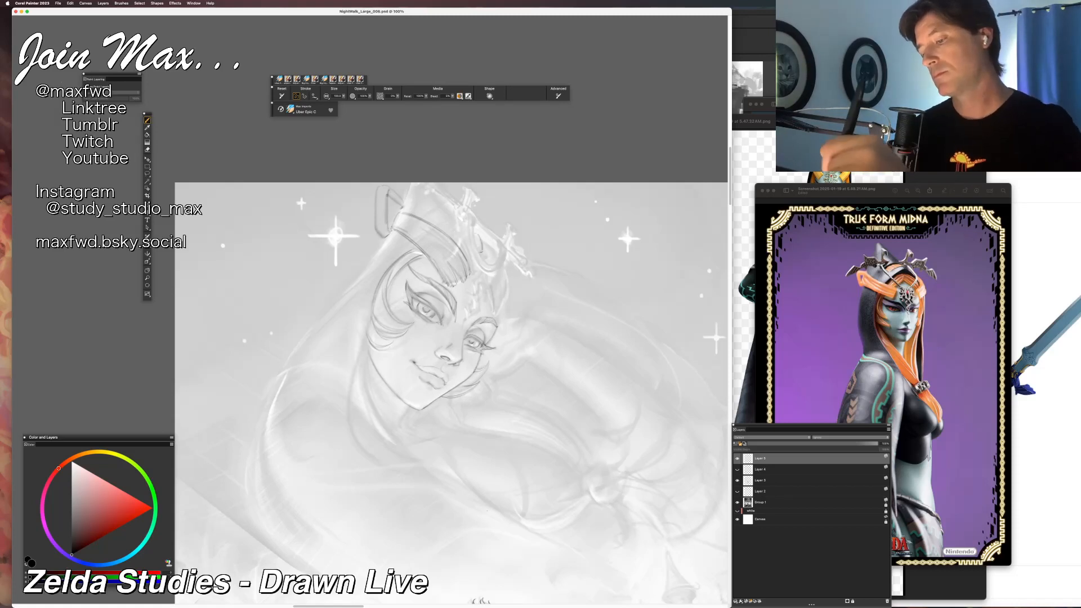
Draw the headdress's far-side edge curving down towards the smaller eye's brow, cleaning up the lines with the eraser.
{"action": "key", "text": "n"}
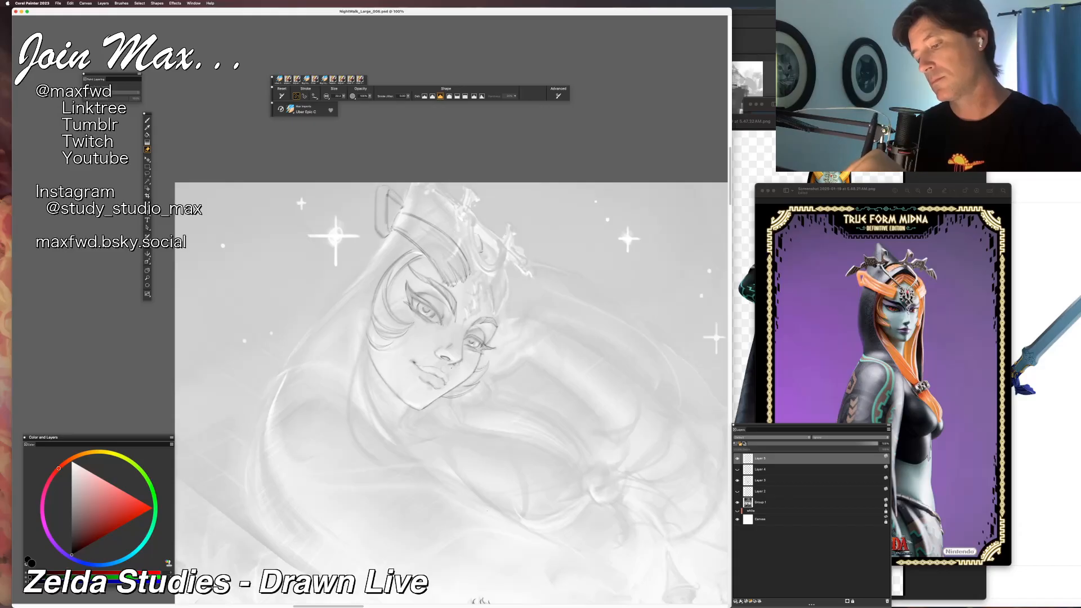
{"action": "key", "text": "b"}
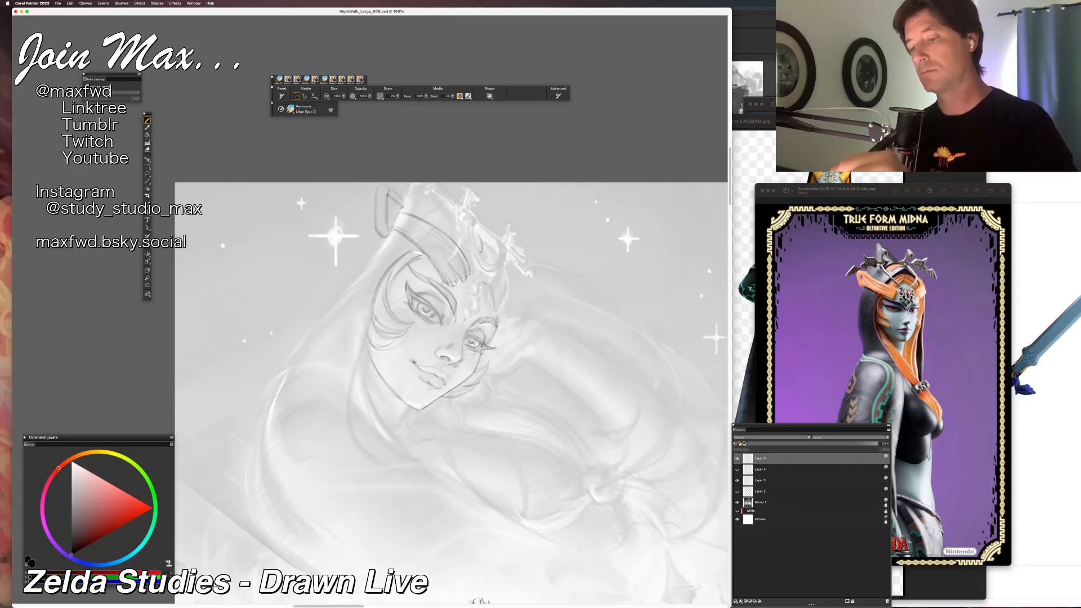
{"action": "left_click_drag", "start_coordinate": [502, 268], "coordinate": [491, 286]}
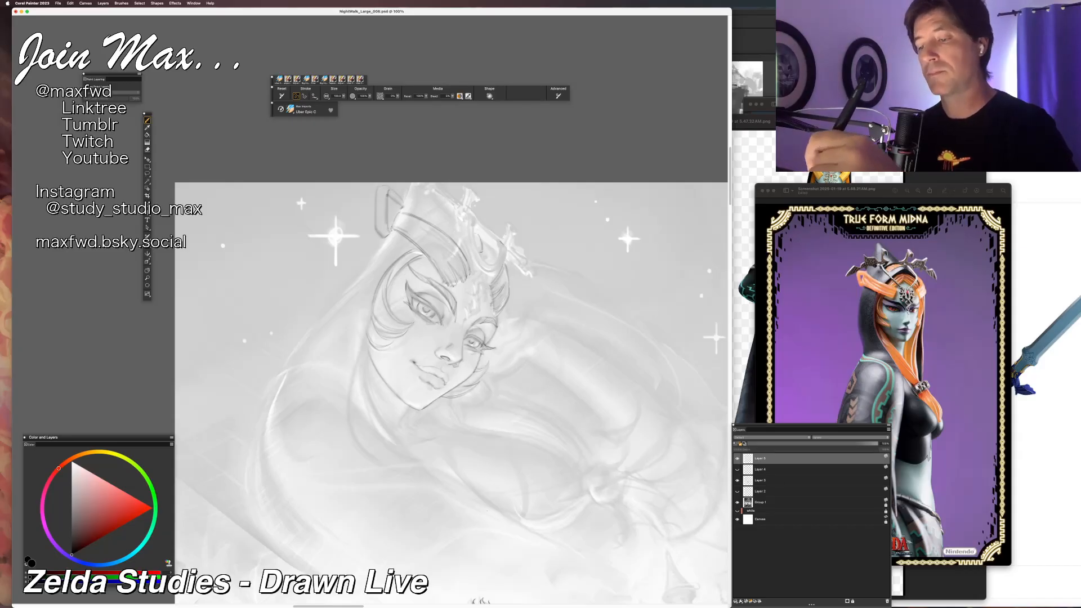
{"action": "key", "text": "n"}
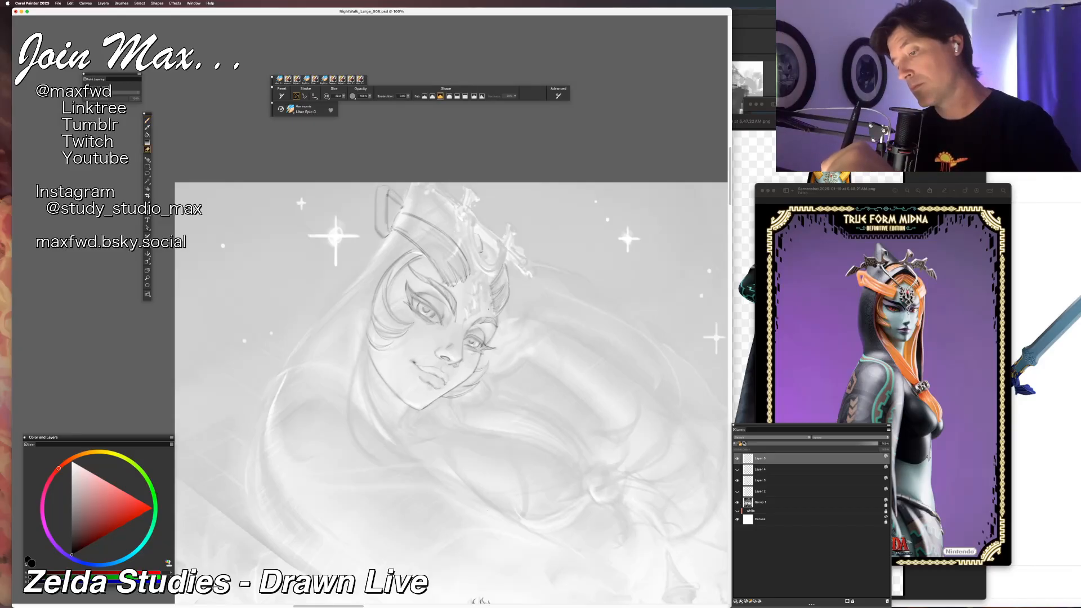
{"action": "key", "text": "b"}
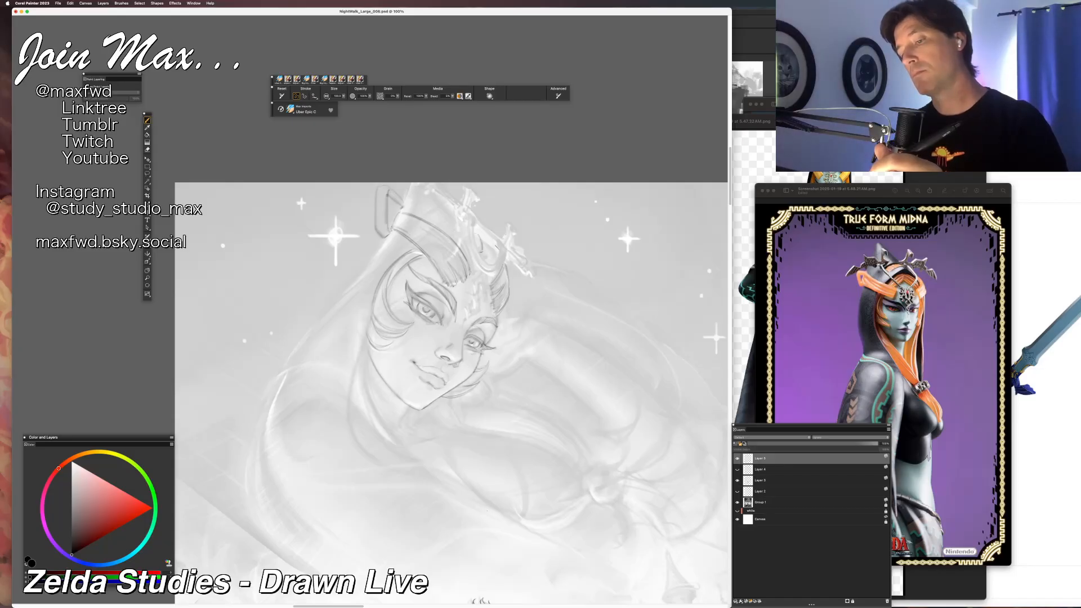
{"action": "key", "text": "e"}
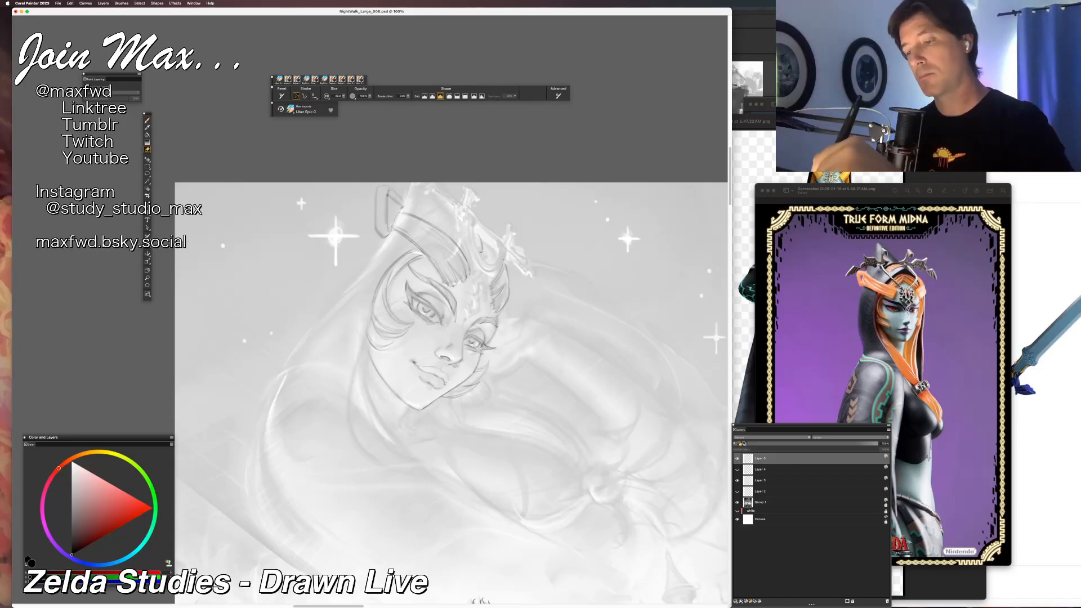
{"action": "key", "text": "b"}
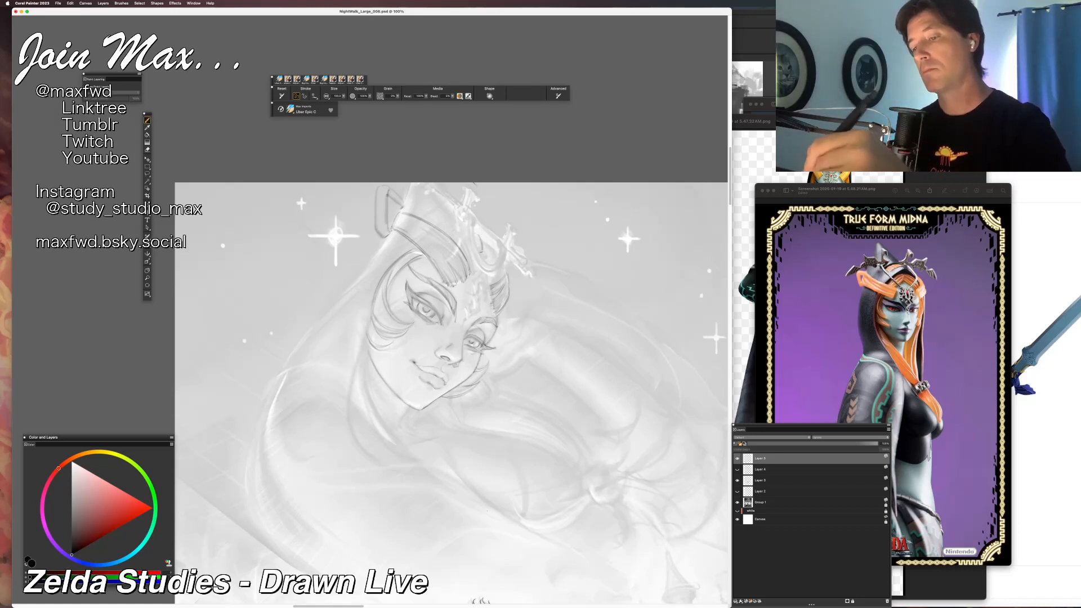
Draw the curved headdress lines above the forehead between the near band and the far side, checking them within the whole illustration.
{"action": "left_click_drag", "start_coordinate": [494, 272], "coordinate": [488, 257]}
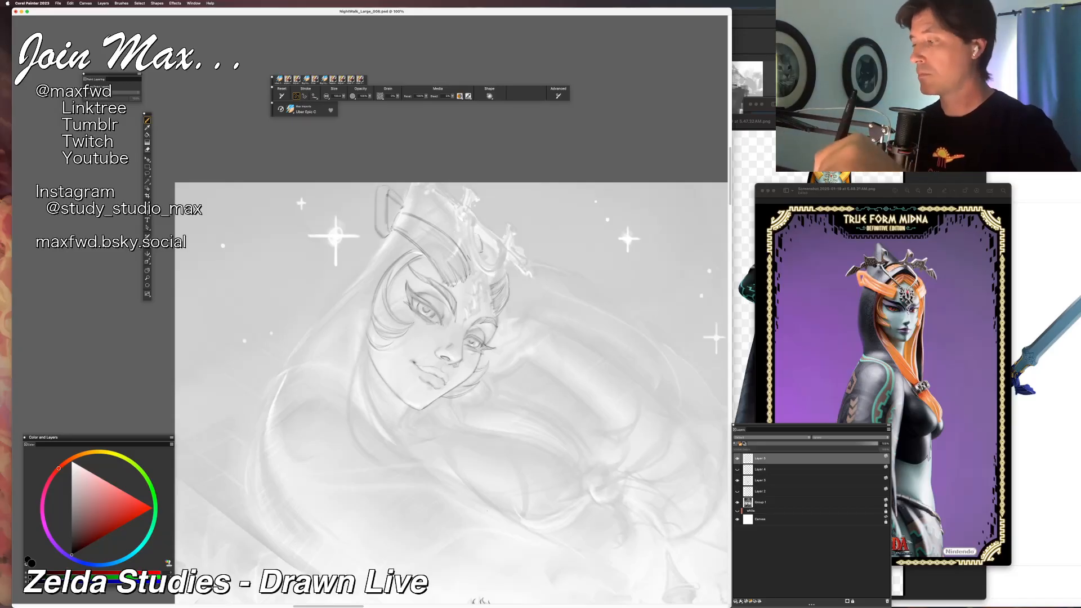
{"action": "left_click_drag", "start_coordinate": [481, 262], "coordinate": [467, 260]}
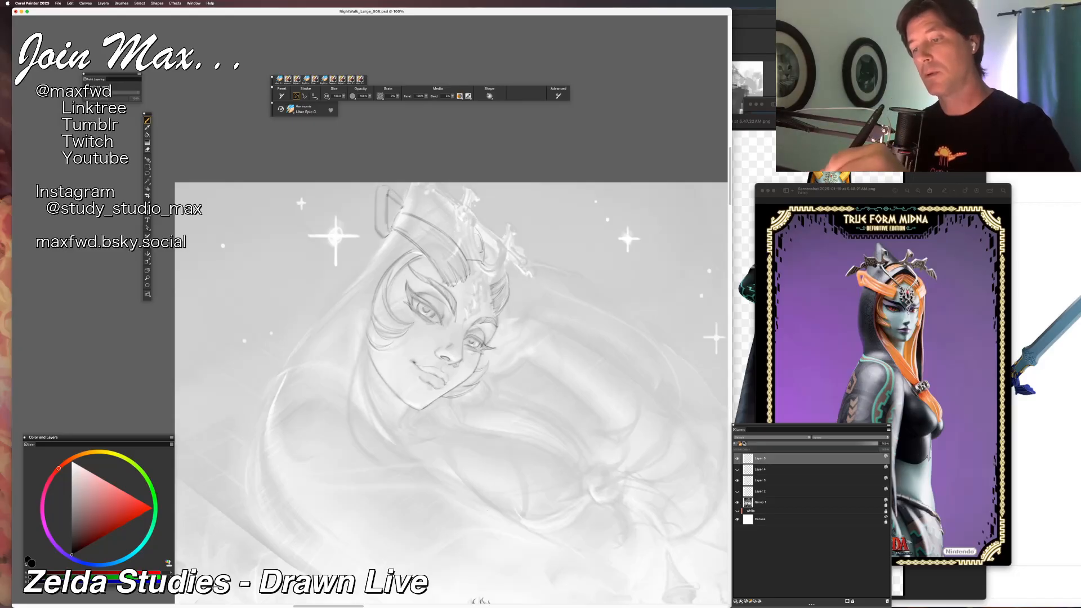
{"action": "left_click_drag", "start_coordinate": [483, 264], "coordinate": [493, 275]}
{"action": "key", "text": "super+minus"}
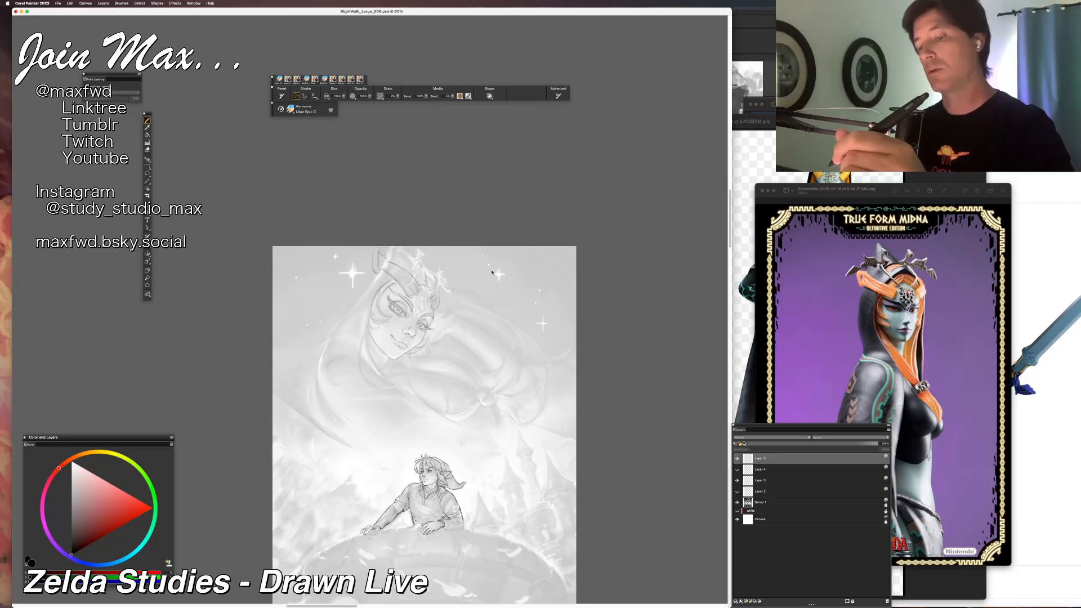
{"action": "key", "text": "super+equal"}
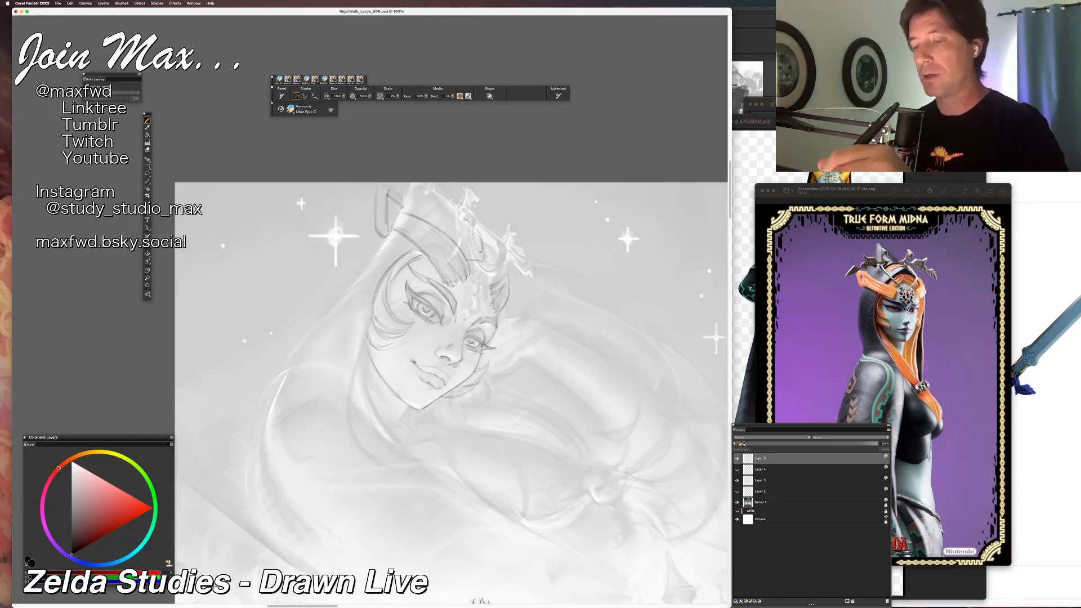
Undo the last headdress stroke and redraw the short line above the forehead towards the far side, checking it within the whole illustration.
{"action": "key", "text": "super+z"}
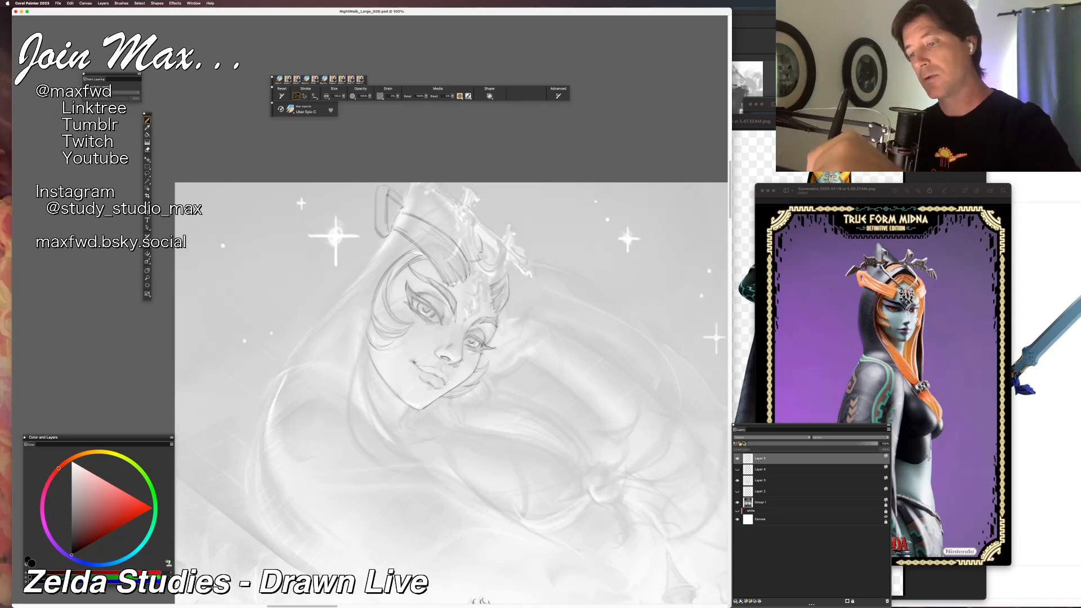
{"action": "key", "text": "n"}
{"action": "key", "text": "b"}
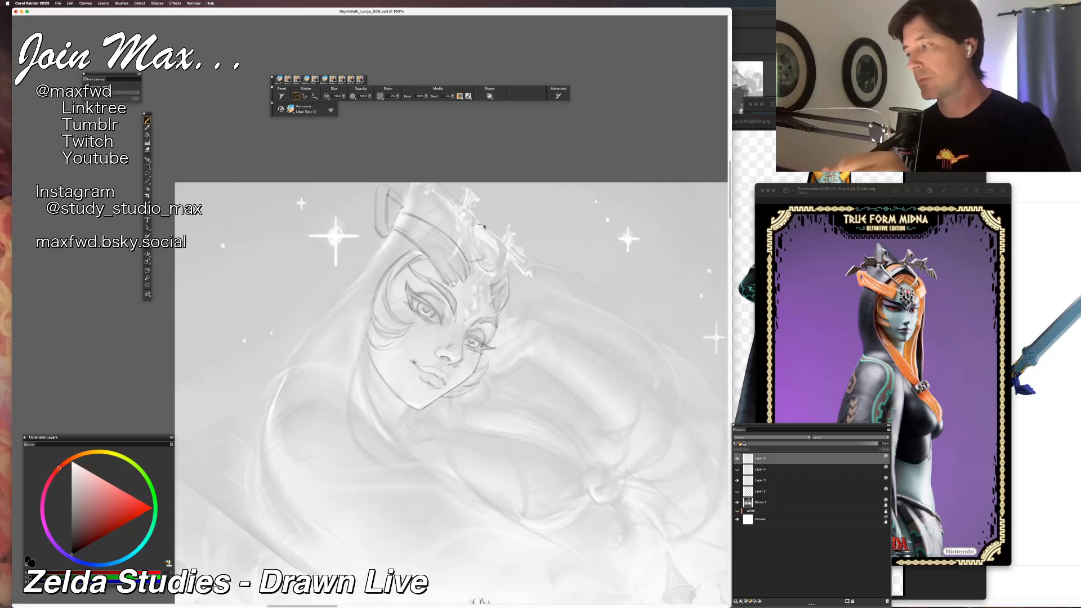
{"action": "left_click_drag", "start_coordinate": [486, 263], "coordinate": [492, 277]}
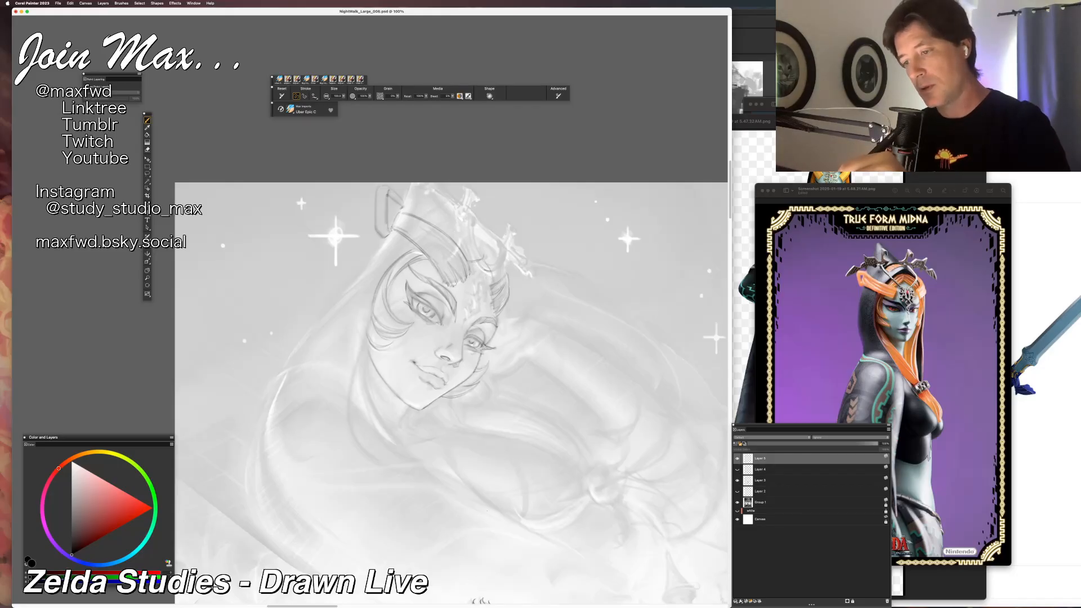
{"action": "key", "text": "super+minus"}
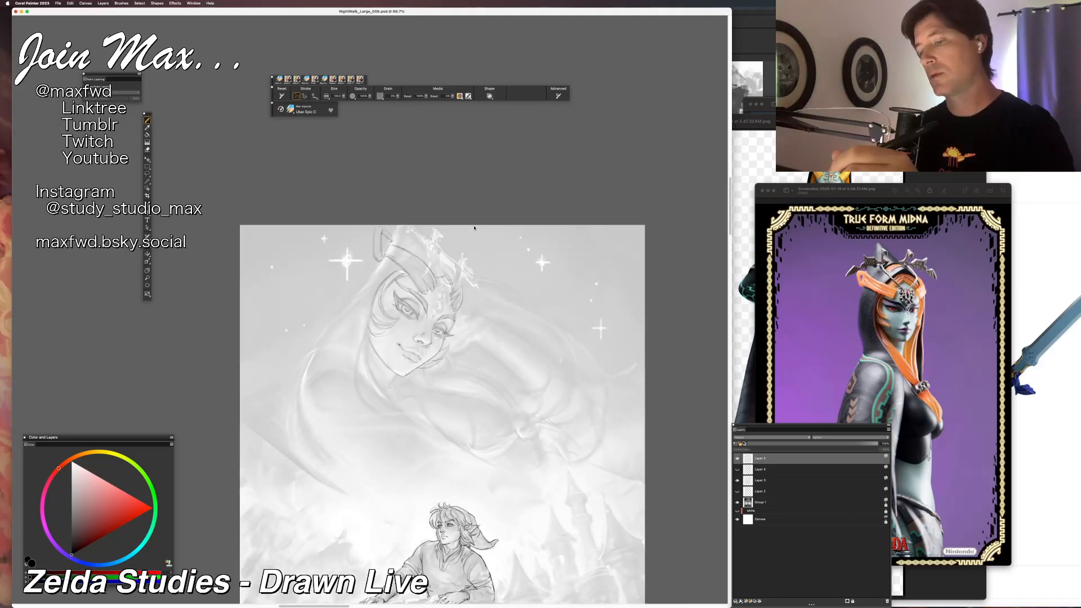
{"action": "key", "text": "super+equal"}
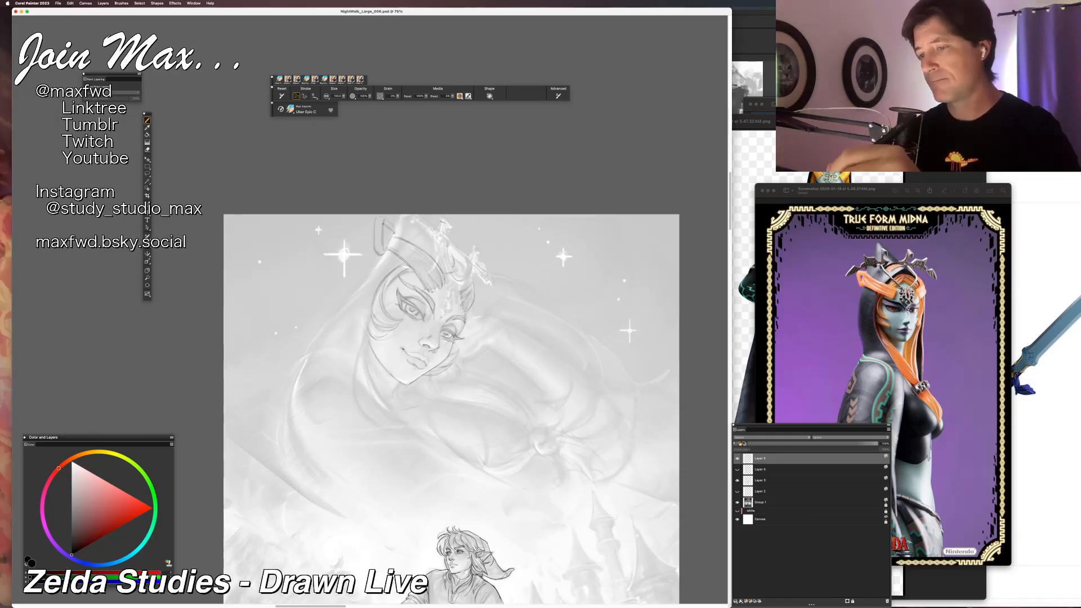
Try retouching the headdress lines above the forehead with the eraser and brush, and undo the last two strokes.
{"action": "key", "text": "n"}
{"action": "key", "text": "b"}
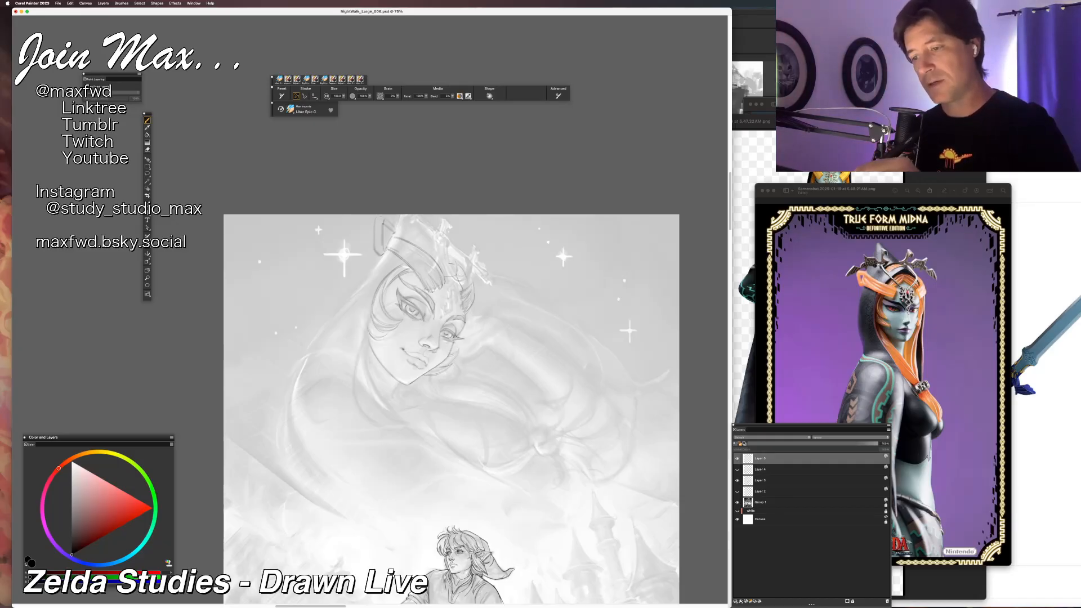
{"action": "key", "text": "super+z"}
{"action": "key", "text": "super+z"}
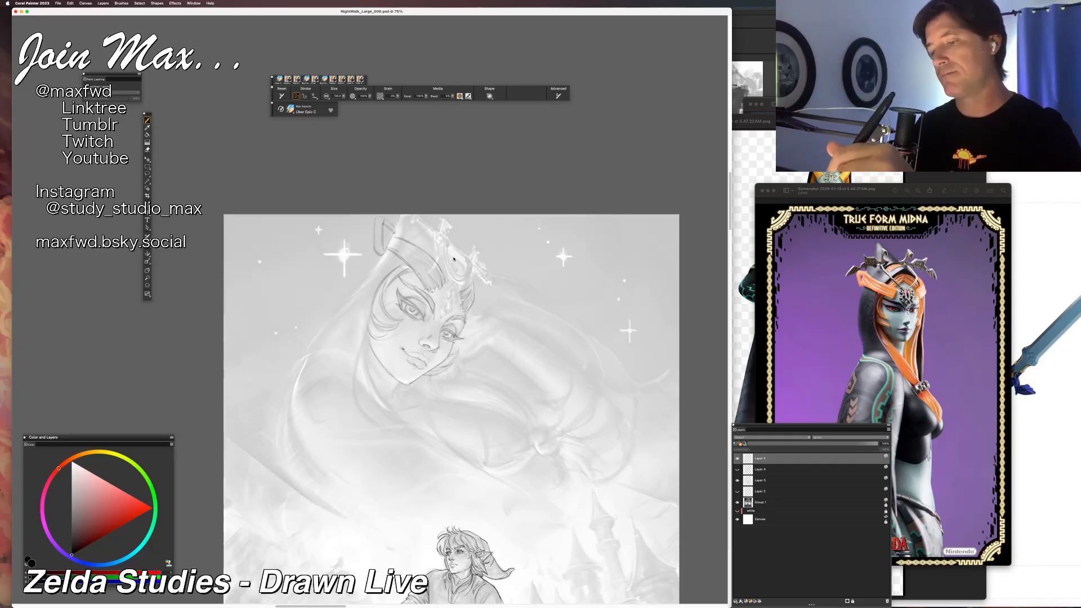
Lasso the headdress's far-side lines above the smaller eye, cut them out and paste them in place on a new layer.
{"action": "key", "text": "l"}
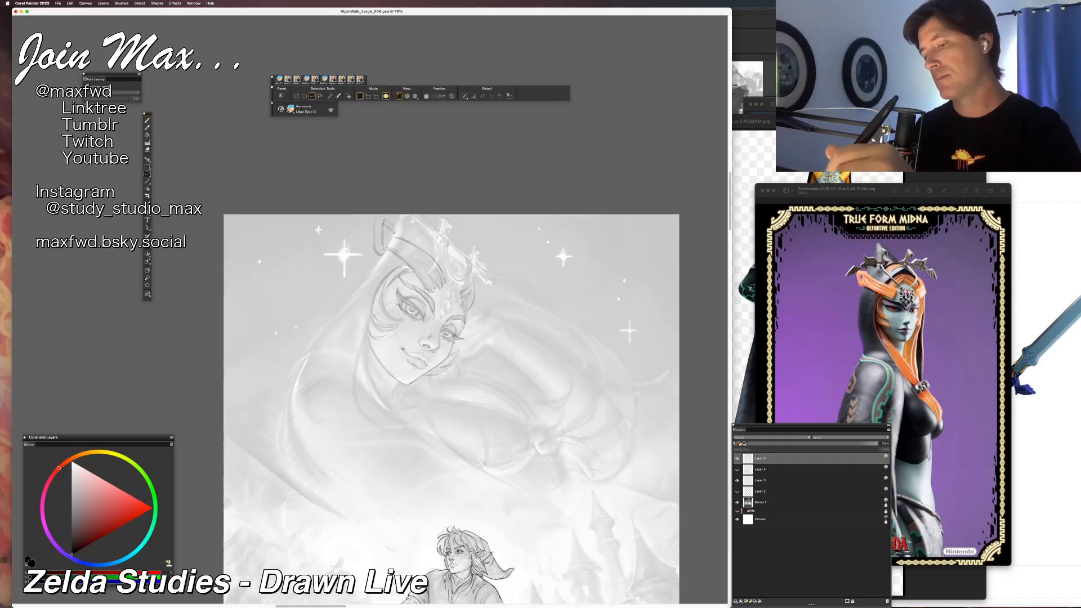
{"action": "mouse_move", "coordinate": [463, 313]}
{"action": "left_mouse_down"}
{"action": "mouse_move", "coordinate": [476, 280]}
{"action": "mouse_move", "coordinate": [482, 301]}
{"action": "left_mouse_up"}
{"action": "key", "text": "super+x"}
{"action": "key", "text": "super+shift+v"}
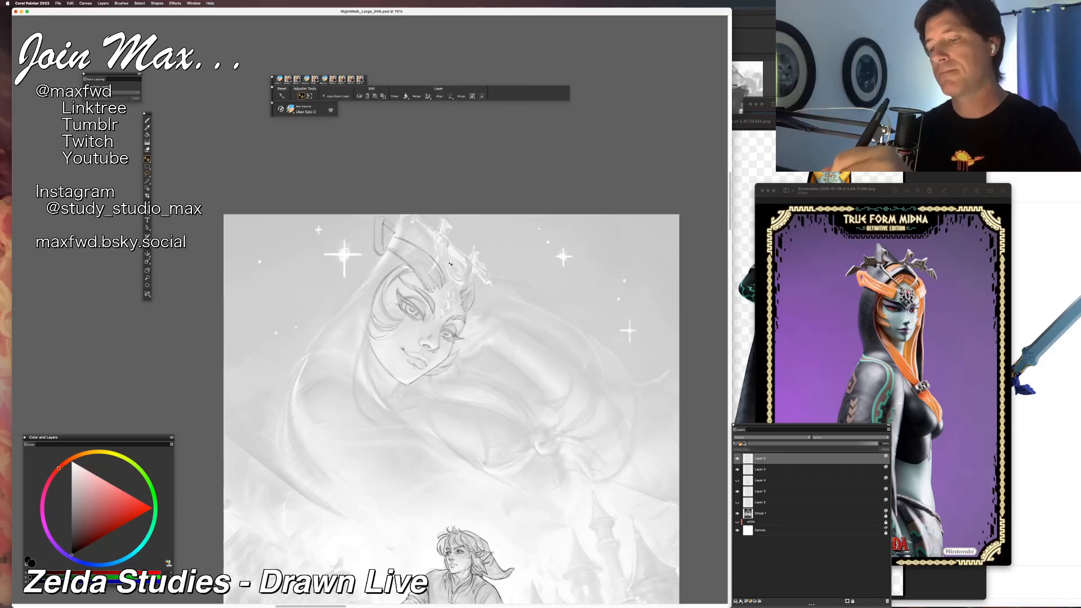
Shift the floating headdress layer slightly over the woman's forehead and nudge it down three increments.
{"action": "left_click_drag", "start_coordinate": [446, 261], "coordinate": [451, 263]}
{"action": "key", "text": "Down"}
{"action": "key", "text": "Down"}
{"action": "key", "text": "Down"}
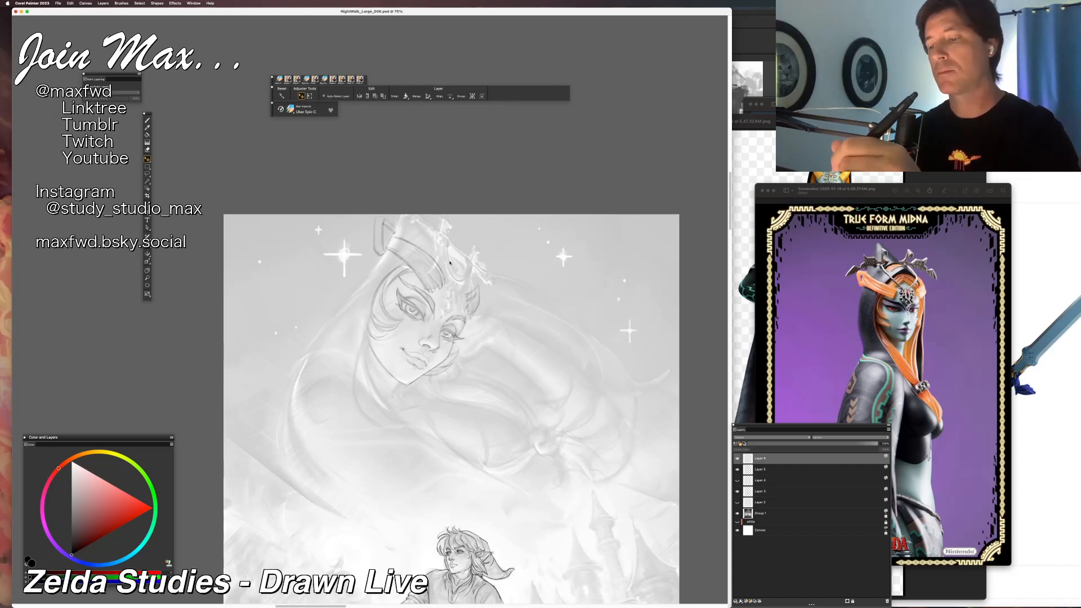
Merge the top two layers so the headdress piece joins the woman's line art.
{"action": "key", "text": "b"}
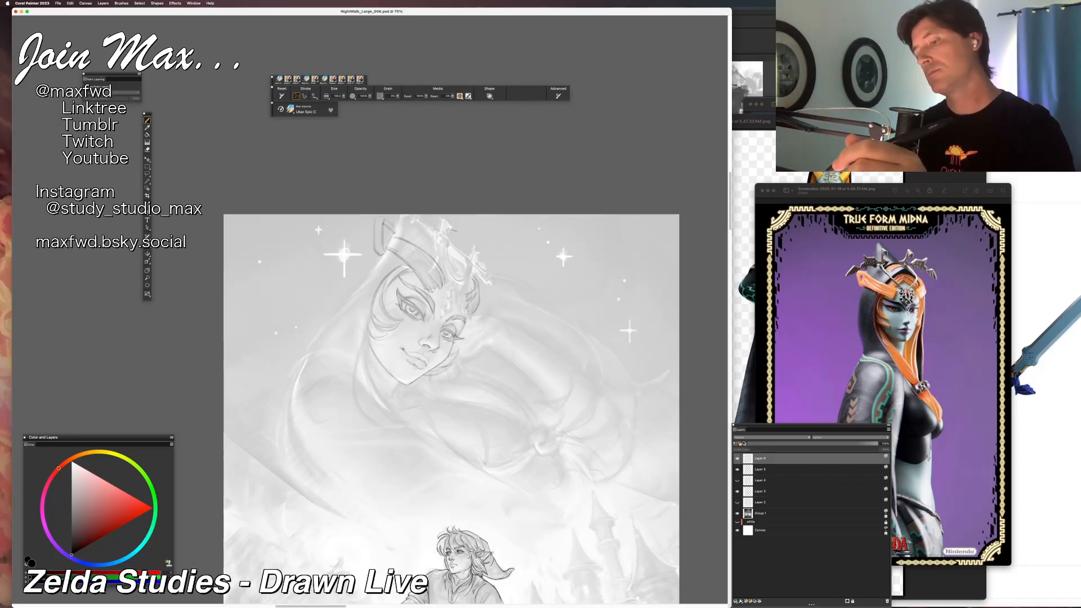
{"action": "key", "text": "n"}
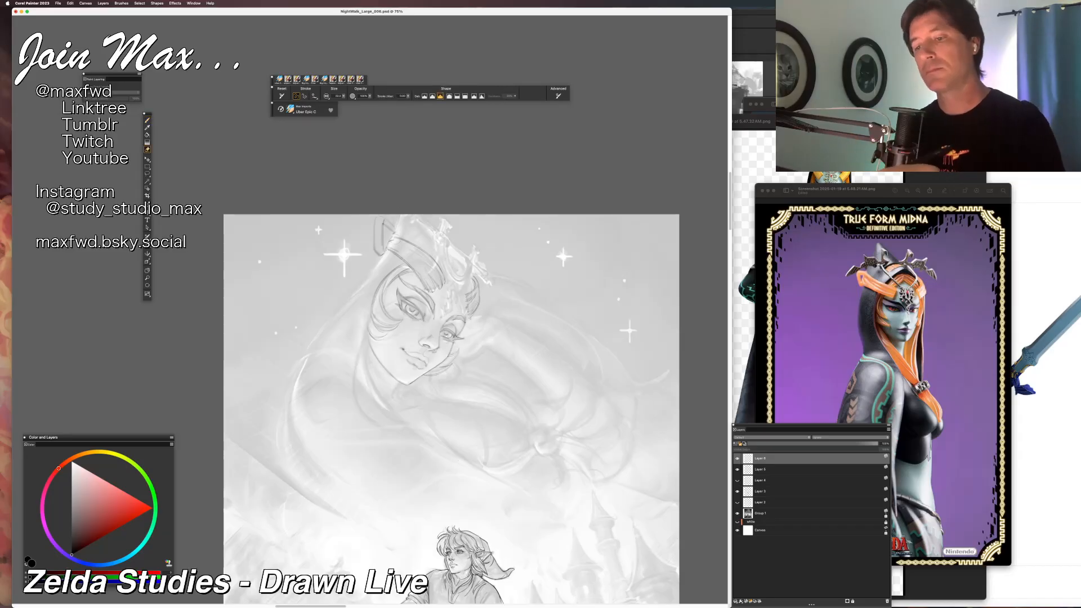
{"action": "left_click", "coordinate": [748, 472], "text": "shift"}
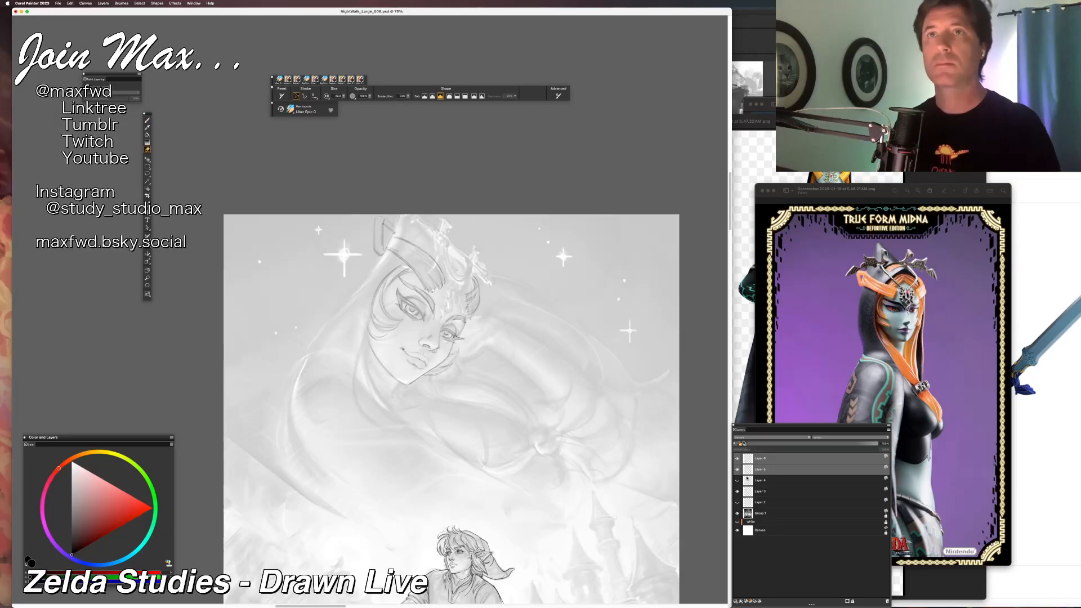
{"action": "key", "text": "super+e"}
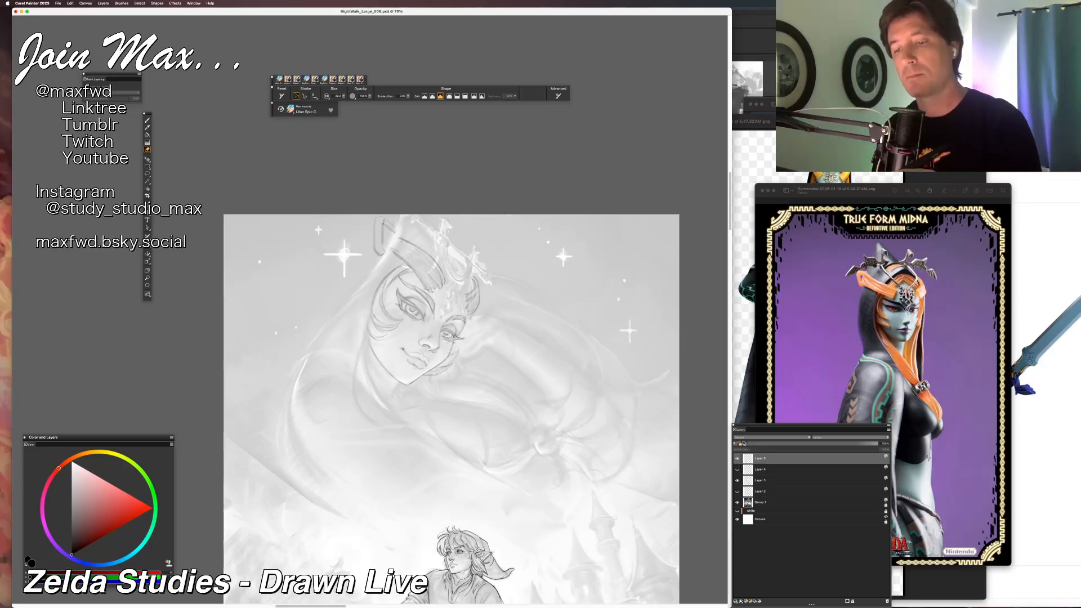
Refine the headband and horn lines above the woman's brow with the brush and eraser.
{"action": "key", "text": "b"}
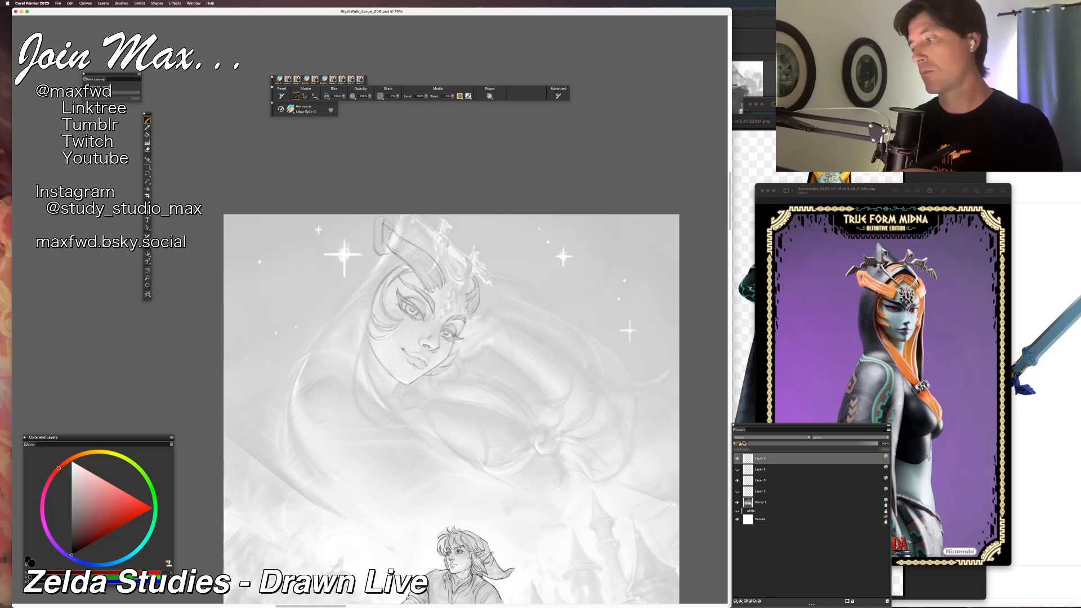
{"action": "key", "text": "n"}
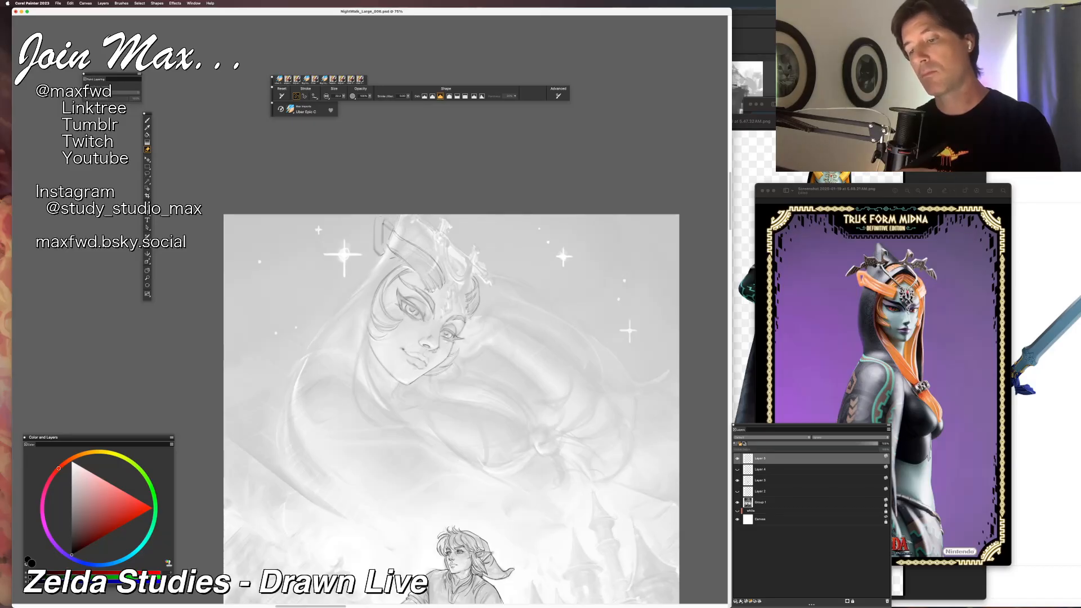
{"action": "key", "text": "b"}
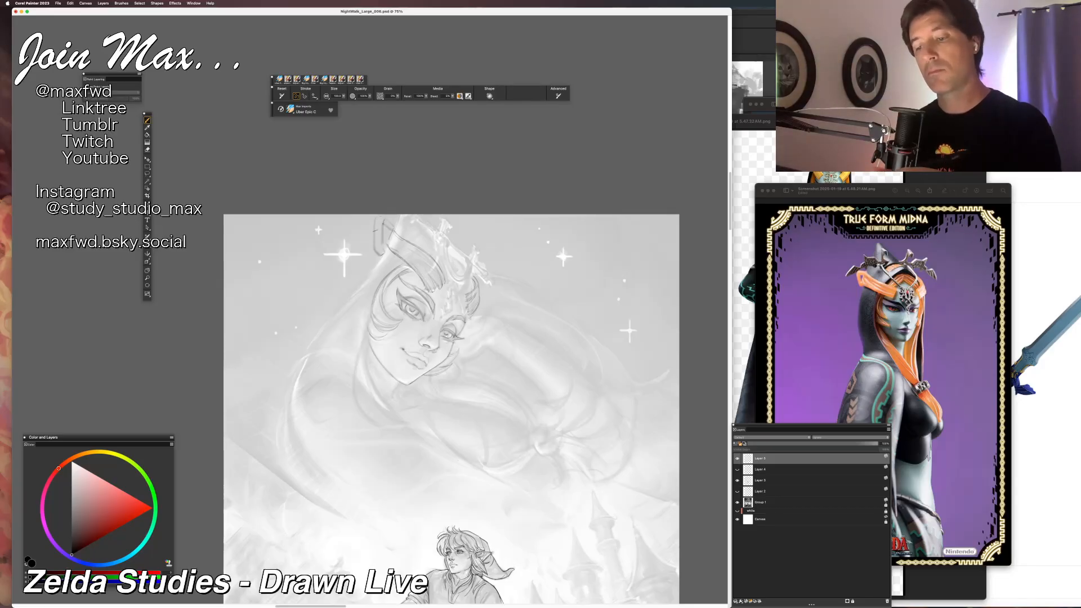
{"action": "key", "text": "super+minus"}
{"action": "key", "text": "super+equal"}
{"action": "key", "text": "super+equal"}
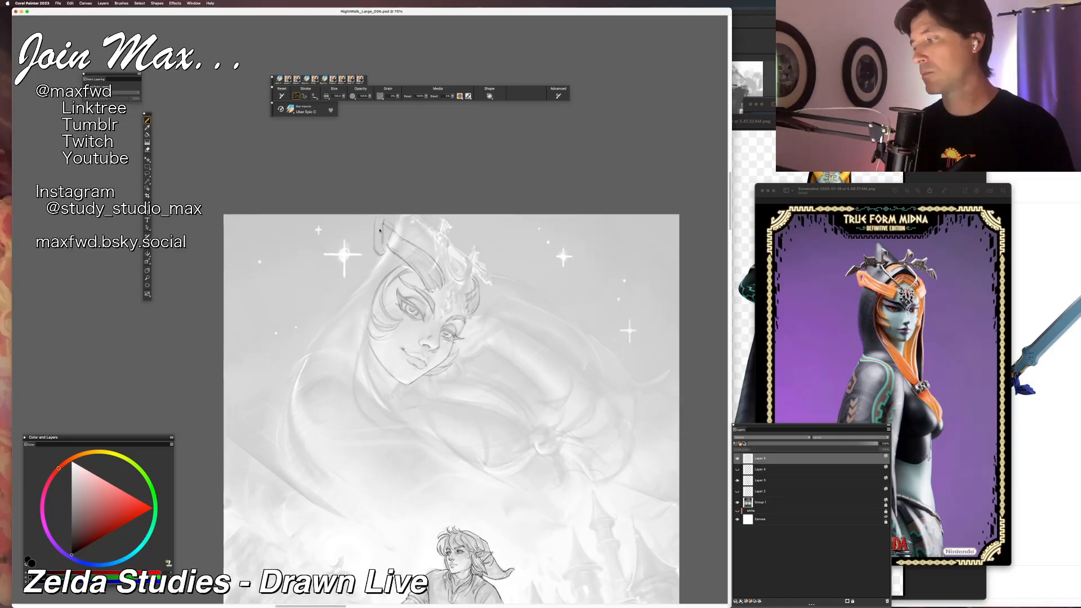
Select the headband area above the woman's brow with the Lasso, cut it and paste it as a separate layer.
{"action": "key", "text": "l"}
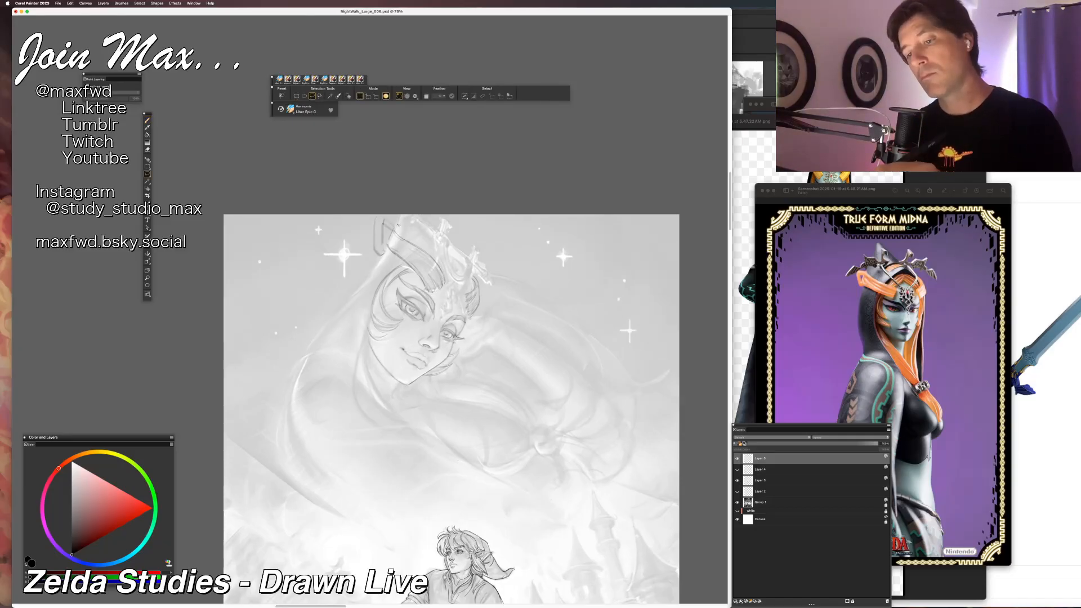
{"action": "left_click_drag", "start_coordinate": [402, 265], "coordinate": [428, 290]}
{"action": "left_click_drag", "start_coordinate": [442, 250], "coordinate": [398, 215]}
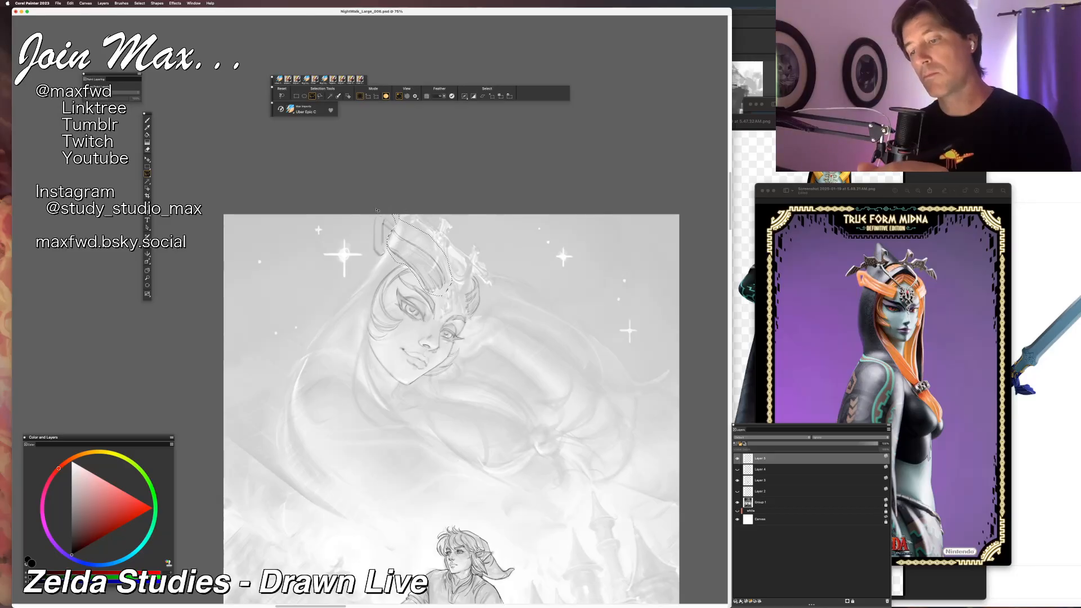
{"action": "key", "text": "super+x"}
{"action": "key", "text": "super+v"}
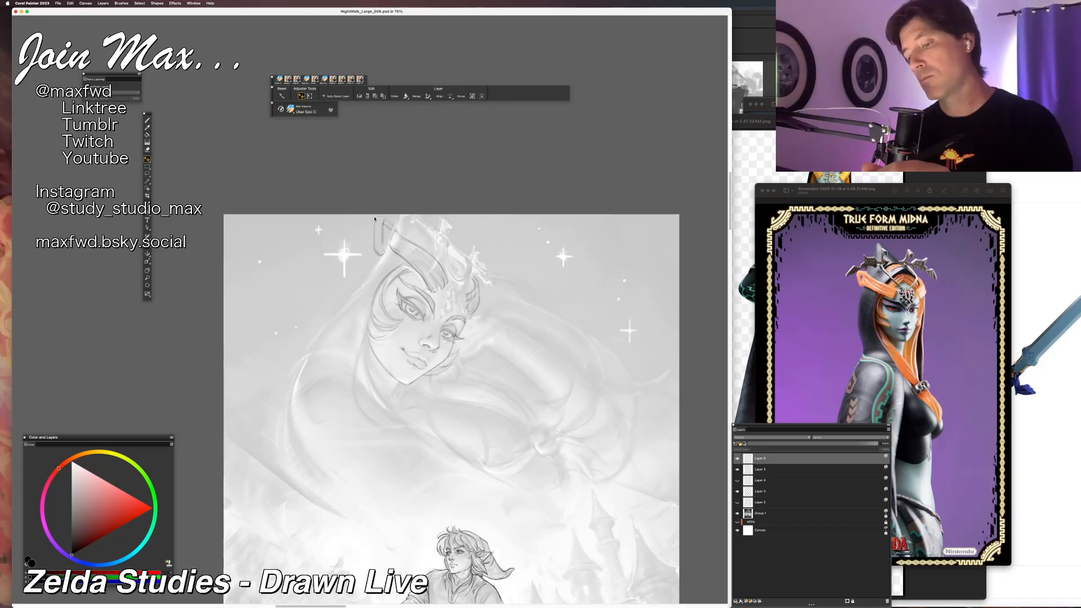
Merge the pasted headband layer with the line art layer directly beneath it.
{"action": "key", "text": "b"}
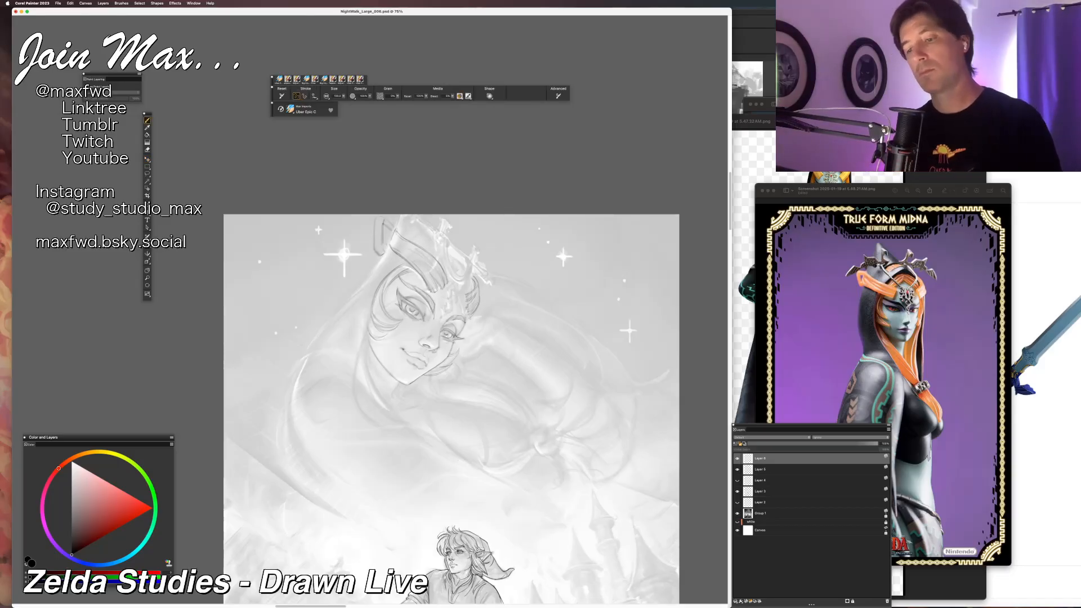
{"action": "left_click", "coordinate": [760, 473], "text": "shift"}
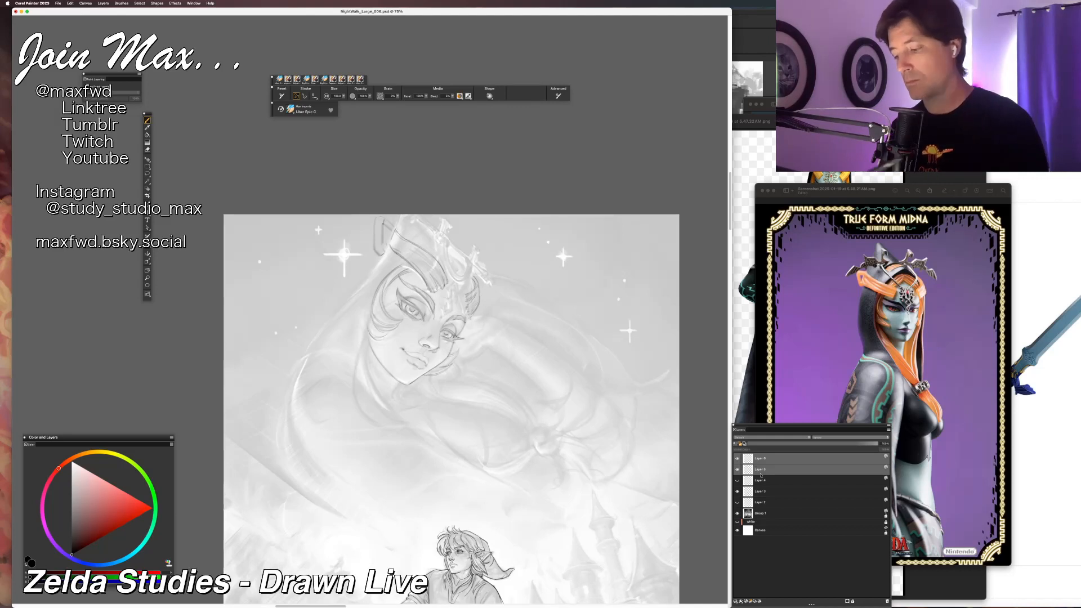
{"action": "key", "text": "super+e"}
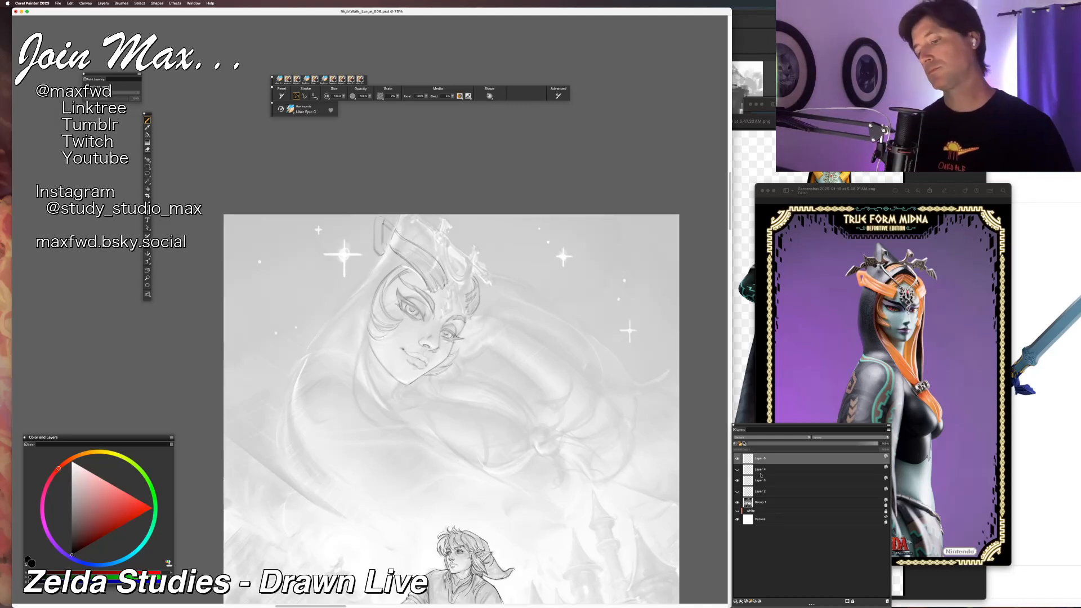
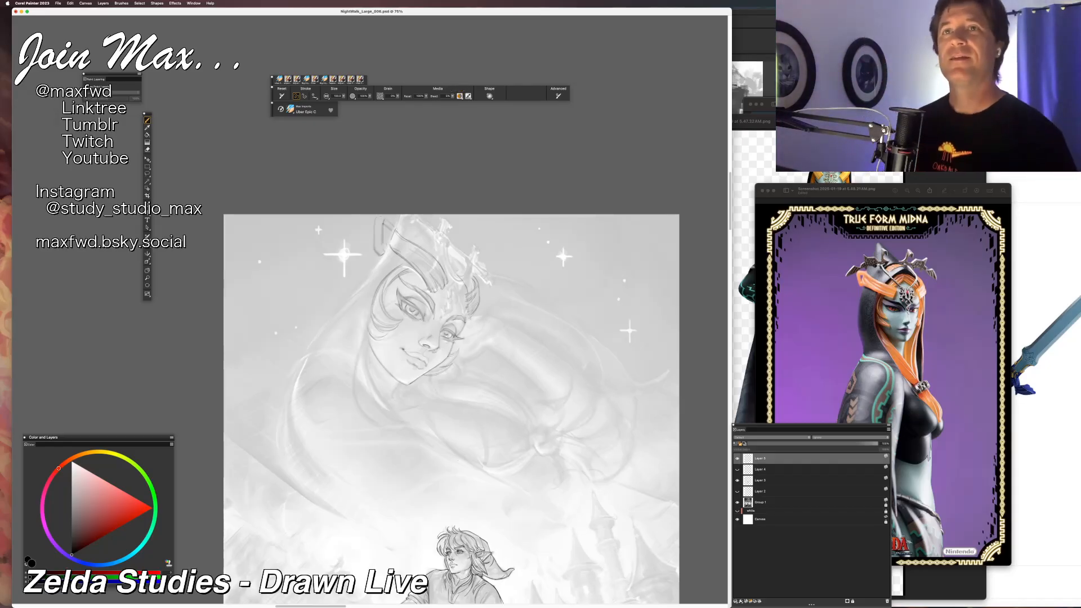
Return to the painting and add short brush strokes to the headdress at the top of the woman's forehead.
{"action": "key", "text": "super+Tab"}
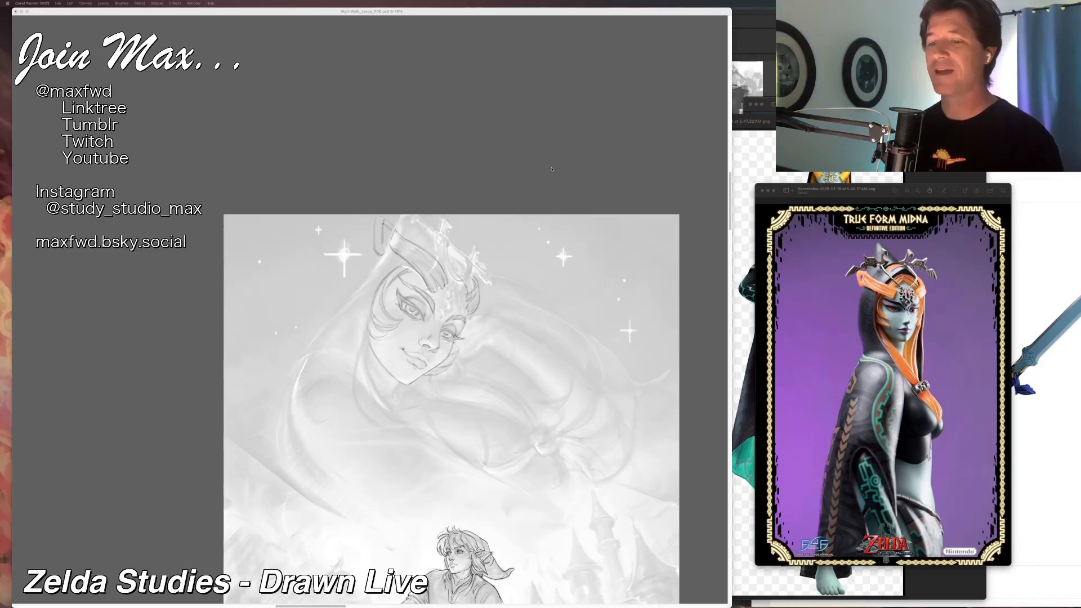
{"action": "left_click", "coordinate": [556, 179]}
{"action": "left_click_drag", "start_coordinate": [509, 142], "coordinate": [495, 127]}
{"action": "mouse_move", "coordinate": [519, 195]}
{"action": "left_mouse_down"}
{"action": "mouse_move", "coordinate": [514, 179]}
{"action": "mouse_move", "coordinate": [510, 193]}
{"action": "left_mouse_up"}
{"action": "scroll", "coordinate": [514, 178], "scroll_direction": "down", "scroll_amount": 2}
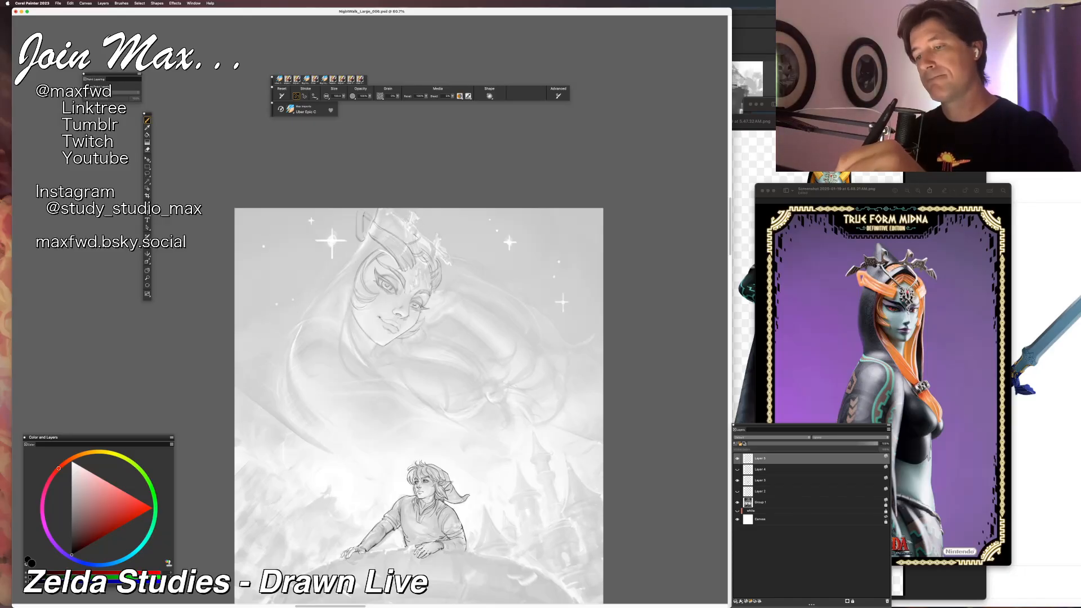
{"action": "left_click_drag", "start_coordinate": [412, 240], "coordinate": [421, 251]}
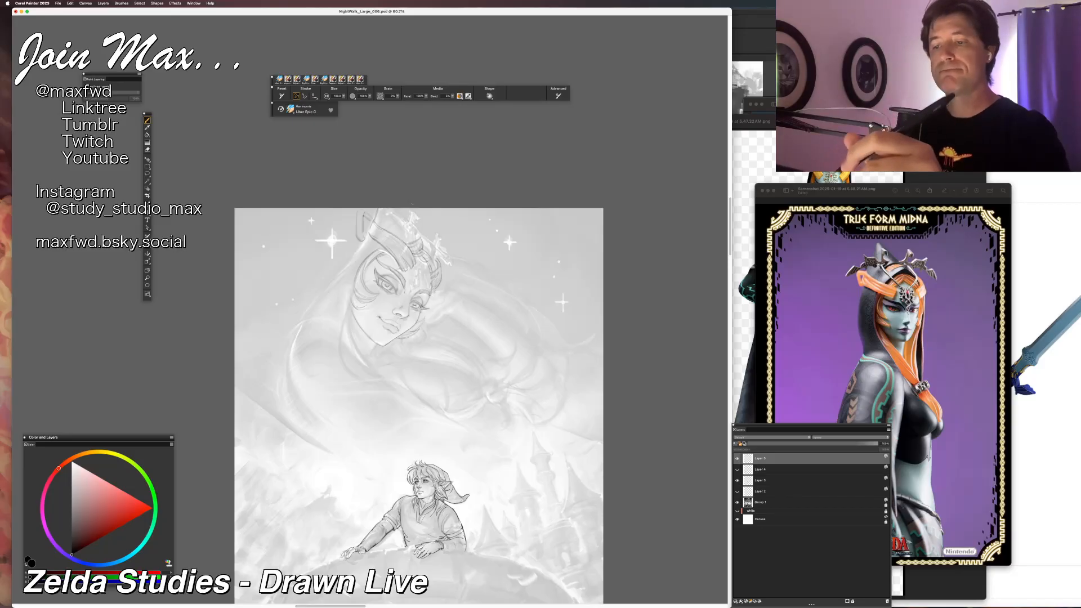
{"action": "left_click_drag", "start_coordinate": [422, 243], "coordinate": [432, 251]}
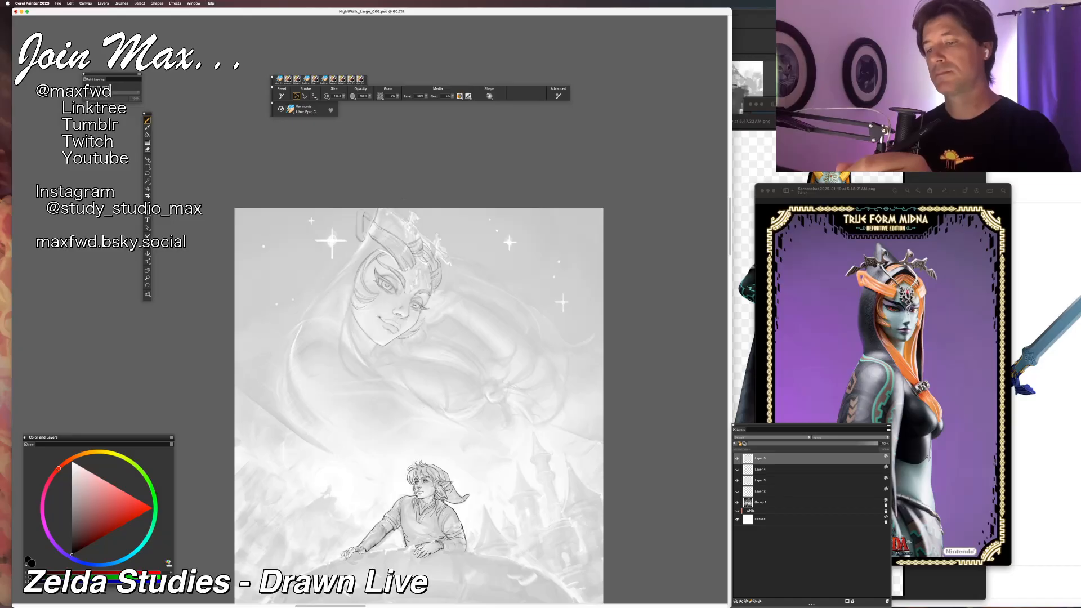
Rework the headdress linework with the eraser and brush, undoing the last brush stroke.
{"action": "key", "text": "n"}
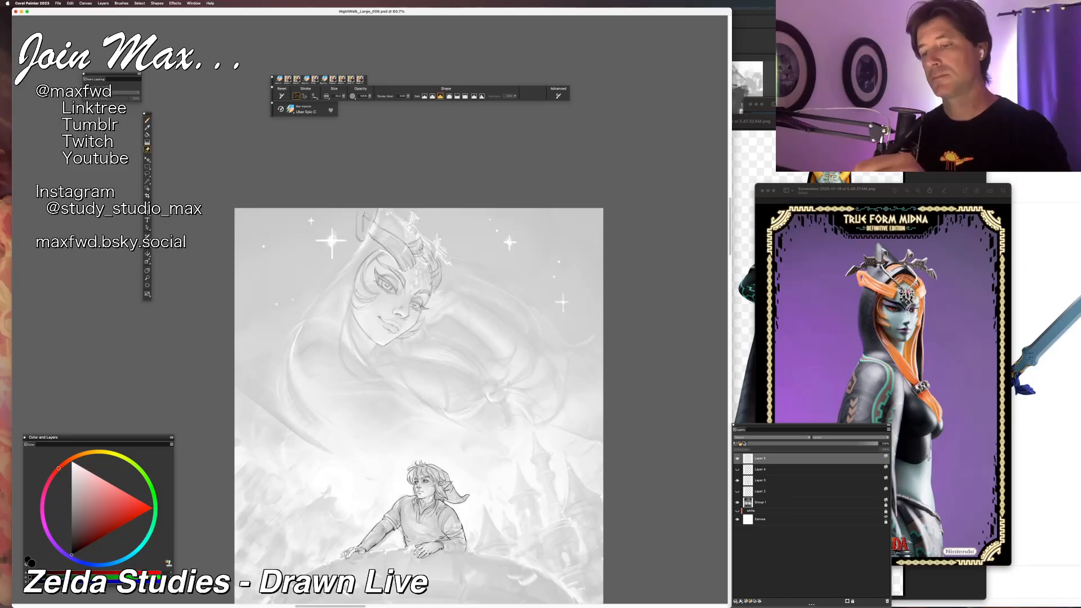
{"action": "key", "text": "b"}
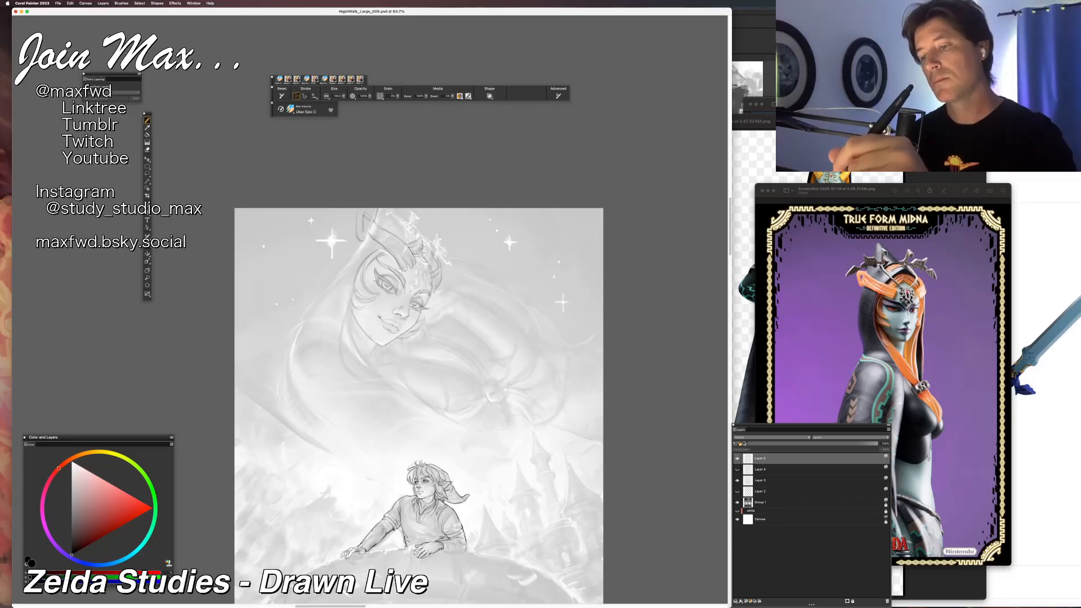
{"action": "key", "text": "super+z"}
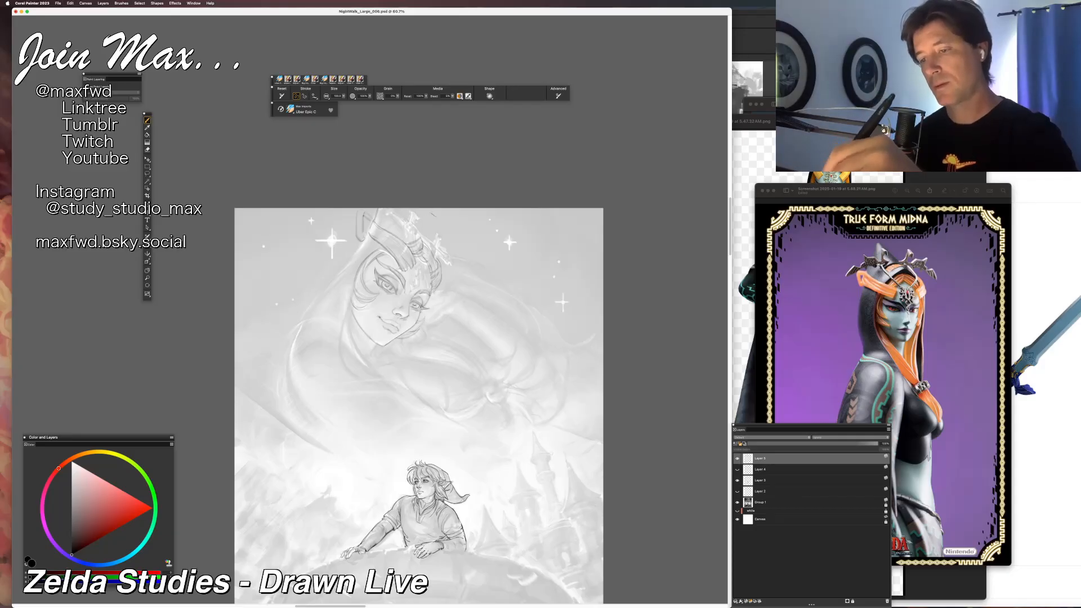
{"action": "key", "text": "n"}
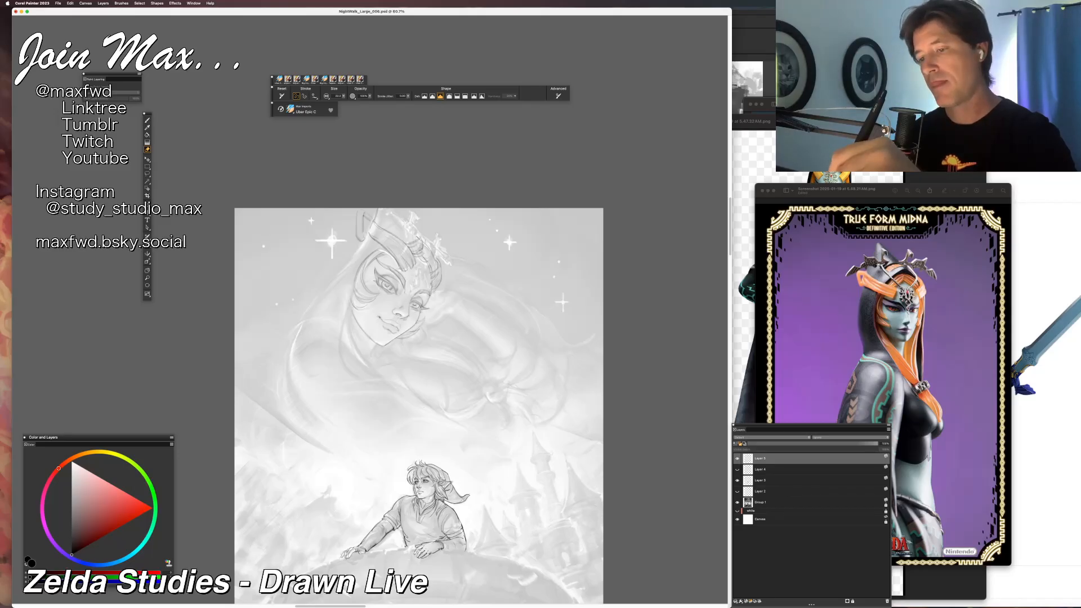
{"action": "key", "text": "b"}
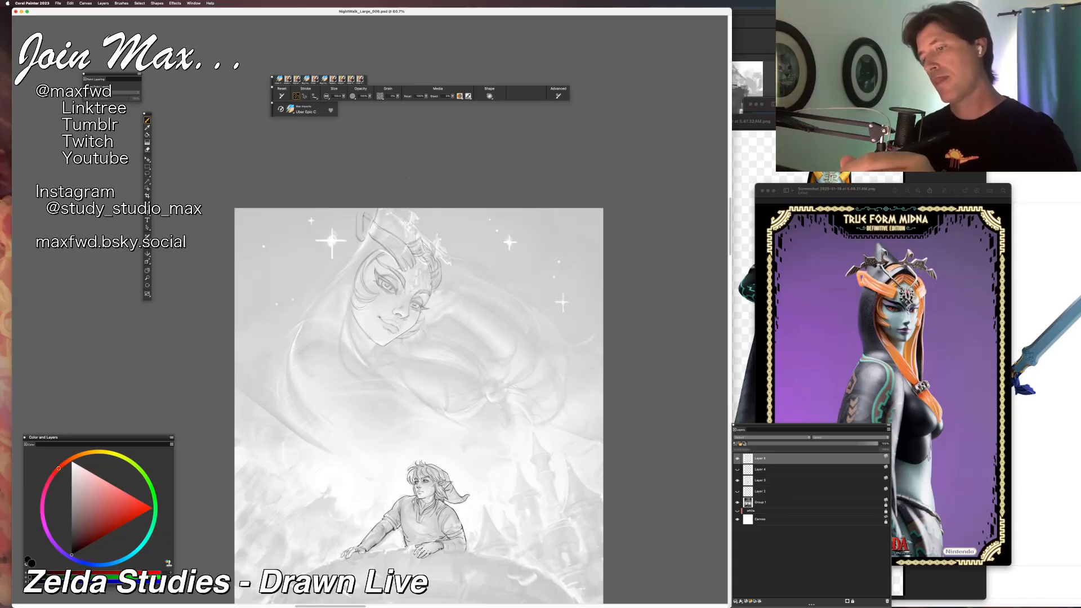
Hide and show the top line art layer to compare it with the underlying rough sketch.
{"action": "key", "text": "super+equal"}
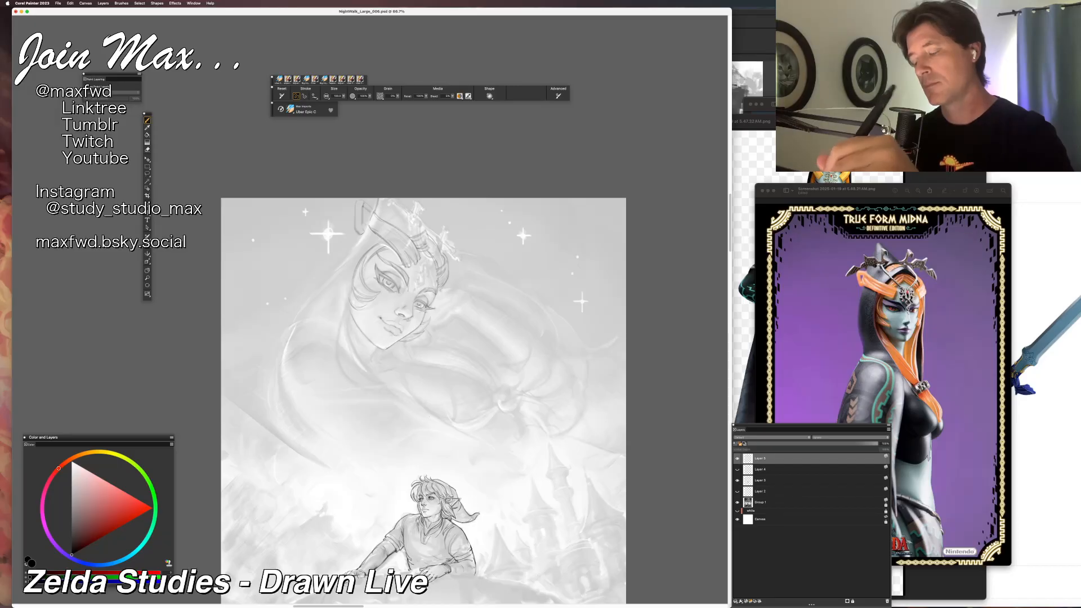
{"action": "left_click", "coordinate": [737, 458]}
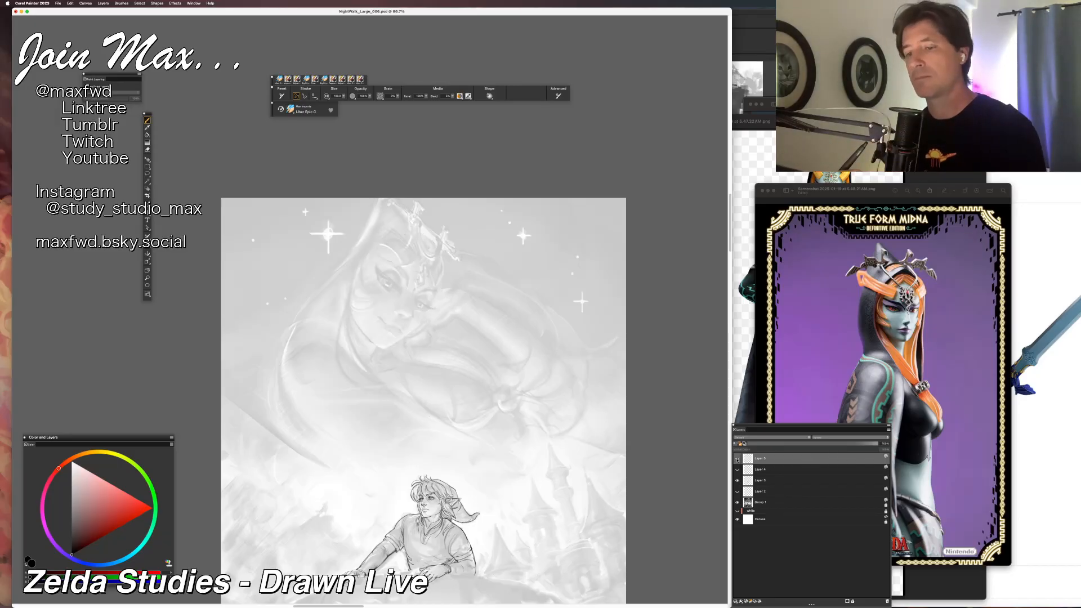
{"action": "left_click", "coordinate": [738, 459]}
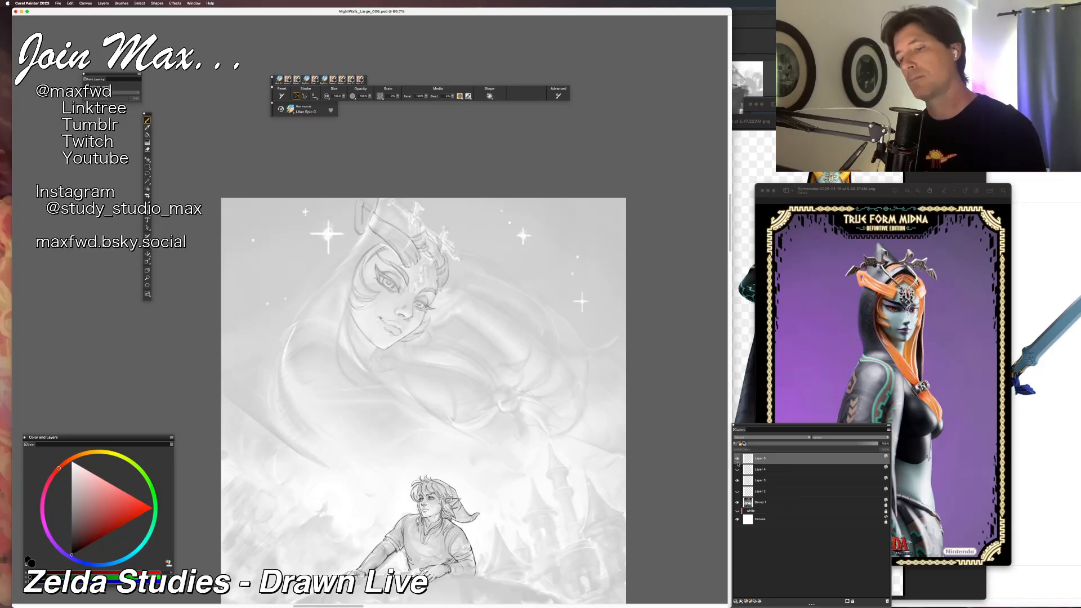
Sketch a front-view headdress guide beside the woman's head, with a center line and two nested, symmetrical pointed arches.
{"action": "key", "text": "n"}
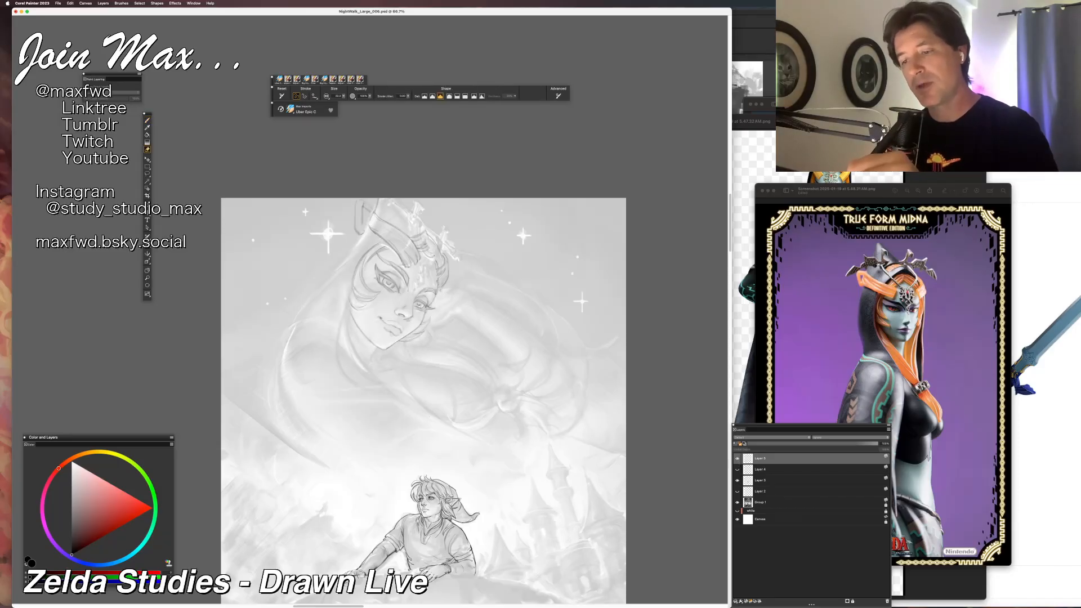
{"action": "key", "text": "b"}
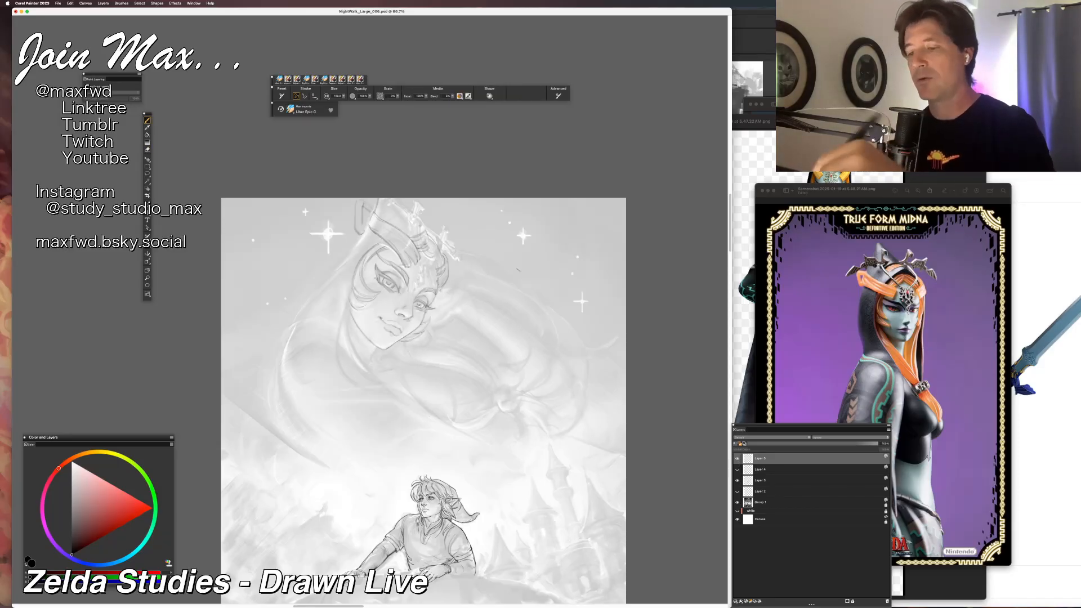
{"action": "mouse_move", "coordinate": [510, 235]}
{"action": "left_mouse_down"}
{"action": "mouse_move", "coordinate": [511, 257]}
{"action": "mouse_move", "coordinate": [478, 321]}
{"action": "left_mouse_up"}
{"action": "left_click_drag", "start_coordinate": [510, 258], "coordinate": [541, 326]}
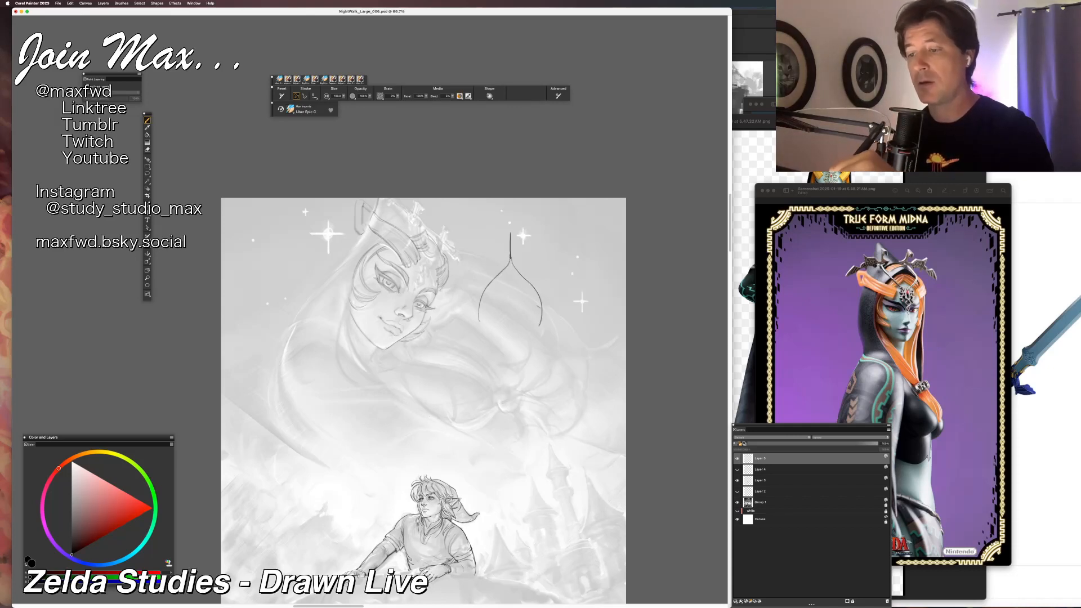
{"action": "mouse_move", "coordinate": [506, 254]}
{"action": "left_mouse_down"}
{"action": "mouse_move", "coordinate": [473, 322]}
{"action": "mouse_move", "coordinate": [470, 311]}
{"action": "left_mouse_up"}
{"action": "mouse_move", "coordinate": [510, 245]}
{"action": "left_mouse_down"}
{"action": "mouse_move", "coordinate": [549, 318]}
{"action": "mouse_move", "coordinate": [551, 280]}
{"action": "mouse_move", "coordinate": [555, 299]}
{"action": "left_mouse_up"}
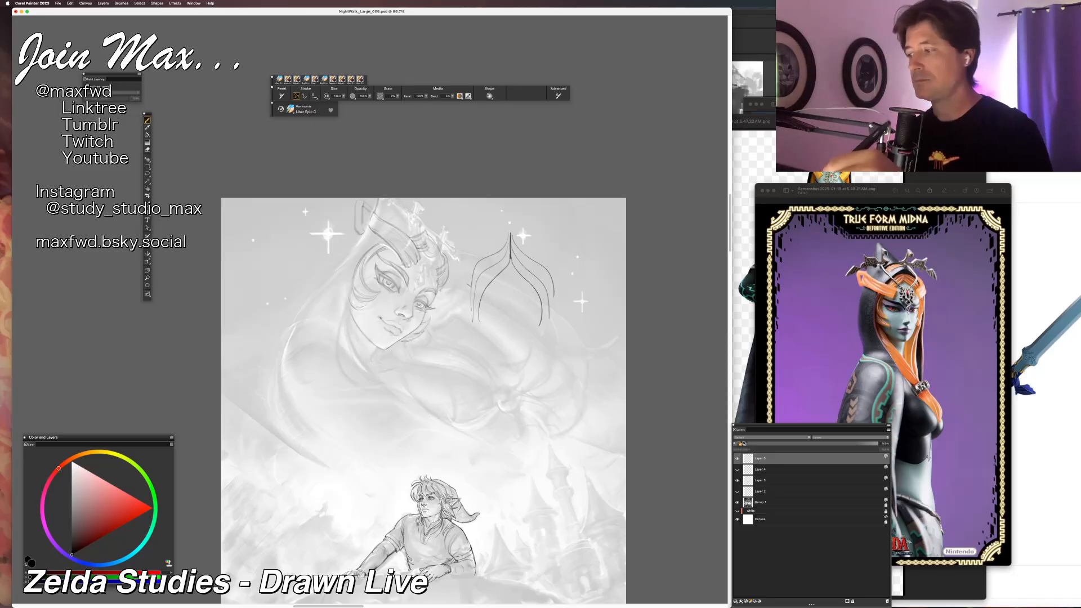
Add slanted eyes inside the front-view guide and a curved outer line on each side of its peak.
{"action": "mouse_move", "coordinate": [505, 304]}
{"action": "left_mouse_down"}
{"action": "mouse_move", "coordinate": [478, 290]}
{"action": "mouse_move", "coordinate": [485, 306]}
{"action": "mouse_move", "coordinate": [539, 294]}
{"action": "mouse_move", "coordinate": [530, 309]}
{"action": "mouse_move", "coordinate": [502, 302]}
{"action": "left_mouse_up"}
{"action": "left_click_drag", "start_coordinate": [505, 234], "coordinate": [473, 265]}
{"action": "left_click_drag", "start_coordinate": [512, 230], "coordinate": [542, 261]}
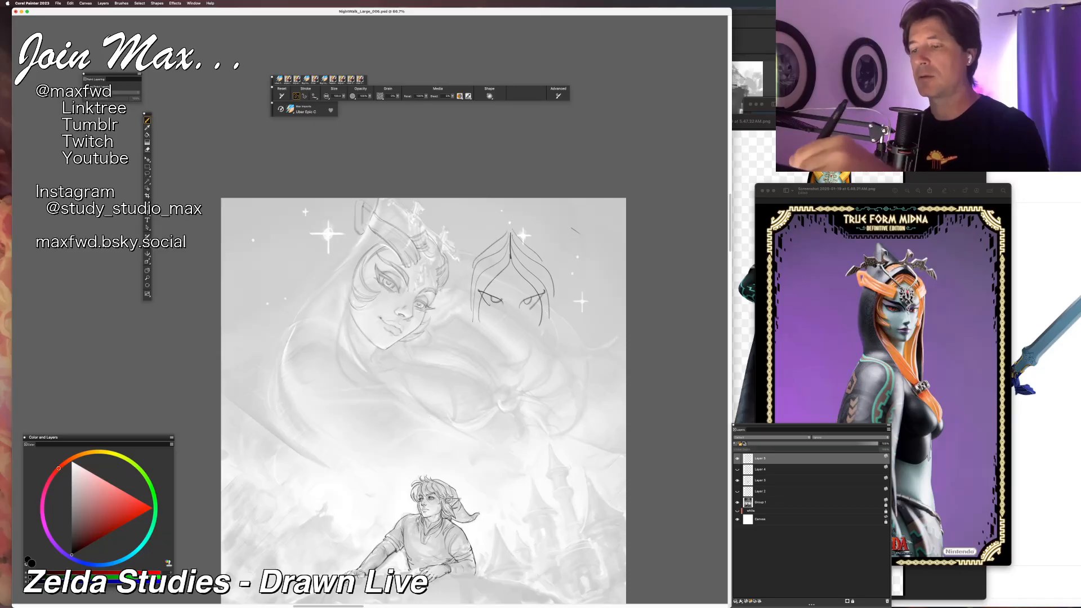
Sketch a second small headdress guide beside the first, with a head arch and curved strands fanning from its peak, undoing misplaced strokes.
{"action": "left_click_drag", "start_coordinate": [592, 260], "coordinate": [568, 305]}
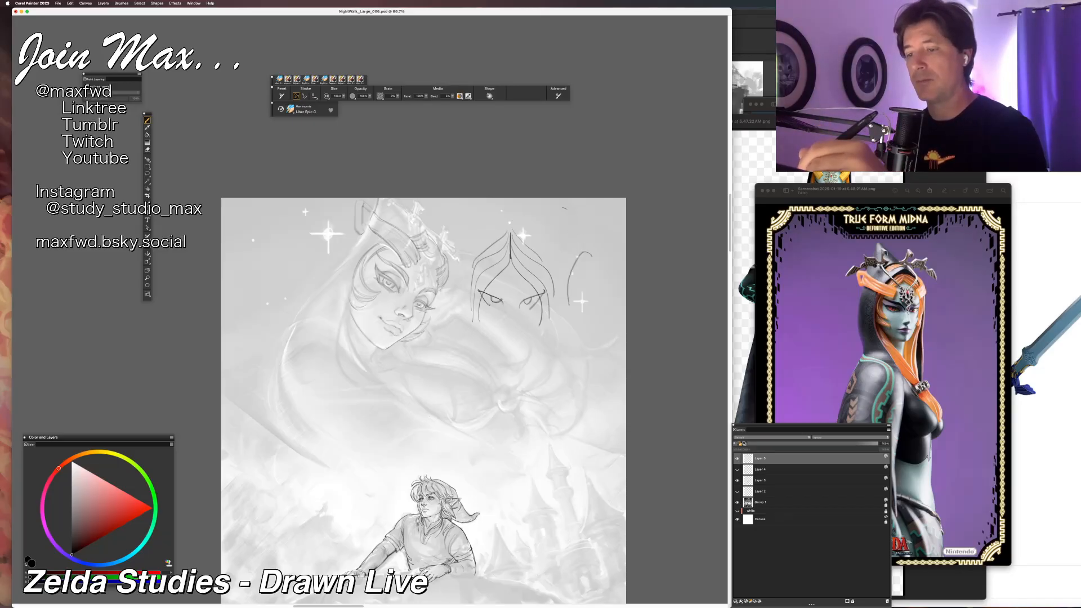
{"action": "key", "text": "super+z"}
{"action": "left_click_drag", "start_coordinate": [593, 250], "coordinate": [559, 332]}
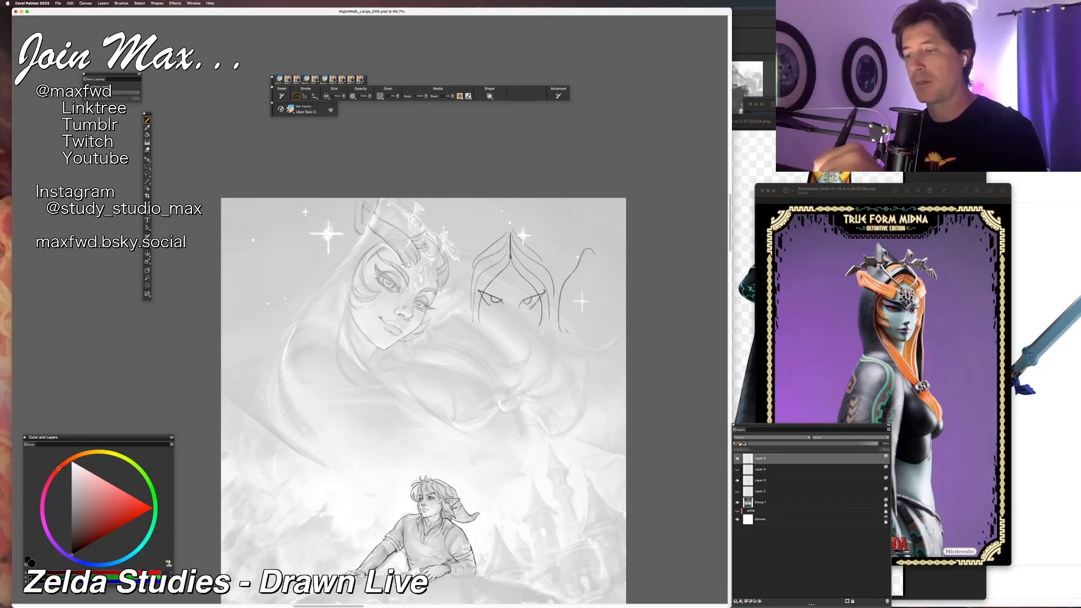
{"action": "key", "text": "super+z"}
{"action": "mouse_move", "coordinate": [593, 250]}
{"action": "left_mouse_down"}
{"action": "mouse_move", "coordinate": [573, 262]}
{"action": "mouse_move", "coordinate": [563, 326]}
{"action": "left_mouse_up"}
{"action": "key", "text": "super+z"}
{"action": "mouse_move", "coordinate": [595, 252]}
{"action": "left_mouse_down"}
{"action": "mouse_move", "coordinate": [562, 309]}
{"action": "mouse_move", "coordinate": [577, 261]}
{"action": "left_mouse_up"}
{"action": "mouse_move", "coordinate": [591, 224]}
{"action": "left_mouse_down"}
{"action": "mouse_move", "coordinate": [594, 254]}
{"action": "mouse_move", "coordinate": [587, 216]}
{"action": "mouse_move", "coordinate": [615, 289]}
{"action": "left_mouse_up"}
{"action": "key", "text": "super+z"}
{"action": "mouse_move", "coordinate": [597, 251]}
{"action": "left_mouse_down"}
{"action": "mouse_move", "coordinate": [618, 290]}
{"action": "mouse_move", "coordinate": [614, 247]}
{"action": "mouse_move", "coordinate": [570, 245]}
{"action": "mouse_move", "coordinate": [568, 233]}
{"action": "mouse_move", "coordinate": [599, 230]}
{"action": "mouse_move", "coordinate": [563, 258]}
{"action": "left_mouse_up"}
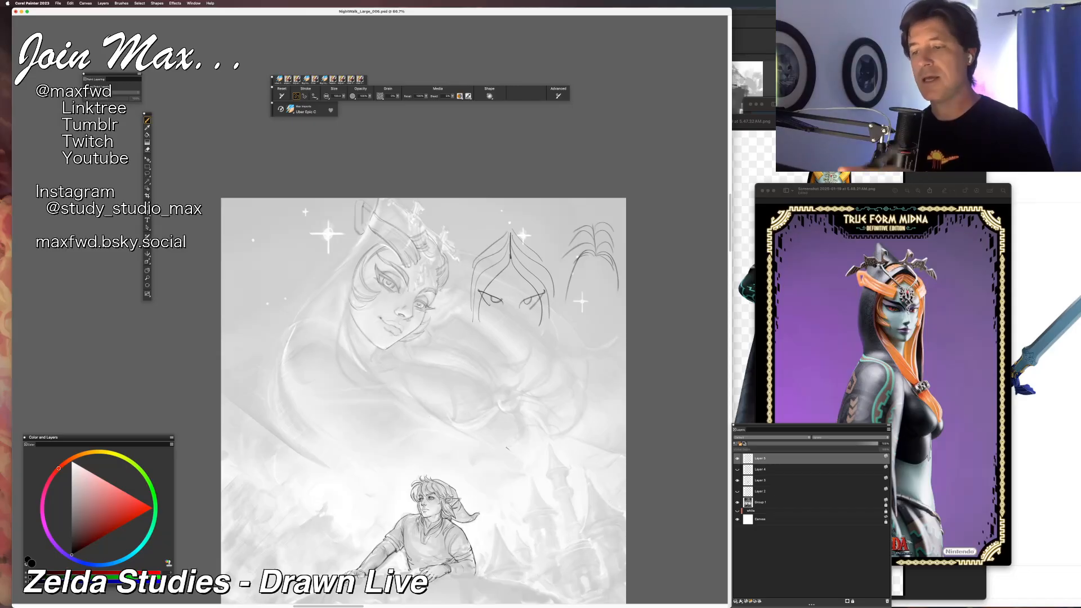
Try taller pointed hood outlines over the front-view guide, and undo them.
{"action": "left_click_drag", "start_coordinate": [481, 225], "coordinate": [485, 229]}
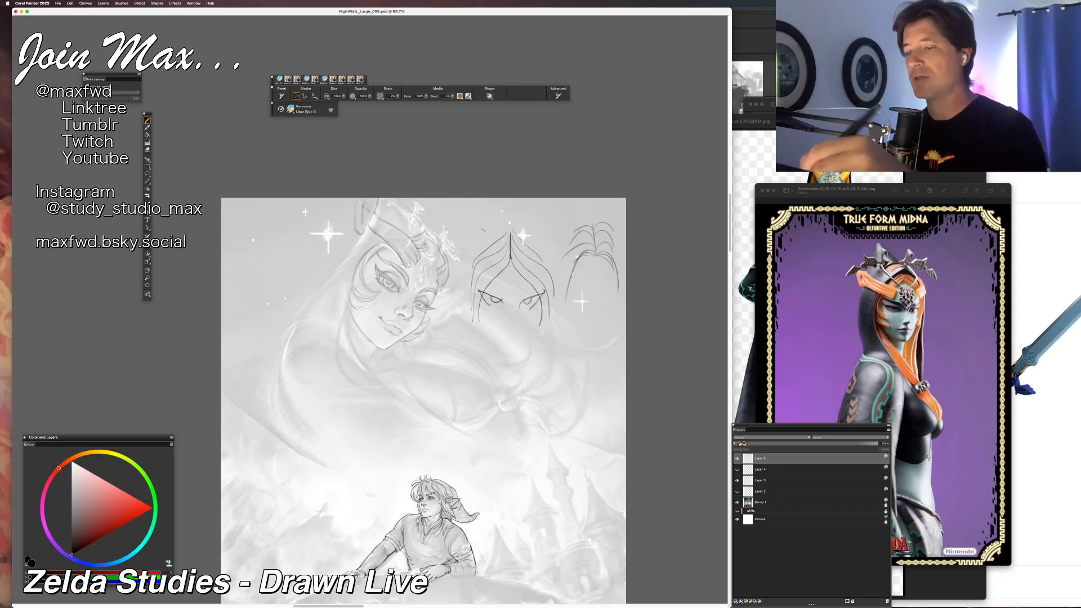
{"action": "left_click_drag", "start_coordinate": [536, 255], "coordinate": [474, 265]}
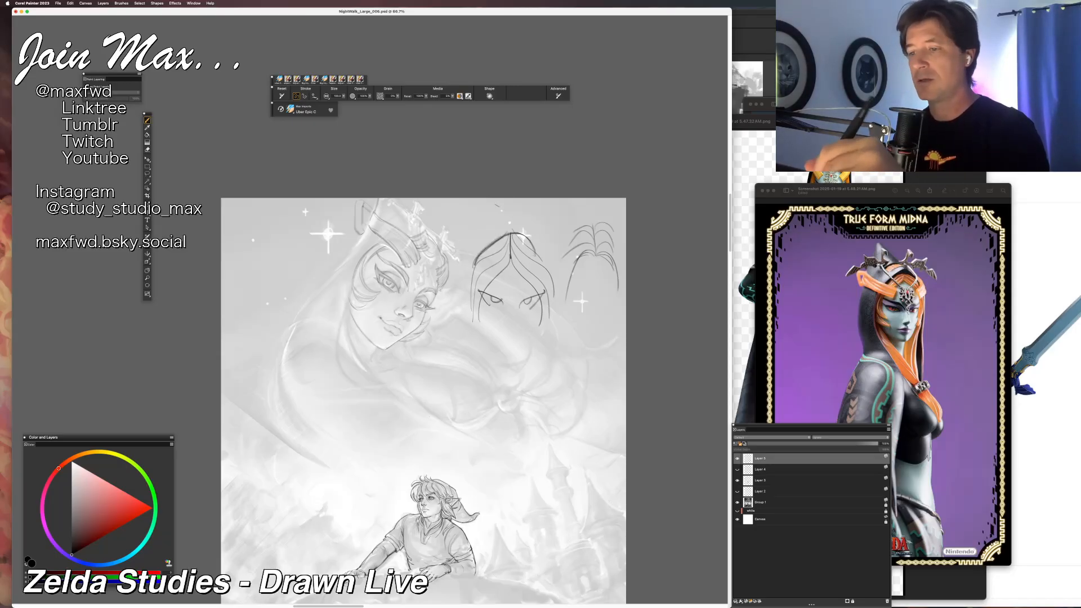
{"action": "key", "text": "super+z"}
{"action": "mouse_move", "coordinate": [511, 225]}
{"action": "left_mouse_down"}
{"action": "mouse_move", "coordinate": [479, 260]}
{"action": "mouse_move", "coordinate": [543, 260]}
{"action": "left_mouse_up"}
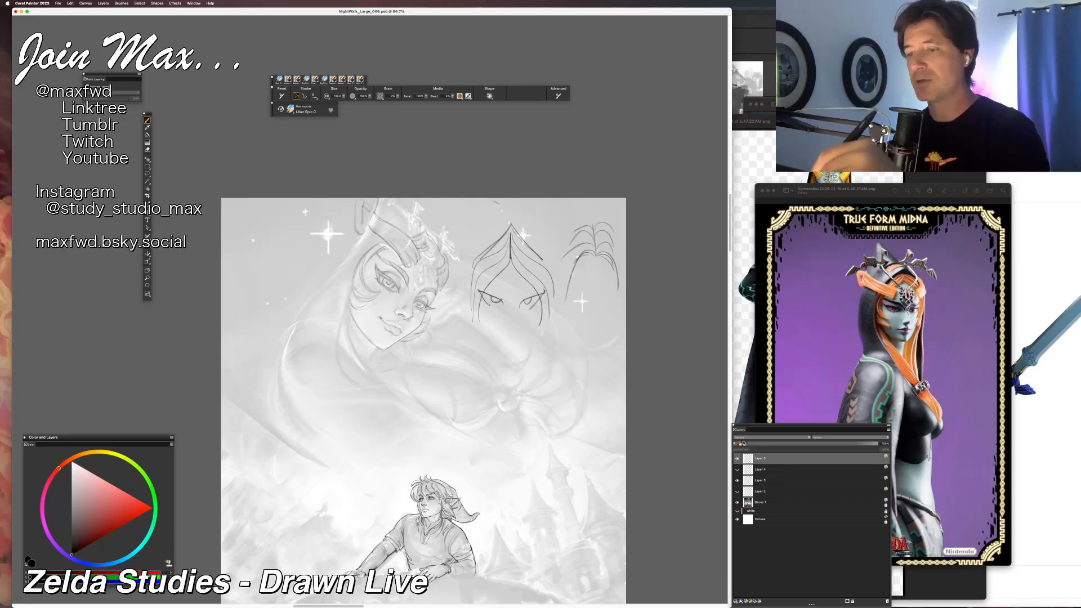
{"action": "left_click_drag", "start_coordinate": [505, 201], "coordinate": [470, 298]}
{"action": "left_click_drag", "start_coordinate": [509, 202], "coordinate": [554, 303]}
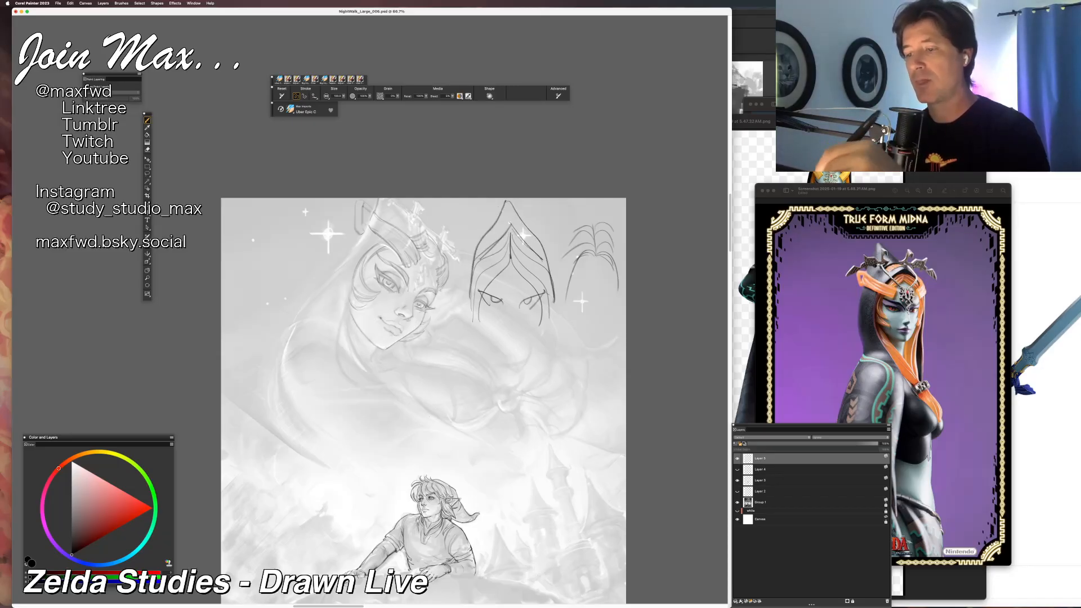
{"action": "key", "text": "super+z"}
{"action": "key", "text": "super+z"}
{"action": "key", "text": "super+z"}
{"action": "key", "text": "super+z"}
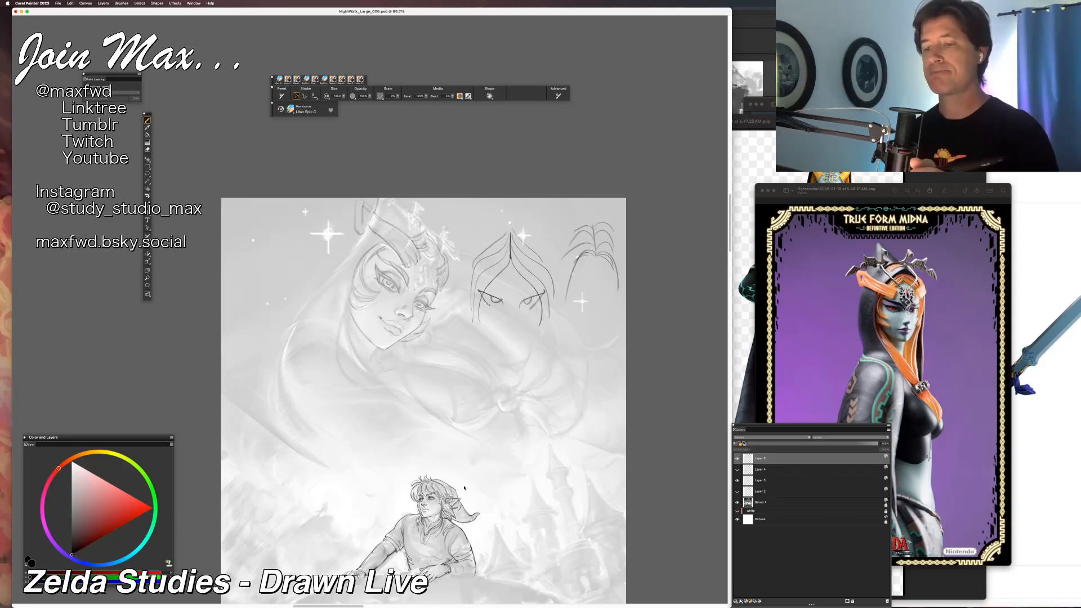
Lasso the construction sketches beside the woman's head, delete them, and deselect.
{"action": "key", "text": "l"}
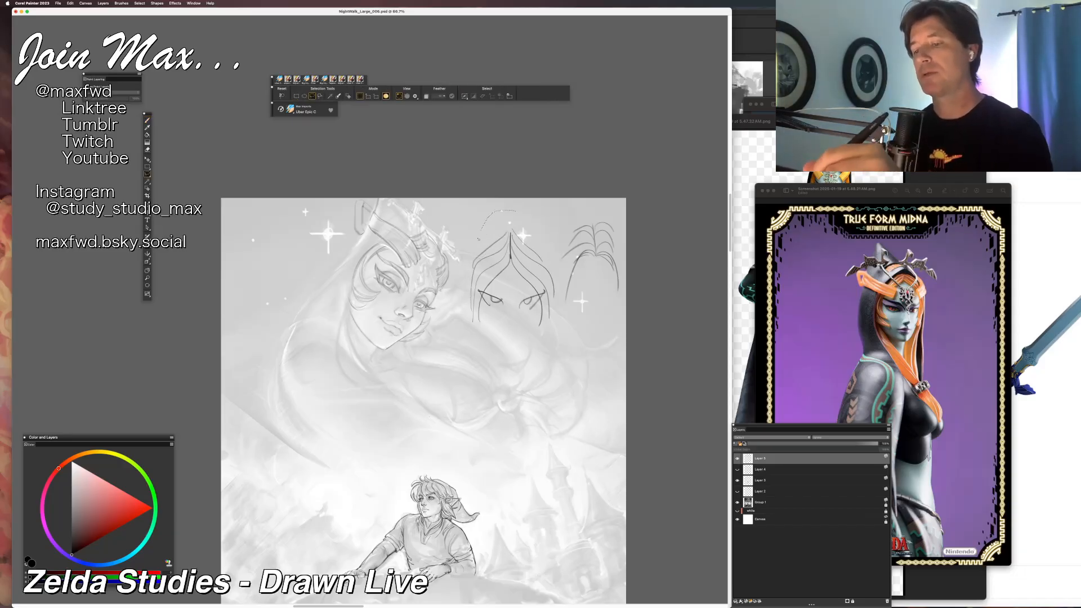
{"action": "mouse_move", "coordinate": [507, 348]}
{"action": "left_mouse_down"}
{"action": "mouse_move", "coordinate": [532, 186]}
{"action": "mouse_move", "coordinate": [489, 314]}
{"action": "left_mouse_up"}
{"action": "key", "text": "BackSpace"}
{"action": "key", "text": "super+d"}
{"action": "key", "text": "b"}
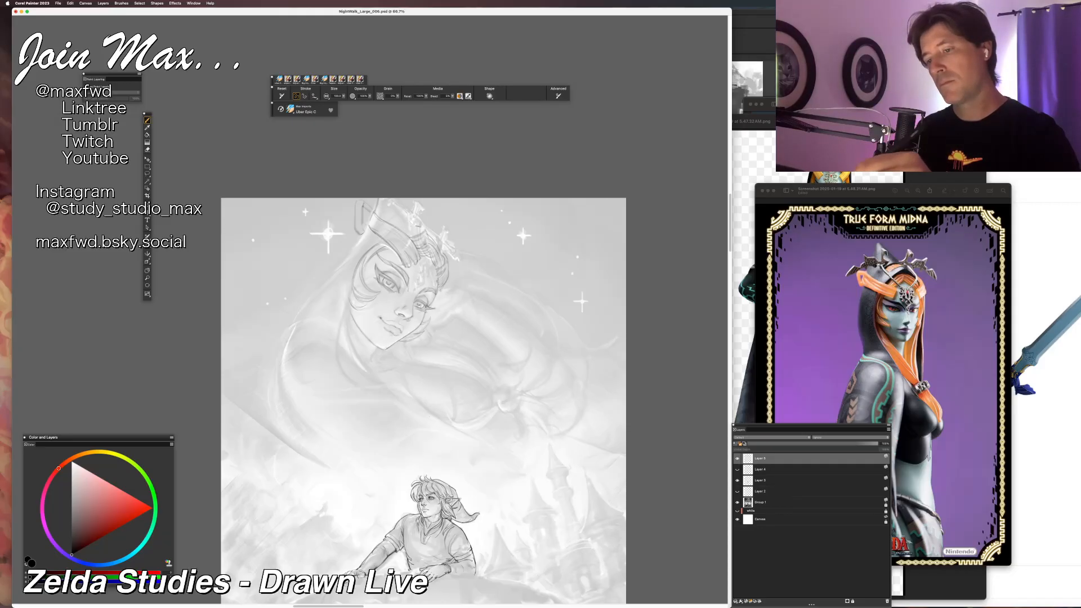
Check the whole composition, and touch up the headdress linework with the eraser and brush.
{"action": "key", "text": "super+minus"}
{"action": "key", "text": "super+minus"}
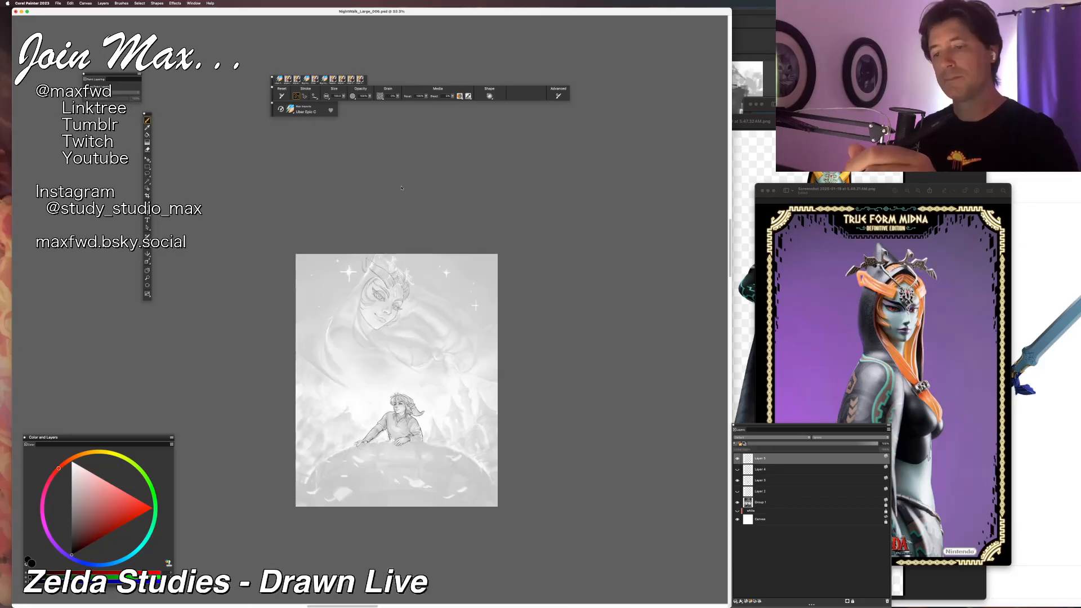
{"action": "key", "text": "super+equal"}
{"action": "key", "text": "super+equal"}
{"action": "key", "text": "super+equal"}
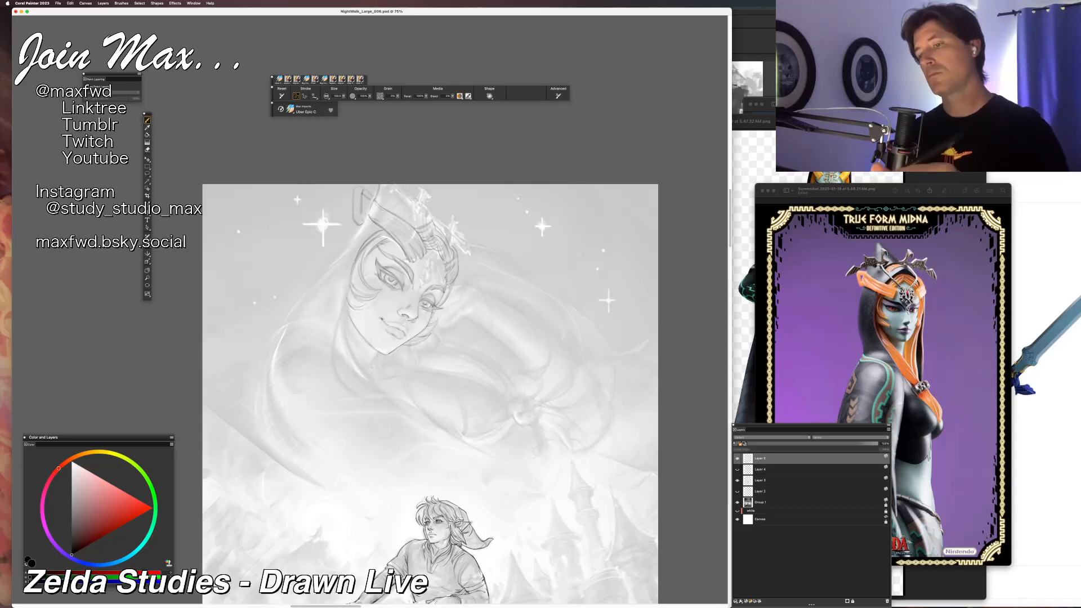
{"action": "key", "text": "n"}
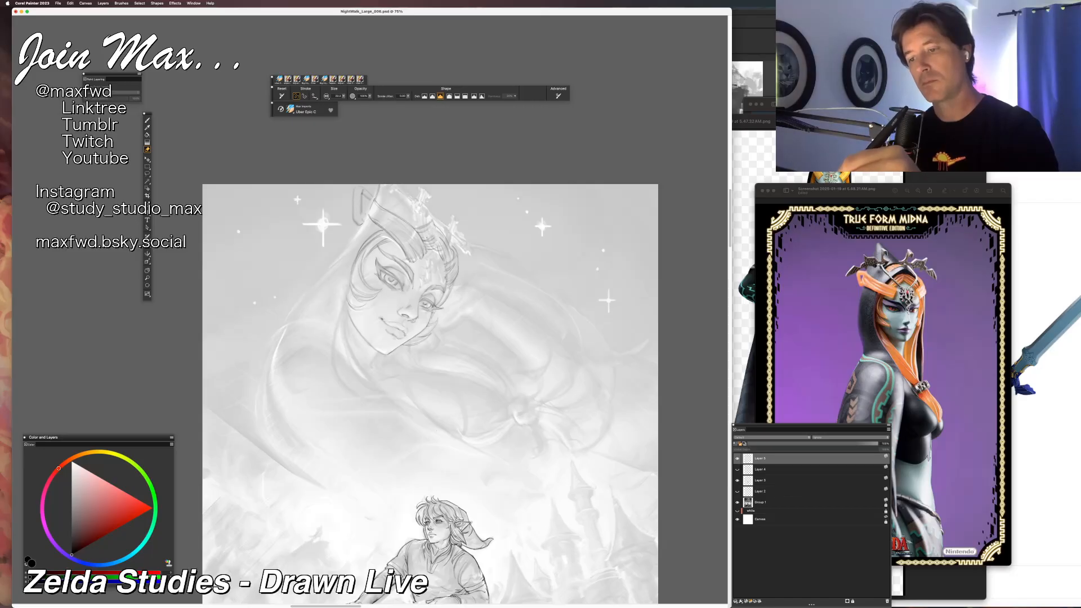
{"action": "key", "text": "b"}
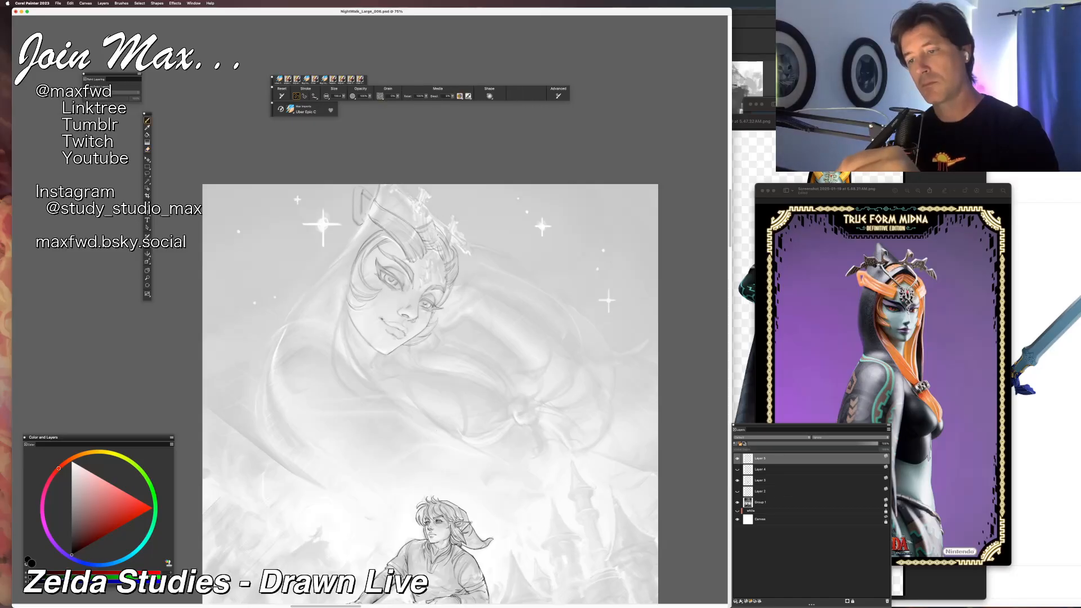
{"action": "key", "text": "n"}
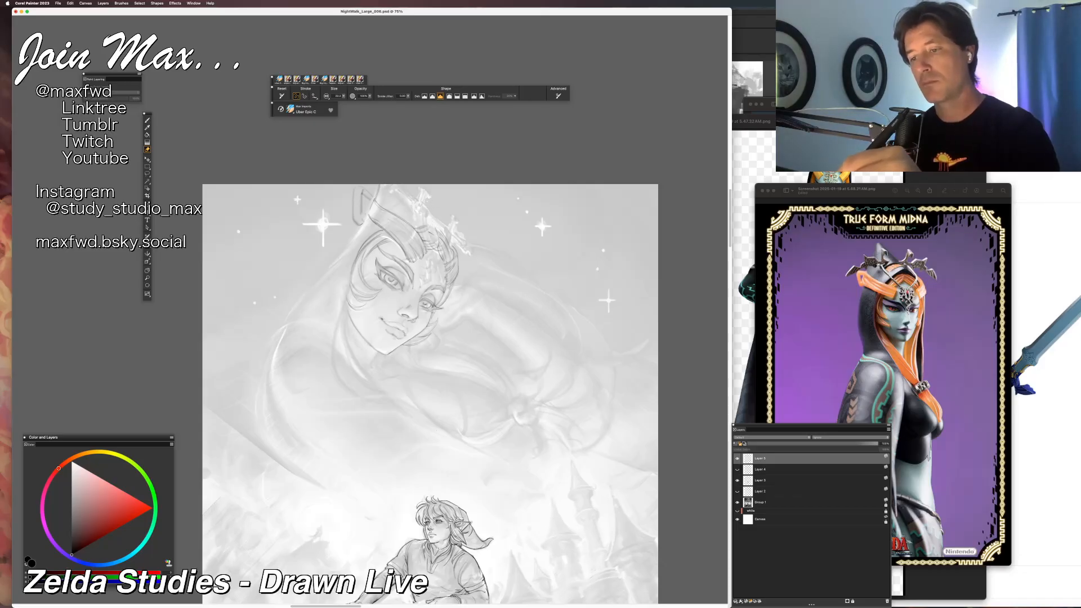
{"action": "key", "text": "b"}
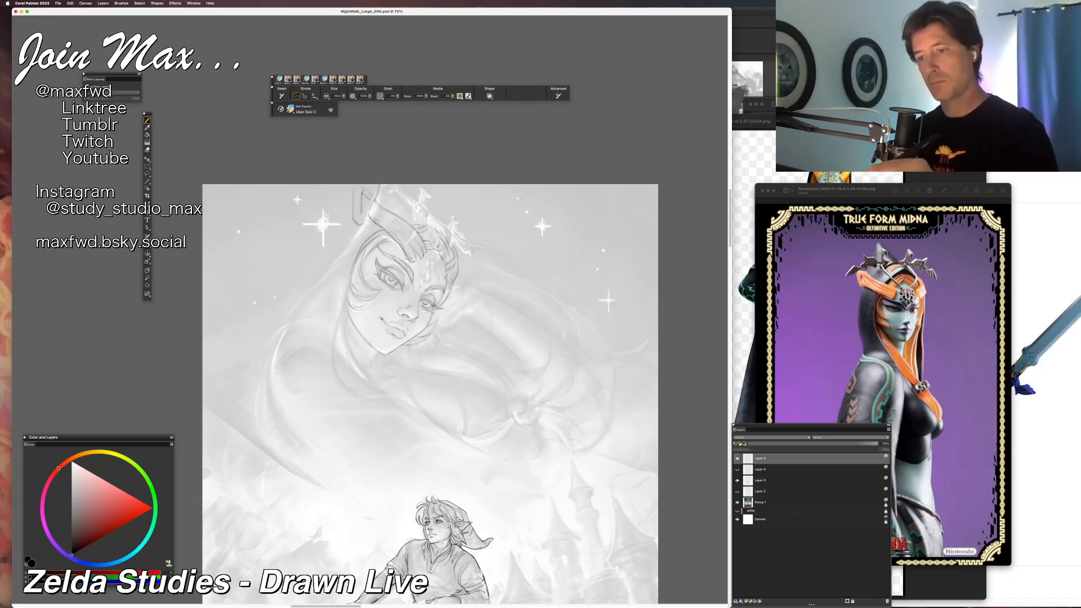
Refine the short lines on the upper part of the headdress, undoing strokes that miss.
{"action": "left_click_drag", "start_coordinate": [424, 226], "coordinate": [446, 236]}
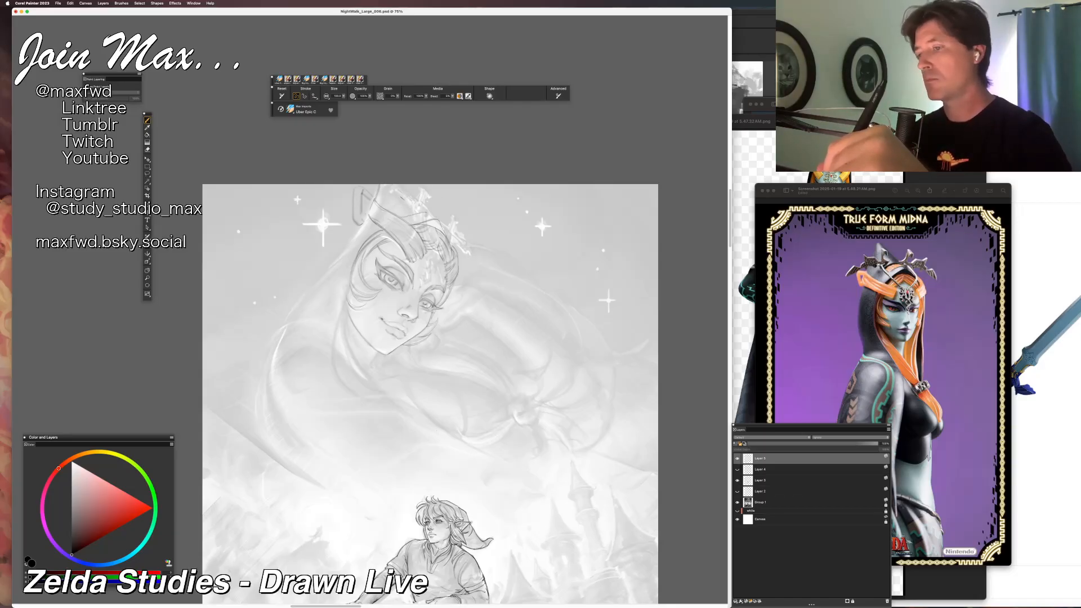
{"action": "key", "text": "super+z"}
{"action": "left_click_drag", "start_coordinate": [410, 210], "coordinate": [430, 218]}
{"action": "key", "text": "super+z"}
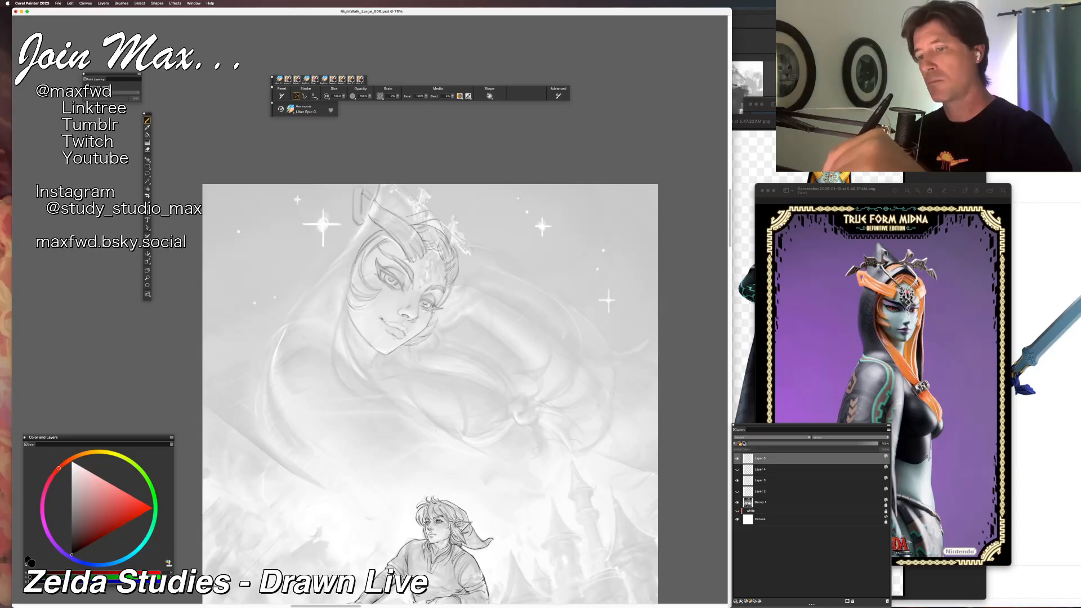
{"action": "key", "text": "super+z"}
{"action": "mouse_move", "coordinate": [409, 212]}
{"action": "left_mouse_down"}
{"action": "mouse_move", "coordinate": [431, 216]}
{"action": "mouse_move", "coordinate": [420, 202]}
{"action": "left_mouse_up"}
{"action": "key", "text": "super+z"}
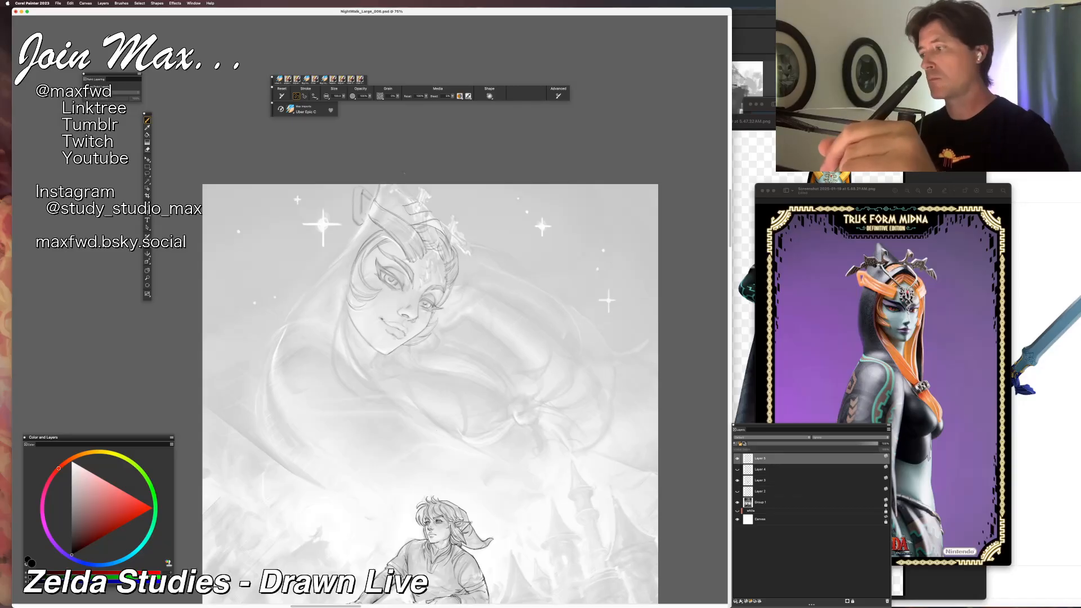
{"action": "key", "text": "super+z"}
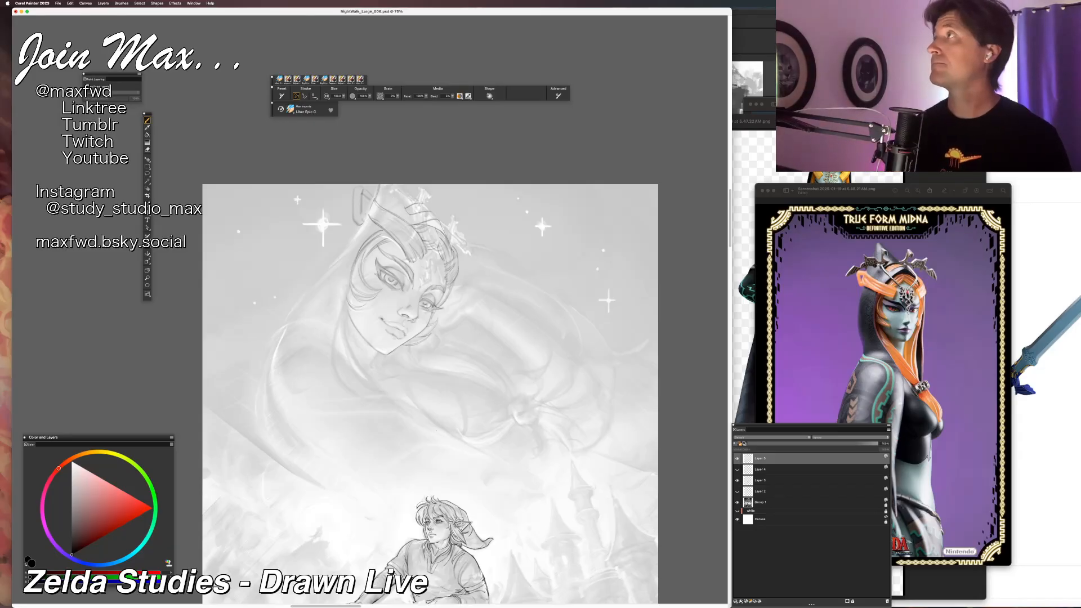
Draw the hood's outer edge sweeping down from the headdress behind the woman's head, redoing the first stroke.
{"action": "key", "text": "super+Tab"}
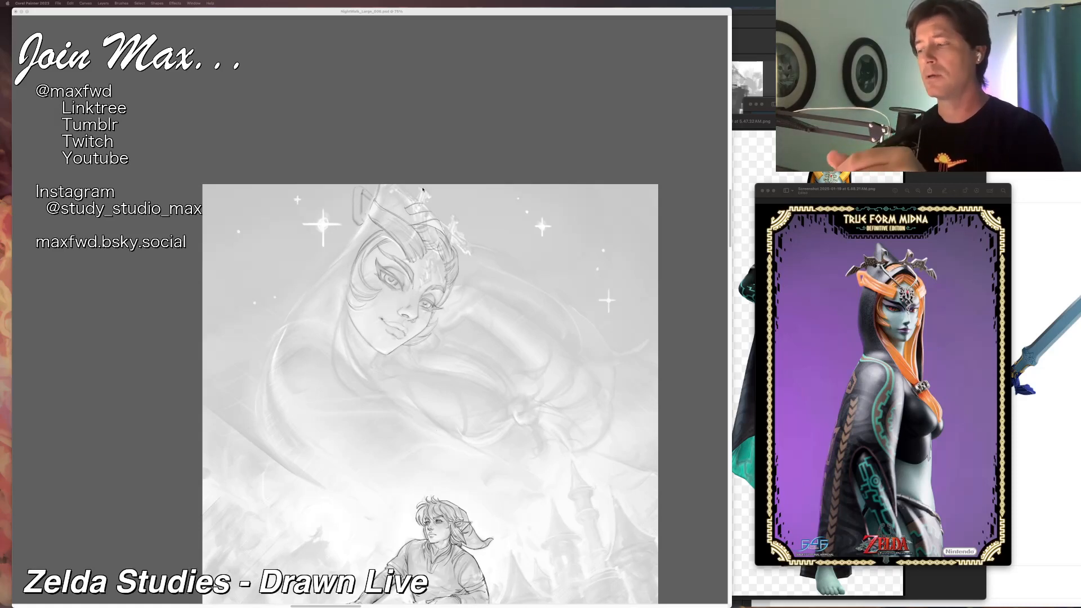
{"action": "left_click", "coordinate": [421, 186]}
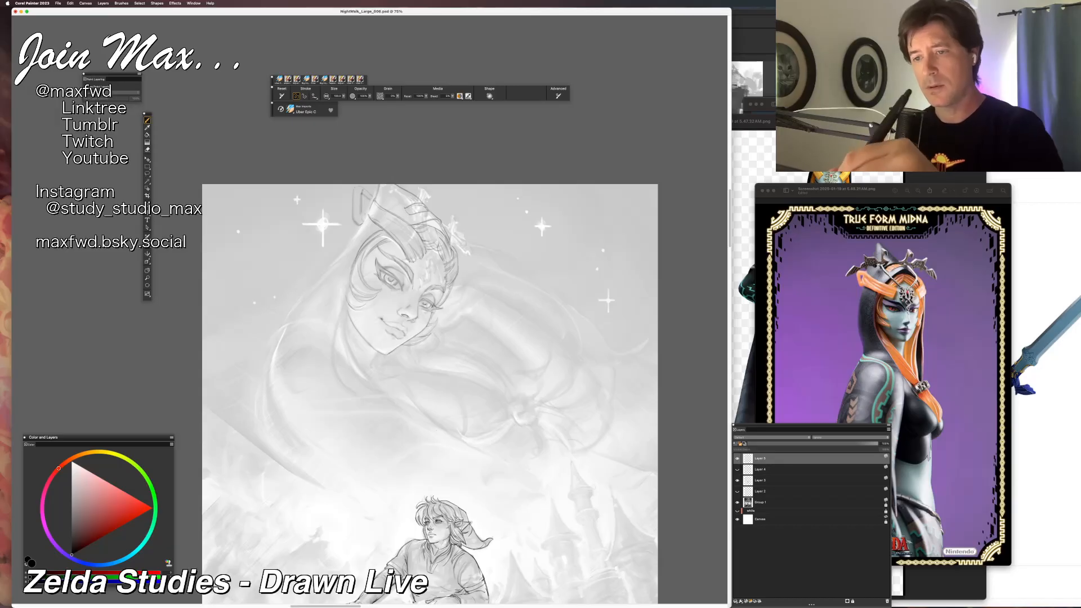
{"action": "left_click_drag", "start_coordinate": [369, 216], "coordinate": [323, 268]}
{"action": "key", "text": "super+z"}
{"action": "left_click_drag", "start_coordinate": [369, 216], "coordinate": [328, 269]}
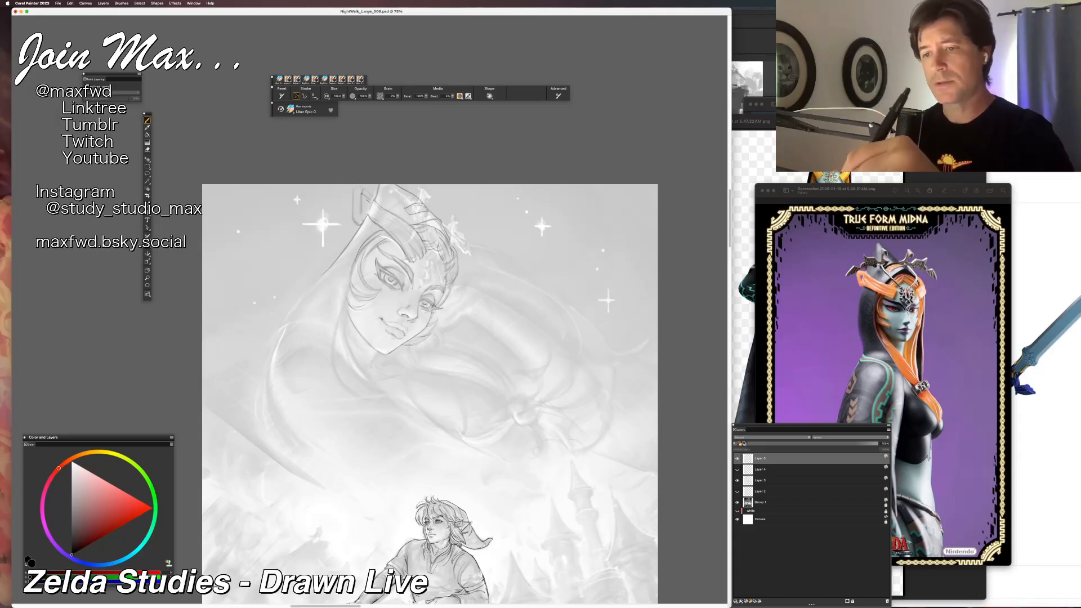
Alternate between the eraser and brush to clean up the upper hood edge and the lines around it.
{"action": "key", "text": "n"}
{"action": "key", "text": "b"}
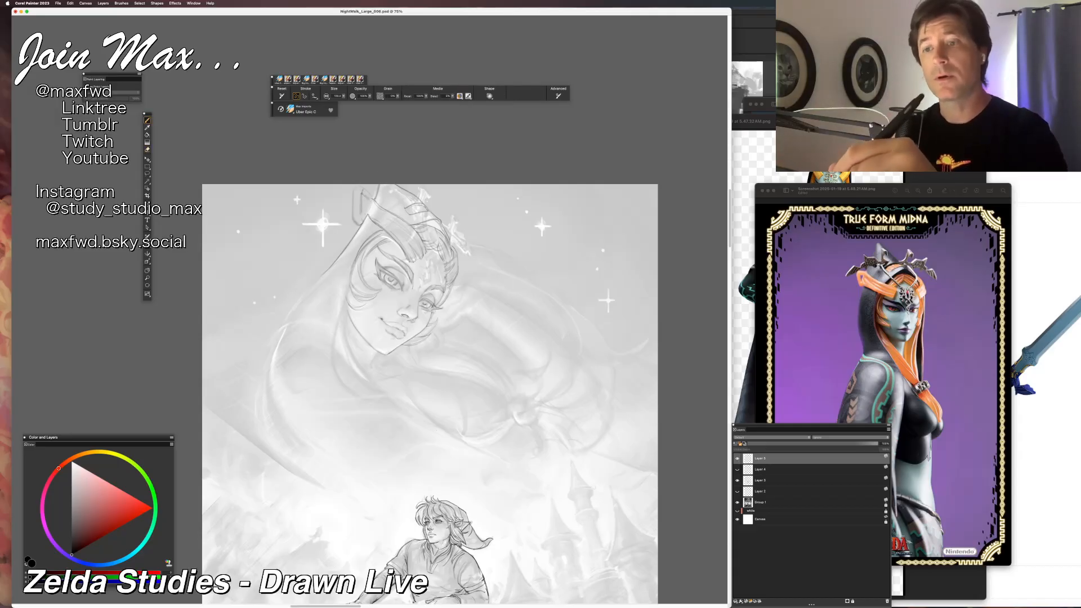
{"action": "key", "text": "n"}
{"action": "key", "text": "b"}
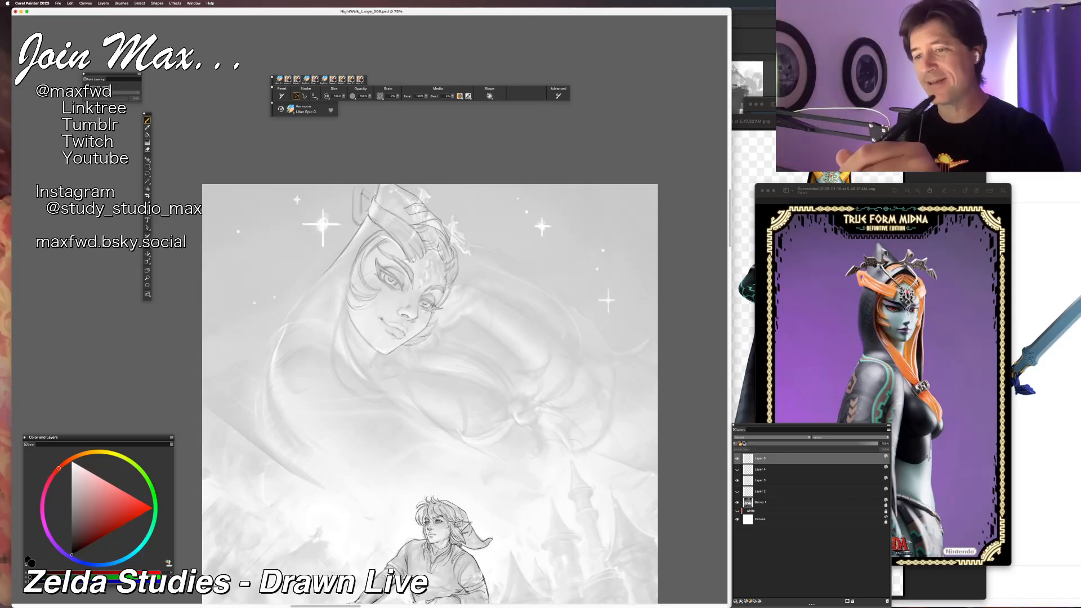
{"action": "key", "text": "n"}
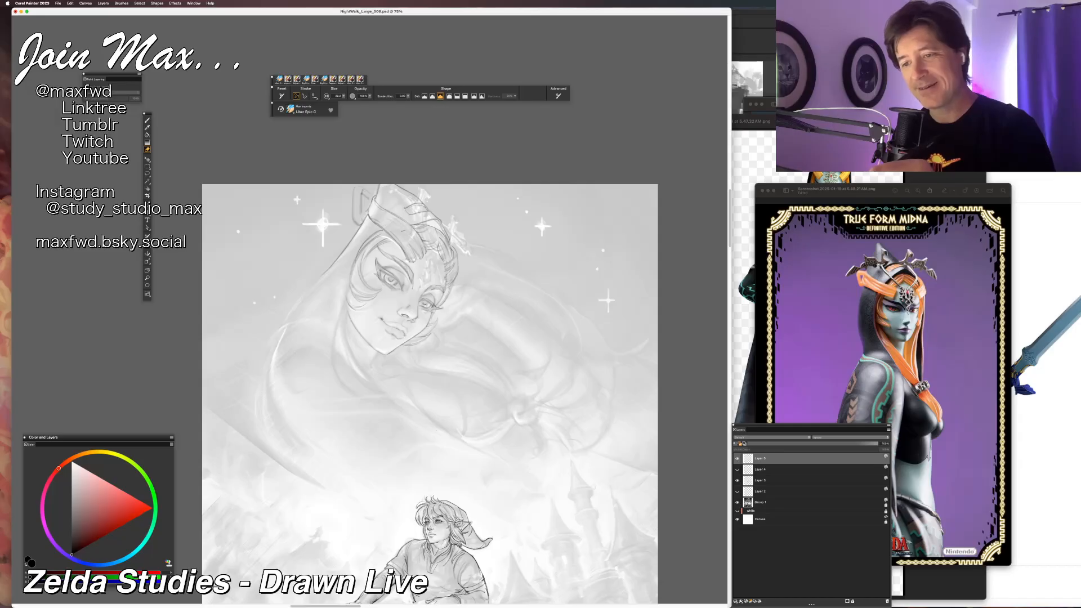
{"action": "key", "text": "b"}
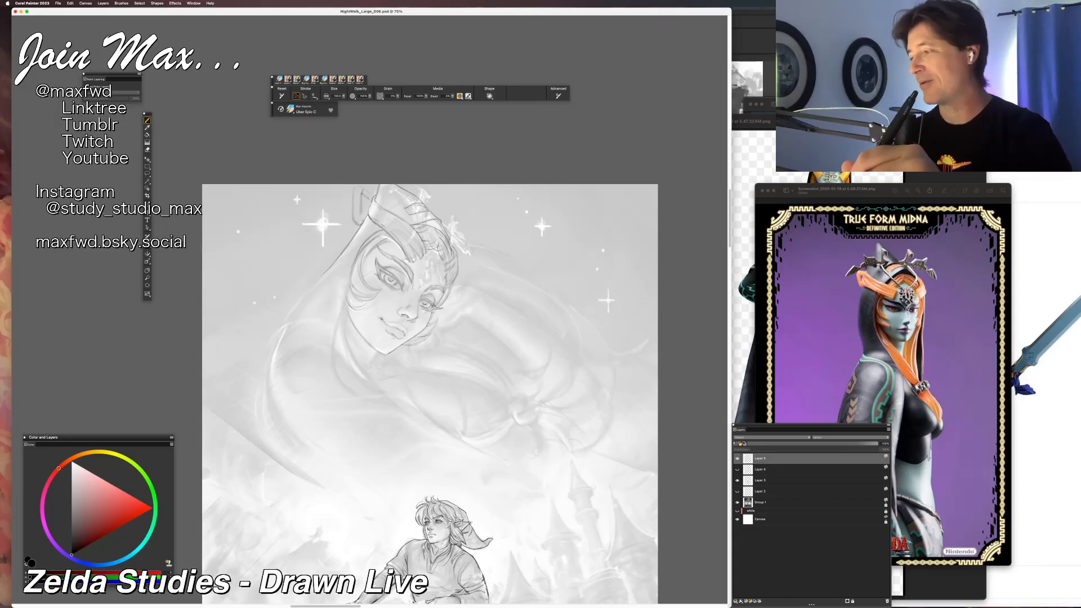
{"action": "key", "text": "n"}
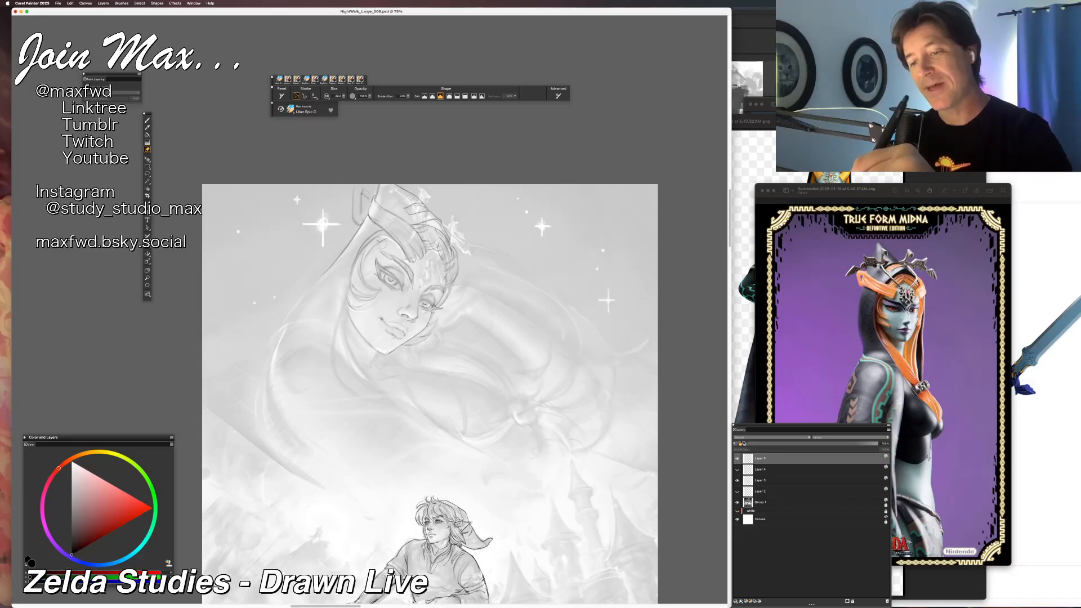
{"action": "key", "text": "b"}
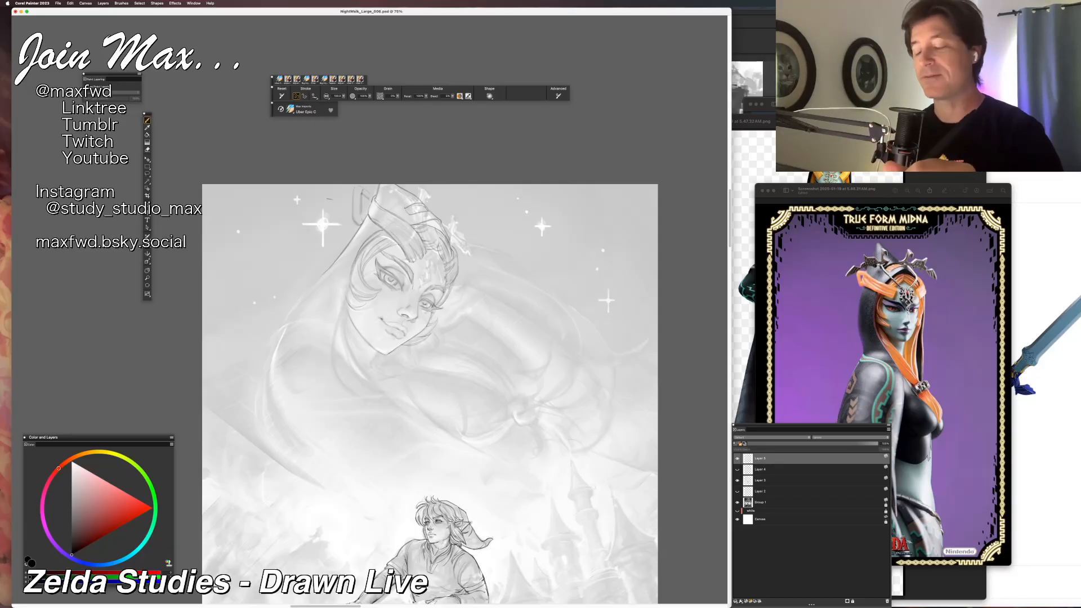
Draw the hood's inner edge and folds alongside the woman's cheek, curving down under her chin.
{"action": "left_click_drag", "start_coordinate": [351, 265], "coordinate": [340, 360]}
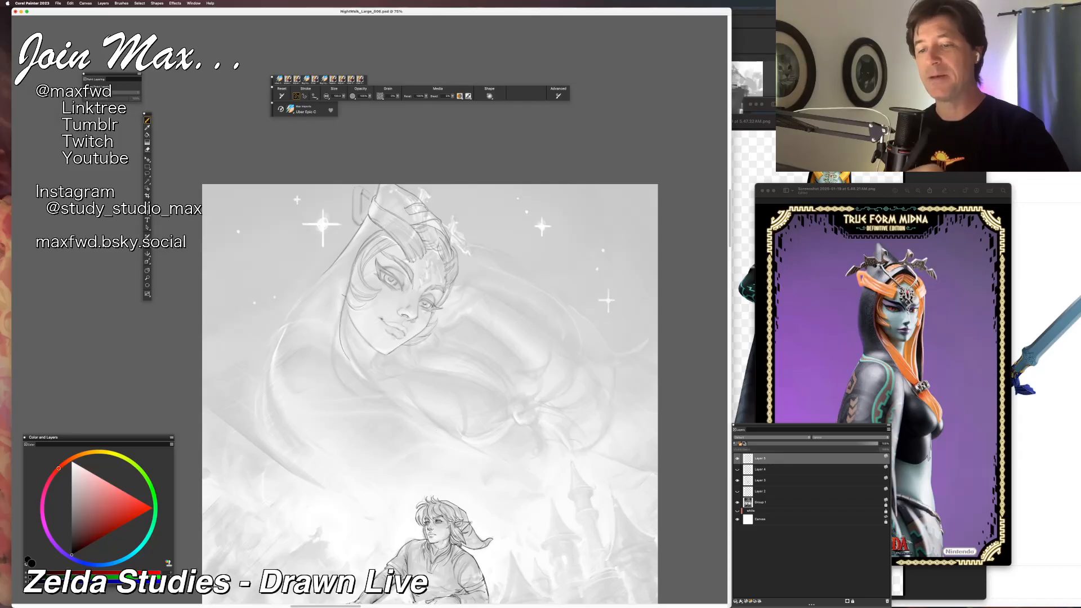
{"action": "left_click_drag", "start_coordinate": [344, 285], "coordinate": [372, 383]}
{"action": "left_click_drag", "start_coordinate": [348, 294], "coordinate": [363, 378]}
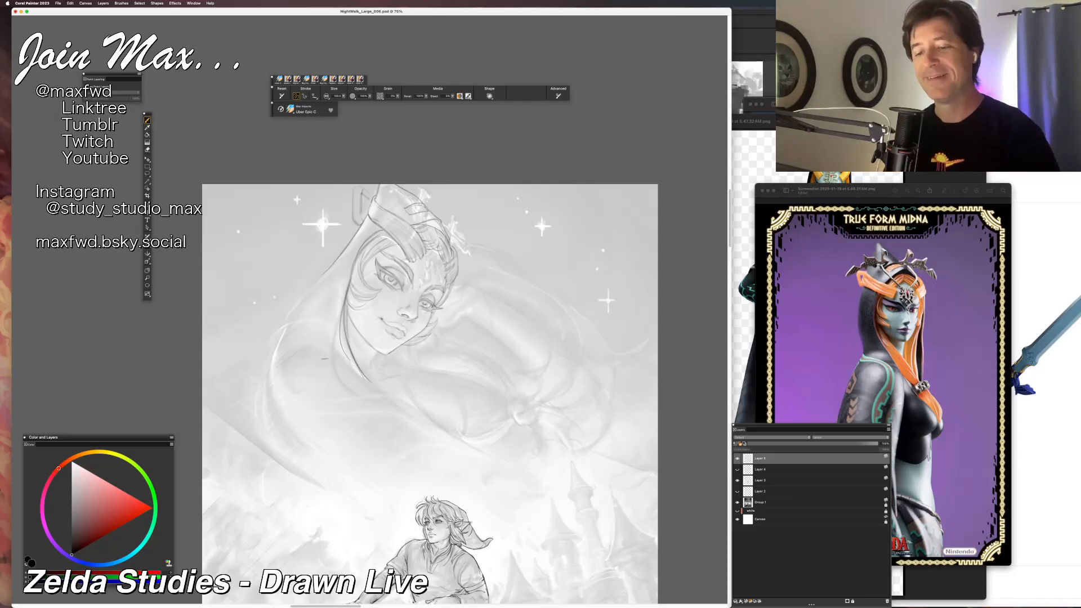
{"action": "left_click_drag", "start_coordinate": [351, 276], "coordinate": [331, 395]}
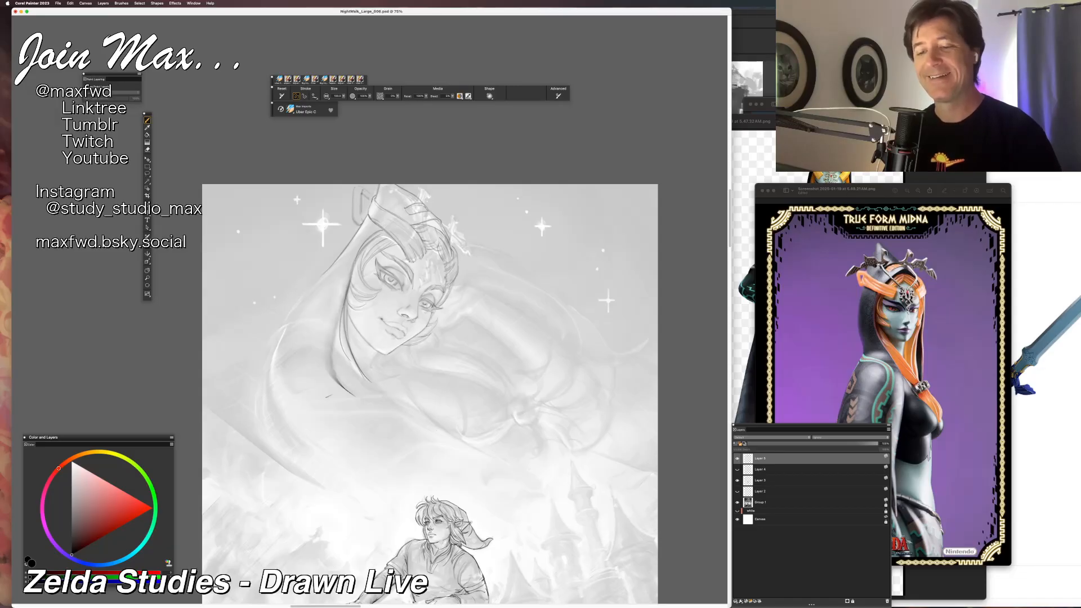
{"action": "left_click_drag", "start_coordinate": [334, 322], "coordinate": [379, 395]}
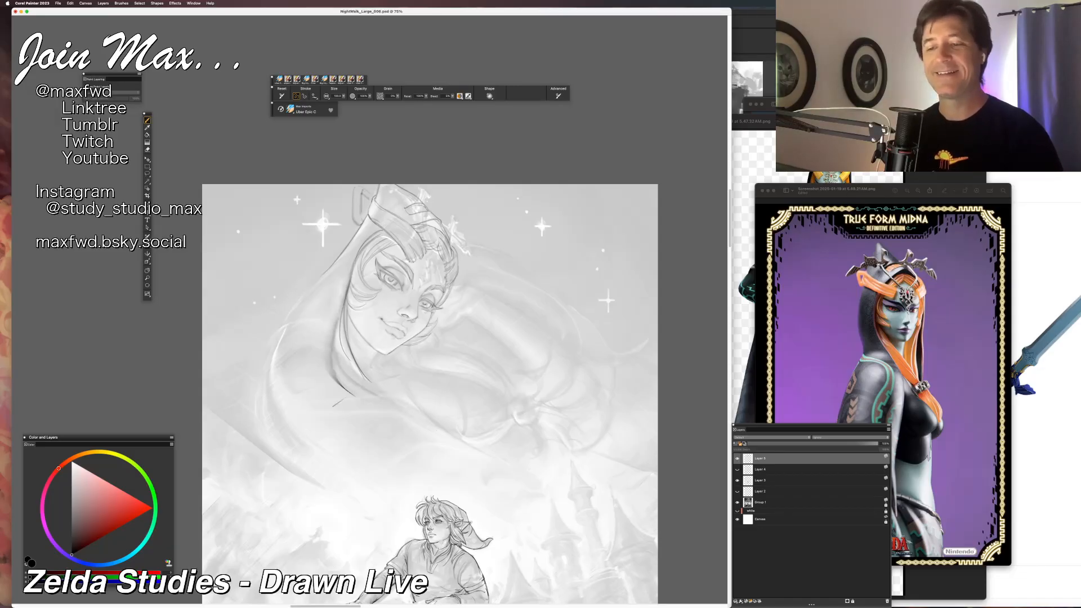
Extend the hood's outer contour in a long curve down over the shoulder, redoing the stroke until it fits.
{"action": "left_click_drag", "start_coordinate": [324, 273], "coordinate": [267, 426]}
{"action": "key", "text": "super+z"}
{"action": "left_click_drag", "start_coordinate": [323, 273], "coordinate": [256, 442]}
{"action": "key", "text": "super+z"}
{"action": "left_click_drag", "start_coordinate": [332, 265], "coordinate": [260, 428]}
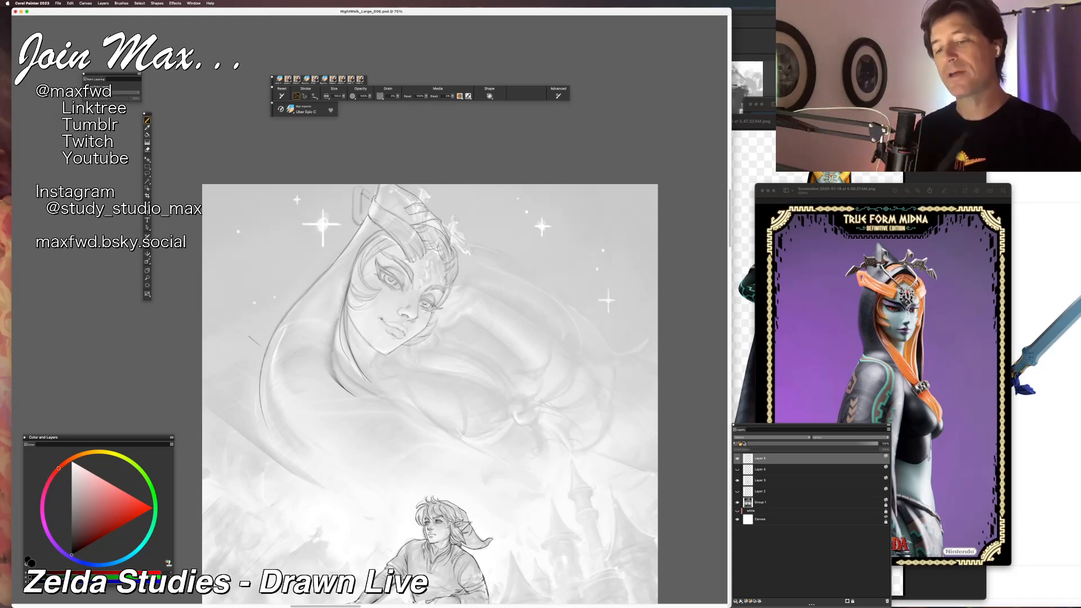
Strengthen the outer cloak contour and add shoulder fold lines inside it, undoing misplaced strokes.
{"action": "left_click_drag", "start_coordinate": [309, 286], "coordinate": [275, 445]}
{"action": "key", "text": "super+z"}
{"action": "mouse_move", "coordinate": [294, 305]}
{"action": "left_mouse_down"}
{"action": "mouse_move", "coordinate": [267, 426]}
{"action": "mouse_move", "coordinate": [281, 454]}
{"action": "mouse_move", "coordinate": [285, 378]}
{"action": "mouse_move", "coordinate": [313, 441]}
{"action": "left_mouse_up"}
{"action": "key", "text": "super+z"}
{"action": "left_click_drag", "start_coordinate": [296, 311], "coordinate": [357, 472]}
{"action": "key", "text": "super+z"}
{"action": "mouse_move", "coordinate": [298, 341]}
{"action": "left_mouse_down"}
{"action": "mouse_move", "coordinate": [337, 385]}
{"action": "mouse_move", "coordinate": [329, 364]}
{"action": "left_mouse_up"}
{"action": "left_click_drag", "start_coordinate": [274, 344], "coordinate": [346, 387]}
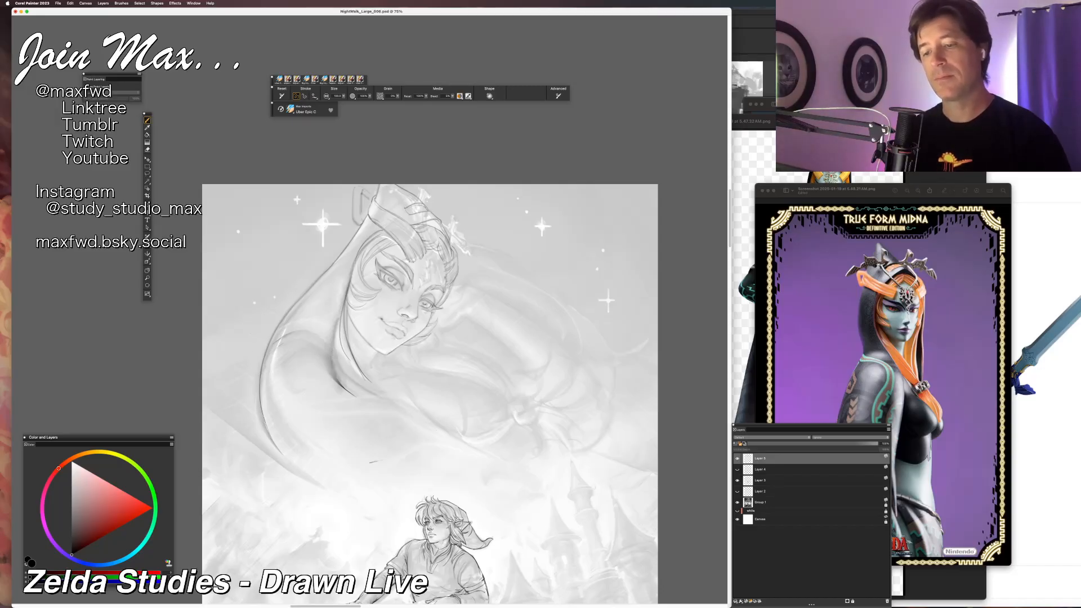
Rework the fold lines on the cloak's shoulder below the hood, undoing misplaced strokes.
{"action": "key", "text": "super+z"}
{"action": "key", "text": "super+z"}
{"action": "left_click_drag", "start_coordinate": [268, 358], "coordinate": [336, 382]}
{"action": "mouse_move", "coordinate": [280, 349]}
{"action": "left_mouse_down"}
{"action": "mouse_move", "coordinate": [337, 370]}
{"action": "mouse_move", "coordinate": [322, 350]}
{"action": "mouse_move", "coordinate": [327, 361]}
{"action": "mouse_move", "coordinate": [287, 341]}
{"action": "mouse_move", "coordinate": [276, 350]}
{"action": "left_mouse_up"}
{"action": "key", "text": "super+z"}
{"action": "key", "text": "super+z"}
{"action": "key", "text": "super+z"}
{"action": "key", "text": "super+z"}
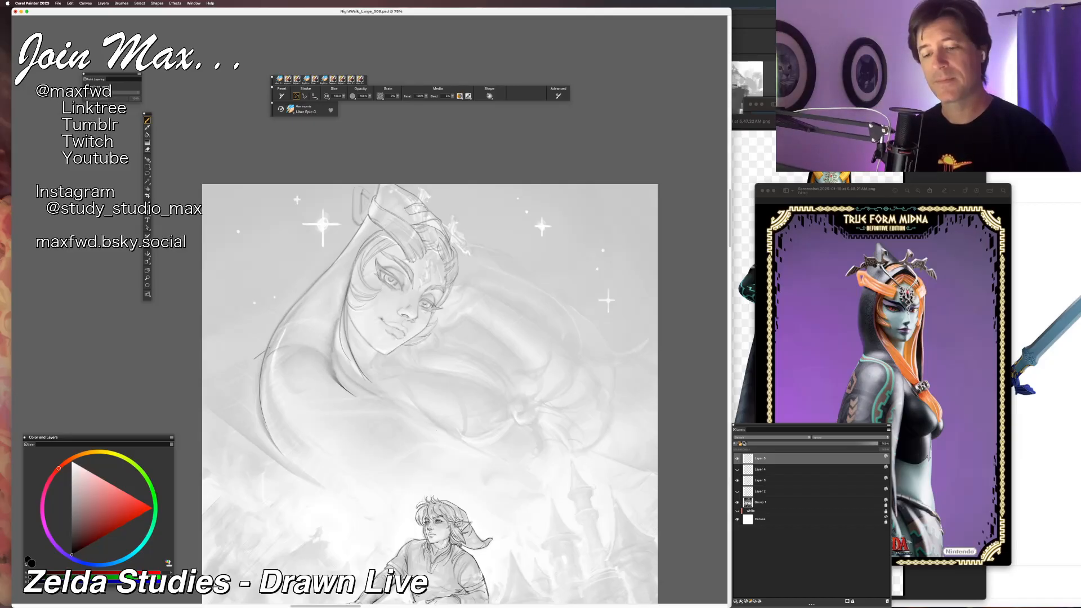
{"action": "left_click_drag", "start_coordinate": [320, 426], "coordinate": [334, 418]}
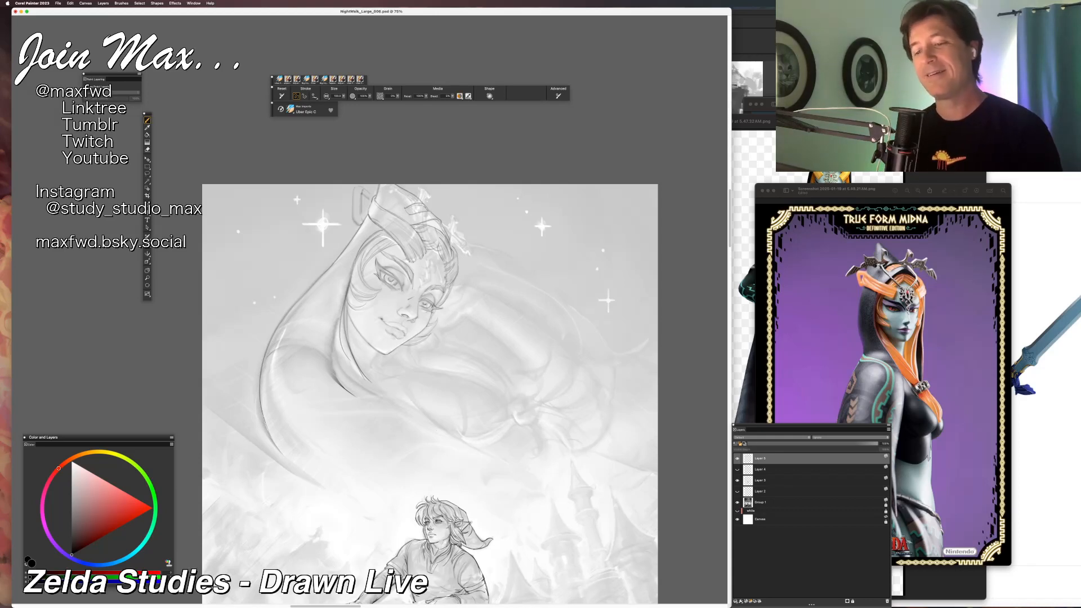
Draw the short neck line under Midna's chin, redoing the stroke until it fits.
{"action": "left_click_drag", "start_coordinate": [379, 353], "coordinate": [368, 378]}
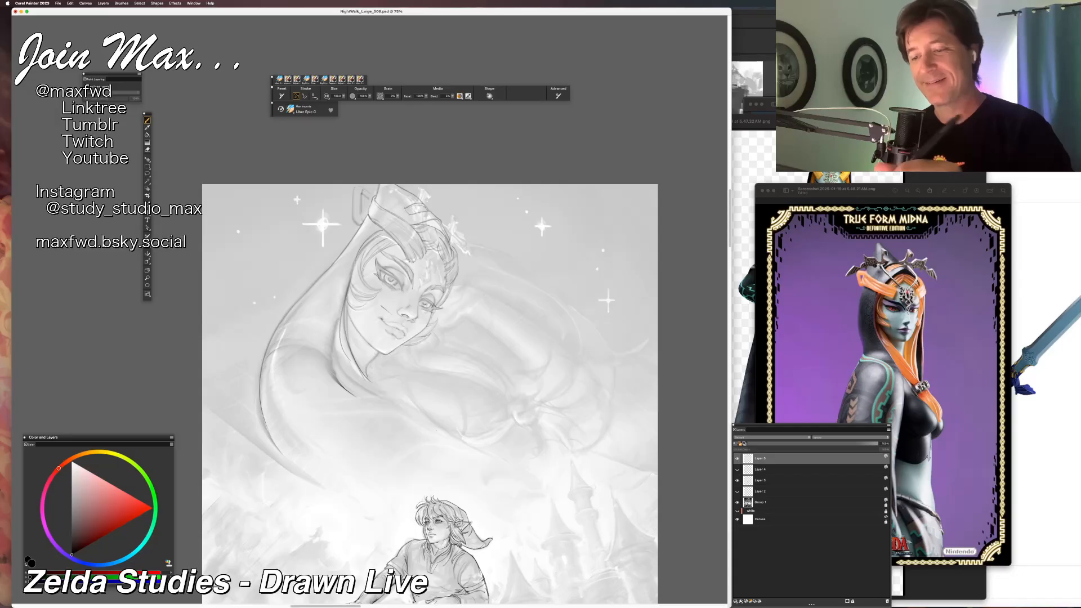
{"action": "key", "text": "super+z"}
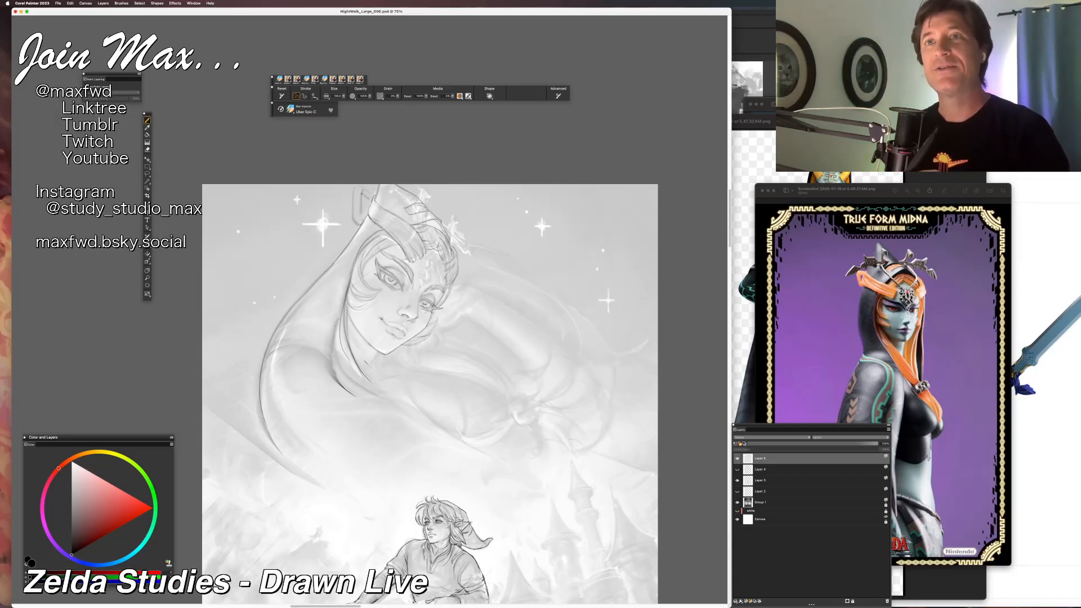
{"action": "left_click_drag", "start_coordinate": [379, 352], "coordinate": [368, 376]}
{"action": "key", "text": "super+z"}
{"action": "key", "text": "super+z"}
{"action": "key", "text": "super+z"}
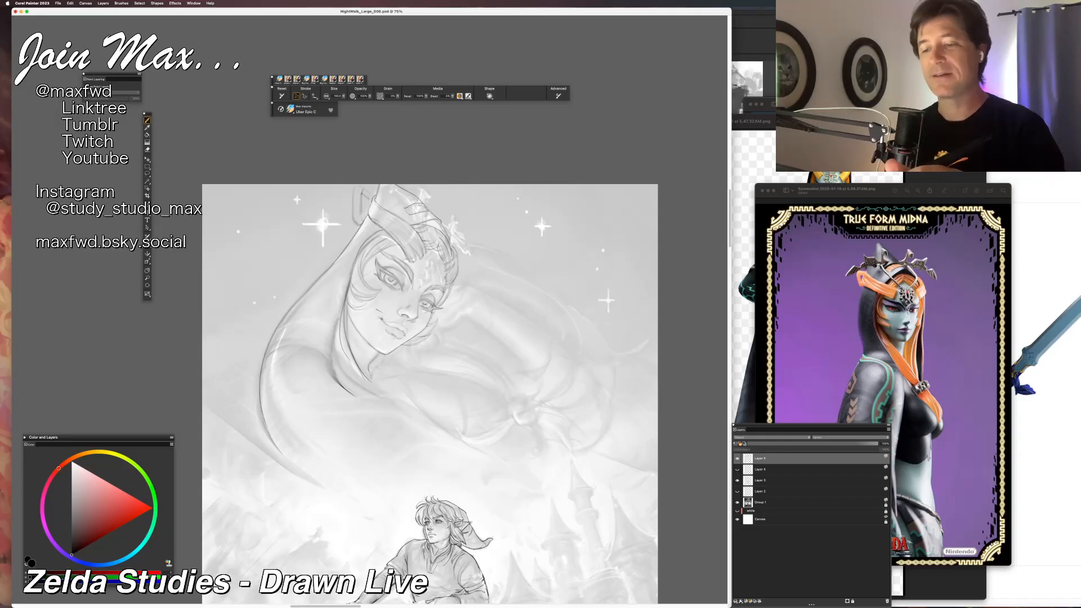
{"action": "left_click_drag", "start_coordinate": [372, 367], "coordinate": [371, 373]}
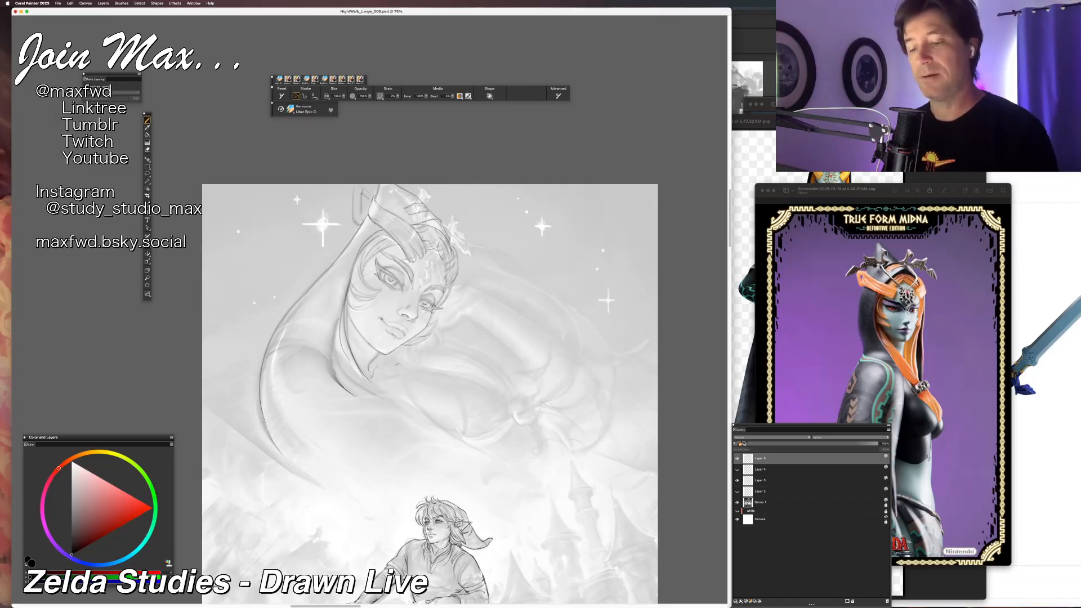
Draw the long curving lower edge of the upper hair lock from the neck toward the clasp, redoing misplaced strokes.
{"action": "mouse_move", "coordinate": [388, 363]}
{"action": "left_mouse_down"}
{"action": "mouse_move", "coordinate": [460, 377]}
{"action": "mouse_move", "coordinate": [445, 370]}
{"action": "left_mouse_up"}
{"action": "key", "text": "super+z"}
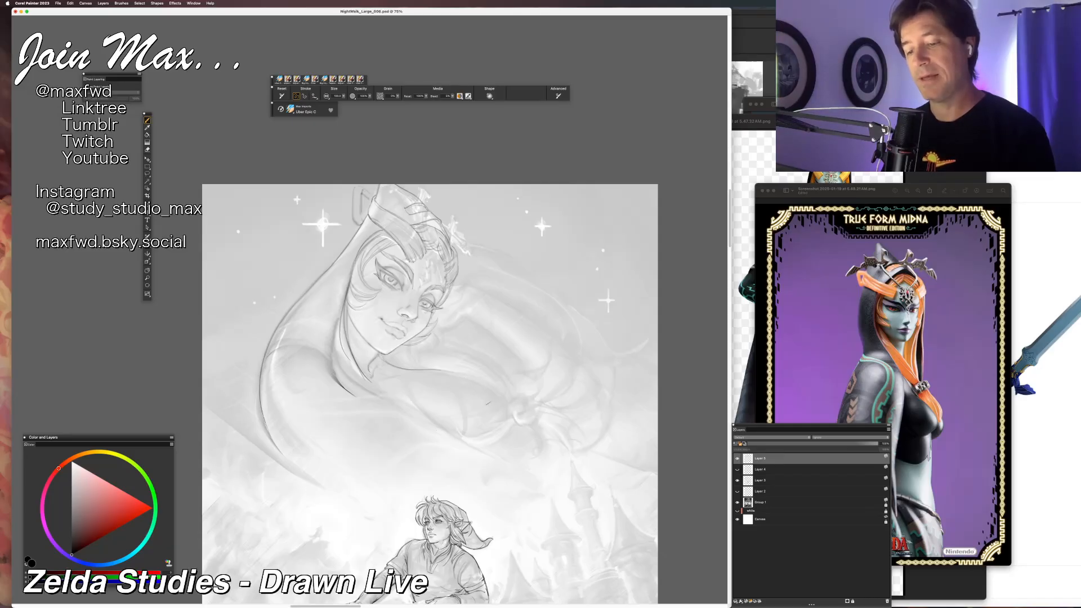
{"action": "key", "text": "super+z"}
{"action": "mouse_move", "coordinate": [378, 364]}
{"action": "left_mouse_down"}
{"action": "mouse_move", "coordinate": [455, 371]}
{"action": "mouse_move", "coordinate": [509, 399]}
{"action": "left_mouse_up"}
{"action": "key", "text": "super+z"}
{"action": "key", "text": "super+z"}
{"action": "mouse_move", "coordinate": [448, 368]}
{"action": "left_mouse_down"}
{"action": "mouse_move", "coordinate": [499, 386]}
{"action": "mouse_move", "coordinate": [517, 409]}
{"action": "left_mouse_up"}
{"action": "key", "text": "super+z"}
{"action": "mouse_move", "coordinate": [443, 371]}
{"action": "left_mouse_down"}
{"action": "mouse_move", "coordinate": [503, 396]}
{"action": "mouse_move", "coordinate": [465, 375]}
{"action": "left_mouse_up"}
{"action": "key", "text": "super+z"}
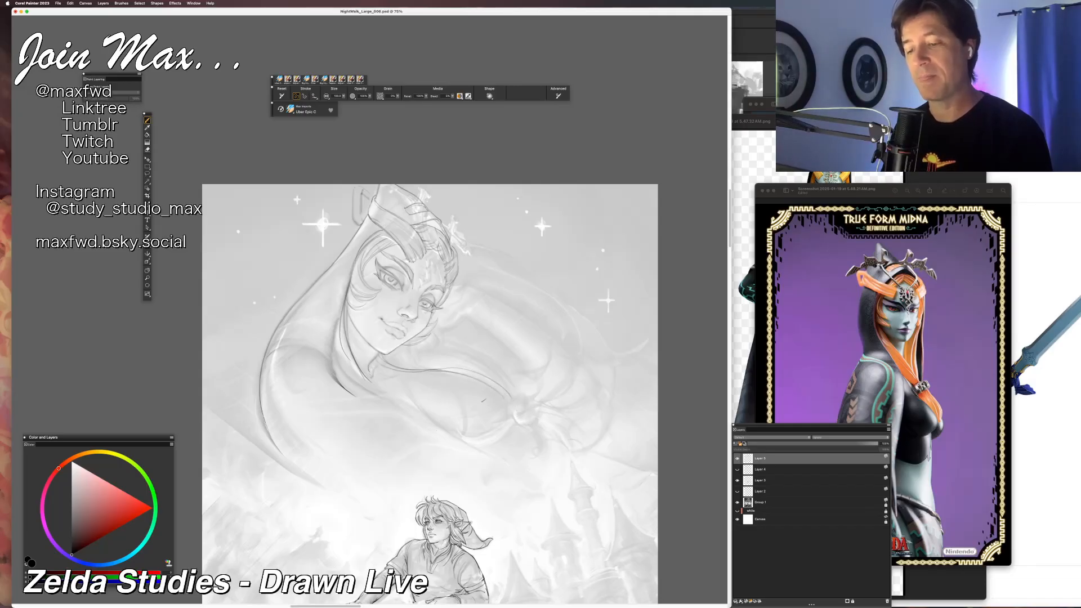
Draw the upper edge of the hair lock from below the jaw to the clasp and strengthen its lines near the end.
{"action": "mouse_move", "coordinate": [420, 352]}
{"action": "left_mouse_down"}
{"action": "mouse_move", "coordinate": [486, 366]}
{"action": "mouse_move", "coordinate": [514, 396]}
{"action": "left_mouse_up"}
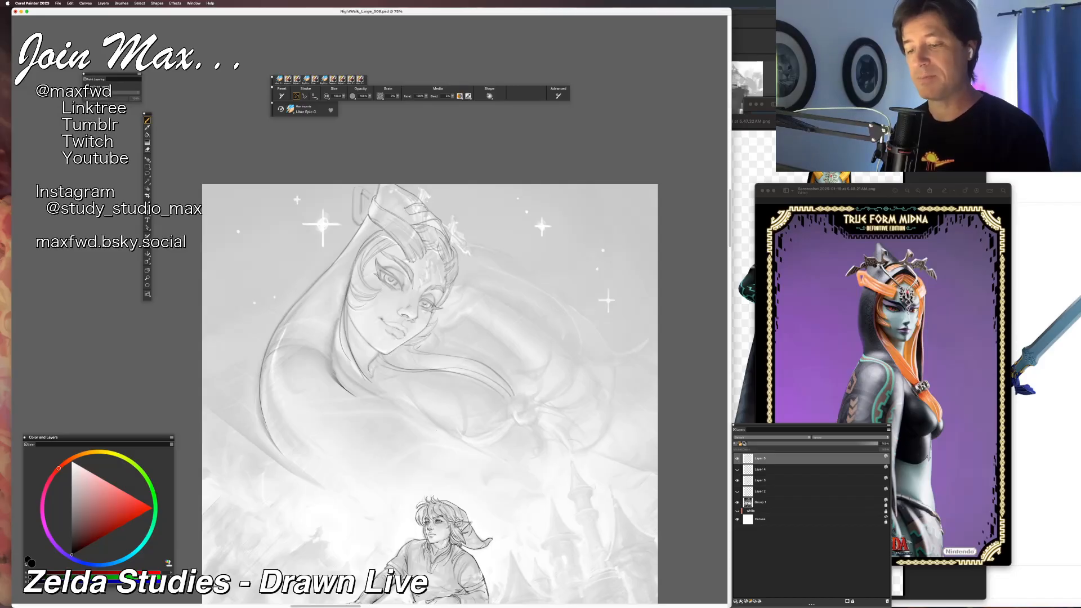
{"action": "key", "text": "super+z"}
{"action": "left_click_drag", "start_coordinate": [420, 348], "coordinate": [510, 383]}
{"action": "key", "text": "super+z"}
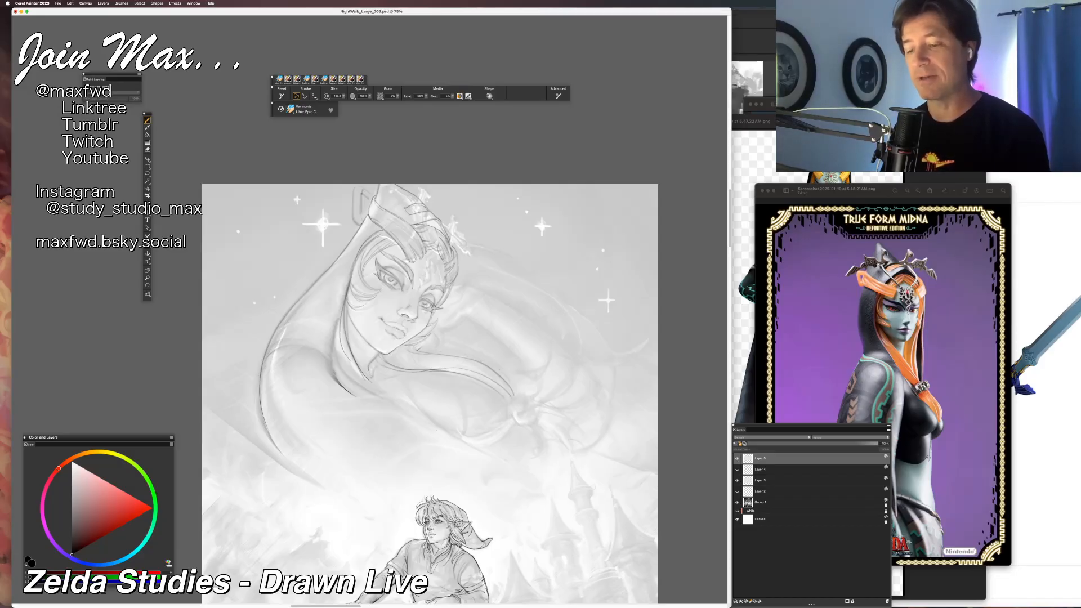
{"action": "key", "text": "super+z"}
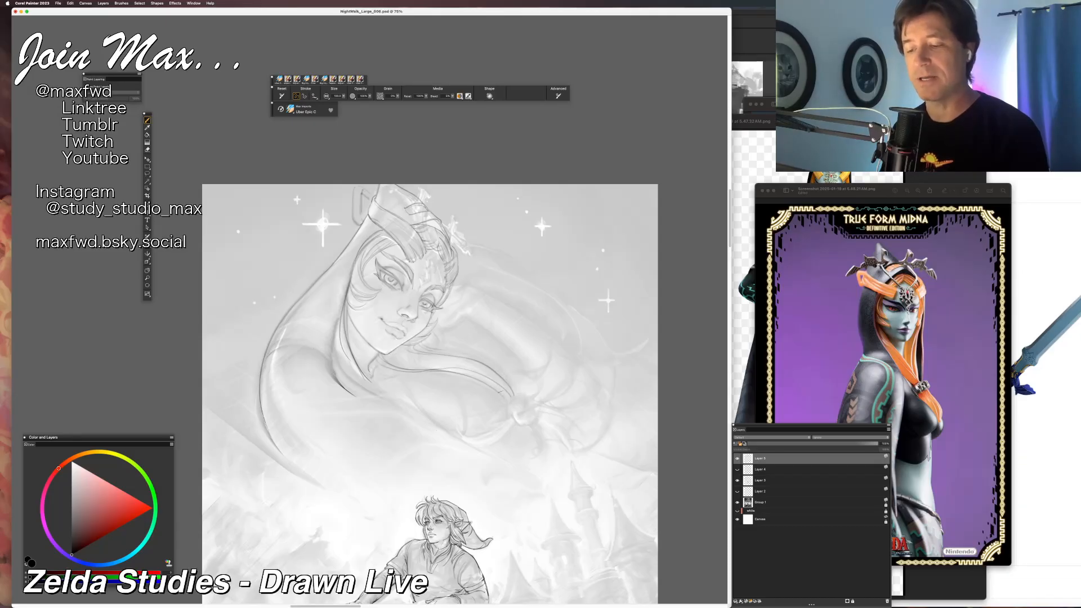
{"action": "left_click_drag", "start_coordinate": [442, 350], "coordinate": [514, 392]}
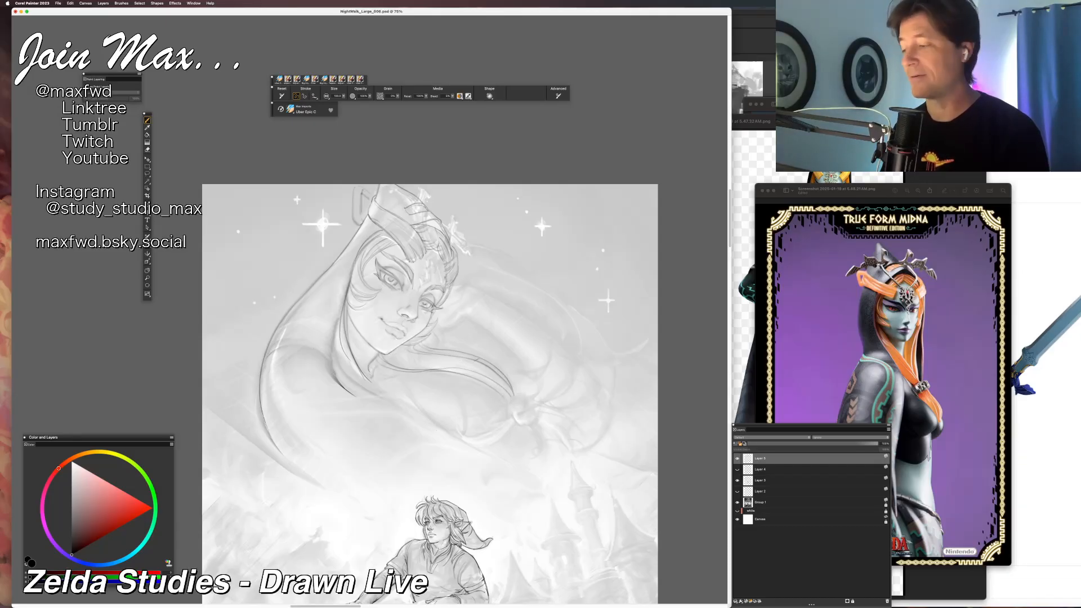
{"action": "key", "text": "super+z"}
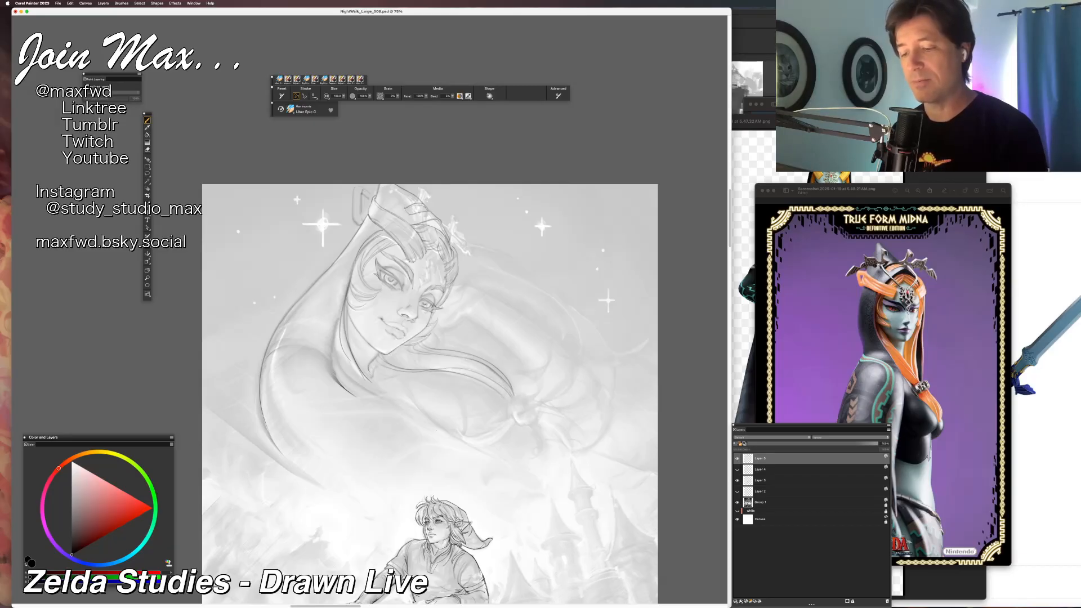
{"action": "left_click_drag", "start_coordinate": [503, 392], "coordinate": [476, 377]}
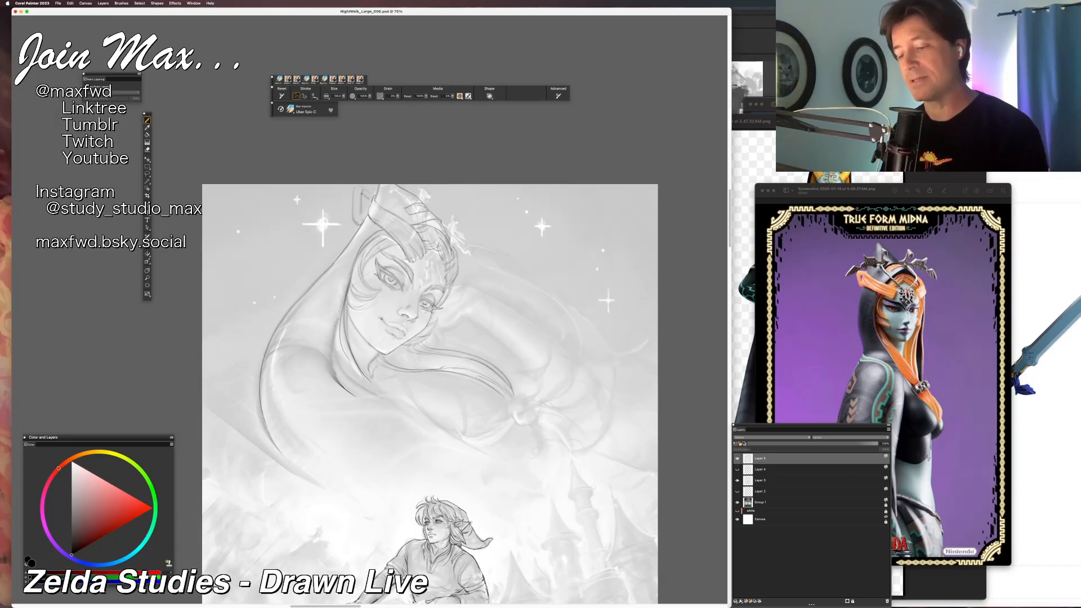
{"action": "left_click_drag", "start_coordinate": [434, 436], "coordinate": [428, 440]}
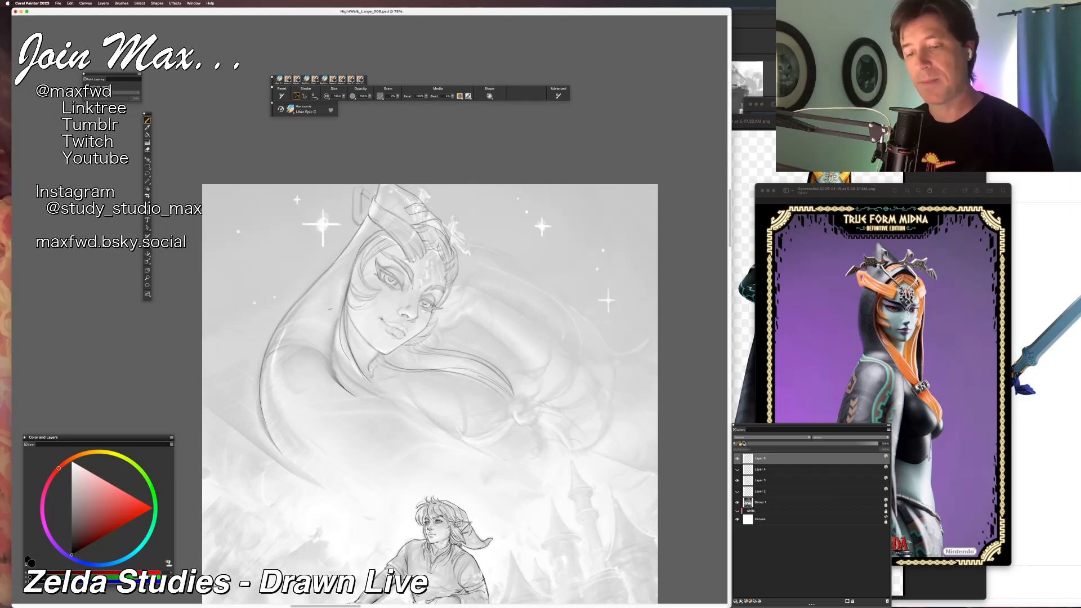
Draw the near hair strand down from beside the cheek along the hood's inner edge, undoing strokes that do not fit.
{"action": "mouse_move", "coordinate": [342, 309]}
{"action": "left_mouse_down"}
{"action": "mouse_move", "coordinate": [340, 373]}
{"action": "mouse_move", "coordinate": [369, 400]}
{"action": "left_mouse_up"}
{"action": "key", "text": "super+z"}
{"action": "left_click_drag", "start_coordinate": [342, 311], "coordinate": [375, 408]}
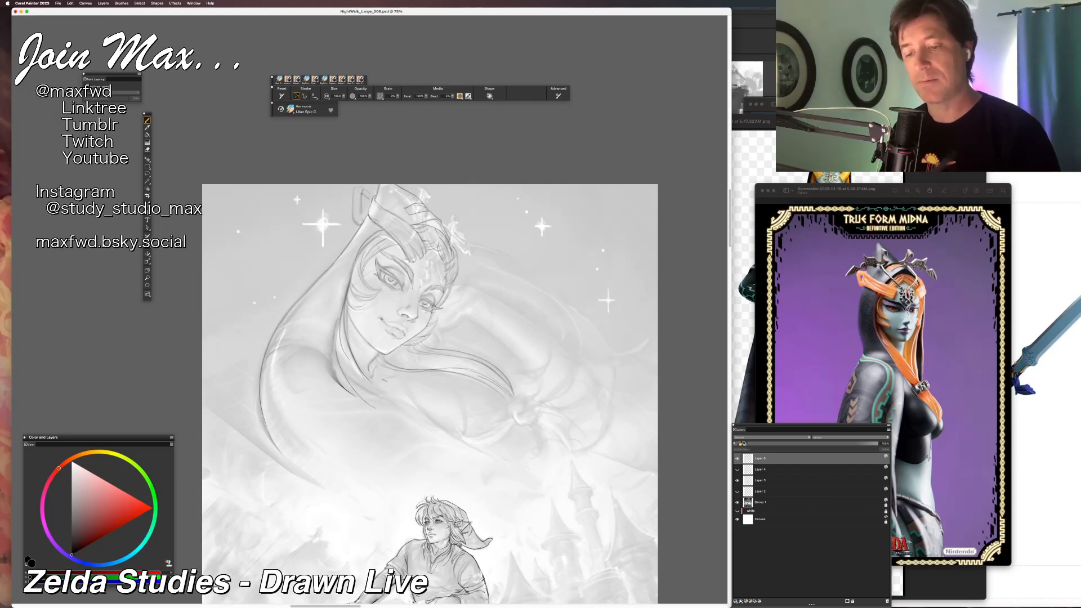
{"action": "key", "text": "super+z"}
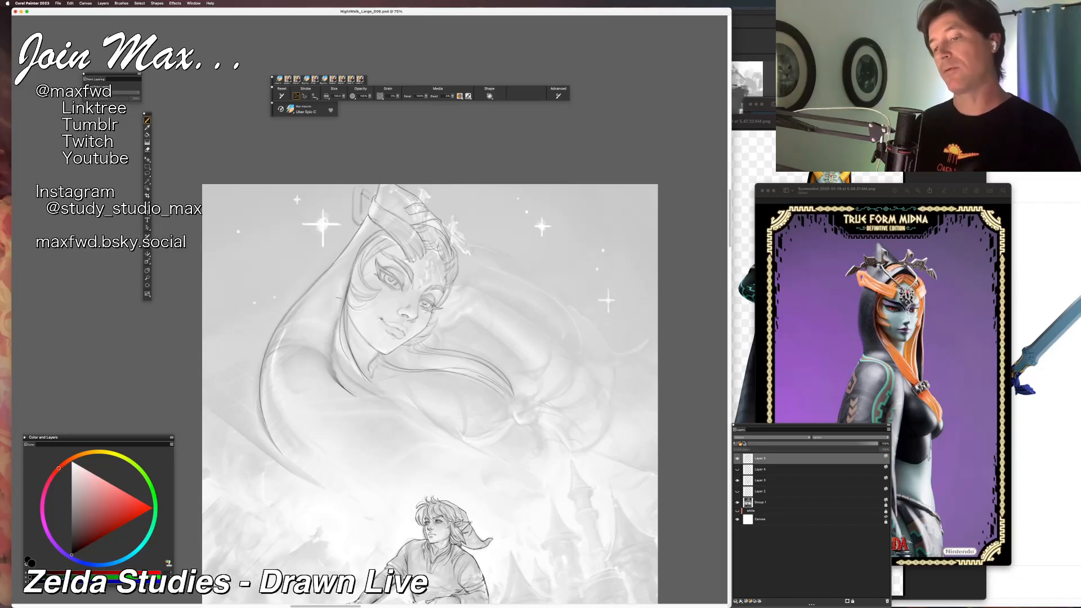
{"action": "mouse_move", "coordinate": [343, 292]}
{"action": "left_mouse_down"}
{"action": "mouse_move", "coordinate": [337, 366]}
{"action": "mouse_move", "coordinate": [354, 393]}
{"action": "mouse_move", "coordinate": [330, 363]}
{"action": "mouse_move", "coordinate": [376, 404]}
{"action": "left_mouse_up"}
{"action": "key", "text": "super+z"}
{"action": "mouse_move", "coordinate": [332, 363]}
{"action": "left_mouse_down"}
{"action": "mouse_move", "coordinate": [346, 386]}
{"action": "mouse_move", "coordinate": [391, 398]}
{"action": "left_mouse_up"}
{"action": "key", "text": "super+z"}
{"action": "key", "text": "super+z"}
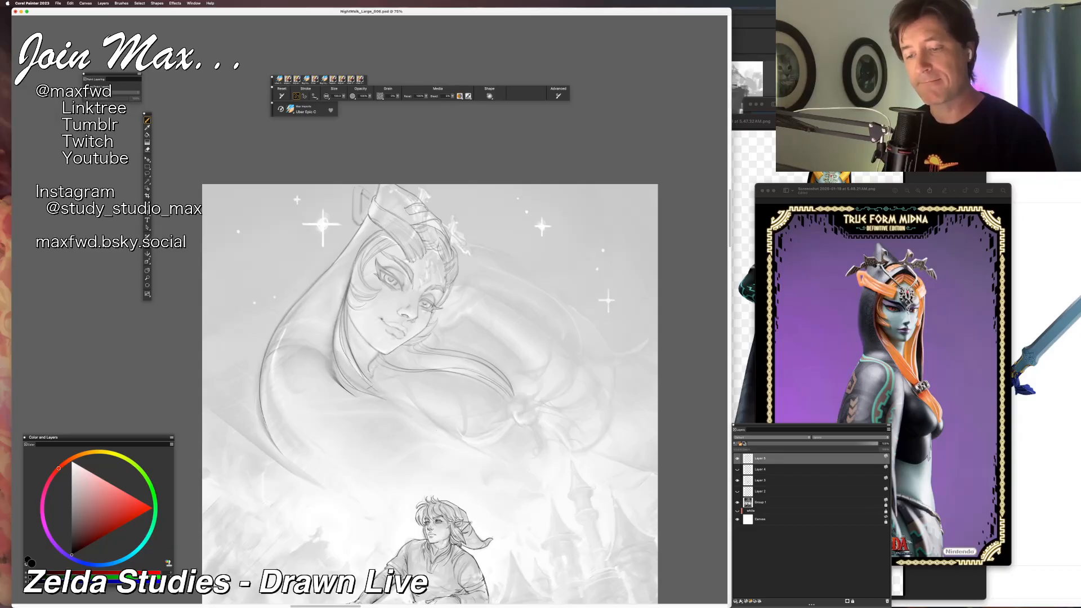
Draw the lower hair lock sweeping across the chest and up into the clasp, with several converging strand lines.
{"action": "left_click_drag", "start_coordinate": [365, 377], "coordinate": [458, 412]}
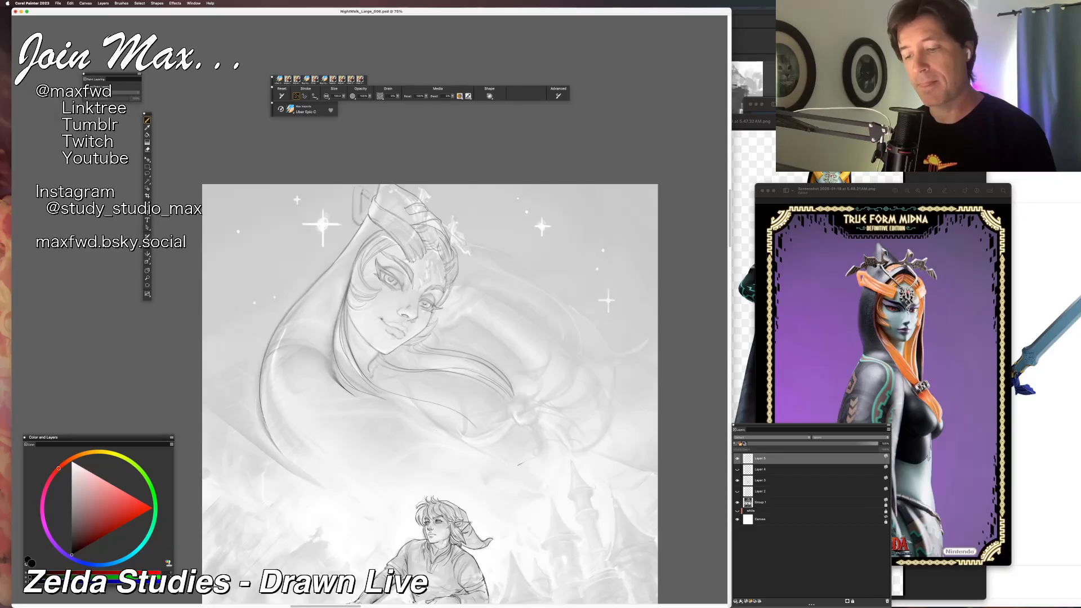
{"action": "key", "text": "ctrl+z"}
{"action": "left_click_drag", "start_coordinate": [366, 382], "coordinate": [542, 442]}
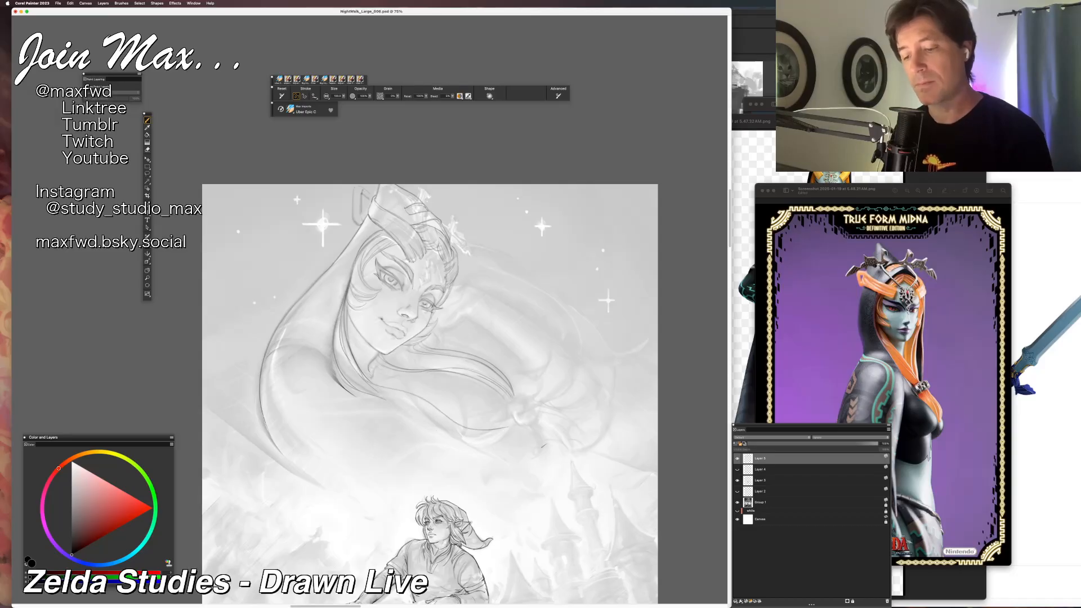
{"action": "key", "text": "ctrl+z"}
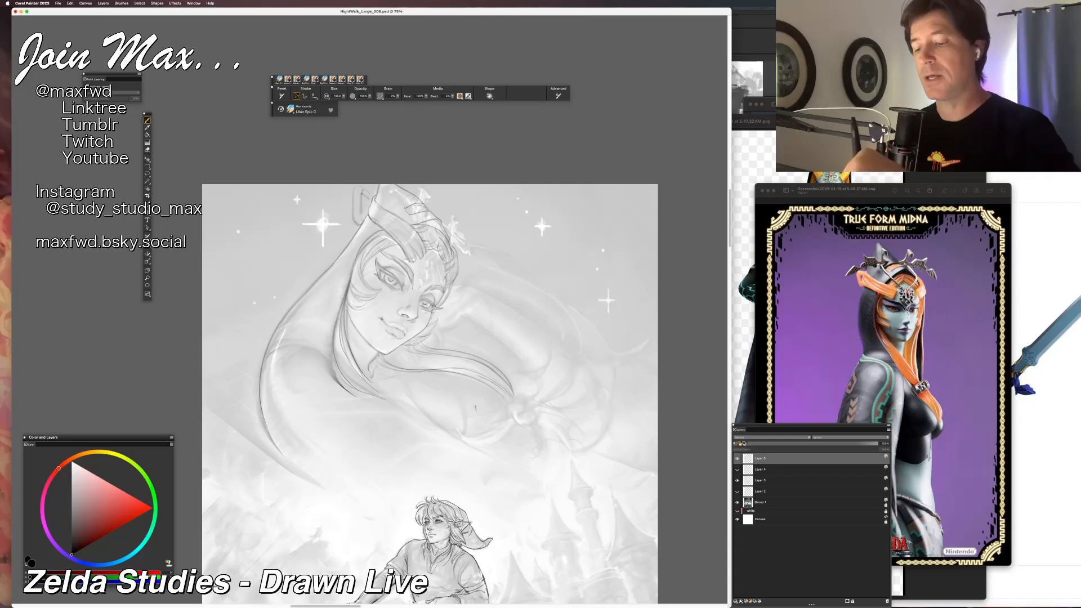
{"action": "left_click_drag", "start_coordinate": [433, 423], "coordinate": [503, 408]}
{"action": "left_click_drag", "start_coordinate": [462, 438], "coordinate": [509, 418]}
{"action": "left_click_drag", "start_coordinate": [471, 448], "coordinate": [512, 417]}
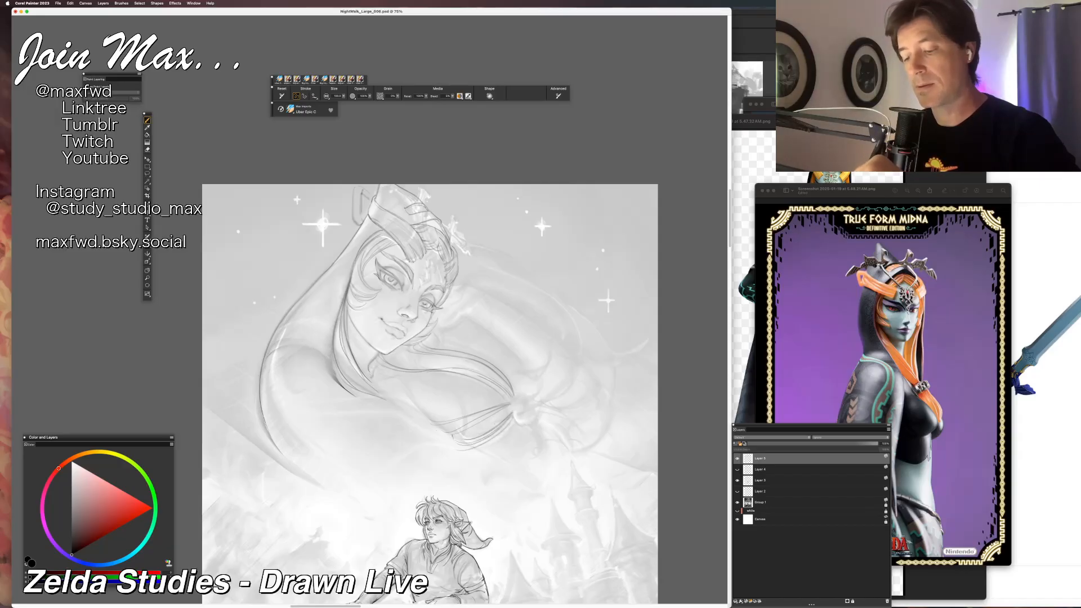
Refine the upper edge of the lower hair lock across the chest, redoing the stroke several times.
{"action": "left_click_drag", "start_coordinate": [446, 418], "coordinate": [385, 386]}
{"action": "key", "text": "super+z"}
{"action": "left_click_drag", "start_coordinate": [449, 421], "coordinate": [407, 402]}
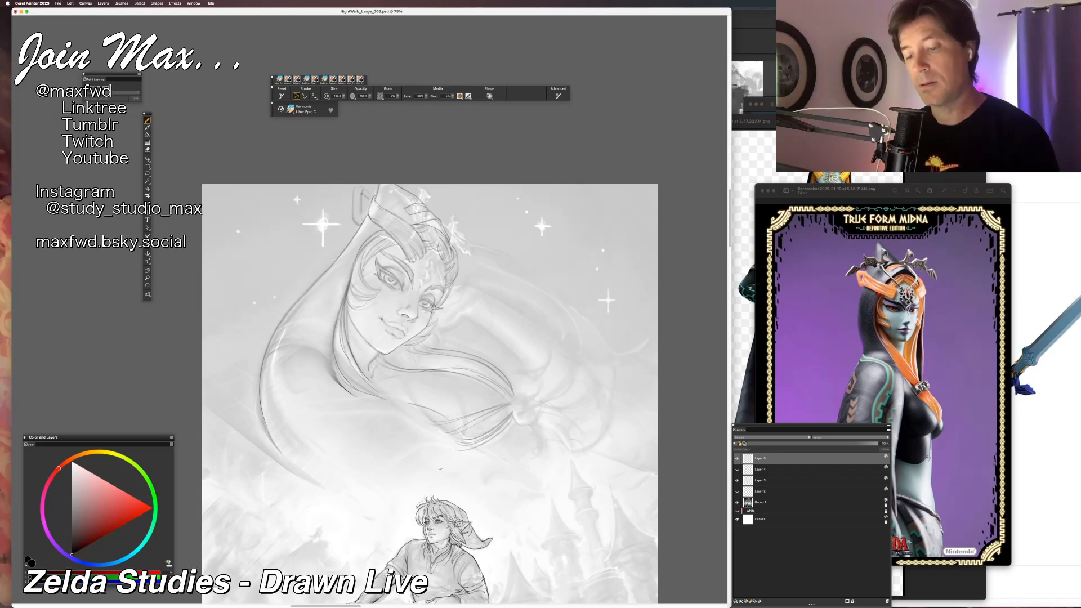
{"action": "key", "text": "super+z"}
{"action": "mouse_move", "coordinate": [449, 421]}
{"action": "left_mouse_down"}
{"action": "mouse_move", "coordinate": [404, 401]}
{"action": "mouse_move", "coordinate": [421, 403]}
{"action": "left_mouse_up"}
{"action": "key", "text": "super+z"}
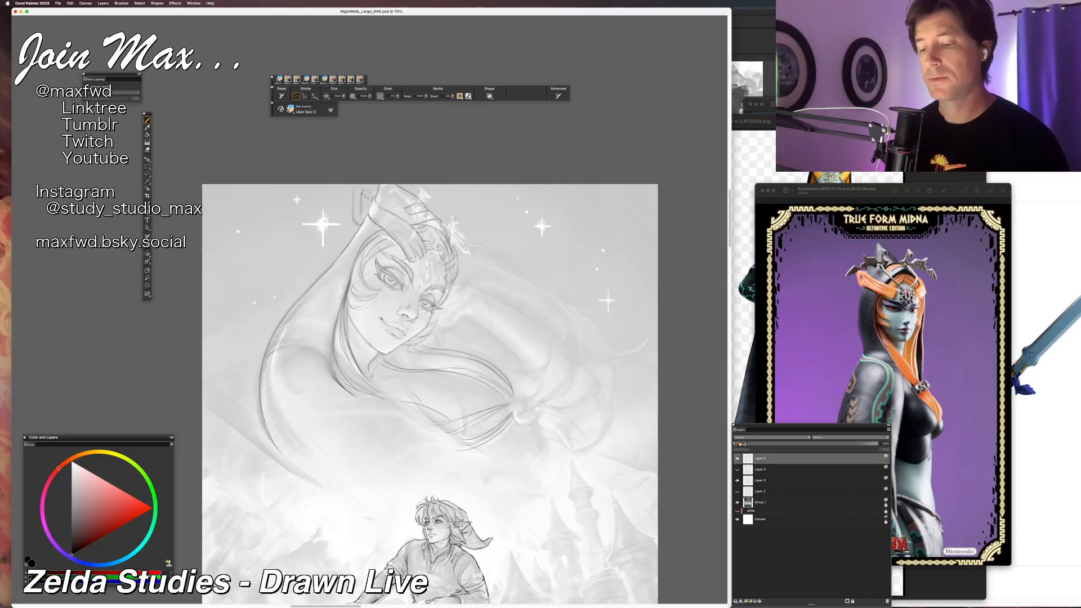
Try an inner strand line along the upper hair lock toward the clasp, redrawing it several times.
{"action": "left_click_drag", "start_coordinate": [449, 372], "coordinate": [495, 400]}
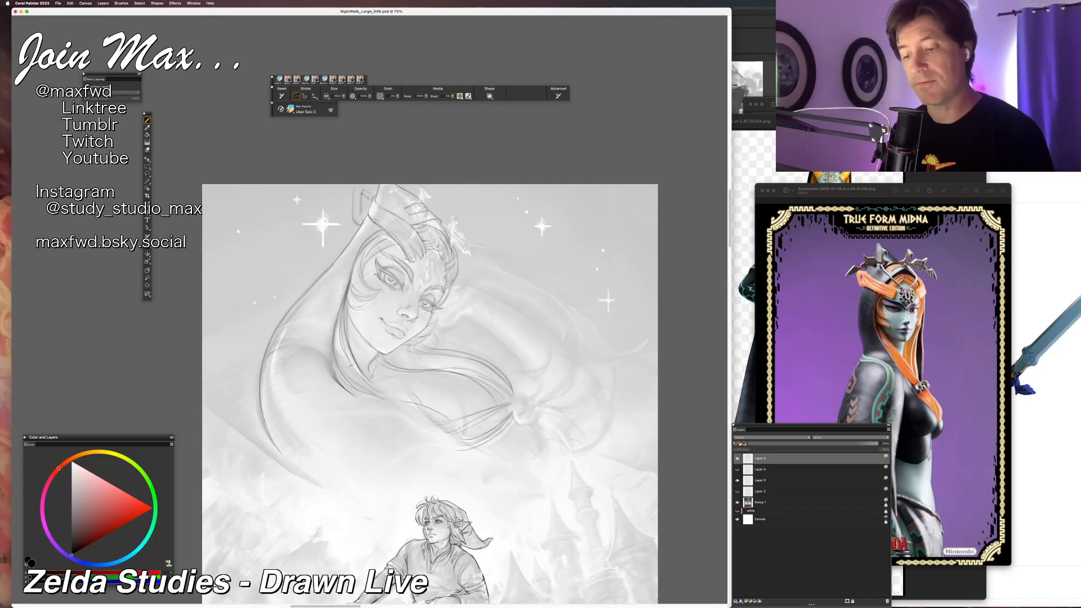
{"action": "key", "text": "super+z"}
{"action": "left_click_drag", "start_coordinate": [447, 375], "coordinate": [493, 404]}
{"action": "key", "text": "super+z"}
{"action": "left_click_drag", "start_coordinate": [445, 374], "coordinate": [491, 403]}
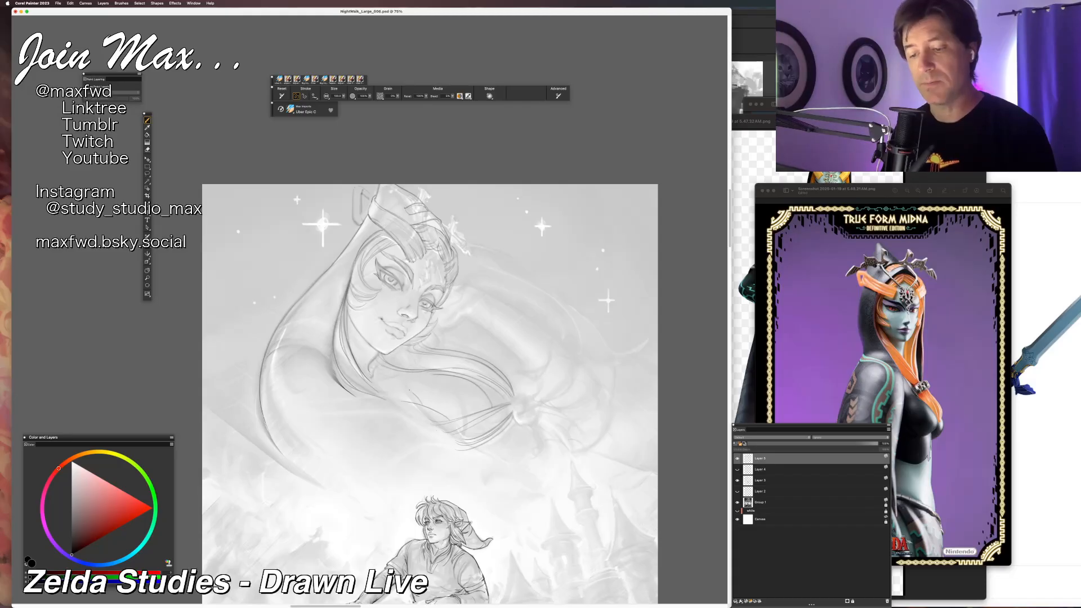
{"action": "key", "text": "super+z"}
Sketch the collarbone lines between the neck and the lower hair lock, undoing misplaced strokes.
{"action": "mouse_move", "coordinate": [387, 368]}
{"action": "left_mouse_down"}
{"action": "mouse_move", "coordinate": [425, 402]}
{"action": "mouse_move", "coordinate": [402, 388]}
{"action": "mouse_move", "coordinate": [412, 393]}
{"action": "left_mouse_up"}
{"action": "key", "text": "super+z"}
{"action": "key", "text": "super+z"}
{"action": "key", "text": "super+z"}
{"action": "key", "text": "super+z"}
{"action": "key", "text": "super+z"}
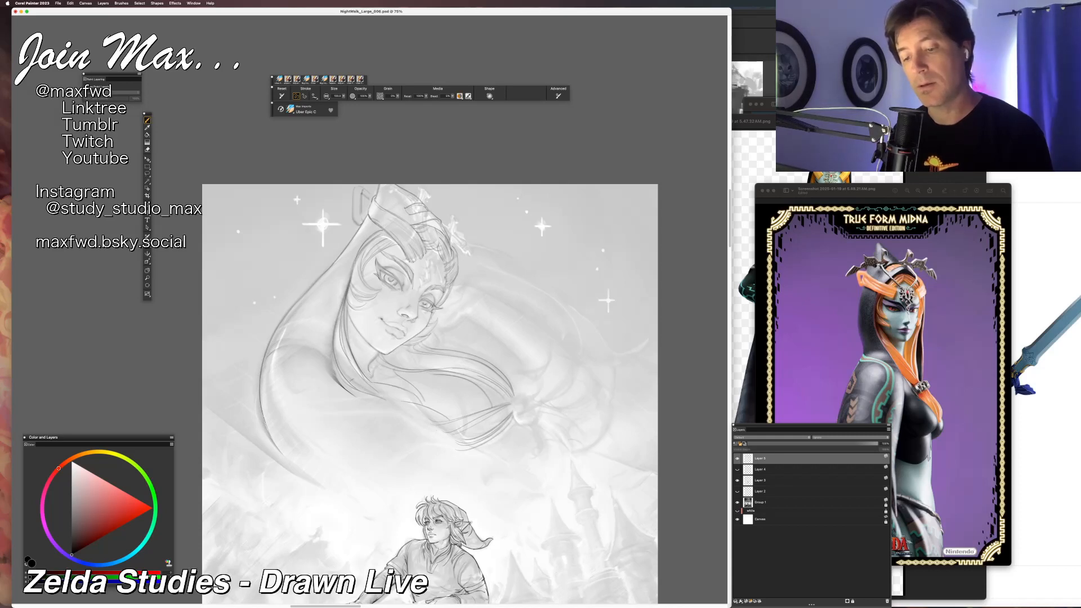
{"action": "key", "text": "super+z"}
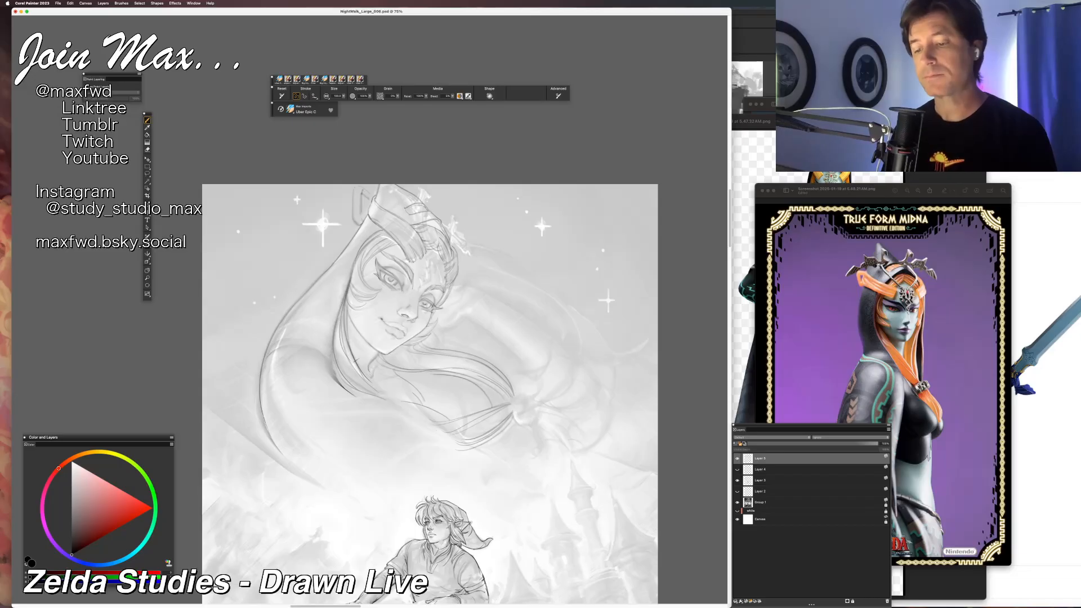
Draw the edge of the round clasp where the hair locks meet.
{"action": "key", "text": "n"}
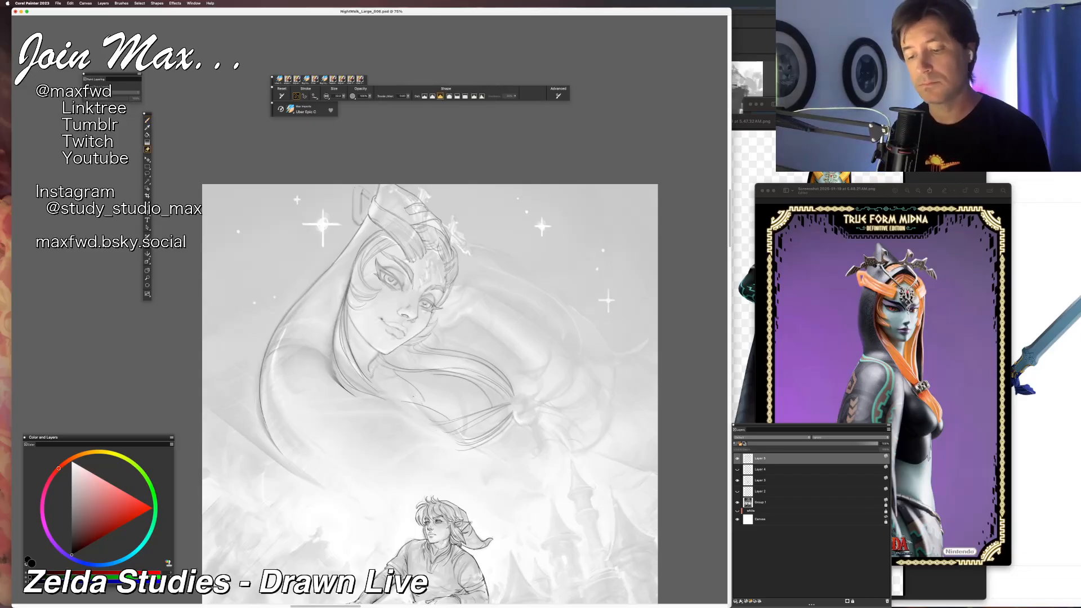
{"action": "key", "text": "b"}
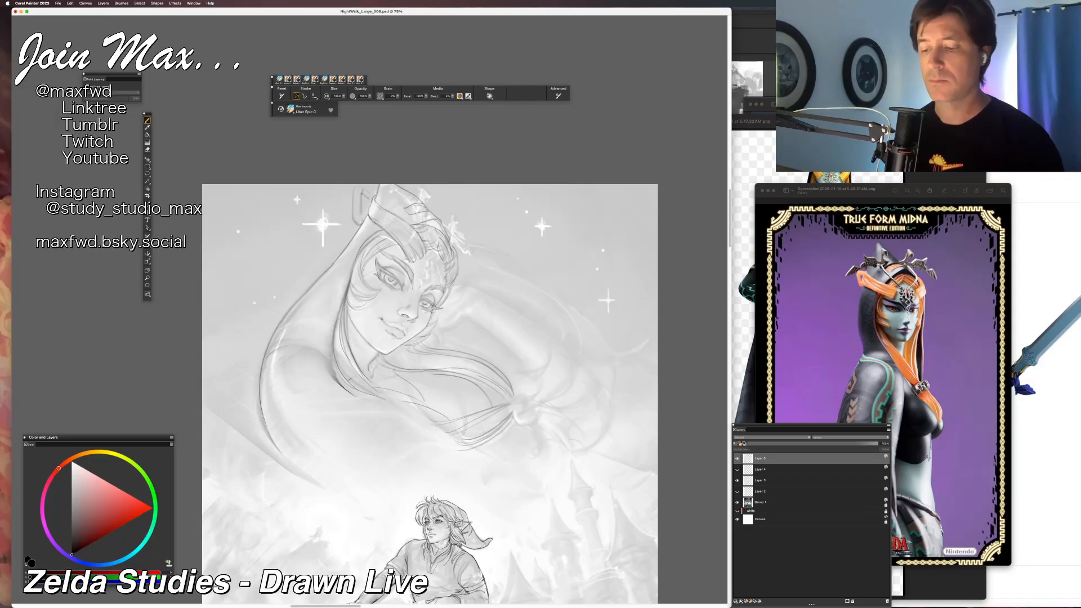
{"action": "left_click_drag", "start_coordinate": [510, 390], "coordinate": [519, 403]}
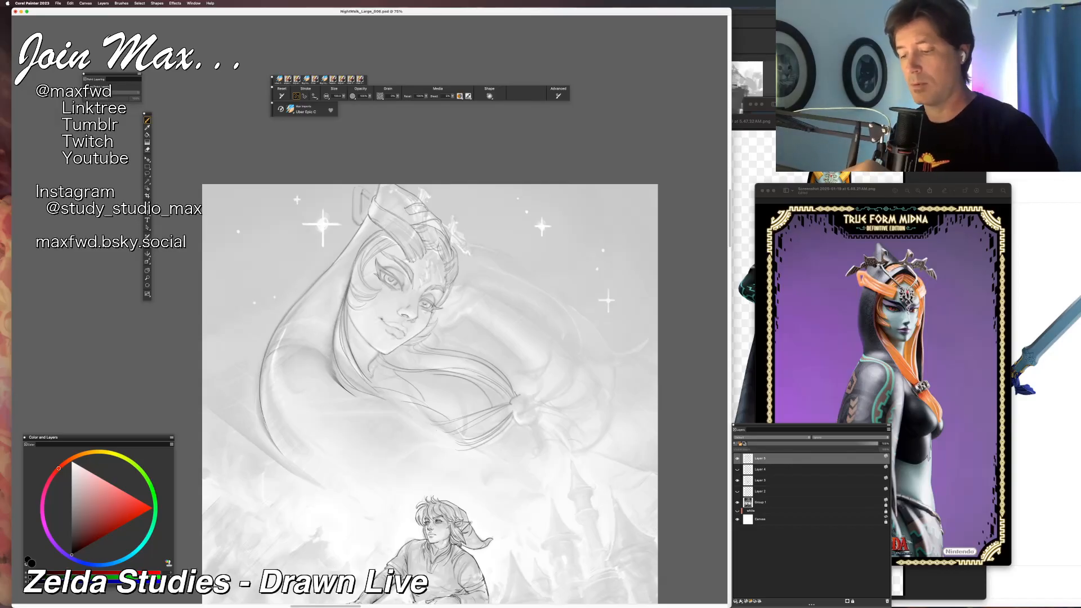
Place the Midna reference image over the drawing's edge, zoom in on the chest, and widen its window to show the hair clasp.
{"action": "left_click_drag", "start_coordinate": [816, 192], "coordinate": [806, 142]}
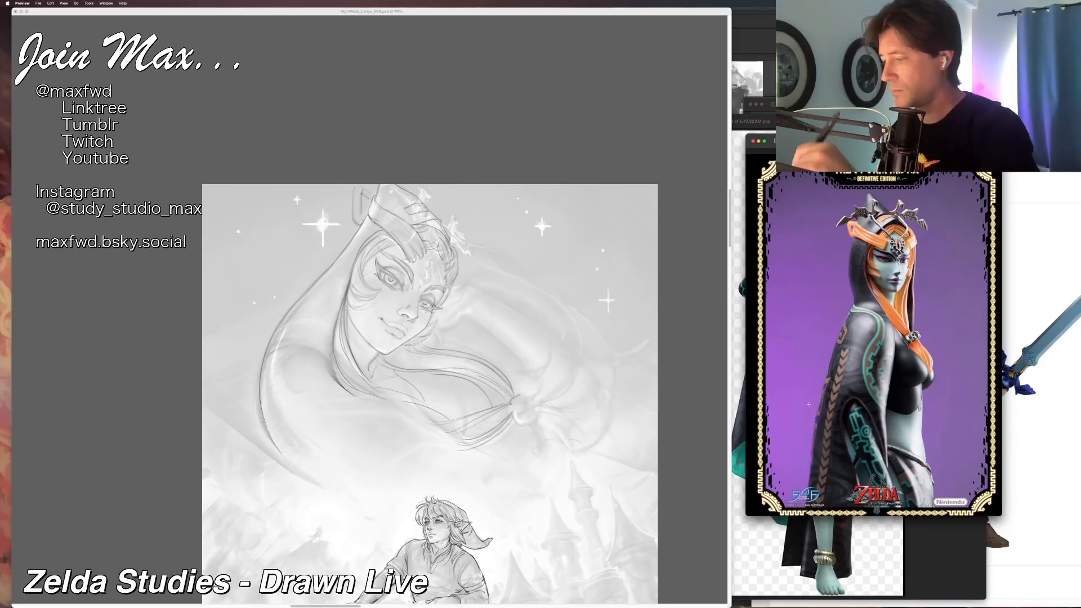
{"action": "left_click", "coordinate": [533, 116]}
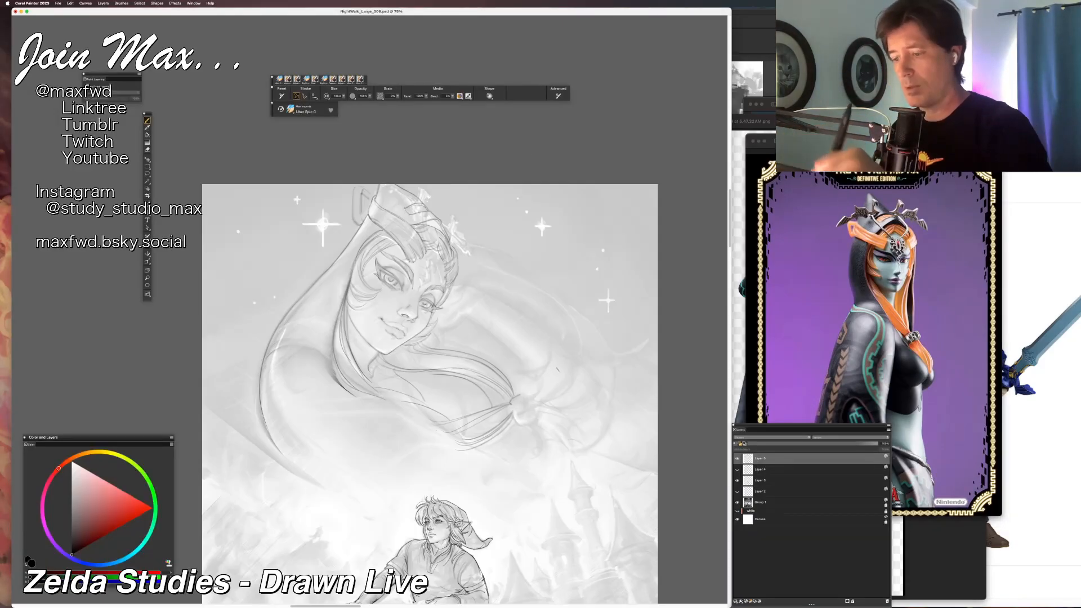
{"action": "mouse_move", "coordinate": [817, 142]}
{"action": "left_mouse_down"}
{"action": "mouse_move", "coordinate": [665, 140]}
{"action": "mouse_move", "coordinate": [630, 153]}
{"action": "left_mouse_up"}
{"action": "scroll", "coordinate": [707, 455], "scroll_direction": "up", "scroll_amount": 10}
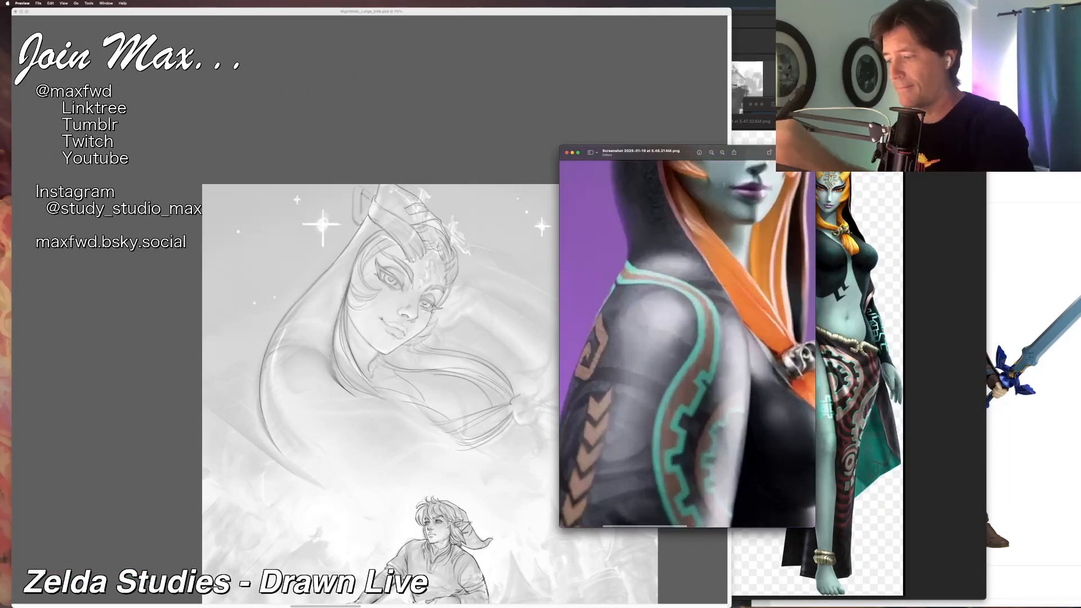
{"action": "left_click_drag", "start_coordinate": [814, 483], "coordinate": [921, 483]}
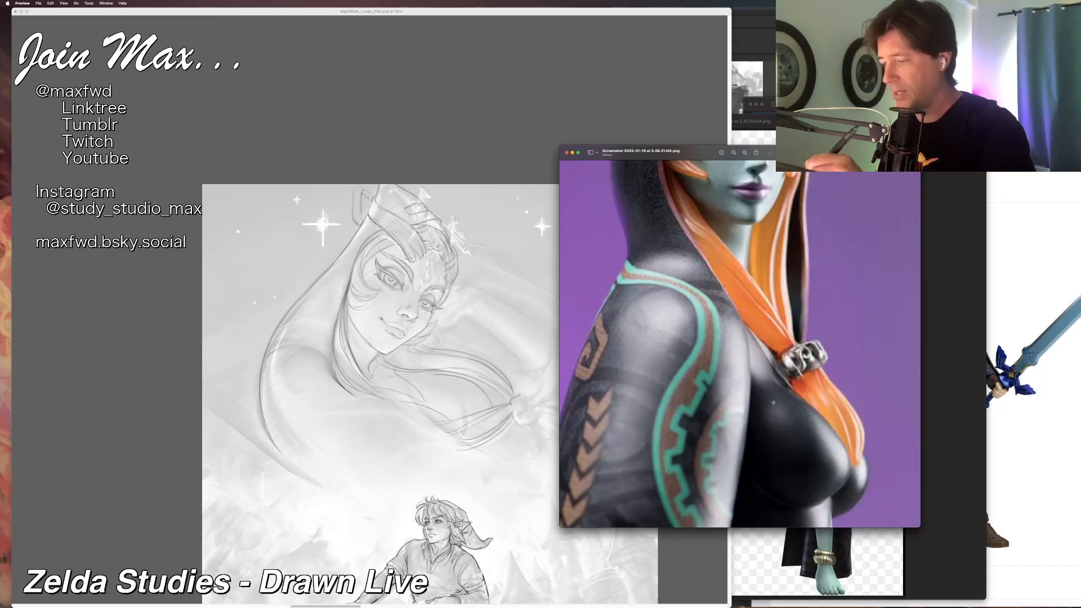
Move the reference image beside the drawing and draw the carved detail of the hair clasp in Painter.
{"action": "left_click_drag", "start_coordinate": [683, 156], "coordinate": [795, 194]}
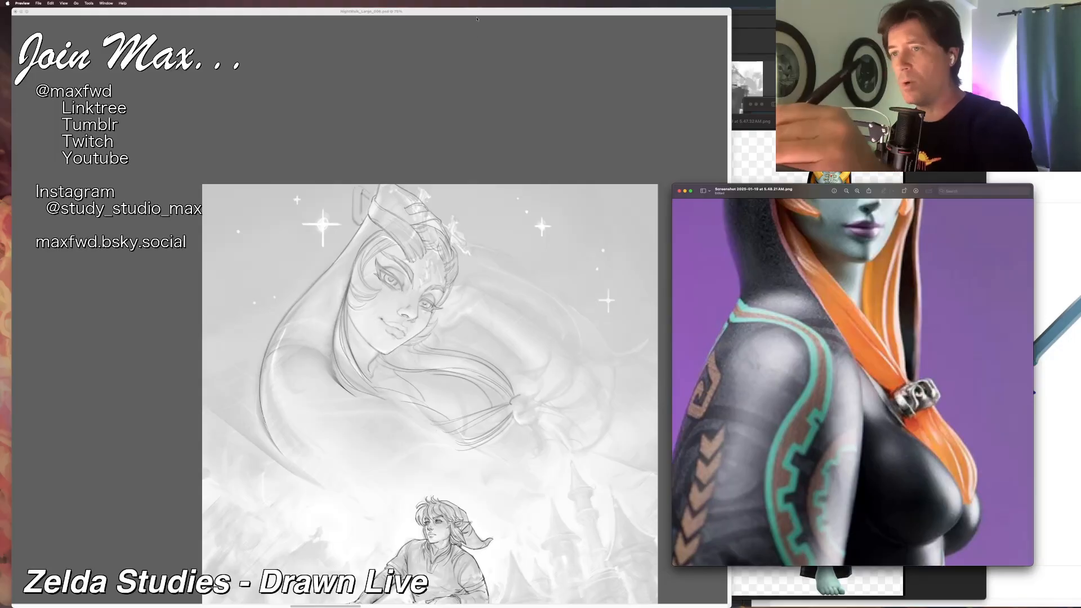
{"action": "left_click", "coordinate": [507, 389]}
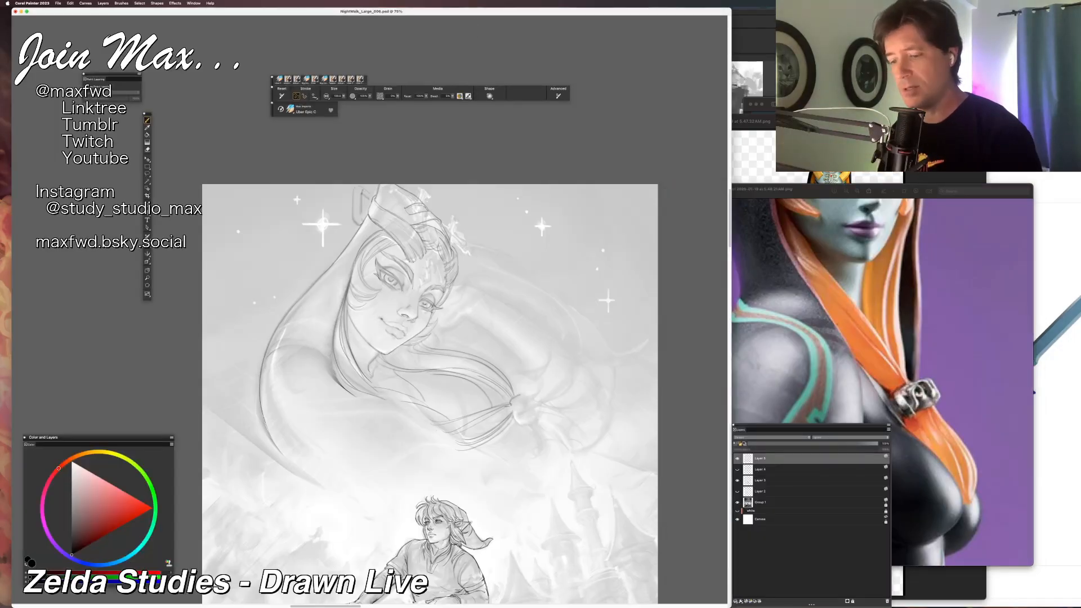
{"action": "mouse_move", "coordinate": [512, 401]}
{"action": "left_mouse_down"}
{"action": "mouse_move", "coordinate": [517, 417]}
{"action": "mouse_move", "coordinate": [532, 393]}
{"action": "mouse_move", "coordinate": [529, 406]}
{"action": "left_mouse_up"}
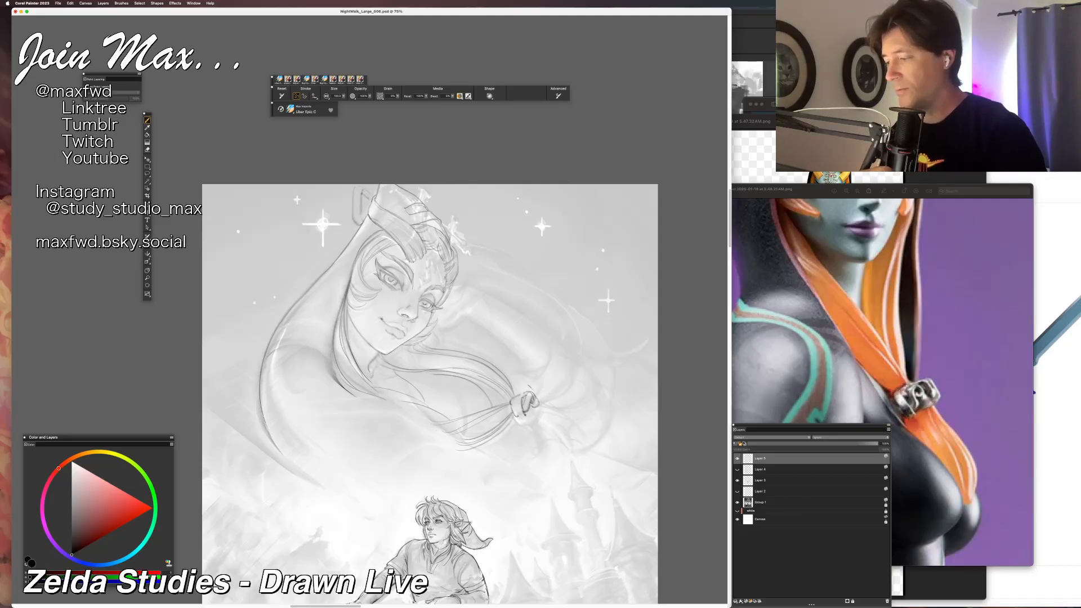
{"action": "left_click_drag", "start_coordinate": [513, 416], "coordinate": [532, 412]}
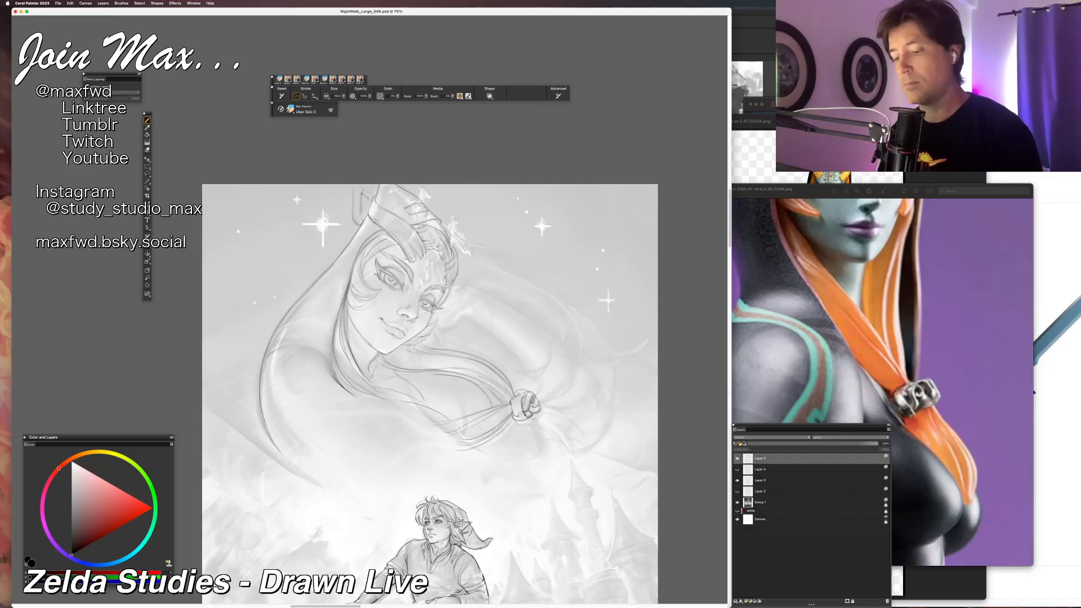
Draw the loose hair end curling out below the clasp, undoing misplaced strokes.
{"action": "mouse_move", "coordinate": [540, 433]}
{"action": "left_mouse_down"}
{"action": "mouse_move", "coordinate": [562, 435]}
{"action": "mouse_move", "coordinate": [580, 463]}
{"action": "mouse_move", "coordinate": [540, 430]}
{"action": "mouse_move", "coordinate": [587, 433]}
{"action": "left_mouse_up"}
{"action": "key", "text": "super+z"}
{"action": "key", "text": "super+z"}
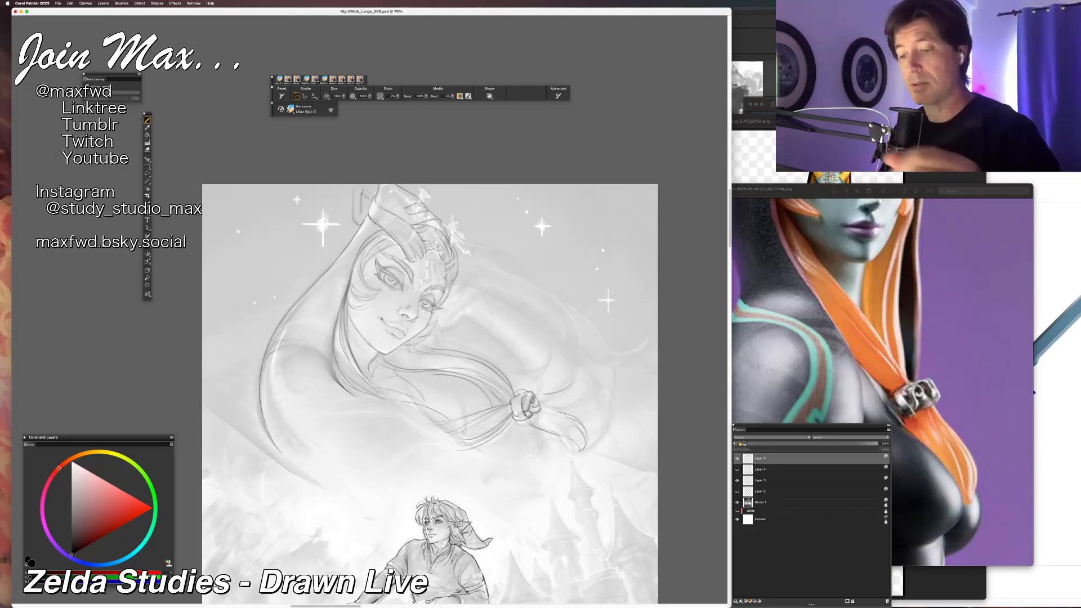
{"action": "key", "text": "super+minus"}
{"action": "key", "text": "super+minus"}
{"action": "key", "text": "super+equal"}
{"action": "key", "text": "super+equal"}
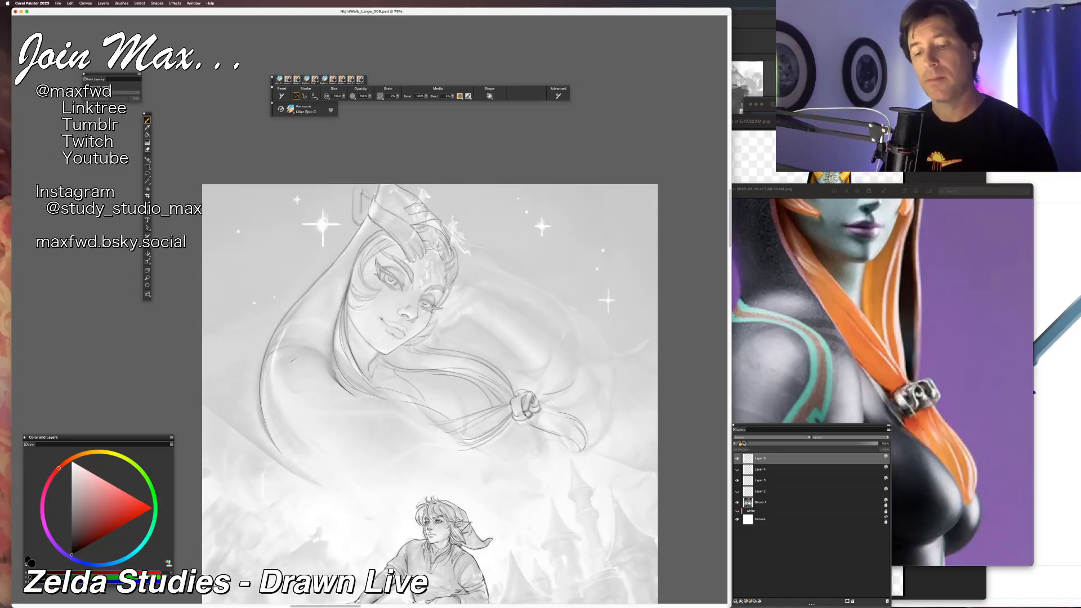
Draw the cloak edge sweeping from the lower hair lock down toward Link, and extend the cloak's outer contour, undoing misplaced strokes.
{"action": "left_click_drag", "start_coordinate": [340, 384], "coordinate": [485, 480]}
{"action": "key", "text": "super+z"}
{"action": "left_click_drag", "start_coordinate": [341, 386], "coordinate": [488, 500]}
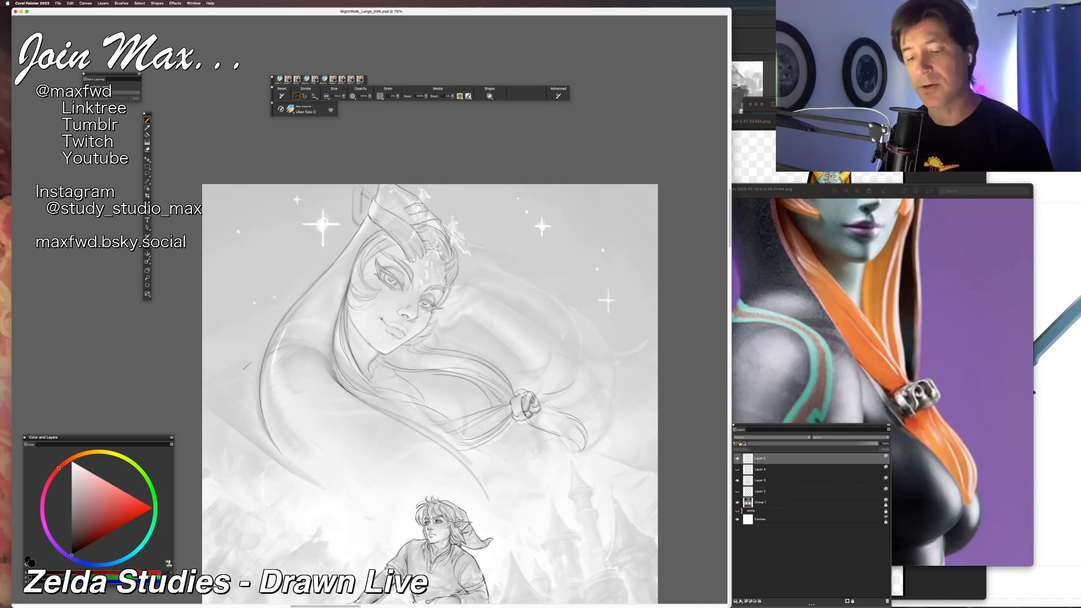
{"action": "left_click_drag", "start_coordinate": [273, 404], "coordinate": [396, 481]}
{"action": "key", "text": "super+z"}
{"action": "left_click_drag", "start_coordinate": [263, 375], "coordinate": [340, 476]}
{"action": "left_click_drag", "start_coordinate": [265, 411], "coordinate": [370, 494]}
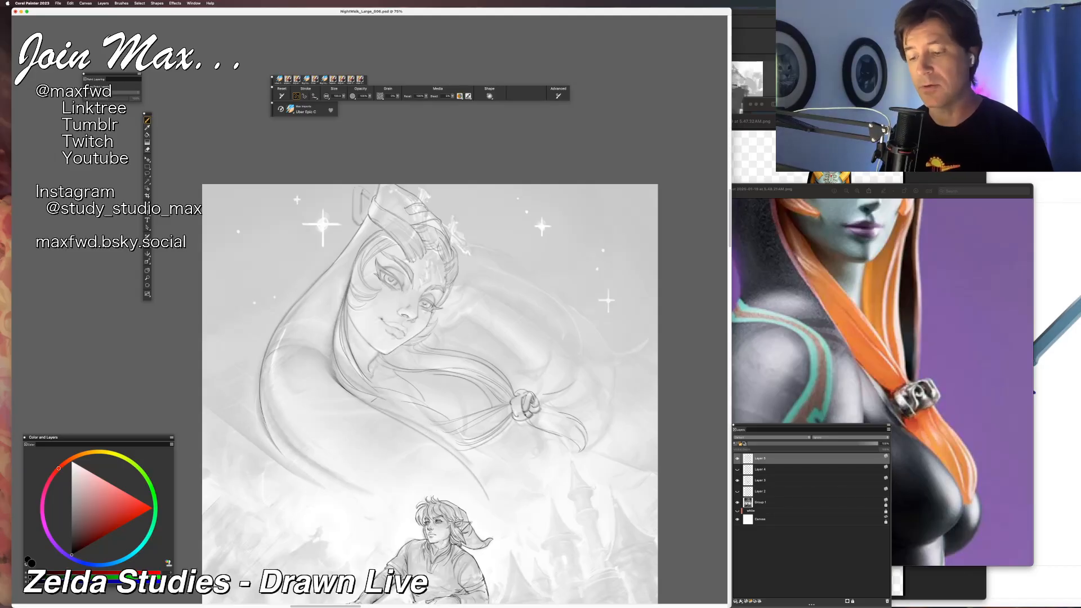
{"action": "mouse_move", "coordinate": [347, 384]}
{"action": "left_mouse_down"}
{"action": "mouse_move", "coordinate": [407, 410]}
{"action": "mouse_move", "coordinate": [481, 478]}
{"action": "left_mouse_up"}
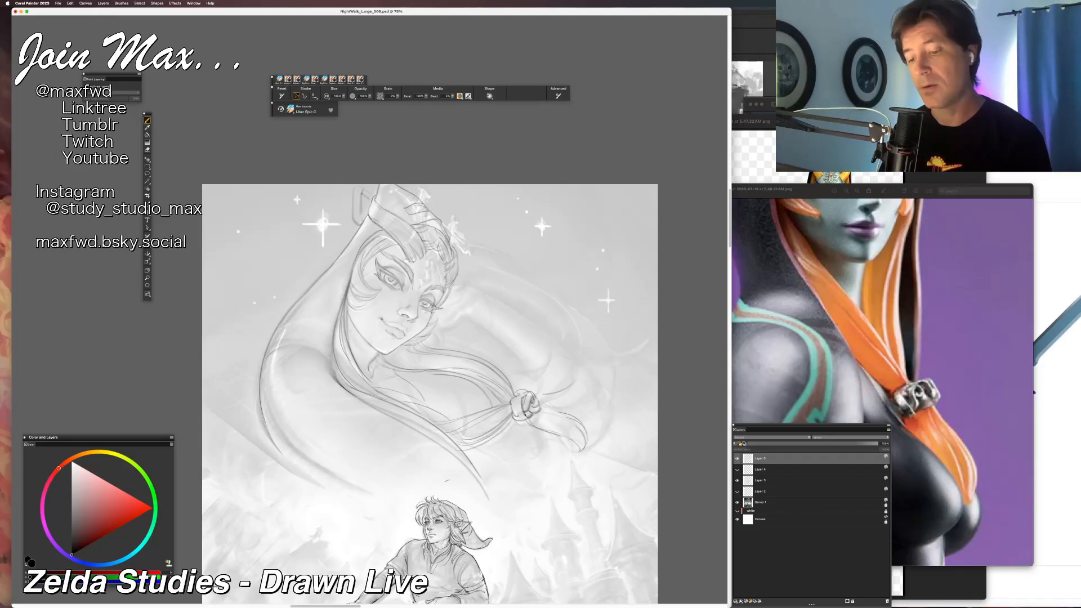
Try a stroke across the lower part of the cloak between its two edges.
{"action": "key", "text": "super+minus"}
{"action": "key", "text": "super+minus"}
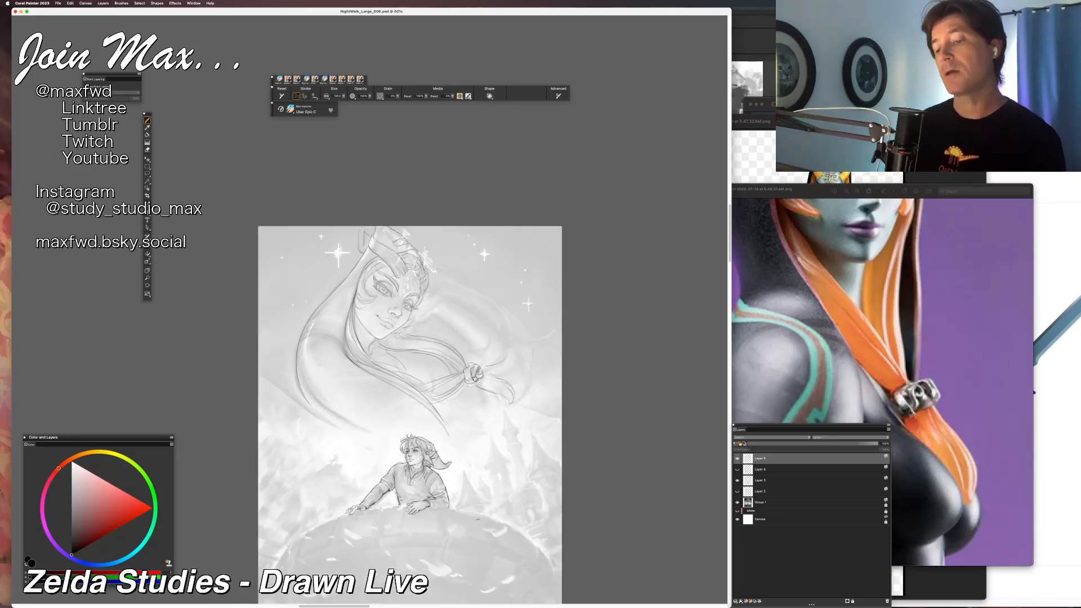
{"action": "key", "text": "super+equal"}
{"action": "key", "text": "super+equal"}
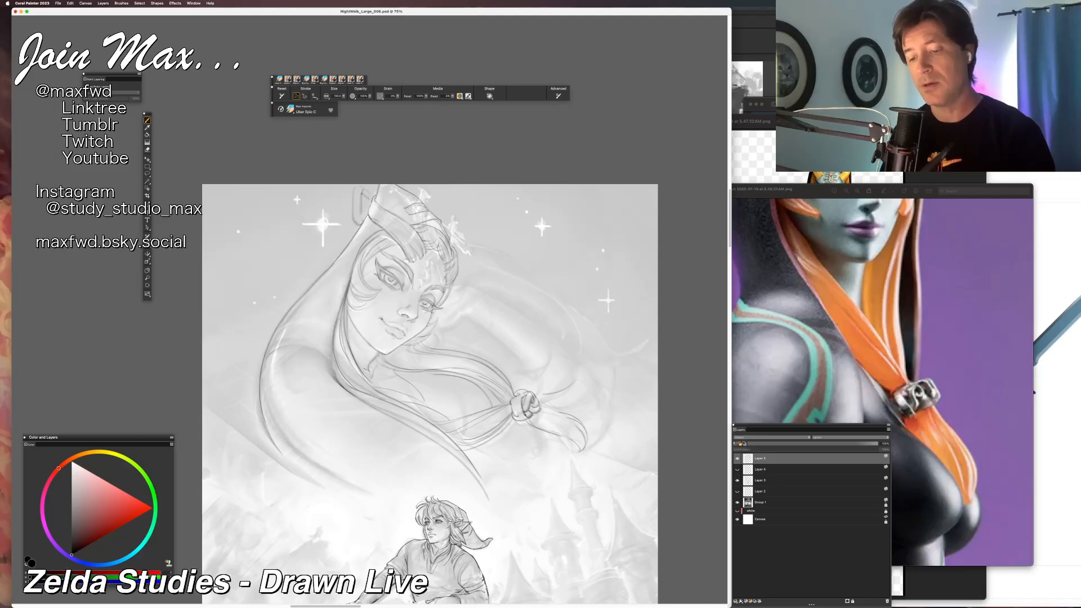
{"action": "key", "text": "n"}
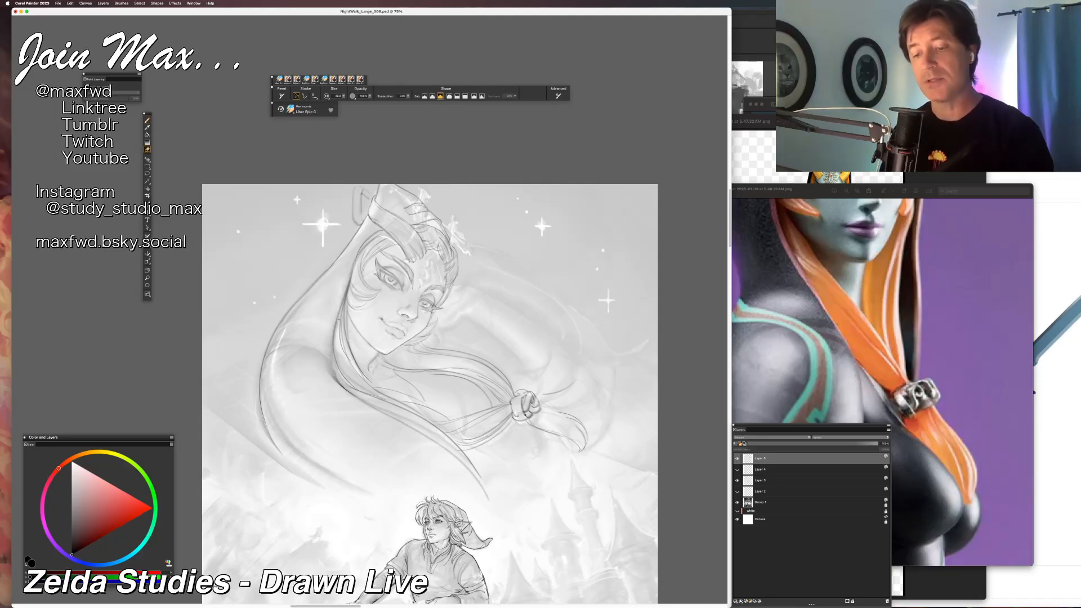
{"action": "key", "text": "b"}
{"action": "left_click_drag", "start_coordinate": [401, 507], "coordinate": [375, 514]}
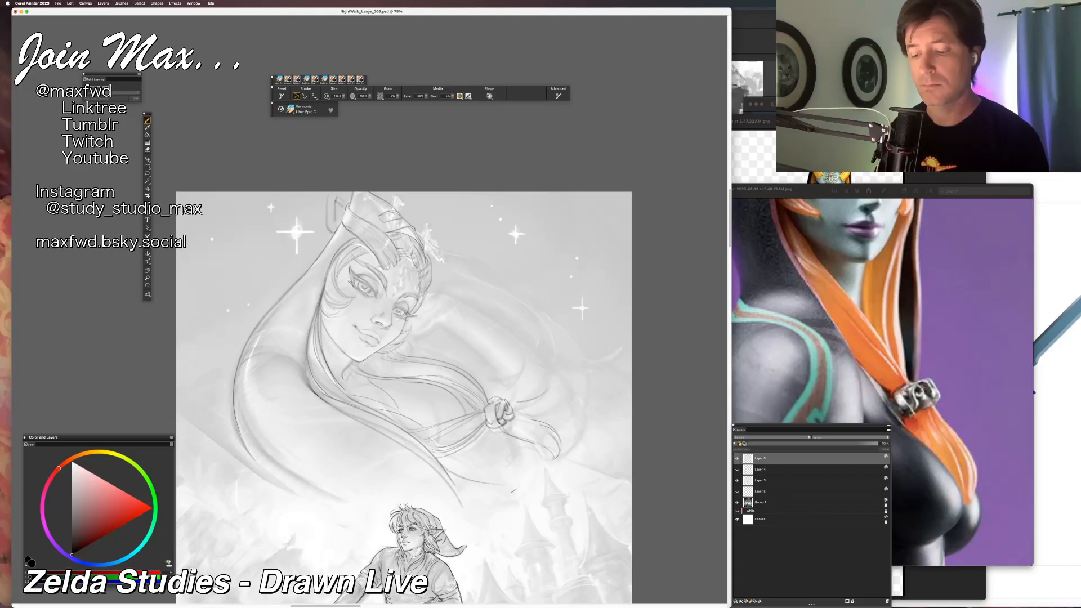
{"action": "mouse_move", "coordinate": [265, 457]}
{"action": "left_mouse_down"}
{"action": "mouse_move", "coordinate": [291, 467]}
{"action": "mouse_move", "coordinate": [461, 465]}
{"action": "left_mouse_up"}
{"action": "key", "text": "super+z"}
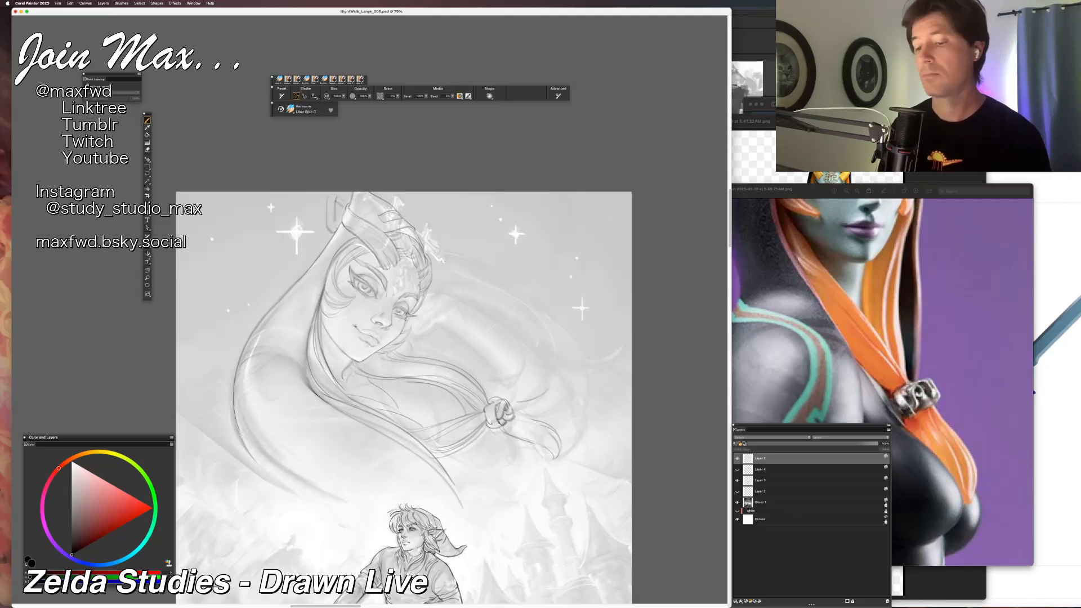
Toggle the visibility of the top two layers to compare Midna's line art with the underlying sketch.
{"action": "left_click", "coordinate": [738, 469]}
{"action": "left_click", "coordinate": [737, 469]}
{"action": "key", "text": "n"}
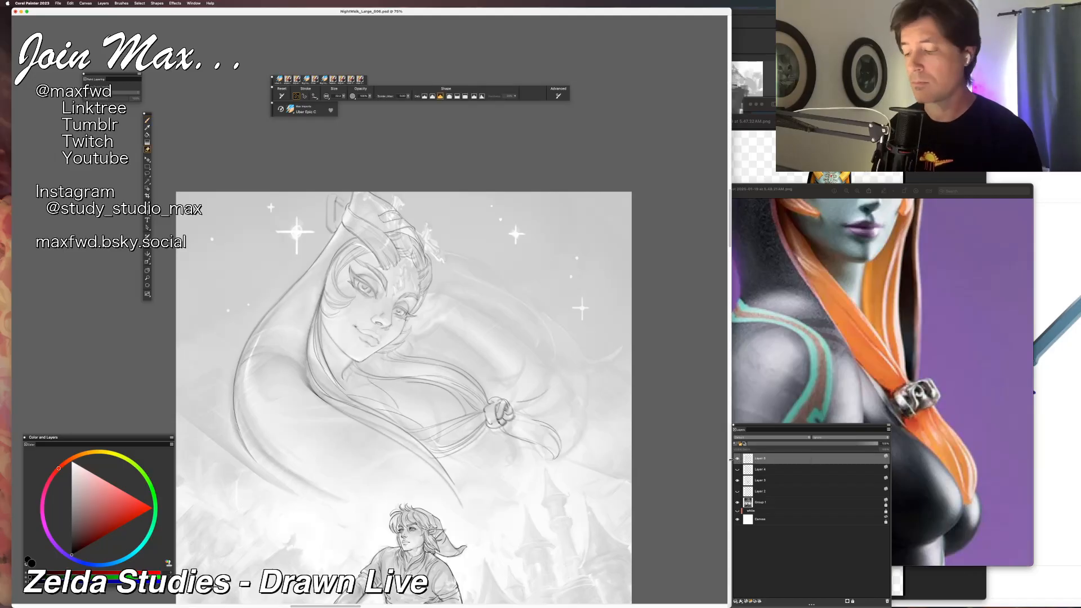
{"action": "left_click", "coordinate": [737, 458]}
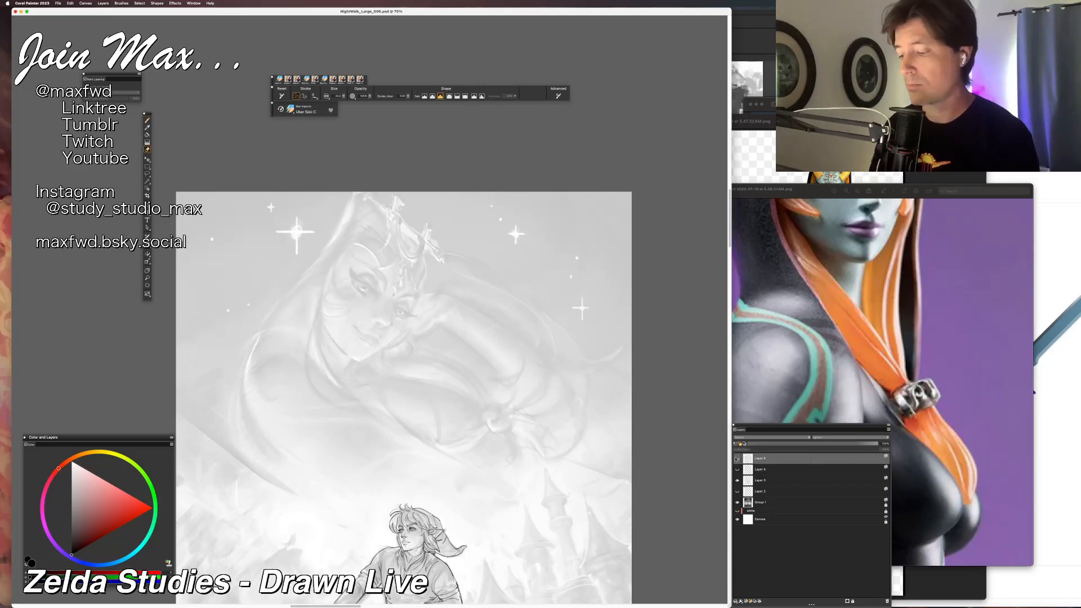
{"action": "left_click", "coordinate": [738, 458]}
Lasso the cloak edge line below the lower hair lock, delete it and clear the selection.
{"action": "key", "text": "l"}
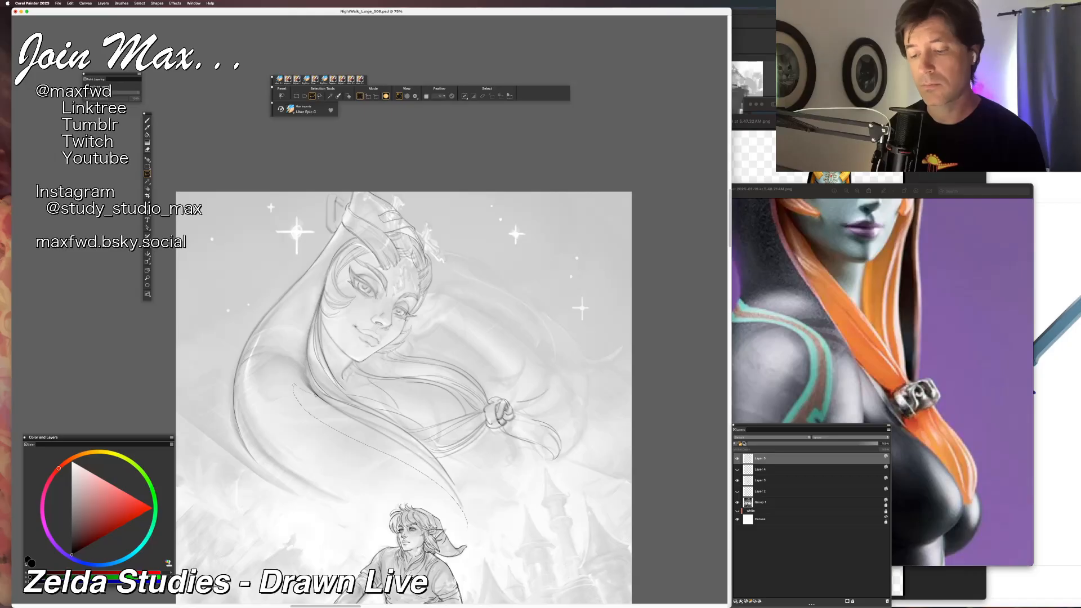
{"action": "left_click_drag", "start_coordinate": [503, 492], "coordinate": [539, 503]}
{"action": "key", "text": "Delete"}
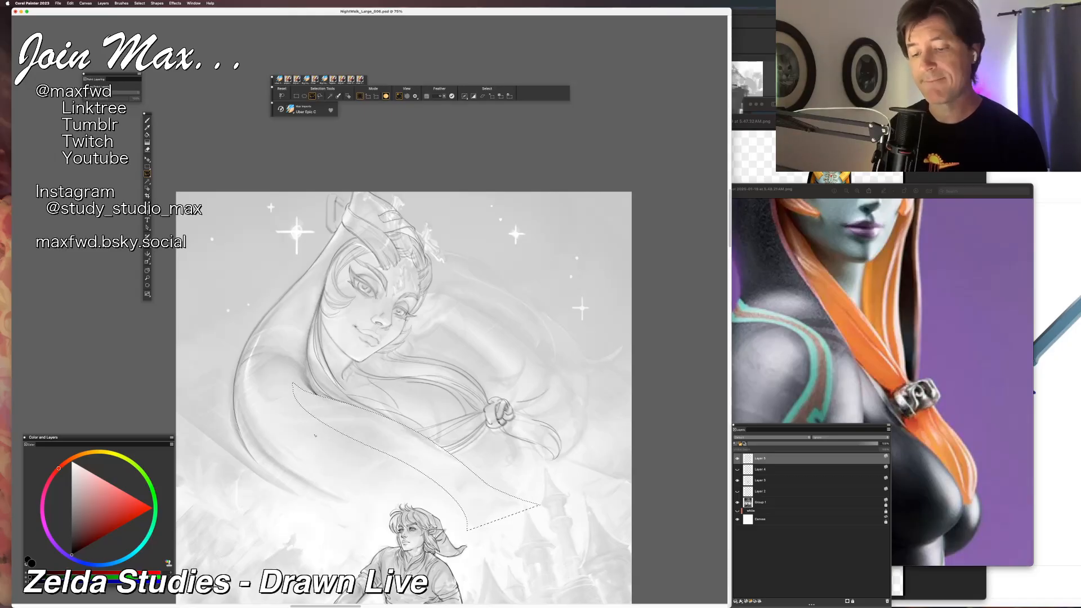
{"action": "key", "text": "super+d"}
{"action": "key", "text": "b"}
{"action": "key", "text": "n"}
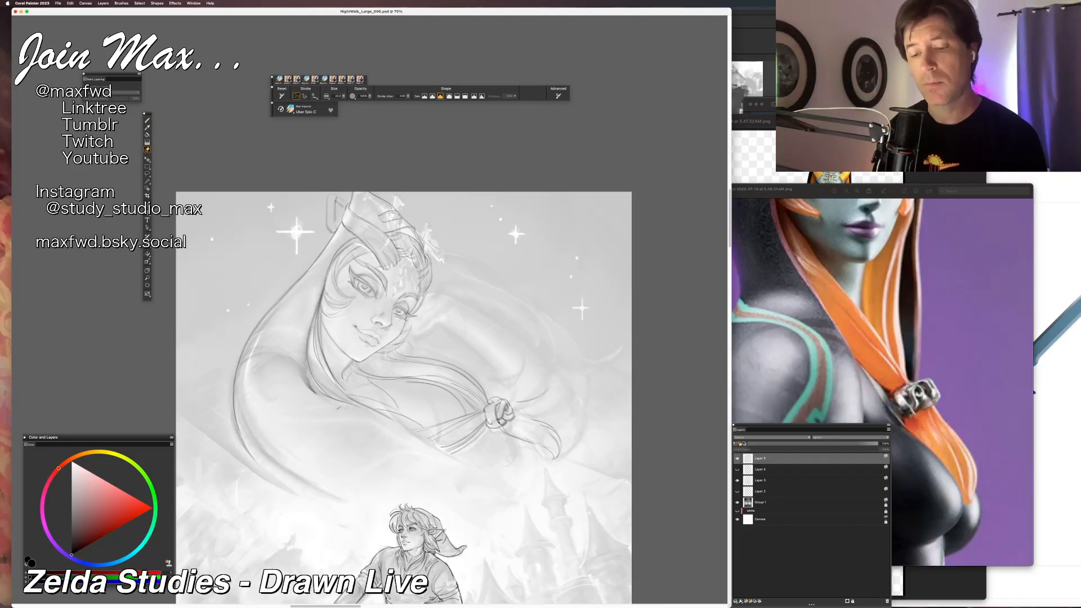
{"action": "key", "text": "b"}
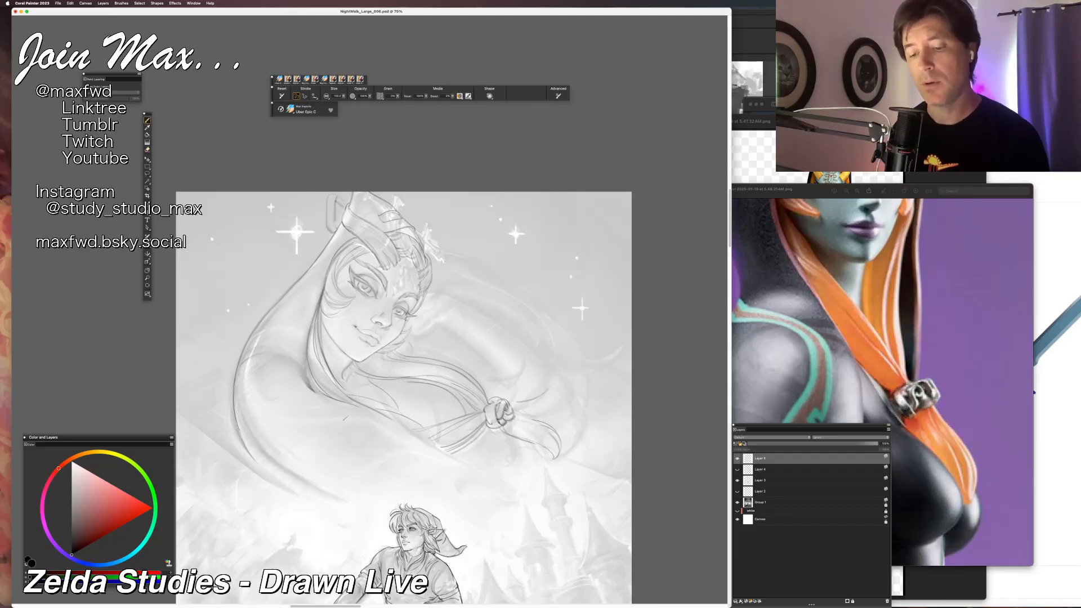
Redraw the cloak's upper edge from under the hair lock in a long curve past the clasp, retrying the stroke until it fits.
{"action": "key", "text": "super+z"}
{"action": "mouse_move", "coordinate": [310, 386]}
{"action": "left_mouse_down"}
{"action": "mouse_move", "coordinate": [381, 418]}
{"action": "mouse_move", "coordinate": [454, 464]}
{"action": "left_mouse_up"}
{"action": "key", "text": "super+z"}
{"action": "left_click_drag", "start_coordinate": [311, 388], "coordinate": [532, 483]}
{"action": "key", "text": "super+z"}
{"action": "left_click_drag", "start_coordinate": [311, 389], "coordinate": [447, 453]}
{"action": "key", "text": "super+z"}
{"action": "left_click_drag", "start_coordinate": [311, 388], "coordinate": [462, 467]}
{"action": "key", "text": "super+z"}
{"action": "left_click_drag", "start_coordinate": [311, 387], "coordinate": [452, 457]}
{"action": "key", "text": "super+z"}
{"action": "left_click_drag", "start_coordinate": [319, 395], "coordinate": [452, 459]}
{"action": "key", "text": "super+z"}
{"action": "left_click_drag", "start_coordinate": [311, 388], "coordinate": [485, 467]}
{"action": "key", "text": "super+z"}
{"action": "left_click_drag", "start_coordinate": [310, 389], "coordinate": [485, 471]}
{"action": "key", "text": "super+z"}
{"action": "left_click_drag", "start_coordinate": [316, 392], "coordinate": [458, 463]}
{"action": "key", "text": "super+z"}
{"action": "mouse_move", "coordinate": [316, 392]}
{"action": "left_mouse_down"}
{"action": "mouse_move", "coordinate": [419, 435]}
{"action": "mouse_move", "coordinate": [465, 468]}
{"action": "left_mouse_up"}
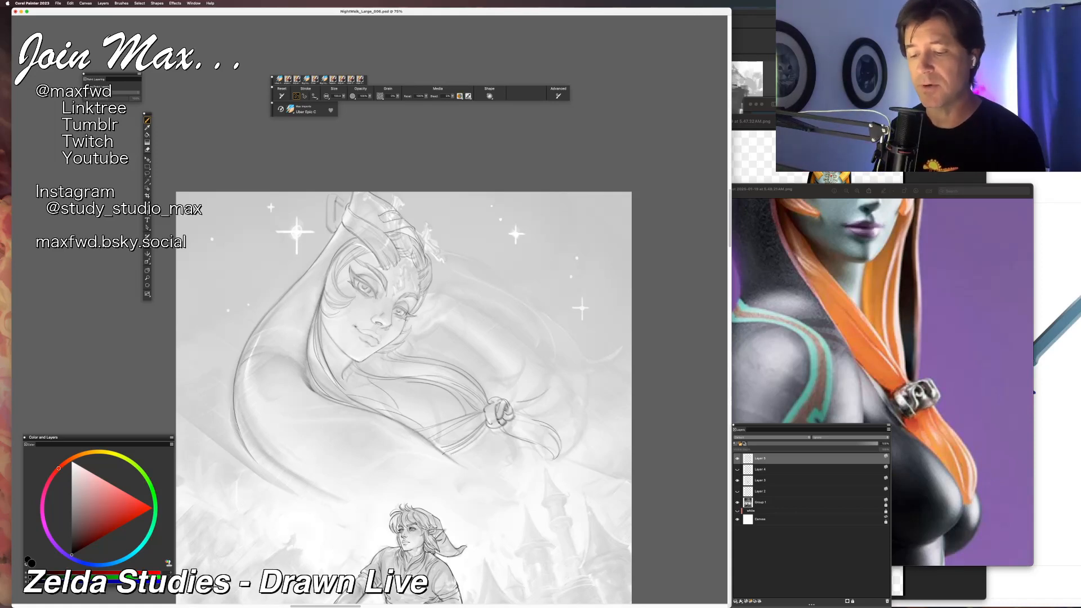
Extend and darken the end of the cloak's upper edge beneath the clasp, undoing misplaced strokes.
{"action": "left_click_drag", "start_coordinate": [423, 435], "coordinate": [489, 469]}
{"action": "key", "text": "super+z"}
{"action": "left_click_drag", "start_coordinate": [424, 438], "coordinate": [488, 472]}
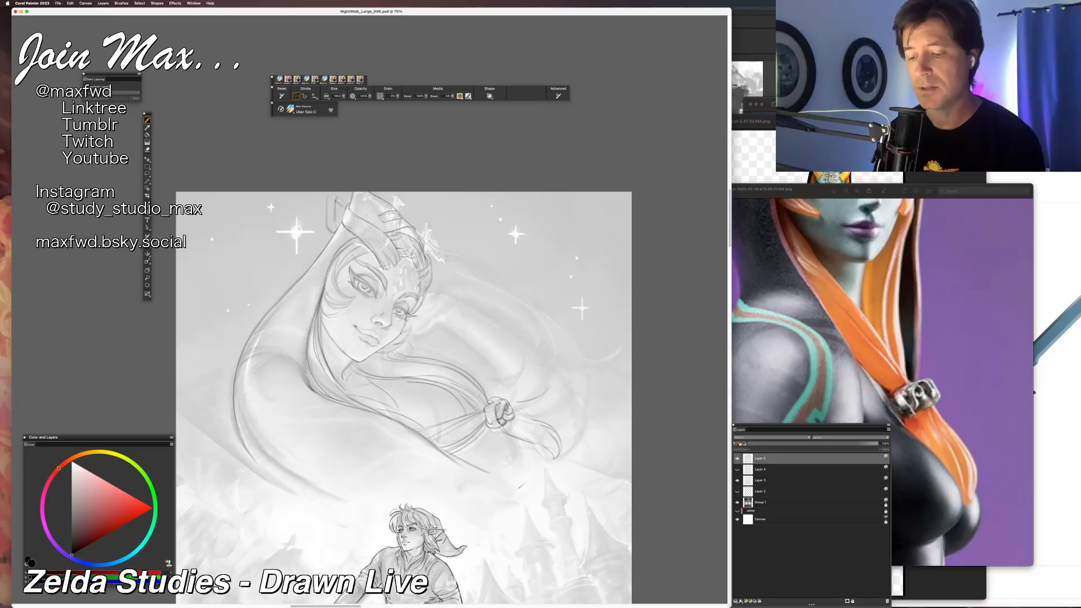
{"action": "left_click_drag", "start_coordinate": [432, 442], "coordinate": [497, 483]}
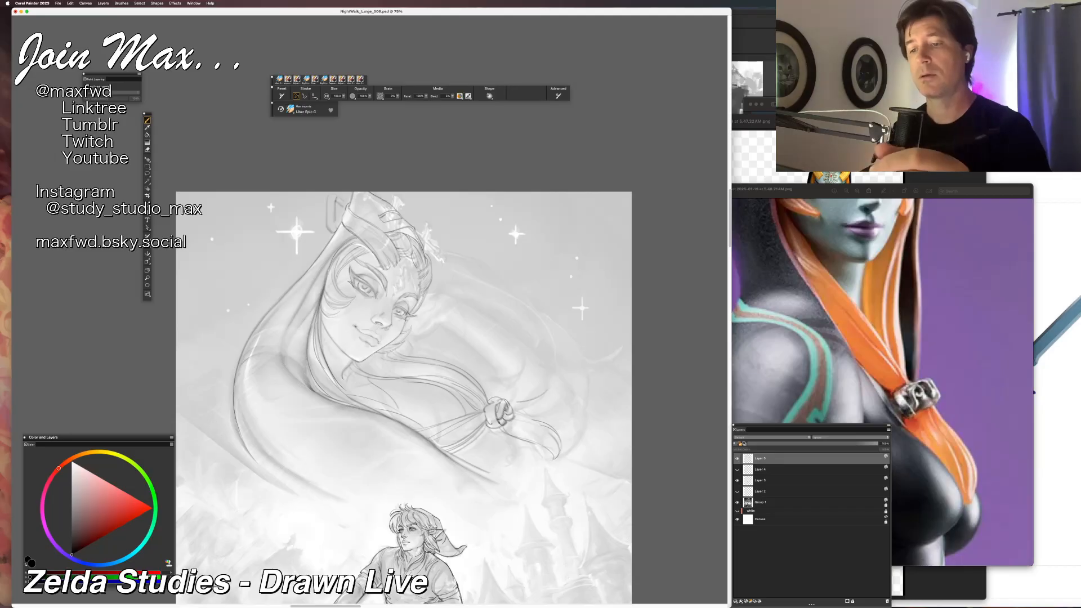
{"action": "key", "text": "super+z"}
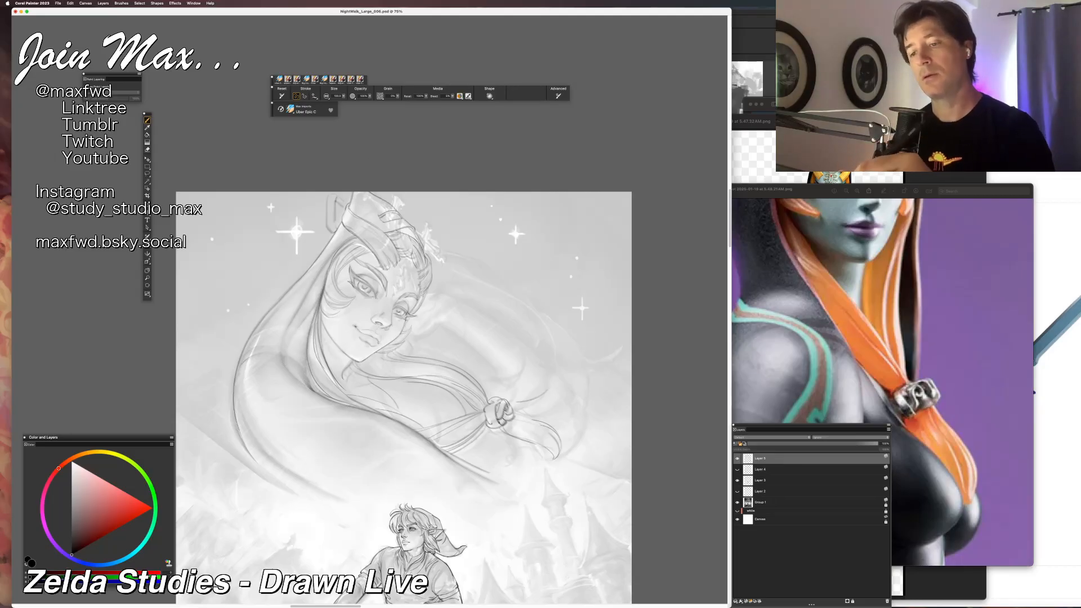
{"action": "left_click_drag", "start_coordinate": [403, 234], "coordinate": [414, 246]}
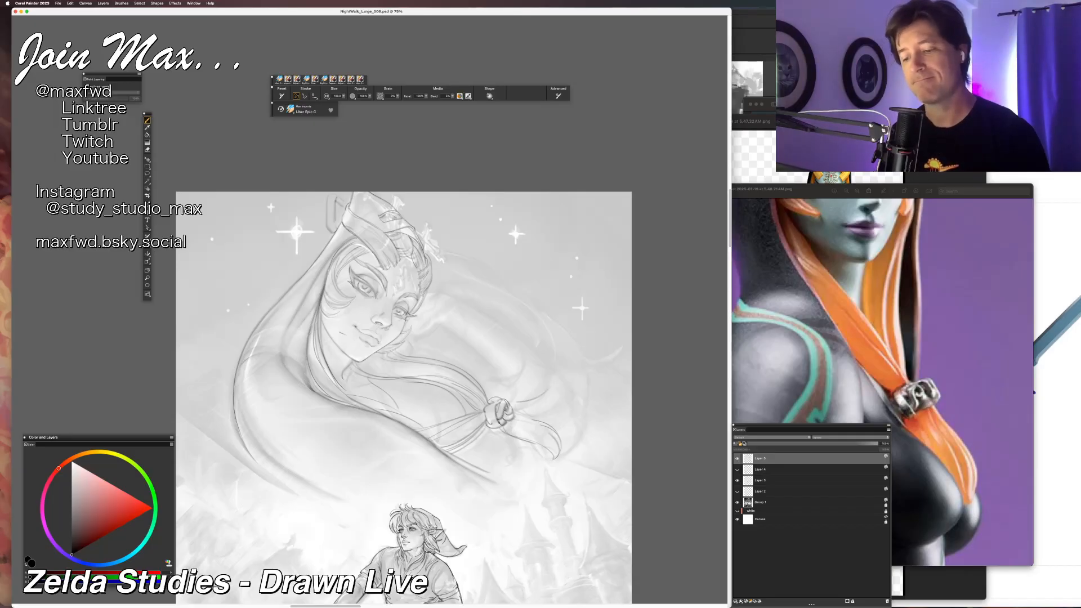
Sketch extra hair strands flaring outward from the clasp, undoing misplaced strokes.
{"action": "mouse_move", "coordinate": [513, 404]}
{"action": "left_mouse_down"}
{"action": "mouse_move", "coordinate": [549, 383]}
{"action": "mouse_move", "coordinate": [546, 401]}
{"action": "mouse_move", "coordinate": [567, 408]}
{"action": "left_mouse_up"}
{"action": "key", "text": "ctrl+z"}
{"action": "key", "text": "super+z"}
{"action": "key", "text": "super+z"}
{"action": "key", "text": "super+z"}
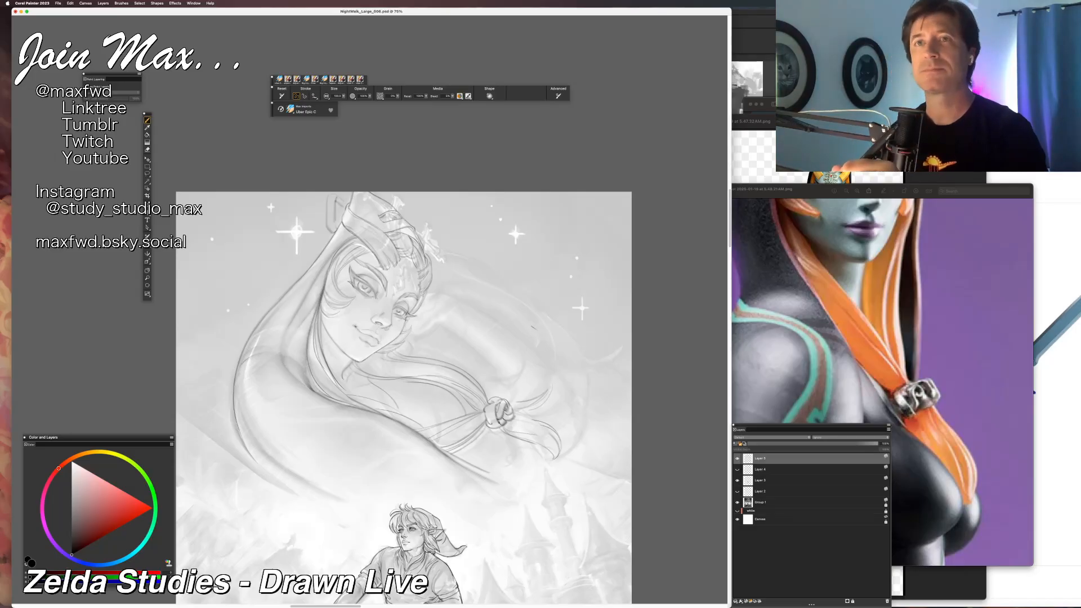
Lasso the upper strands flaring from the clasp, delete them and clear the selection.
{"action": "key", "text": "l"}
{"action": "left_click_drag", "start_coordinate": [510, 398], "coordinate": [555, 376]}
{"action": "key", "text": "Delete"}
{"action": "key", "text": "super+d"}
{"action": "key", "text": "b"}
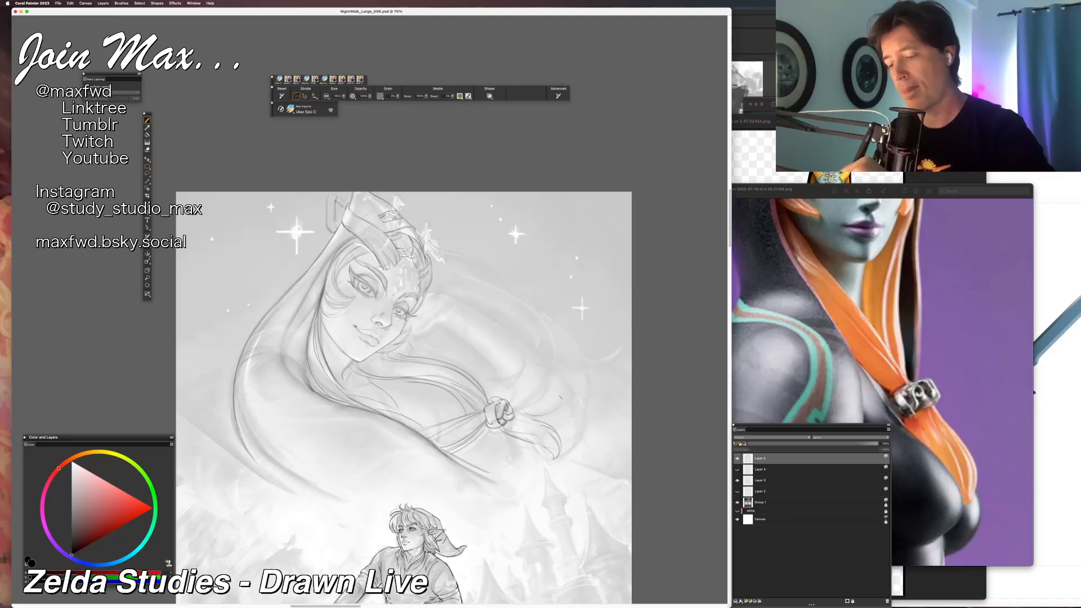
Draw hair strands fanning out beyond the clasp into curled tips.
{"action": "mouse_move", "coordinate": [542, 418]}
{"action": "left_mouse_down"}
{"action": "mouse_move", "coordinate": [560, 408]}
{"action": "mouse_move", "coordinate": [550, 426]}
{"action": "left_mouse_up"}
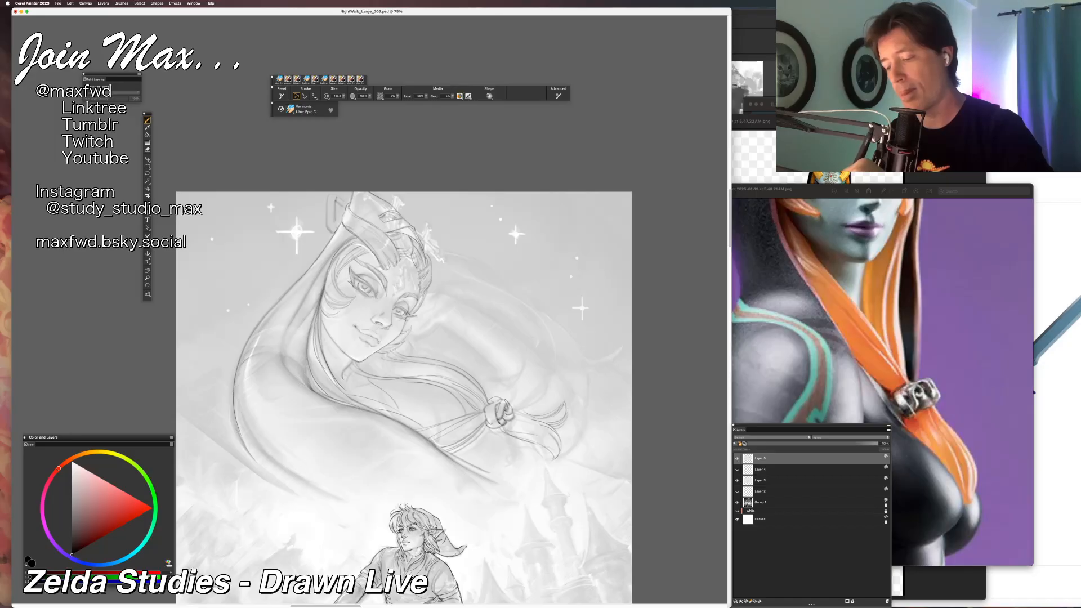
{"action": "key", "text": "n"}
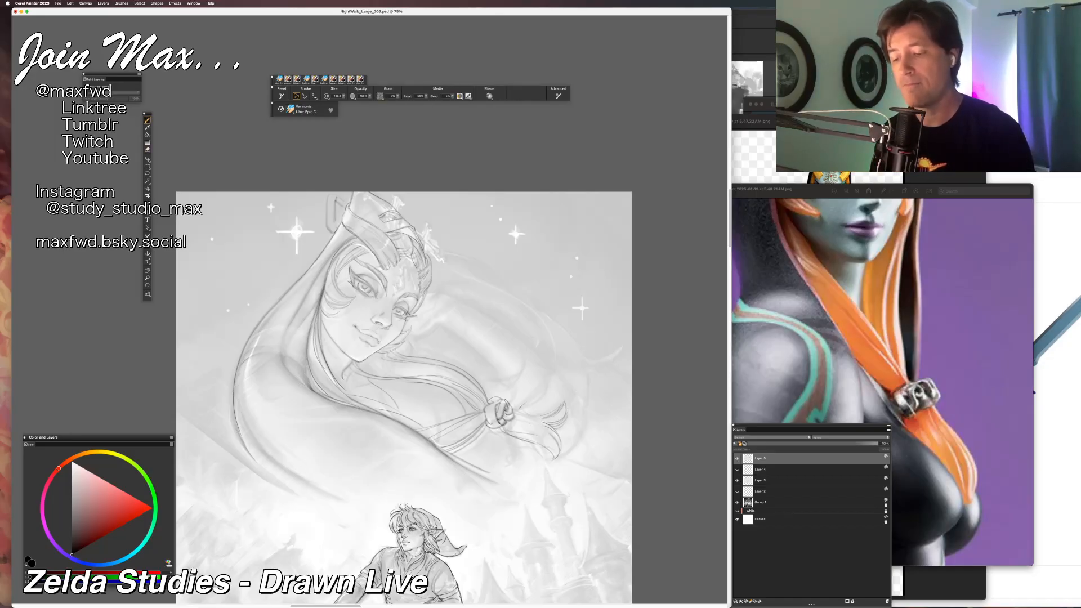
{"action": "key", "text": "b"}
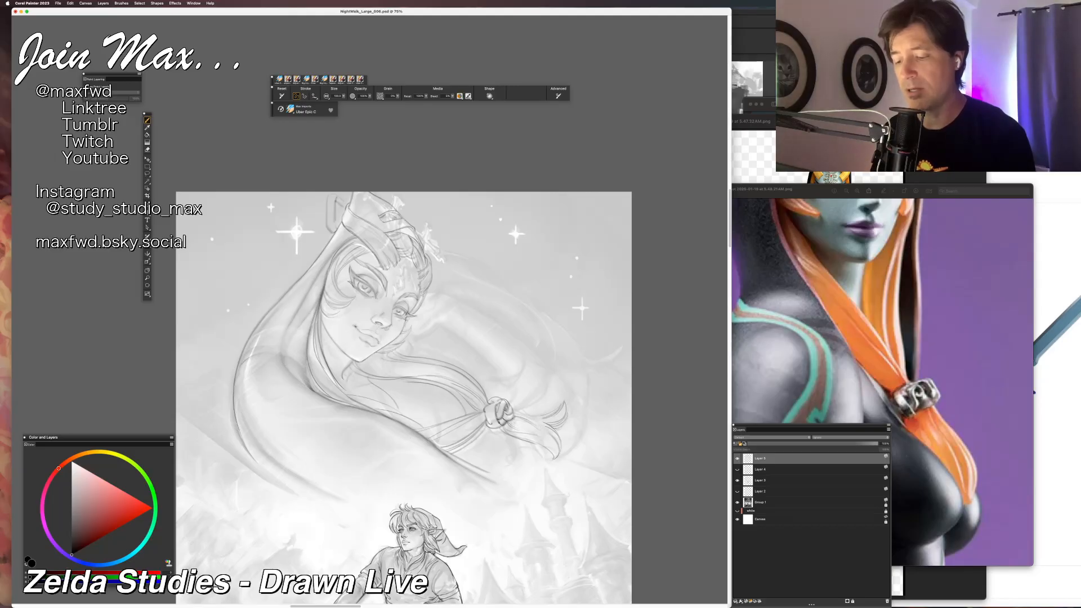
{"action": "left_click_drag", "start_coordinate": [524, 424], "coordinate": [554, 450]}
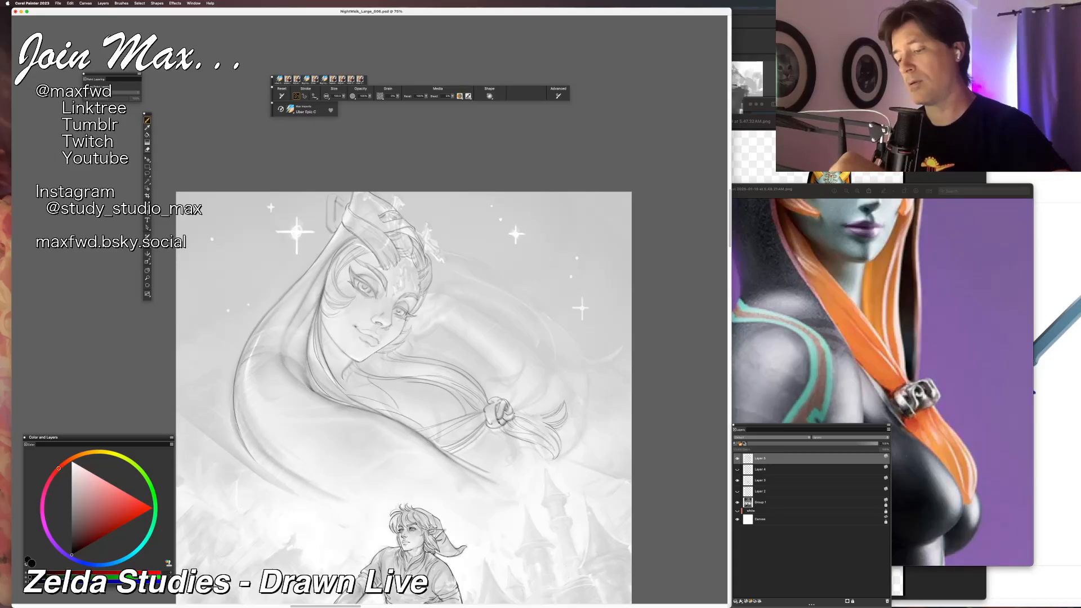
{"action": "left_click_drag", "start_coordinate": [528, 407], "coordinate": [550, 411]}
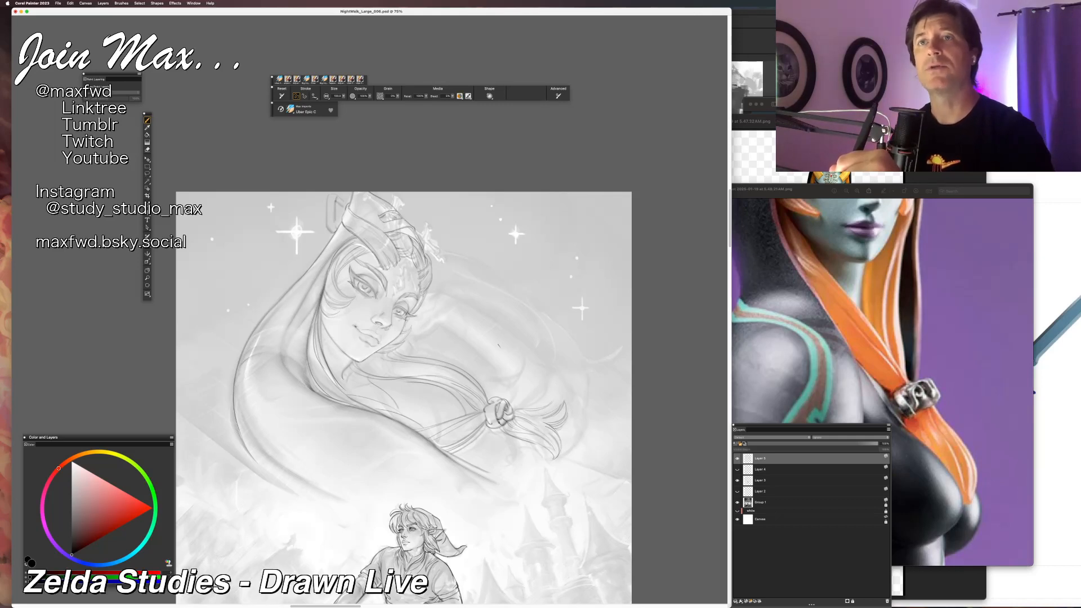
Lasso the curled hair strands fanning out beyond the clasp, delete them and clear the selection.
{"action": "key", "text": "l"}
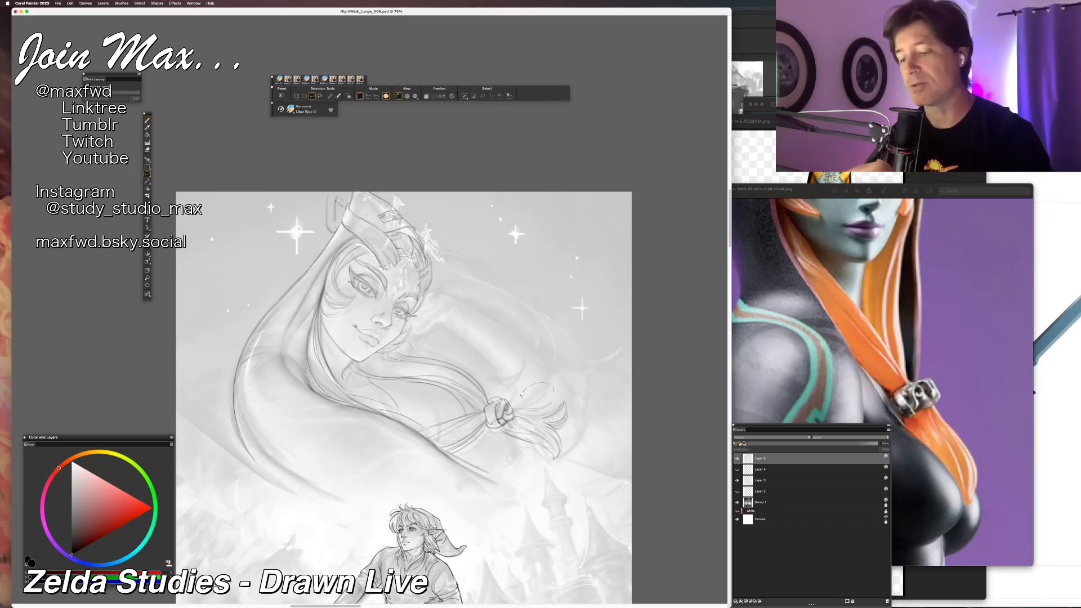
{"action": "key", "text": "BackSpace"}
{"action": "key", "text": "super+d"}
{"action": "key", "text": "b"}
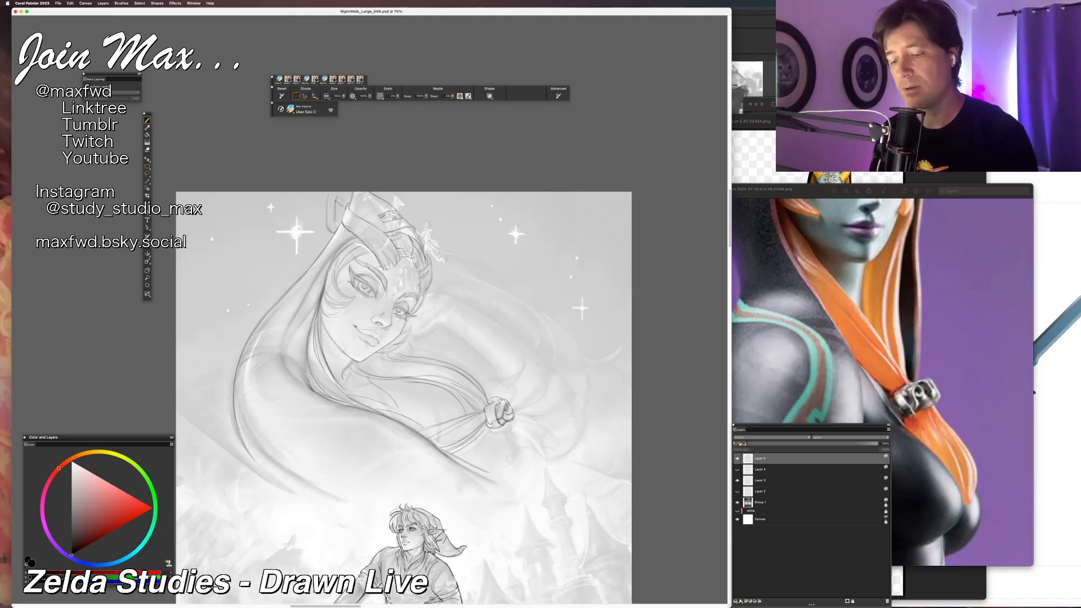
Sketch a fresh set of strands splitting into upper and lower points beyond the clasp, undoing misplaced strokes.
{"action": "left_click_drag", "start_coordinate": [501, 429], "coordinate": [545, 455]}
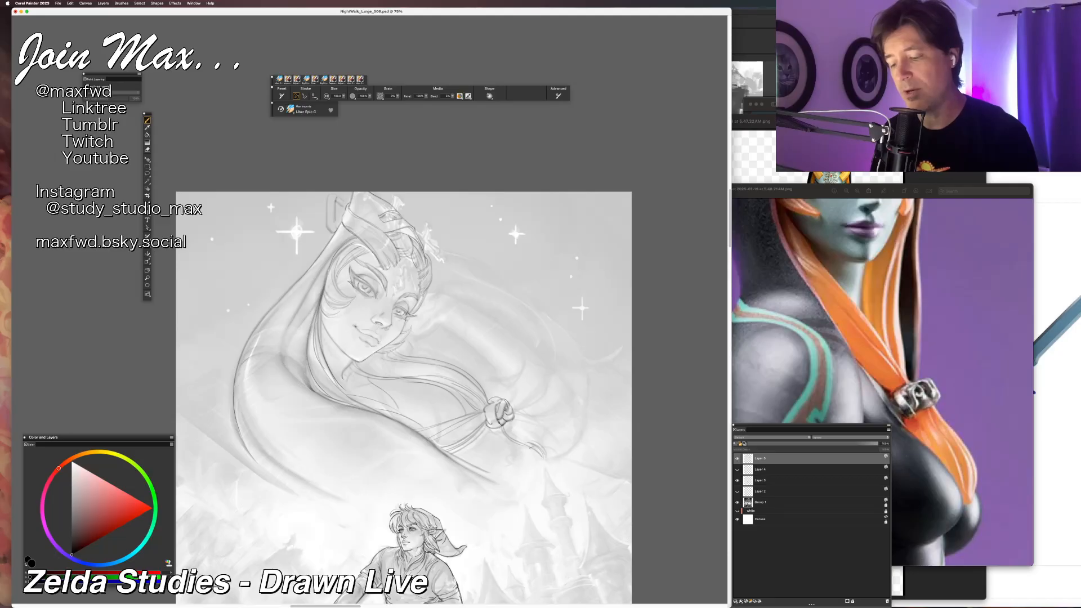
{"action": "left_click_drag", "start_coordinate": [513, 411], "coordinate": [549, 408]}
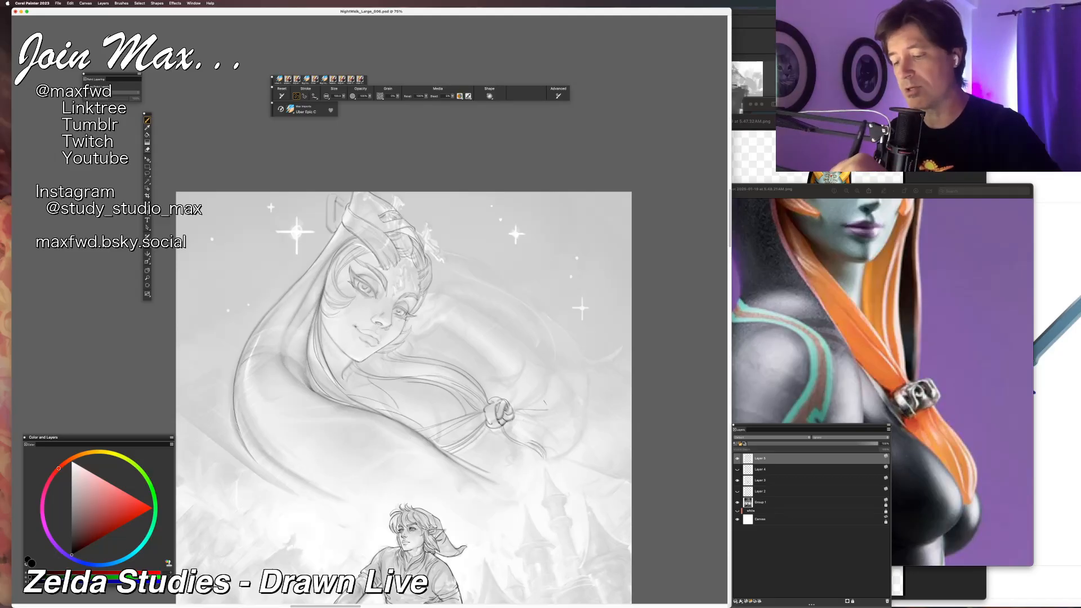
{"action": "key", "text": "super+z"}
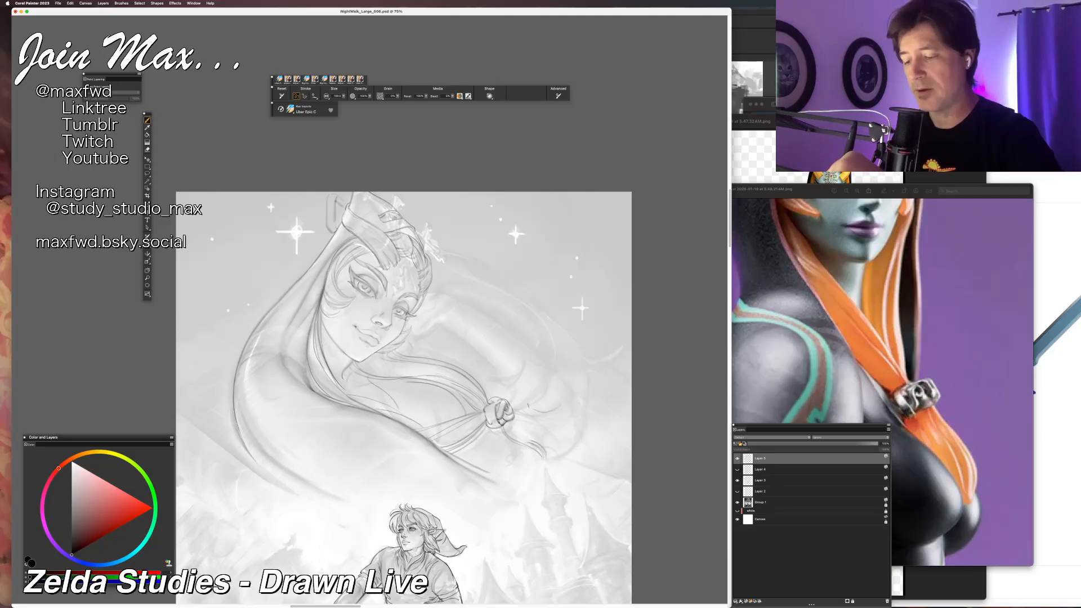
{"action": "key", "text": "super+z"}
{"action": "mouse_move", "coordinate": [525, 411]}
{"action": "left_mouse_down"}
{"action": "mouse_move", "coordinate": [565, 400]}
{"action": "mouse_move", "coordinate": [543, 431]}
{"action": "left_mouse_up"}
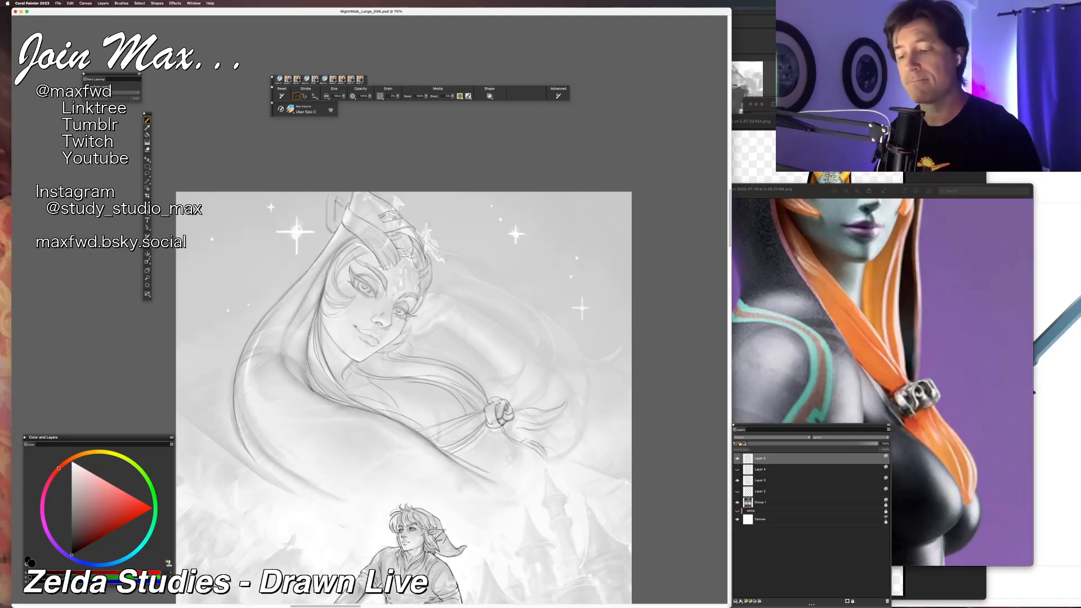
{"action": "left_click_drag", "start_coordinate": [524, 436], "coordinate": [543, 447]}
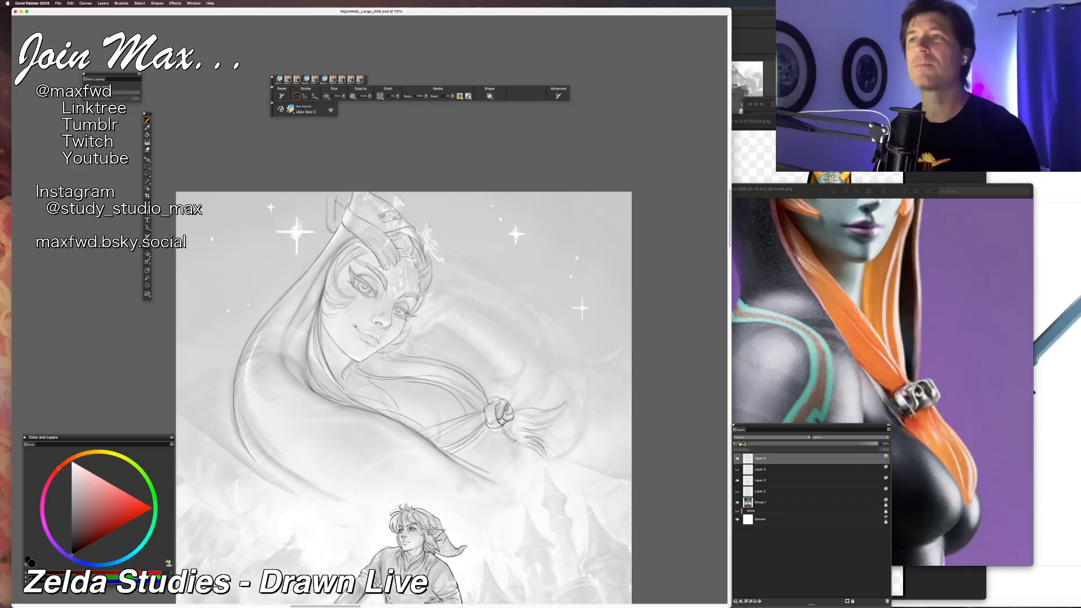
{"action": "key", "text": "super+z"}
{"action": "key", "text": "super+z"}
{"action": "key", "text": "super+z"}
{"action": "key", "text": "super+z"}
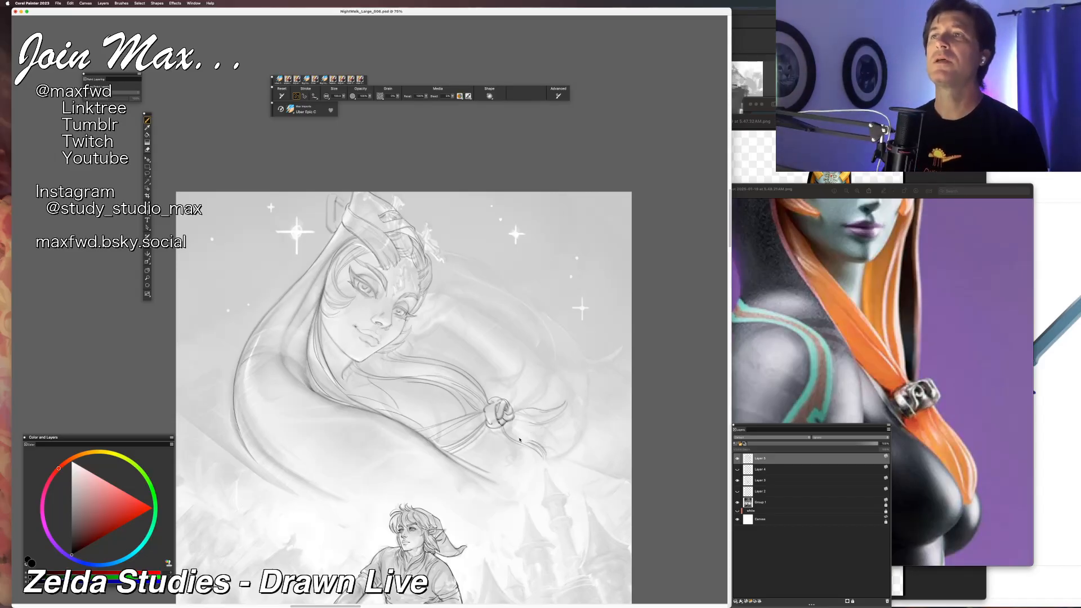
Lasso the newly sketched strands beyond the clasp, delete them and clear the selection.
{"action": "key", "text": "l"}
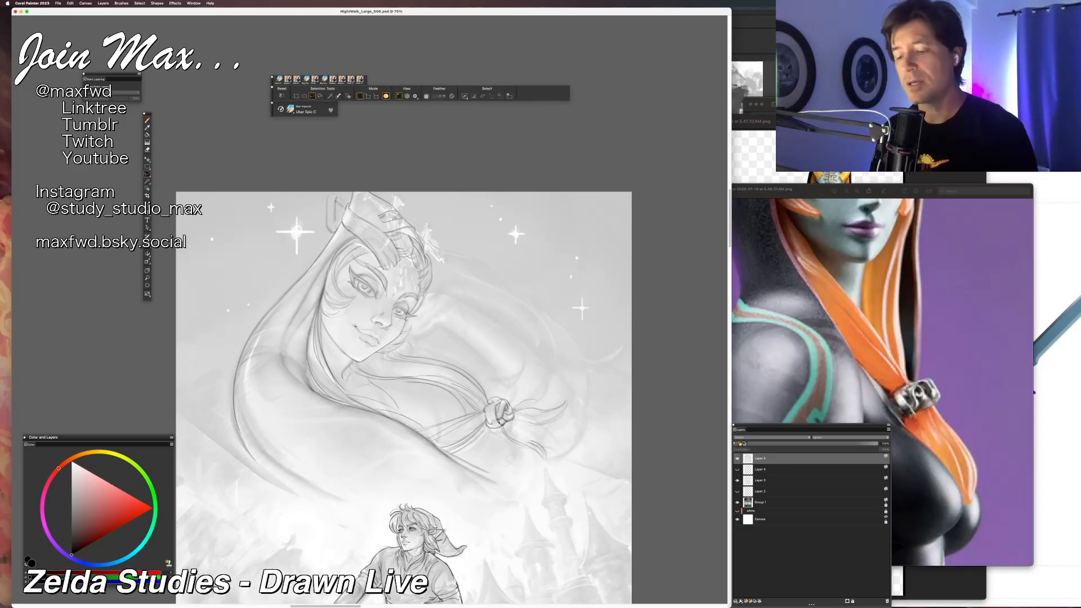
{"action": "mouse_move", "coordinate": [511, 429]}
{"action": "left_mouse_down"}
{"action": "mouse_move", "coordinate": [532, 468]}
{"action": "mouse_move", "coordinate": [544, 380]}
{"action": "left_mouse_up"}
{"action": "key", "text": "Delete"}
{"action": "key", "text": "super+d"}
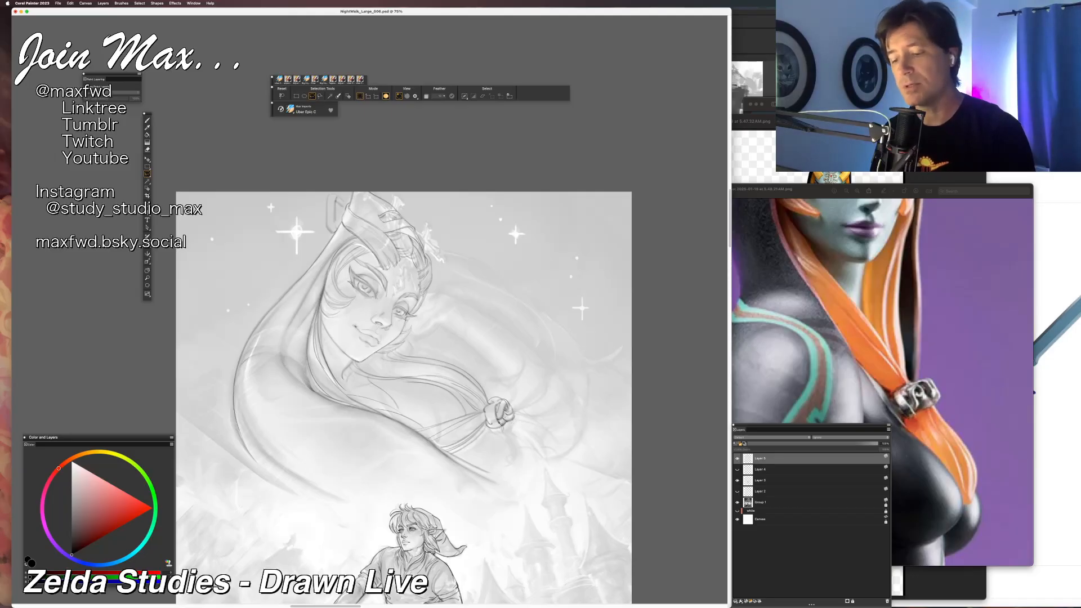
{"action": "key", "text": "b"}
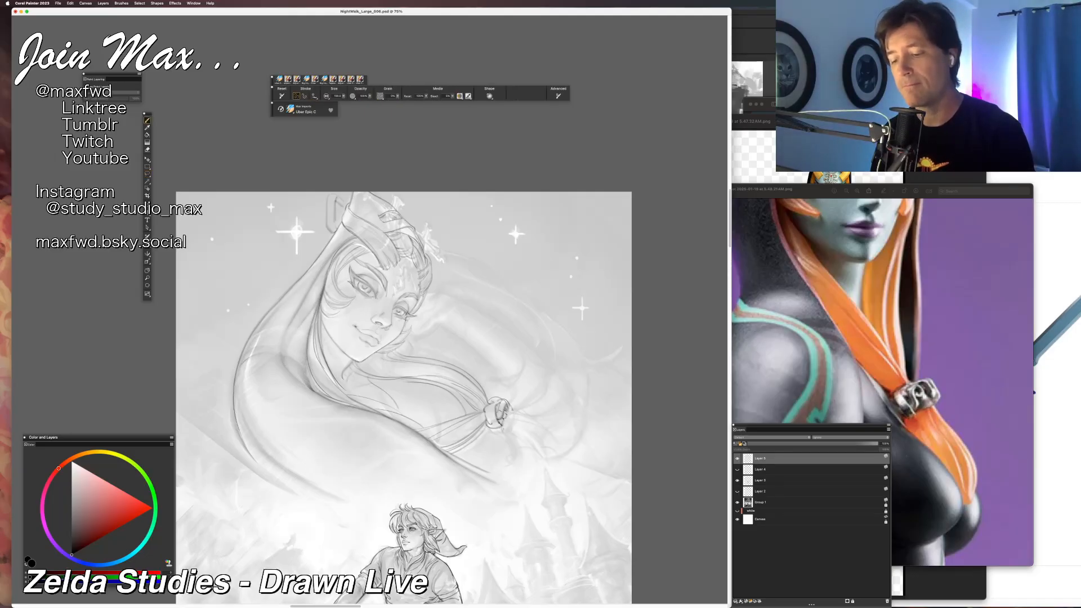
Draw a brush-like tassel of fine strands spreading from the clasp, with a drooping lower portion.
{"action": "mouse_move", "coordinate": [518, 411]}
{"action": "left_mouse_down"}
{"action": "mouse_move", "coordinate": [549, 392]}
{"action": "mouse_move", "coordinate": [556, 413]}
{"action": "left_mouse_up"}
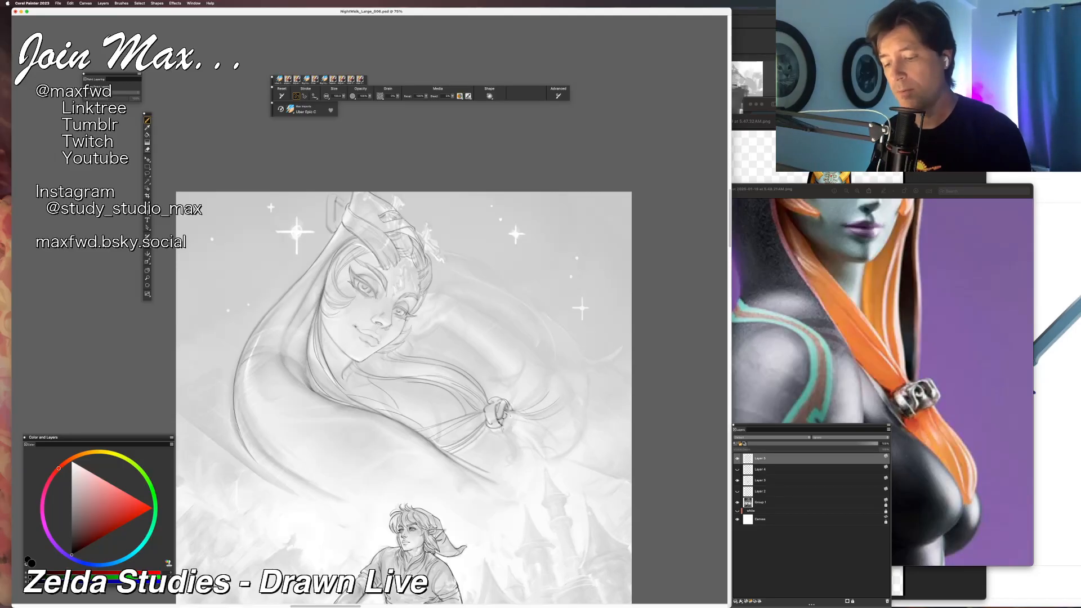
{"action": "left_click_drag", "start_coordinate": [514, 416], "coordinate": [559, 431]}
{"action": "key", "text": "super+z"}
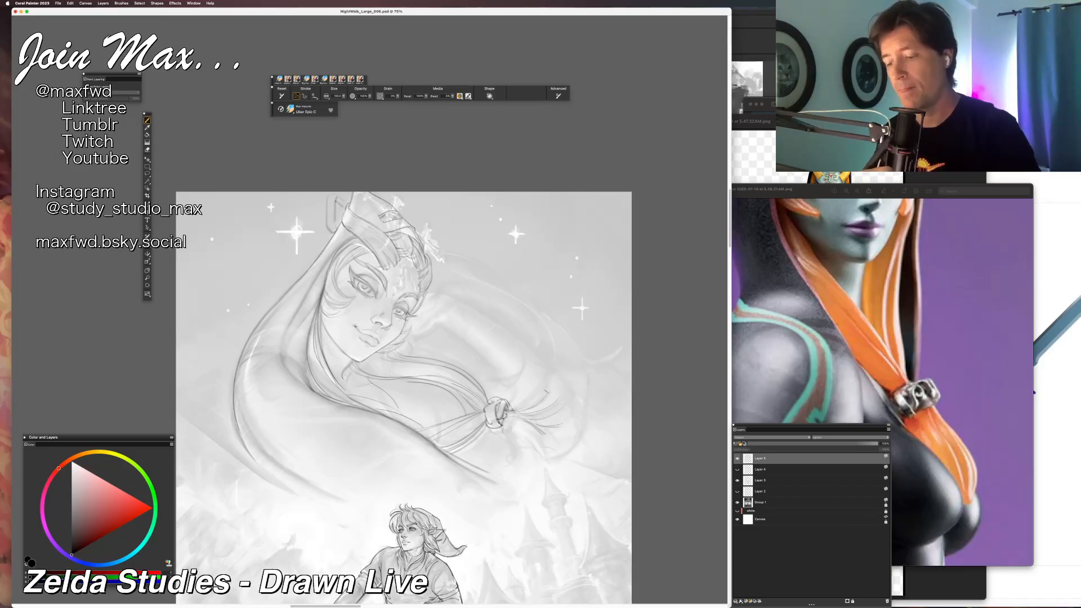
{"action": "left_click_drag", "start_coordinate": [537, 410], "coordinate": [554, 397]}
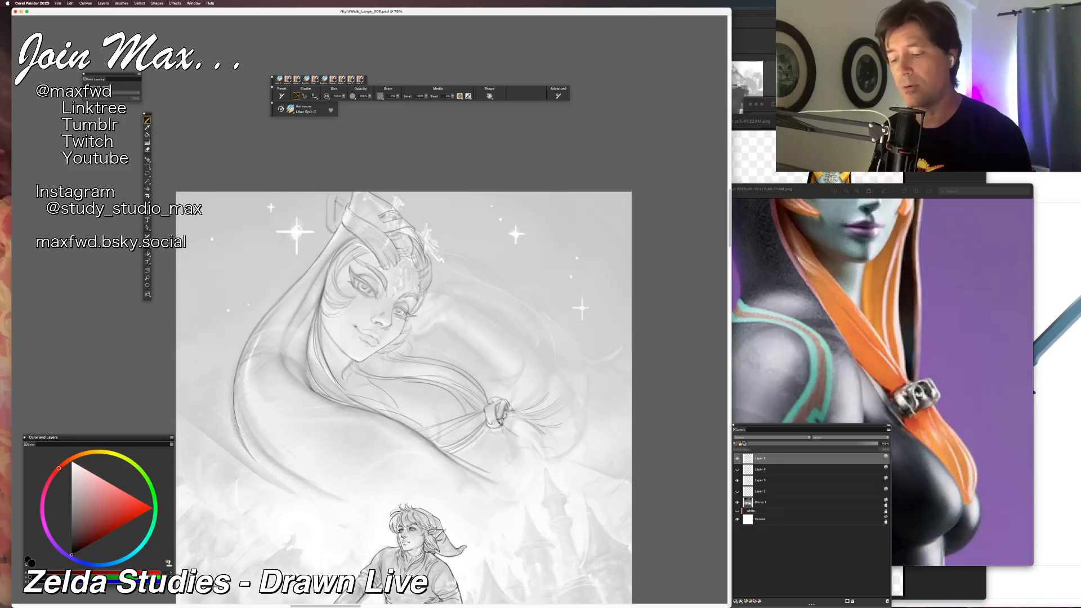
{"action": "left_click_drag", "start_coordinate": [521, 437], "coordinate": [531, 445]}
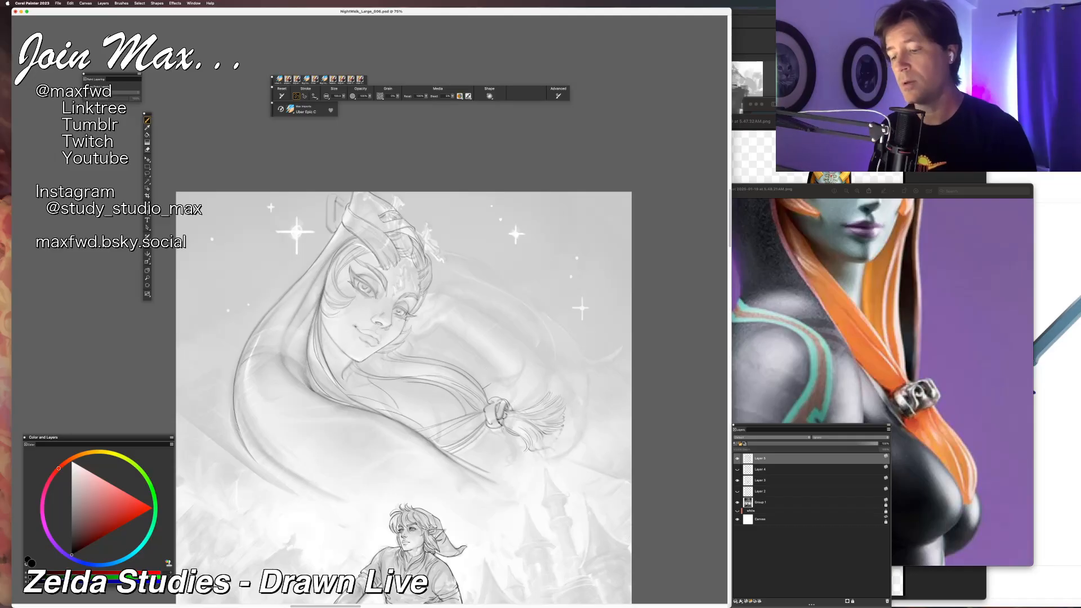
Lasso the stray wisps along the tassel's upper edge, delete them and clear the selection.
{"action": "key", "text": "l"}
{"action": "mouse_move", "coordinate": [530, 398]}
{"action": "left_mouse_down"}
{"action": "mouse_move", "coordinate": [518, 411]}
{"action": "mouse_move", "coordinate": [557, 383]}
{"action": "left_mouse_up"}
{"action": "key", "text": "BackSpace"}
{"action": "key", "text": "super+d"}
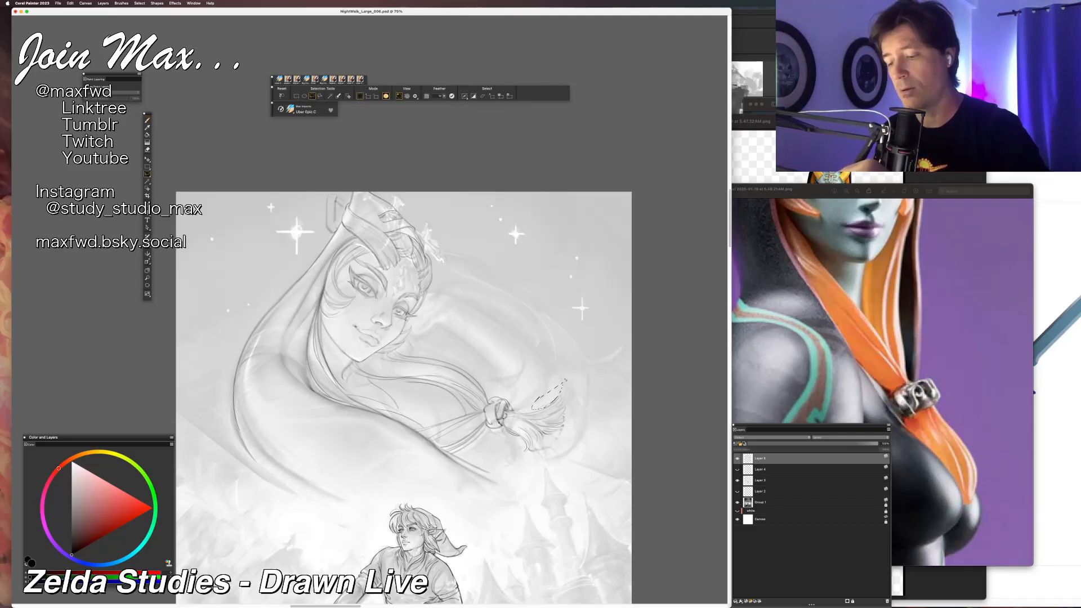
{"action": "key", "text": "b"}
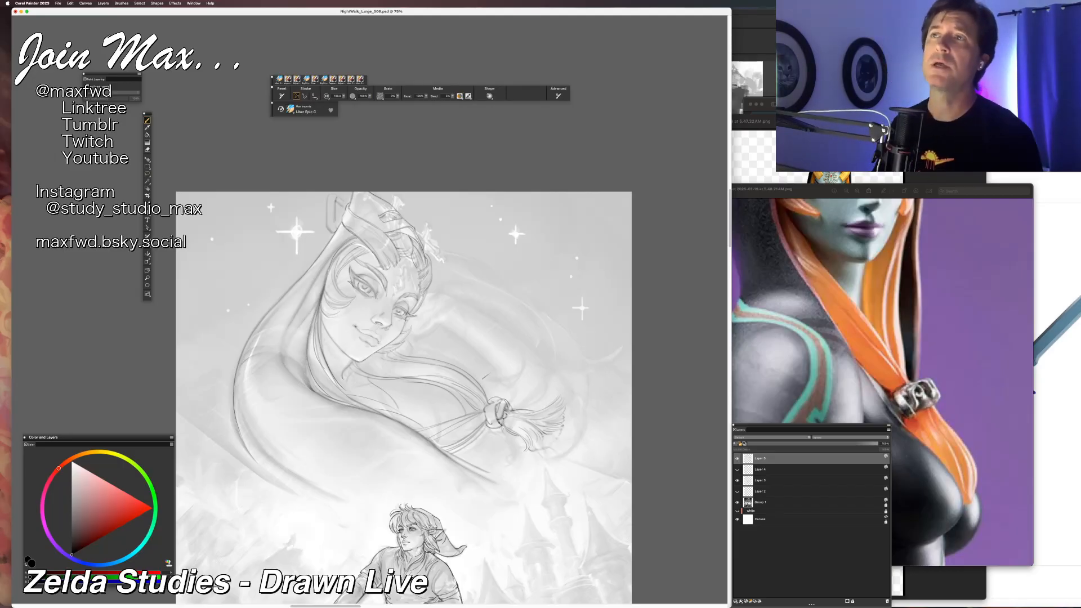
Alternate erasing and drawing to refine the strands and ragged tips of the tassel.
{"action": "key", "text": "n"}
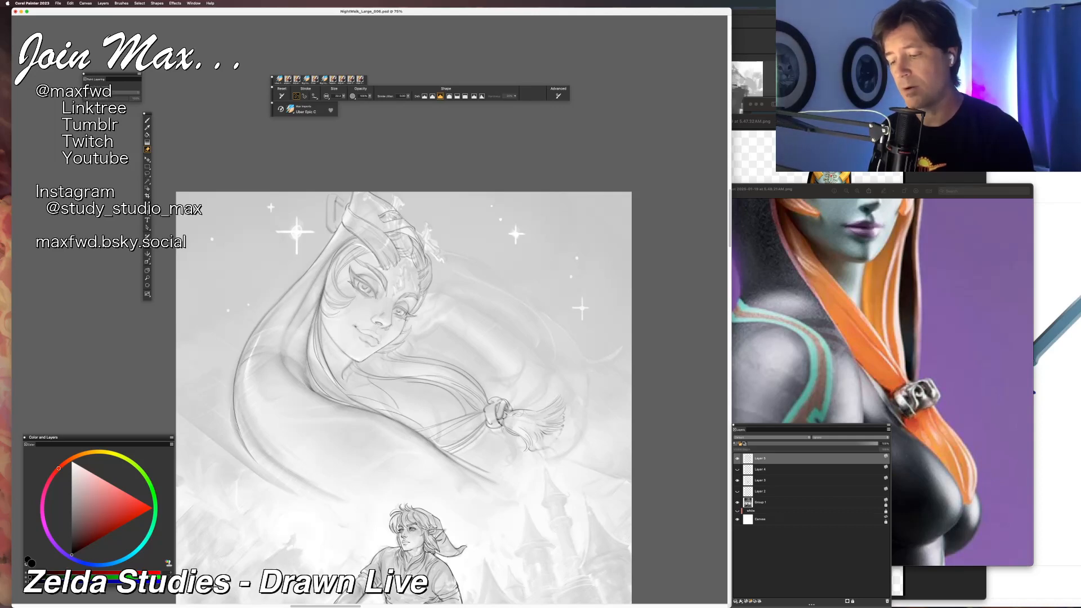
{"action": "key", "text": "b"}
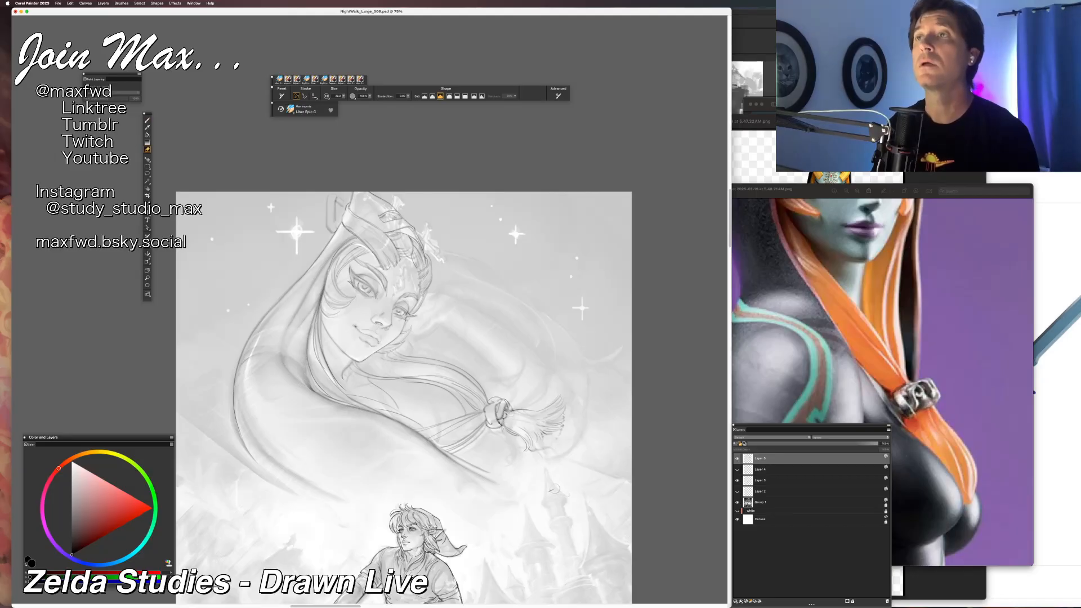
{"action": "key", "text": "n"}
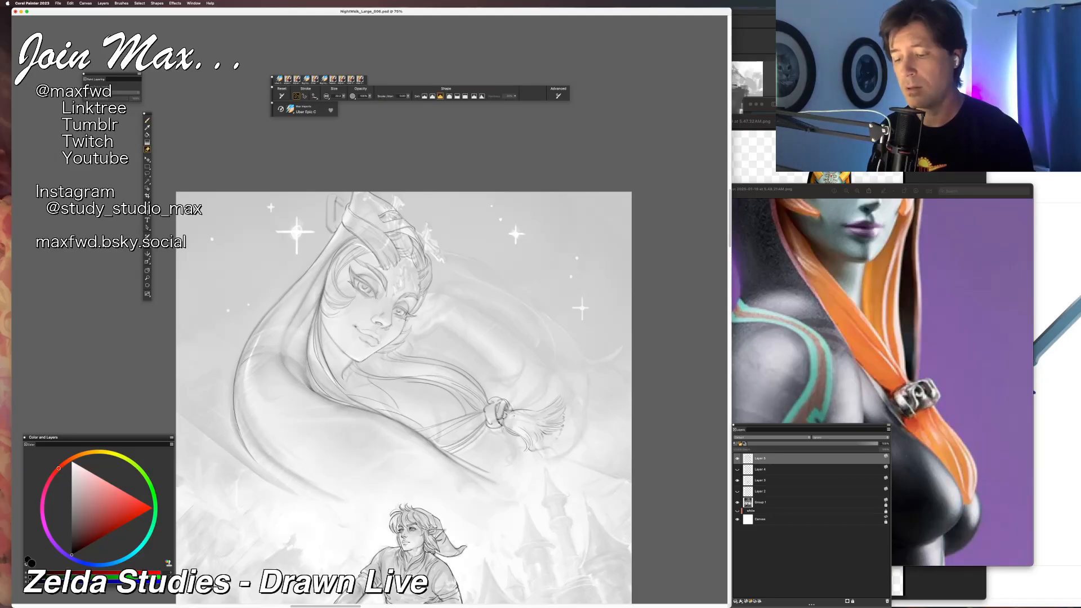
{"action": "key", "text": "b"}
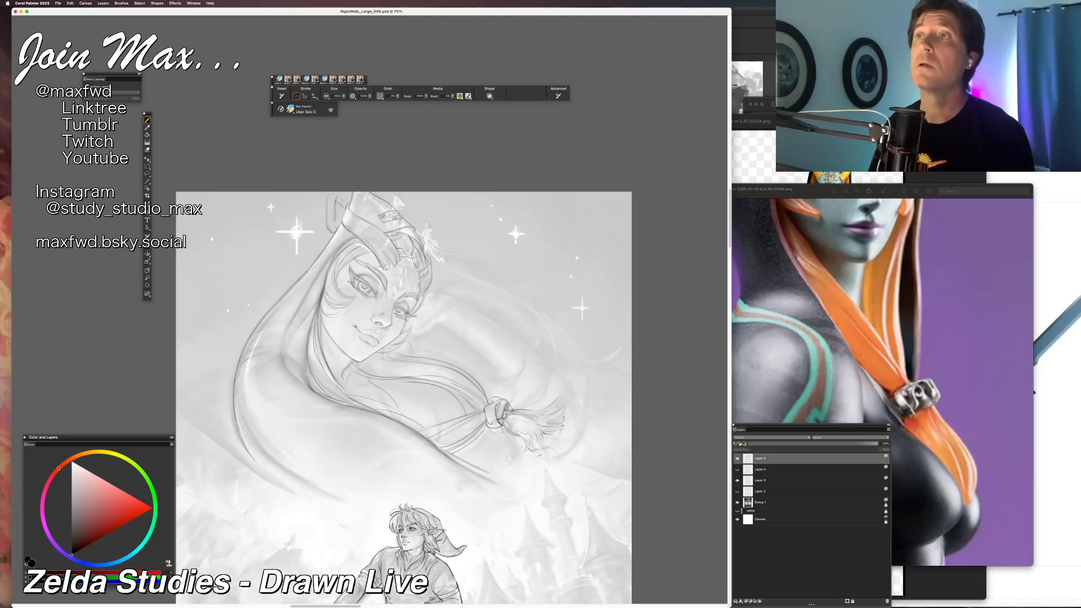
Lasso the whole tassel beyond the clasp, delete it piece by piece and clear the selection.
{"action": "key", "text": "l"}
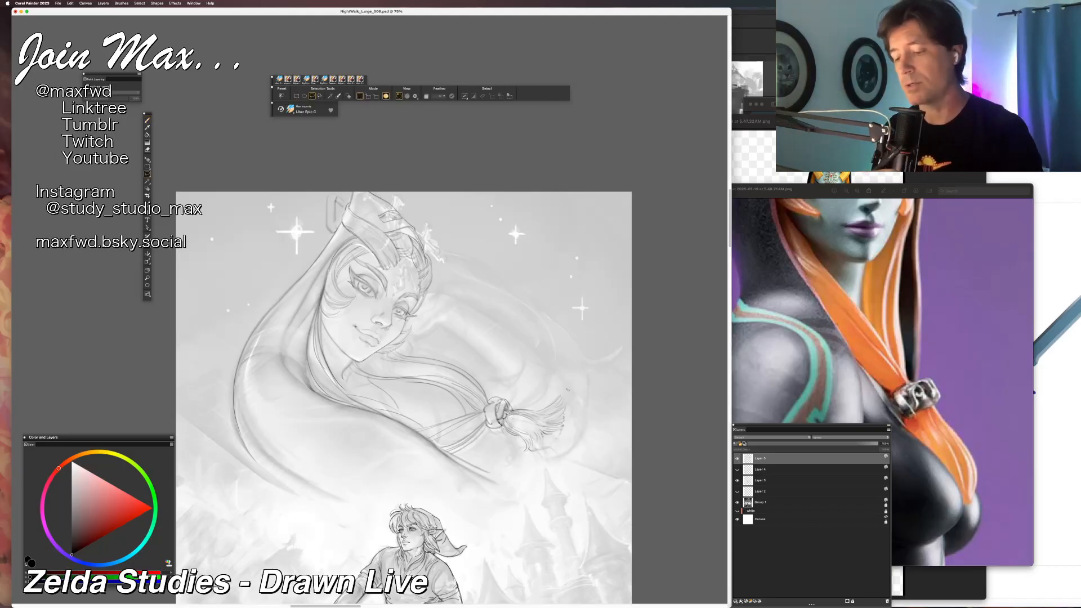
{"action": "key", "text": "BackSpace"}
{"action": "key", "text": "super+d"}
{"action": "key", "text": "b"}
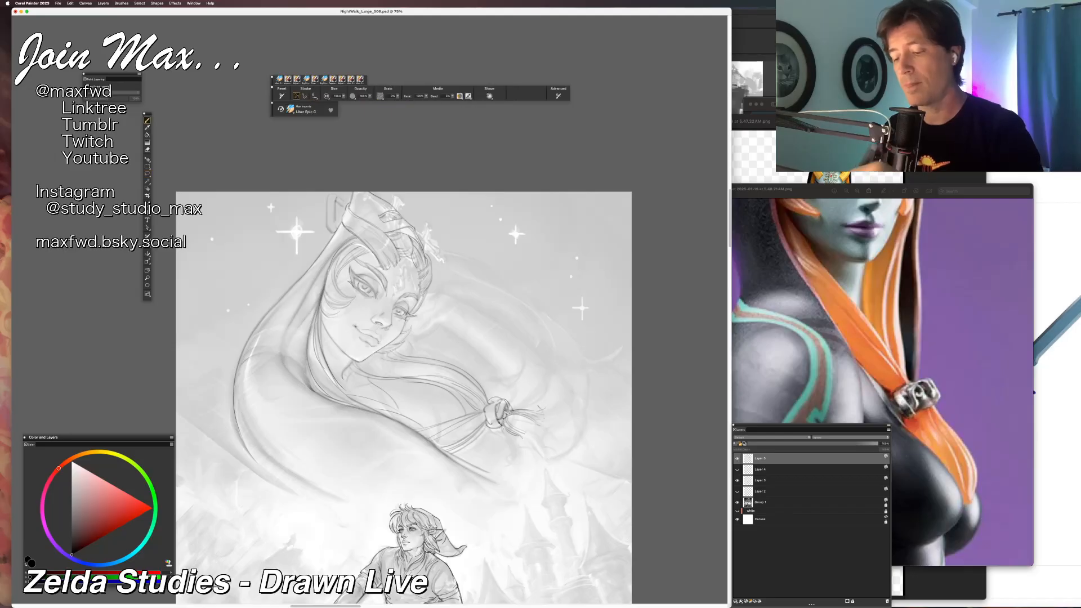
{"action": "key", "text": "l"}
{"action": "key", "text": "BackSpace"}
{"action": "key", "text": "super+d"}
{"action": "mouse_move", "coordinate": [513, 446]}
{"action": "left_mouse_down"}
{"action": "mouse_move", "coordinate": [549, 419]}
{"action": "mouse_move", "coordinate": [552, 401]}
{"action": "left_mouse_up"}
{"action": "key", "text": "b"}
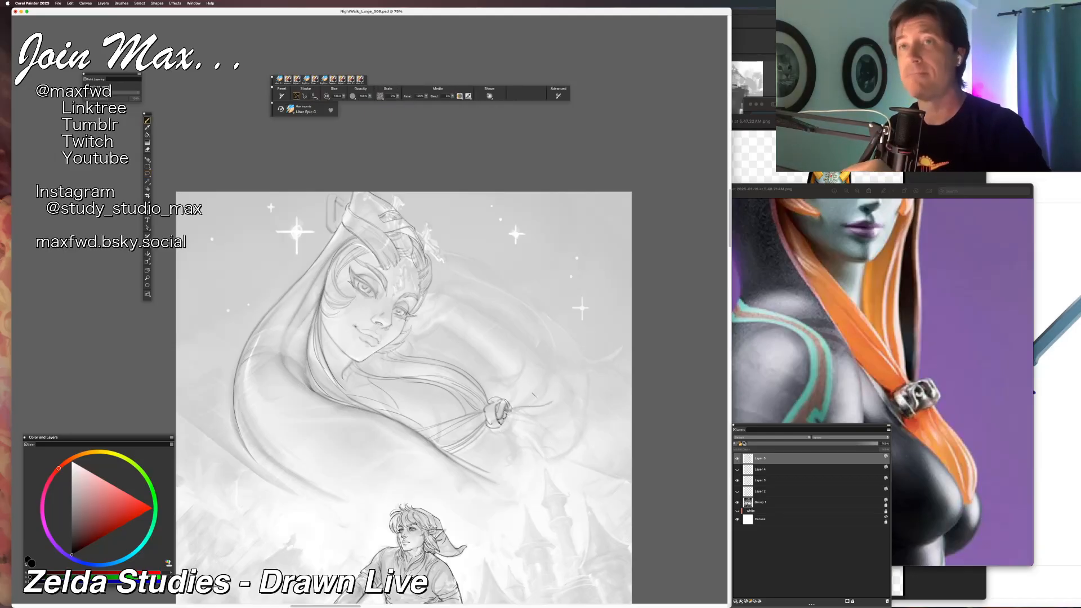
Redraw the upper and lower strands leaving the clasp as a simpler tassel, undoing misplaced strokes.
{"action": "key", "text": "super+z"}
{"action": "mouse_move", "coordinate": [513, 410]}
{"action": "left_mouse_down"}
{"action": "mouse_move", "coordinate": [549, 404]}
{"action": "mouse_move", "coordinate": [540, 421]}
{"action": "left_mouse_up"}
{"action": "key", "text": "super+z"}
{"action": "key", "text": "super+z"}
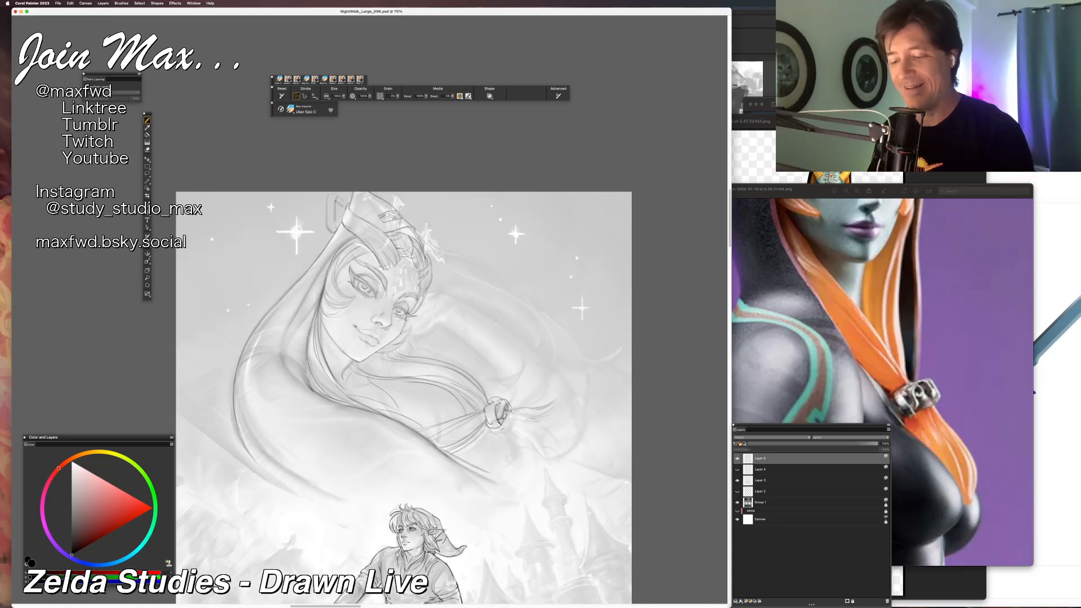
{"action": "left_click_drag", "start_coordinate": [502, 426], "coordinate": [521, 437]}
{"action": "key", "text": "super+z"}
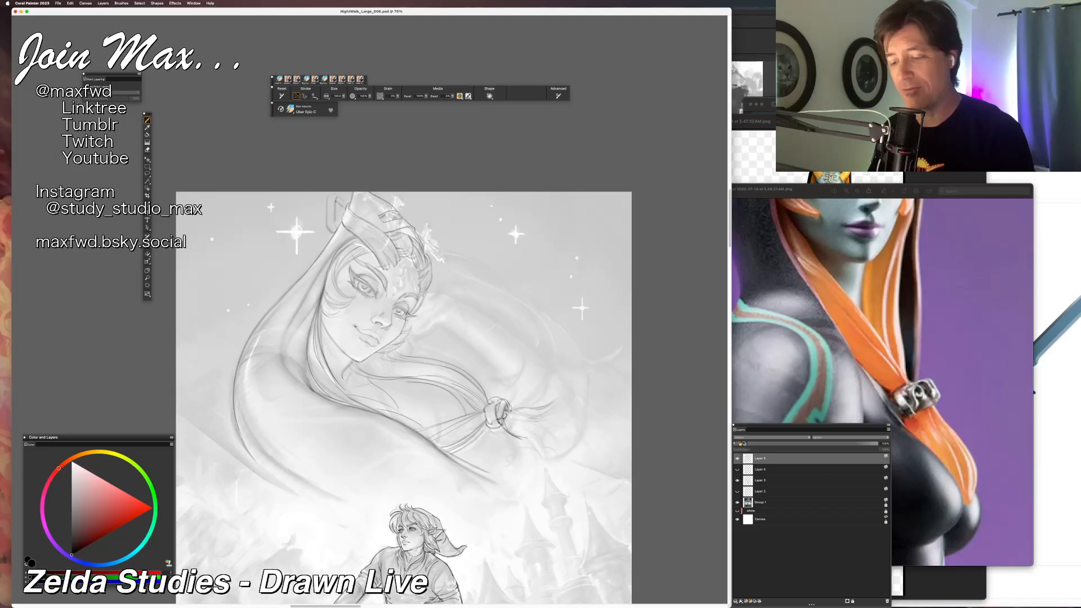
{"action": "key", "text": "super+z"}
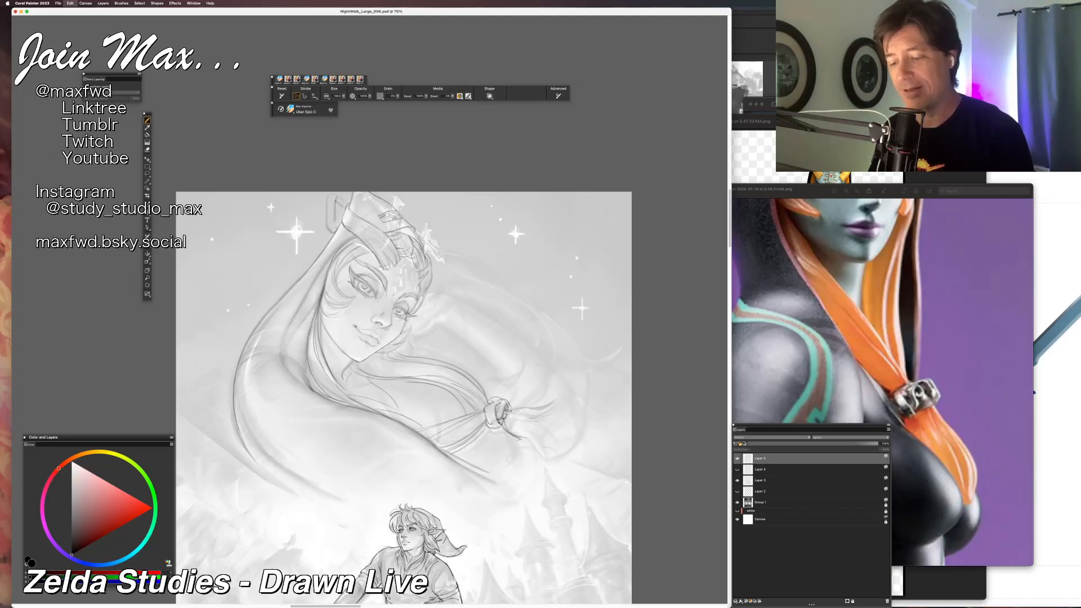
Draw the tassel's drooping lower tips and its curved outer end, undoing a misplaced stroke.
{"action": "left_click_drag", "start_coordinate": [524, 444], "coordinate": [527, 448]}
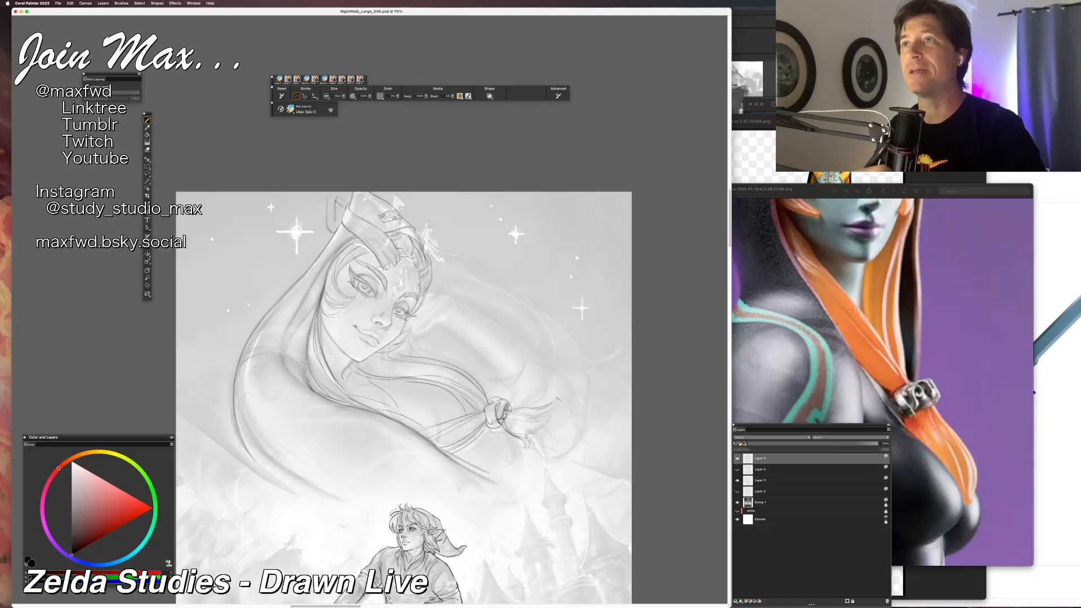
{"action": "left_click_drag", "start_coordinate": [566, 400], "coordinate": [545, 431]}
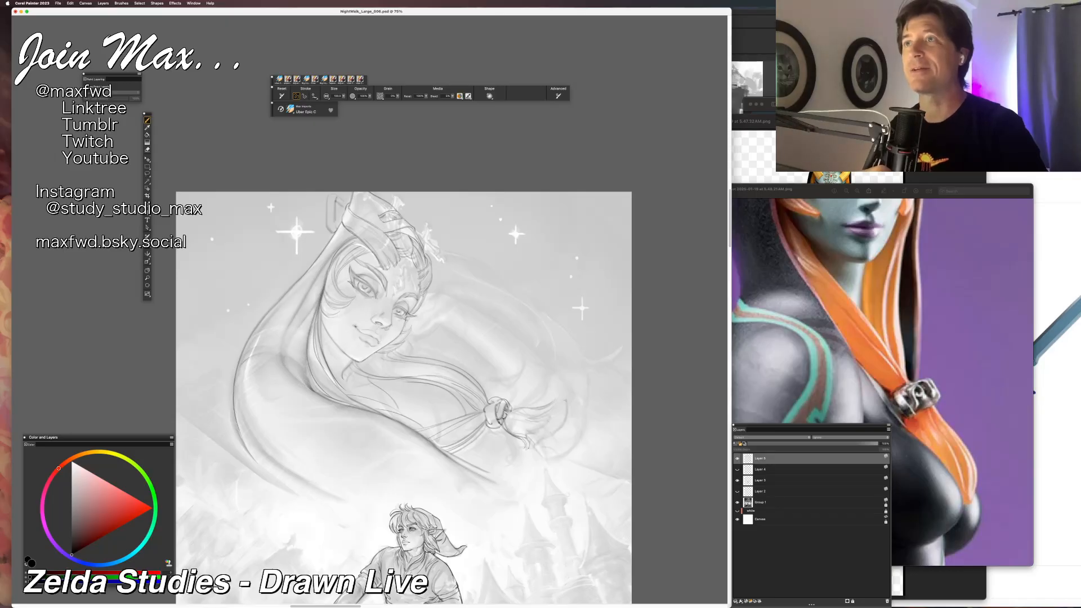
{"action": "key", "text": "super+z"}
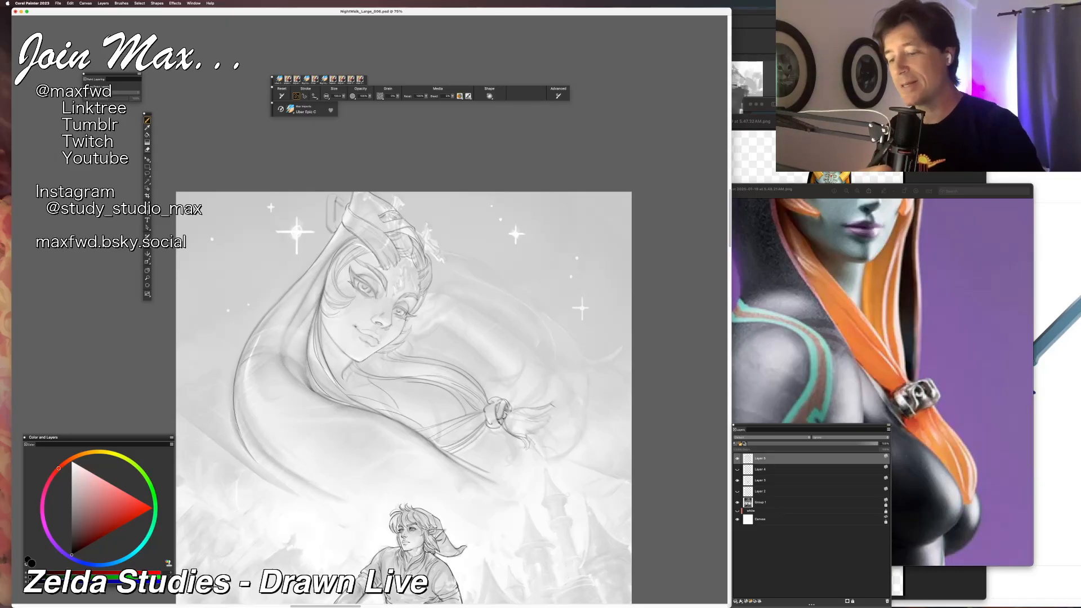
{"action": "left_click_drag", "start_coordinate": [557, 417], "coordinate": [545, 439]}
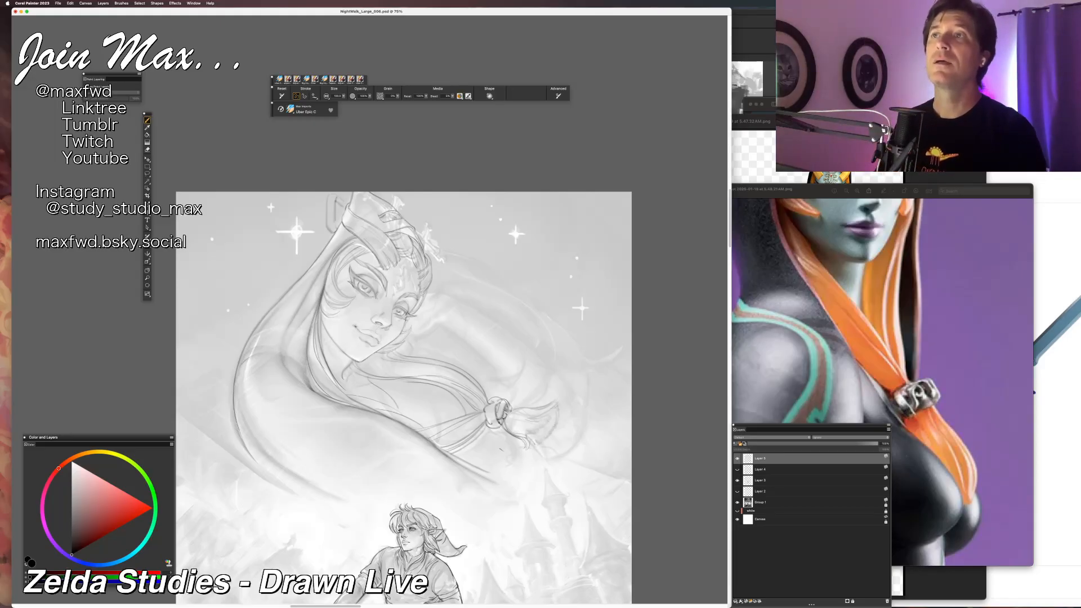
Check the tassel against the whole composition and erase stray lines around its lower tips.
{"action": "key", "text": "super+minus"}
{"action": "key", "text": "super+minus"}
{"action": "key", "text": "super+minus"}
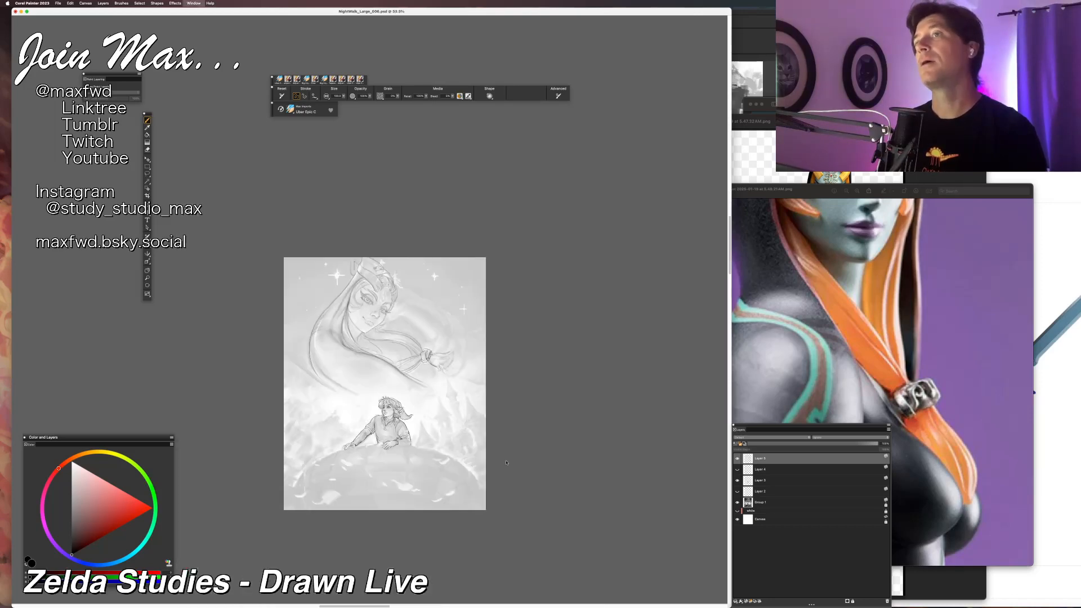
{"action": "key", "text": "super+equal"}
{"action": "key", "text": "super+equal"}
{"action": "key", "text": "super+equal"}
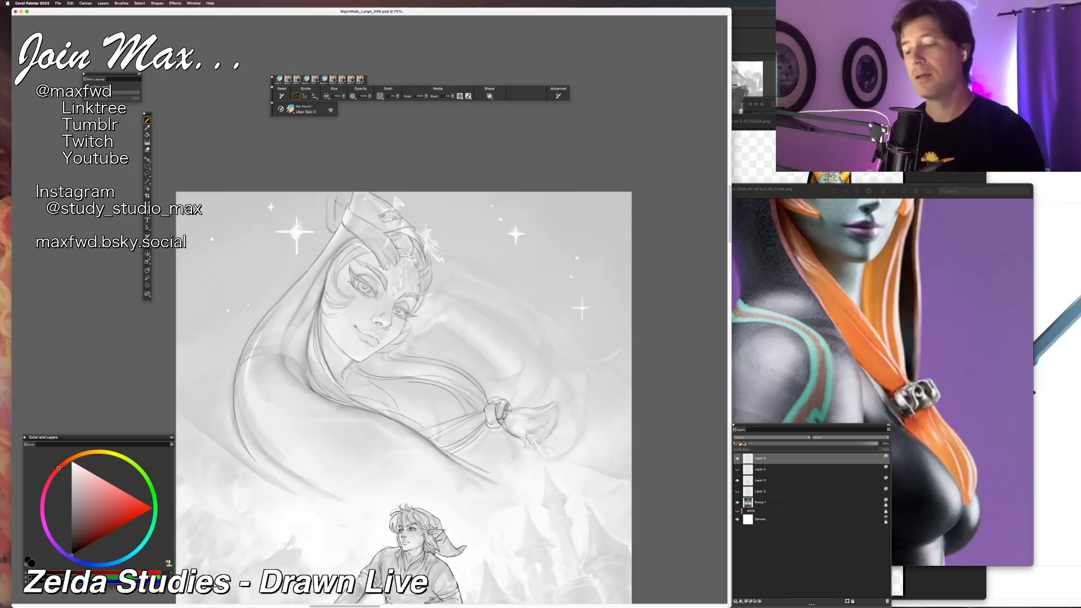
{"action": "key", "text": "n"}
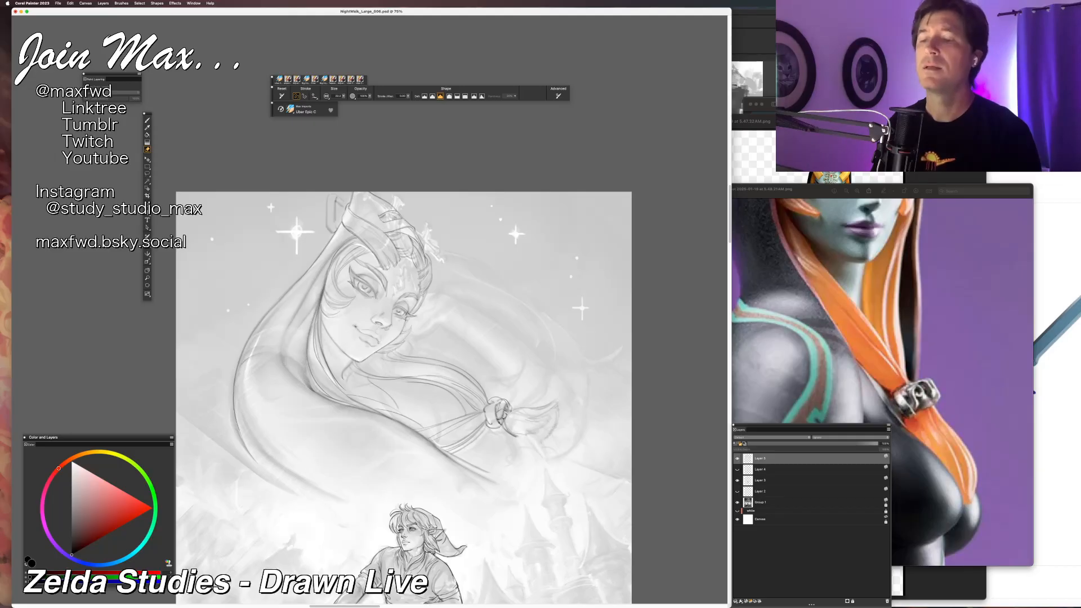
{"action": "key", "text": "b"}
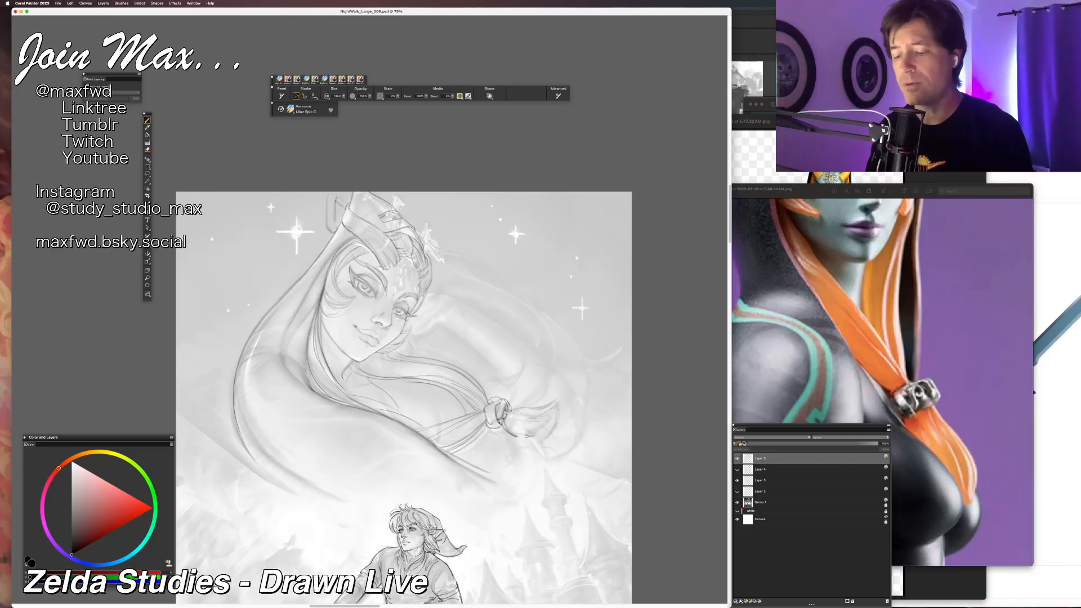
Redraw the stroke along the tassel's lower edge and bring the full-body Midna reference forward beside the canvas.
{"action": "key", "text": "super+z"}
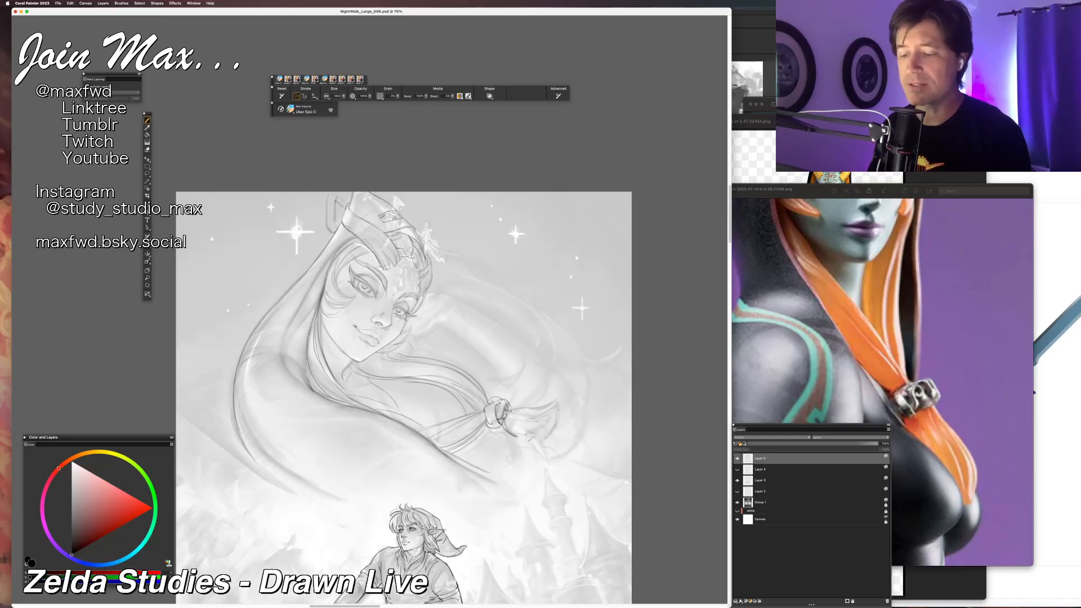
{"action": "left_click_drag", "start_coordinate": [515, 437], "coordinate": [539, 442]}
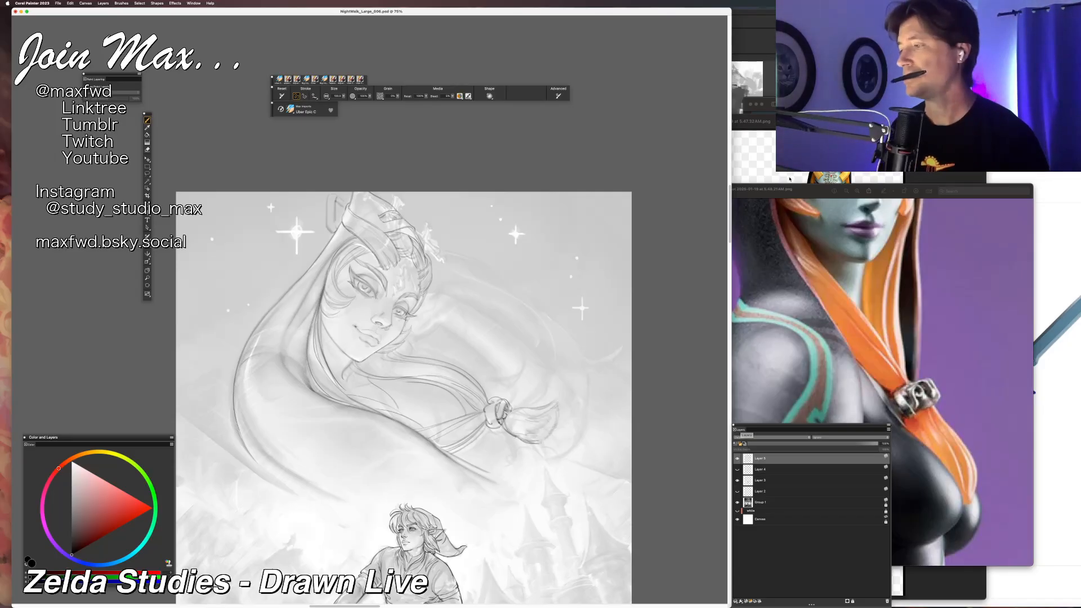
{"action": "left_click", "coordinate": [939, 582]}
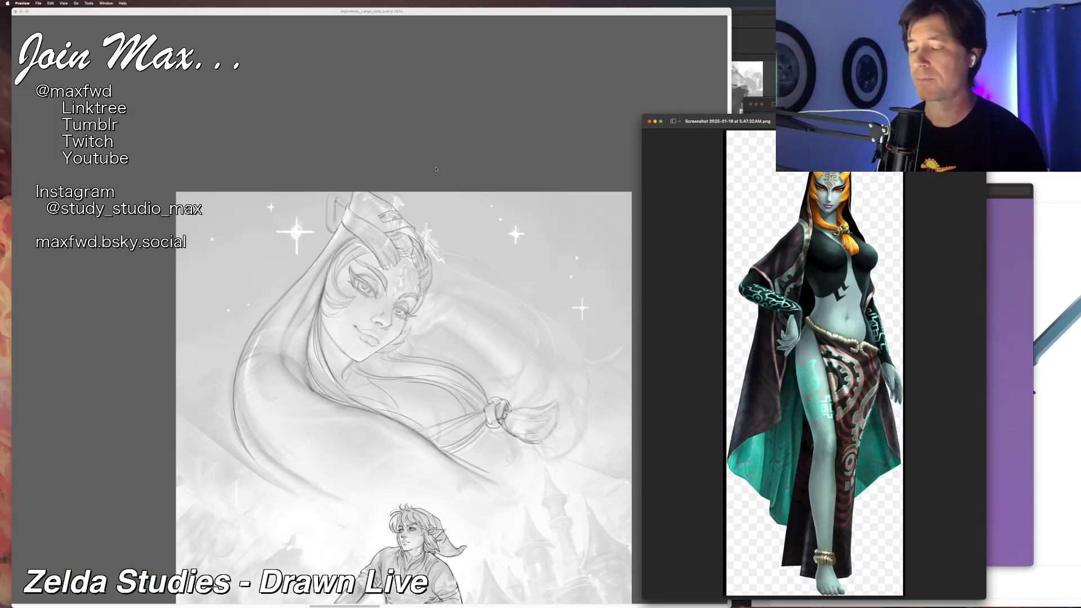
{"action": "left_click", "coordinate": [436, 194]}
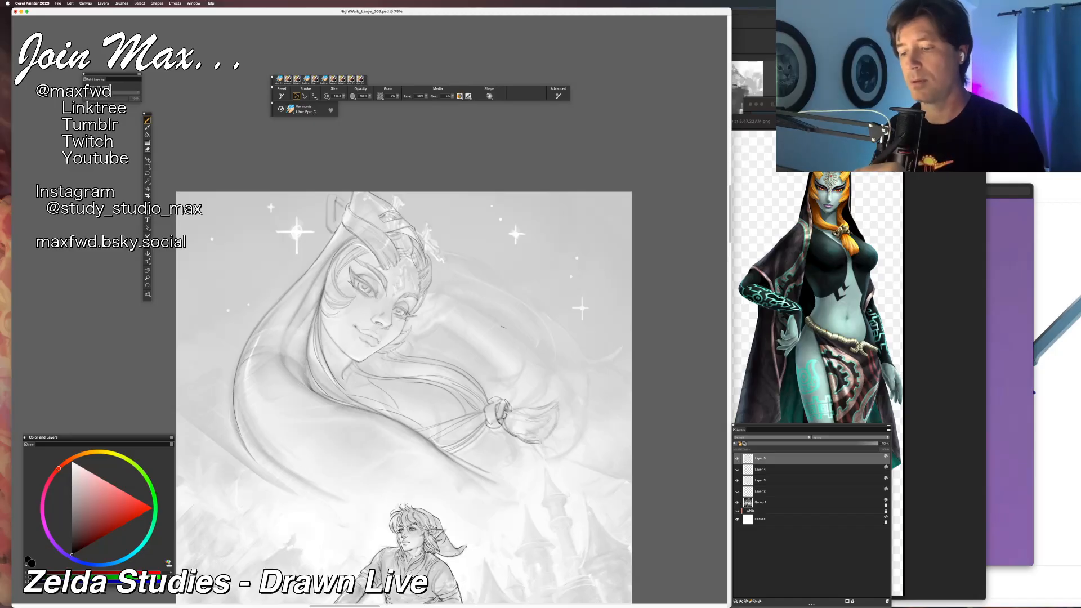
Draw the curved sleeve cuff rising above the clasp, with its pointed upper end and inner edge.
{"action": "left_click_drag", "start_coordinate": [505, 327], "coordinate": [512, 375]}
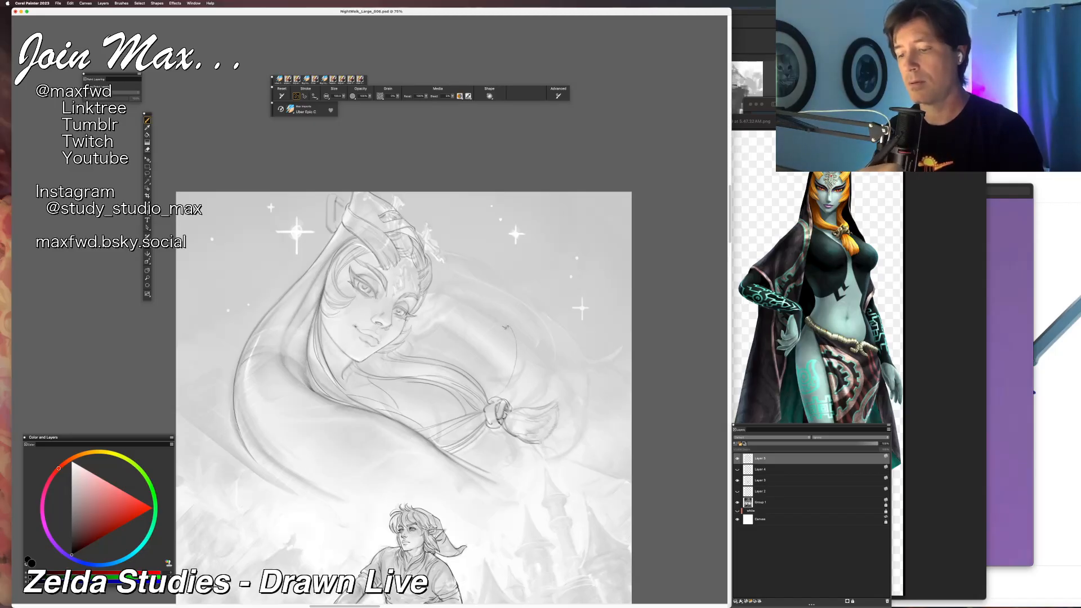
{"action": "mouse_move", "coordinate": [510, 325]}
{"action": "left_mouse_down"}
{"action": "mouse_move", "coordinate": [530, 340]}
{"action": "mouse_move", "coordinate": [508, 366]}
{"action": "mouse_move", "coordinate": [516, 397]}
{"action": "left_mouse_up"}
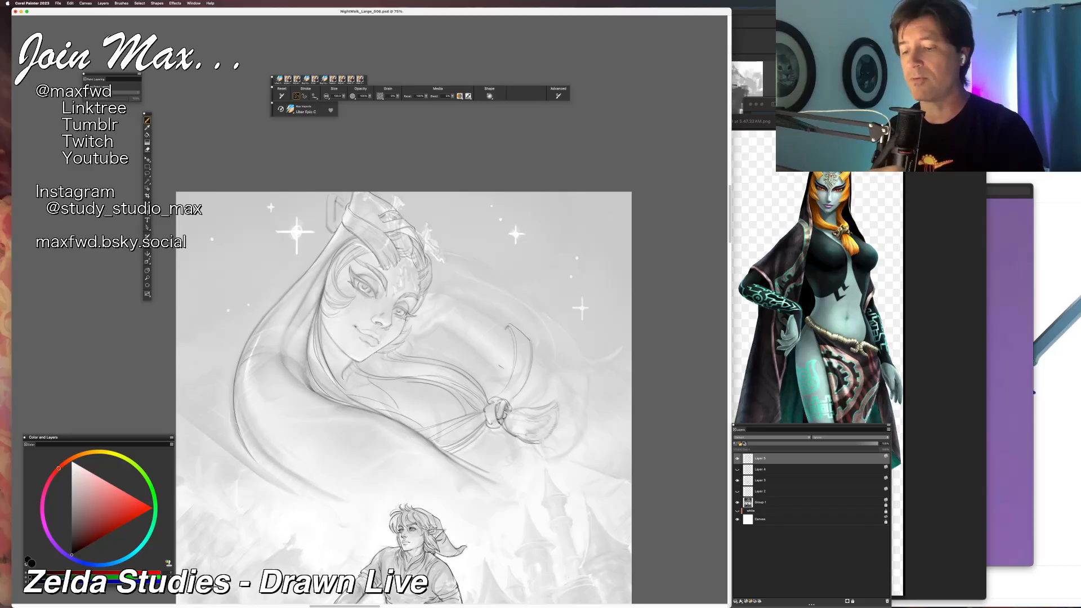
{"action": "left_click_drag", "start_coordinate": [512, 359], "coordinate": [500, 393]}
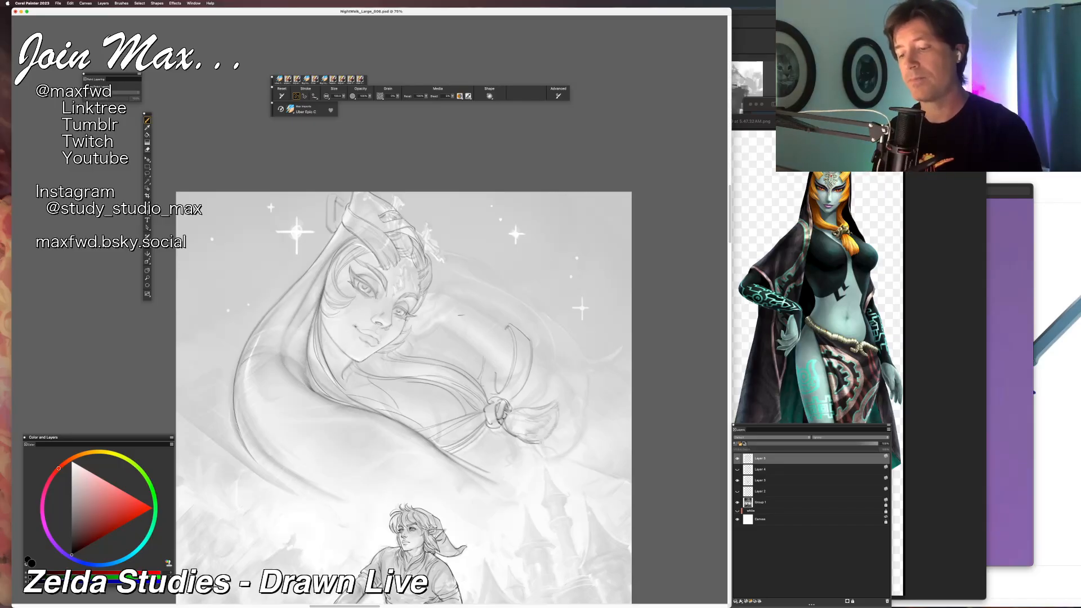
{"action": "key", "text": "super+plus"}
{"action": "key", "text": "super+plus"}
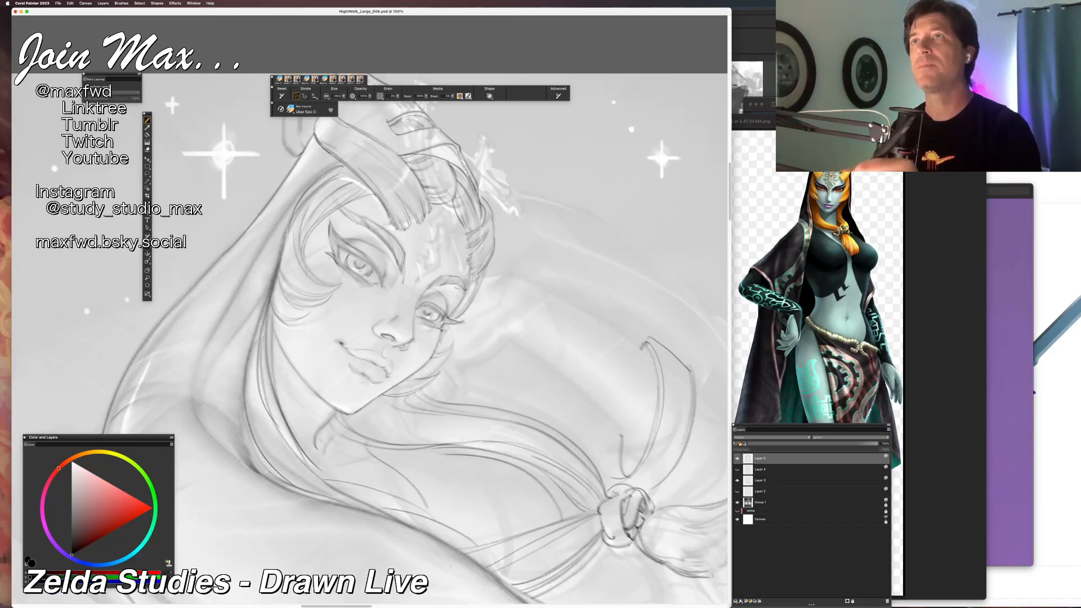
{"action": "key", "text": "super+minus"}
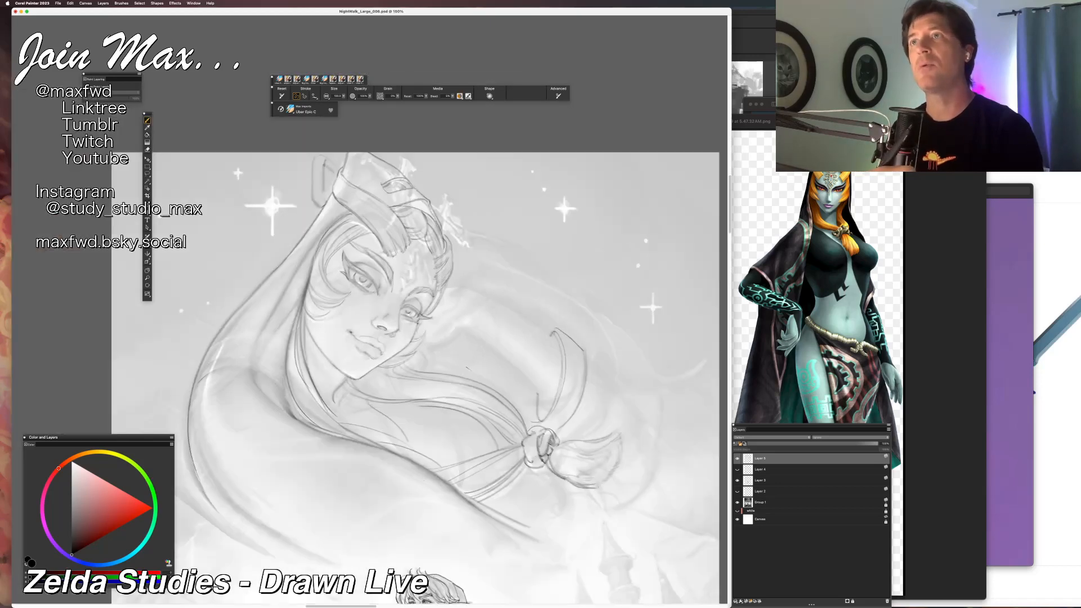
{"action": "mouse_move", "coordinate": [536, 397]}
{"action": "left_mouse_down"}
{"action": "mouse_move", "coordinate": [541, 417]}
{"action": "mouse_move", "coordinate": [525, 421]}
{"action": "left_mouse_up"}
{"action": "key", "text": "super+z"}
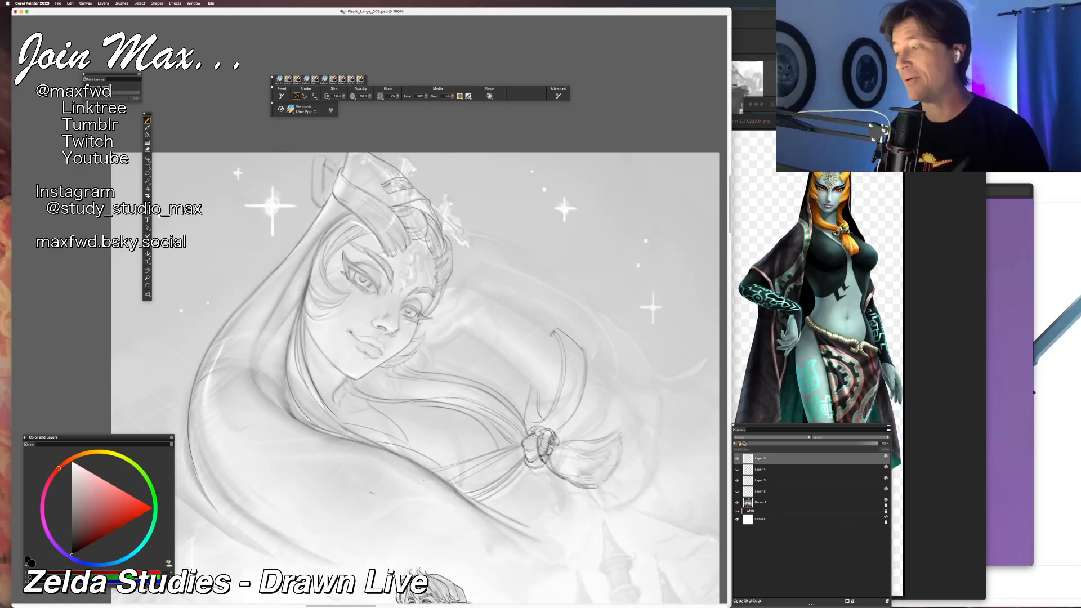
Draw the sleeve's outer contour from the cuff, curving around the elbow and back beneath the tassel.
{"action": "left_click_drag", "start_coordinate": [371, 503], "coordinate": [394, 549]}
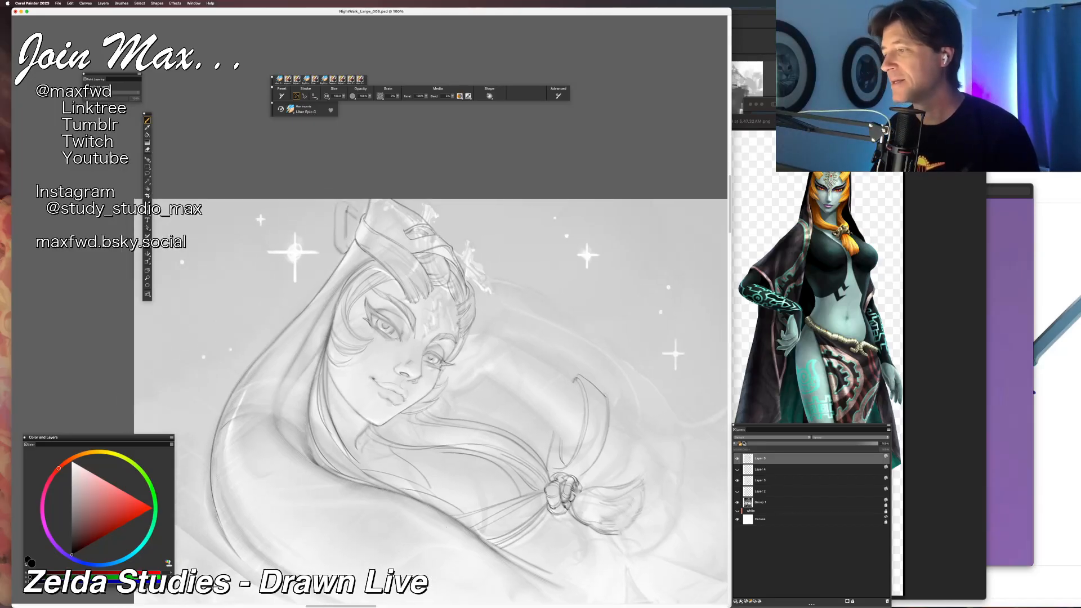
{"action": "left_click_drag", "start_coordinate": [380, 501], "coordinate": [391, 474]}
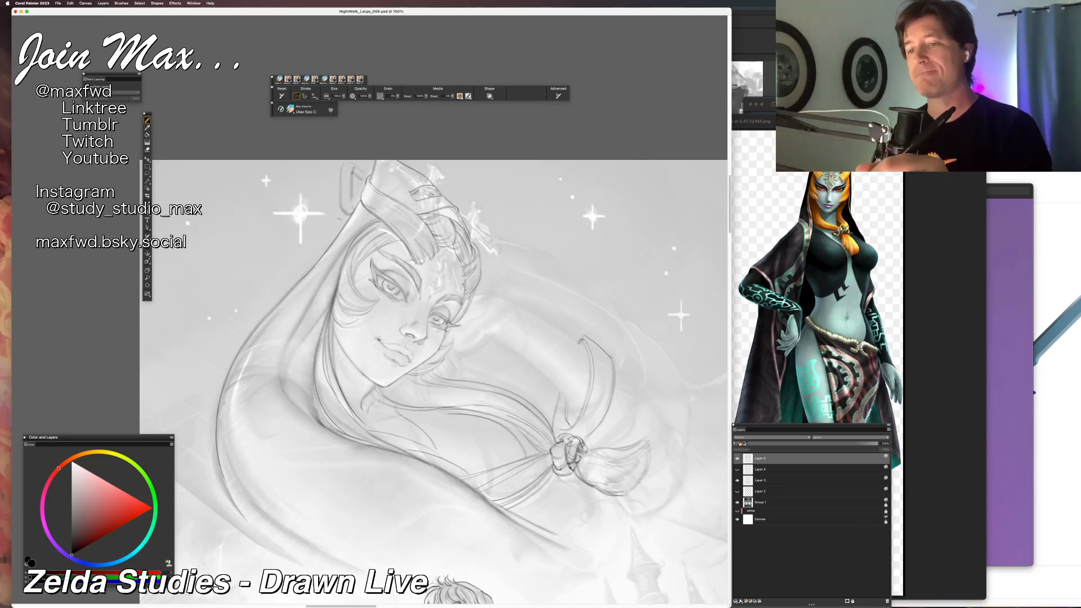
{"action": "left_click_drag", "start_coordinate": [388, 346], "coordinate": [387, 255]}
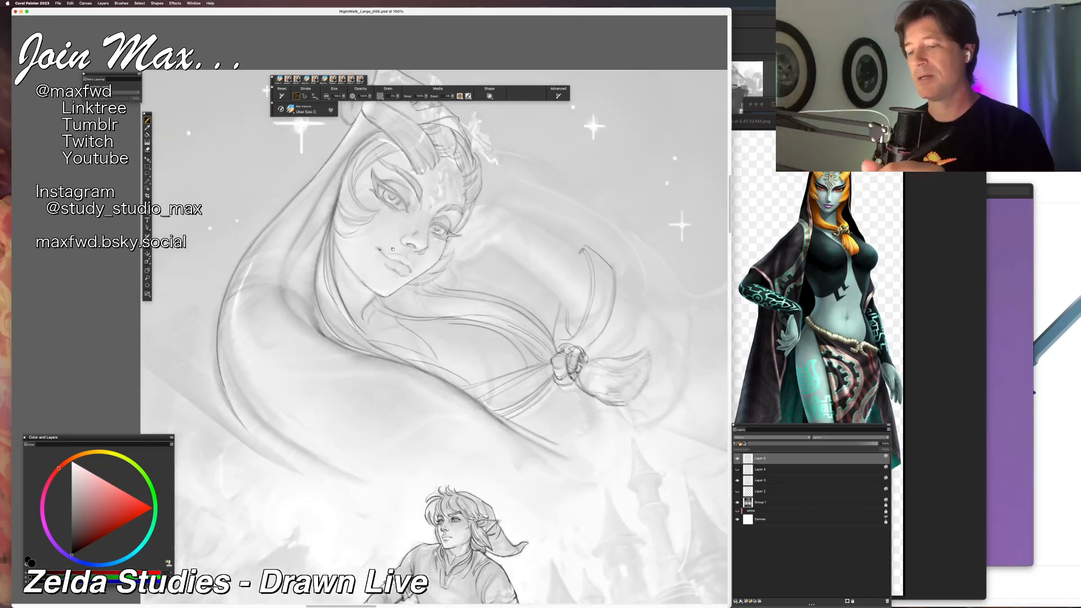
{"action": "key", "text": "super+minus"}
{"action": "left_click_drag", "start_coordinate": [468, 245], "coordinate": [460, 299]}
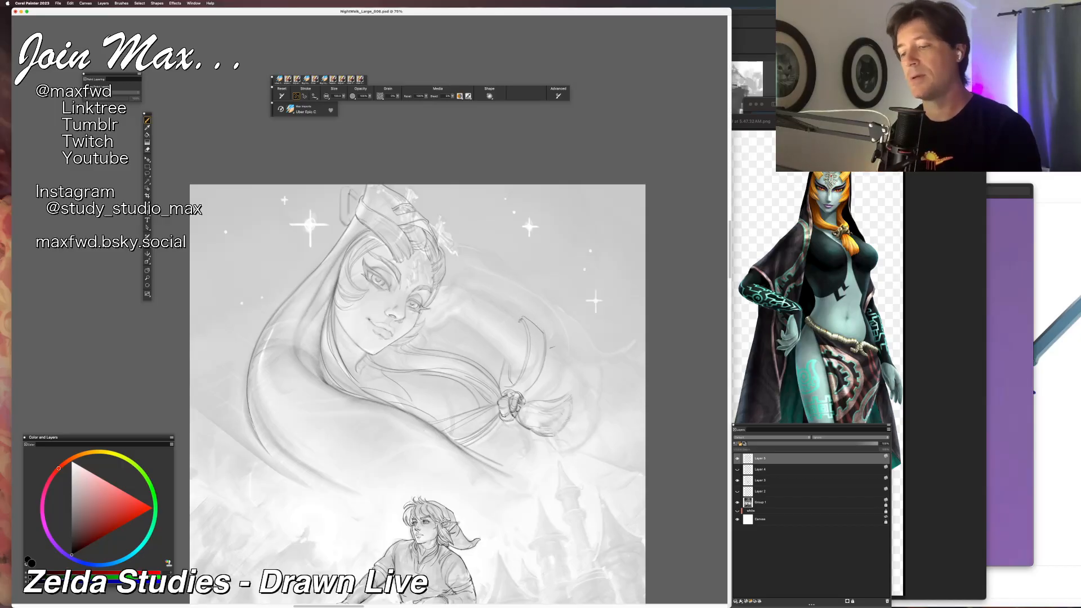
{"action": "mouse_move", "coordinate": [542, 331]}
{"action": "left_mouse_down"}
{"action": "mouse_move", "coordinate": [572, 358]}
{"action": "mouse_move", "coordinate": [602, 418]}
{"action": "left_mouse_up"}
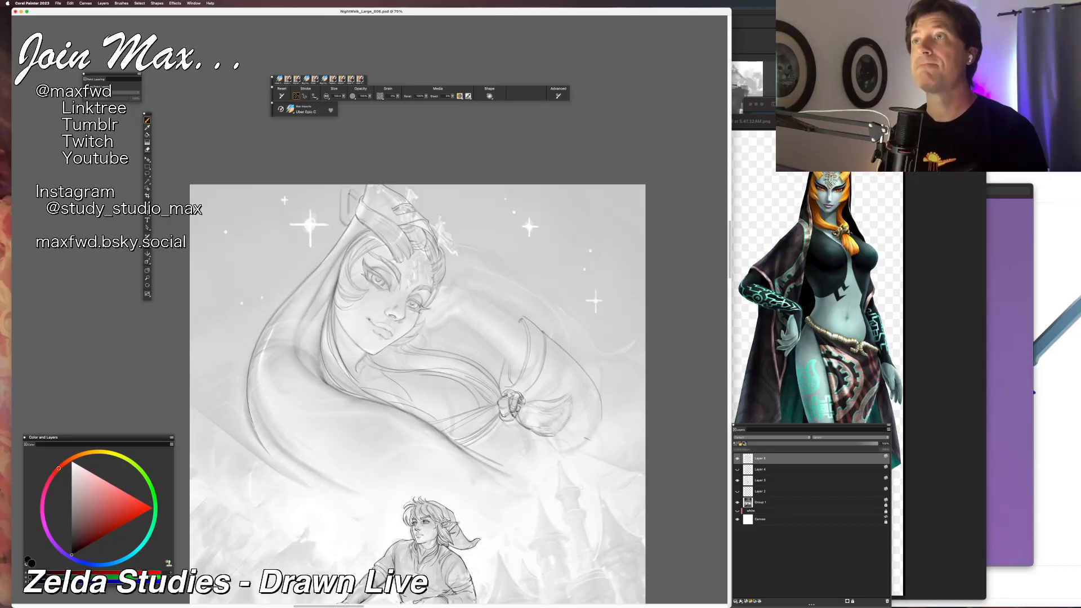
{"action": "left_click_drag", "start_coordinate": [597, 424], "coordinate": [559, 442]}
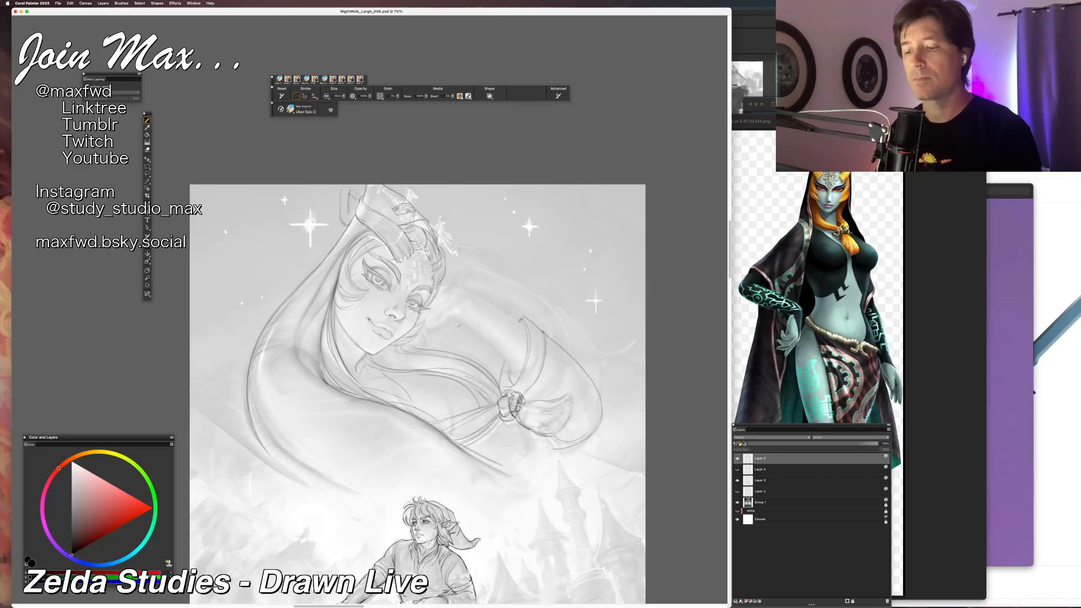
Draw the forearm's lower and upper edges from the wrist to the cuff, undoing misplaced strokes on the upper edge.
{"action": "left_click_drag", "start_coordinate": [454, 319], "coordinate": [514, 369]}
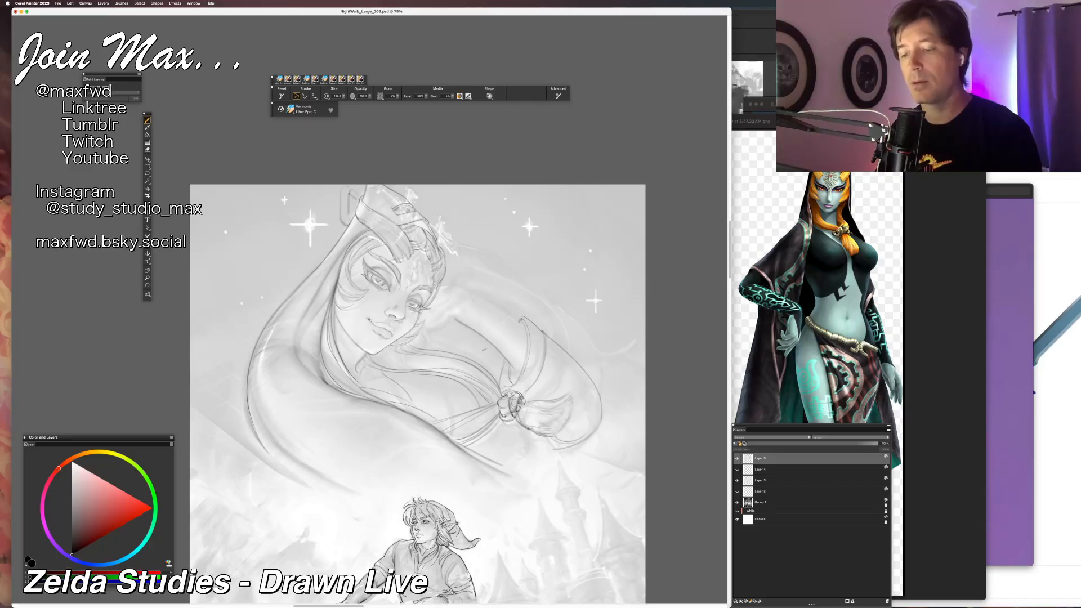
{"action": "left_click_drag", "start_coordinate": [520, 323], "coordinate": [477, 297]}
{"action": "key", "text": "super+z"}
{"action": "left_click_drag", "start_coordinate": [521, 325], "coordinate": [467, 292]}
{"action": "key", "text": "super+z"}
{"action": "left_click_drag", "start_coordinate": [522, 325], "coordinate": [468, 289]}
{"action": "key", "text": "super+z"}
{"action": "left_click_drag", "start_coordinate": [523, 328], "coordinate": [444, 285]}
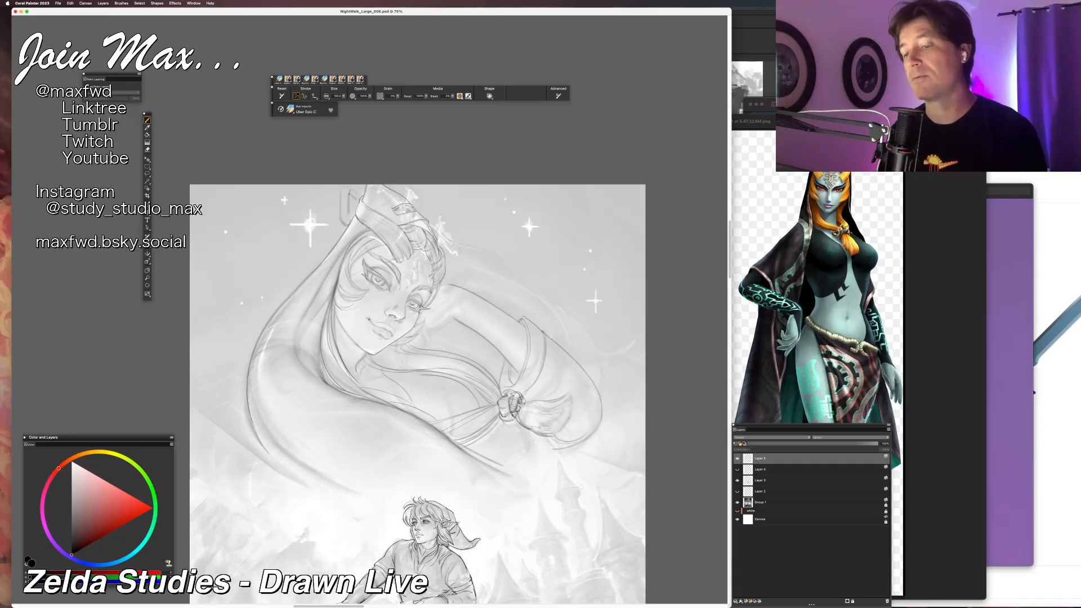
{"action": "key", "text": "super+z"}
{"action": "left_click_drag", "start_coordinate": [454, 288], "coordinate": [520, 323]}
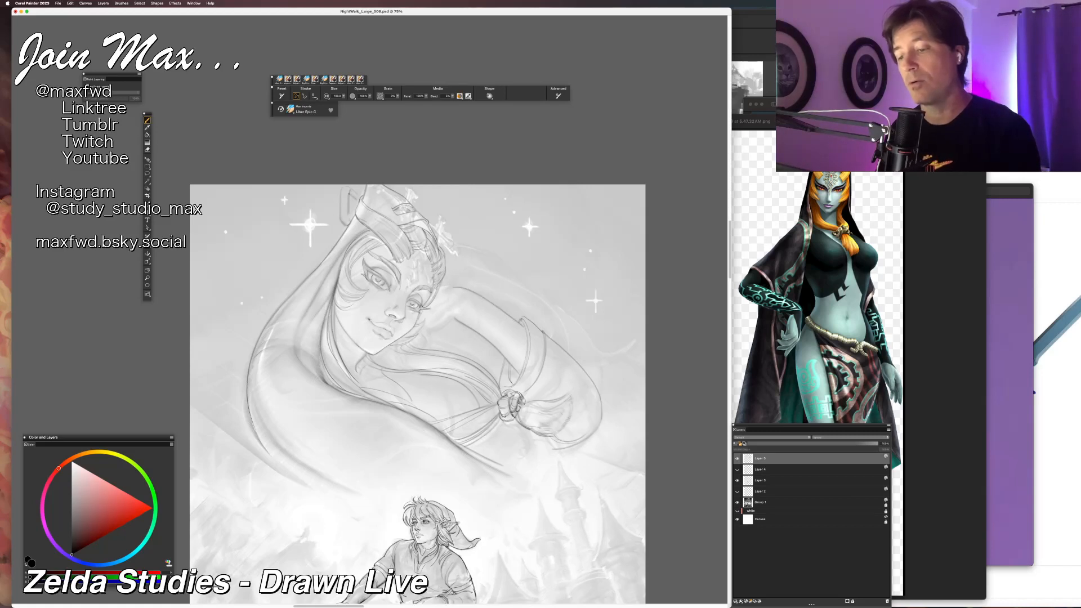
{"action": "key", "text": "super+z"}
{"action": "left_click_drag", "start_coordinate": [457, 288], "coordinate": [526, 327]}
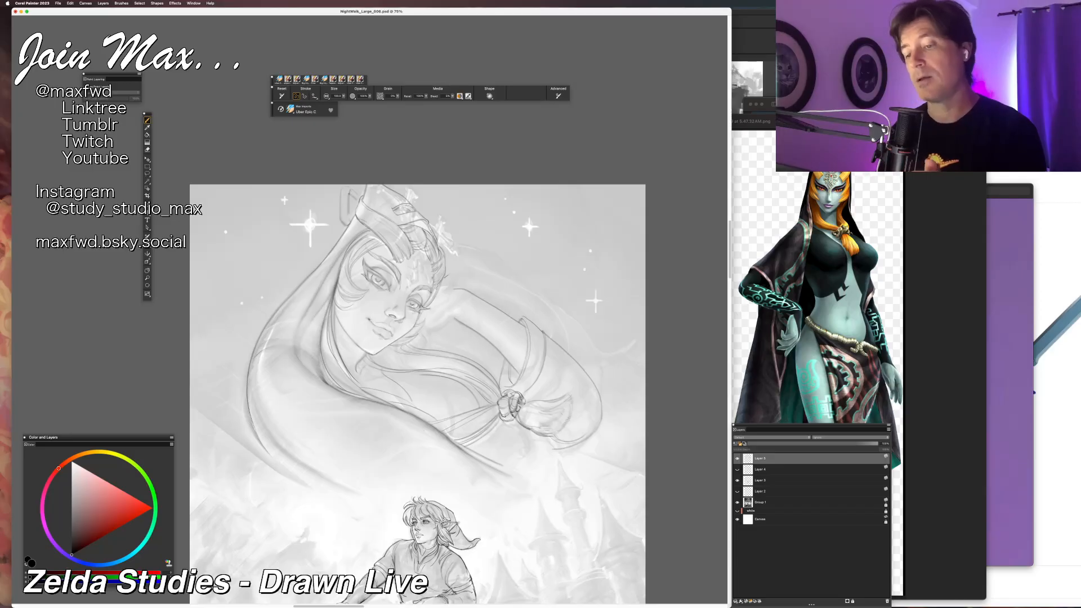
Sketch the wrist and bent hand resting against Midna's cheek.
{"action": "key", "text": "super+minus"}
{"action": "key", "text": "super+equal"}
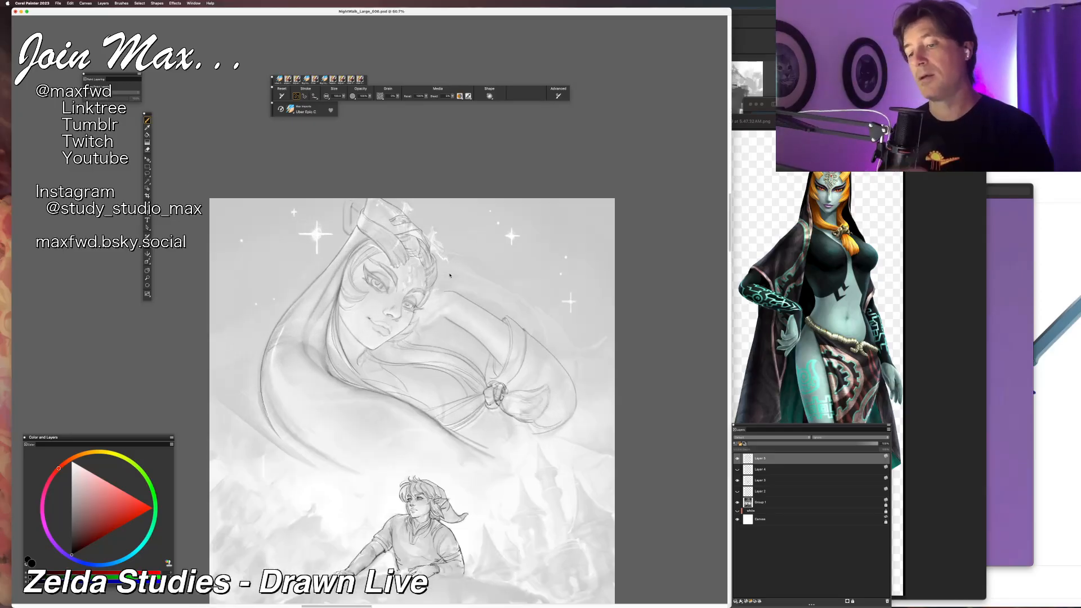
{"action": "left_click_drag", "start_coordinate": [444, 317], "coordinate": [422, 331]}
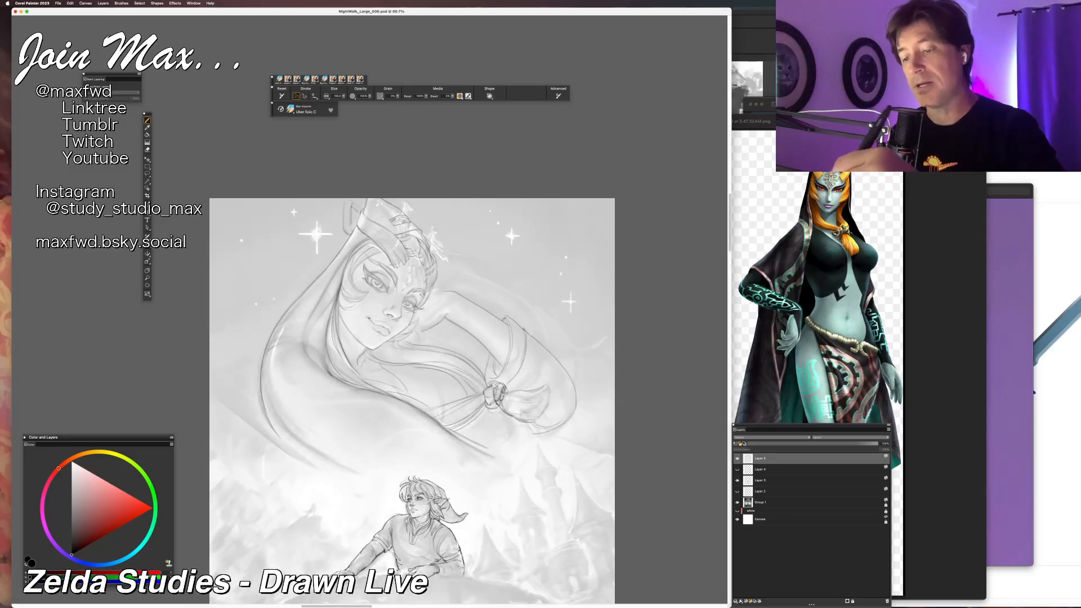
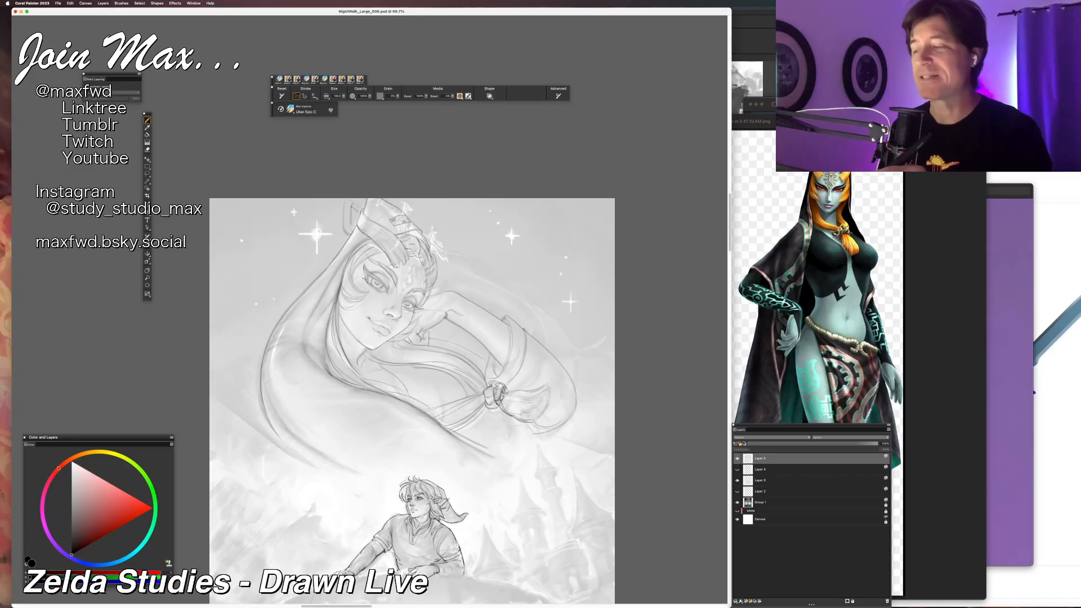
Bring the purple-background Midna reference forward and show its head and headdress beside the canvas.
{"action": "left_click", "coordinate": [1007, 243]}
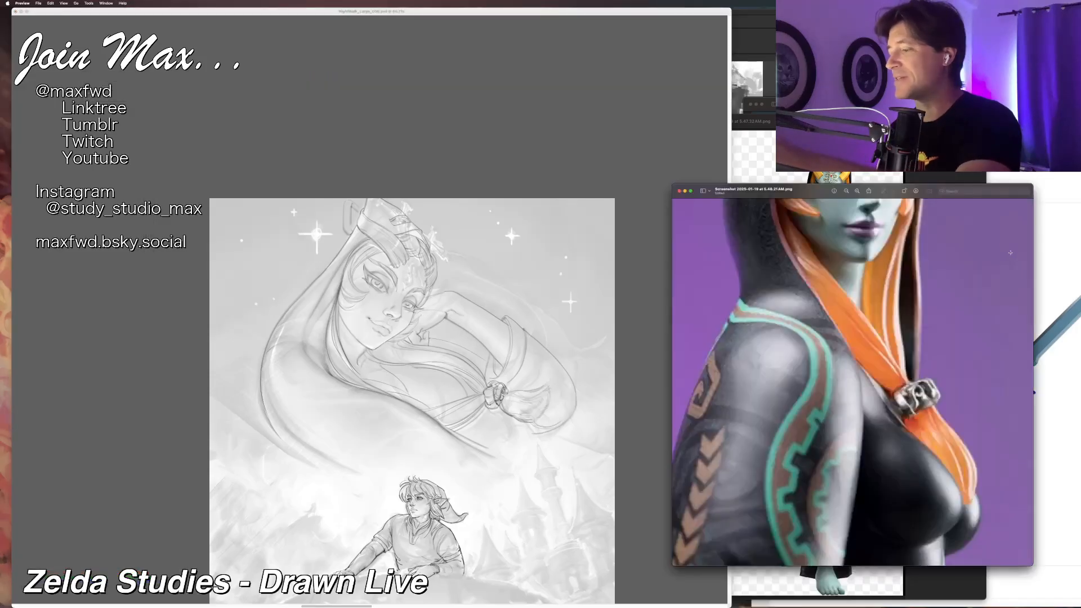
{"action": "scroll", "coordinate": [792, 233], "scroll_direction": "up", "scroll_amount": 5}
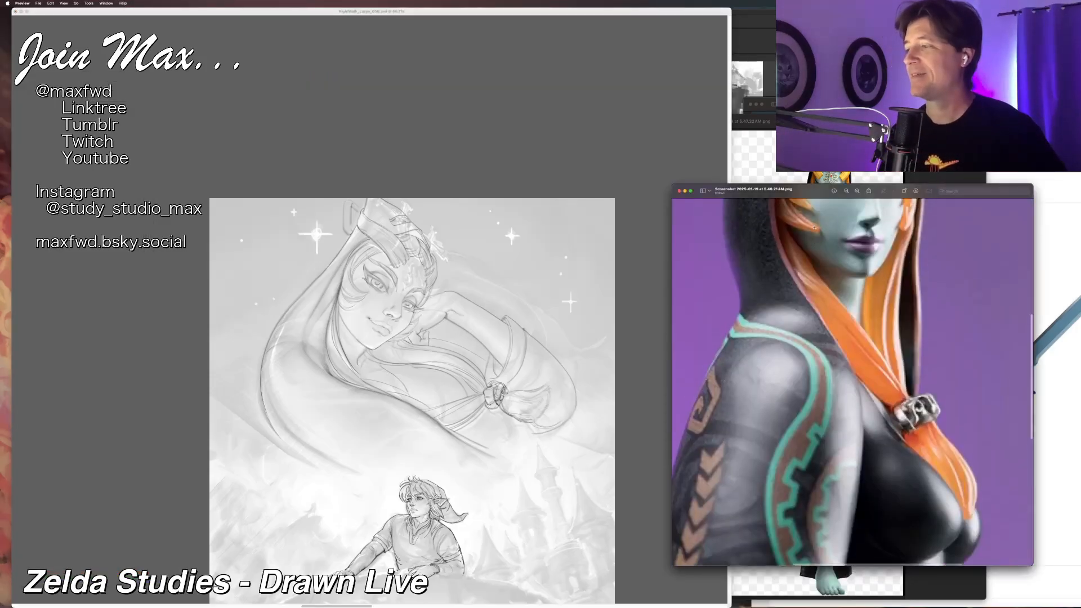
{"action": "scroll", "coordinate": [815, 227], "scroll_direction": "up", "scroll_amount": 2}
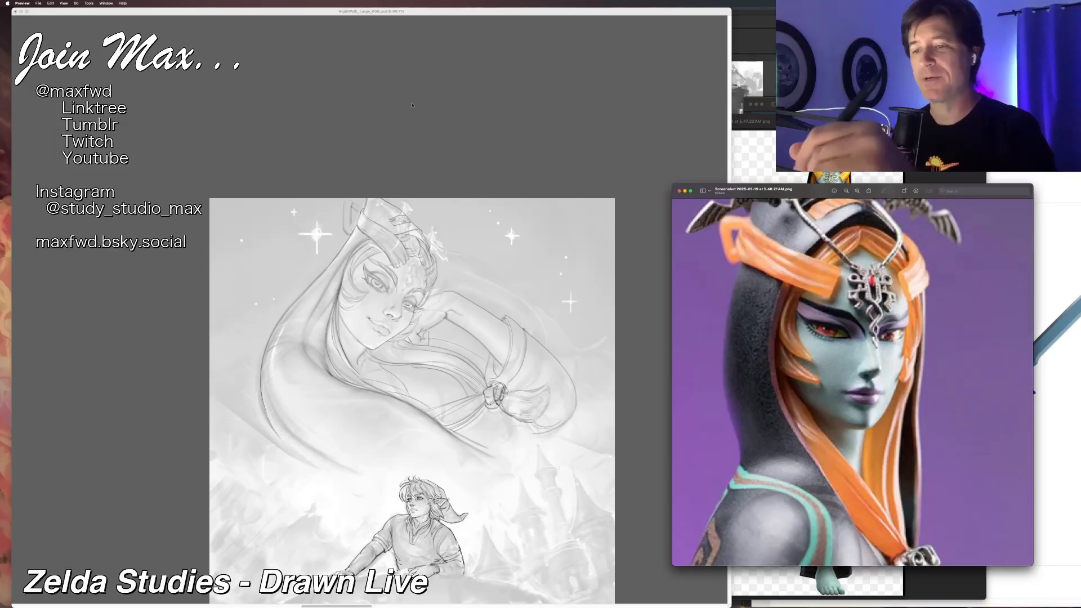
{"action": "left_click", "coordinate": [389, 12]}
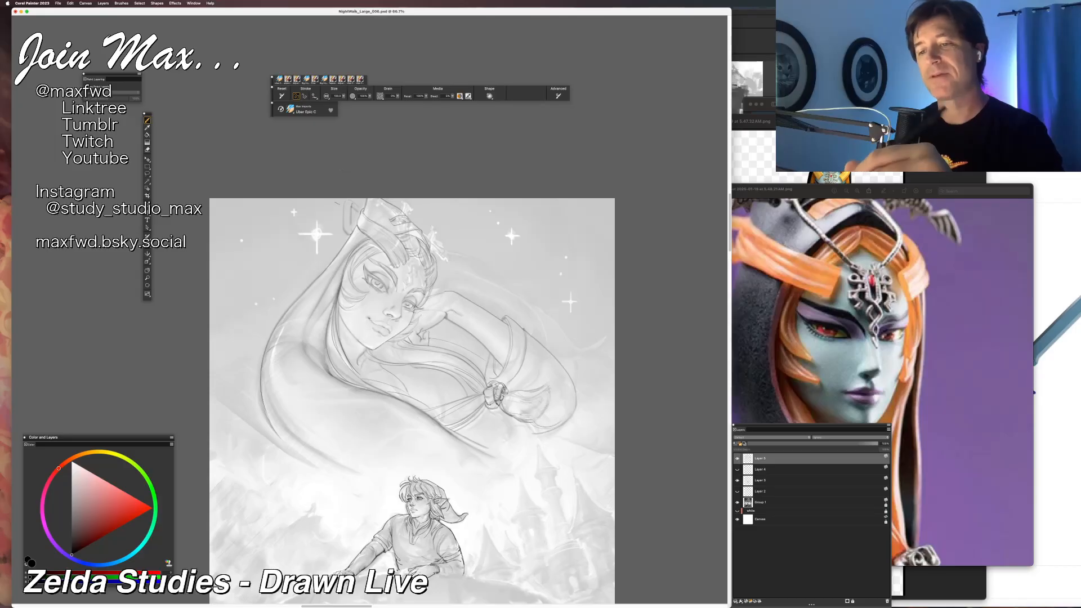
Lasso the old loop beside the headpiece, delete it and clear the selection.
{"action": "key", "text": "l"}
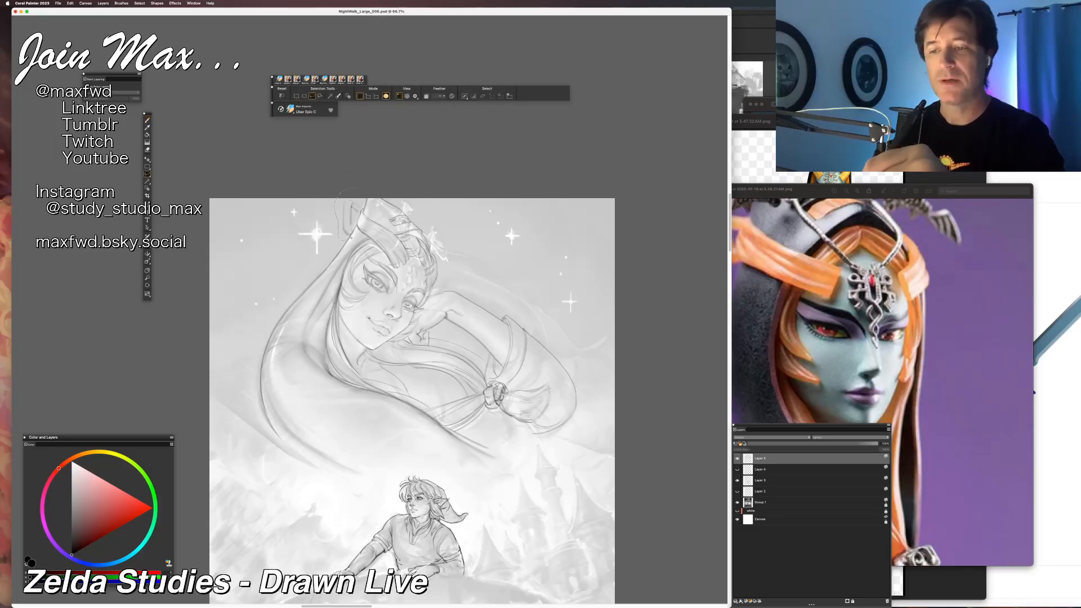
{"action": "left_click_drag", "start_coordinate": [360, 214], "coordinate": [359, 188]}
{"action": "key", "text": "BackSpace"}
{"action": "key", "text": "b"}
{"action": "key", "text": "super+d"}
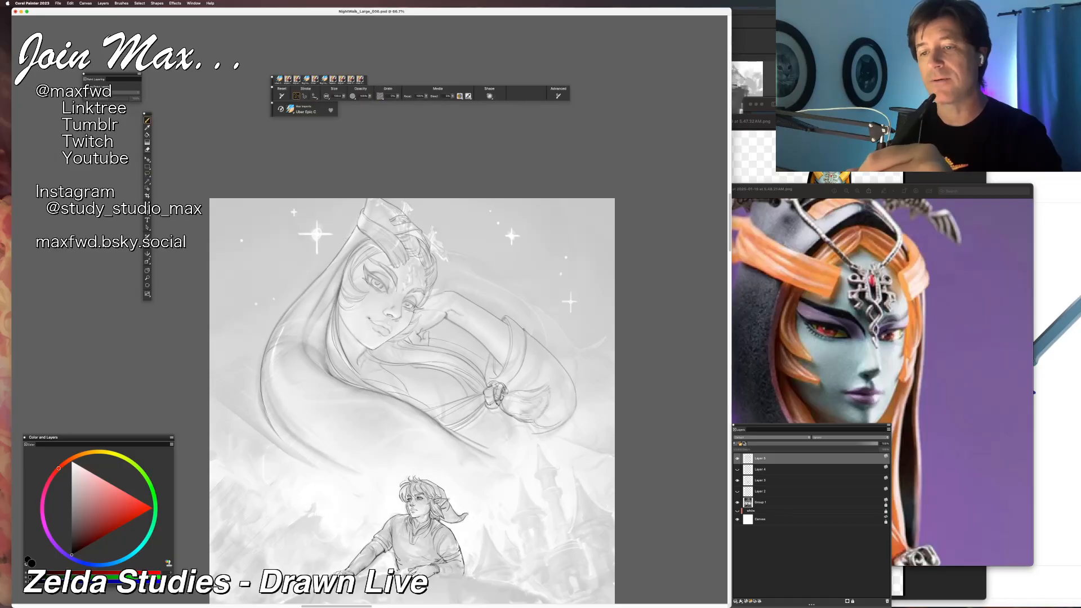
Redraw a smaller loop behind the headpiece, undoing oversized strokes, and check it against the whole composition.
{"action": "left_click_drag", "start_coordinate": [347, 204], "coordinate": [341, 231]}
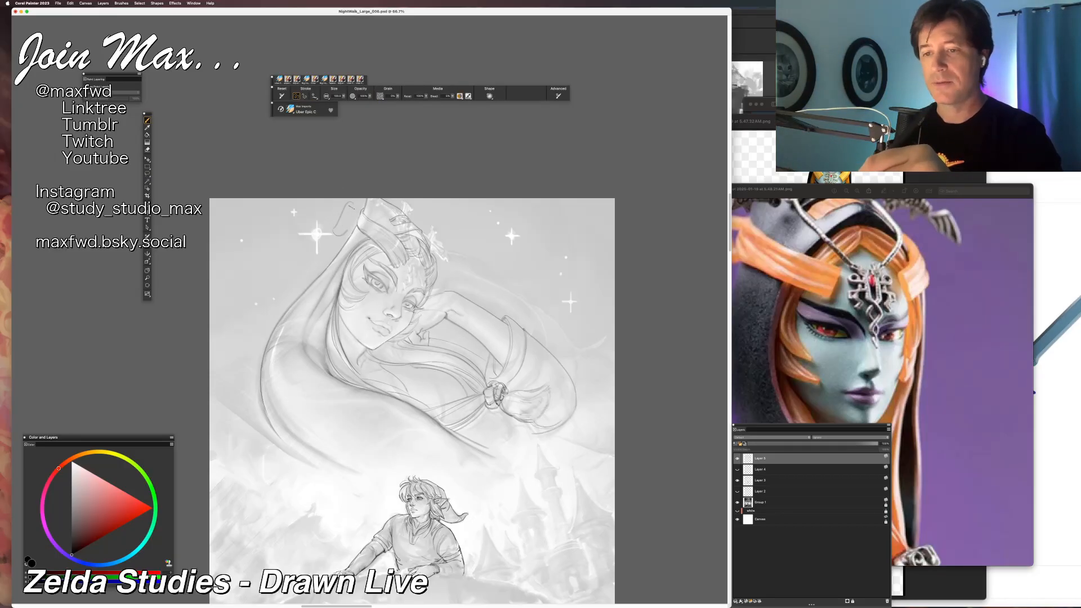
{"action": "left_click_drag", "start_coordinate": [359, 202], "coordinate": [353, 216]}
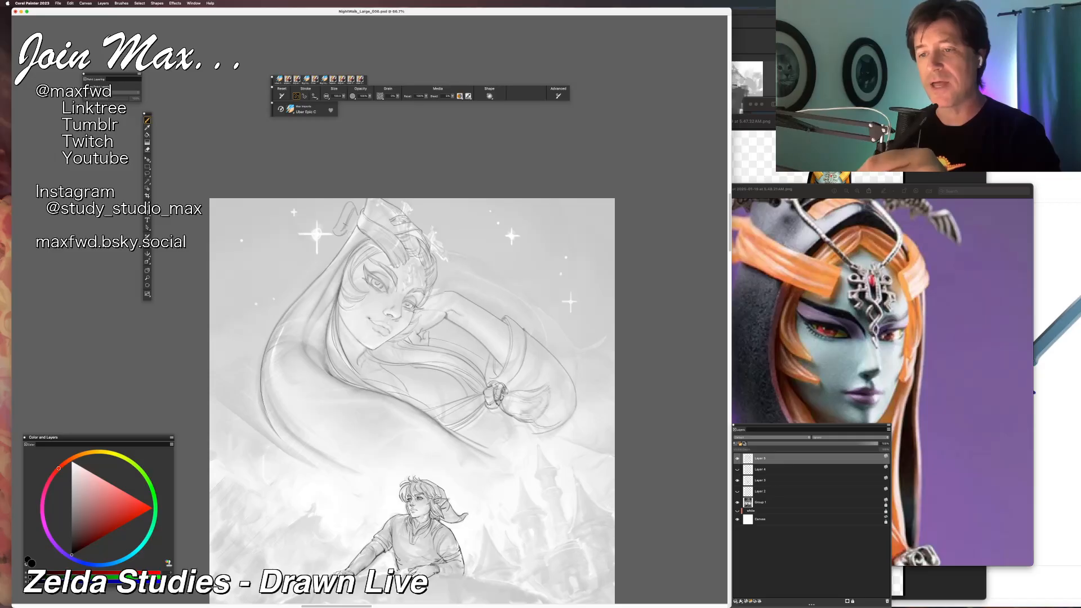
{"action": "key", "text": "super+z"}
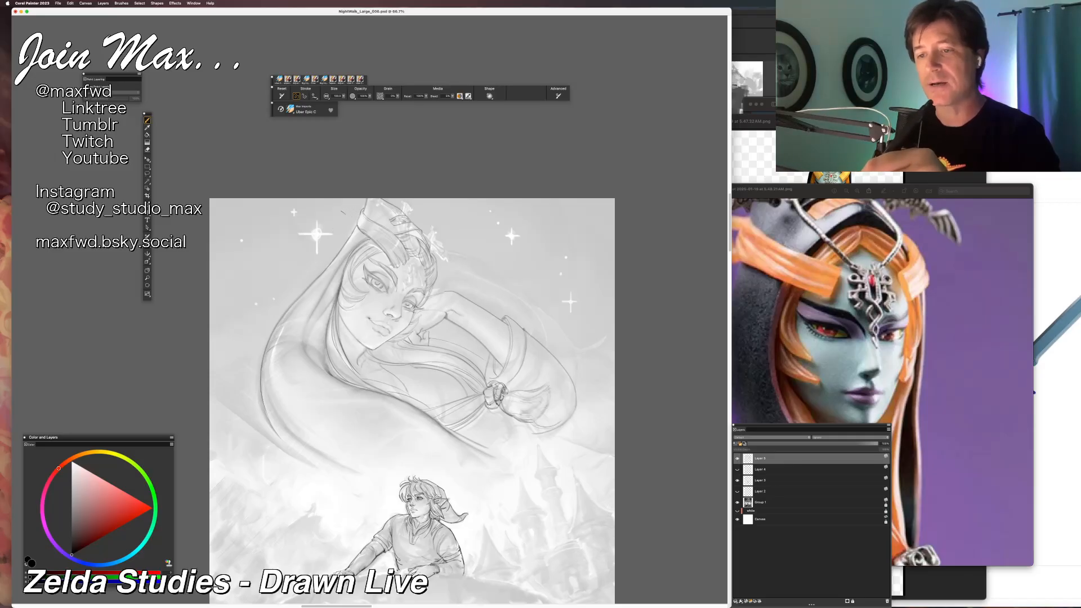
{"action": "key", "text": "super+z"}
{"action": "left_click_drag", "start_coordinate": [350, 215], "coordinate": [349, 233]}
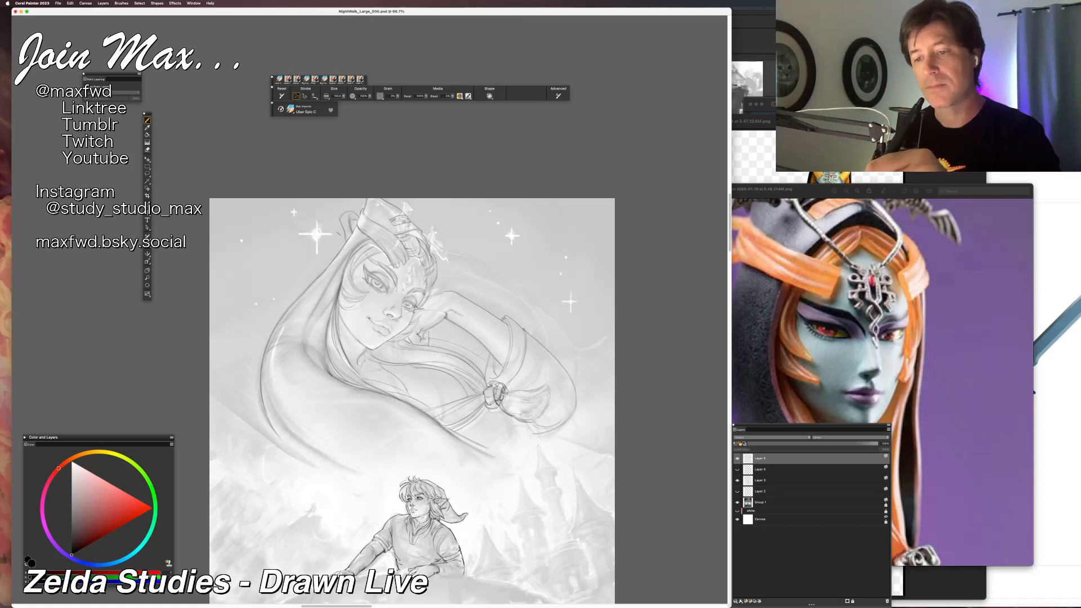
{"action": "key", "text": "super+minus"}
{"action": "key", "text": "super+minus"}
{"action": "key", "text": "super+minus"}
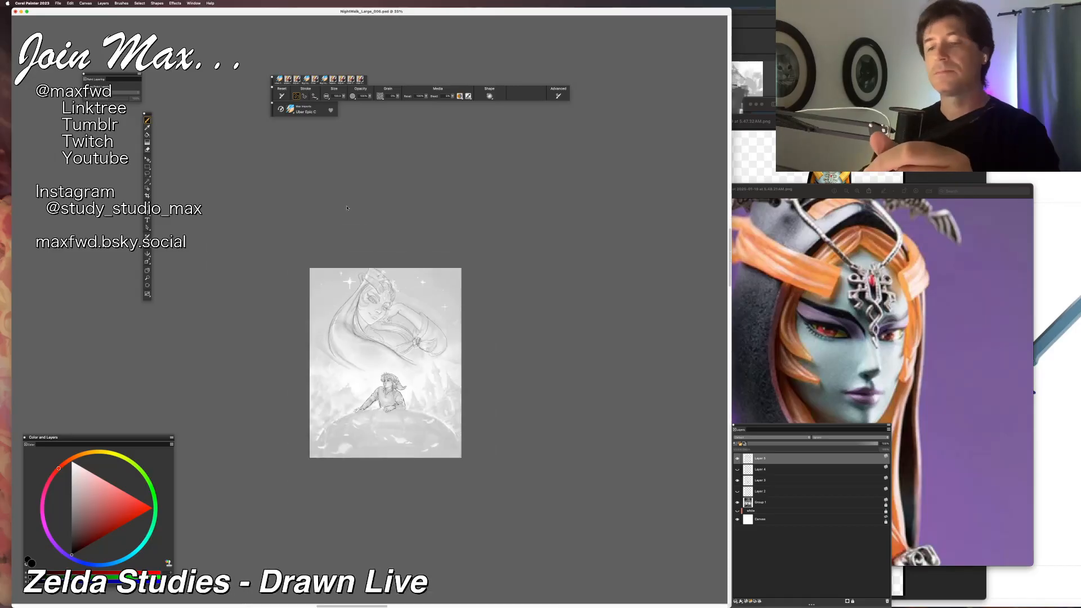
{"action": "key", "text": "super+equal"}
{"action": "key", "text": "super+equal"}
{"action": "key", "text": "super+equal"}
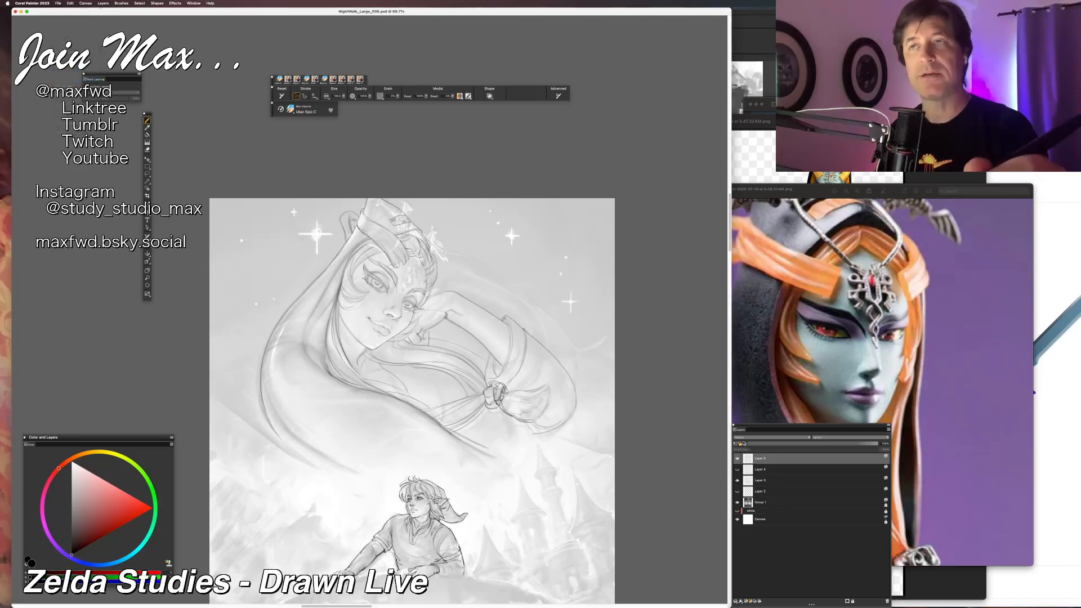
Save the next numbered version (007) and sketch a long flowing hair line from behind Midna's head past the raised arm, undoing rejected strokes.
{"action": "key", "text": "alt+super+s"}
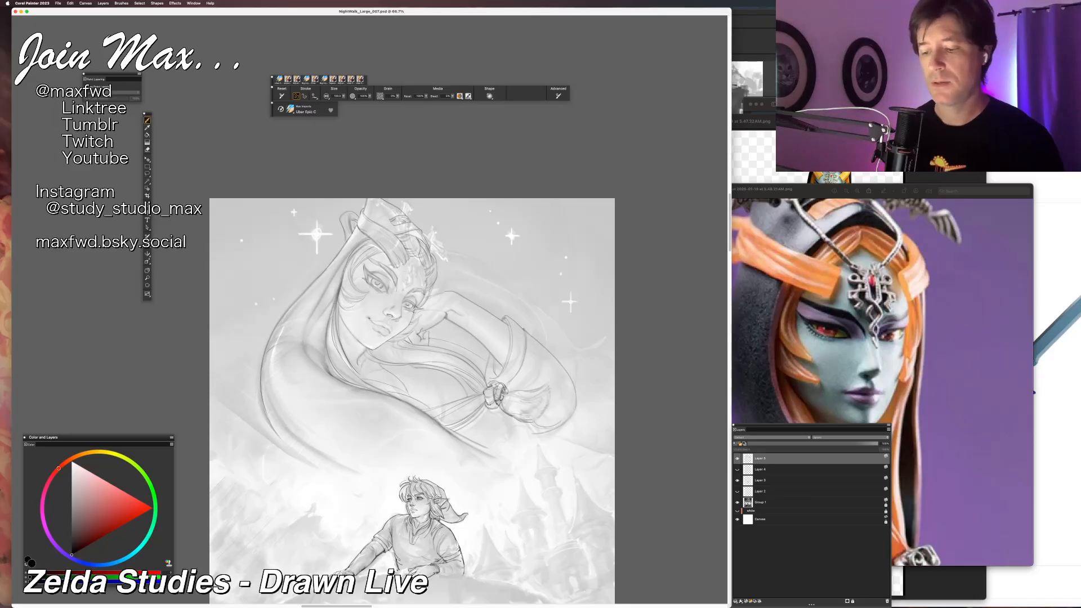
{"action": "left_click_drag", "start_coordinate": [271, 548], "coordinate": [277, 522]}
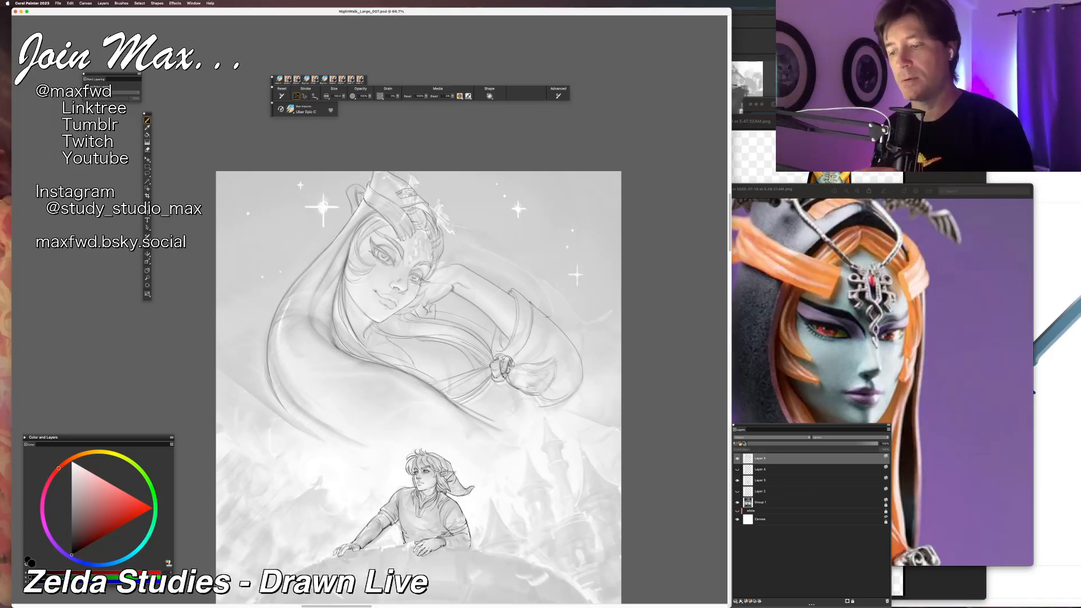
{"action": "left_click_drag", "start_coordinate": [450, 223], "coordinate": [510, 258]}
{"action": "key", "text": "super+z"}
{"action": "left_click_drag", "start_coordinate": [449, 221], "coordinate": [539, 279]}
{"action": "key", "text": "super+z"}
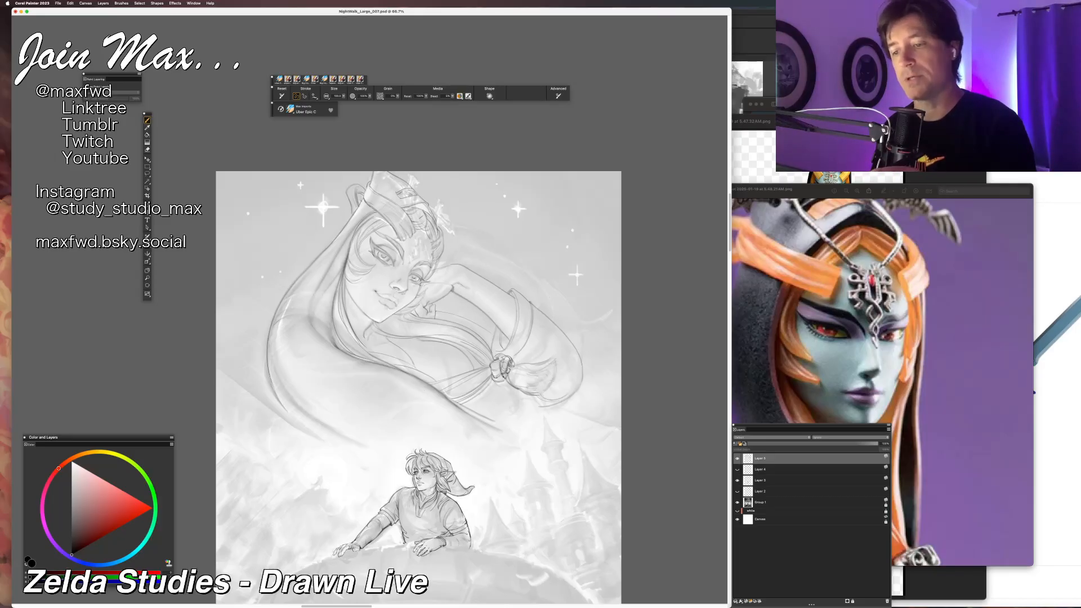
{"action": "left_click_drag", "start_coordinate": [448, 224], "coordinate": [519, 268]}
{"action": "key", "text": "super+z"}
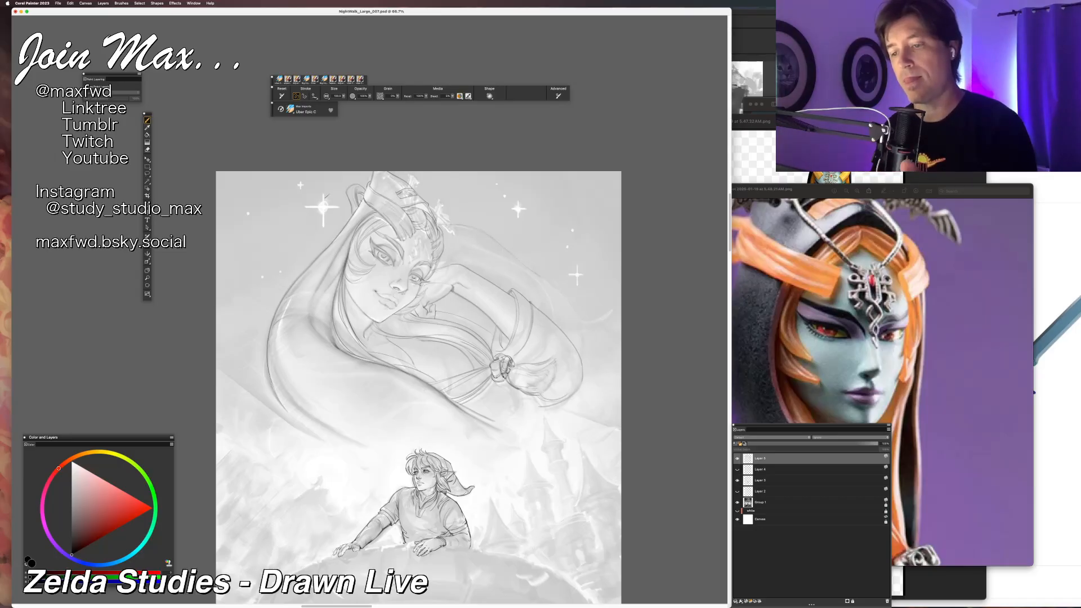
{"action": "left_click_drag", "start_coordinate": [528, 274], "coordinate": [565, 304]}
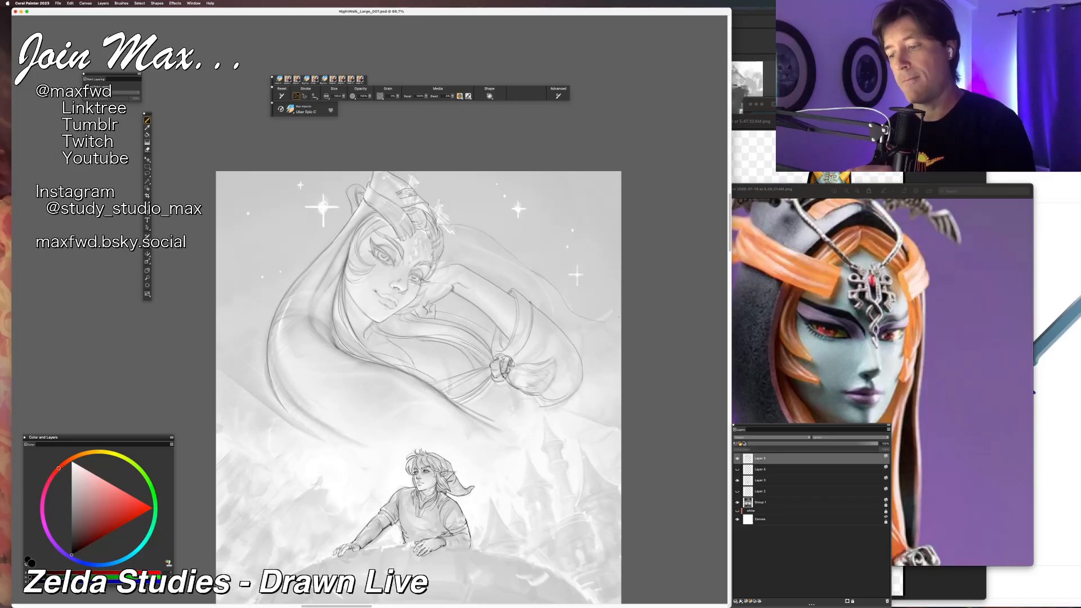
{"action": "key", "text": "super+z"}
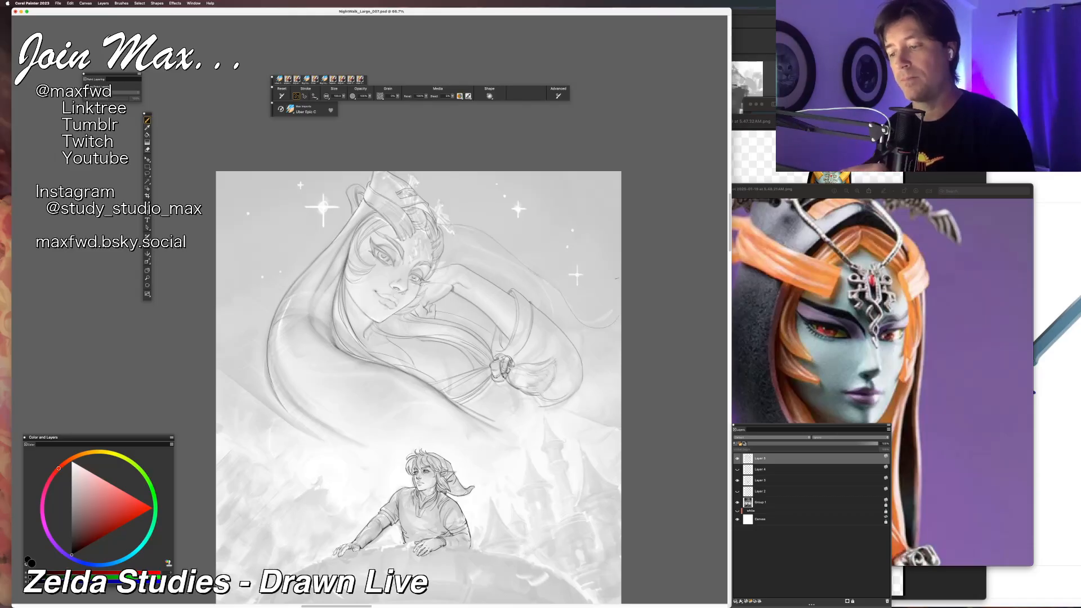
{"action": "left_click_drag", "start_coordinate": [565, 299], "coordinate": [612, 291]}
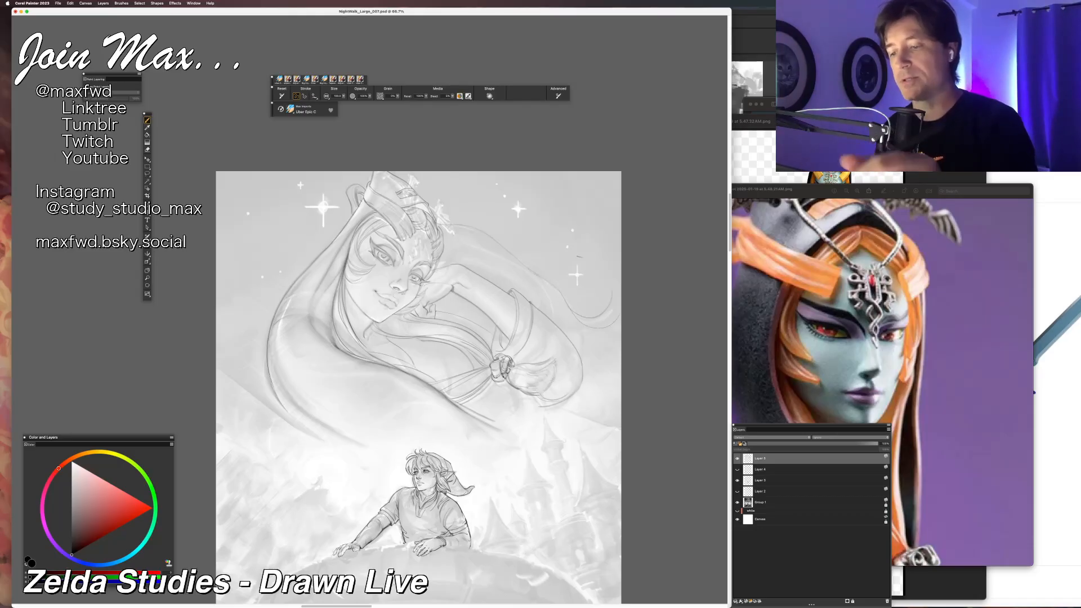
Add parallel flowing strands from behind Midna's head above the raised arm, undoing strokes that miss the curve.
{"action": "left_click_drag", "start_coordinate": [448, 237], "coordinate": [552, 312]}
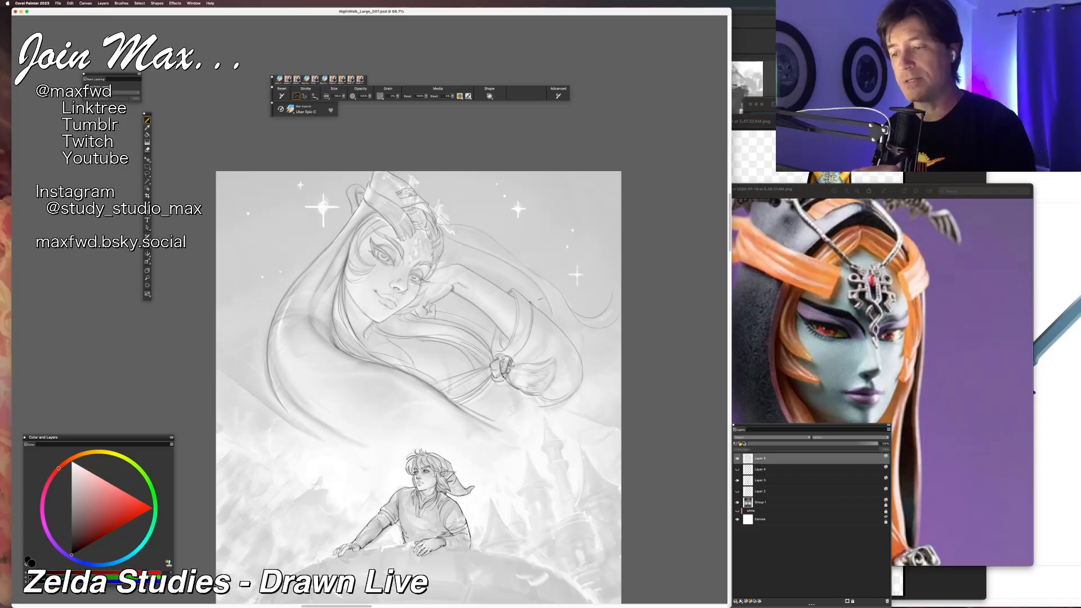
{"action": "left_click_drag", "start_coordinate": [465, 228], "coordinate": [544, 283]}
{"action": "key", "text": "super+z"}
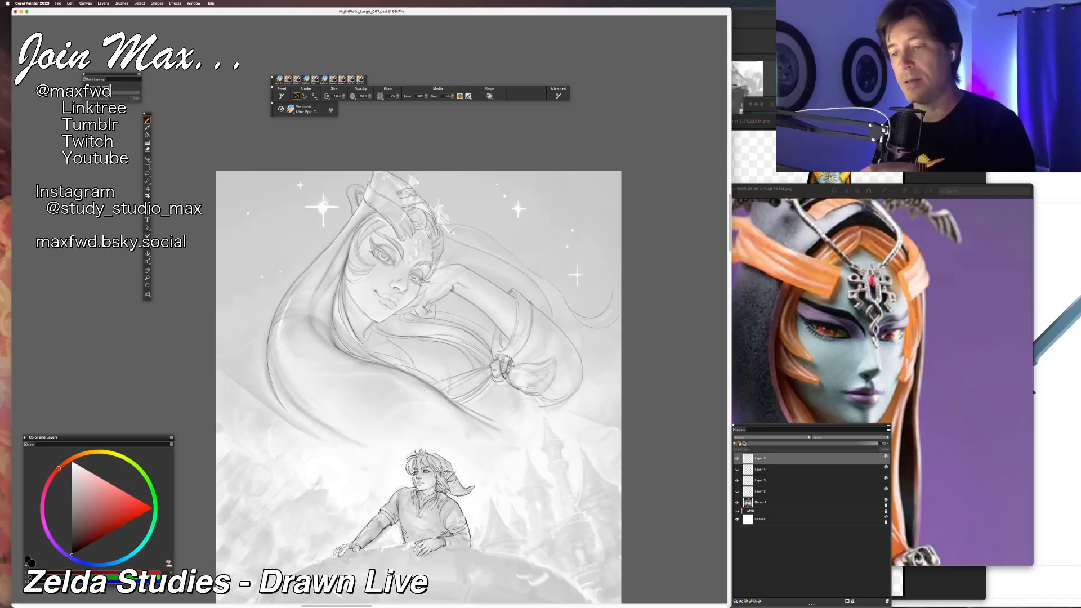
{"action": "left_click_drag", "start_coordinate": [445, 229], "coordinate": [563, 313]}
{"action": "key", "text": "super+z"}
{"action": "left_click_drag", "start_coordinate": [448, 233], "coordinate": [526, 274]}
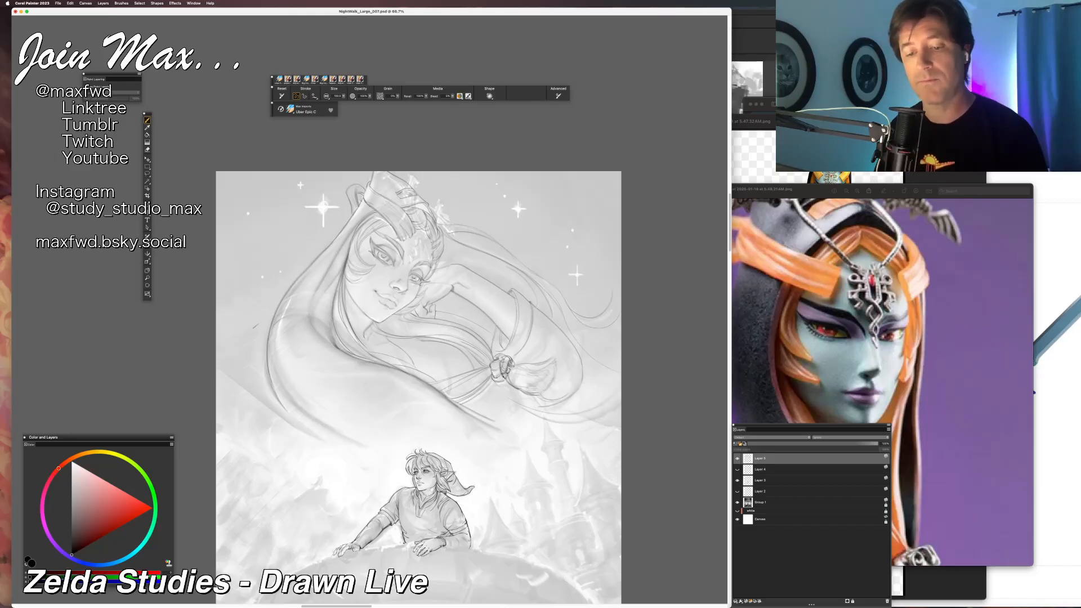
Sketch sweeping outer cloak lines from the canvas's left edge down below the hood, undoing rejected strokes.
{"action": "left_click_drag", "start_coordinate": [253, 361], "coordinate": [367, 458]}
{"action": "key", "text": "super+z"}
{"action": "left_click_drag", "start_coordinate": [255, 365], "coordinate": [356, 457]}
{"action": "left_click_drag", "start_coordinate": [245, 400], "coordinate": [342, 460]}
{"action": "key", "text": "super+z"}
{"action": "left_click_drag", "start_coordinate": [217, 371], "coordinate": [326, 447]}
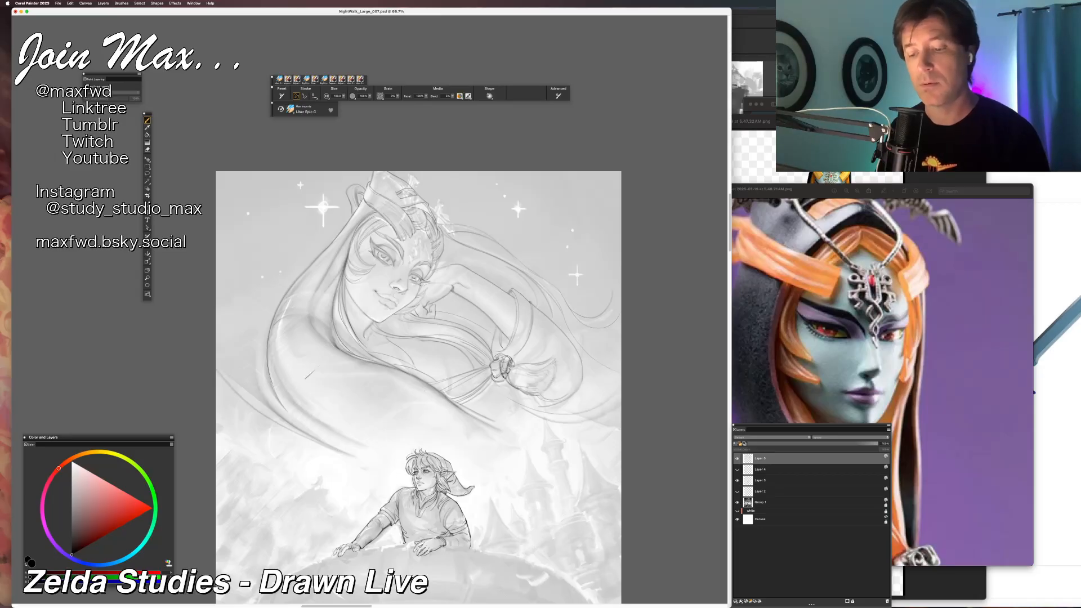
Try curved fold lines across the wide part of Midna's hood and undo the rejected strokes.
{"action": "left_click_drag", "start_coordinate": [269, 355], "coordinate": [389, 366]}
{"action": "key", "text": "super+z"}
{"action": "left_click_drag", "start_coordinate": [273, 363], "coordinate": [378, 365]}
{"action": "left_click_drag", "start_coordinate": [270, 364], "coordinate": [388, 372]}
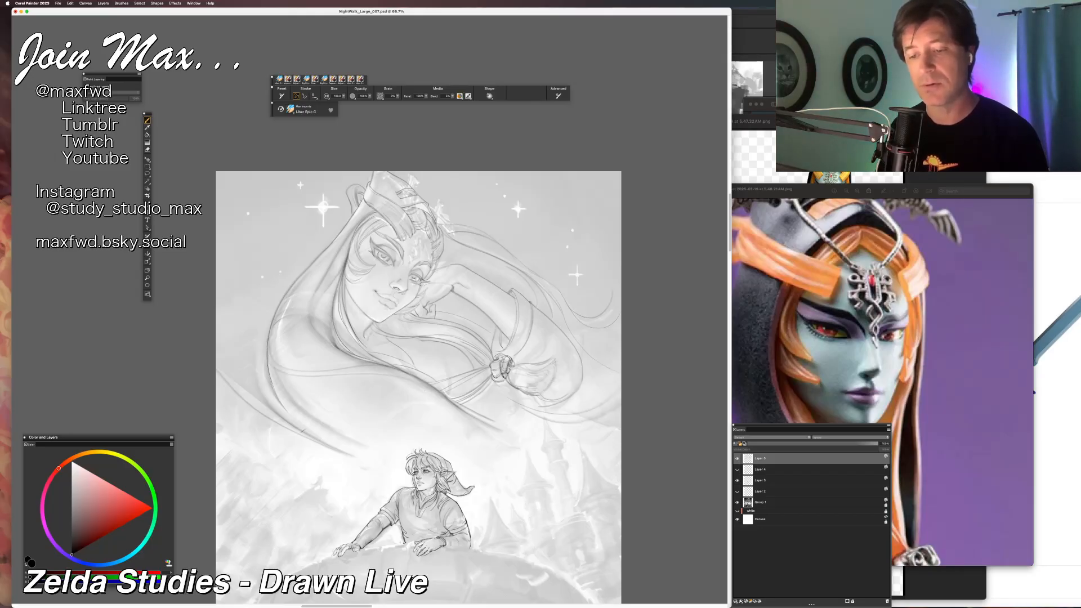
{"action": "key", "text": "super+z"}
{"action": "key", "text": "super+z"}
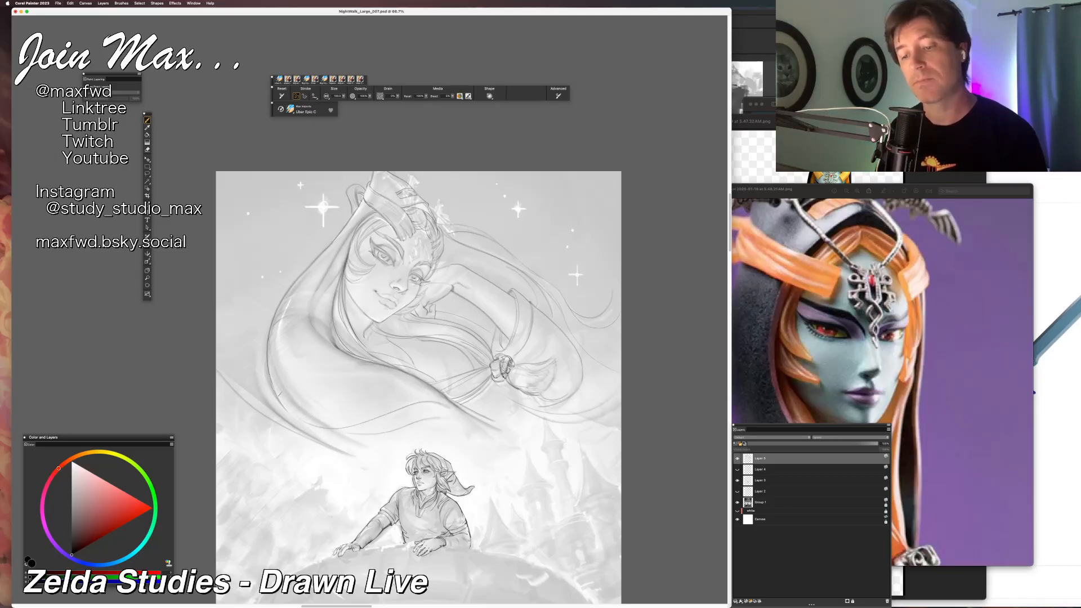
Show the whole composition and bring the full-body Midna reference forward beside the canvas.
{"action": "key", "text": "super+minus"}
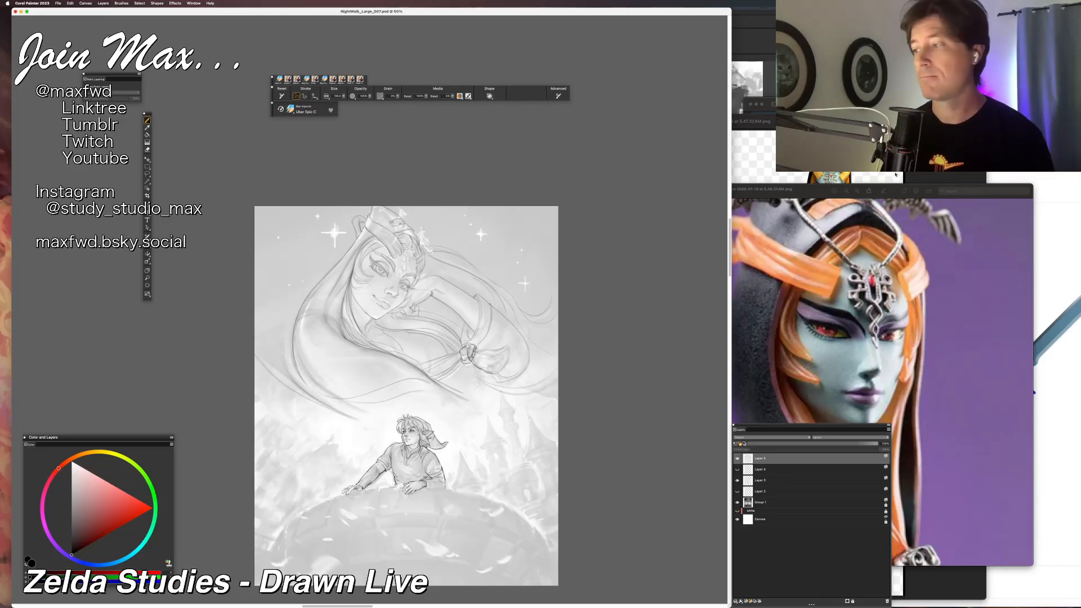
{"action": "left_click", "coordinate": [835, 178]}
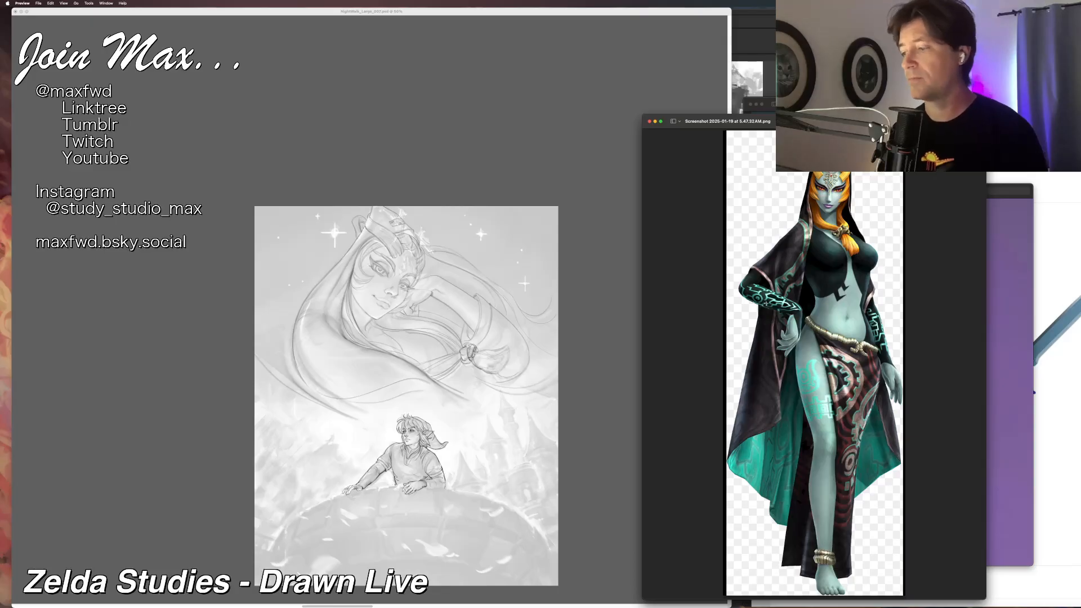
{"action": "left_click", "coordinate": [446, 291]}
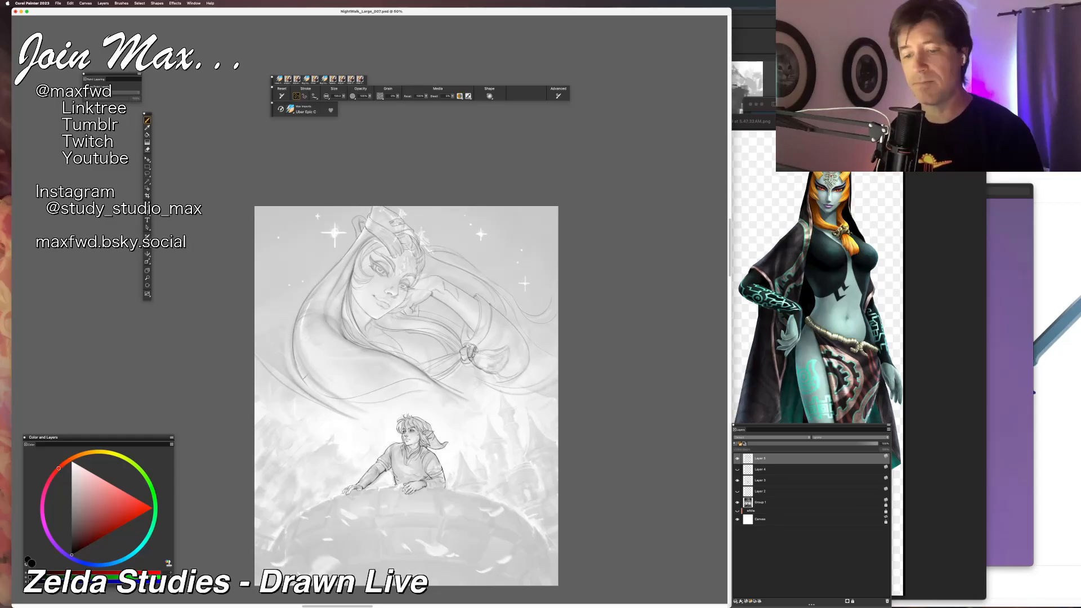
Try a fold stroke across the lower part of the cloak and undo it.
{"action": "left_click_drag", "start_coordinate": [315, 385], "coordinate": [357, 377]}
{"action": "key", "text": "super+z"}
{"action": "key", "text": "super+z"}
{"action": "key", "text": "super+z"}
{"action": "key", "text": "super+z"}
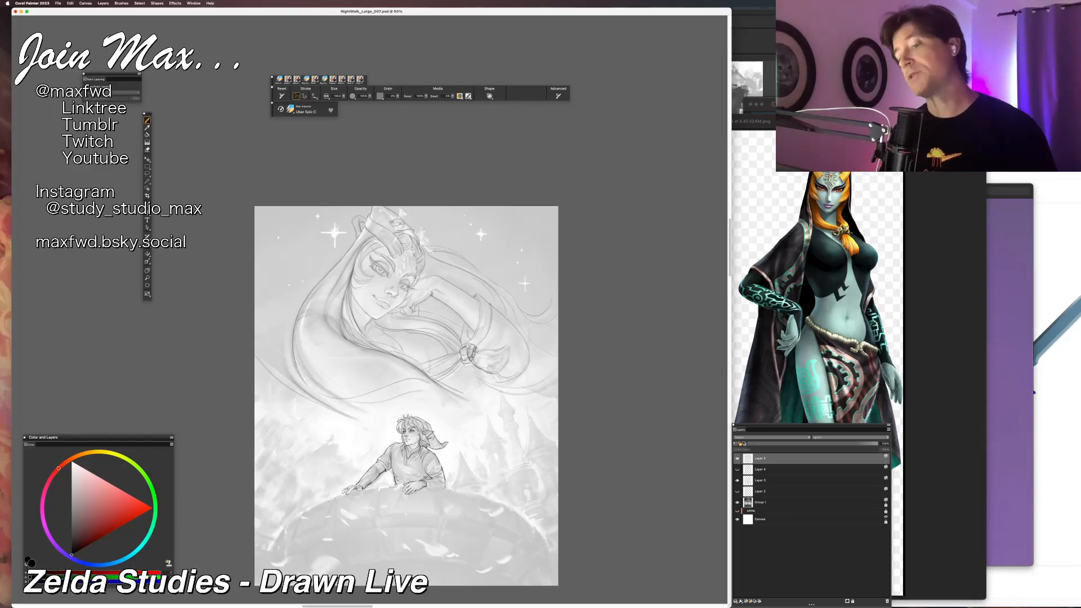
Paste a duplicate of the line art in place and merge it with the original layer to darken the lines.
{"action": "key", "text": "super+equal"}
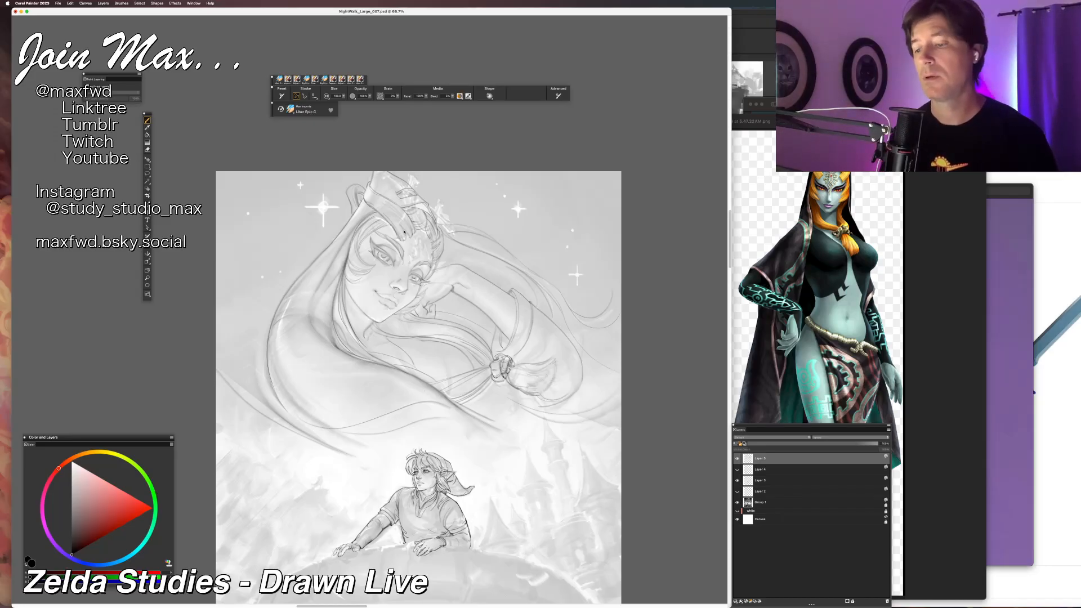
{"action": "key", "text": "super+v"}
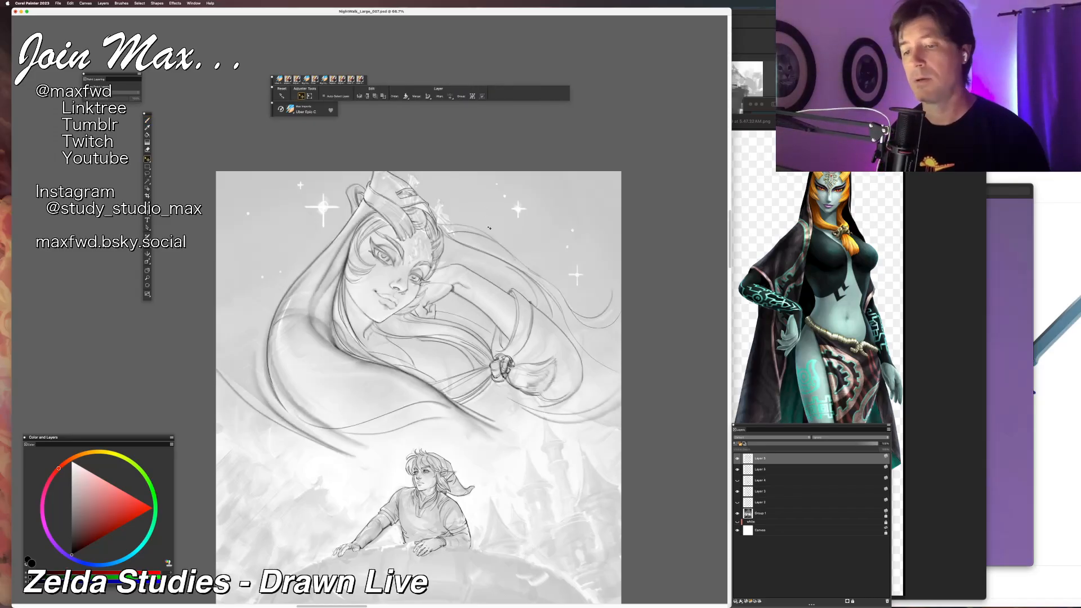
{"action": "scroll", "coordinate": [487, 229], "scroll_direction": "up", "scroll_amount": 5}
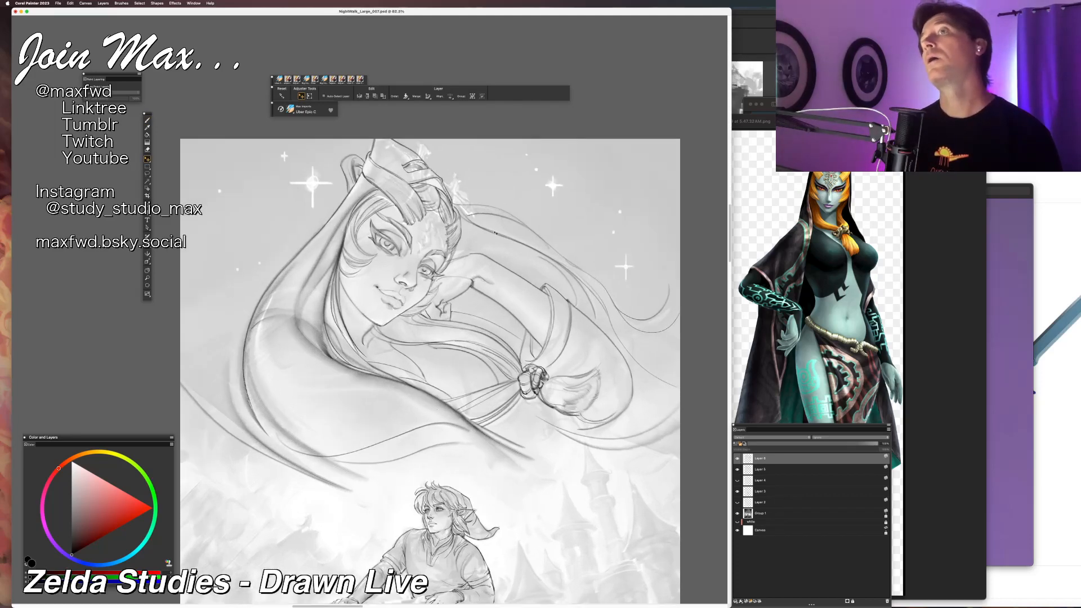
{"action": "scroll", "coordinate": [495, 233], "scroll_direction": "down", "scroll_amount": 2}
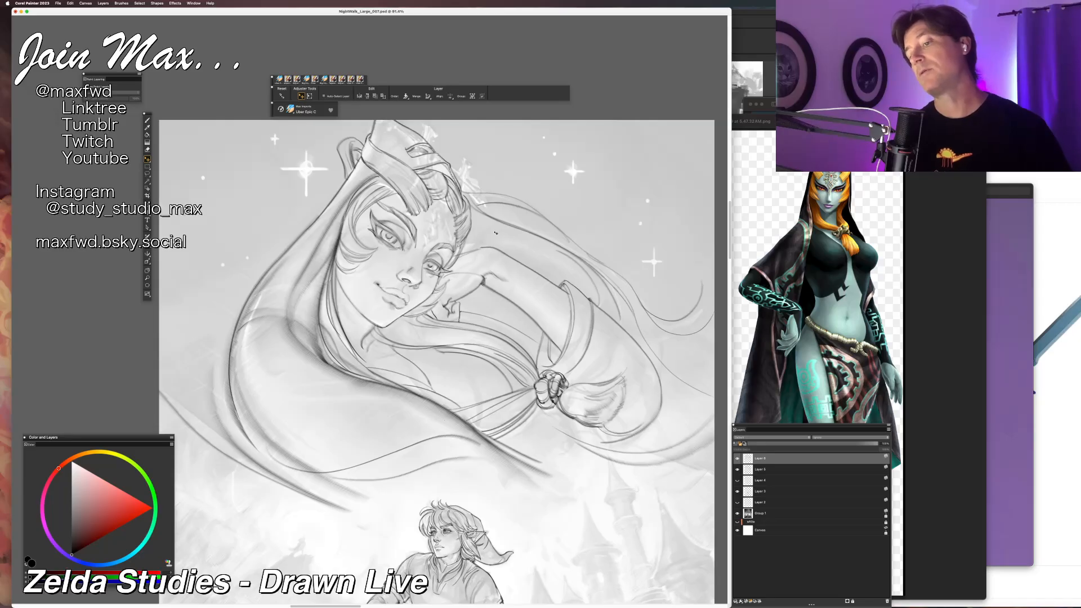
{"action": "key", "text": "n"}
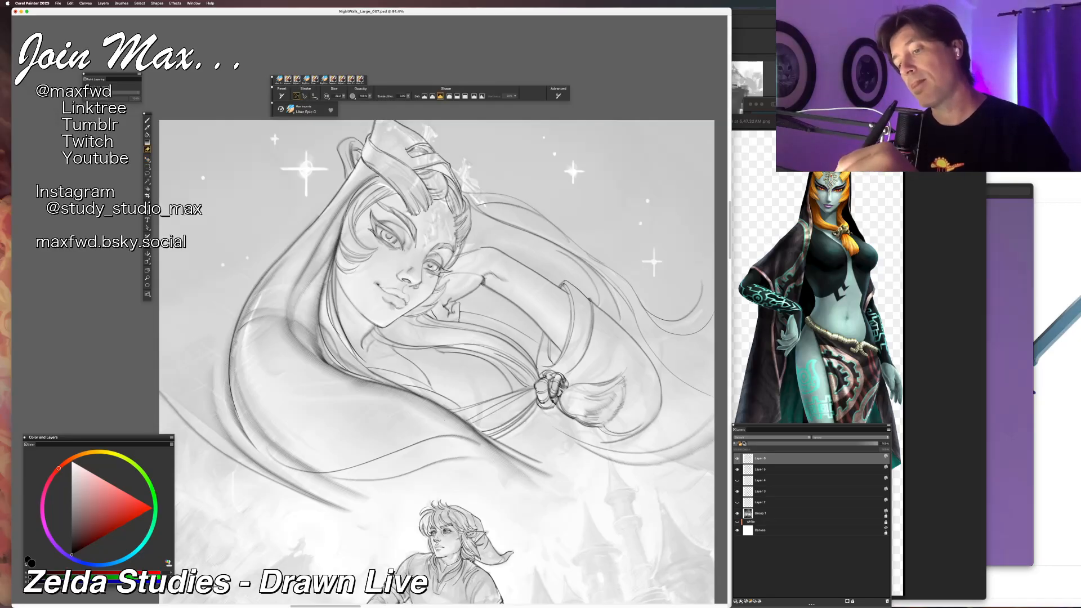
{"action": "left_click", "coordinate": [789, 469], "text": "shift"}
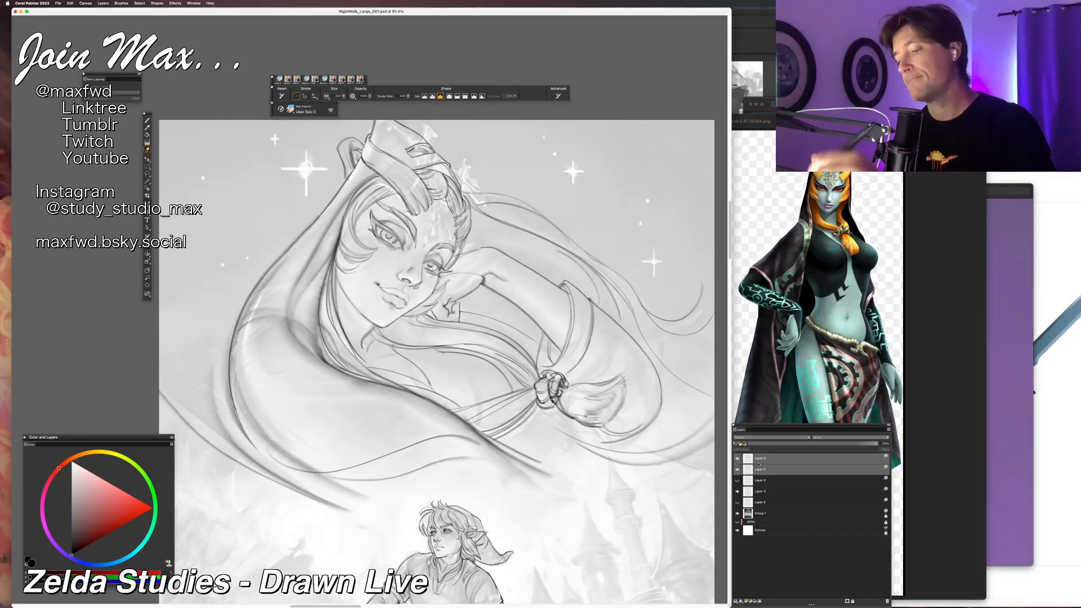
{"action": "key", "text": "super+e"}
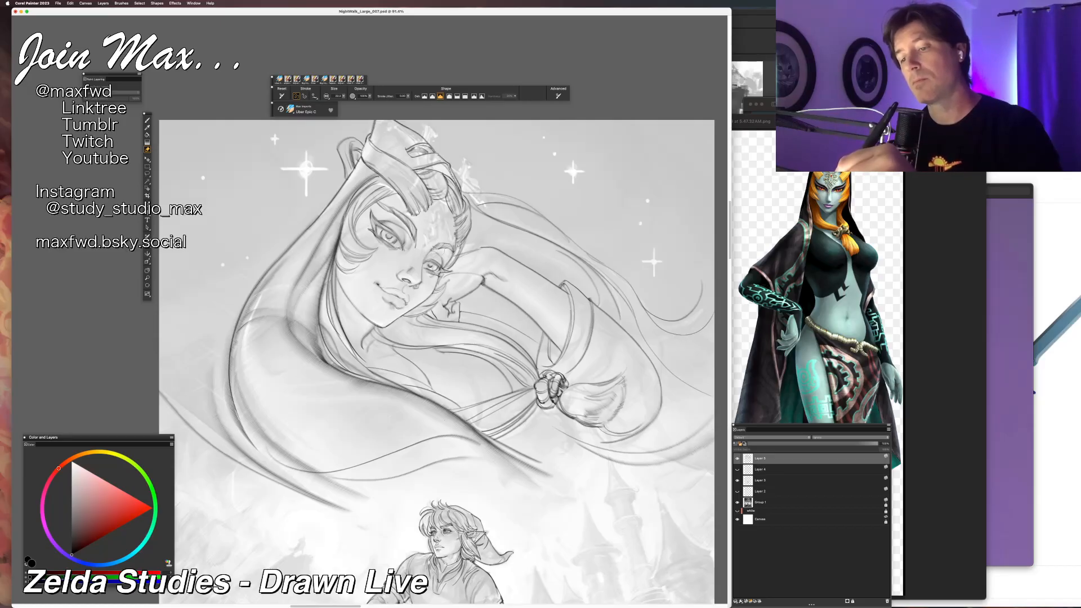
{"action": "key", "text": "b"}
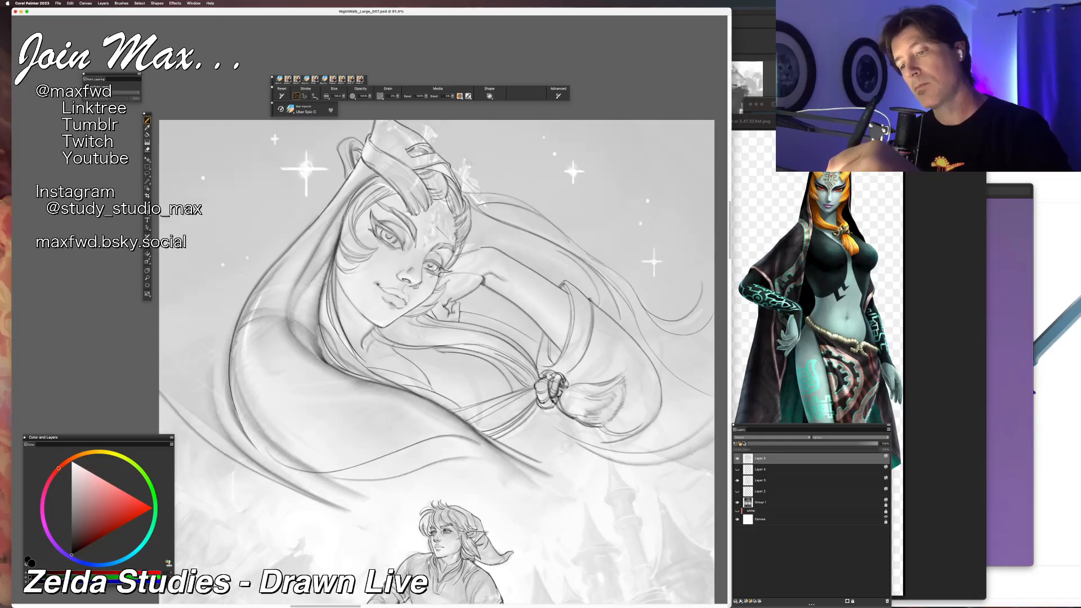
Lasso Midna's eye nearest the hood, cut it and paste it in place on its own layer.
{"action": "key", "text": "super+minus"}
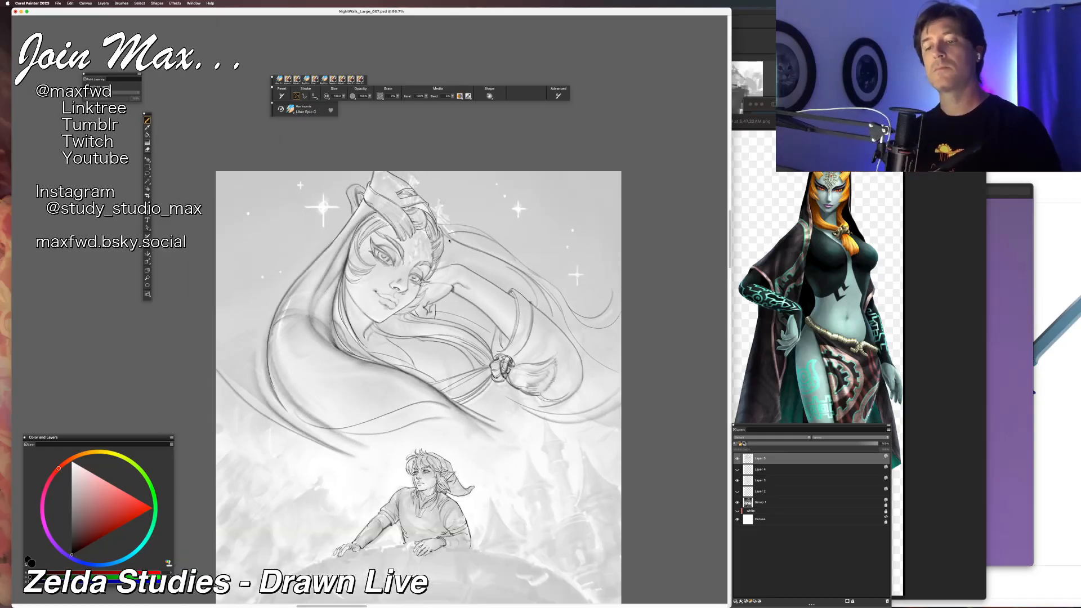
{"action": "key", "text": "super+minus"}
{"action": "key", "text": "super+equal"}
{"action": "key", "text": "super+equal"}
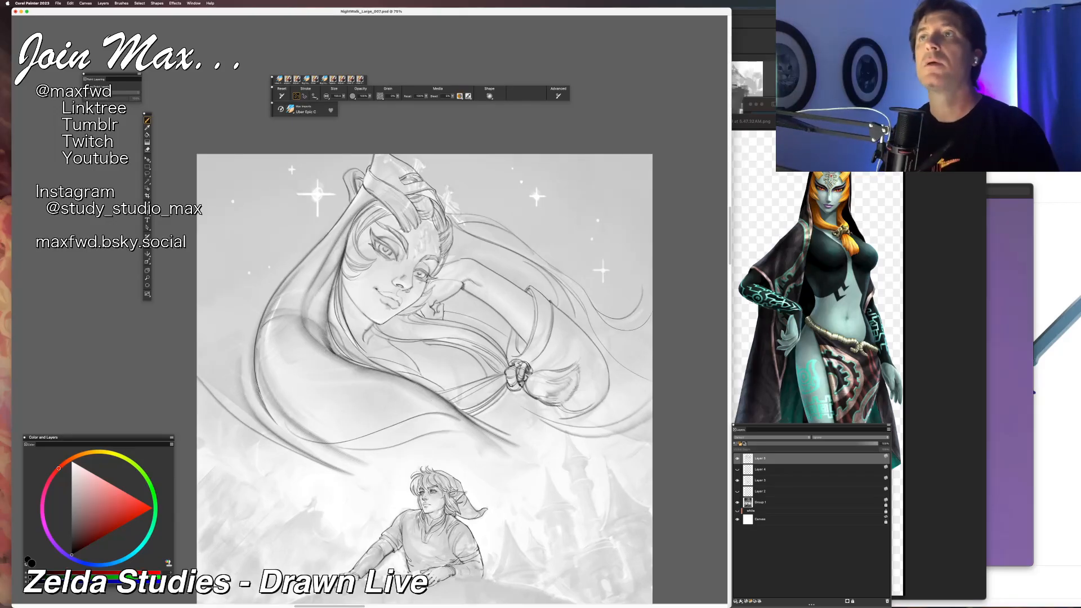
{"action": "key", "text": "super+equal"}
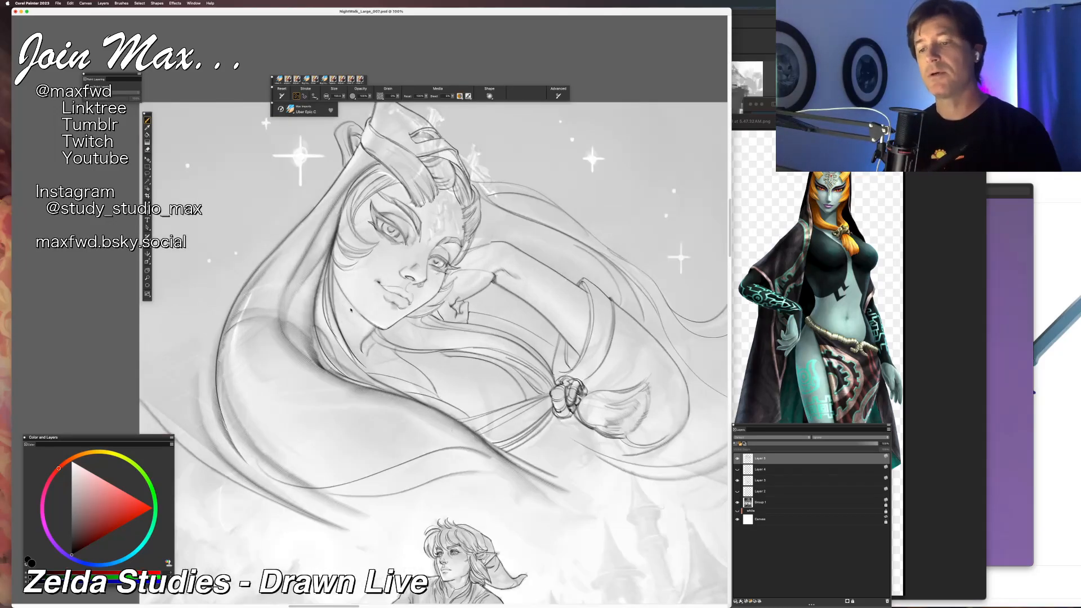
{"action": "key", "text": "l"}
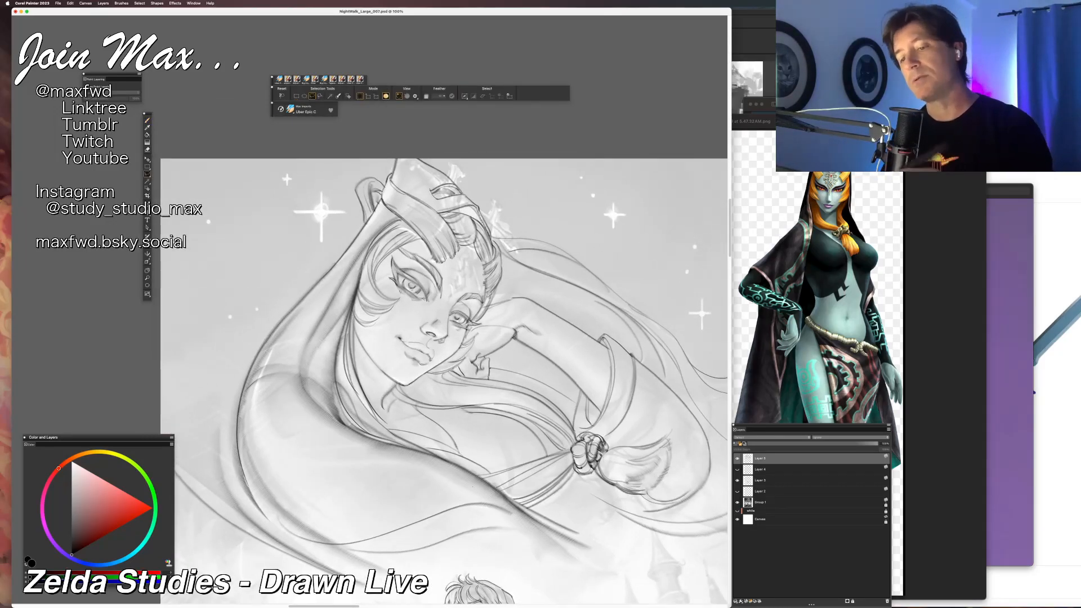
{"action": "mouse_move", "coordinate": [388, 260]}
{"action": "left_mouse_down"}
{"action": "mouse_move", "coordinate": [385, 286]}
{"action": "mouse_move", "coordinate": [401, 259]}
{"action": "left_mouse_up"}
{"action": "left_click_drag", "start_coordinate": [439, 291], "coordinate": [414, 312]}
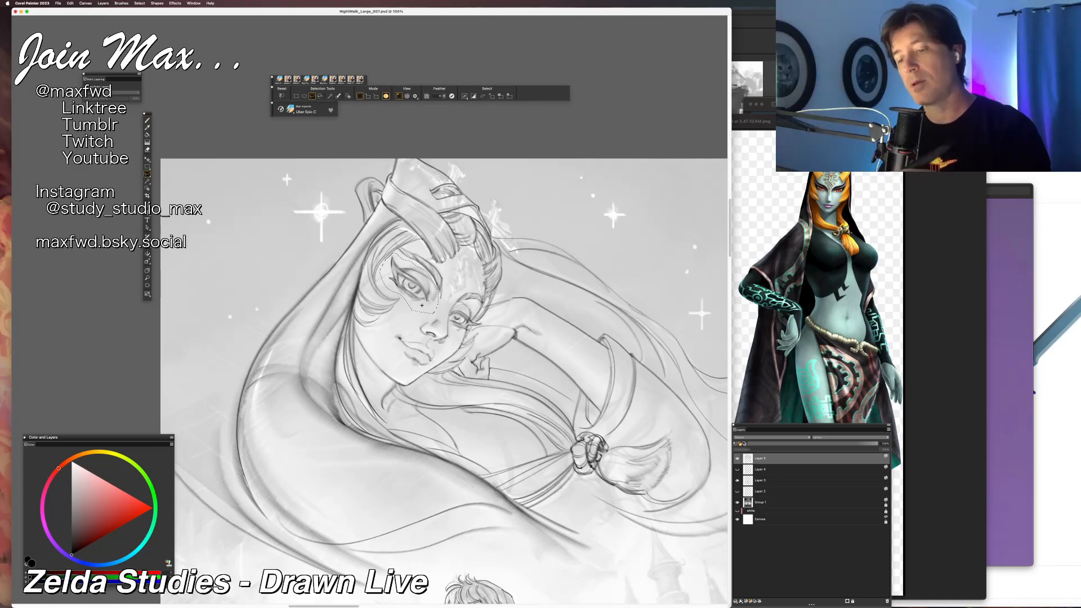
{"action": "key", "text": "super+x"}
{"action": "key", "text": "super+shift+v"}
Slightly reshape and nudge the cut-out eye with a transform, apply it and merge the eye into the line art layer.
{"action": "key", "text": "super+alt+t"}
{"action": "left_click_drag", "start_coordinate": [388, 255], "coordinate": [391, 258]}
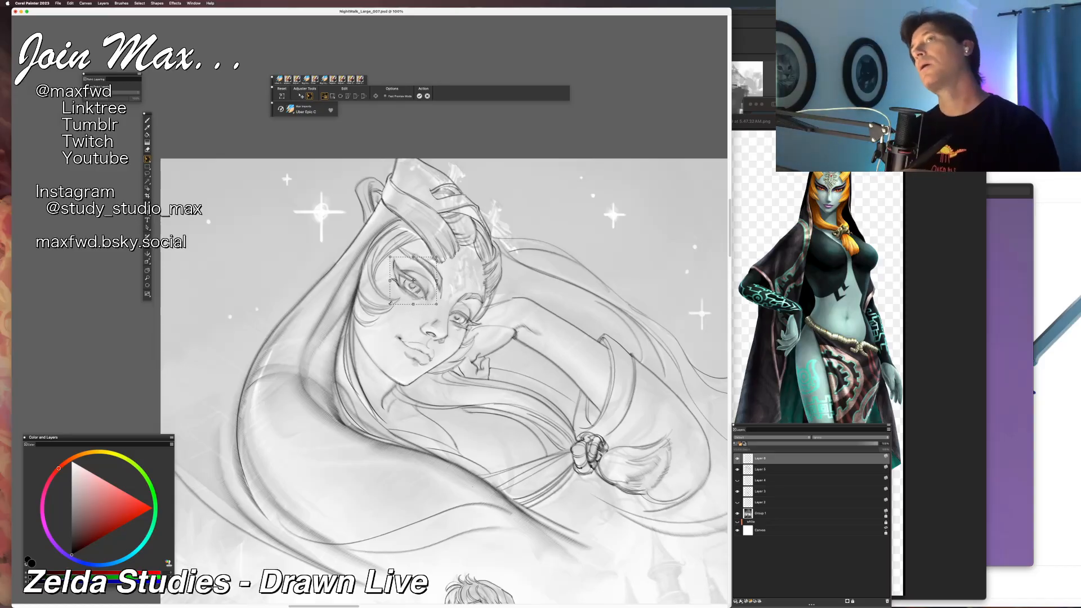
{"action": "left_click_drag", "start_coordinate": [406, 296], "coordinate": [404, 292]}
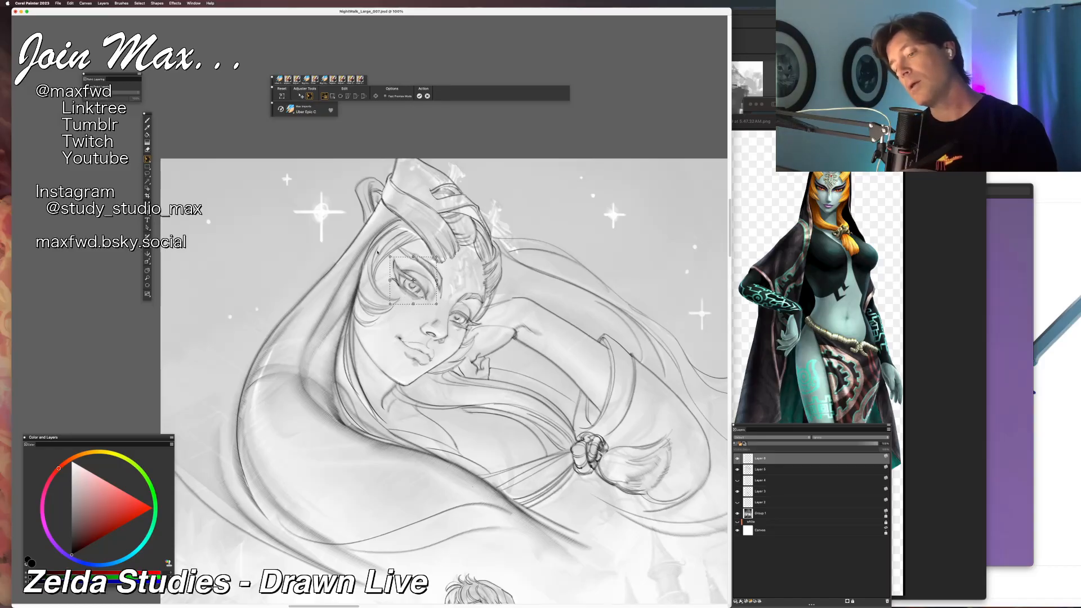
{"action": "left_click_drag", "start_coordinate": [389, 256], "coordinate": [394, 261]}
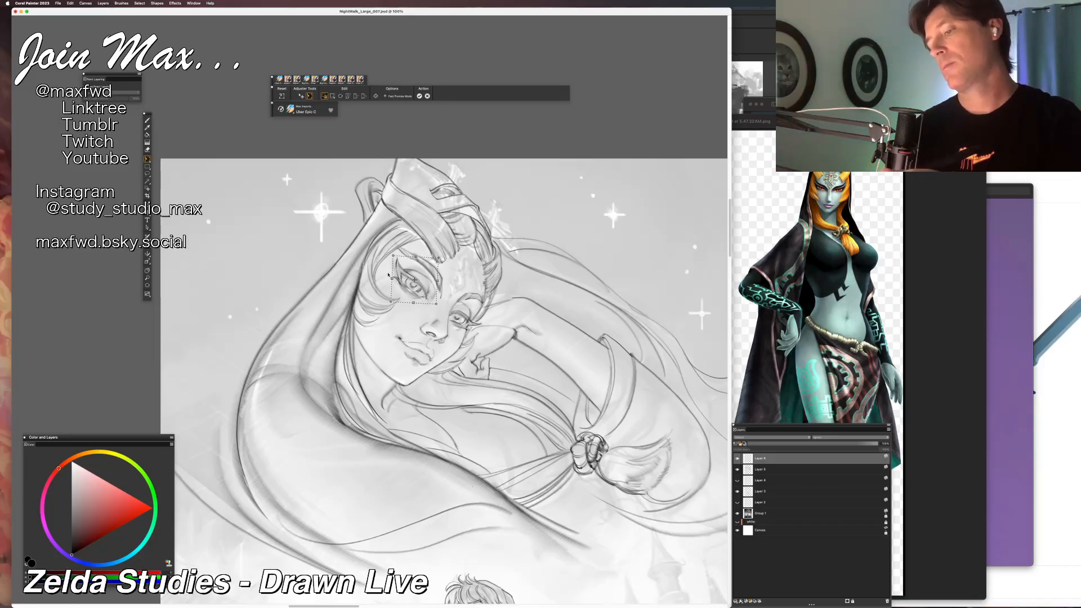
{"action": "left_click_drag", "start_coordinate": [402, 280], "coordinate": [403, 281]}
{"action": "key", "text": "Return"}
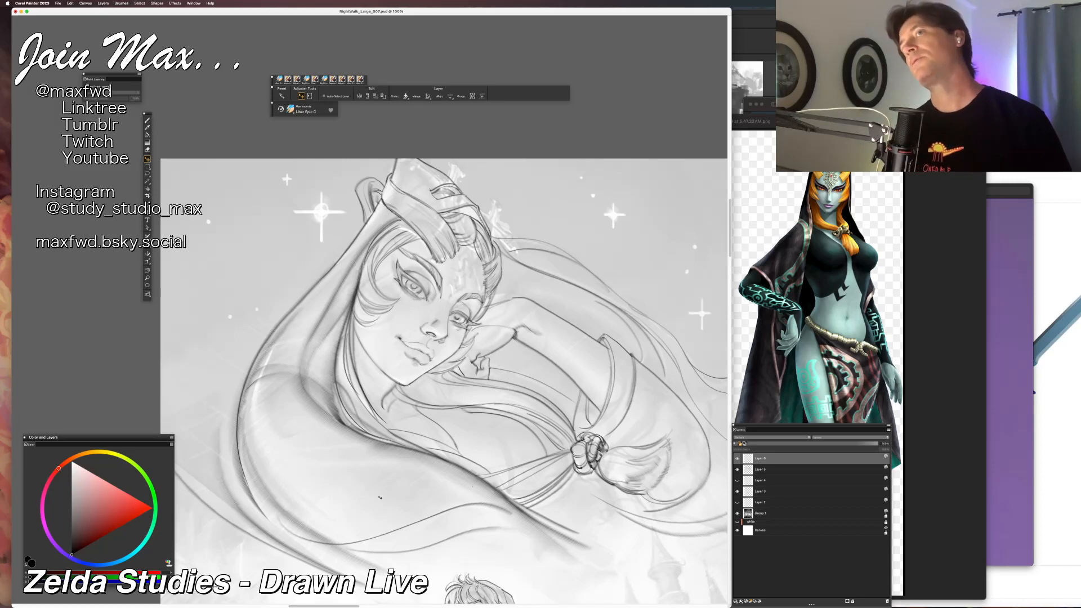
{"action": "left_click", "coordinate": [759, 469], "text": "shift"}
{"action": "key", "text": "super+e"}
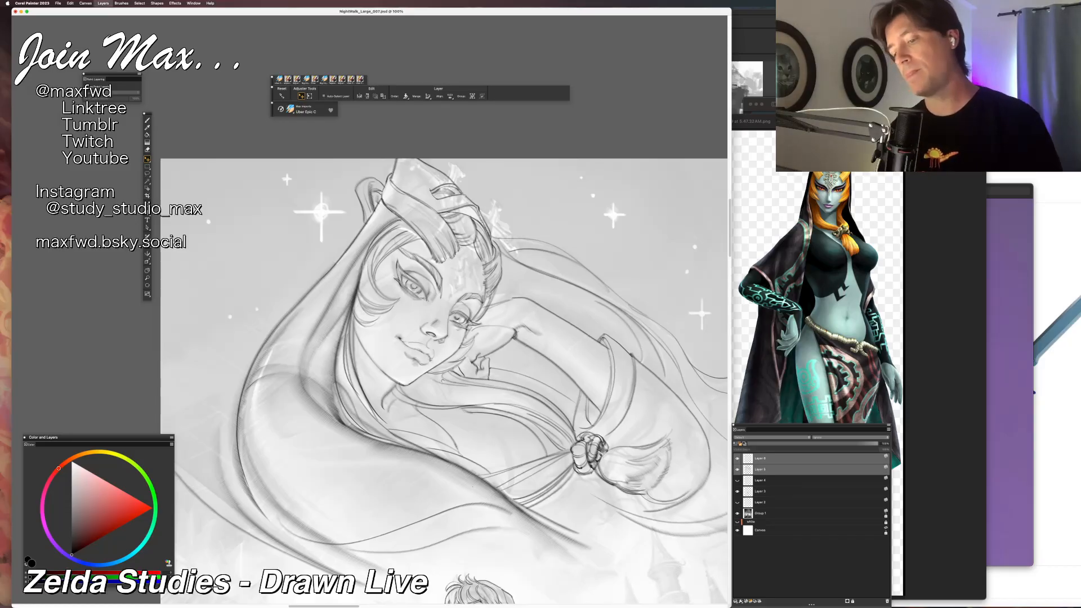
Examine Midna's reworked eye and face up close and within the whole composition, including Link below.
{"action": "key", "text": "b"}
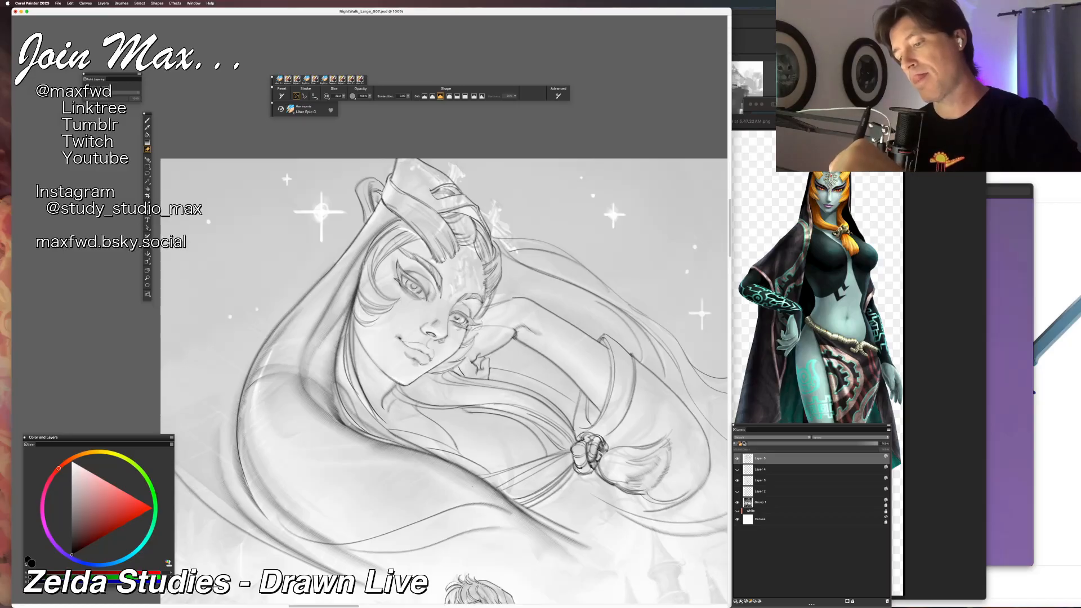
{"action": "key", "text": "b"}
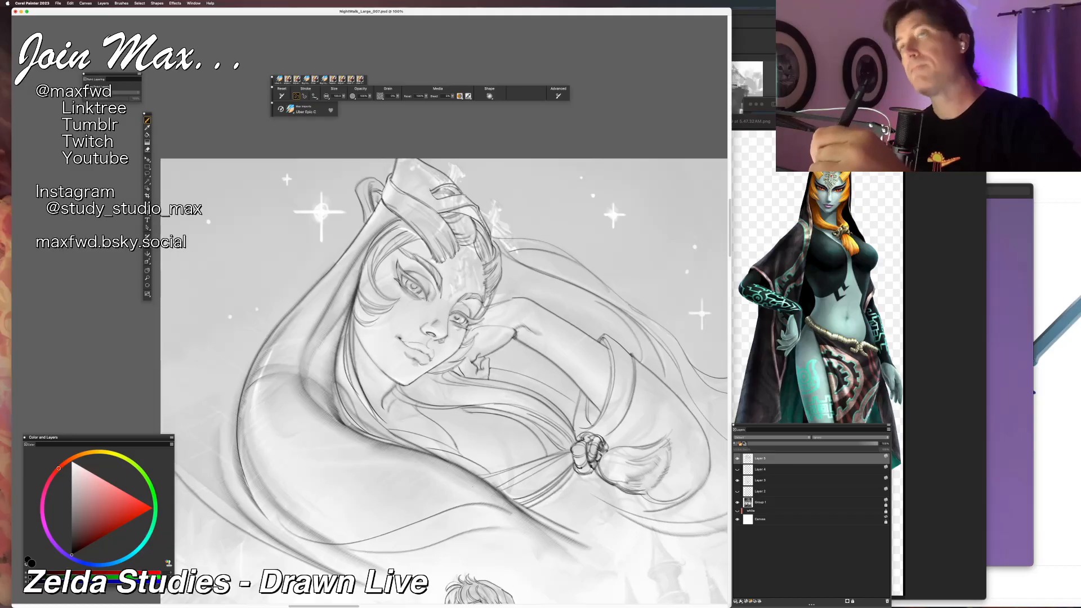
{"action": "key", "text": "super+minus"}
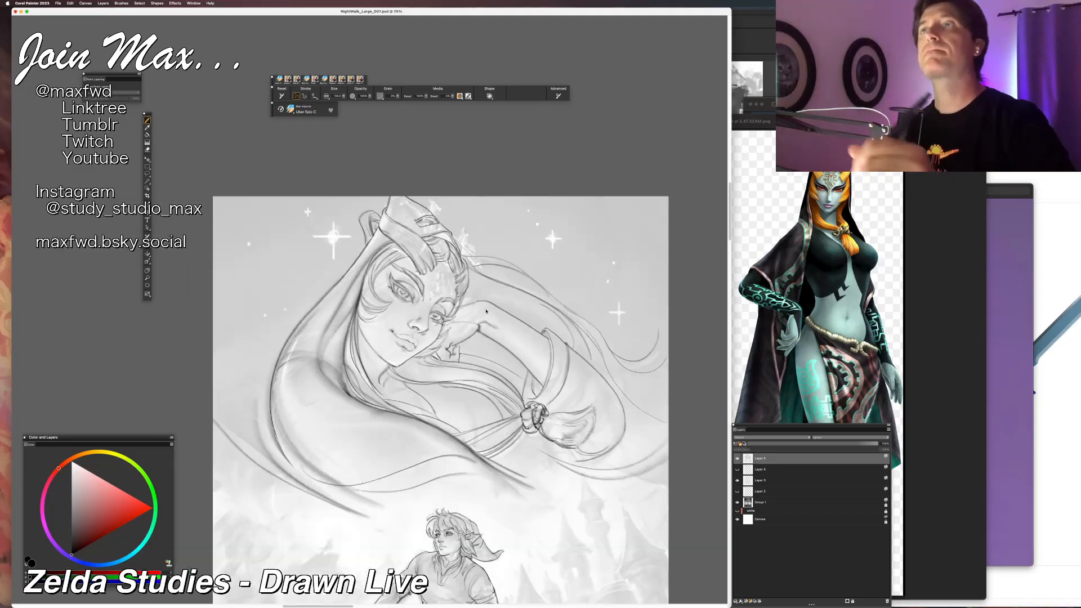
{"action": "key", "text": "super+equal"}
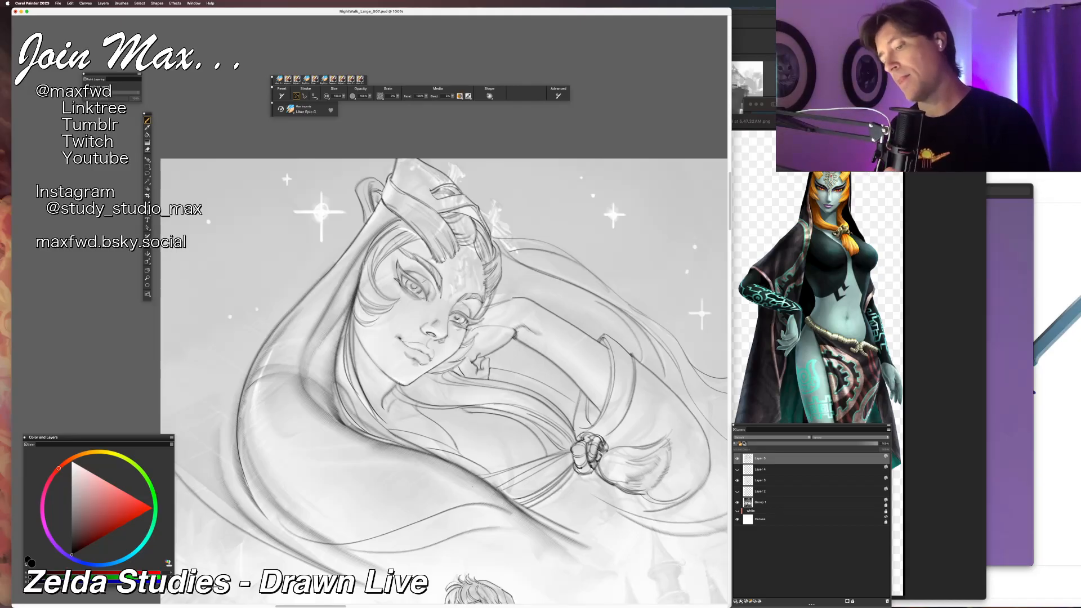
{"action": "key", "text": "n"}
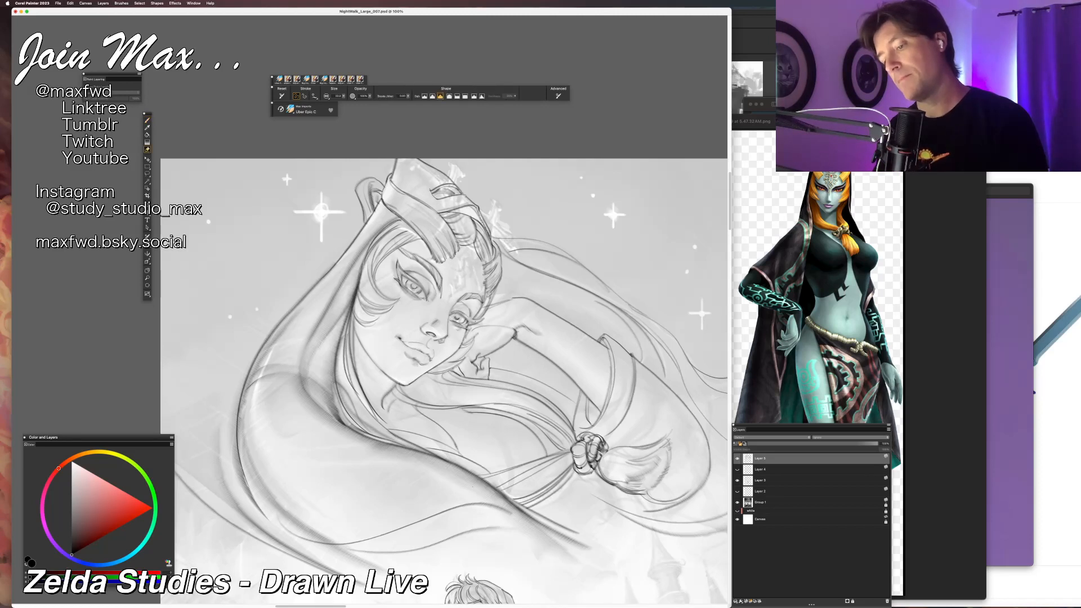
{"action": "key", "text": "b"}
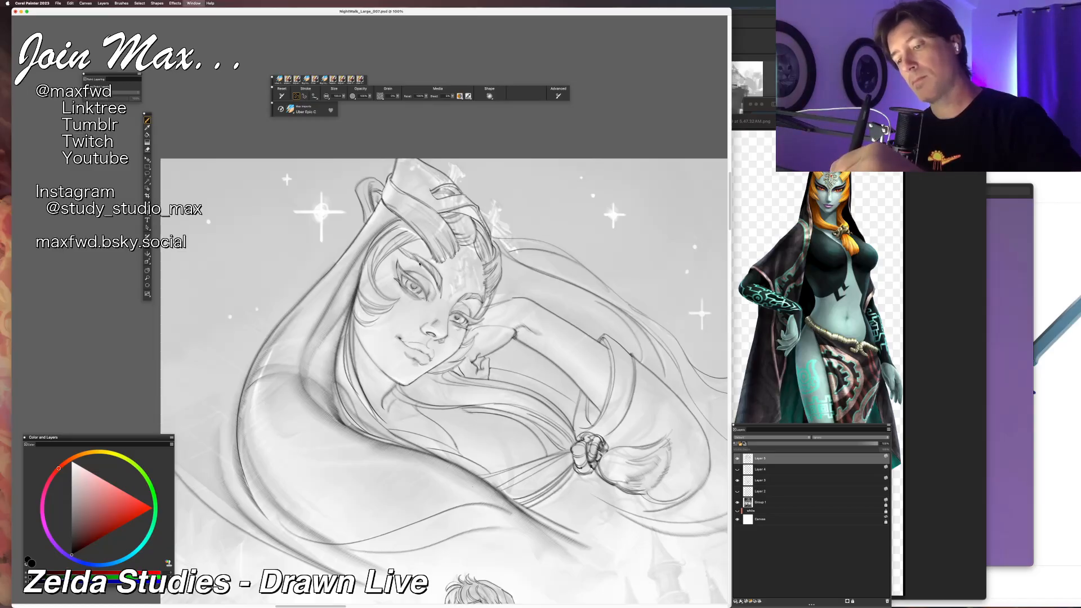
{"action": "key", "text": "super+minus"}
{"action": "key", "text": "super+minus"}
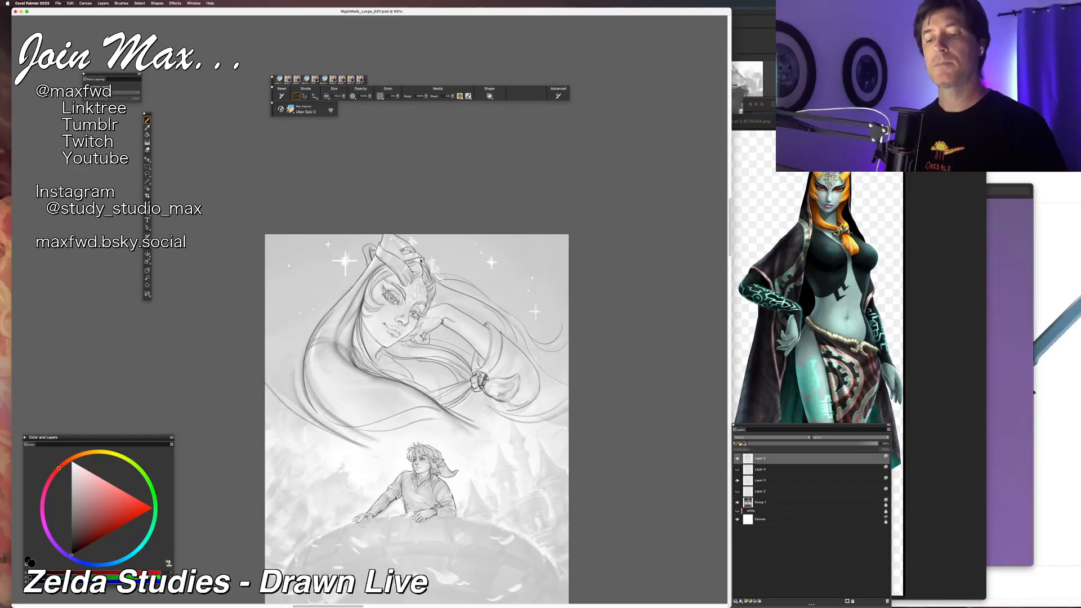
{"action": "key", "text": "super+plus"}
{"action": "key", "text": "super+plus"}
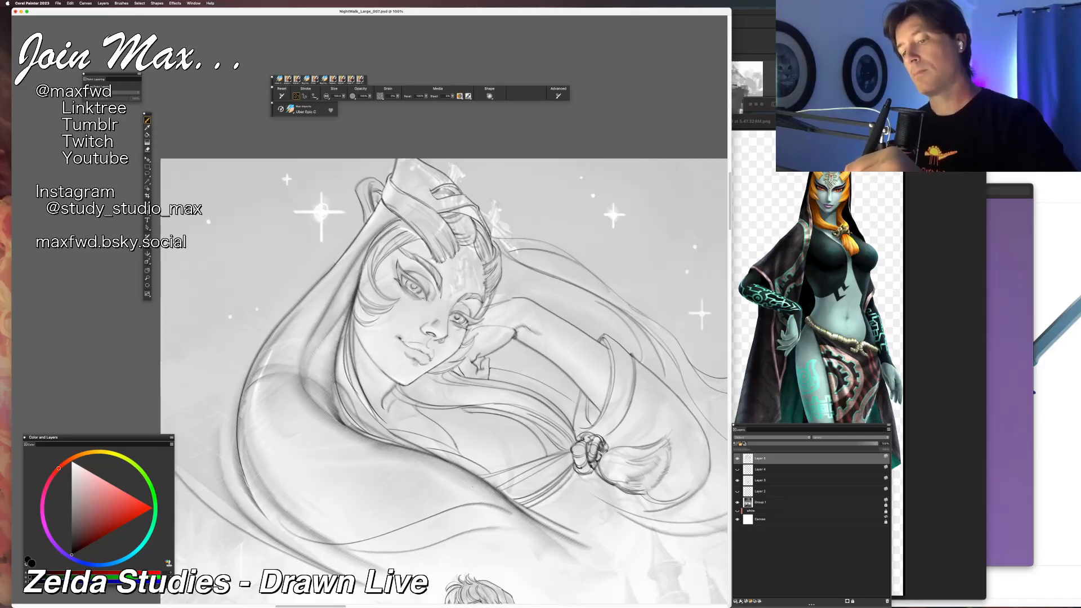
{"action": "key", "text": "super+minus"}
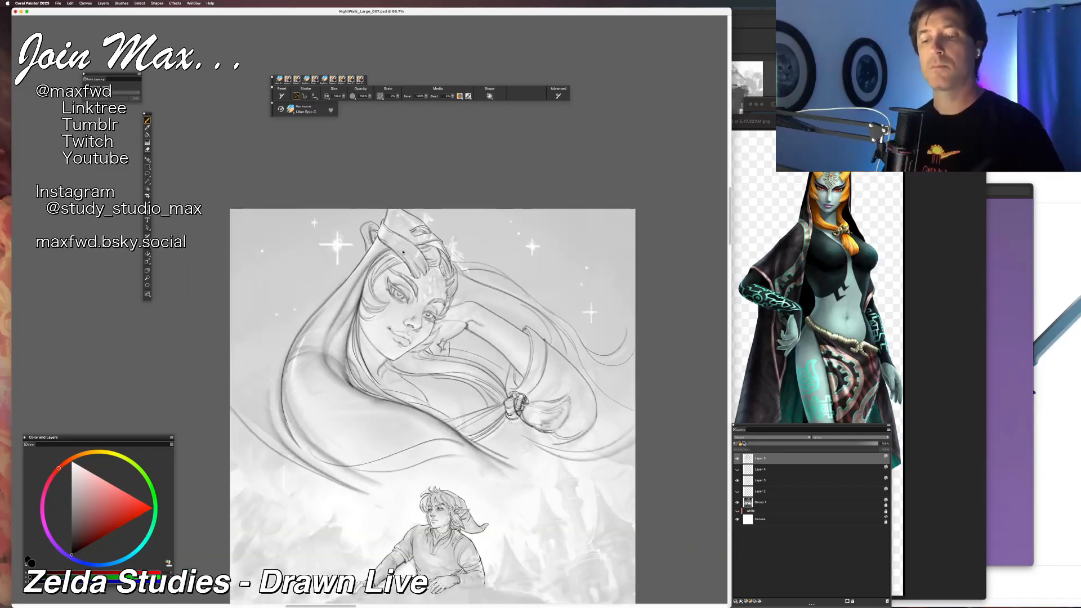
{"action": "key", "text": "super+equal"}
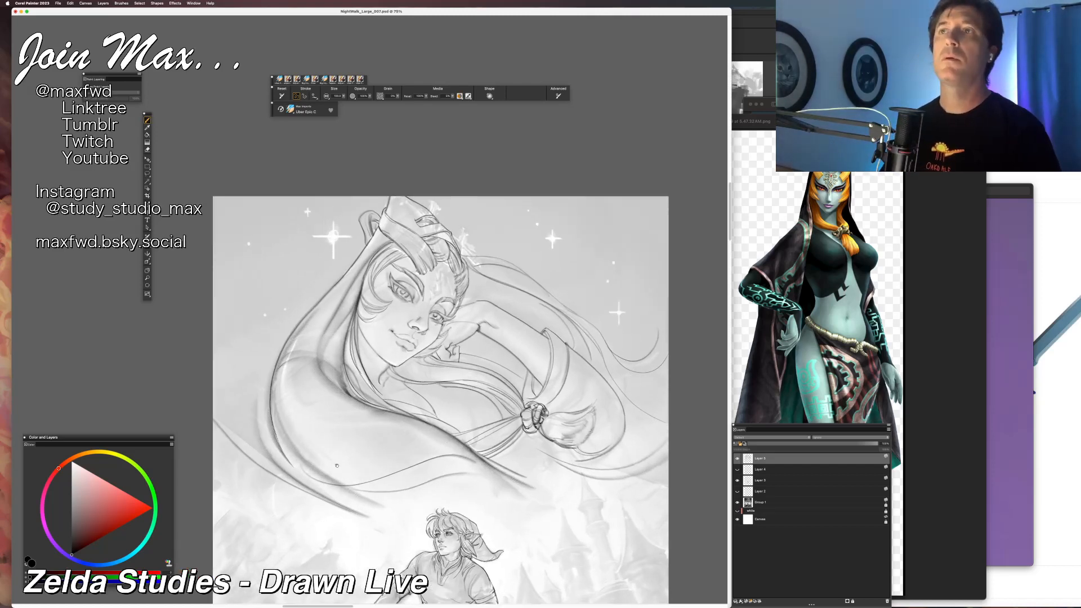
{"action": "left_click_drag", "start_coordinate": [340, 458], "coordinate": [332, 391]}
{"action": "left_click_drag", "start_coordinate": [336, 491], "coordinate": [334, 469]}
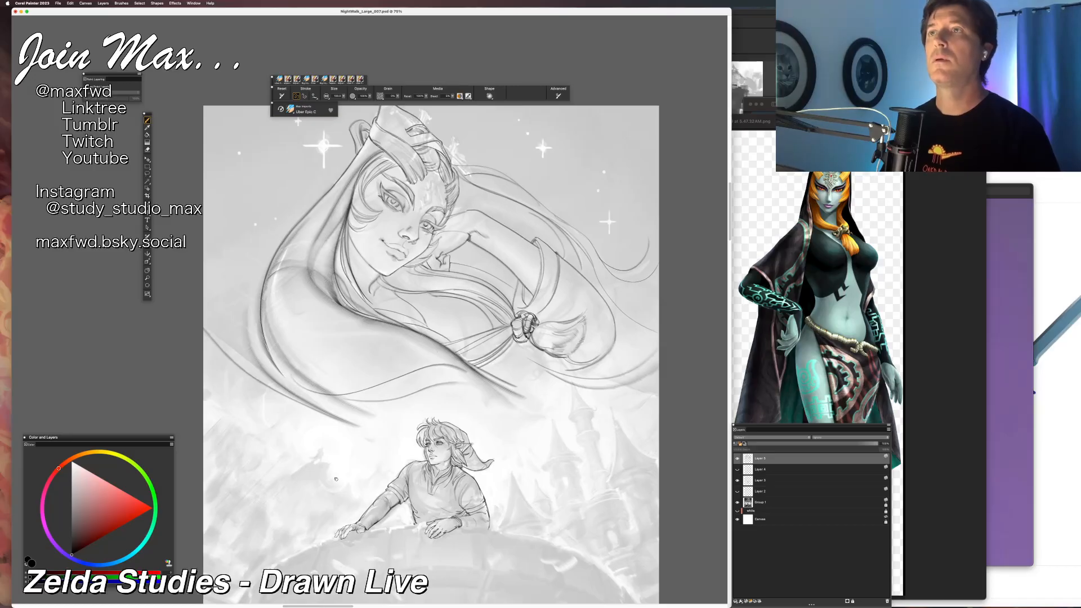
Hide Group 1 so the line art of Midna and Link stands on plain white.
{"action": "left_click", "coordinate": [736, 503]}
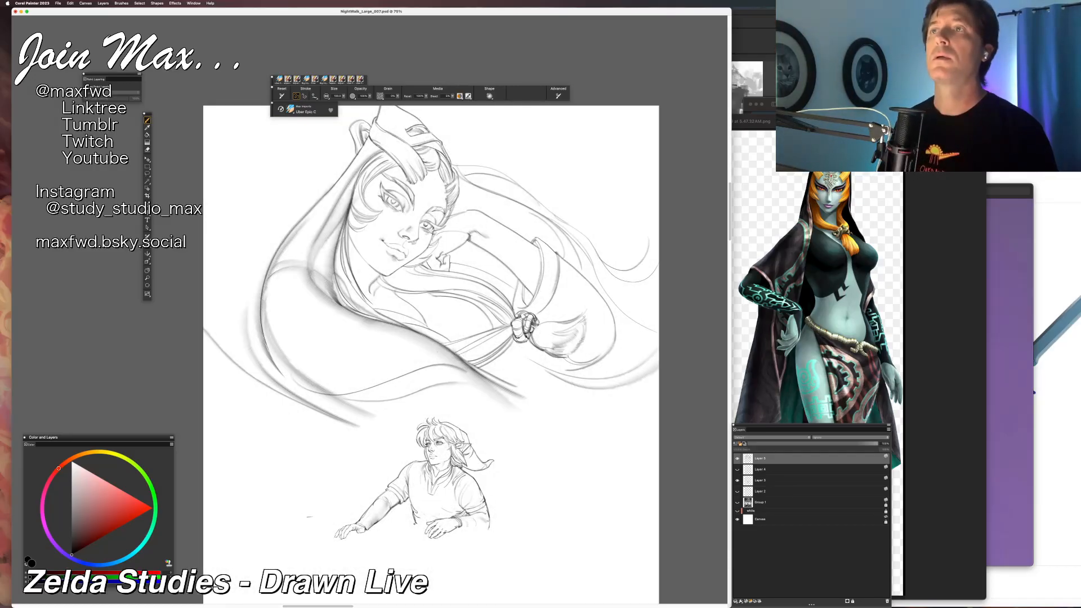
{"action": "key", "text": "super+equal"}
{"action": "left_click_drag", "start_coordinate": [301, 512], "coordinate": [303, 439]}
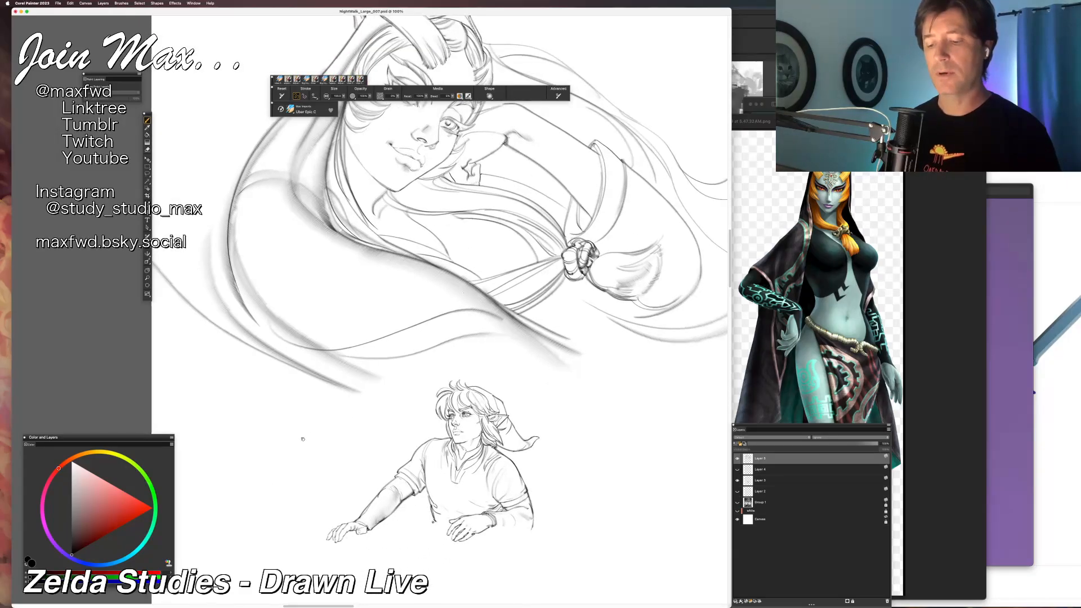
Lasso Link's shoulder above the outstretched arm on Layer 3, cut it, paste it in place, and merge it back into Layer 3.
{"action": "left_click", "coordinate": [748, 482]}
{"action": "key", "text": "l"}
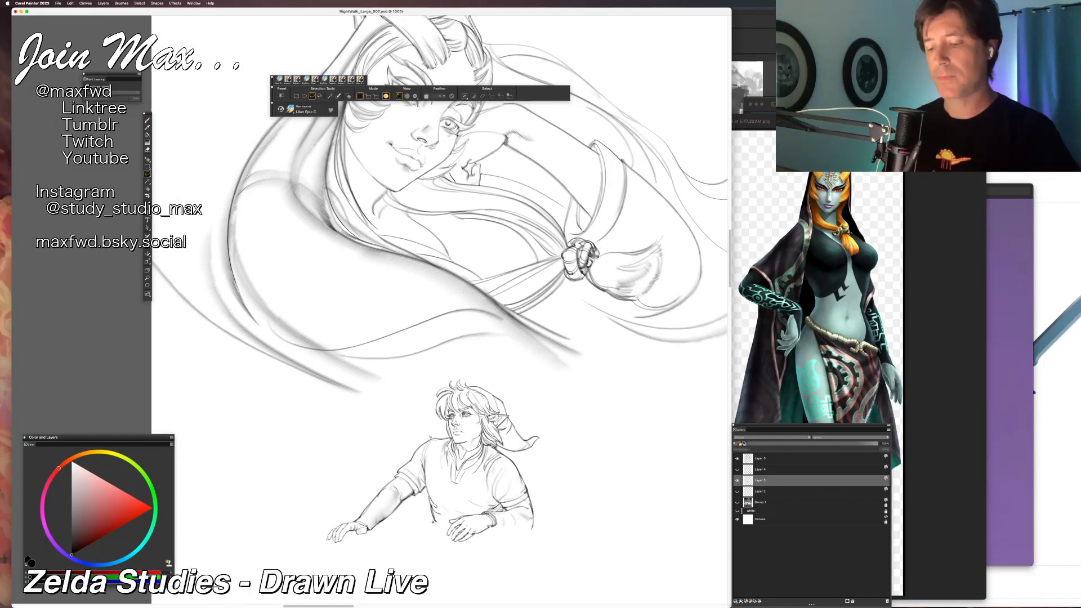
{"action": "left_click_drag", "start_coordinate": [398, 472], "coordinate": [443, 441]}
{"action": "key", "text": "super+x"}
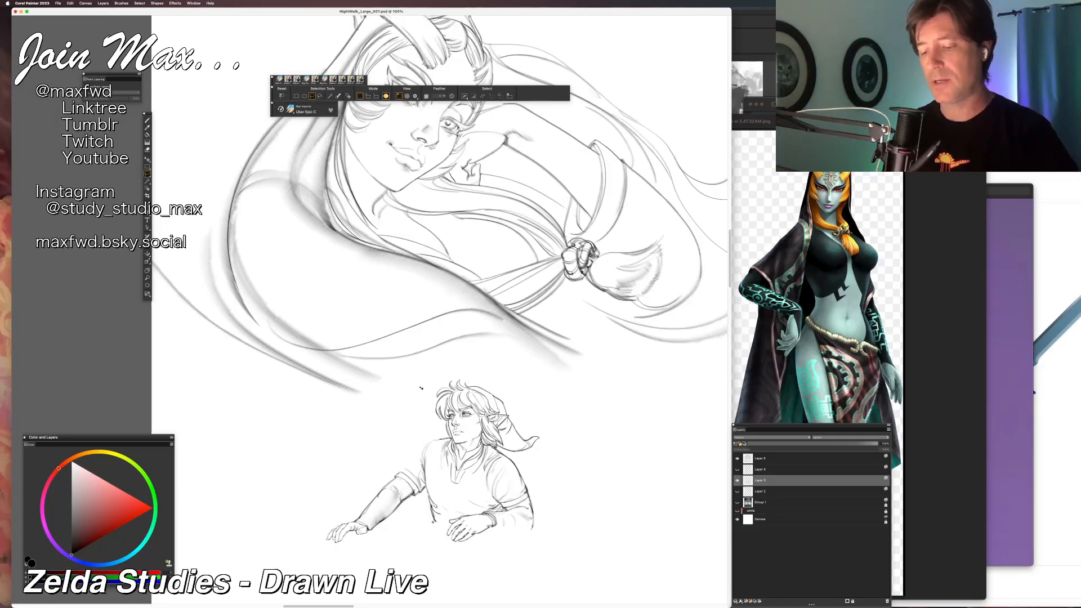
{"action": "key", "text": "super+shift+v"}
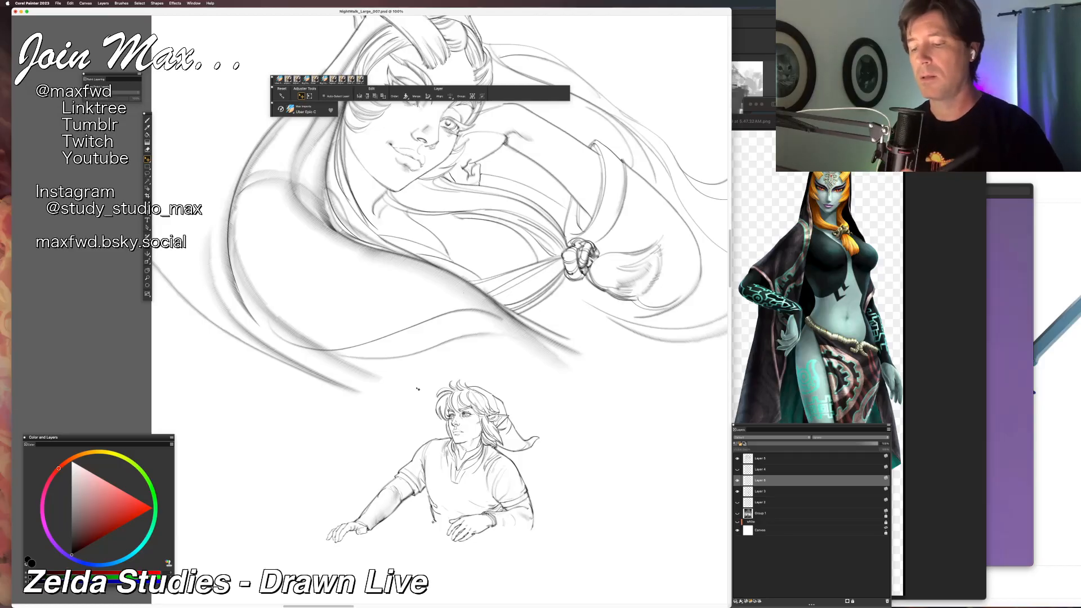
{"action": "left_click", "coordinate": [763, 493], "text": "shift"}
{"action": "key", "text": "super+e"}
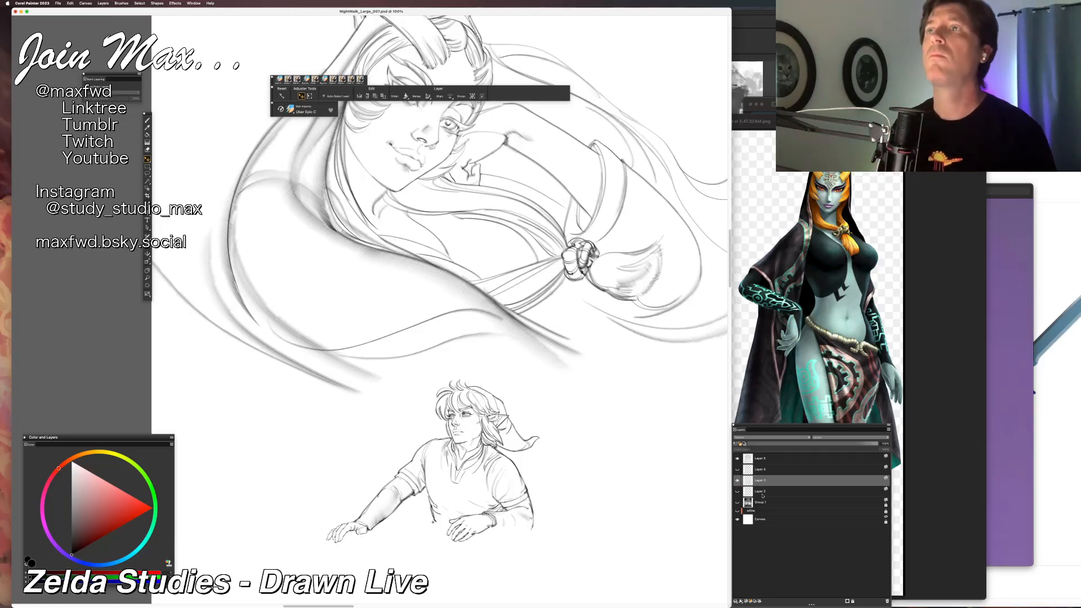
Lasso part of Link's outstretched arm near the sleeve, paste it onto its own layer and merge it back into Layer 3.
{"action": "key", "text": "n"}
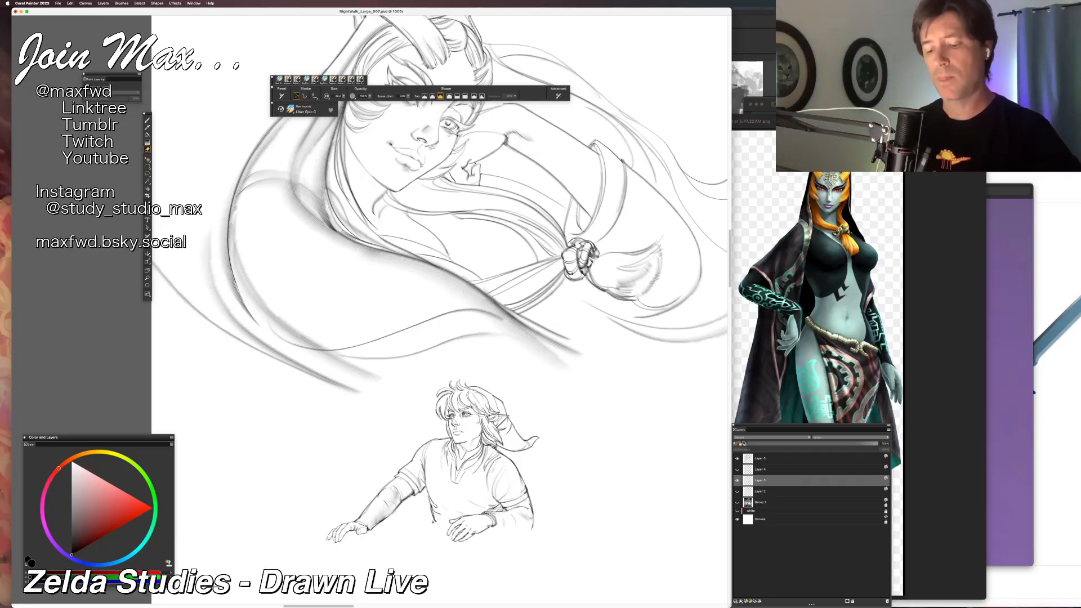
{"action": "key", "text": "l"}
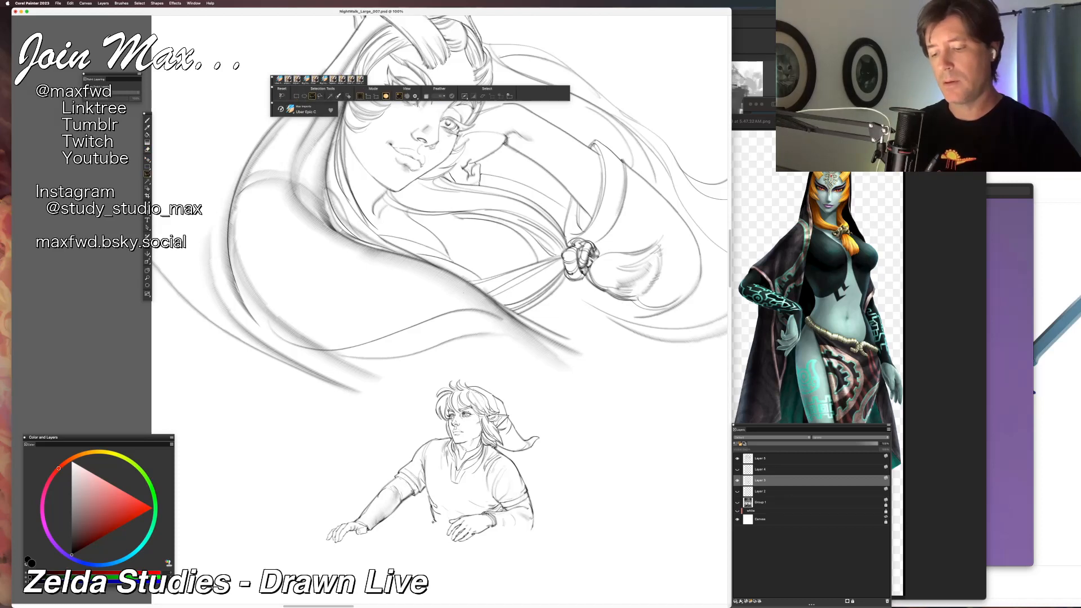
{"action": "mouse_move", "coordinate": [409, 513]}
{"action": "left_mouse_down"}
{"action": "mouse_move", "coordinate": [365, 530]}
{"action": "mouse_move", "coordinate": [384, 494]}
{"action": "mouse_move", "coordinate": [424, 494]}
{"action": "mouse_move", "coordinate": [419, 501]}
{"action": "left_mouse_up"}
{"action": "key", "text": "super+c"}
{"action": "key", "text": "super+v"}
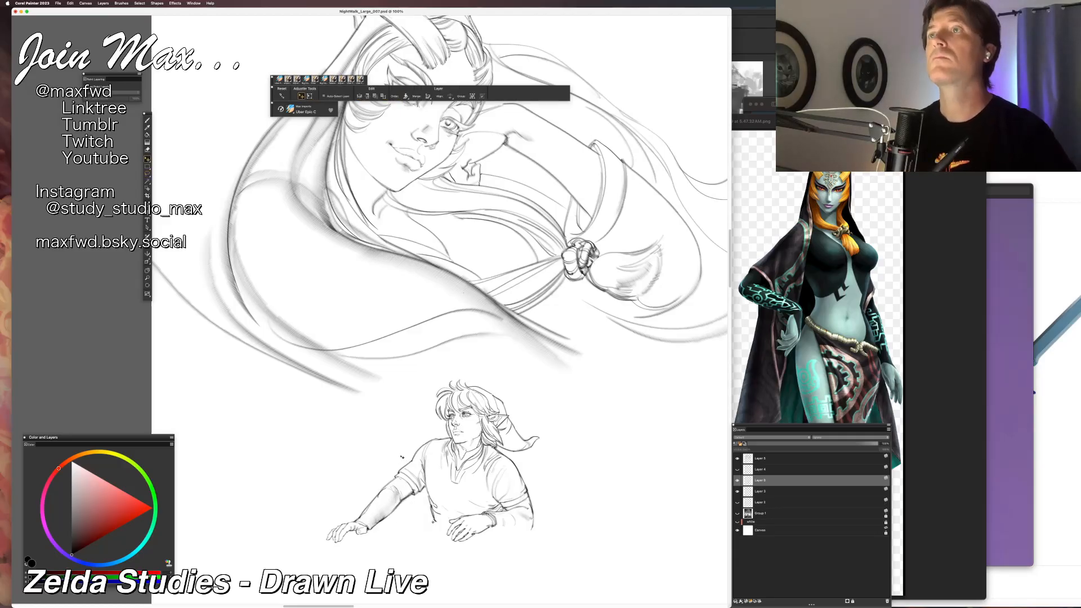
{"action": "key", "text": "b"}
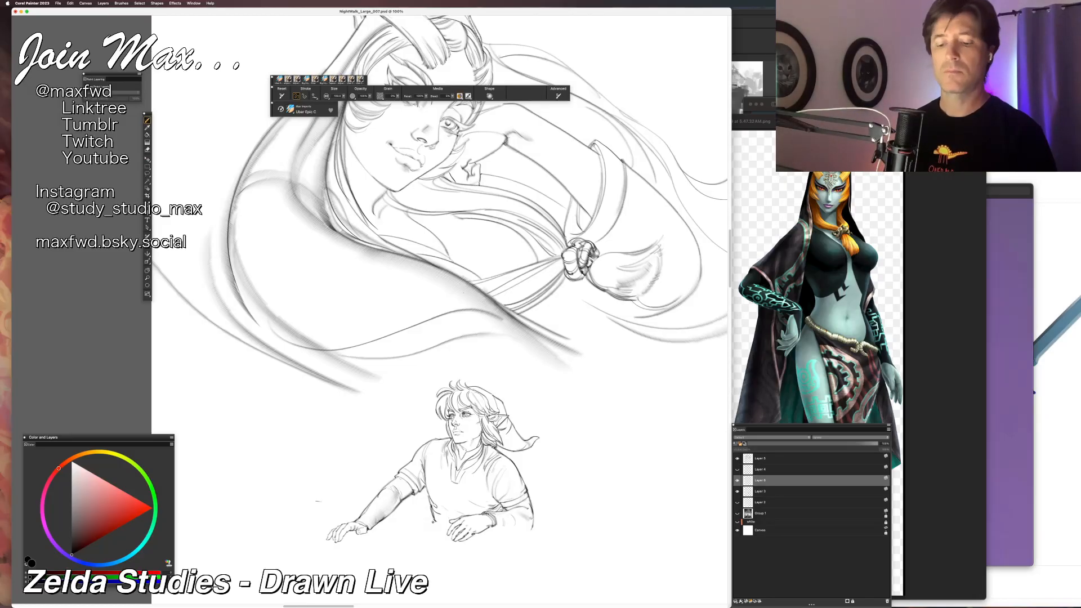
{"action": "key", "text": "f"}
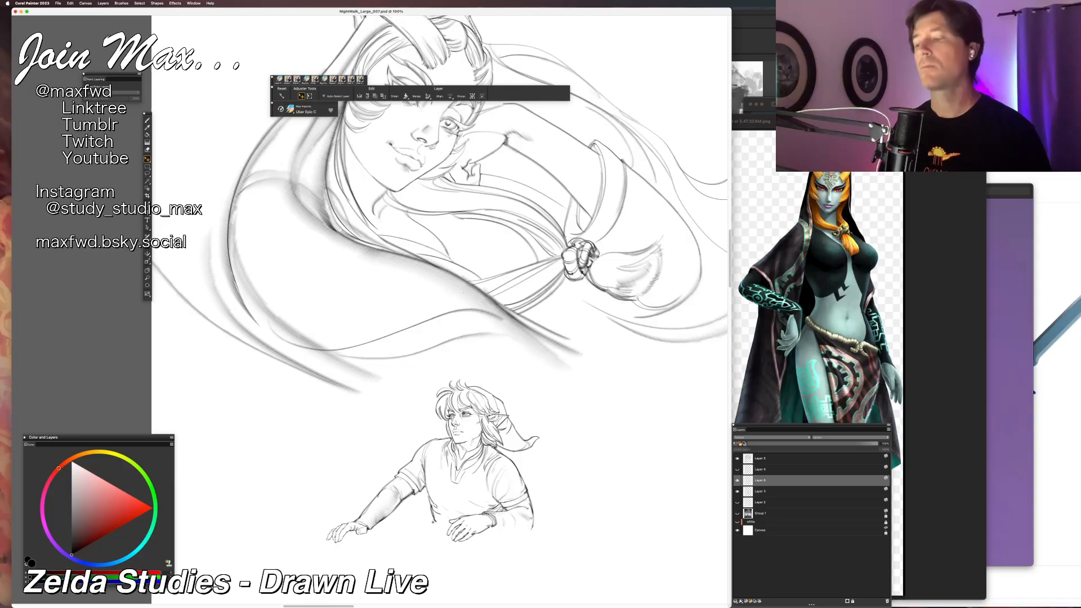
{"action": "key", "text": "b"}
{"action": "left_click", "coordinate": [761, 489], "text": "shift"}
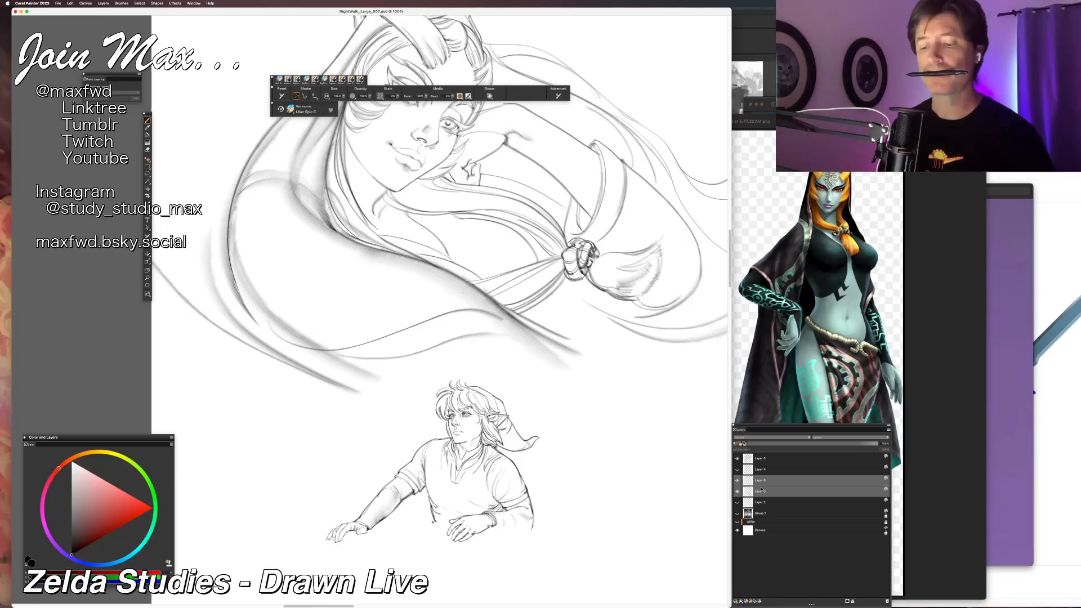
{"action": "key", "text": "super+e"}
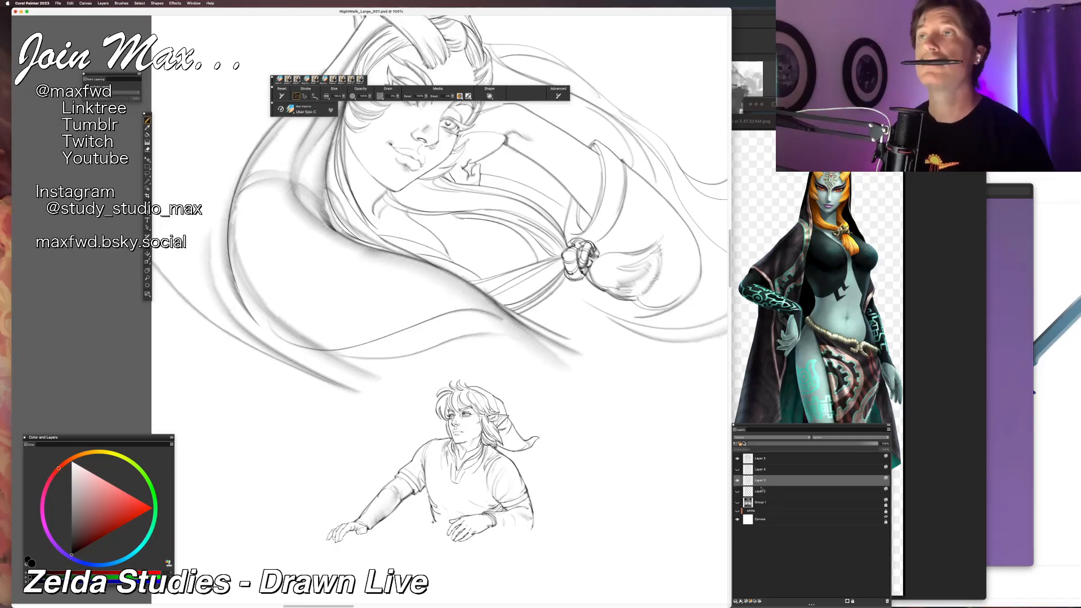
Flip the canvas horizontally to check the drawing in mirror image, with Midna's upper body centred for editing.
{"action": "key", "text": "super+minus"}
{"action": "key", "text": "super+minus"}
{"action": "left_click_drag", "start_coordinate": [654, 430], "coordinate": [634, 491]}
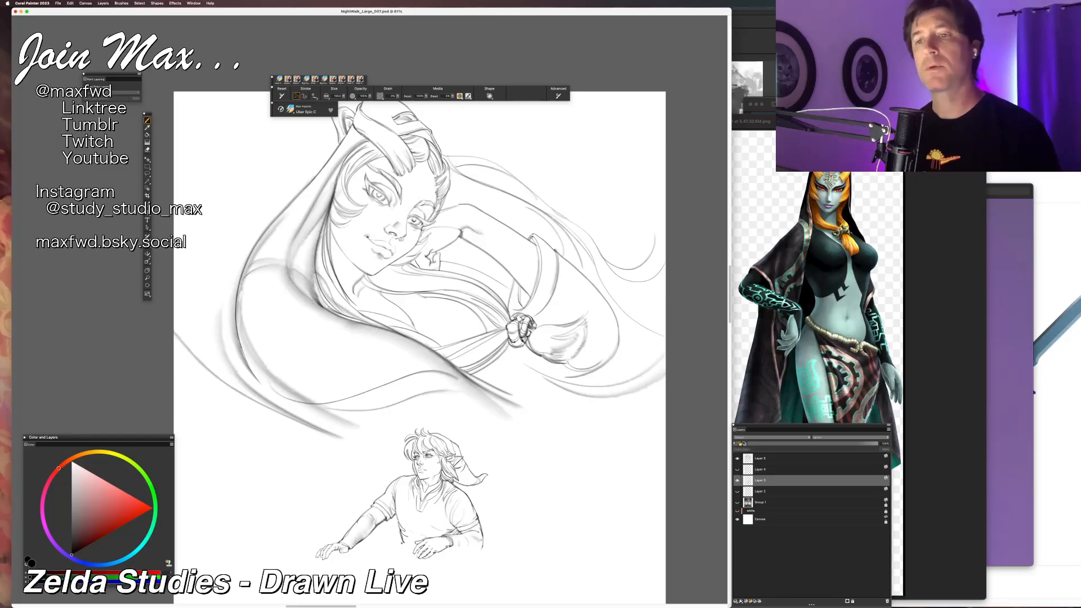
{"action": "left_click", "coordinate": [85, 5]}
{"action": "mouse_move", "coordinate": [107, 25]}
{"action": "left_click", "coordinate": [175, 52]}
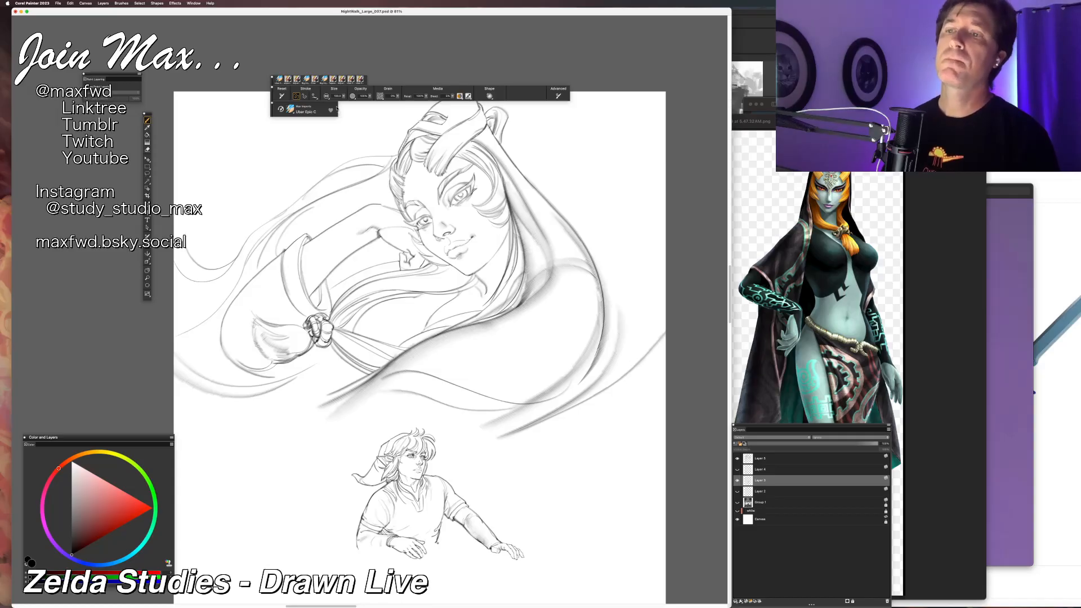
{"action": "left_click_drag", "start_coordinate": [449, 222], "coordinate": [419, 331]}
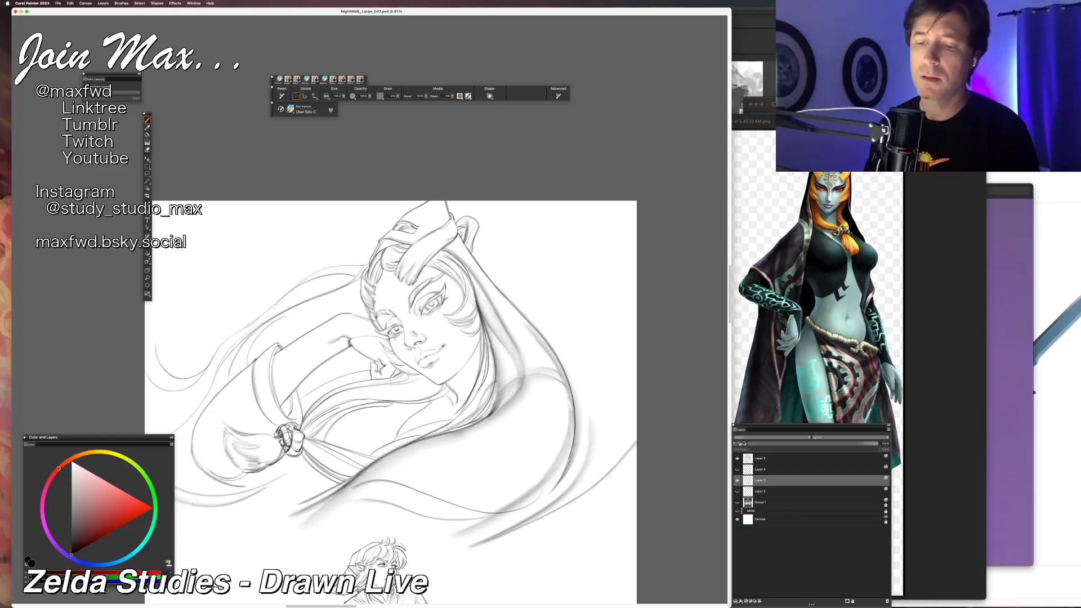
Try brush strokes around Midna's eye nearest the raised arm on the topmost line art layer and undo them.
{"action": "key", "text": "n"}
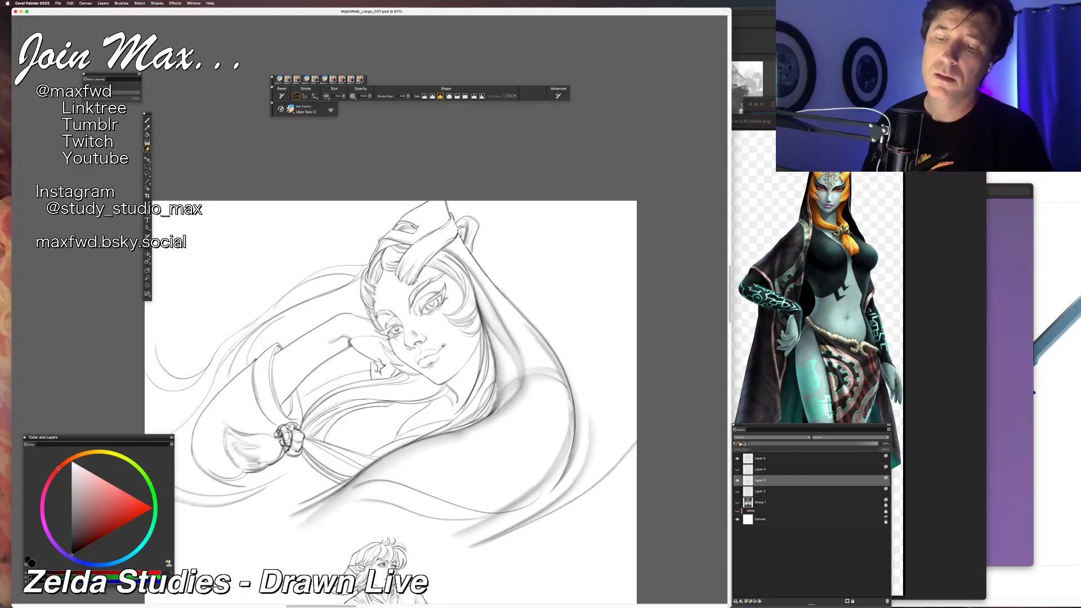
{"action": "left_click", "coordinate": [760, 458]}
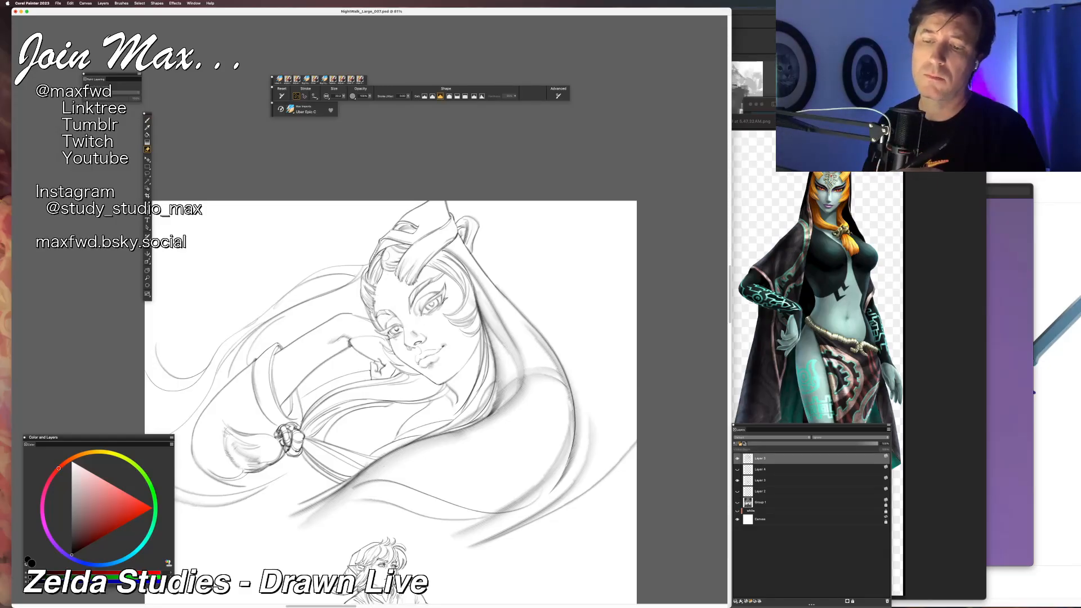
{"action": "key", "text": "l"}
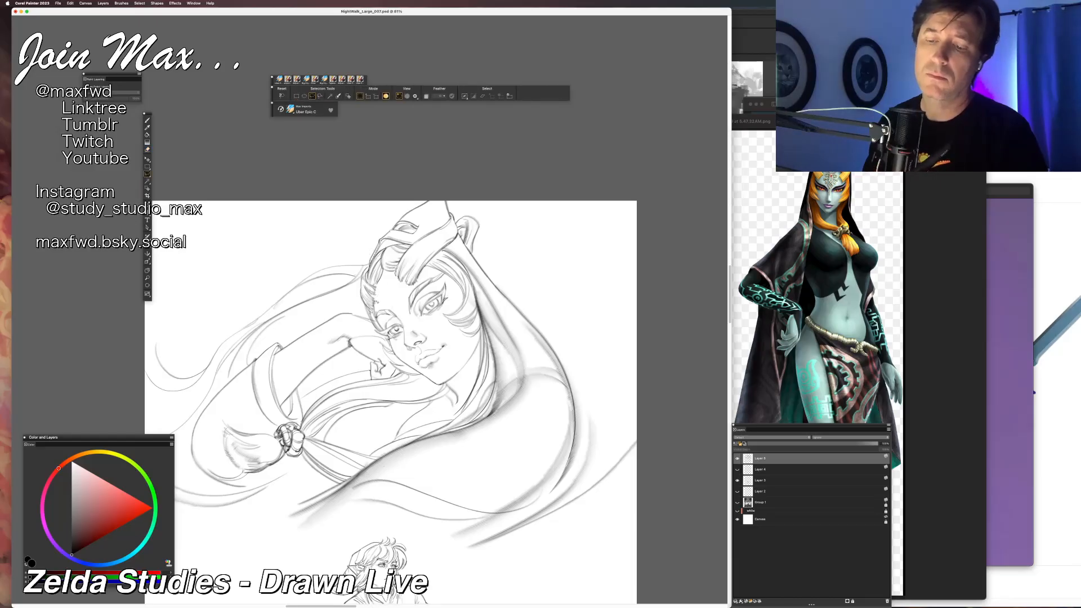
{"action": "key", "text": "n"}
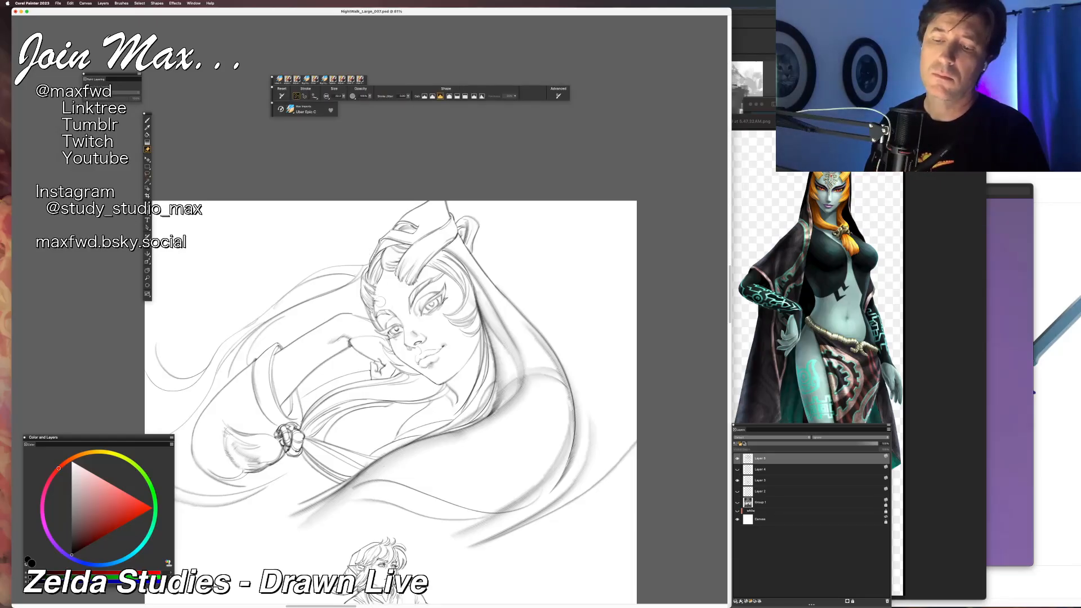
{"action": "key", "text": "l"}
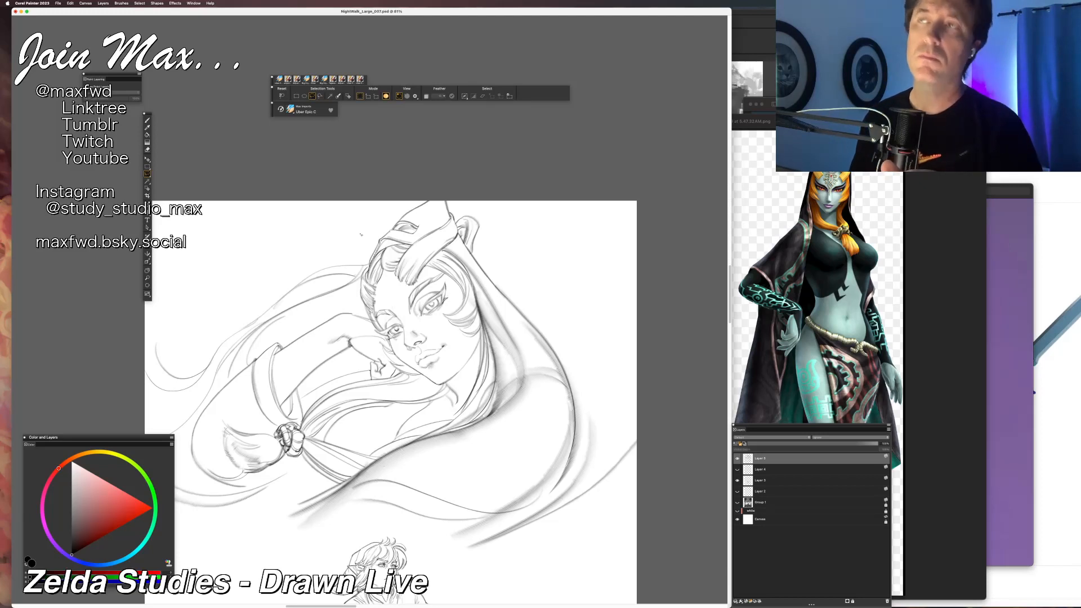
{"action": "key", "text": "b"}
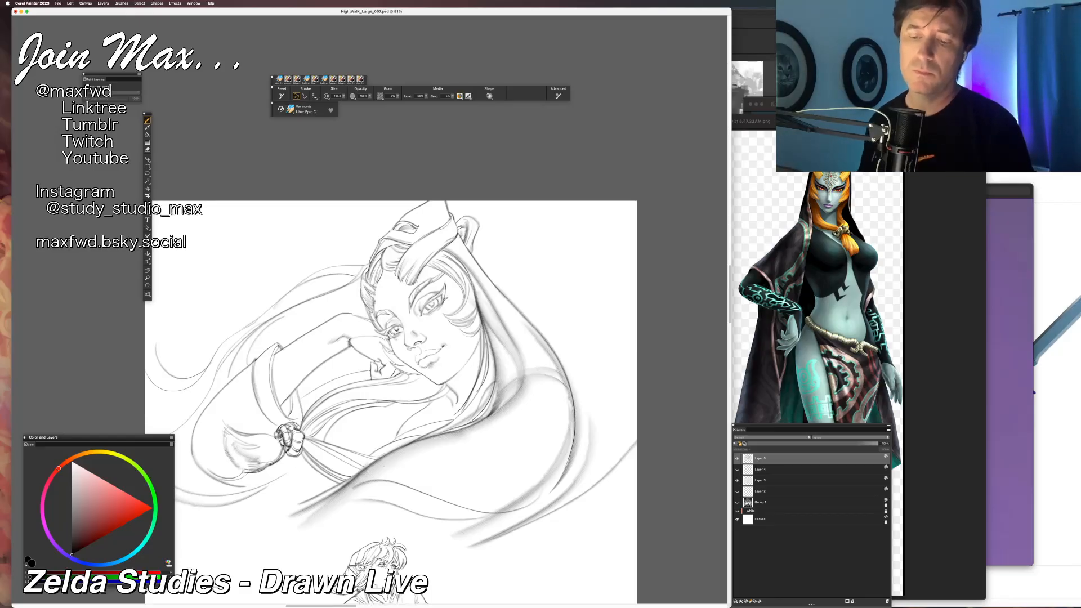
{"action": "mouse_move", "coordinate": [388, 325]}
{"action": "left_mouse_down"}
{"action": "mouse_move", "coordinate": [400, 319]}
{"action": "mouse_move", "coordinate": [386, 331]}
{"action": "mouse_move", "coordinate": [389, 322]}
{"action": "left_mouse_up"}
{"action": "key", "text": "super+z"}
{"action": "key", "text": "super+z"}
{"action": "key", "text": "super+z"}
{"action": "key", "text": "super+z"}
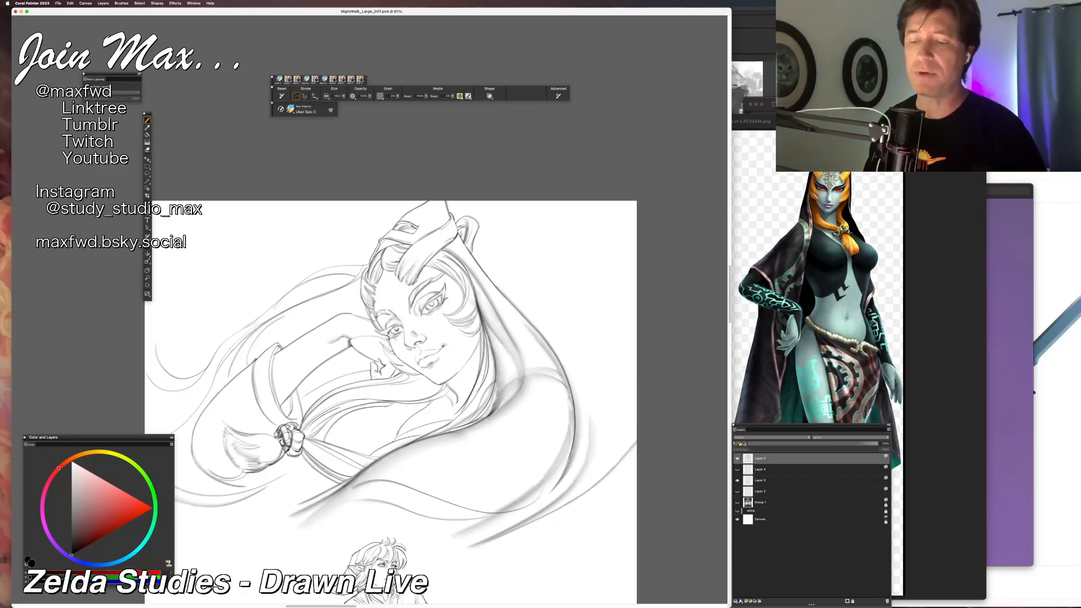
{"action": "key", "text": "n"}
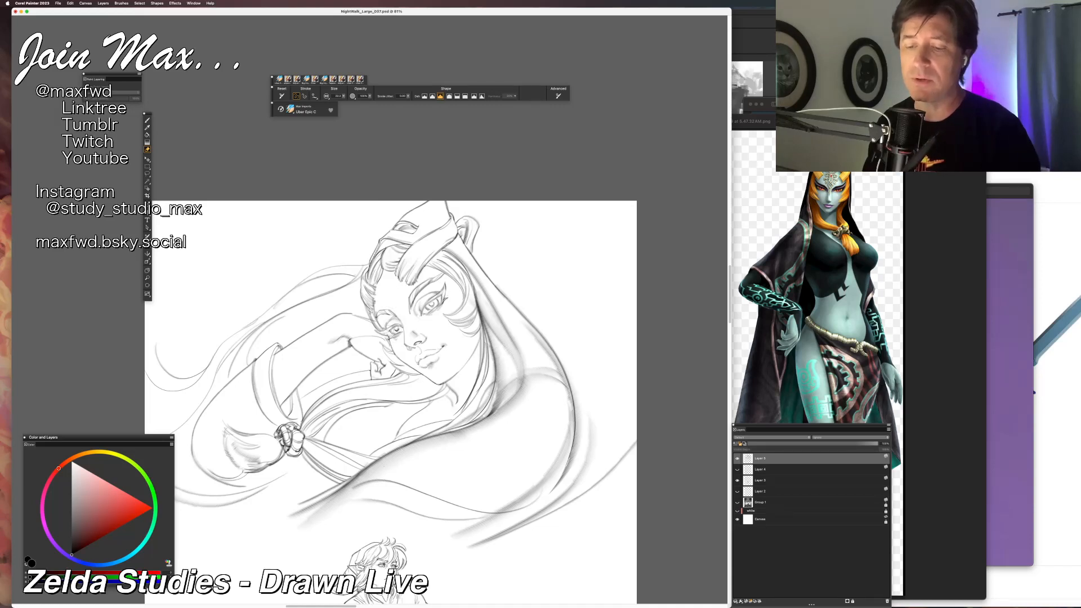
{"action": "key", "text": "b"}
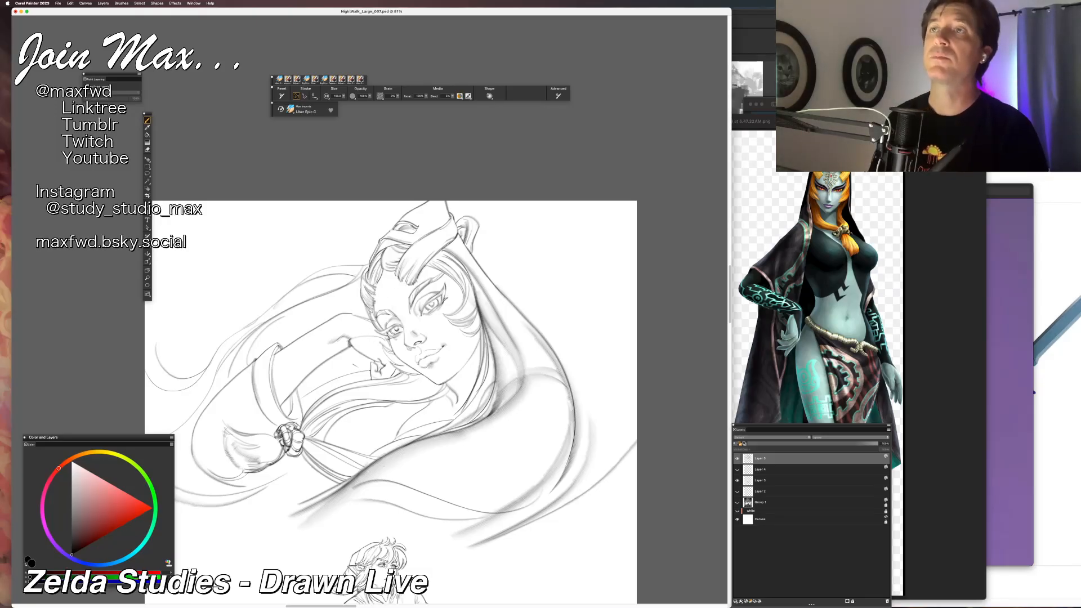
{"action": "key", "text": "n"}
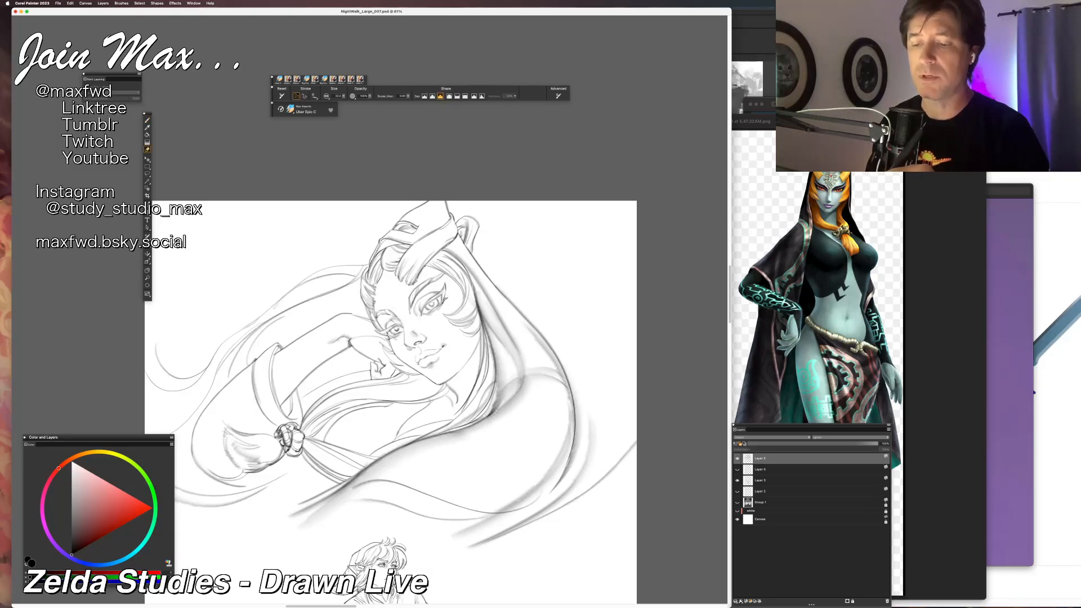
{"action": "key", "text": "b"}
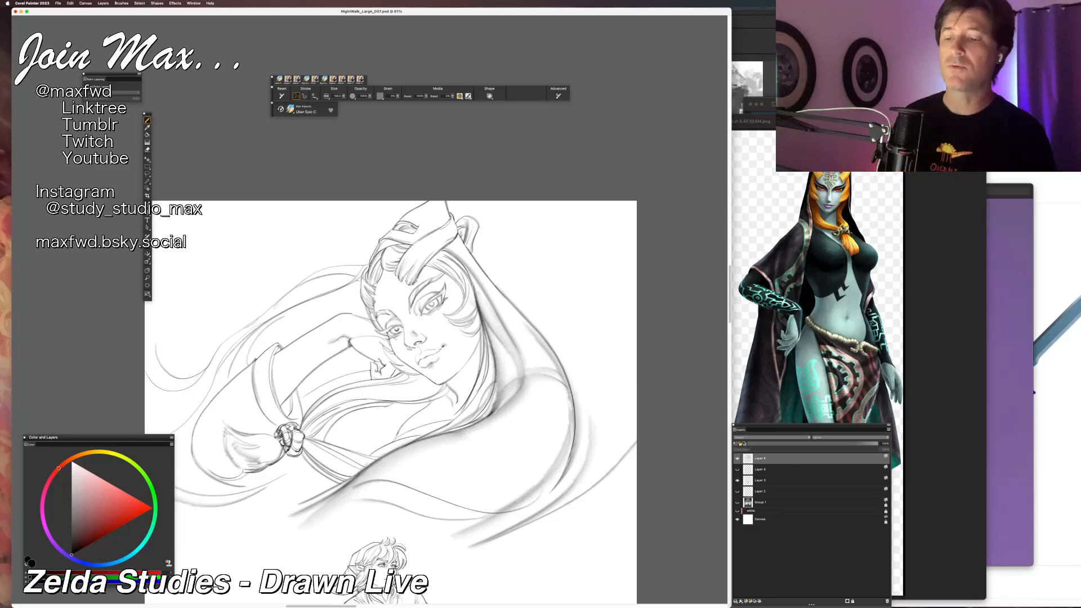
{"action": "key", "text": "n"}
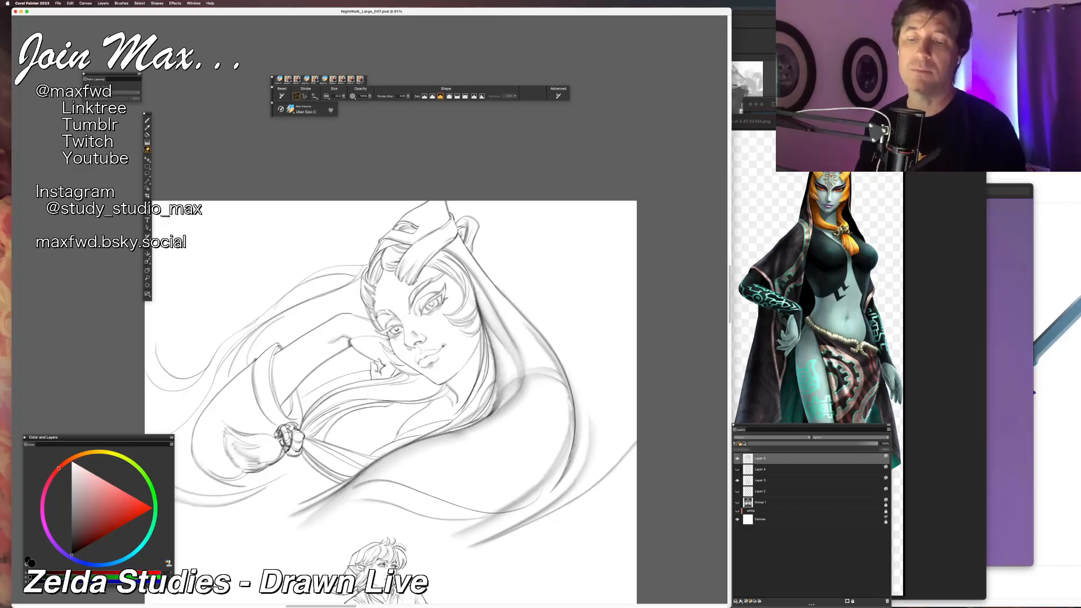
{"action": "key", "text": "b"}
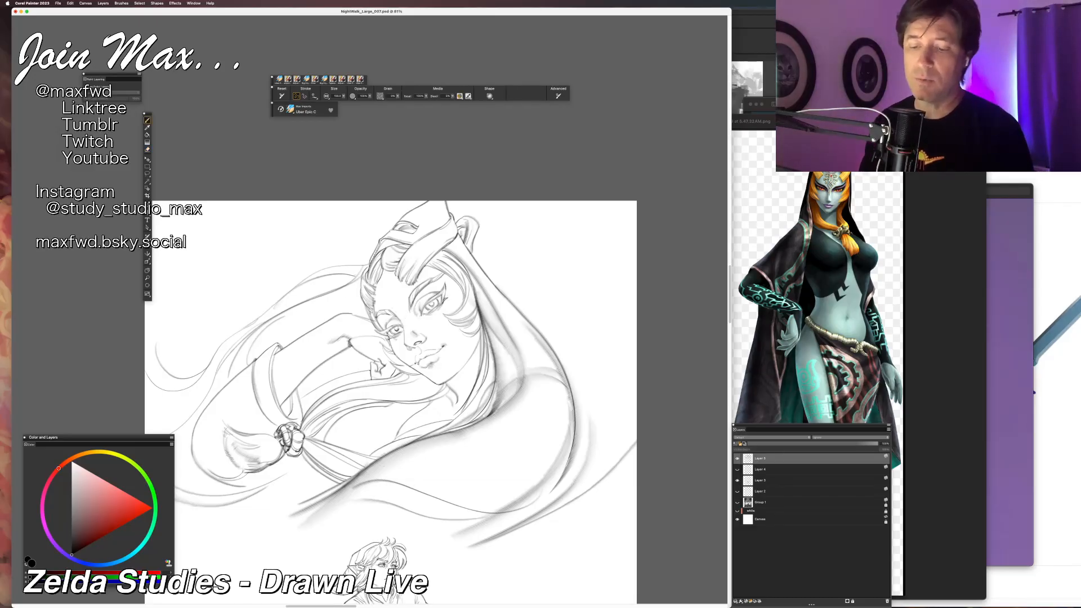
Try erasing and sketching in the gap beneath Midna's raised arm on the topmost line art layer, and undo the strokes.
{"action": "mouse_move", "coordinate": [287, 505]}
{"action": "left_mouse_down"}
{"action": "mouse_move", "coordinate": [307, 479]}
{"action": "mouse_move", "coordinate": [301, 440]}
{"action": "left_mouse_up"}
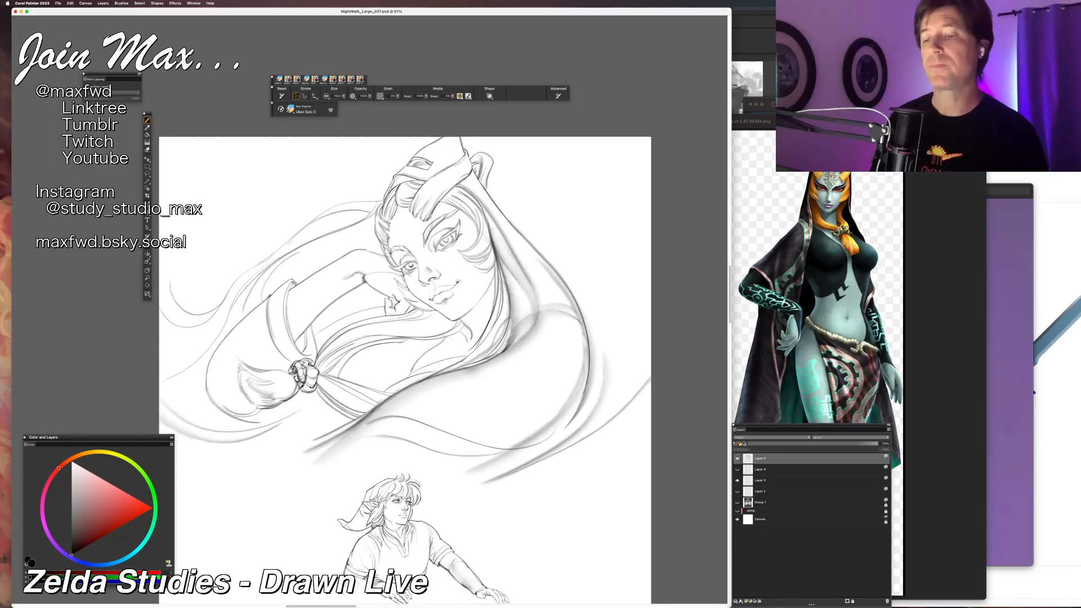
{"action": "left_click_drag", "start_coordinate": [294, 518], "coordinate": [307, 501]}
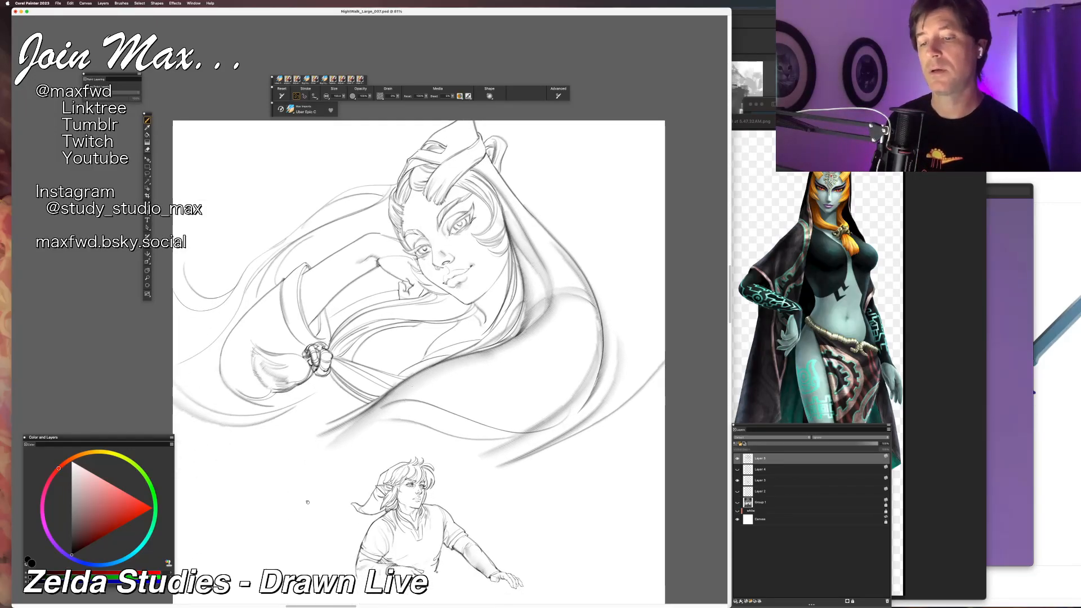
{"action": "key", "text": "n"}
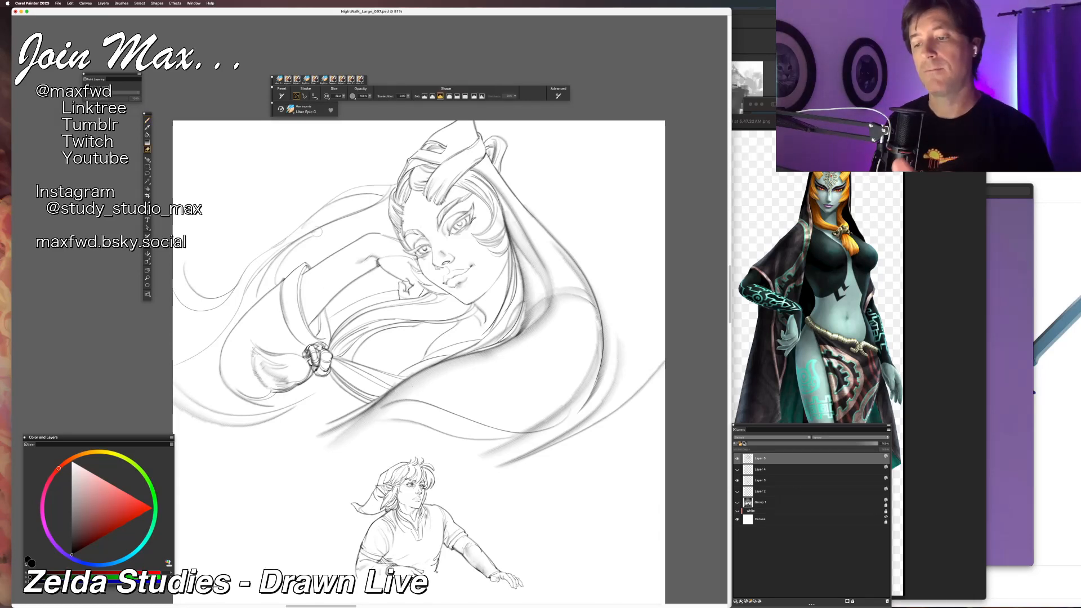
{"action": "left_click_drag", "start_coordinate": [335, 311], "coordinate": [378, 294]}
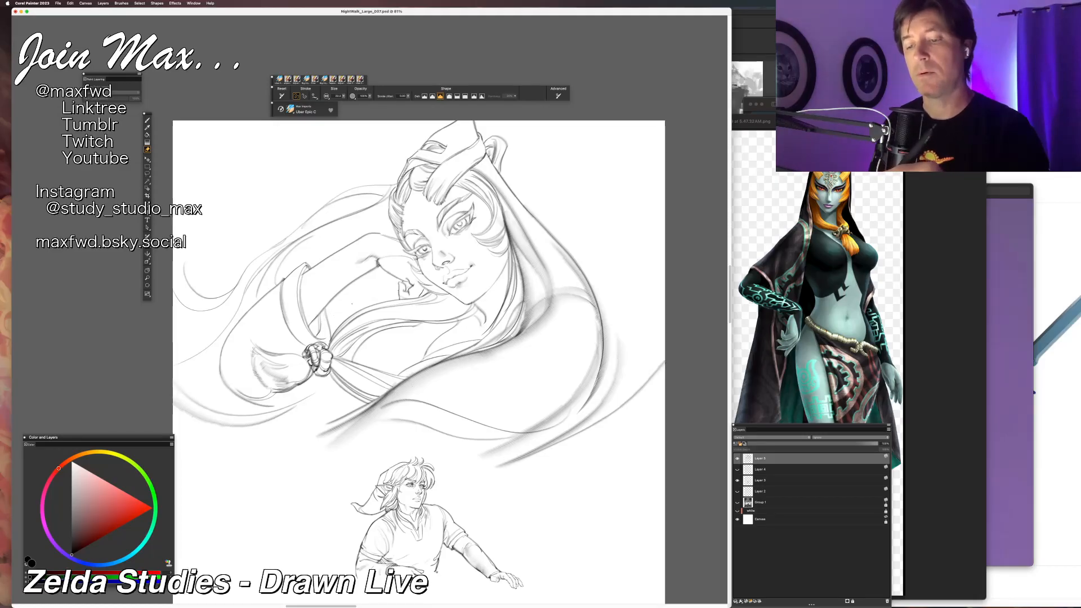
{"action": "key", "text": "b"}
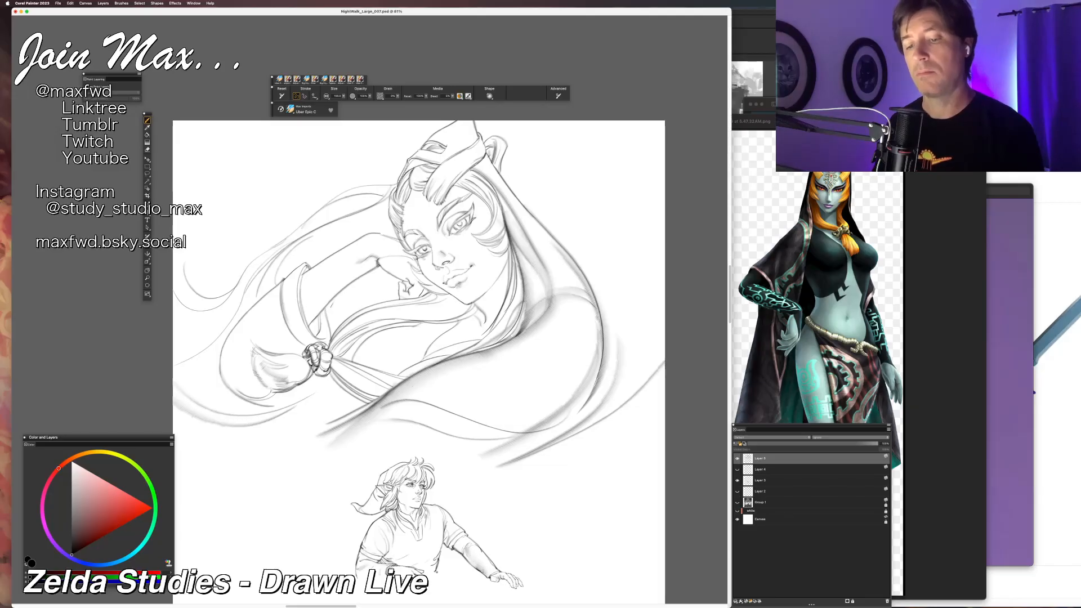
{"action": "key", "text": "super+z"}
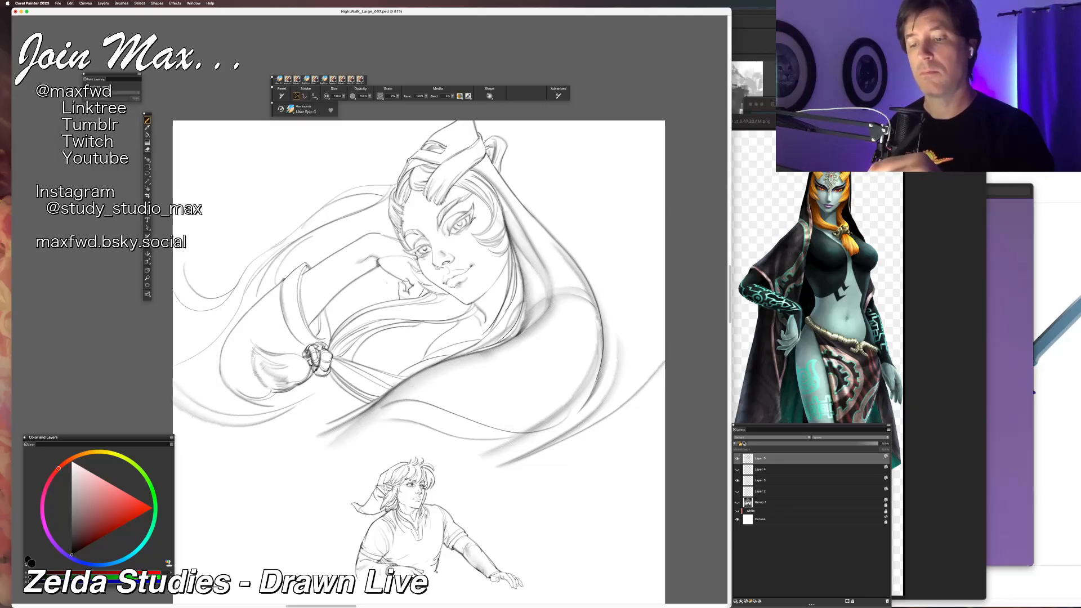
{"action": "mouse_move", "coordinate": [382, 273]}
{"action": "left_mouse_down"}
{"action": "mouse_move", "coordinate": [338, 296]}
{"action": "mouse_move", "coordinate": [343, 307]}
{"action": "left_mouse_up"}
{"action": "key", "text": "super+z"}
{"action": "key", "text": "super+z"}
{"action": "key", "text": "super+z"}
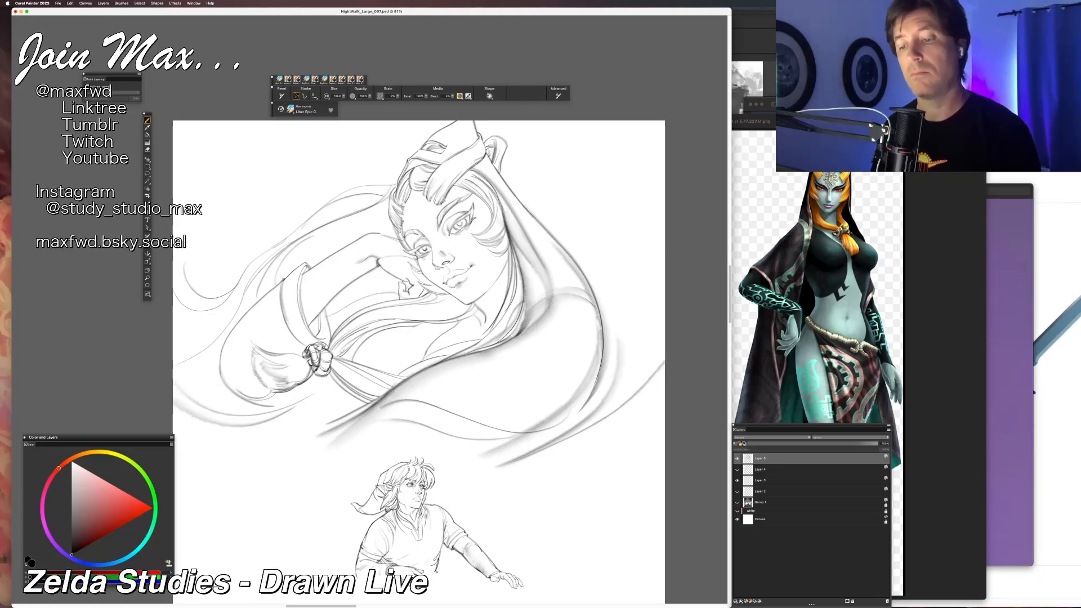
Sketch thin hair strands between Midna's raised arm and flowing hair, compare the drawing with and without them, and undo them.
{"action": "key", "text": "super+z"}
{"action": "left_click_drag", "start_coordinate": [328, 313], "coordinate": [397, 288]}
{"action": "left_click_drag", "start_coordinate": [236, 257], "coordinate": [254, 235]}
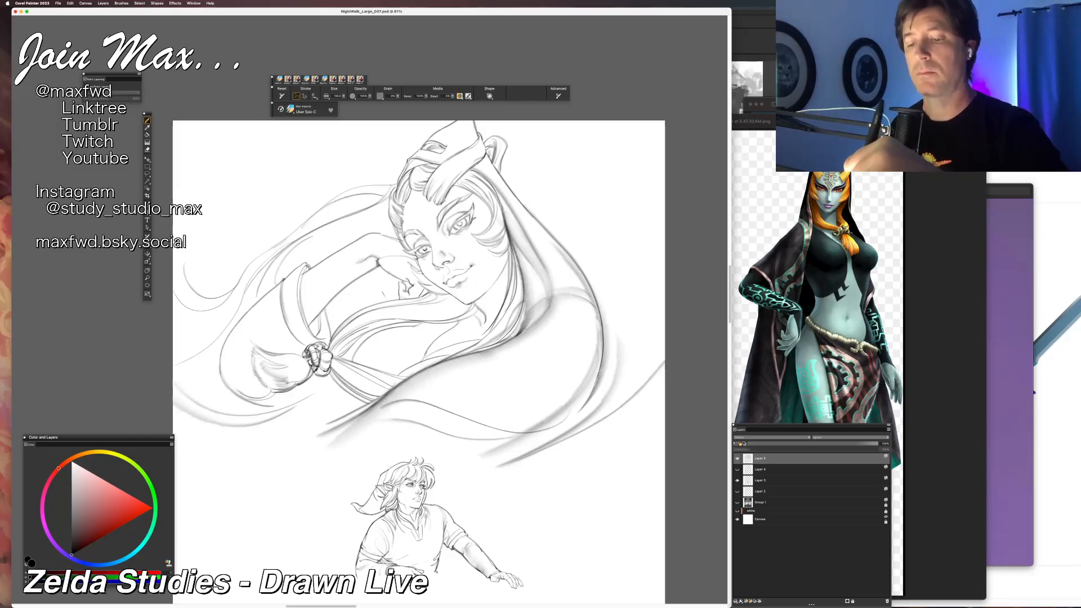
{"action": "mouse_move", "coordinate": [331, 304]}
{"action": "left_mouse_down"}
{"action": "mouse_move", "coordinate": [346, 316]}
{"action": "mouse_move", "coordinate": [386, 295]}
{"action": "left_mouse_up"}
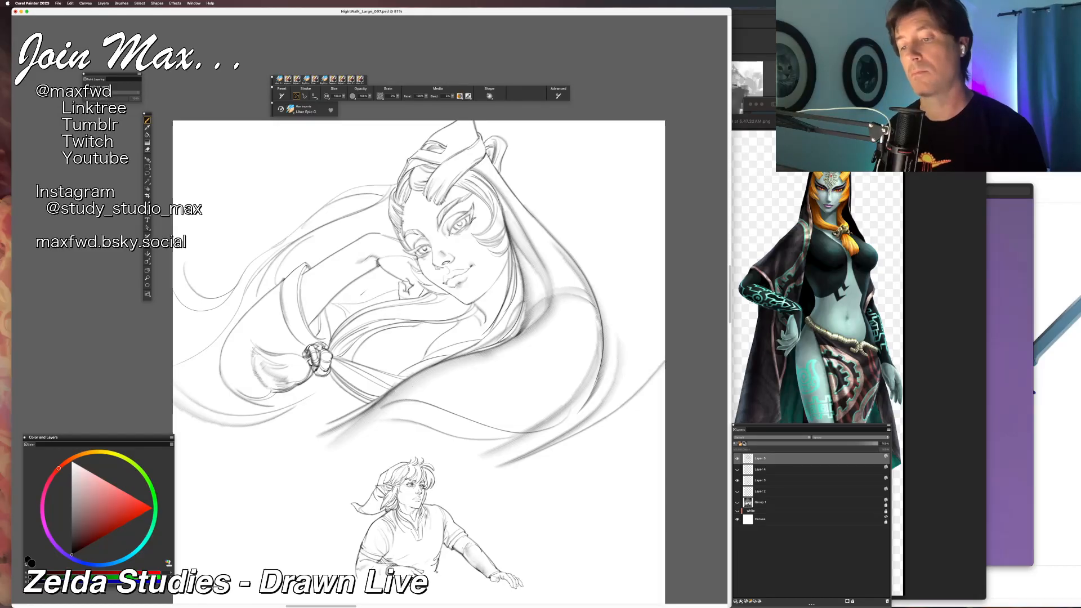
{"action": "key", "text": "super+minus"}
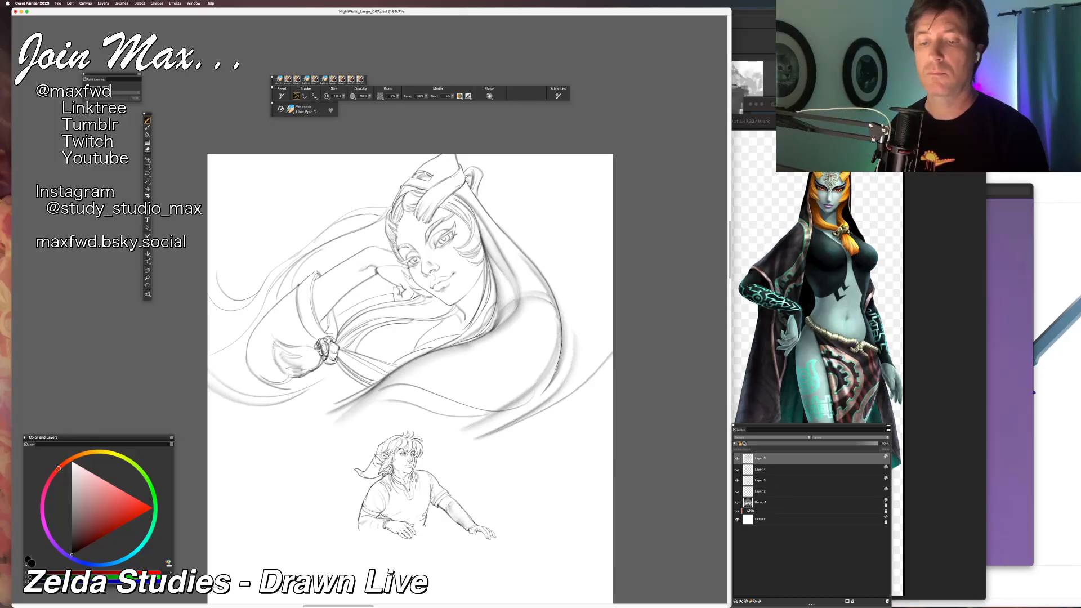
{"action": "key", "text": "super+z"}
{"action": "key", "text": "super+z"}
{"action": "key", "text": "super+z"}
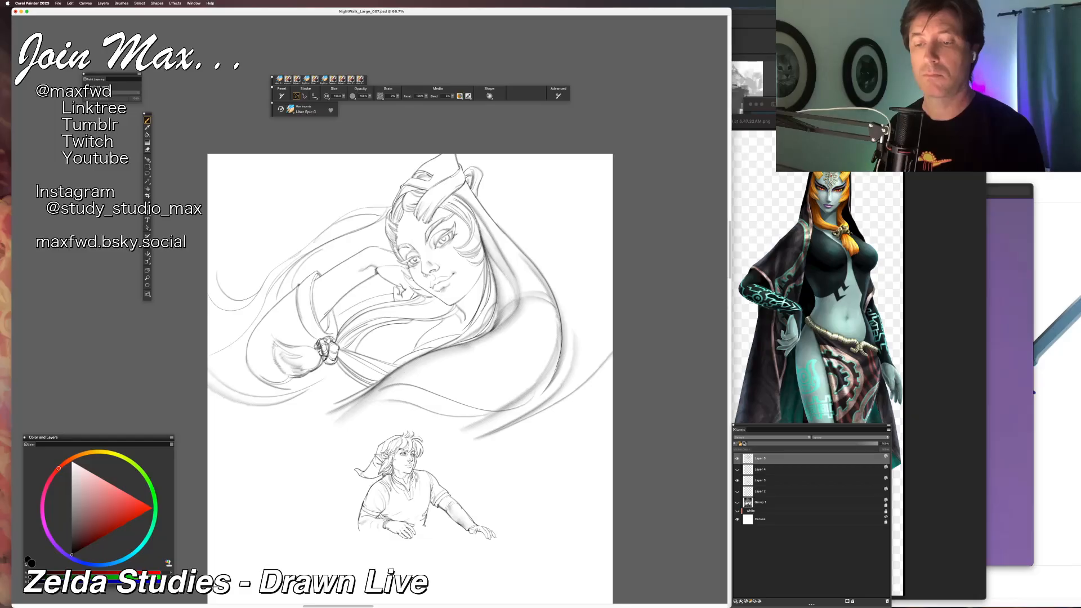
{"action": "key", "text": "super+y"}
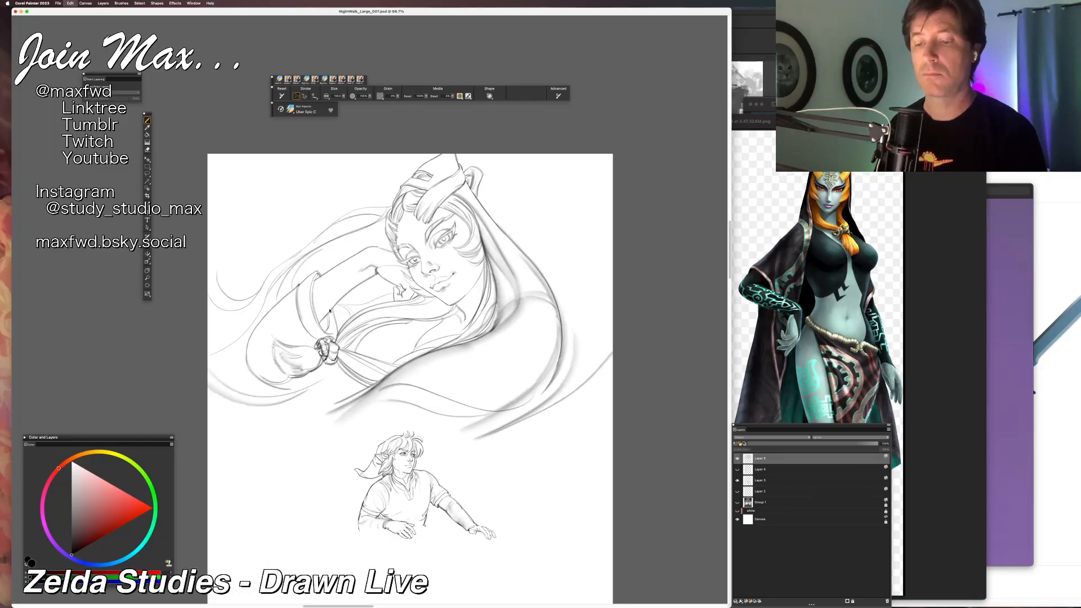
{"action": "key", "text": "super+z"}
{"action": "key", "text": "super+z"}
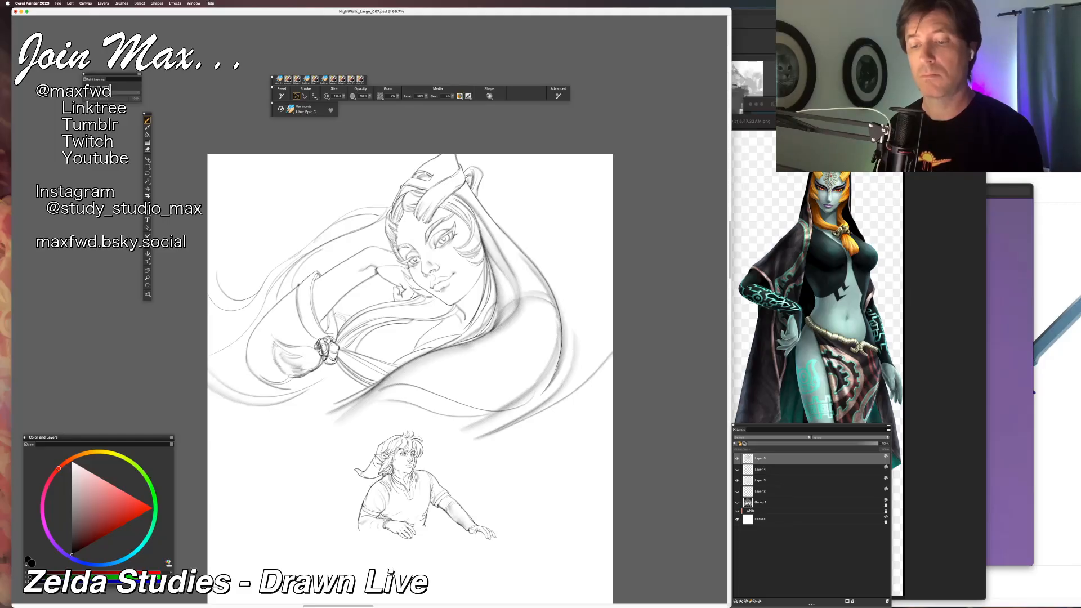
Try strokes below Midna's hair and under her raised forearm, undo them, and check the whole composition.
{"action": "left_click_drag", "start_coordinate": [458, 375], "coordinate": [444, 389]}
{"action": "key", "text": "super+z"}
{"action": "left_click_drag", "start_coordinate": [336, 313], "coordinate": [381, 299]}
{"action": "key", "text": "super+z"}
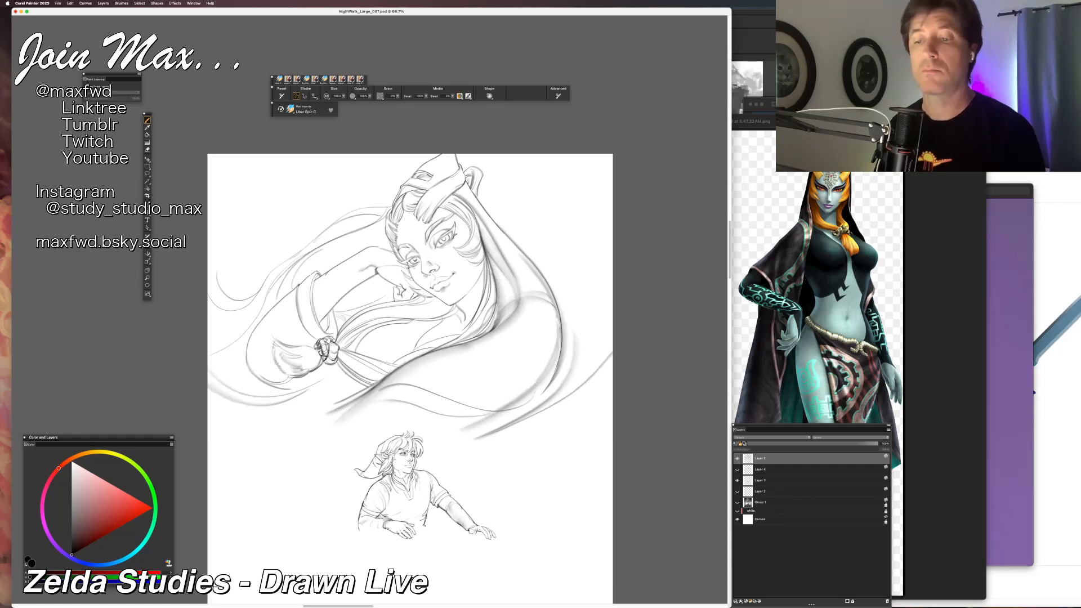
{"action": "key", "text": "super+minus"}
{"action": "key", "text": "super+minus"}
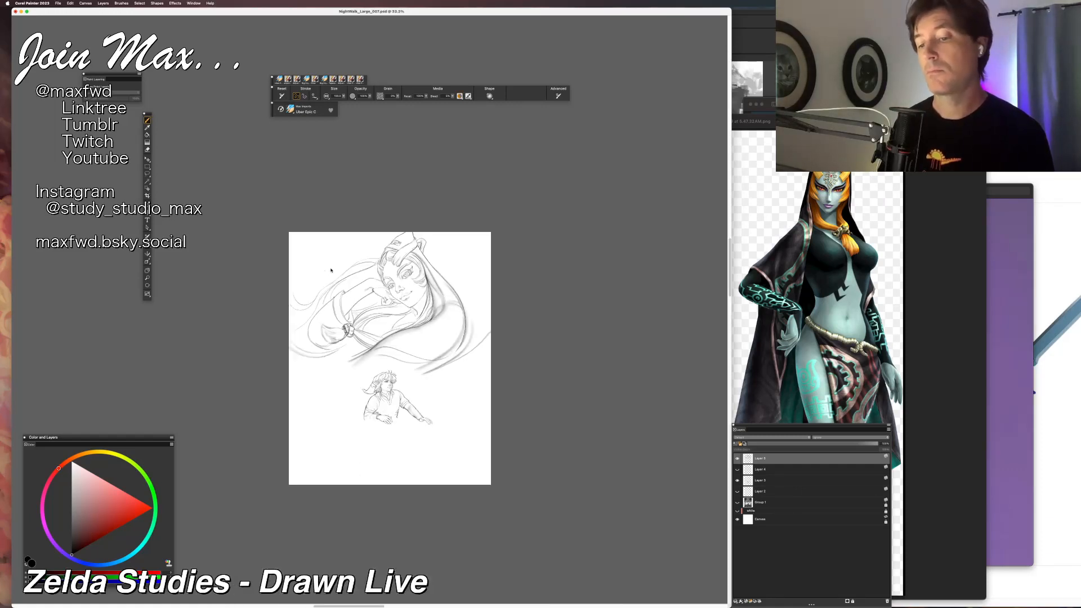
{"action": "key", "text": "super+equal"}
{"action": "key", "text": "super+equal"}
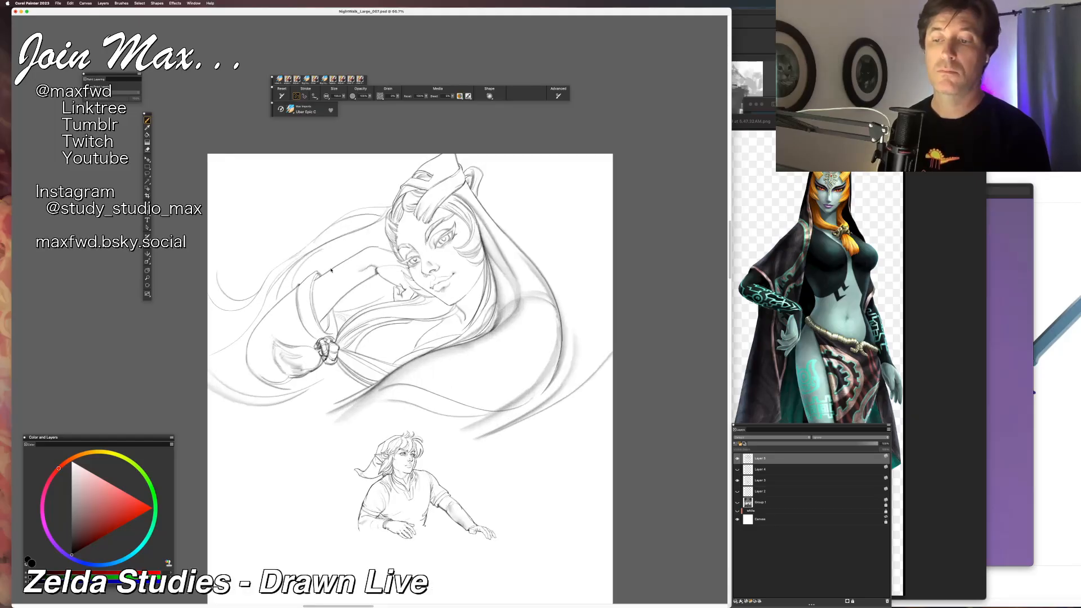
{"action": "key", "text": "super+equal"}
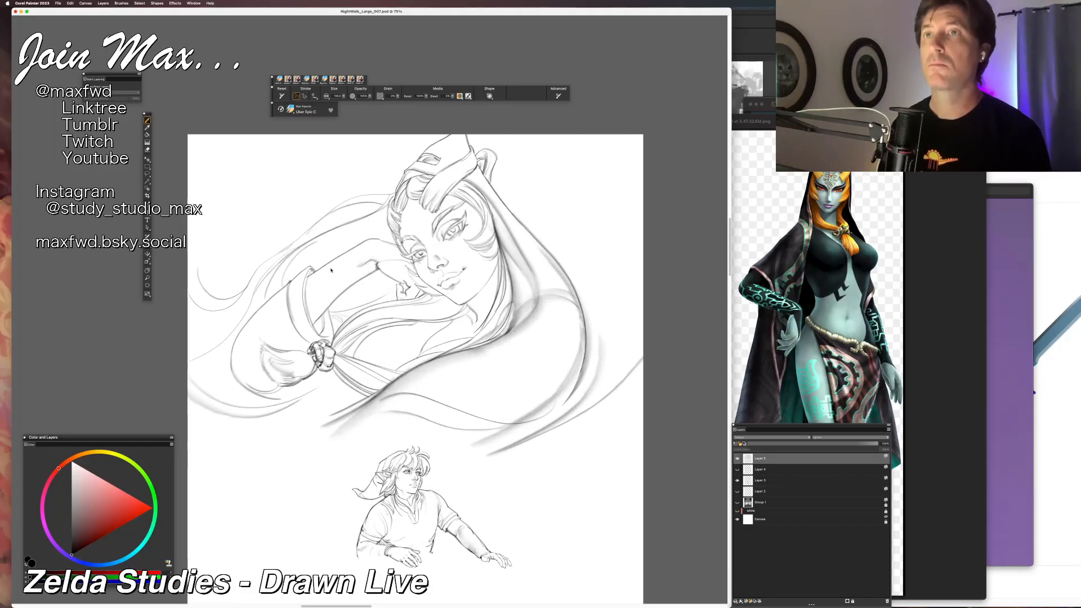
{"action": "key", "text": "super+minus"}
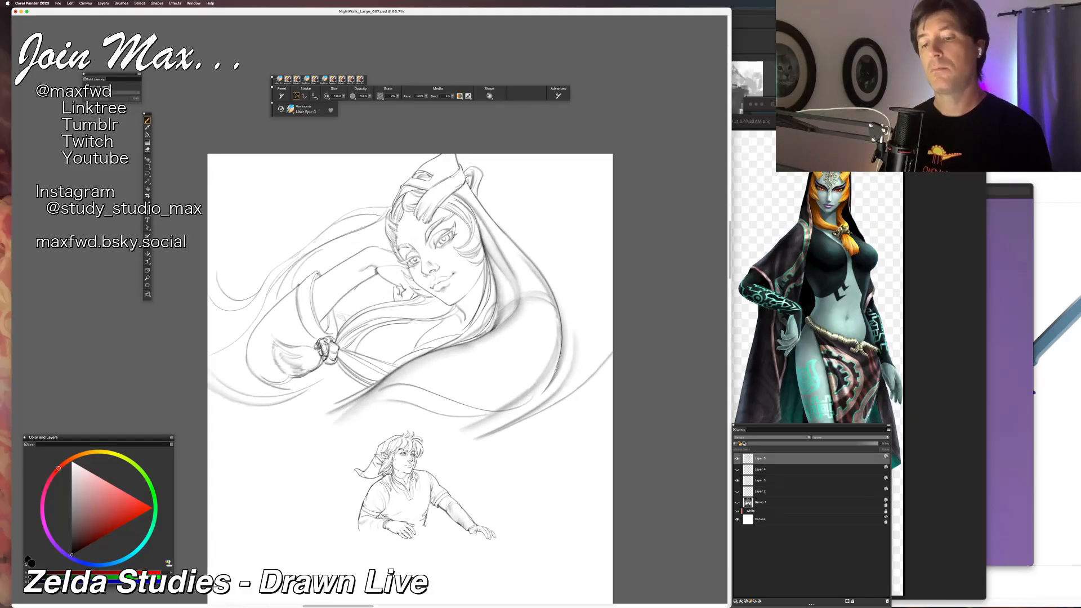
Try another line running from under Midna's forearm towards her raised hand and undo it.
{"action": "mouse_move", "coordinate": [351, 308]}
{"action": "left_mouse_down"}
{"action": "mouse_move", "coordinate": [395, 300]}
{"action": "mouse_move", "coordinate": [396, 287]}
{"action": "left_mouse_up"}
{"action": "key", "text": "super+z"}
{"action": "key", "text": "super+z"}
{"action": "key", "text": "super+z"}
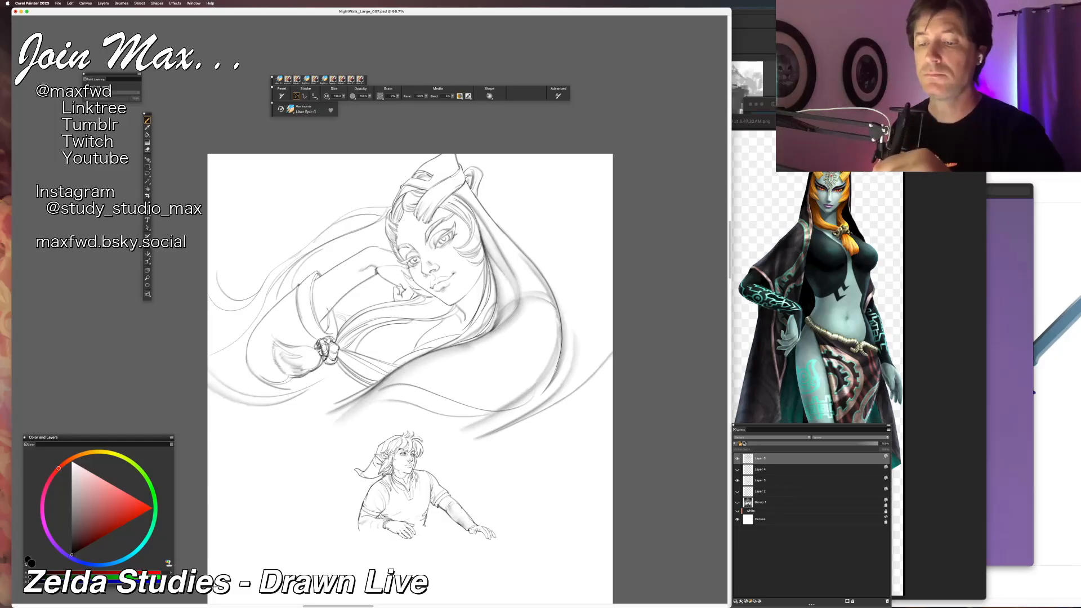
Sketch a short line inside the bend of Midna's raised arm, judge it at full-page size, and undo it.
{"action": "left_click_drag", "start_coordinate": [336, 308], "coordinate": [359, 310]}
{"action": "key", "text": "super+minus"}
{"action": "key", "text": "super+minus"}
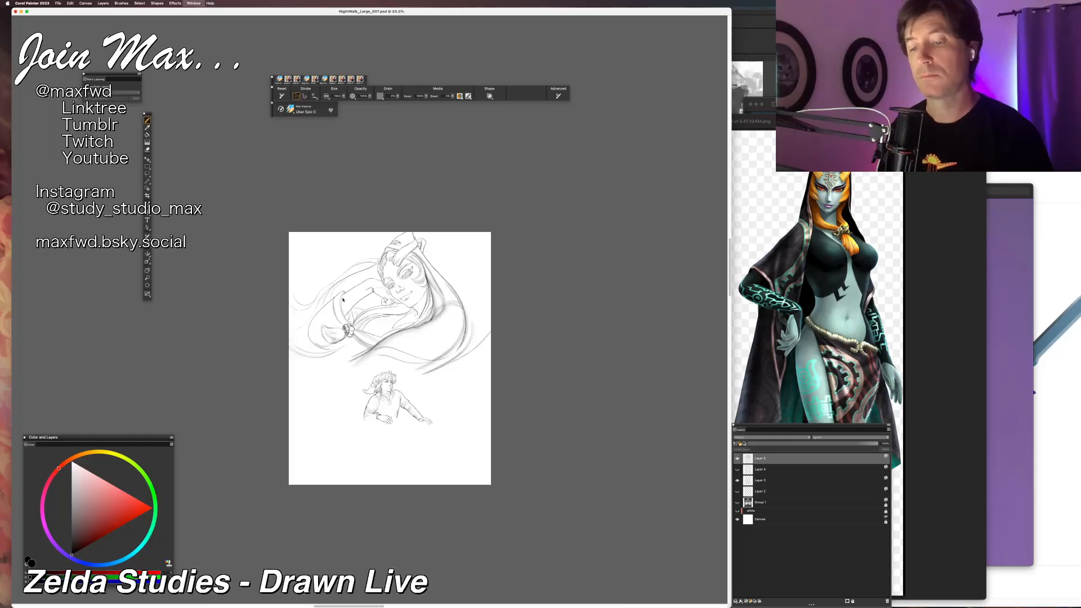
{"action": "key", "text": "super+equal"}
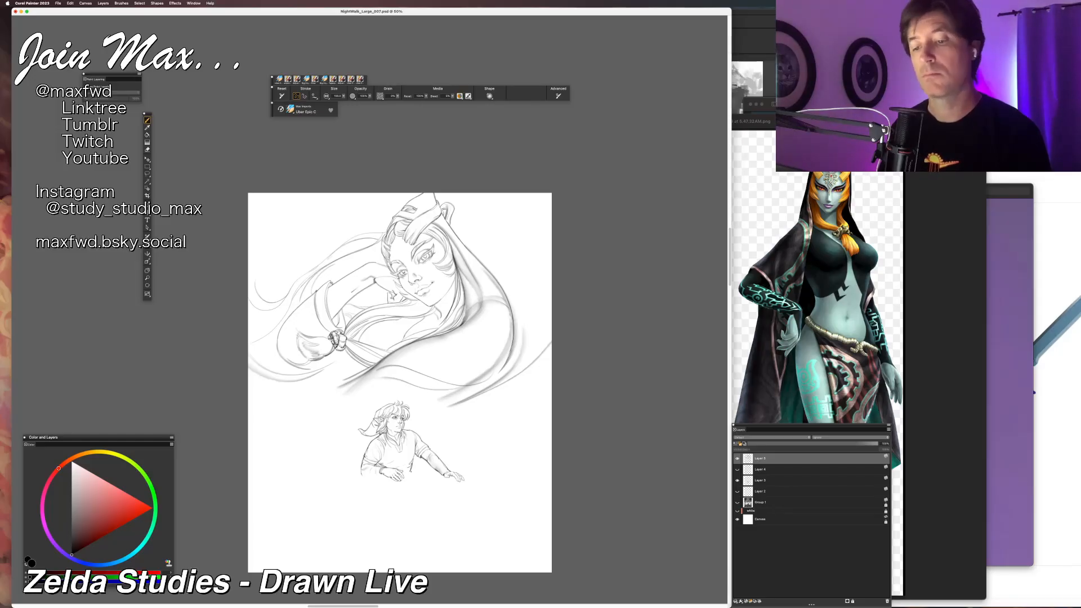
{"action": "key", "text": "super+minus"}
{"action": "key", "text": "super+minus"}
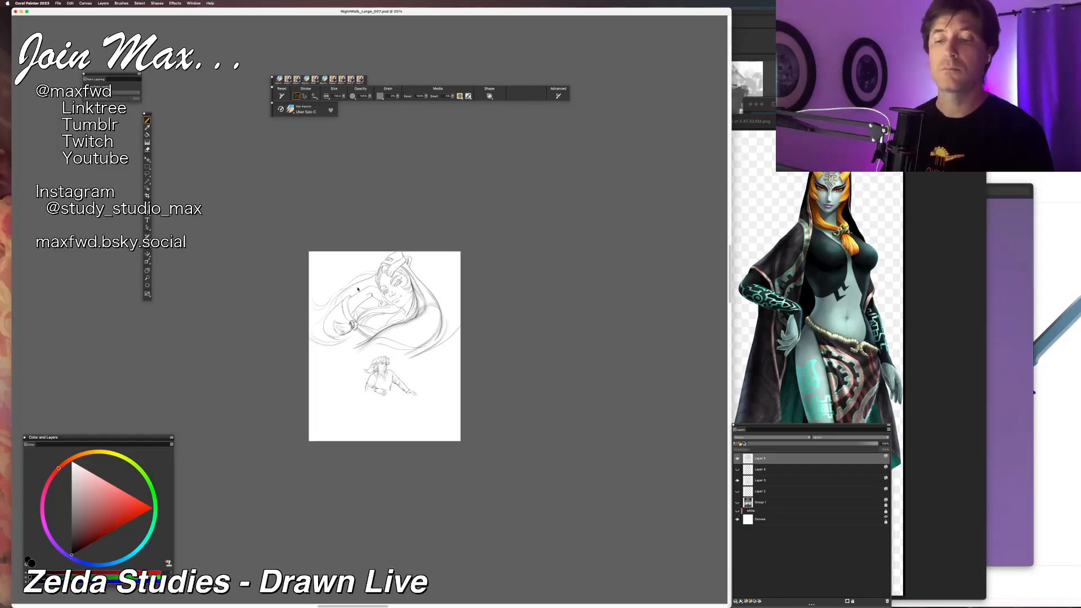
{"action": "key", "text": "super+equal"}
{"action": "key", "text": "super+equal"}
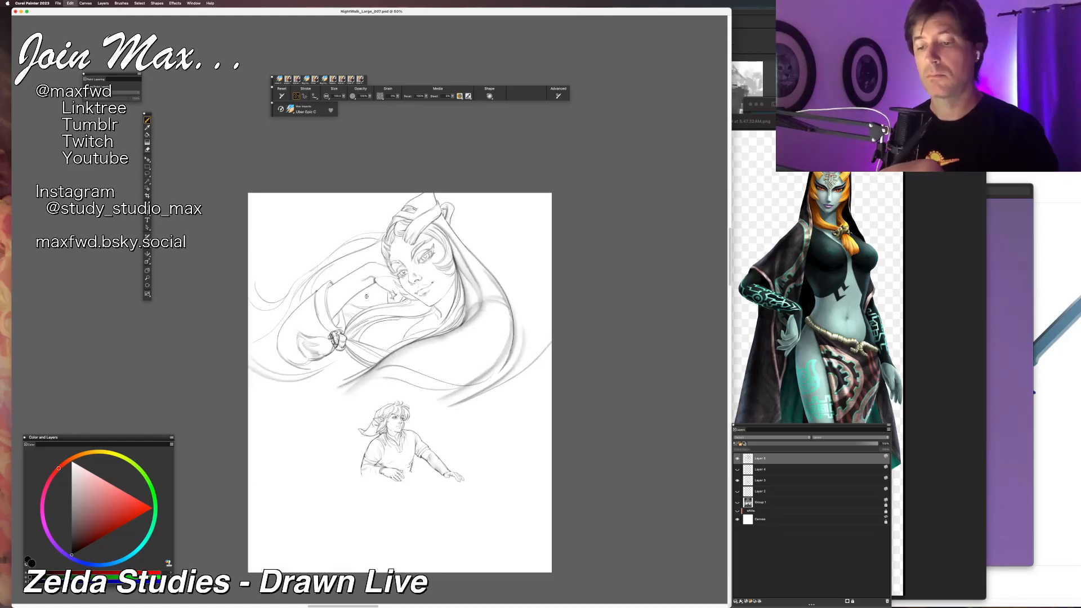
{"action": "key", "text": "super+z"}
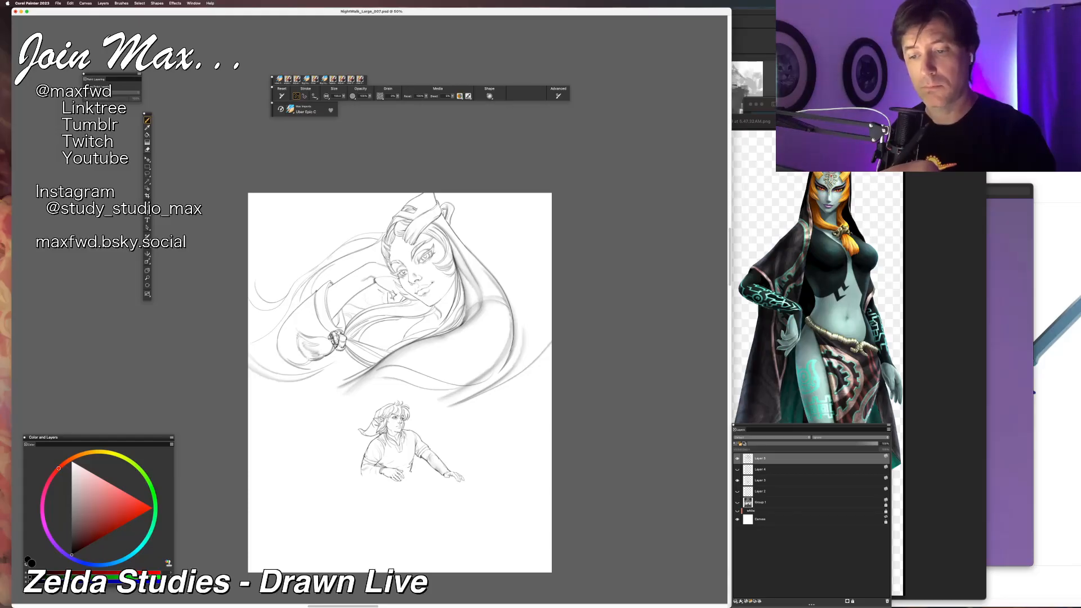
{"action": "key", "text": "super+z"}
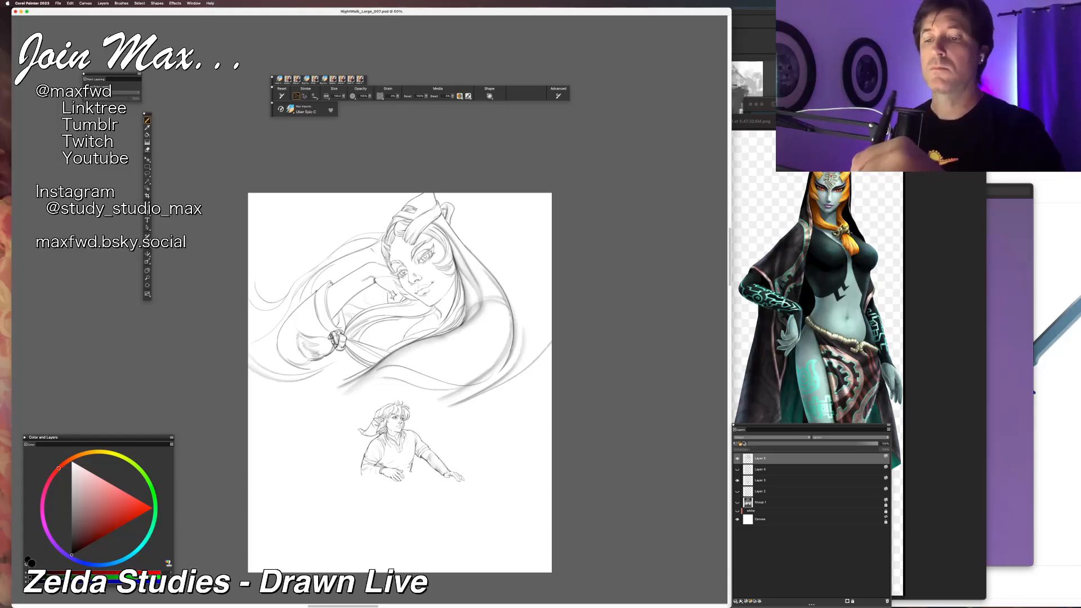
Try one more short stroke beside Midna's arm band, undo it, and review the whole line drawing.
{"action": "key", "text": "super+minus"}
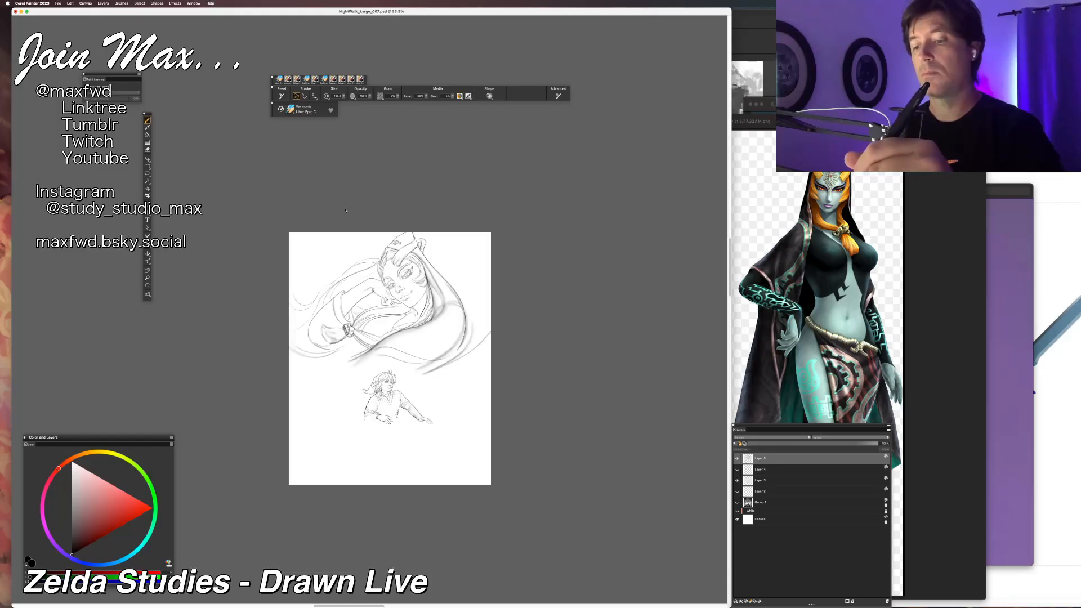
{"action": "key", "text": "super+equal"}
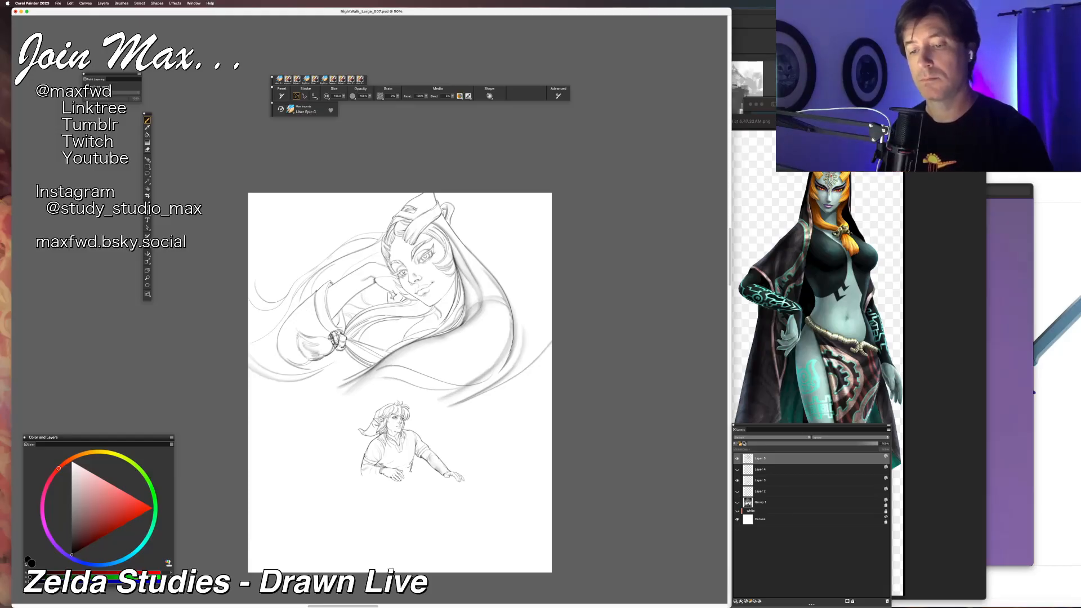
{"action": "key", "text": "super+equal"}
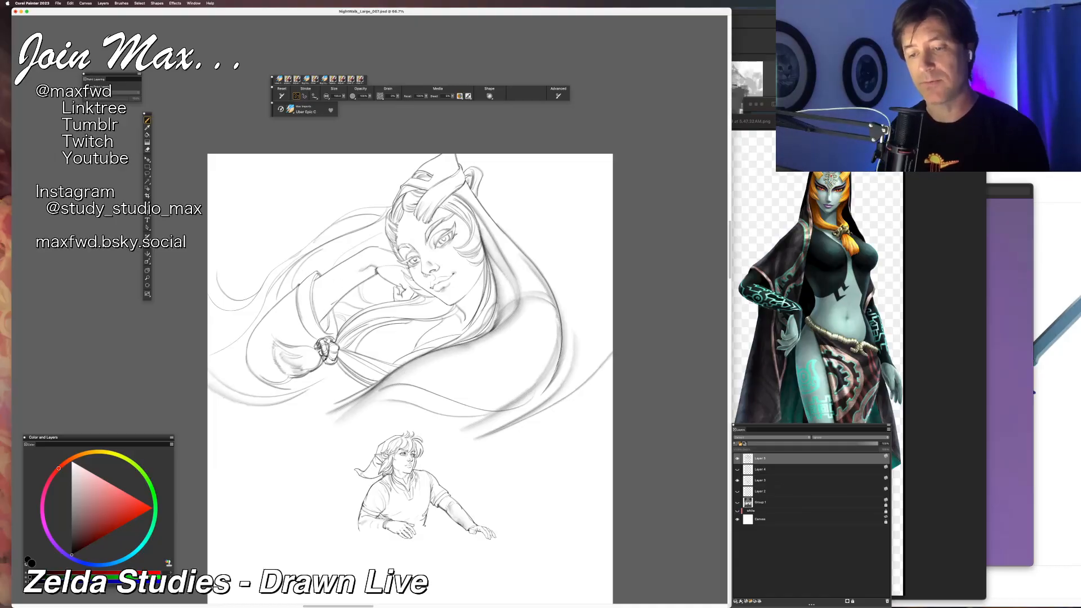
{"action": "left_click_drag", "start_coordinate": [334, 315], "coordinate": [353, 311]}
{"action": "key", "text": "super+z"}
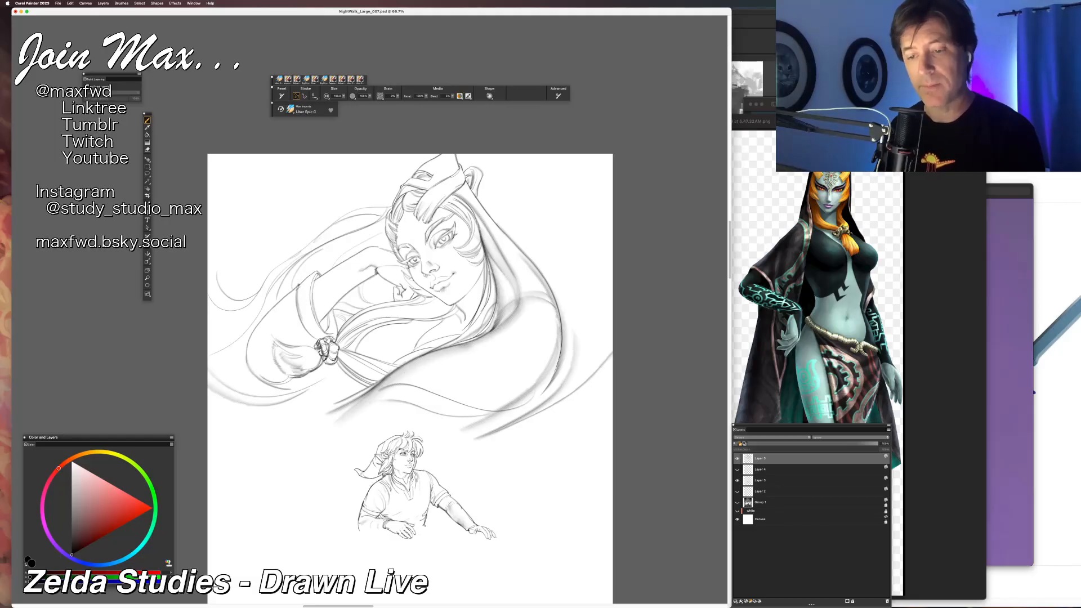
{"action": "key", "text": "super+minus"}
{"action": "key", "text": "super+minus"}
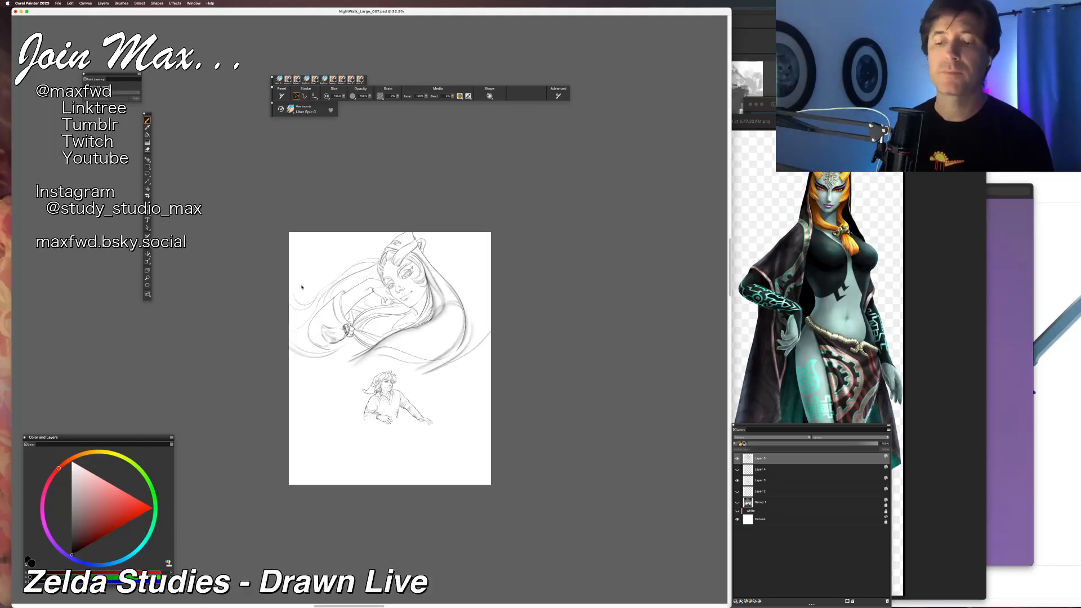
{"action": "key", "text": "super+equal"}
{"action": "key", "text": "super+equal"}
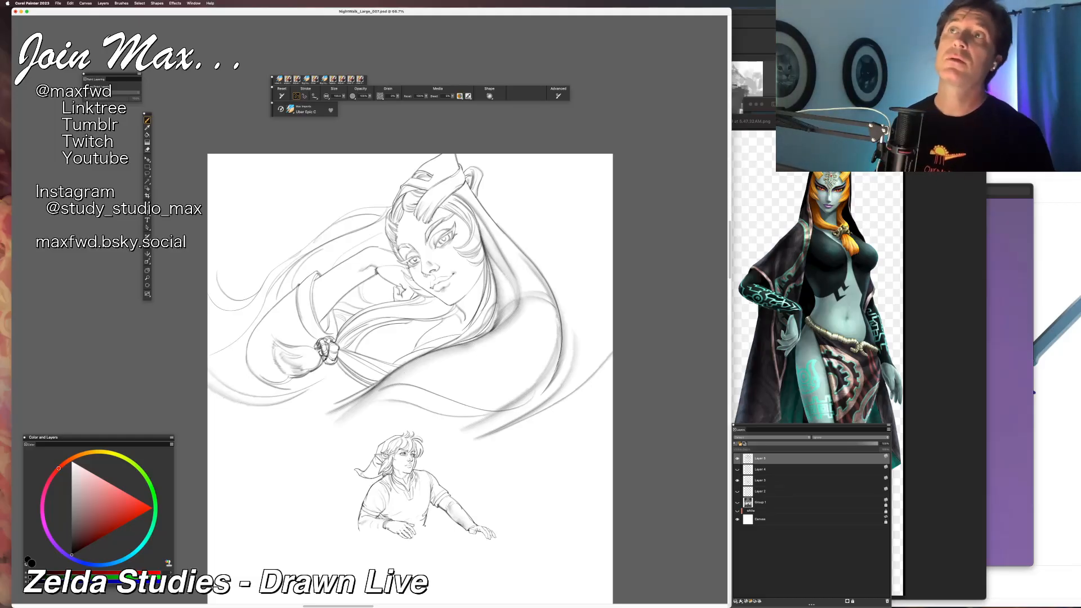
{"action": "key", "text": "super+equal"}
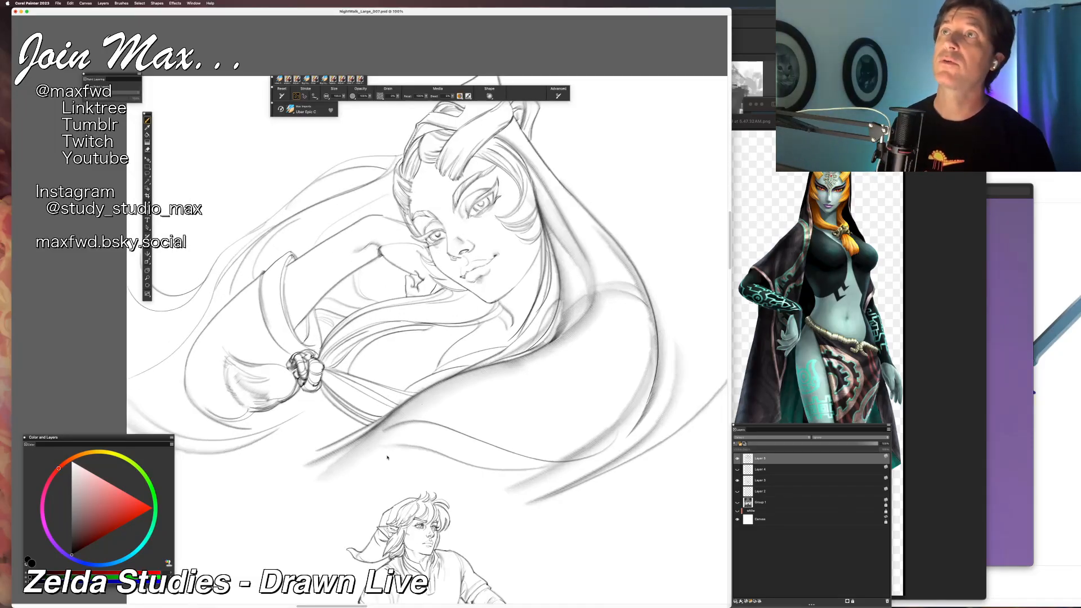
{"action": "key", "text": "super+minus"}
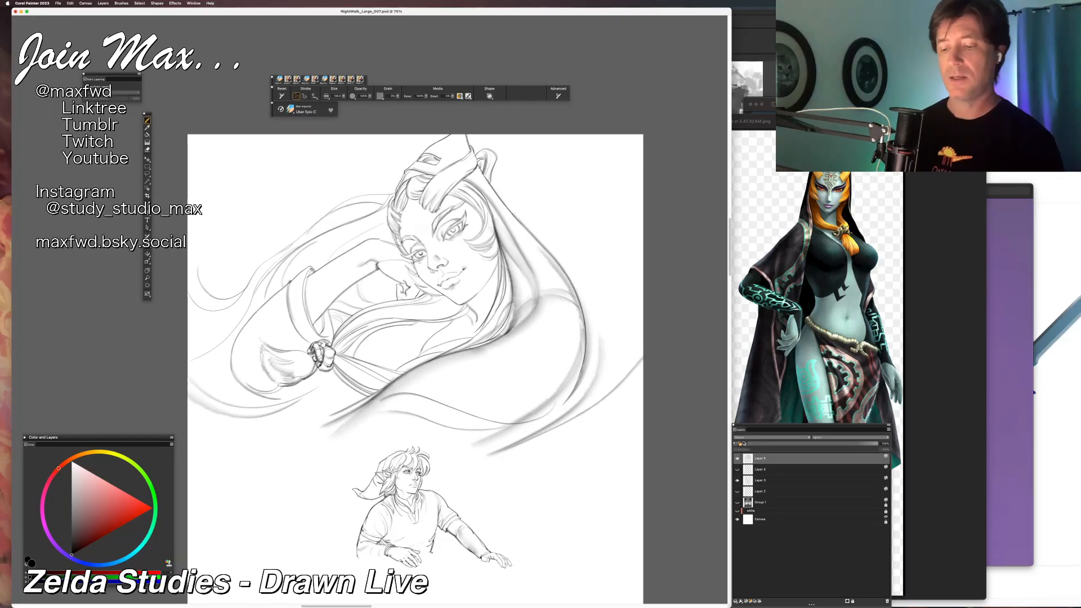
Show Group 1 to view the line art over the grey background painting of the castle and rooftop.
{"action": "left_click", "coordinate": [737, 502]}
{"action": "scroll", "coordinate": [528, 423], "scroll_direction": "down", "scroll_amount": 3}
{"action": "mouse_move", "coordinate": [529, 423]}
{"action": "left_mouse_down"}
{"action": "mouse_move", "coordinate": [539, 363]}
{"action": "mouse_move", "coordinate": [529, 385]}
{"action": "mouse_move", "coordinate": [509, 371]}
{"action": "mouse_move", "coordinate": [521, 377]}
{"action": "left_mouse_up"}
{"action": "scroll", "coordinate": [540, 363], "scroll_direction": "up", "scroll_amount": 2}
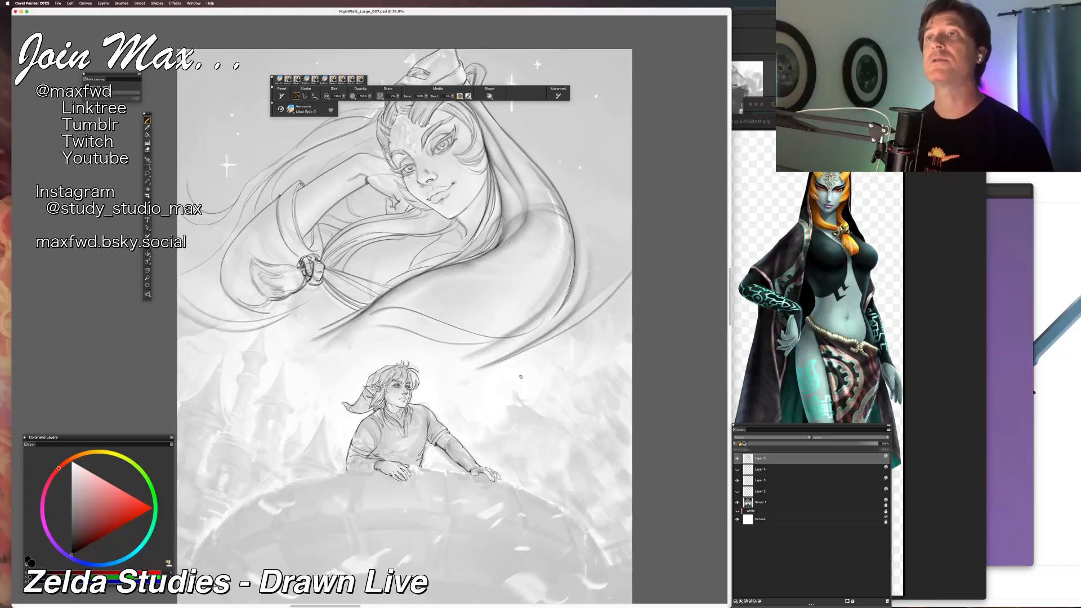
{"action": "scroll", "coordinate": [521, 376], "scroll_direction": "down", "scroll_amount": 4}
{"action": "scroll", "coordinate": [521, 376], "scroll_direction": "up", "scroll_amount": 3}
{"action": "scroll", "coordinate": [408, 313], "scroll_direction": "up", "scroll_amount": 1}
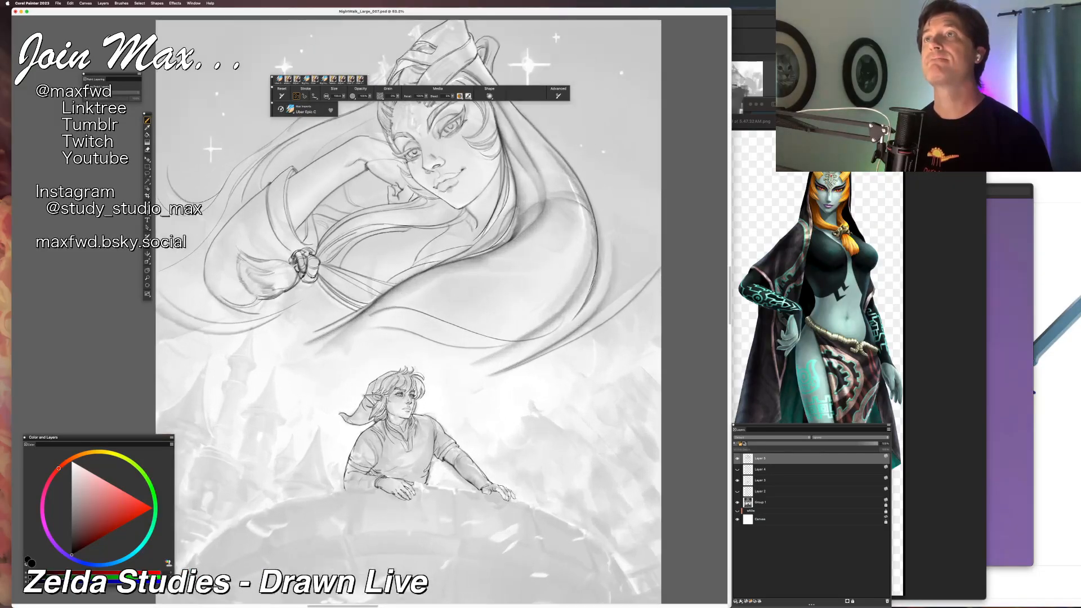